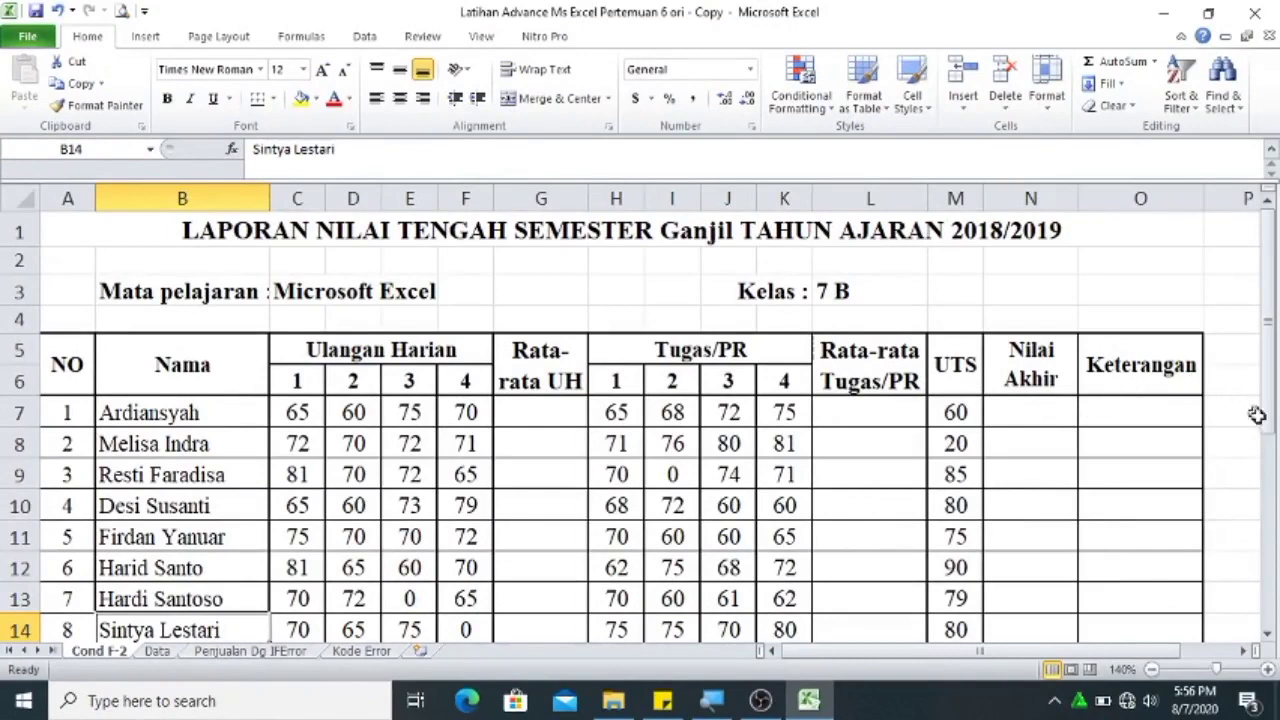
Enter =AVERAGE(C7:F7) in G7 to average Ardiansyah's four Ulangan Harian scores.
click(1272, 636)
click(1272, 636)
click(1272, 636)
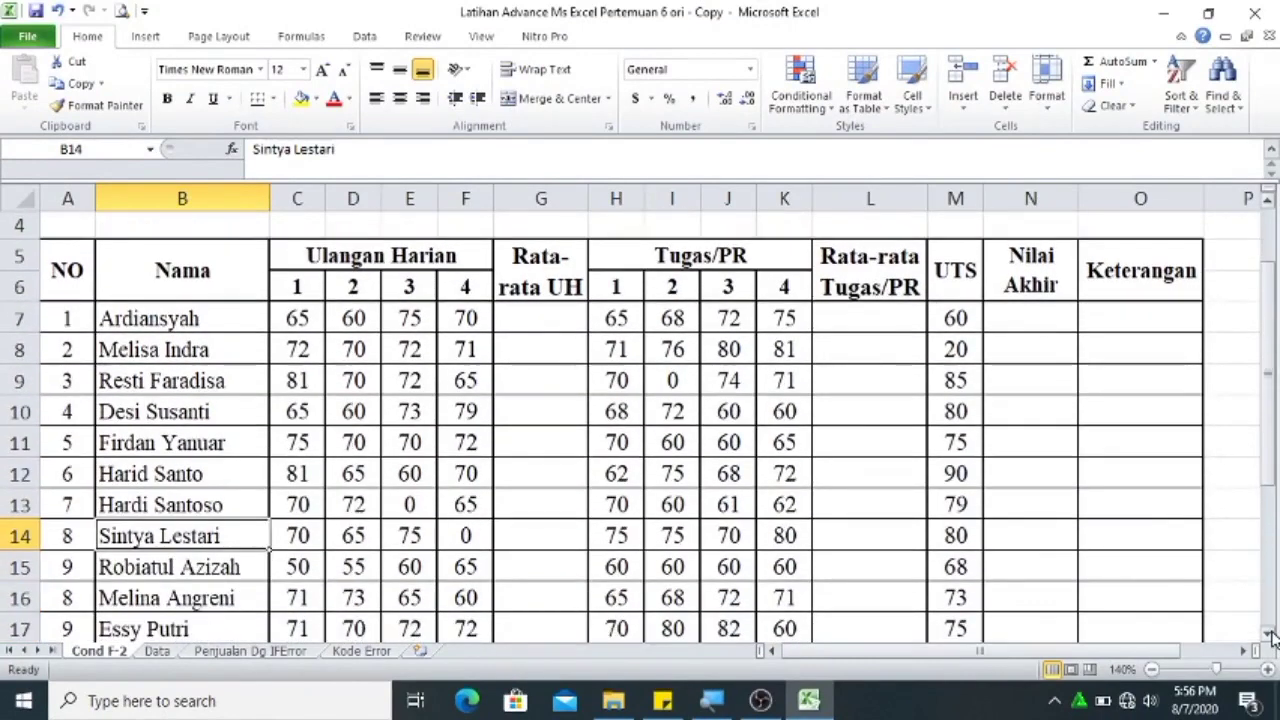
click(1272, 636)
click(1272, 636)
click(1272, 636)
click(1272, 636)
click(1272, 636)
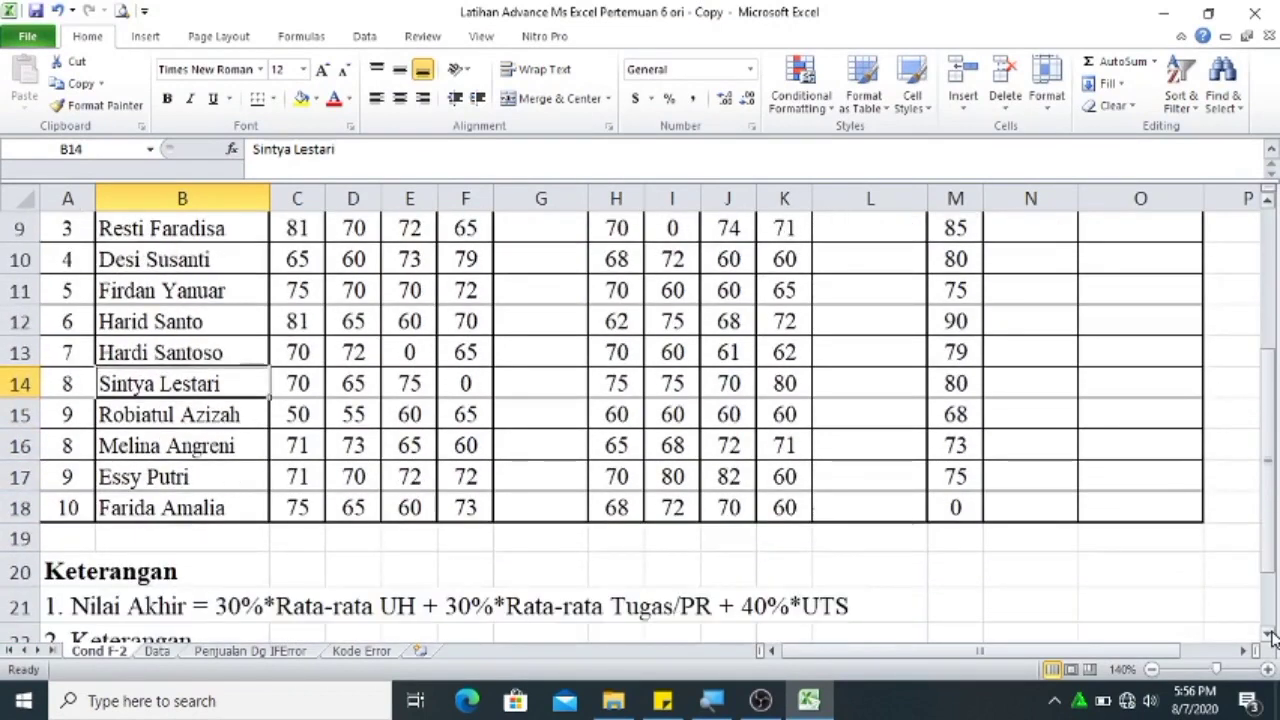
click(1272, 636)
click(1272, 636)
click(1272, 636)
click(1272, 636)
click(1272, 636)
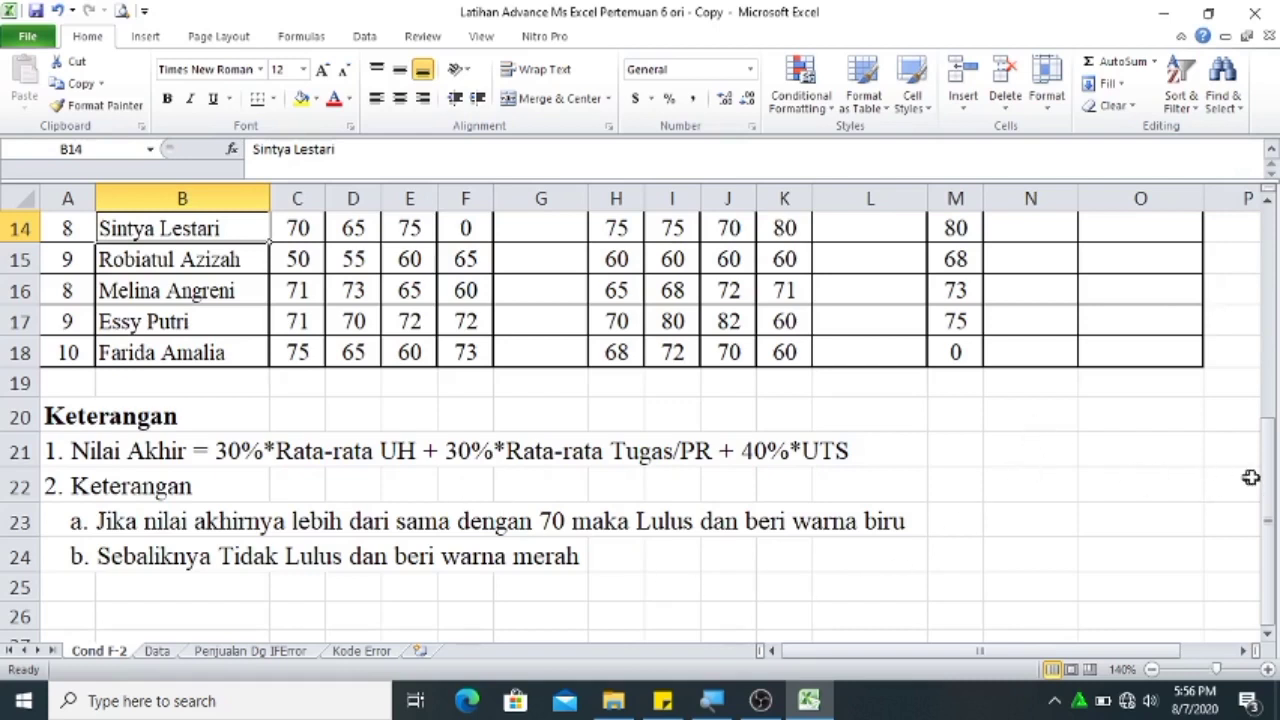
drag(1270, 484, 1258, 315)
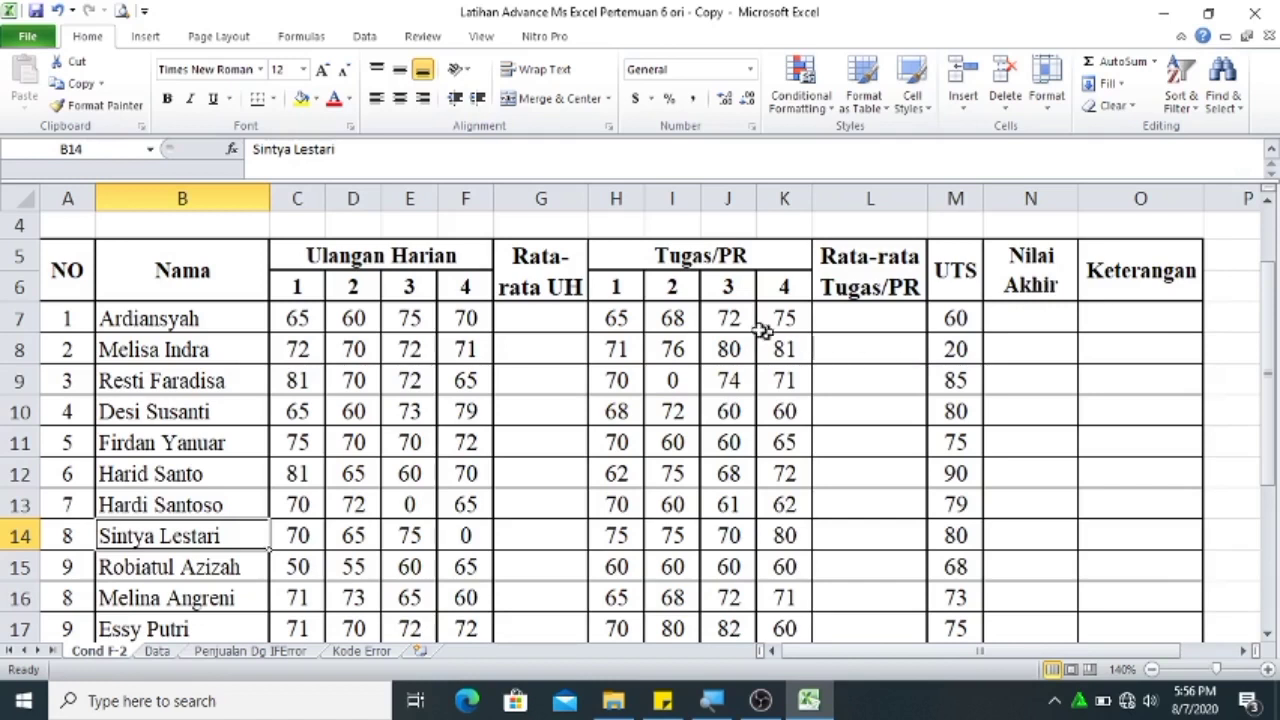
click(564, 316)
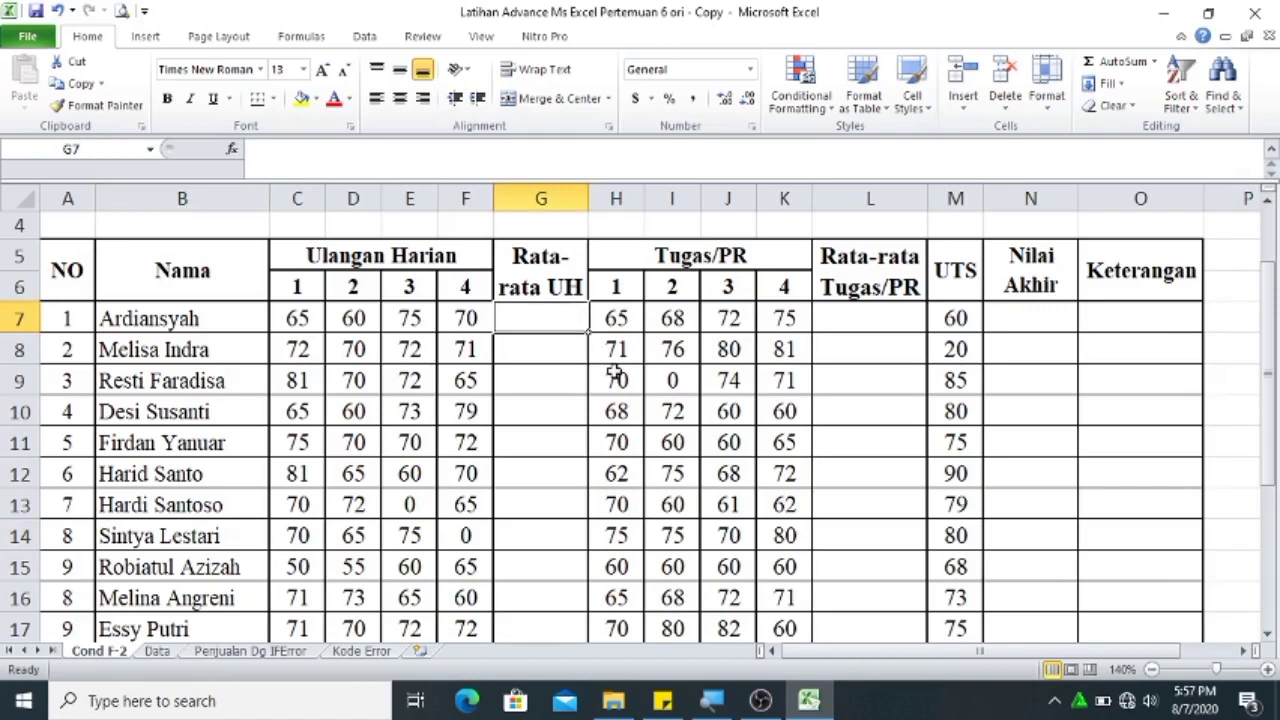
text(=)
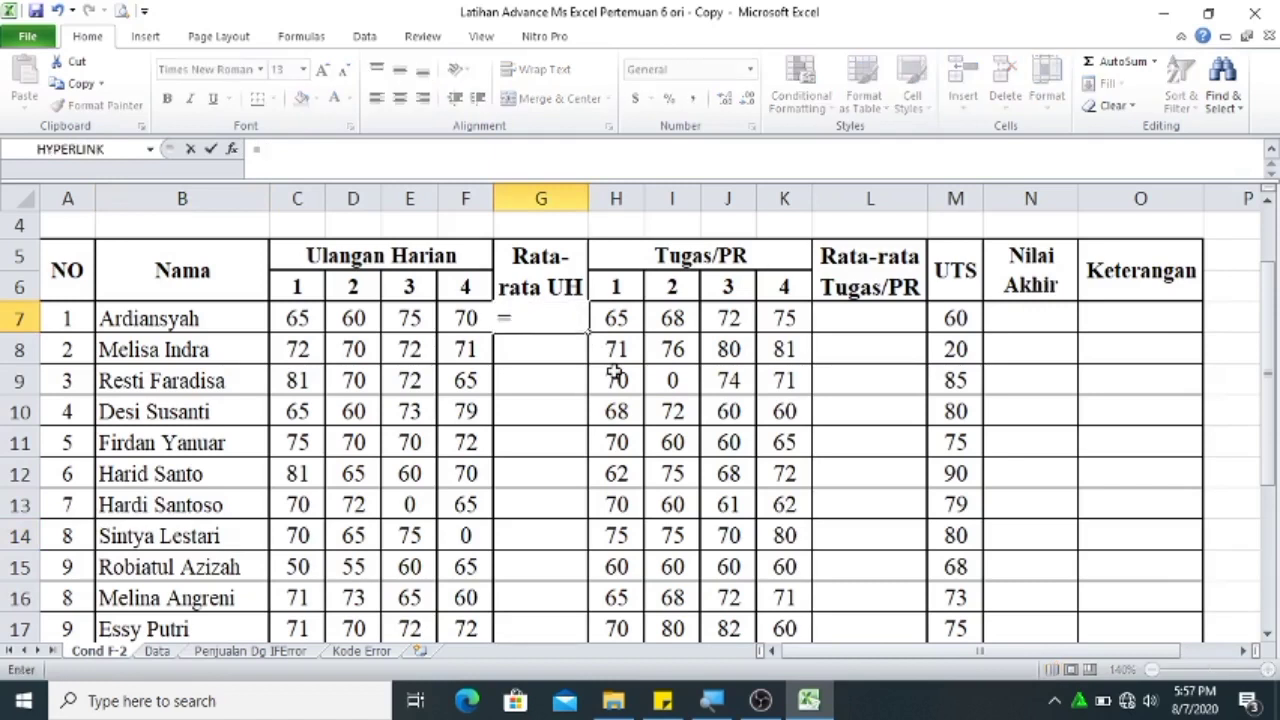
text(av)
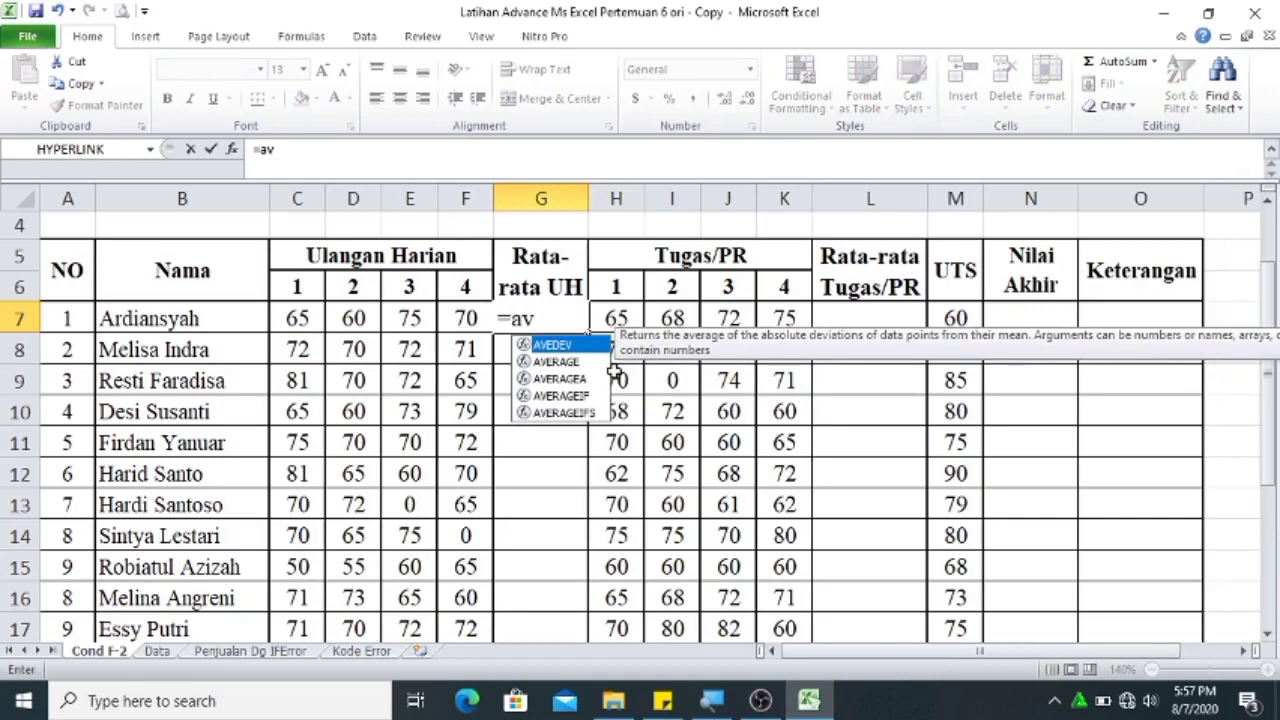
key(Down)
key(Tab)
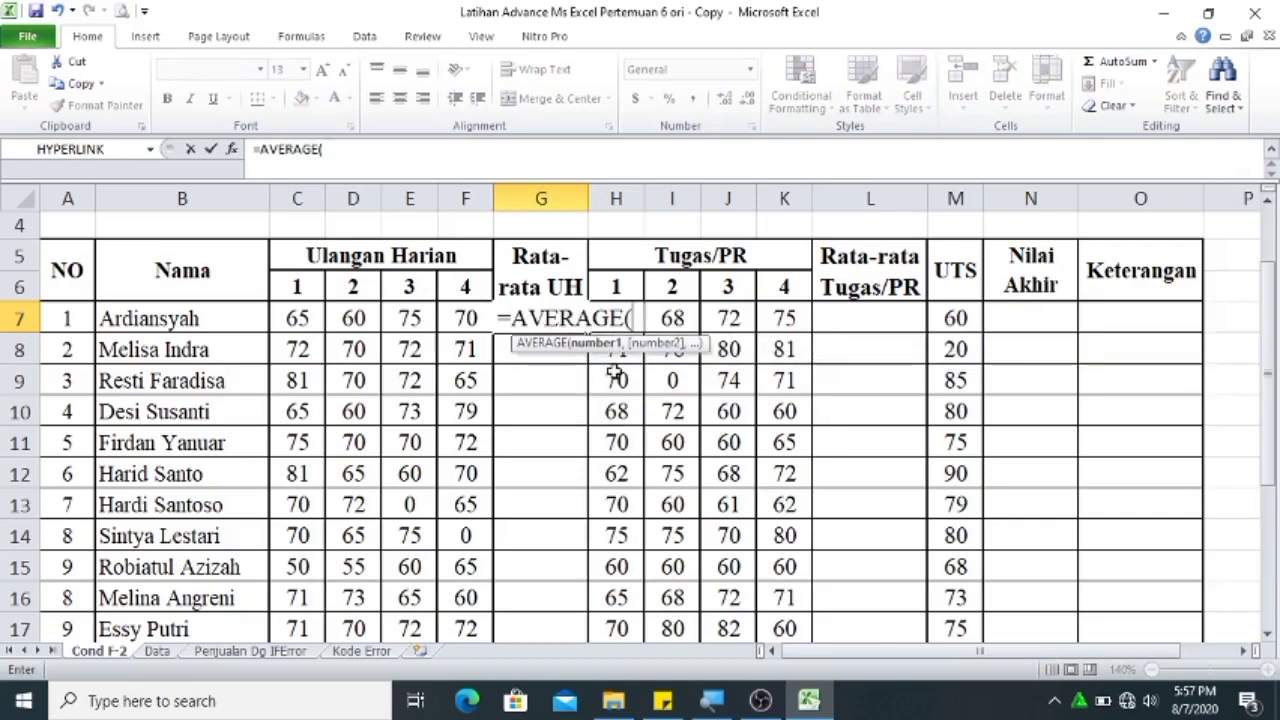
click(292, 322)
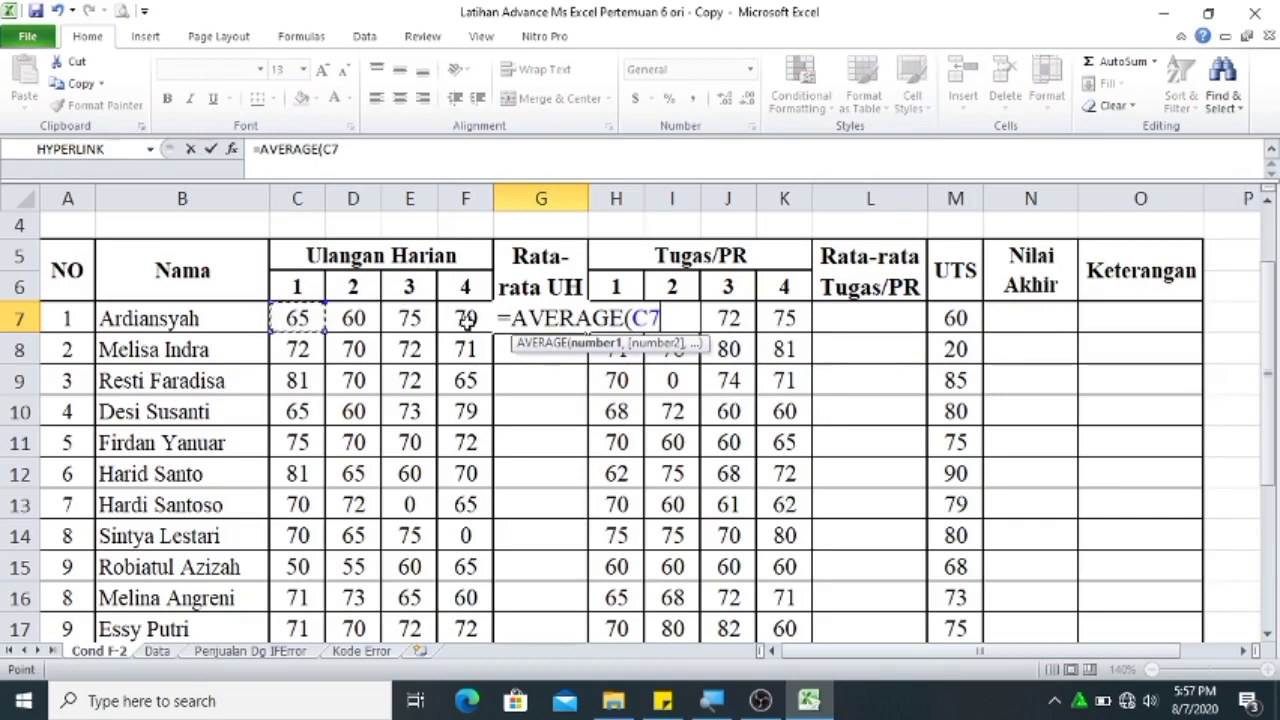
shift+click(467, 320)
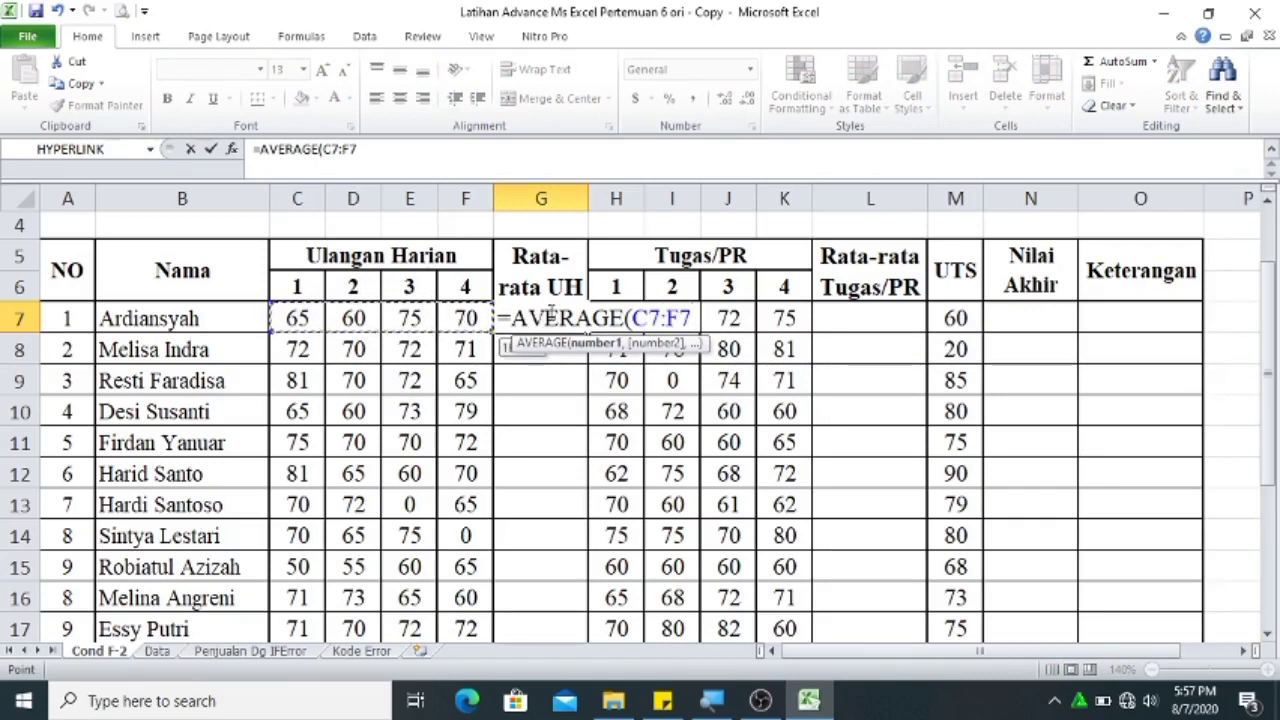
key(Tab)
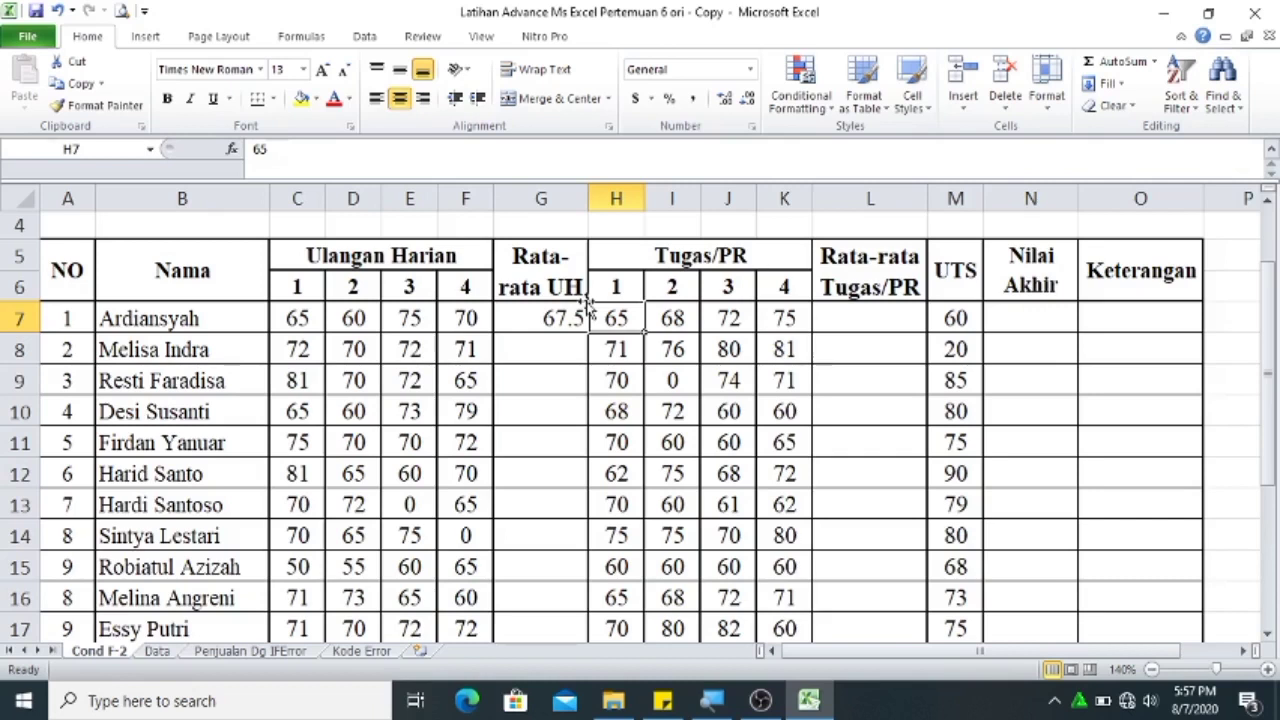
Cancel the accidental entry in H7, restoring its original score of 65.
text(=)
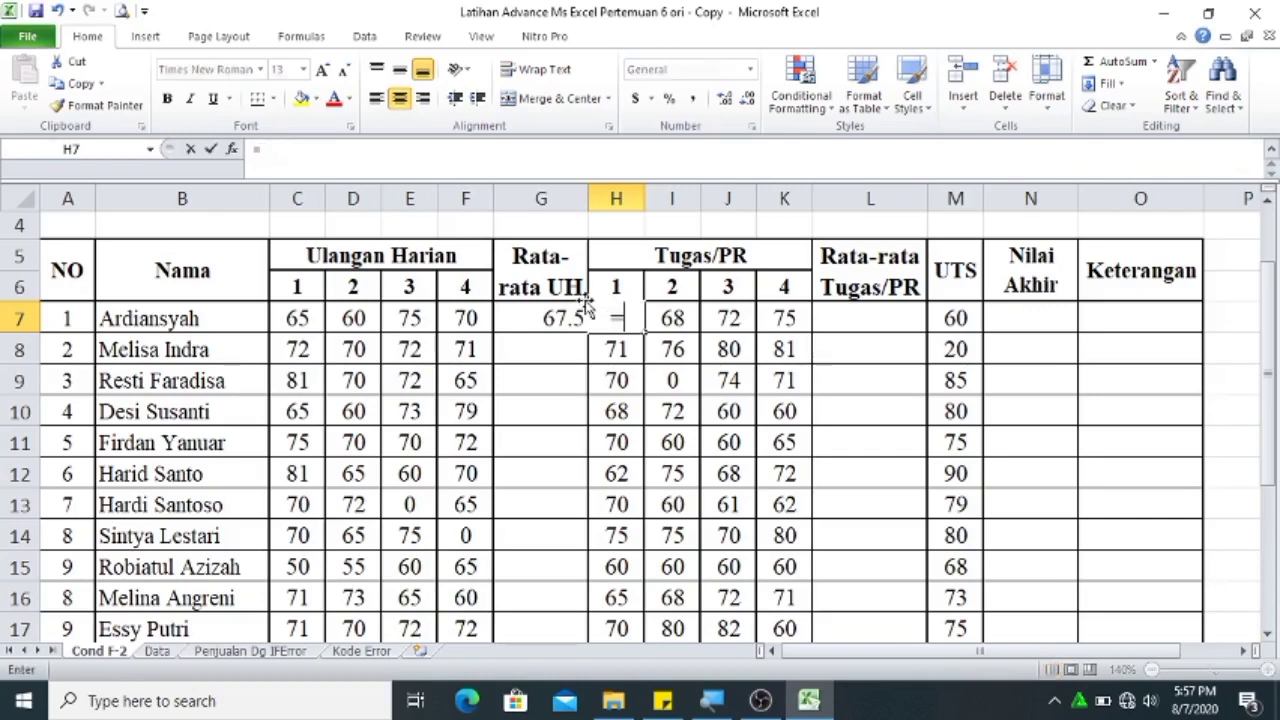
text(=)
key(Escape)
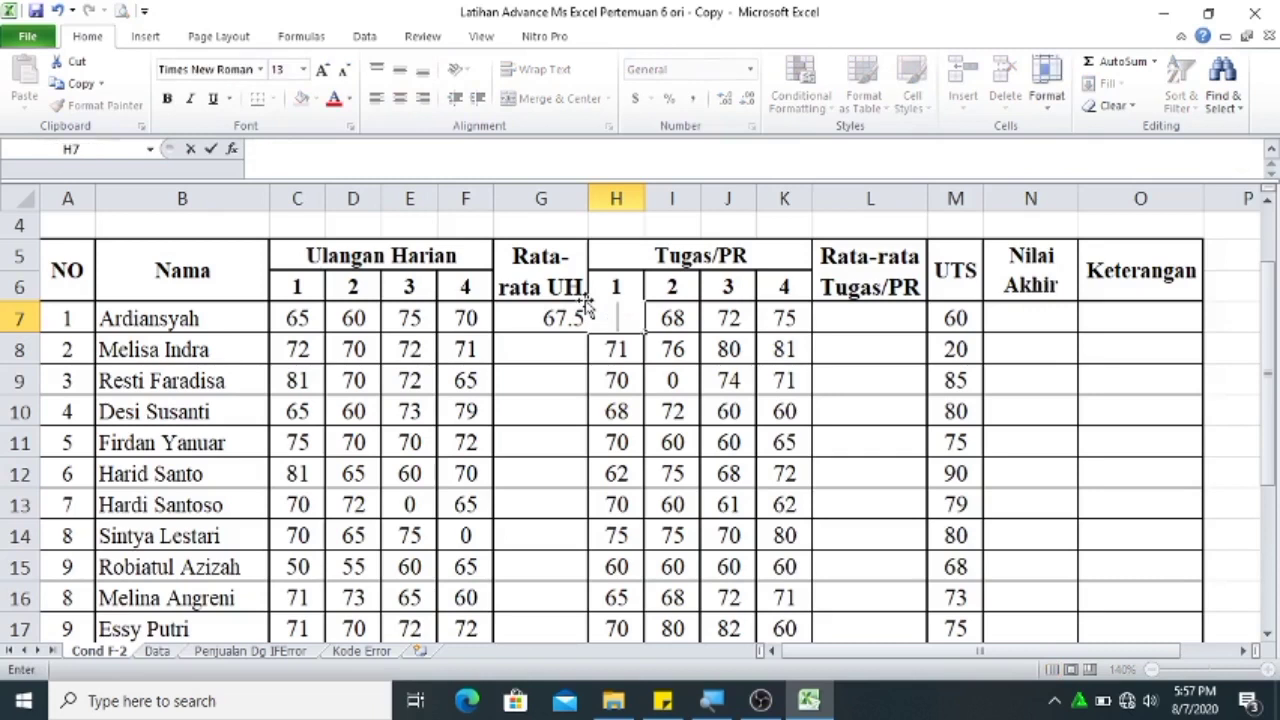
key(Down)
key(Left)
key(ctrl+z)
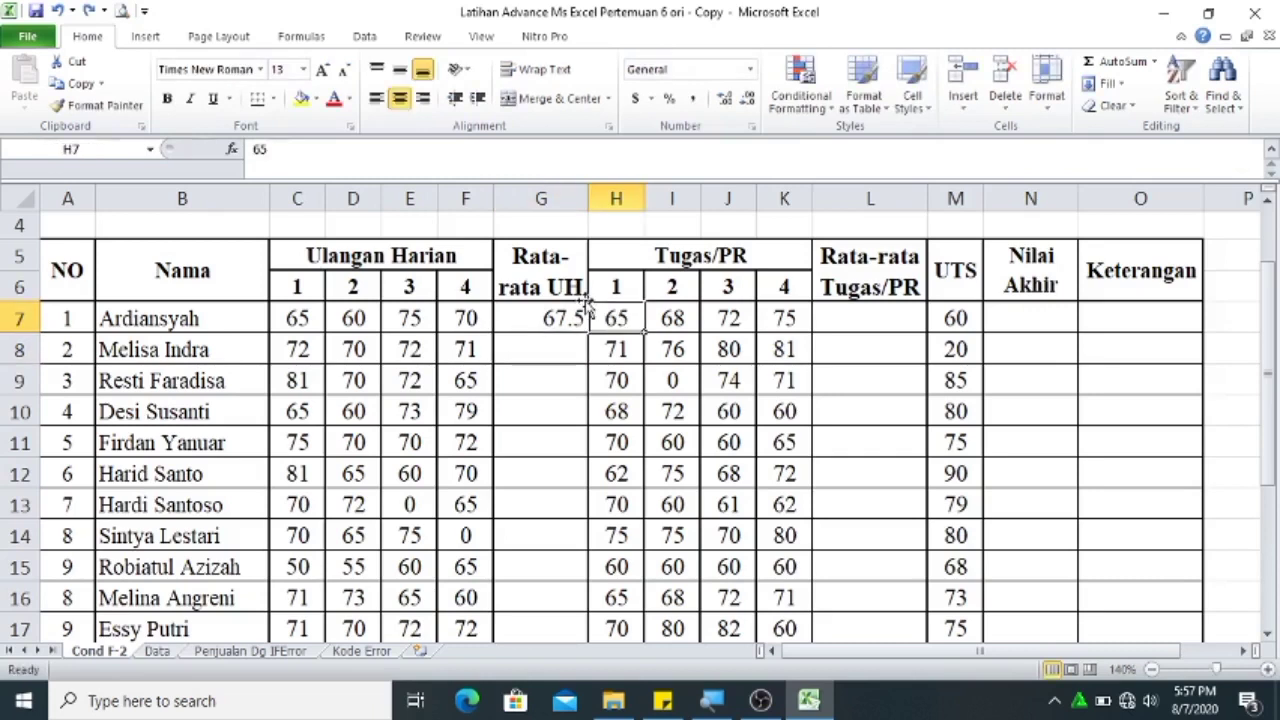
Show G7's average centred with two decimals as 67.50.
click(556, 320)
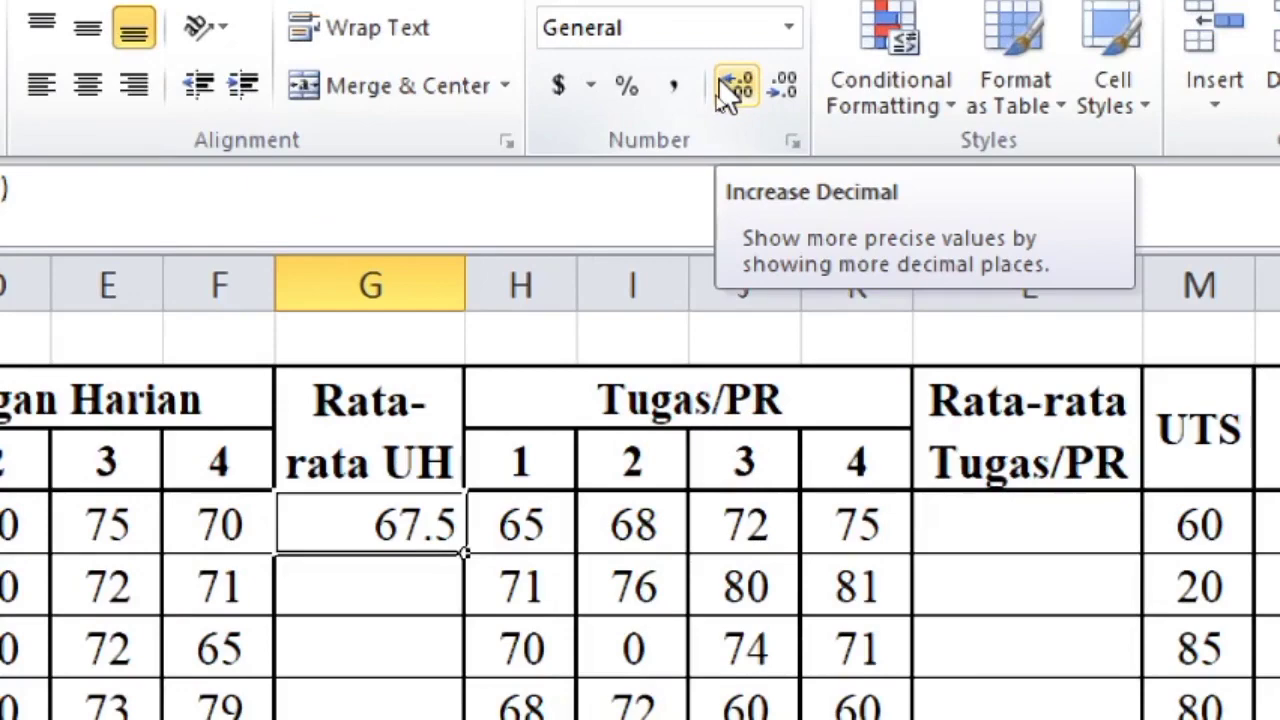
click(723, 84)
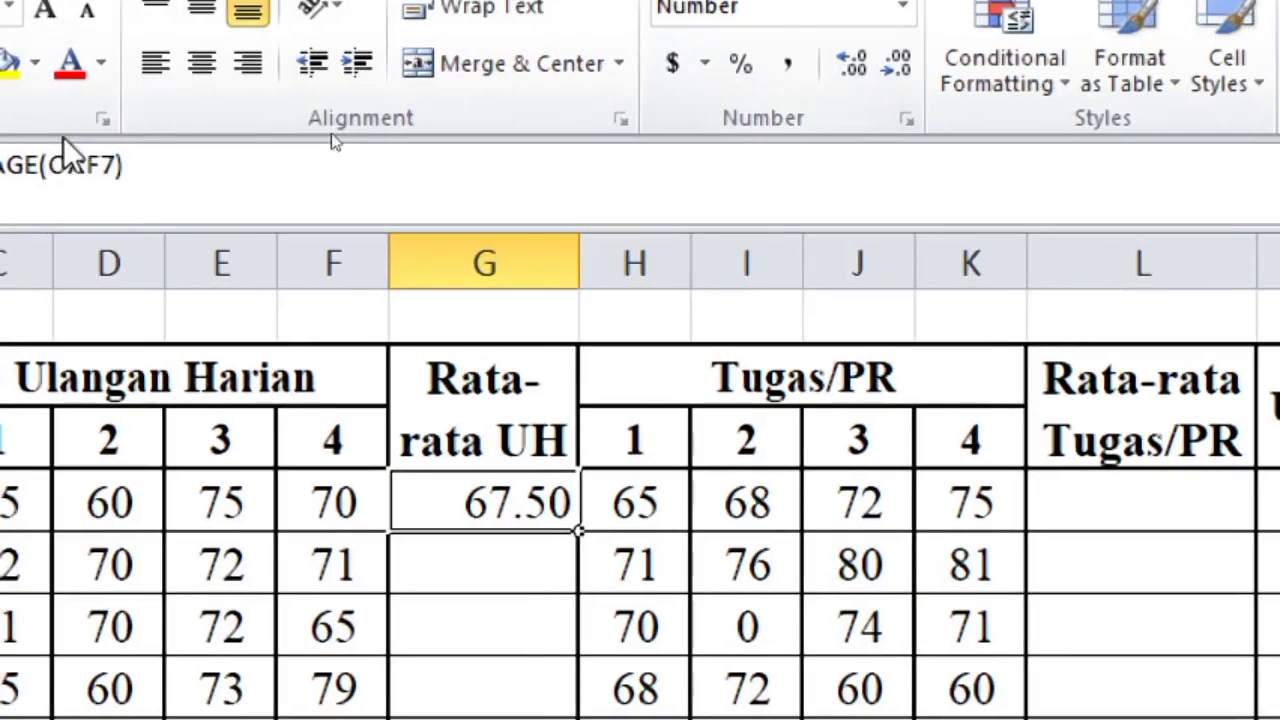
click(199, 66)
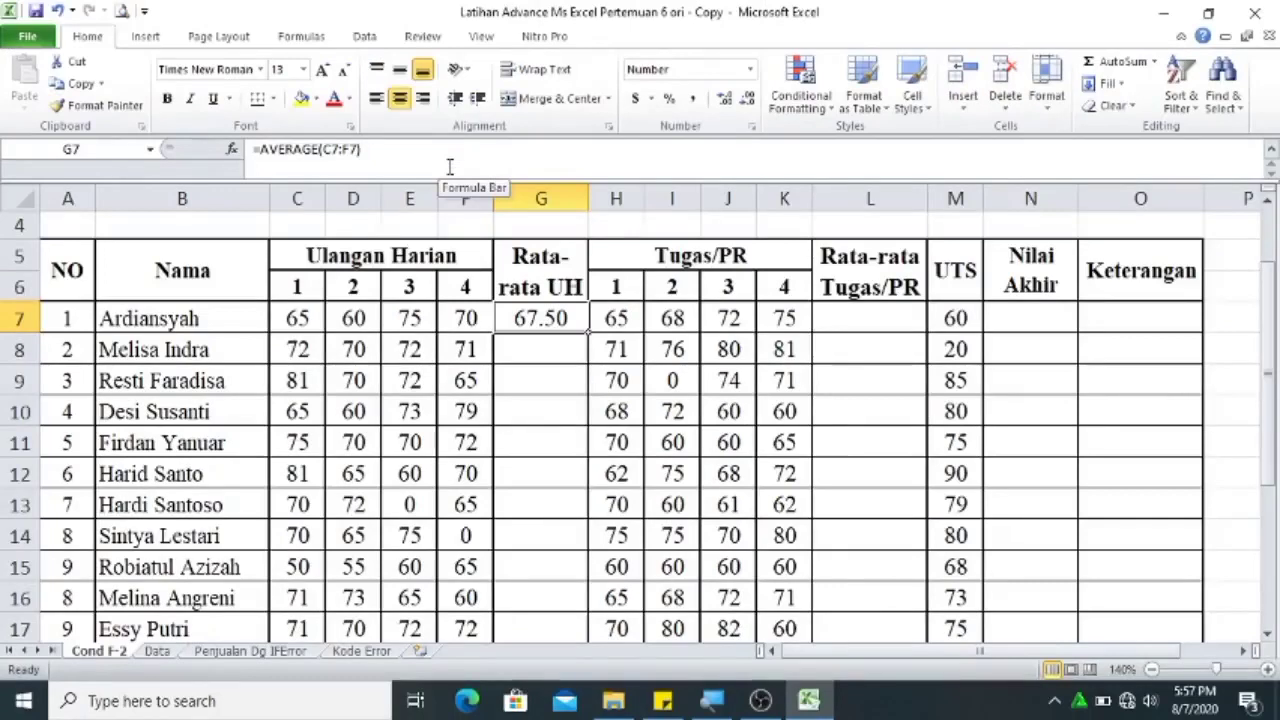
Copy G7's average formula down through G18, giving averages from 51.75 to 72.00.
drag(589, 333, 543, 586)
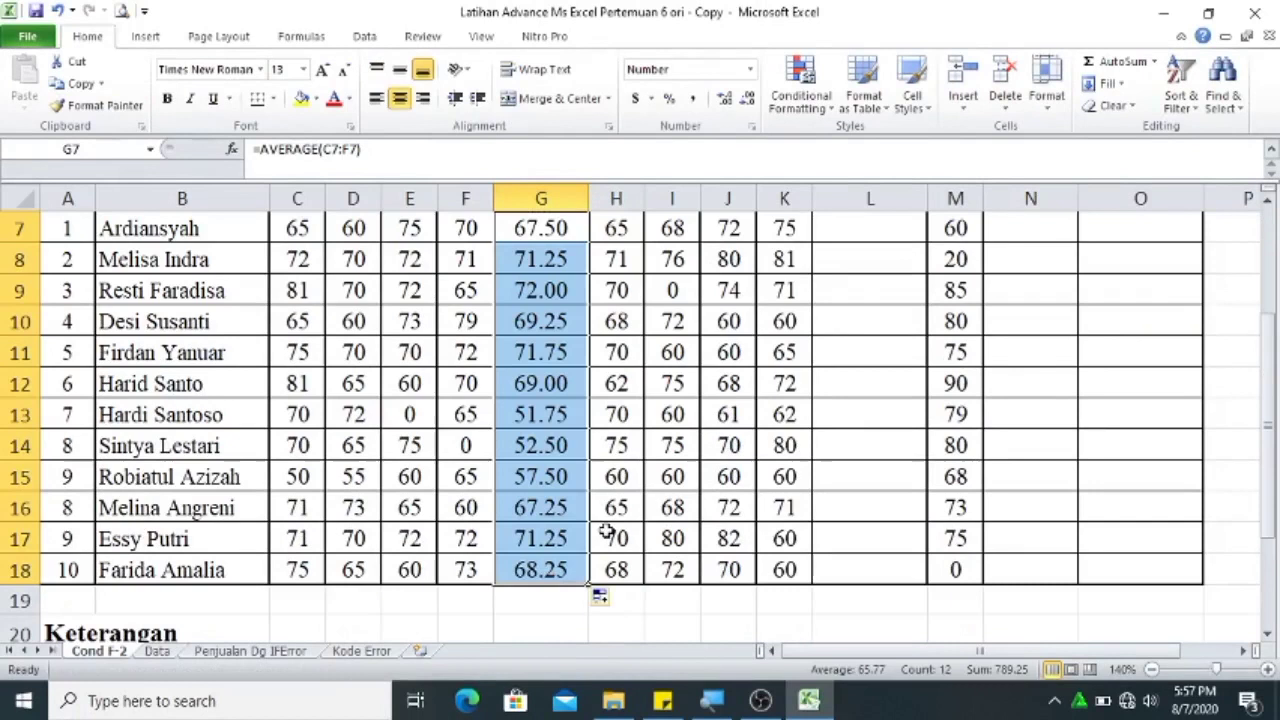
drag(1268, 336, 1268, 336)
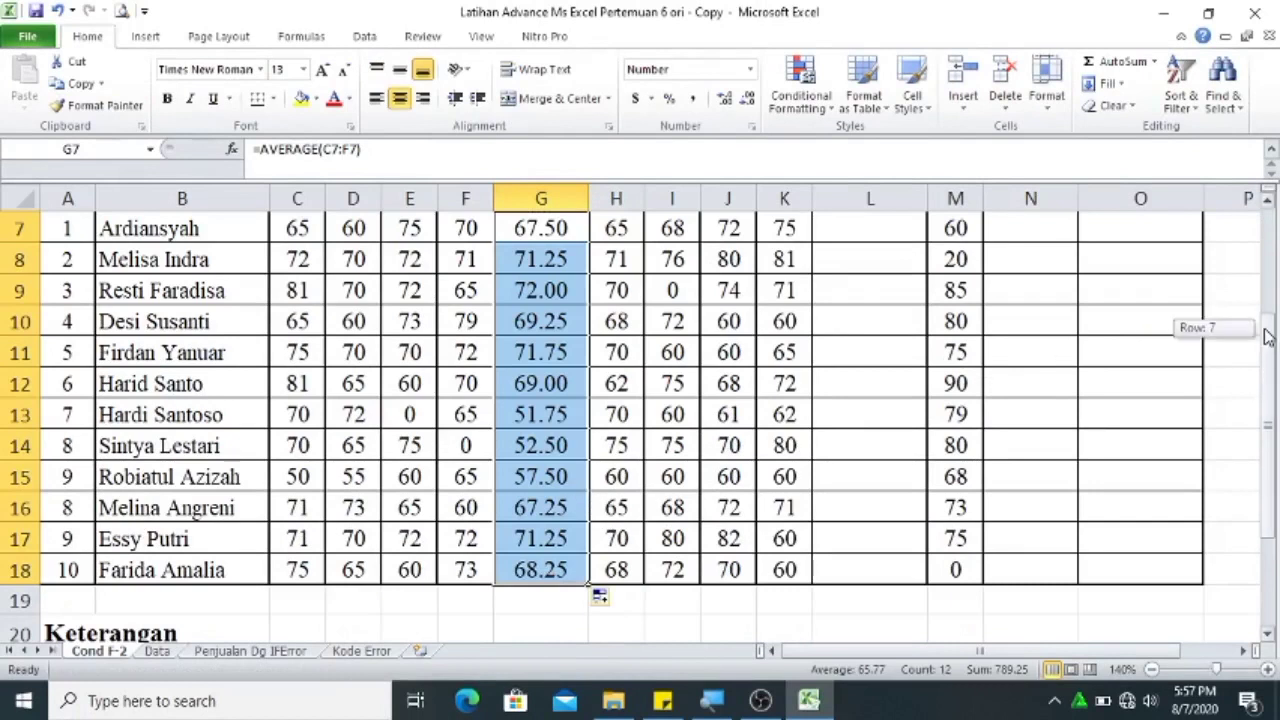
click(670, 595)
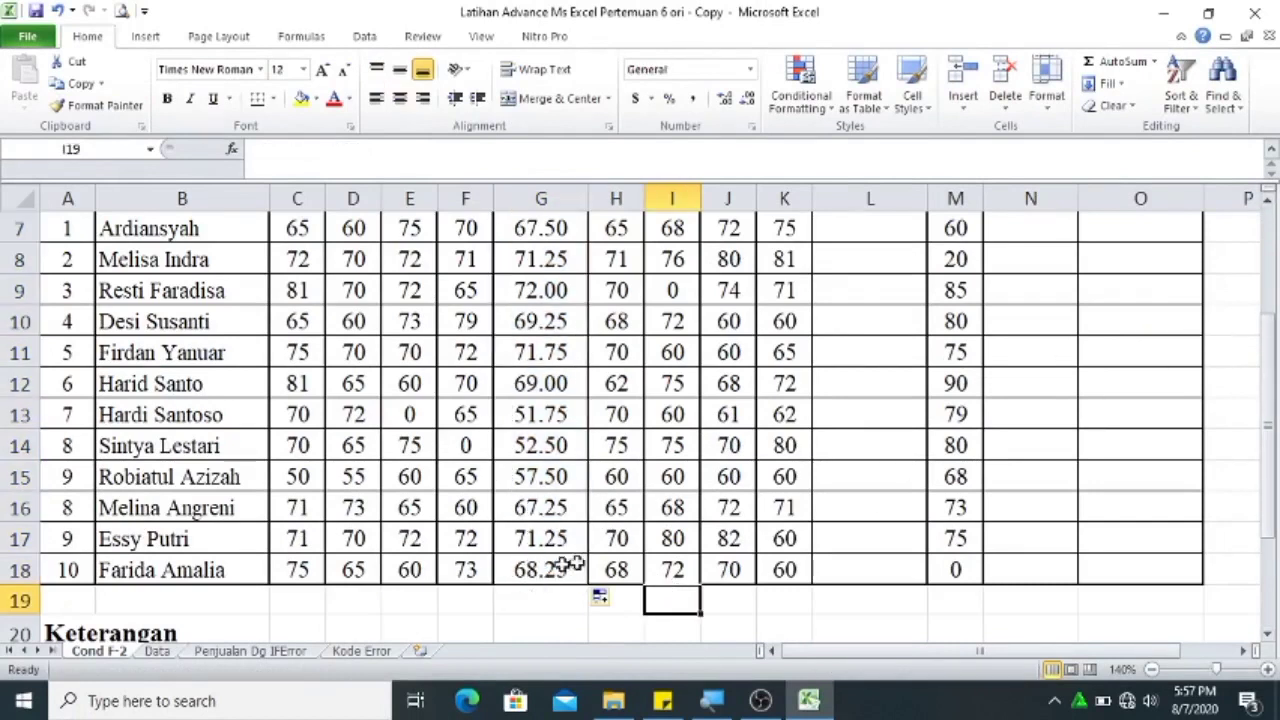
drag(1270, 420, 1270, 353)
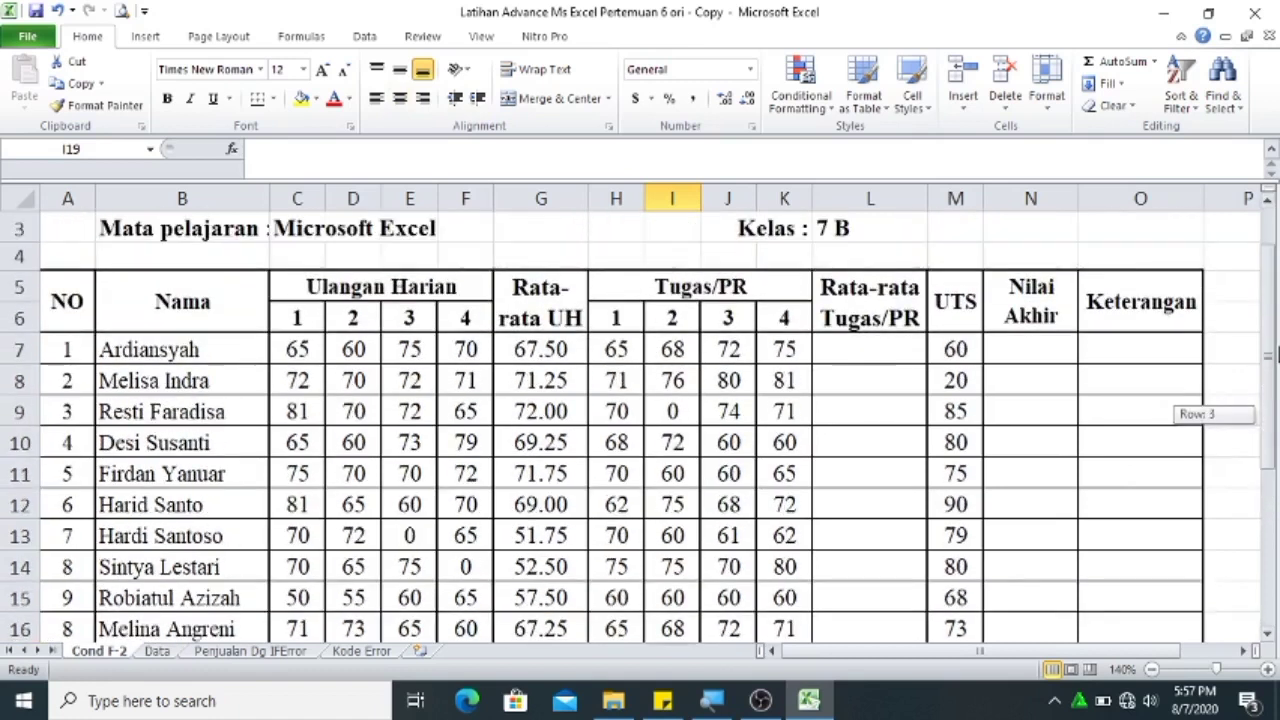
click(878, 349)
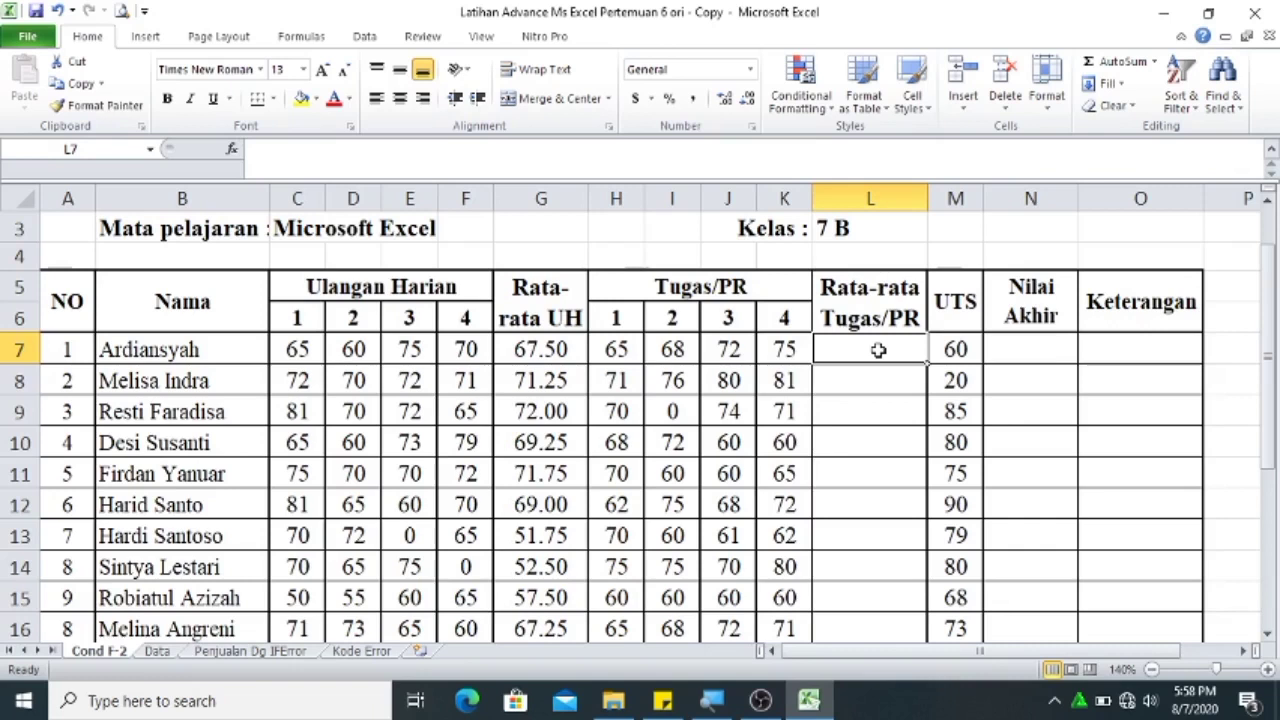
Enter =AVERAGE(H7:K7) in L7 to average Ardiansyah's four homework scores.
text(=ave)
key(Down)
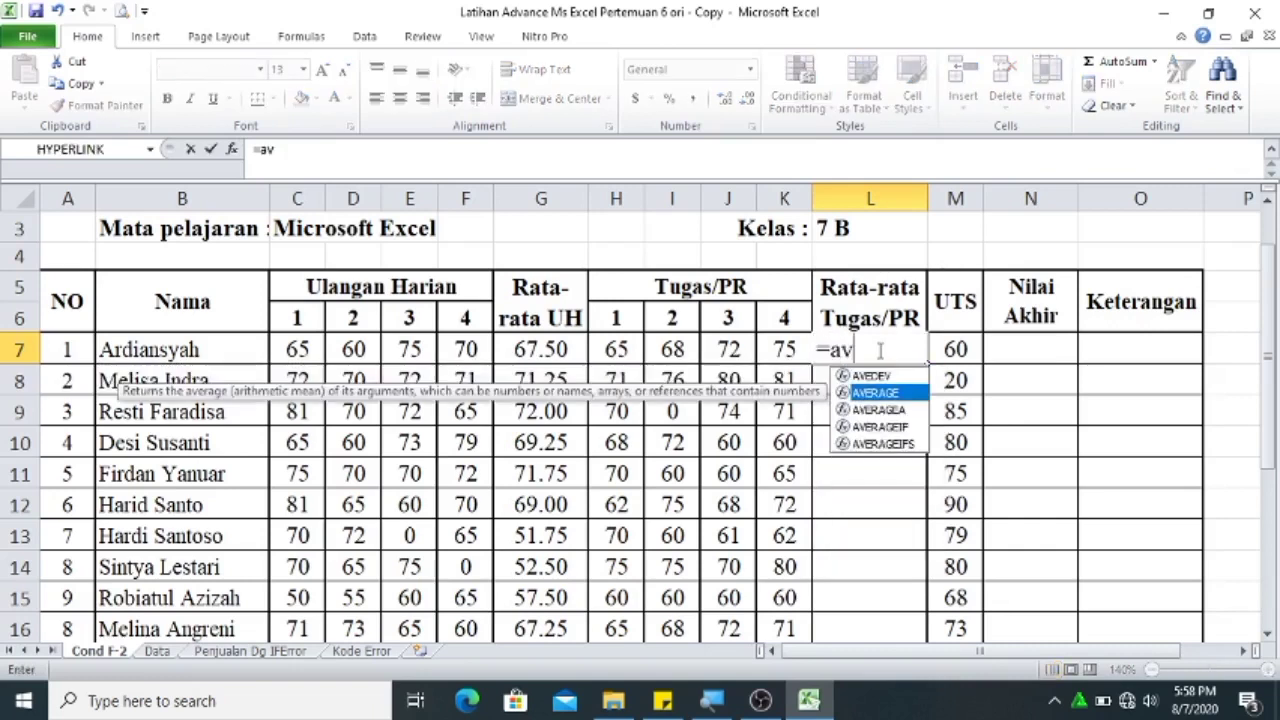
key(Tab)
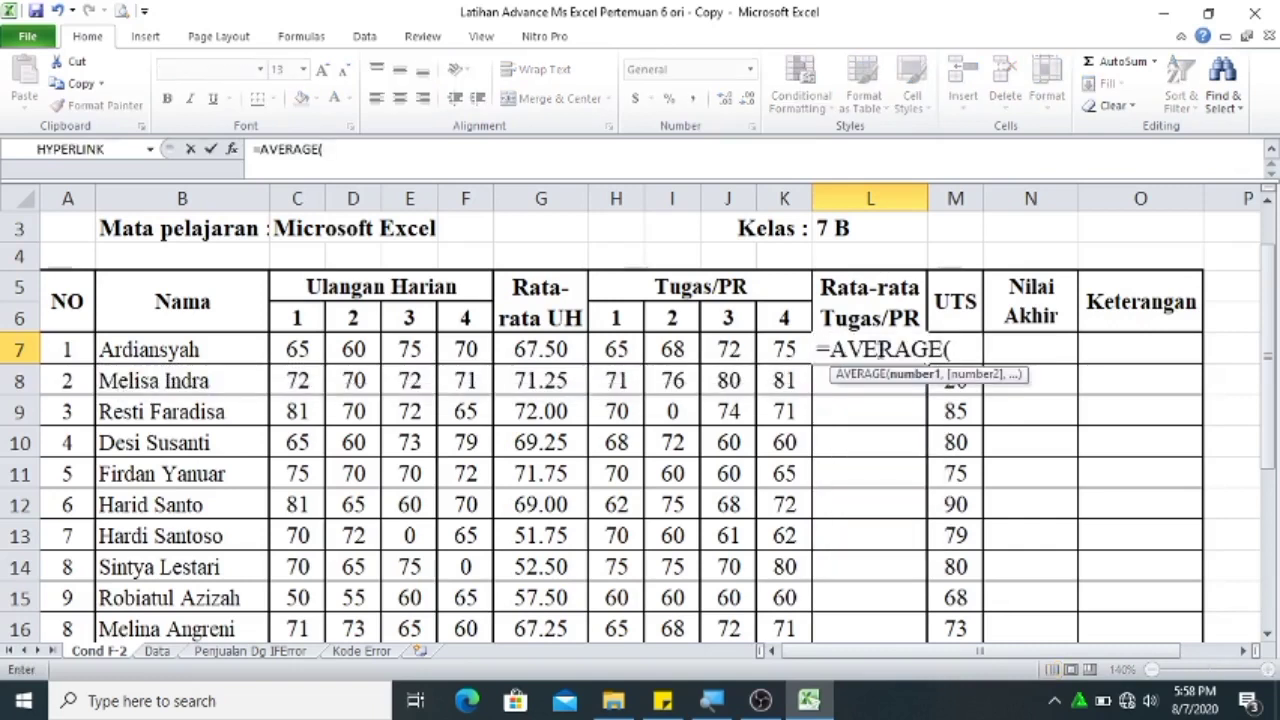
click(610, 350)
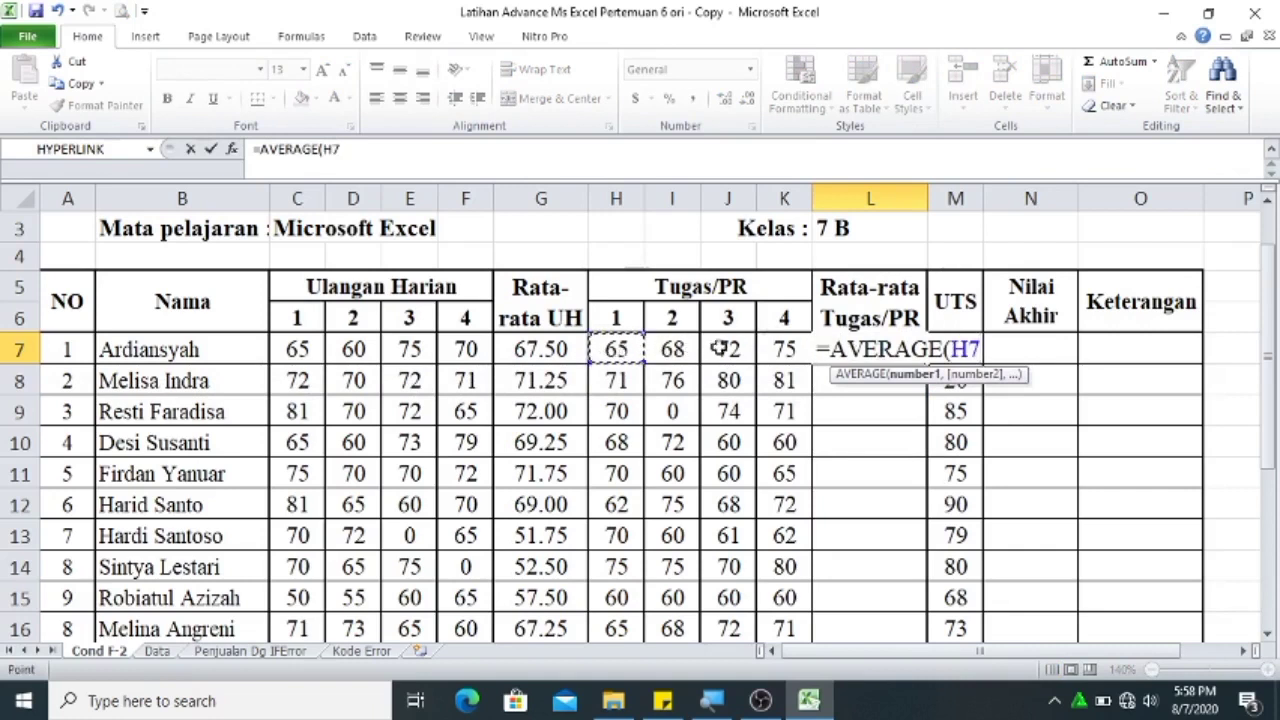
shift+click(764, 352)
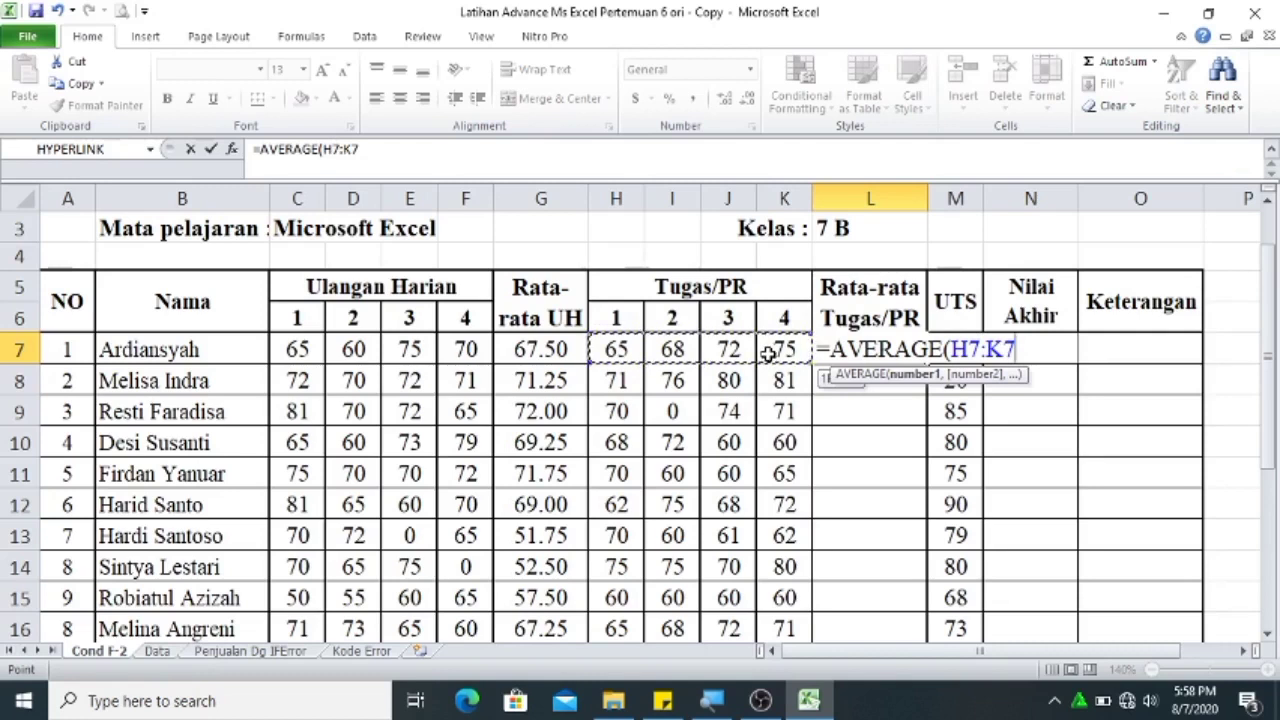
key(Return)
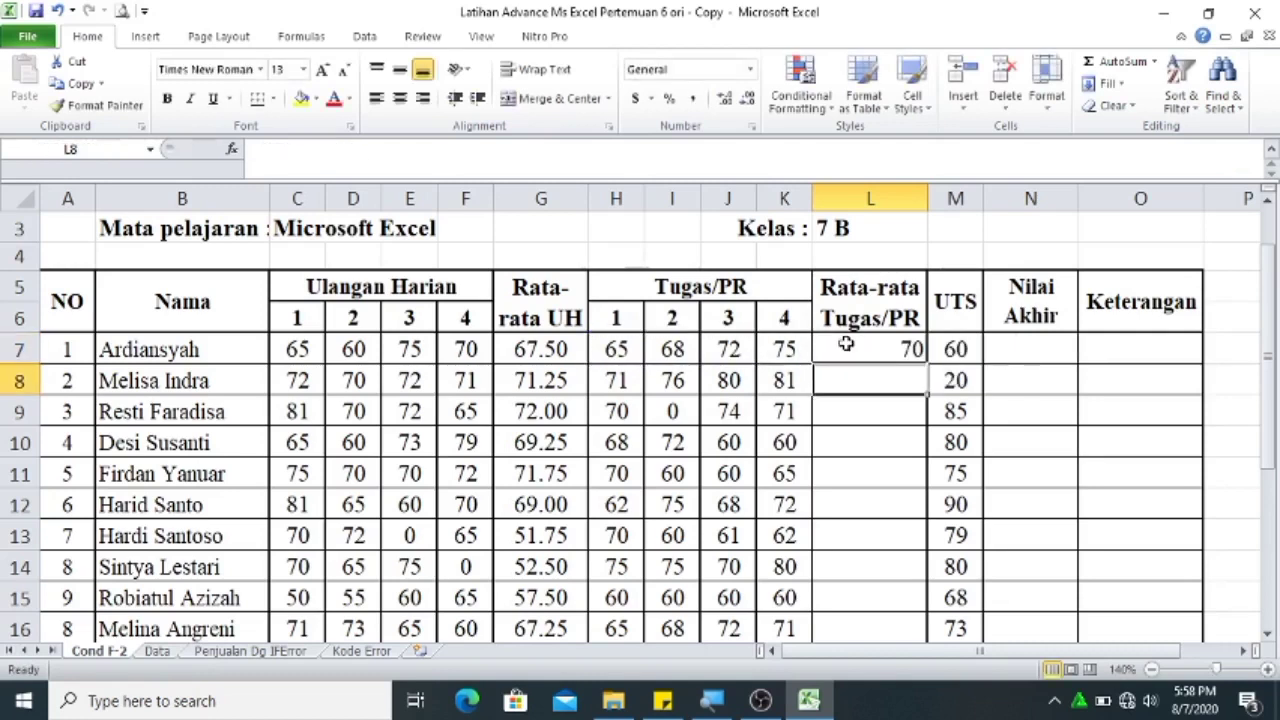
Show L7's homework average centred with two decimals as 70.00.
click(850, 341)
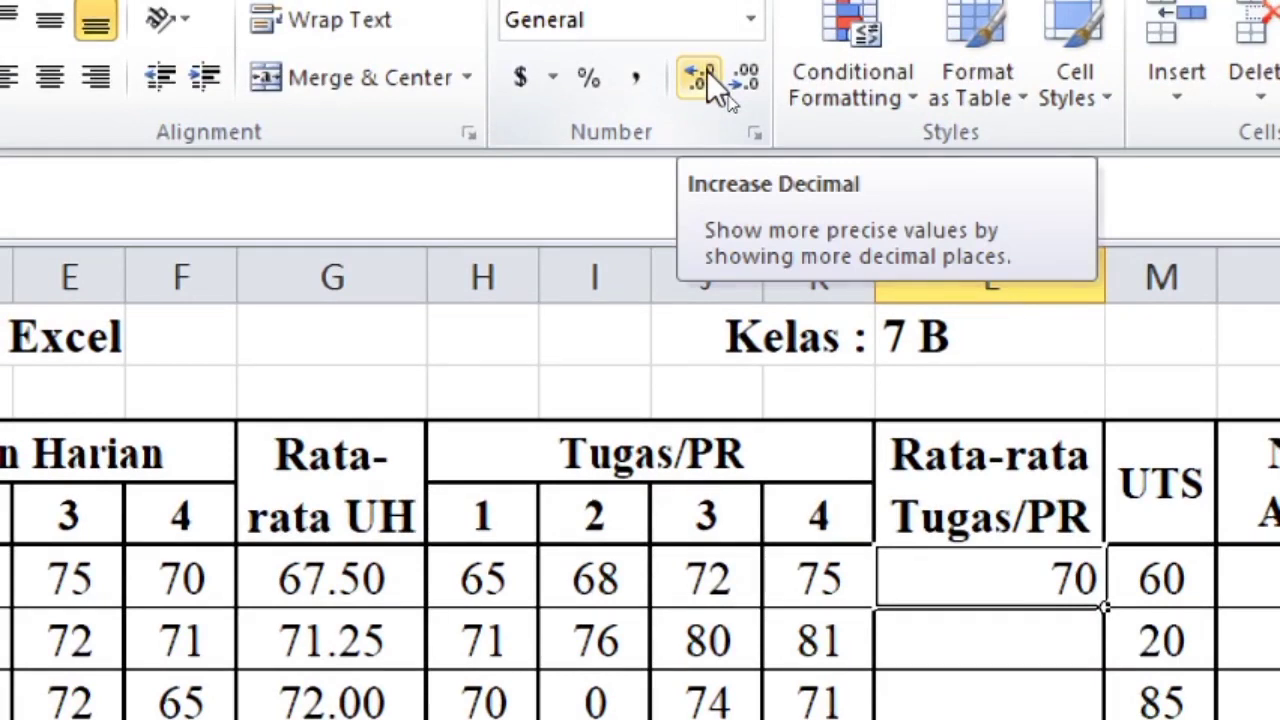
click(707, 70)
click(707, 70)
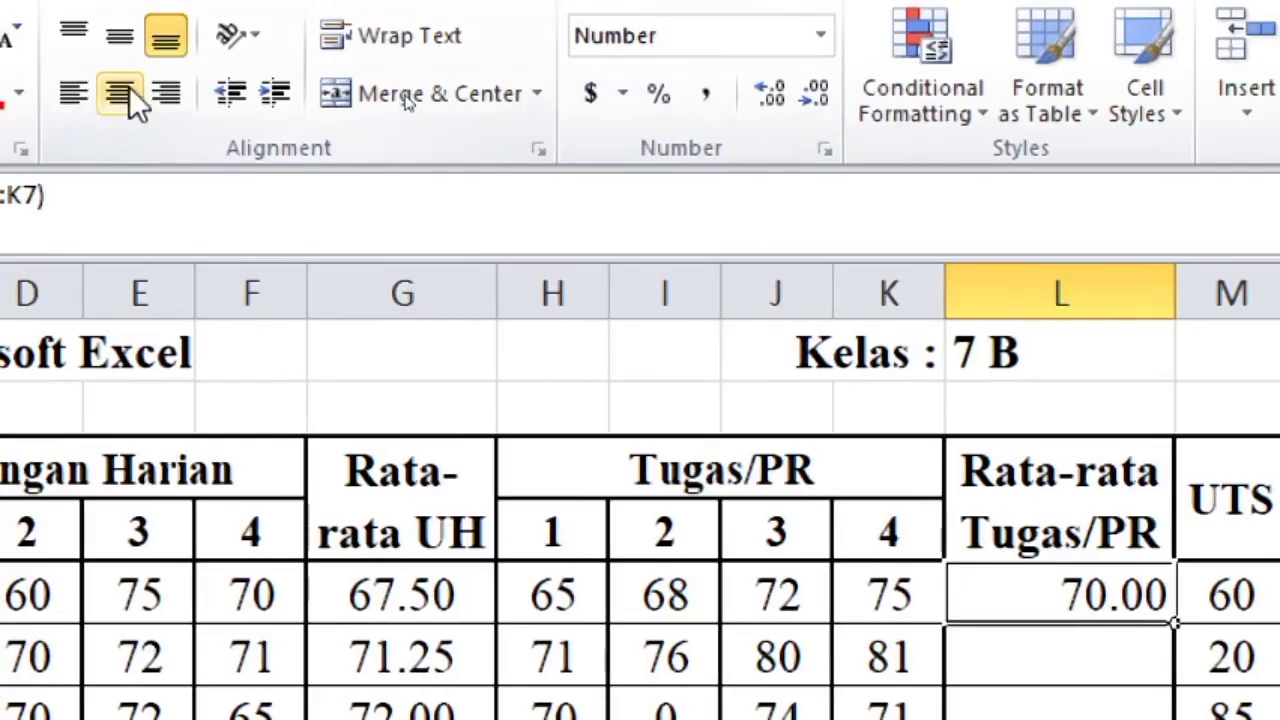
click(50, 77)
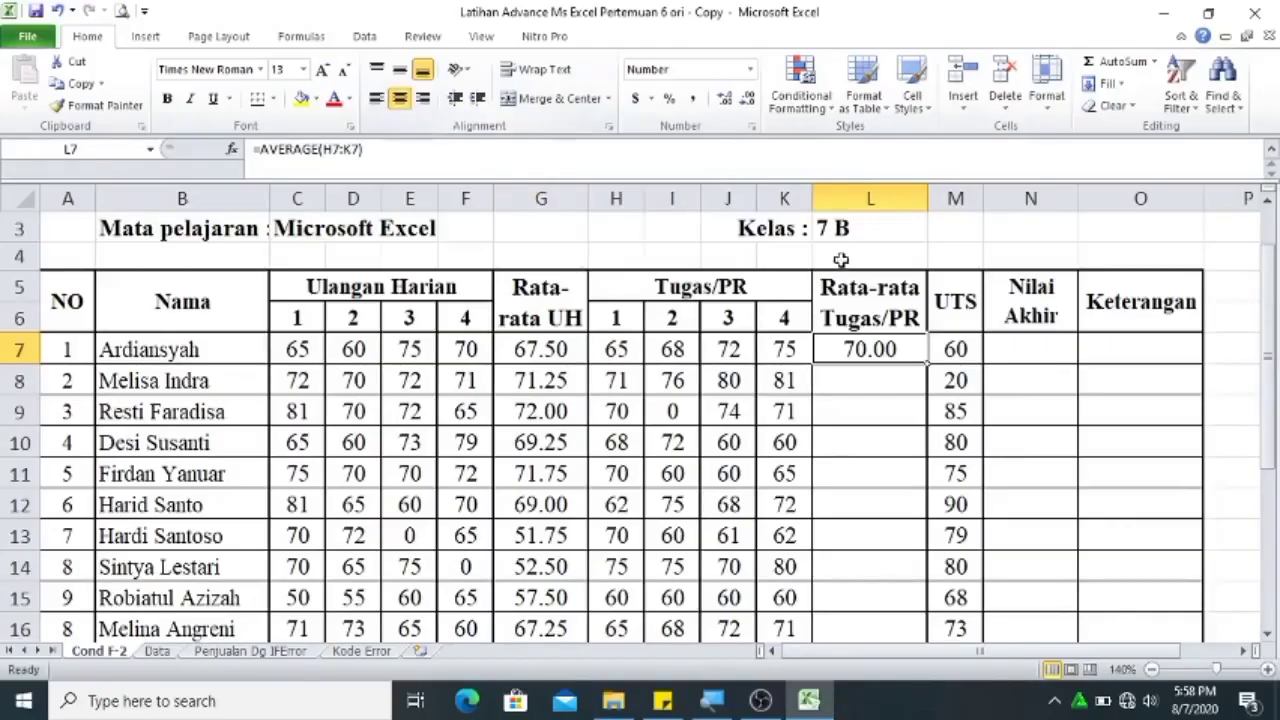
drag(922, 368, 897, 597)
click(905, 503)
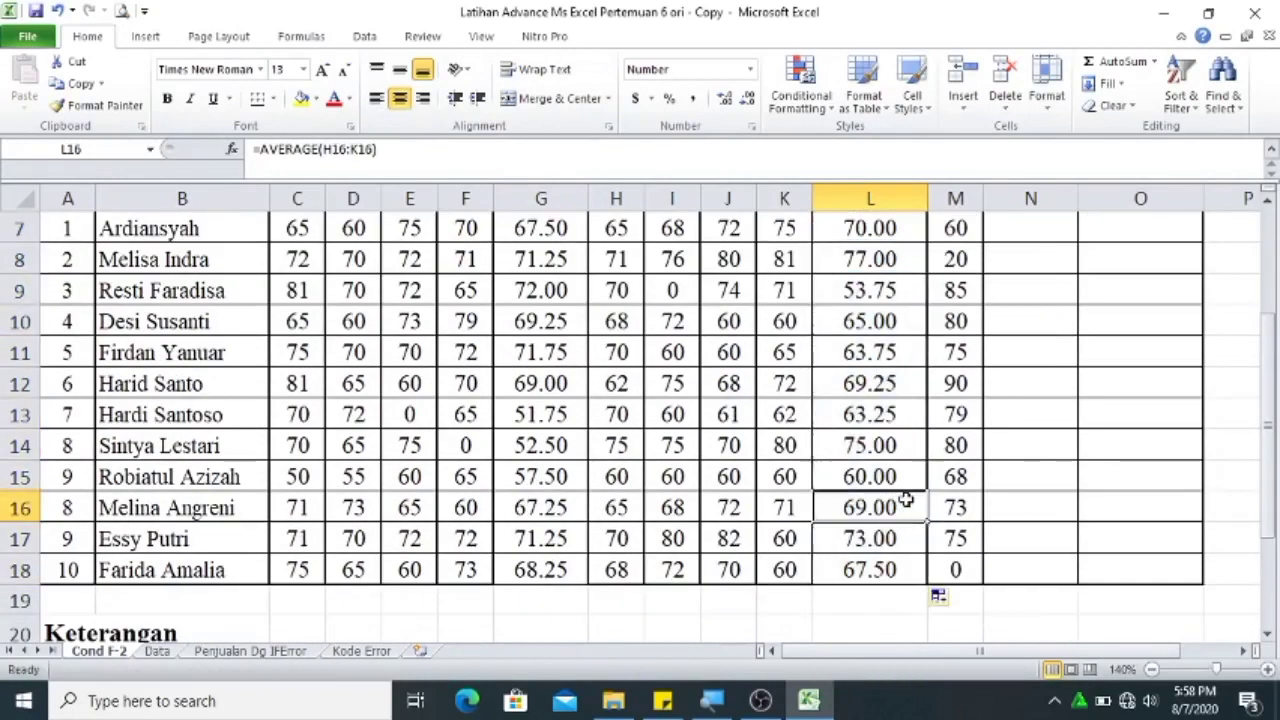
click(866, 572)
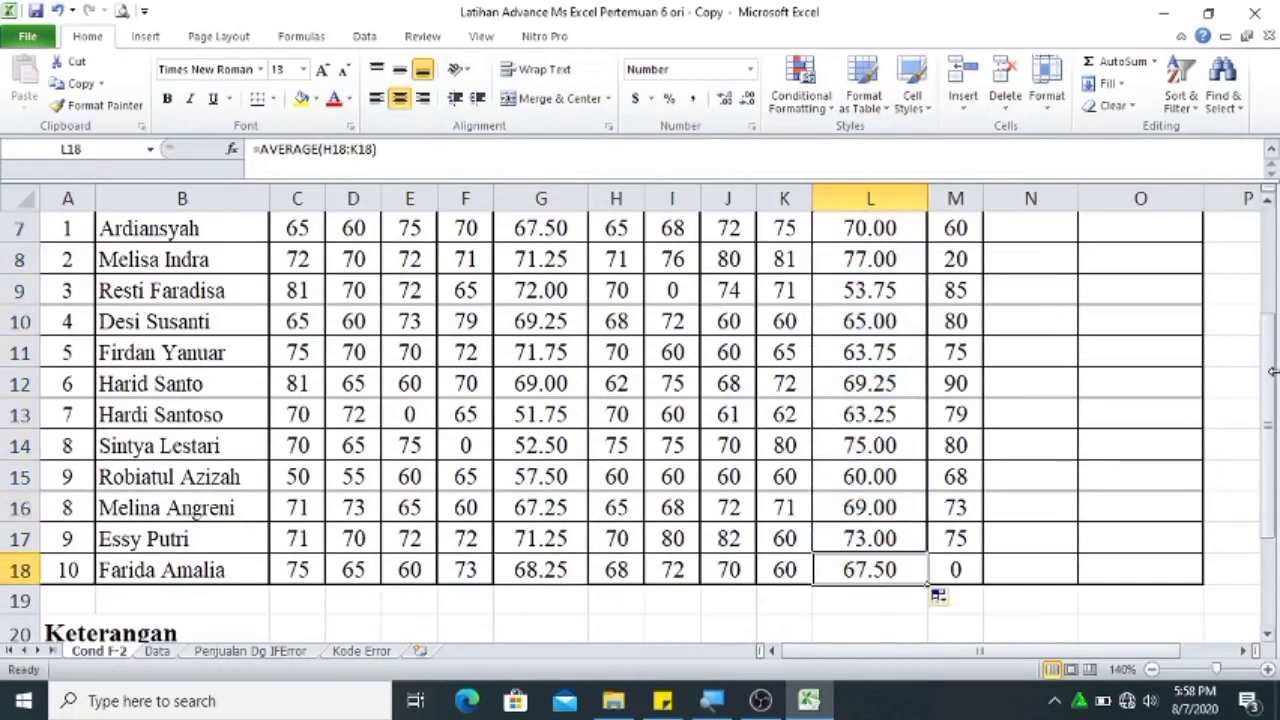
drag(1271, 360, 1271, 345)
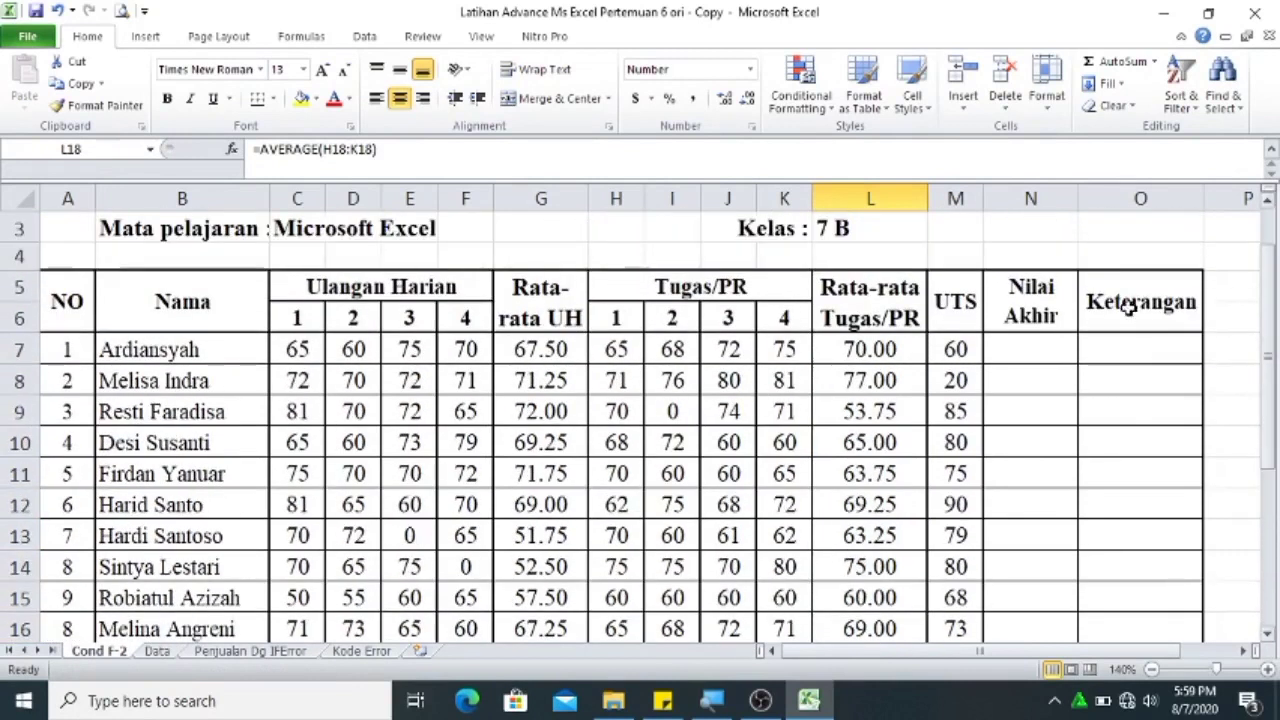
click(1014, 350)
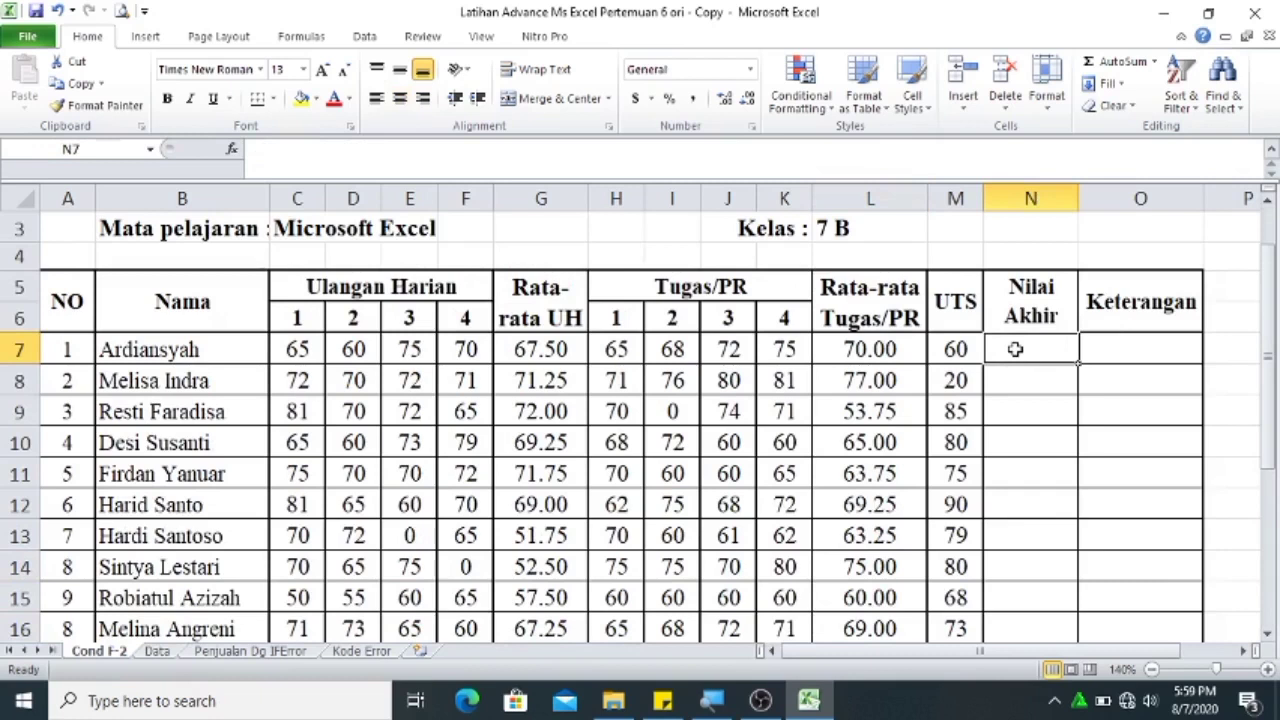
Enter =SUM(30%*G7,30%*L7,40%*M7) in N7 as the Nilai Akhir formula.
text(=sum)
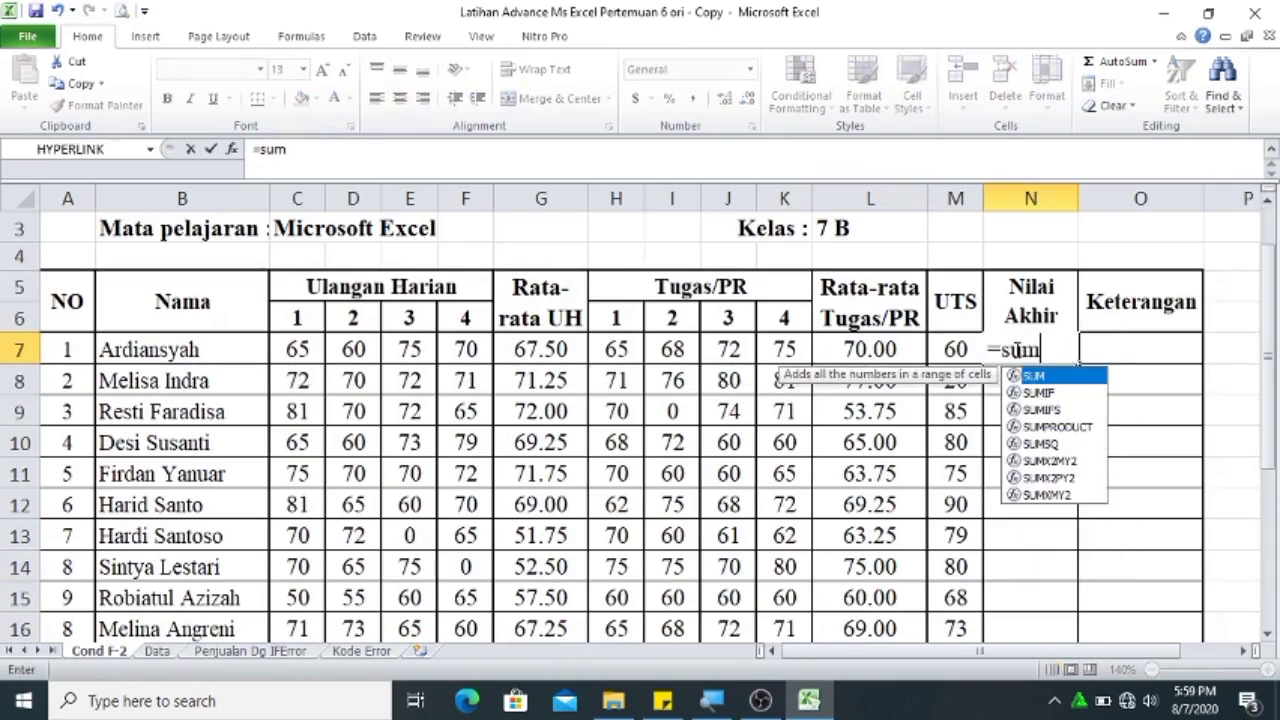
key(Tab)
text(30)
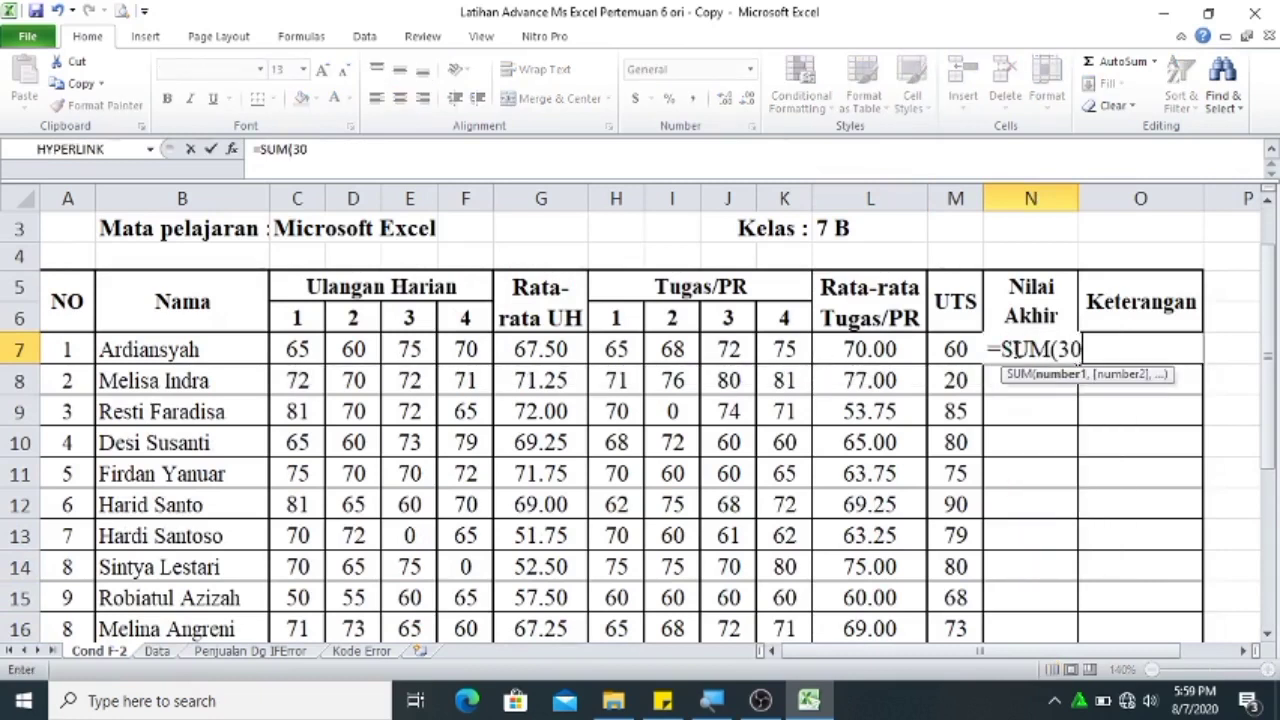
text(%*)
click(541, 350)
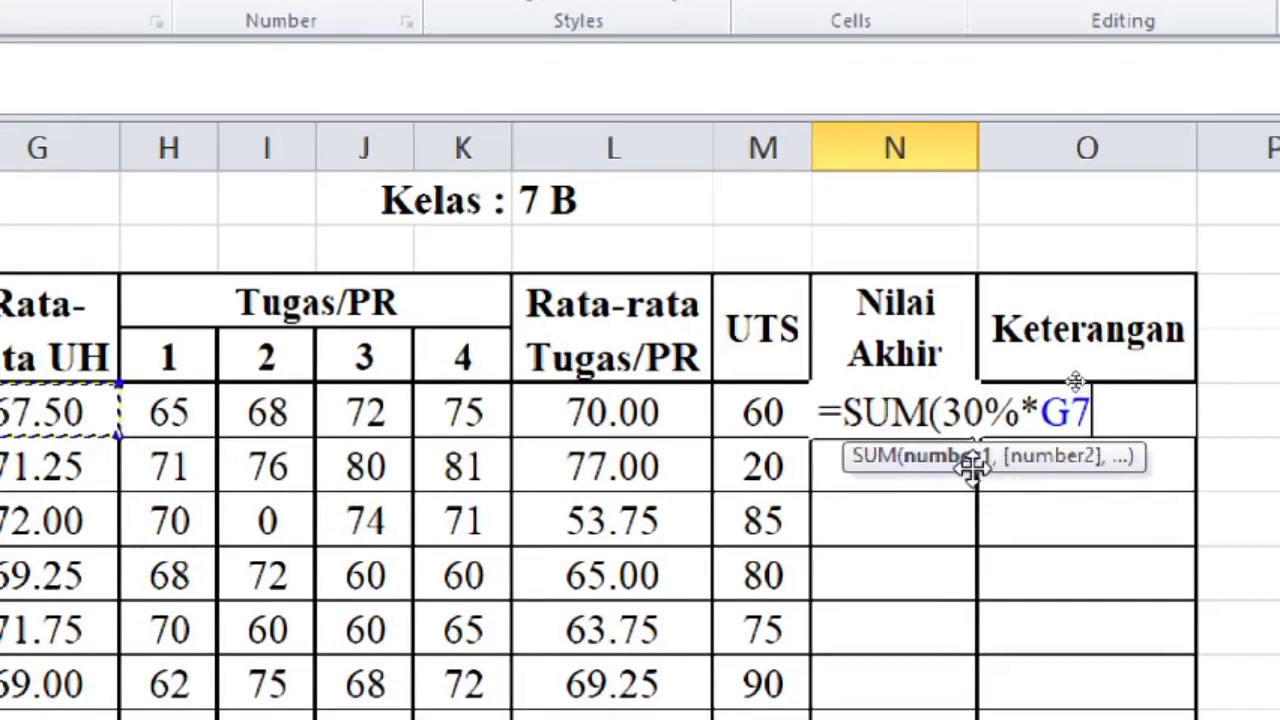
text(,)
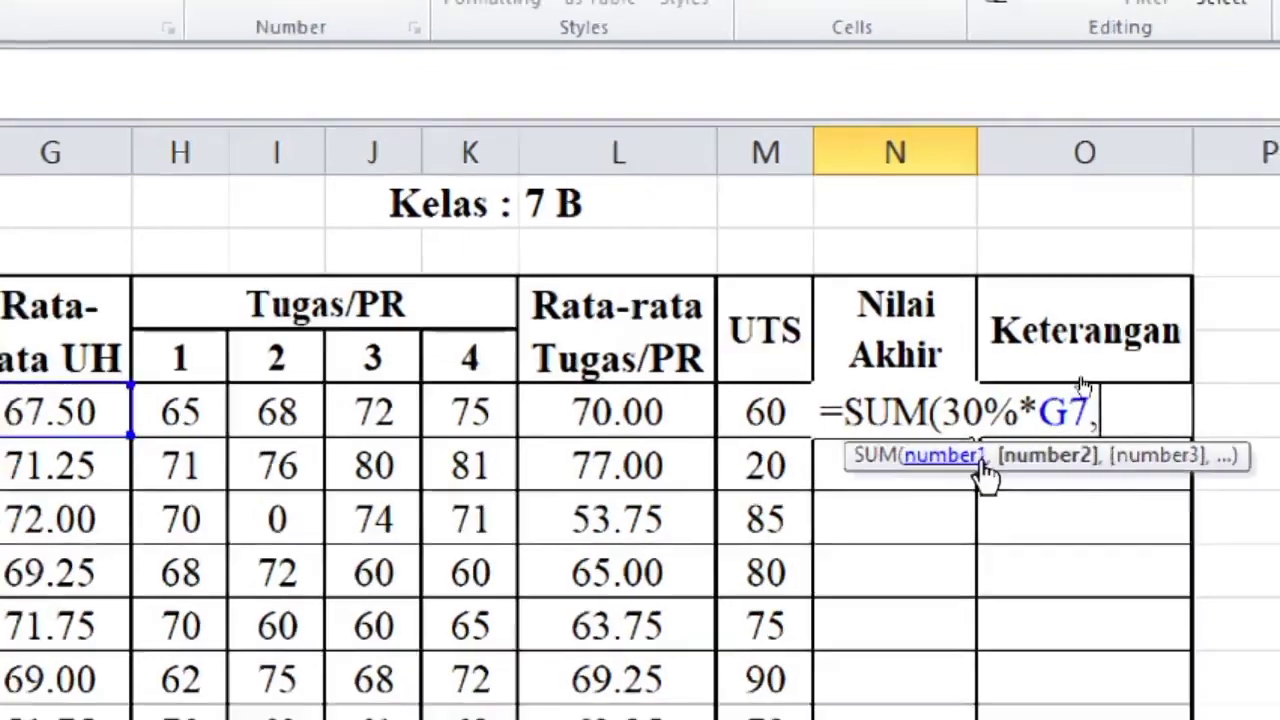
text(30%*)
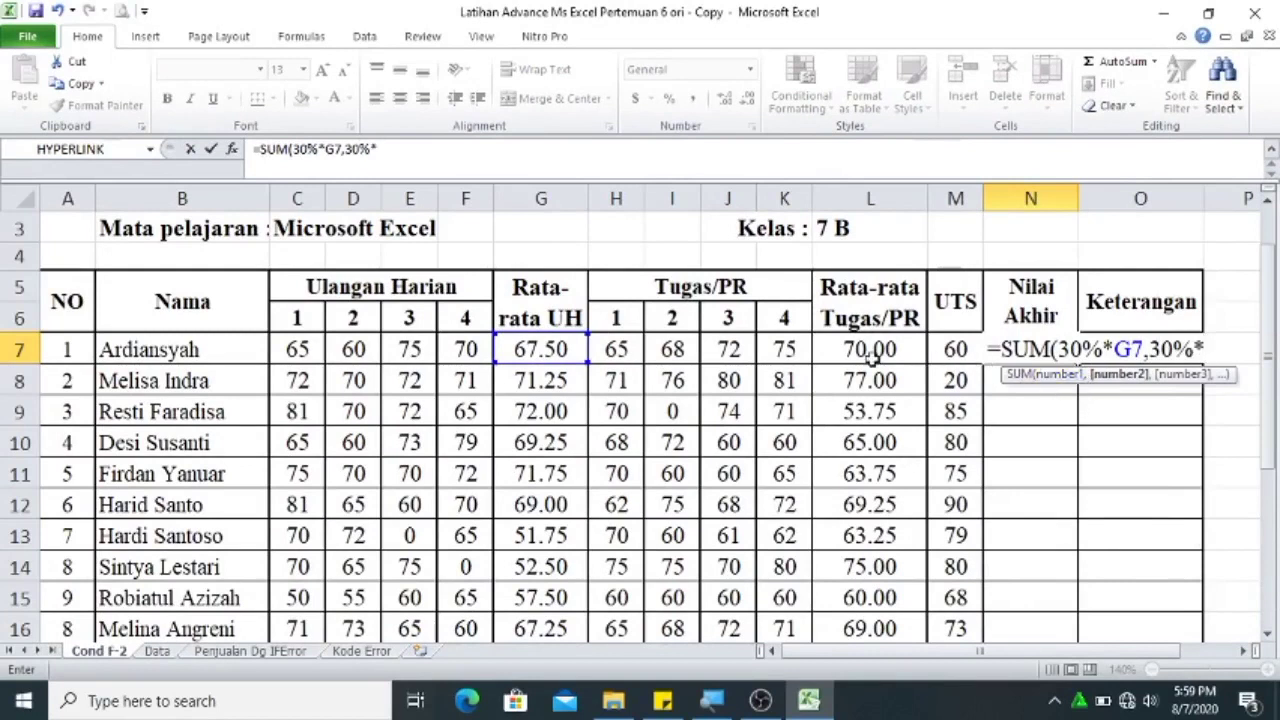
click(866, 347)
text(,)
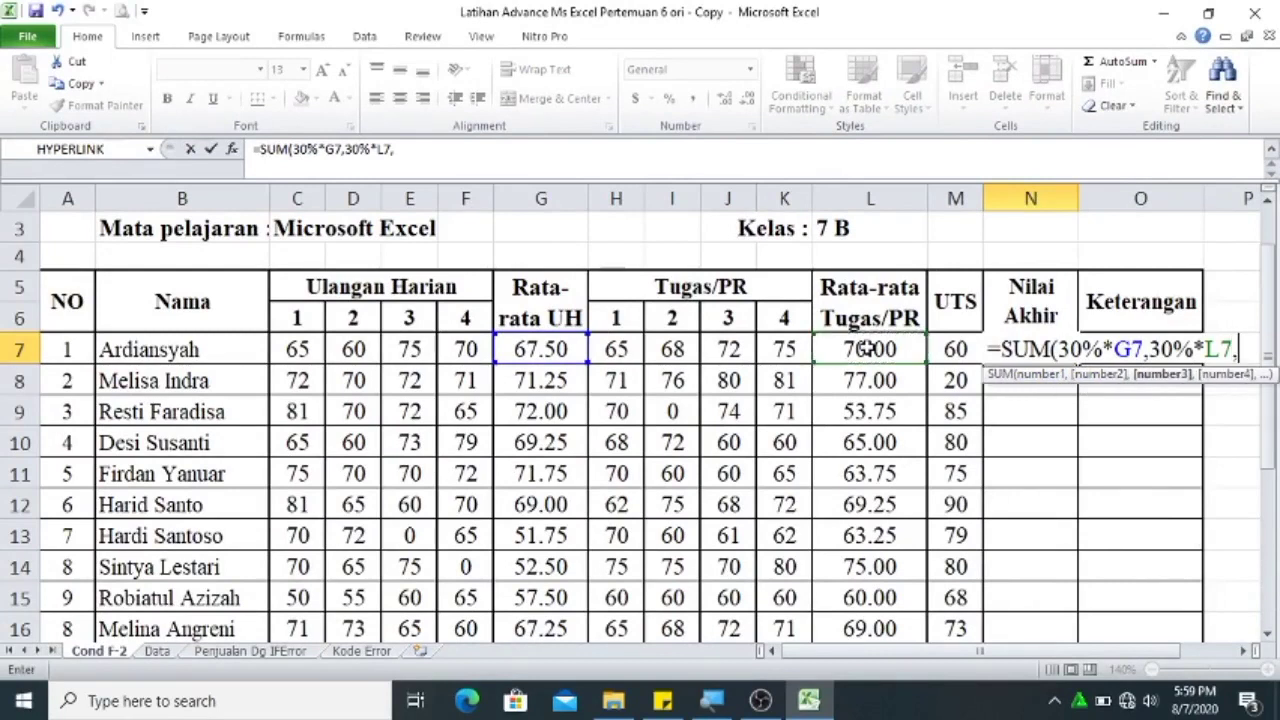
text(40%*)
click(955, 349)
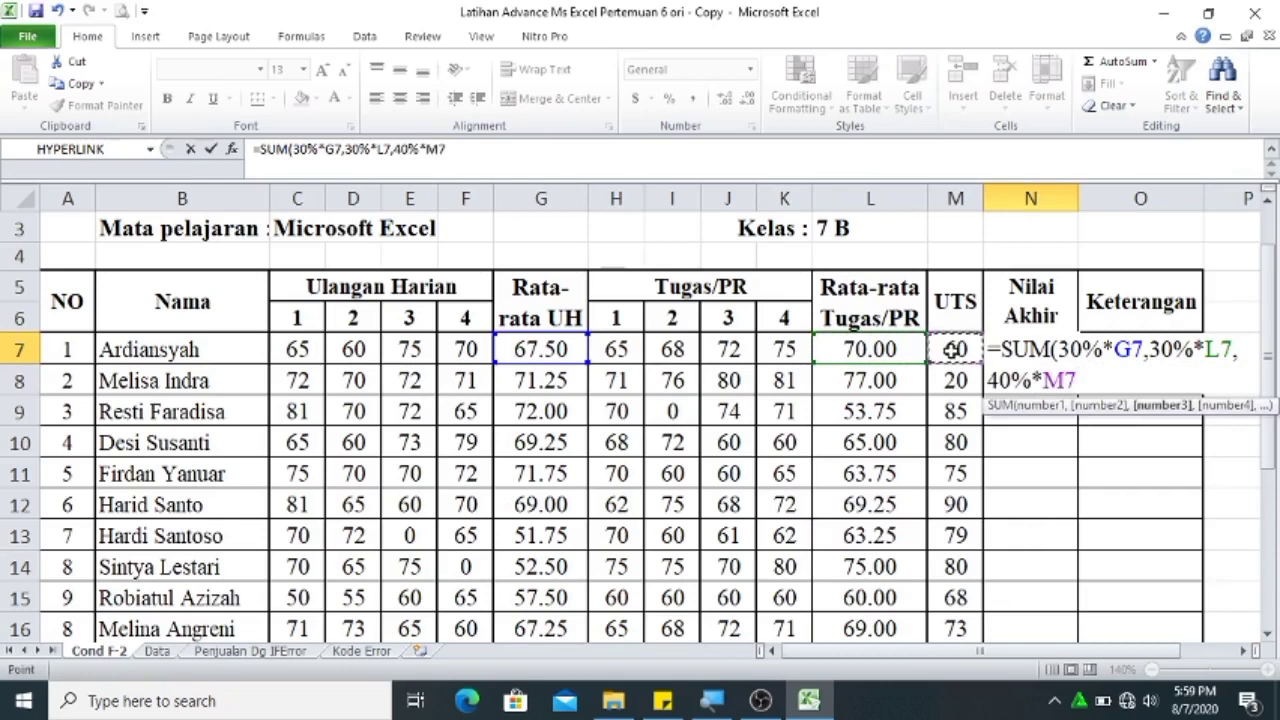
key(Return)
Centre N7, fill it down to N18, and show two decimals (40.73 to 77.48).
click(1020, 345)
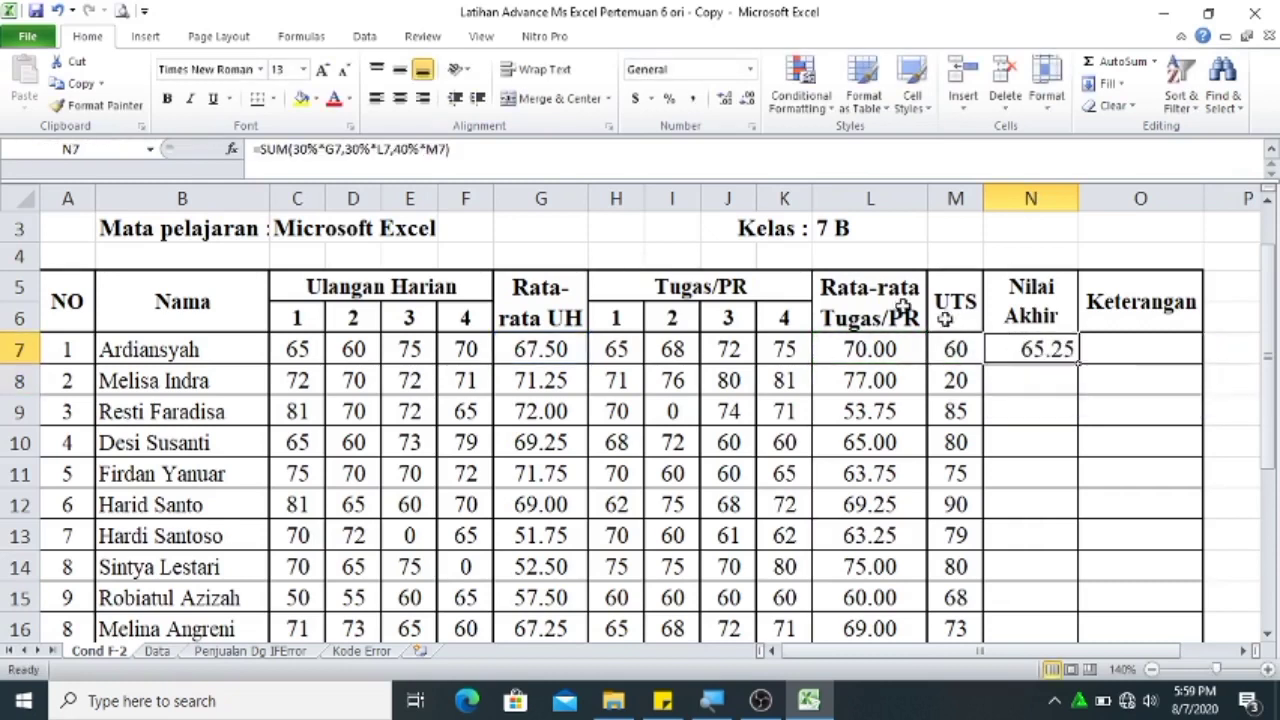
click(399, 98)
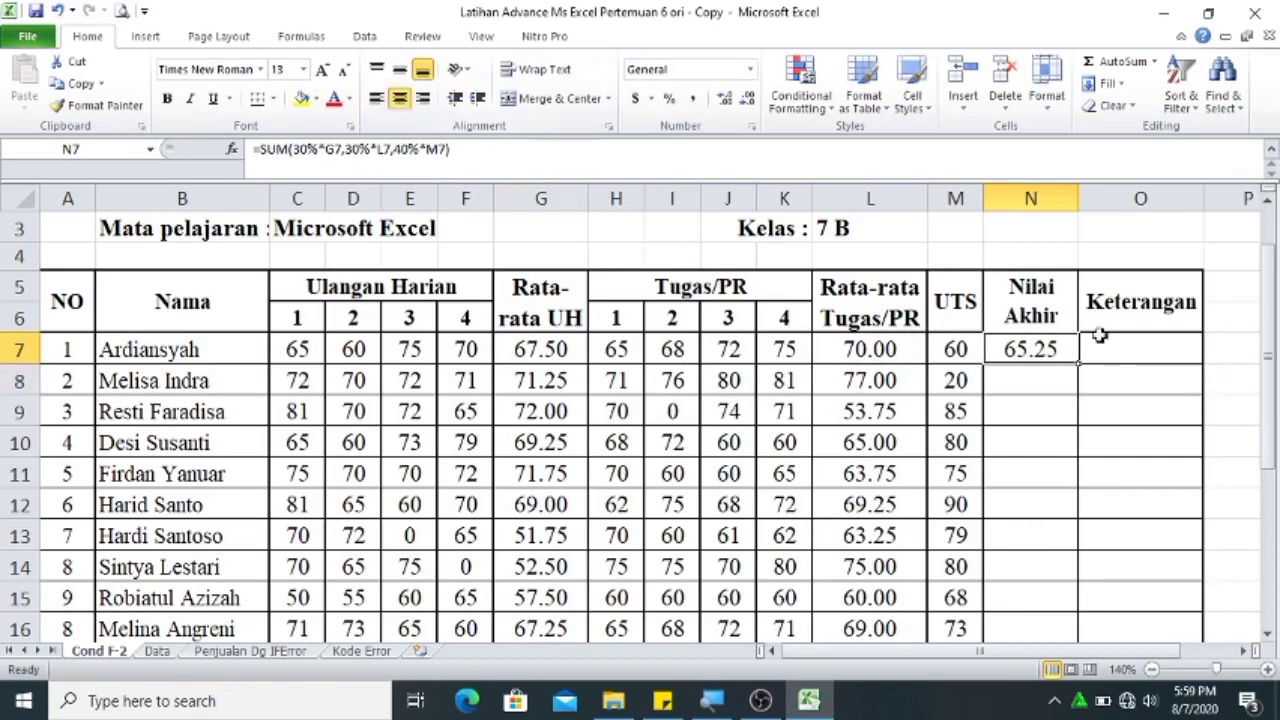
drag(1077, 365, 1069, 565)
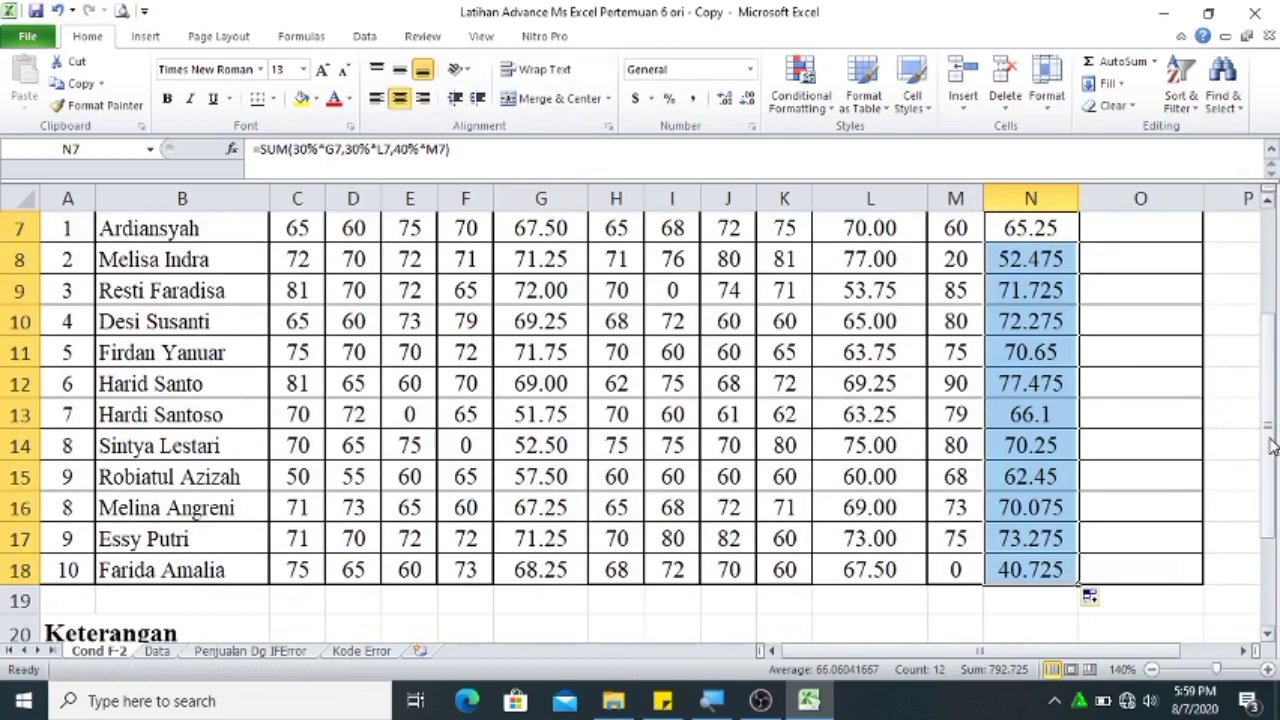
drag(1272, 445, 1270, 395)
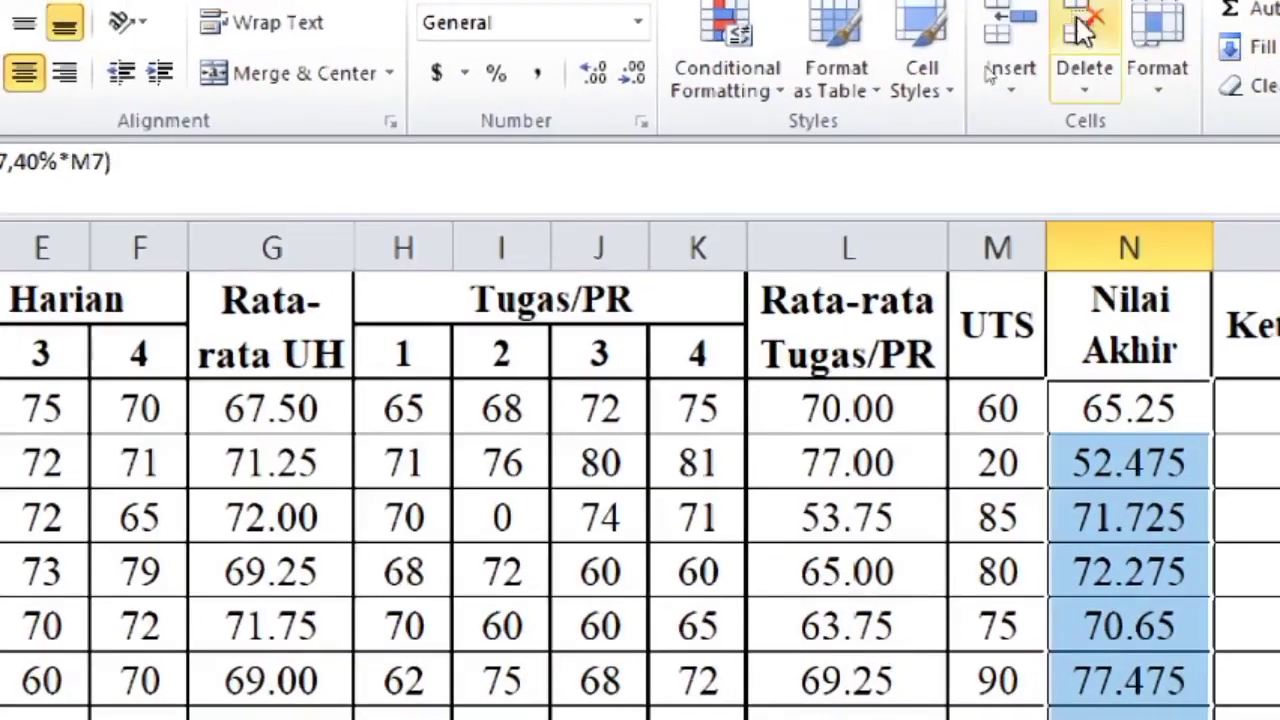
click(637, 72)
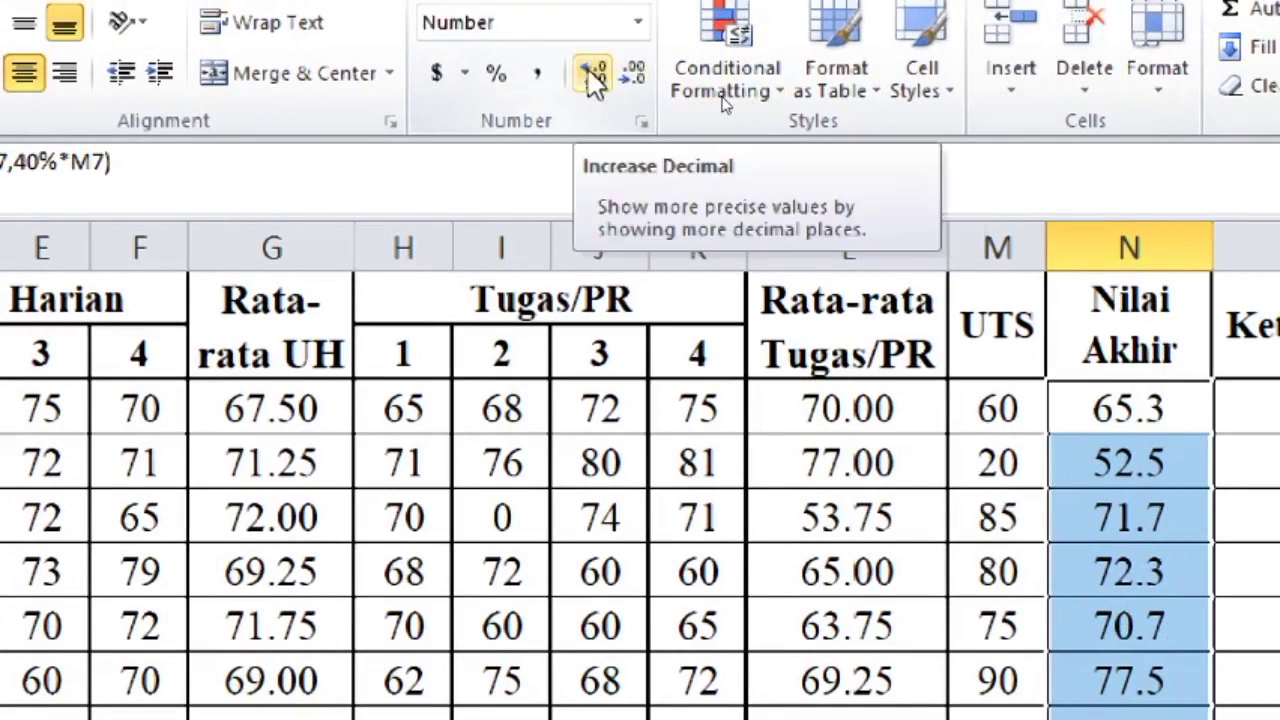
click(593, 76)
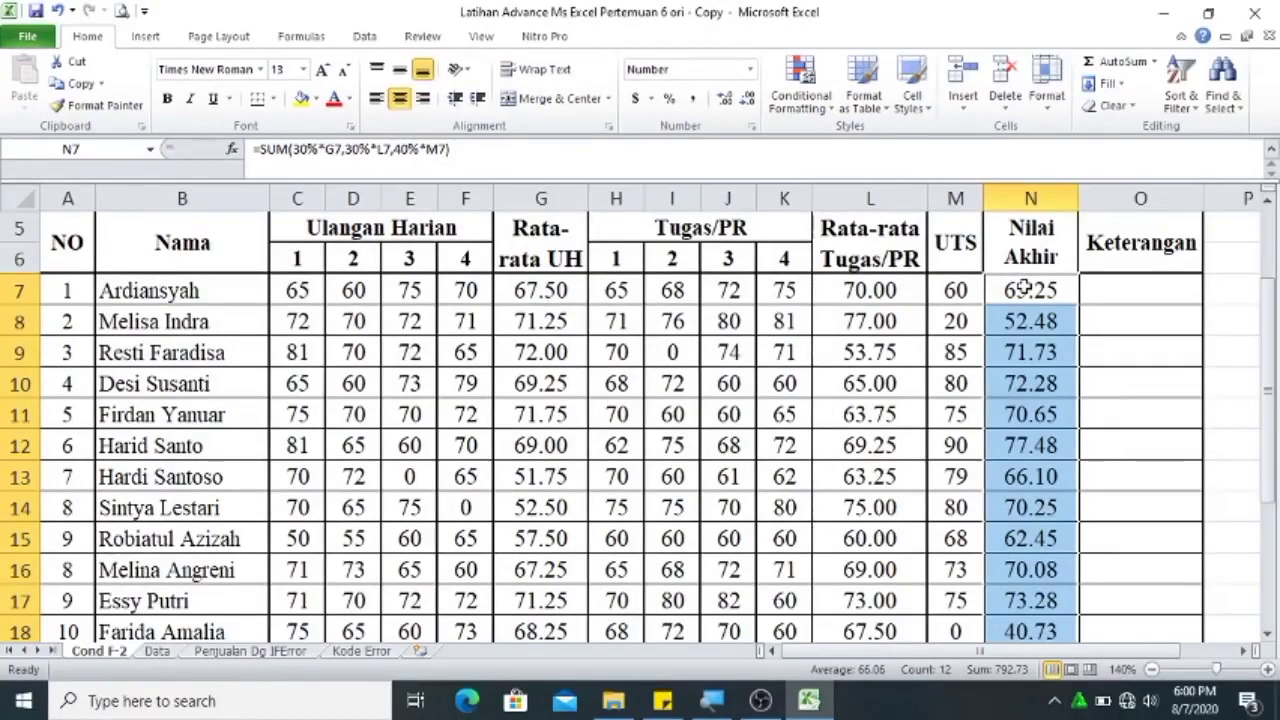
Enter =IF(N7>=70,"Lulus","Tidak Lulus") in O7 and fill it down to O18.
click(1150, 290)
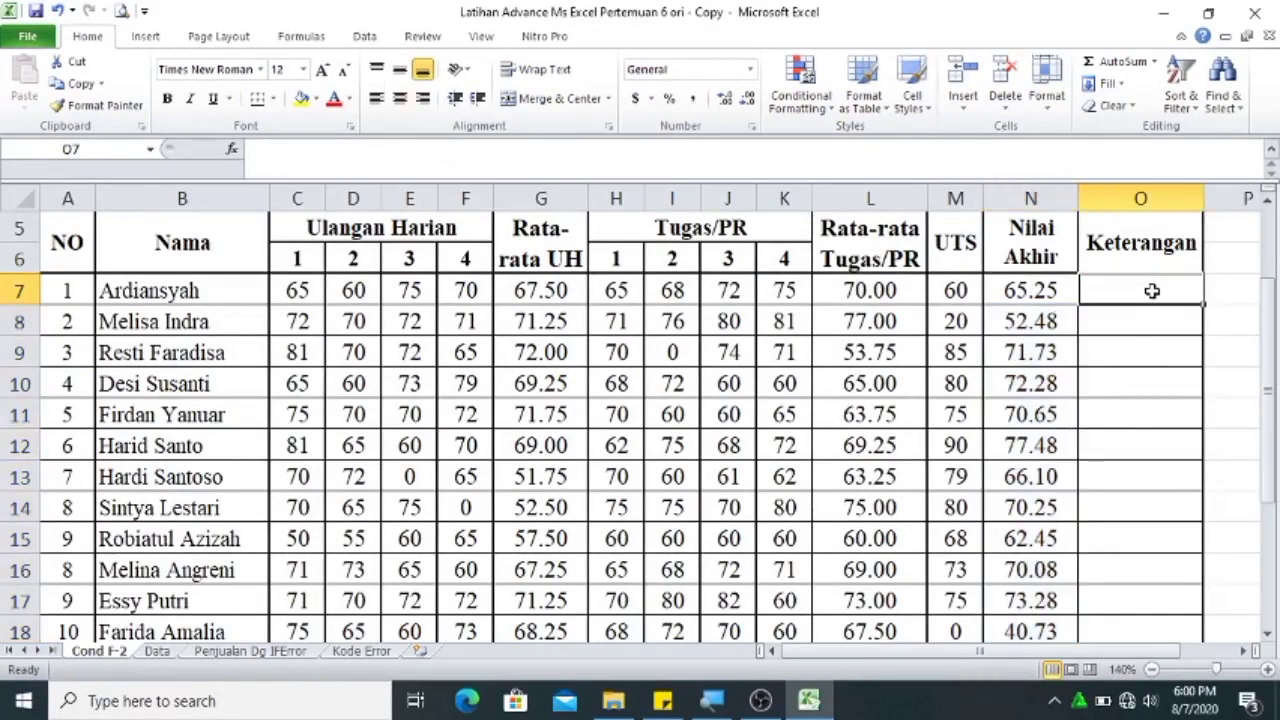
drag(1272, 316, 1157, 340)
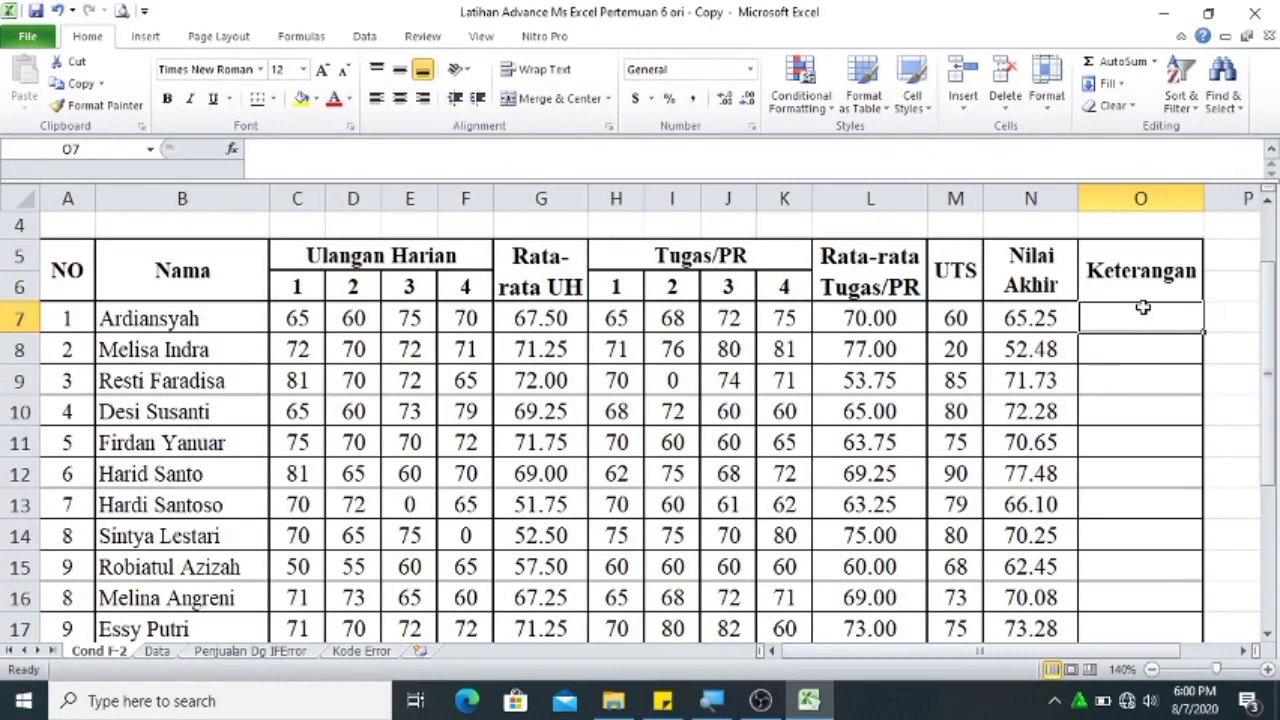
text(=IF()
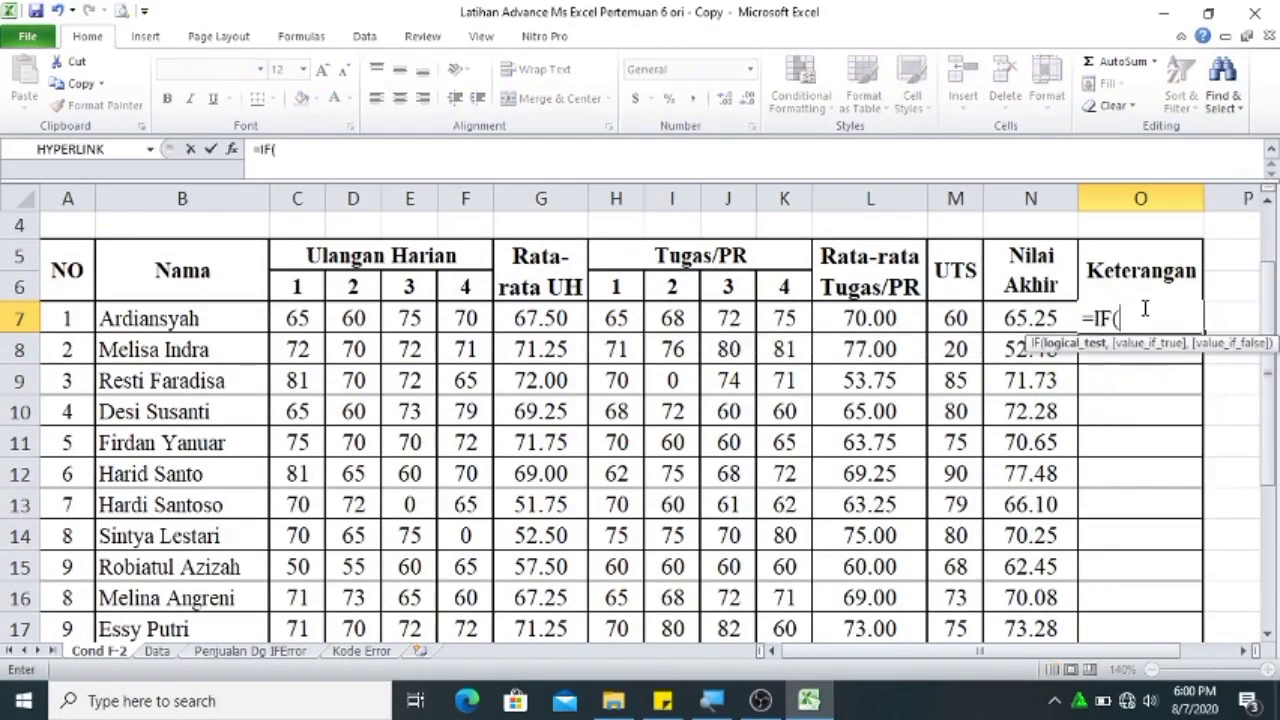
click(1037, 320)
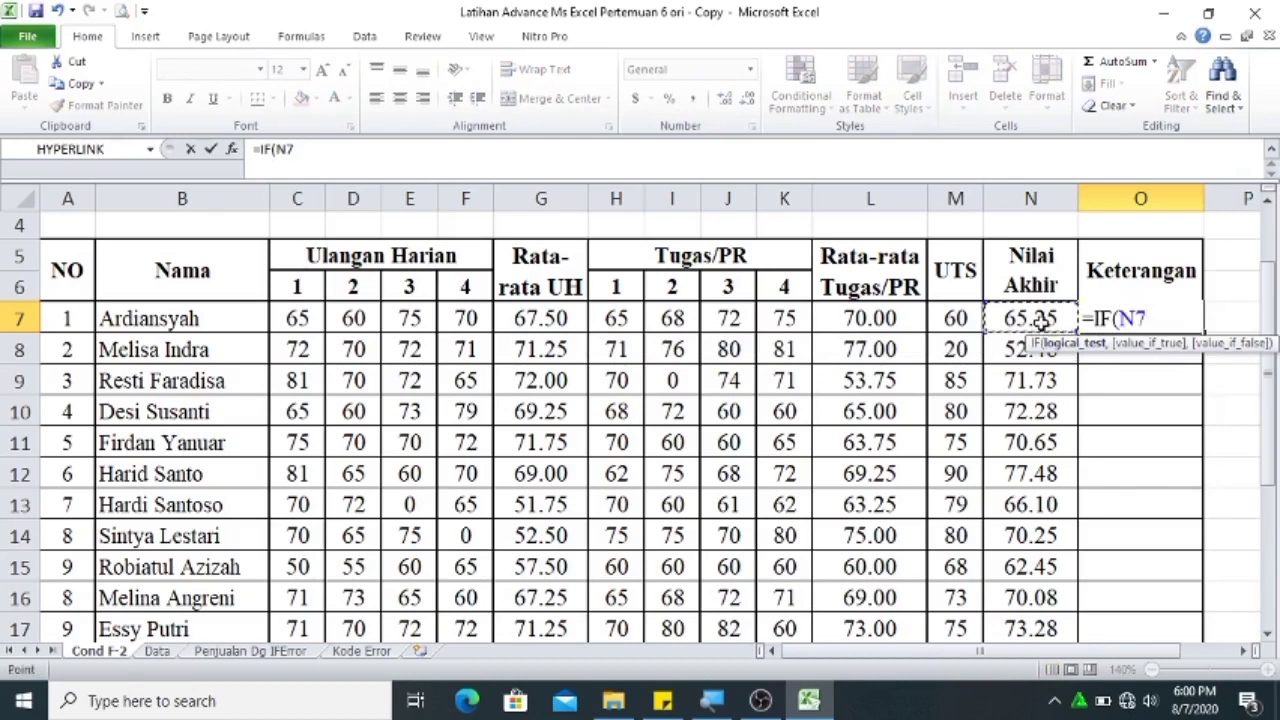
text(>=70)
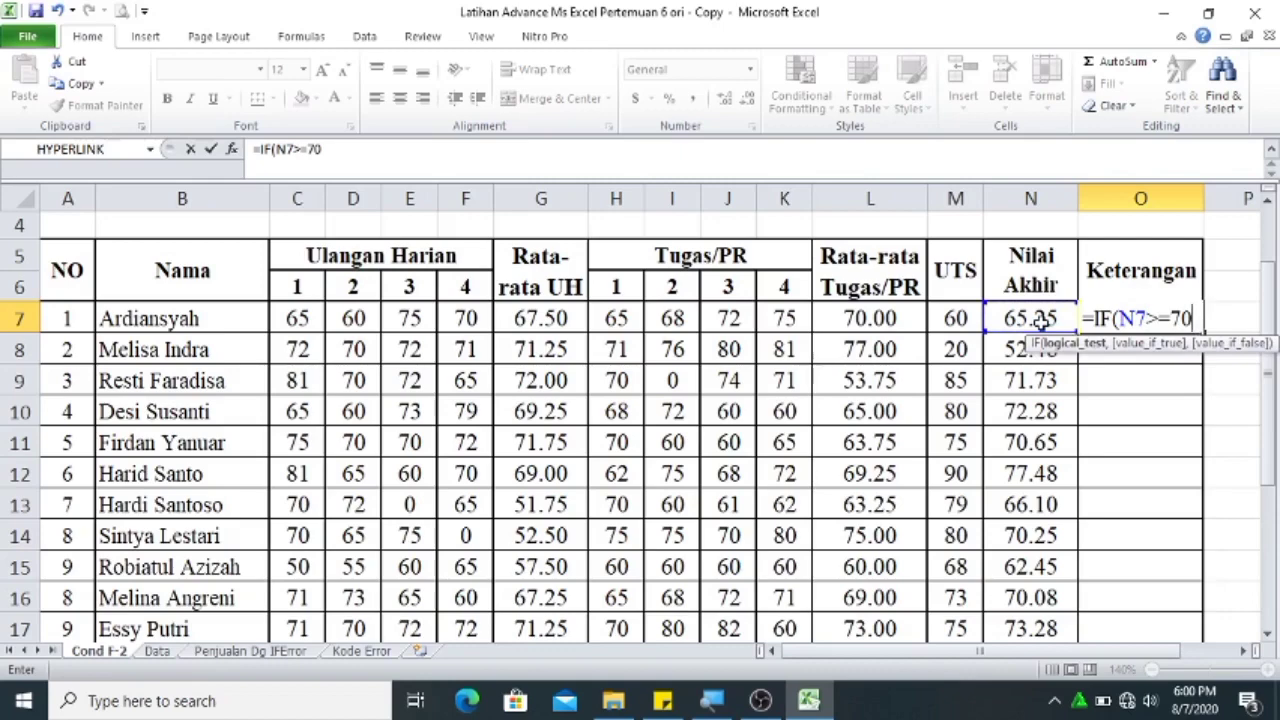
text(,)
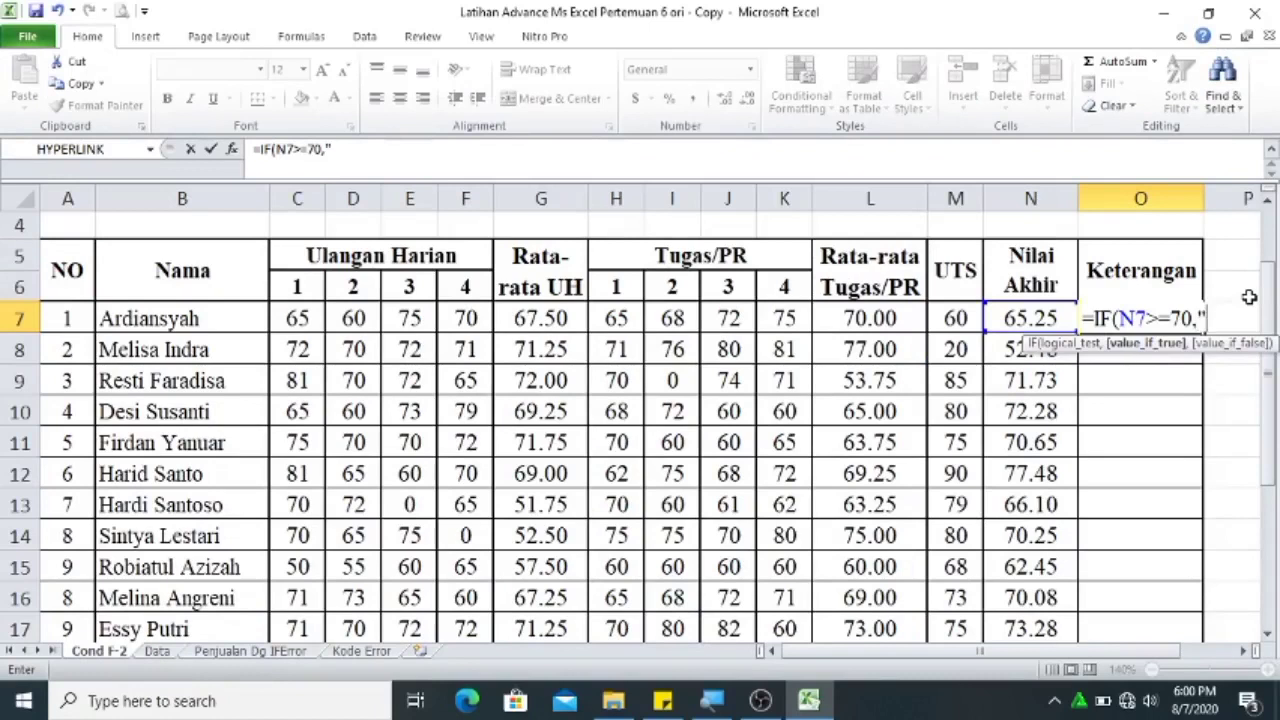
text(Lulus)
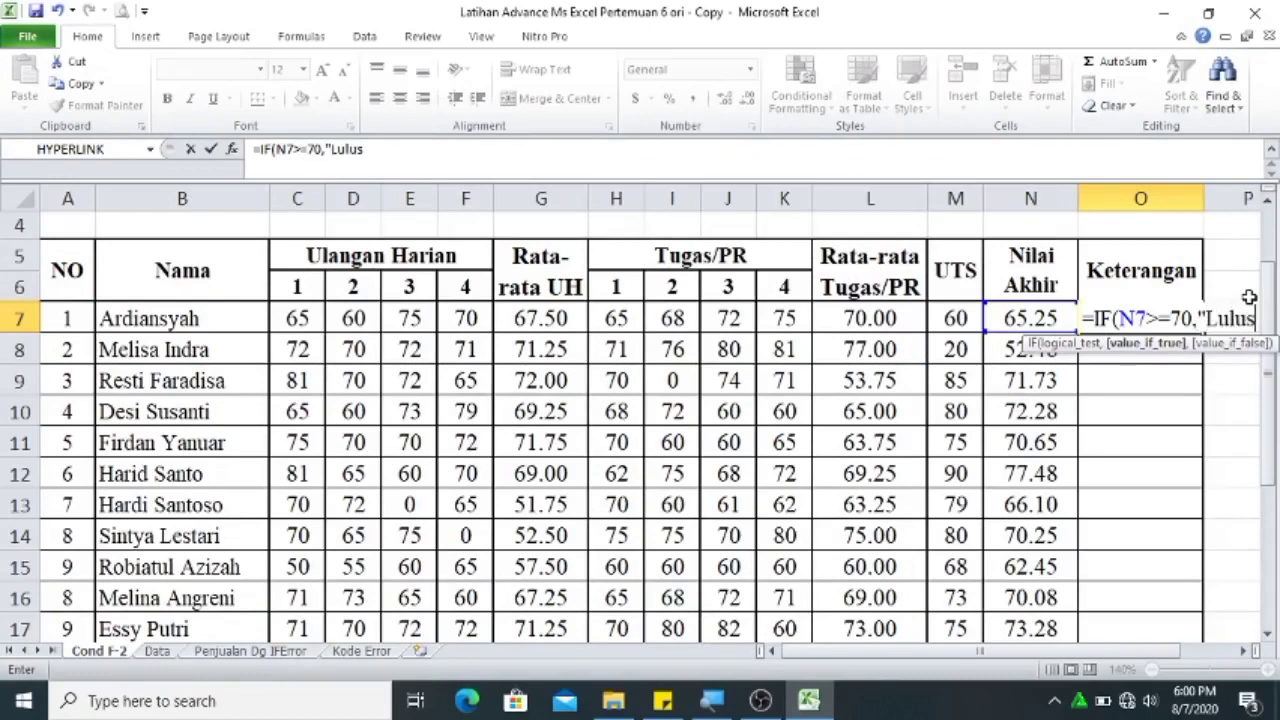
text(",)
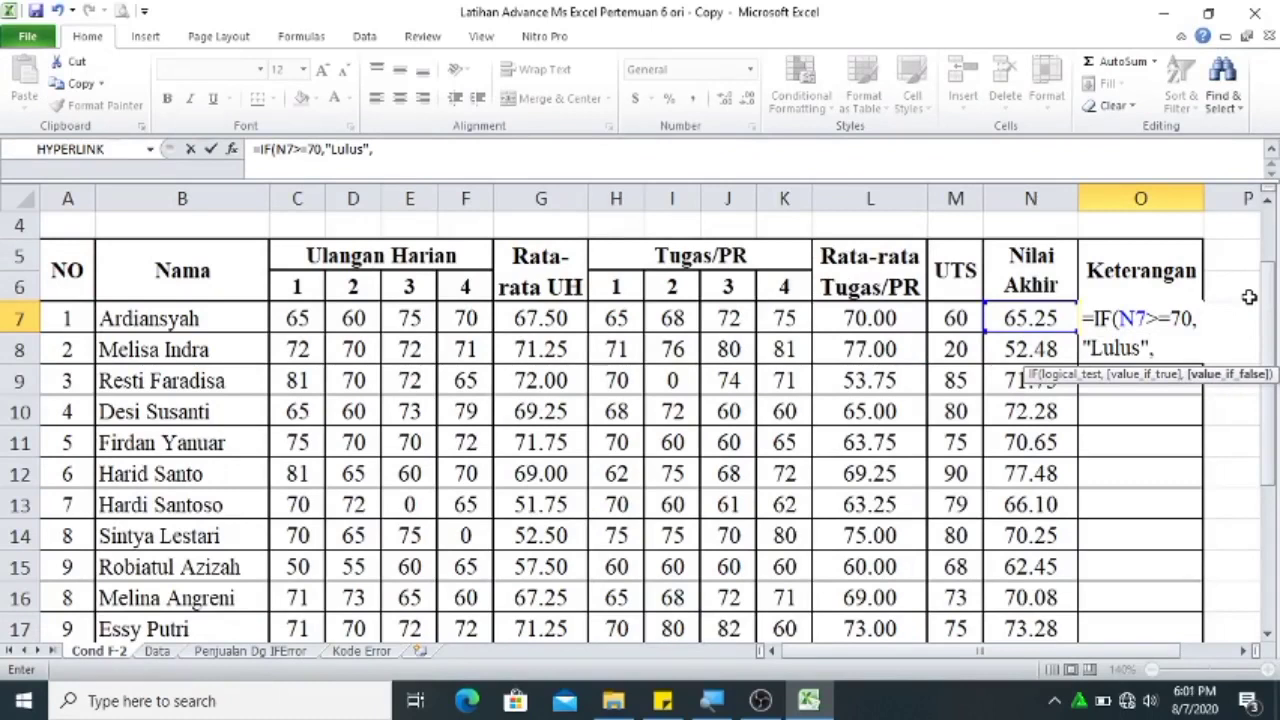
text(")
text(Tidak Lulus)
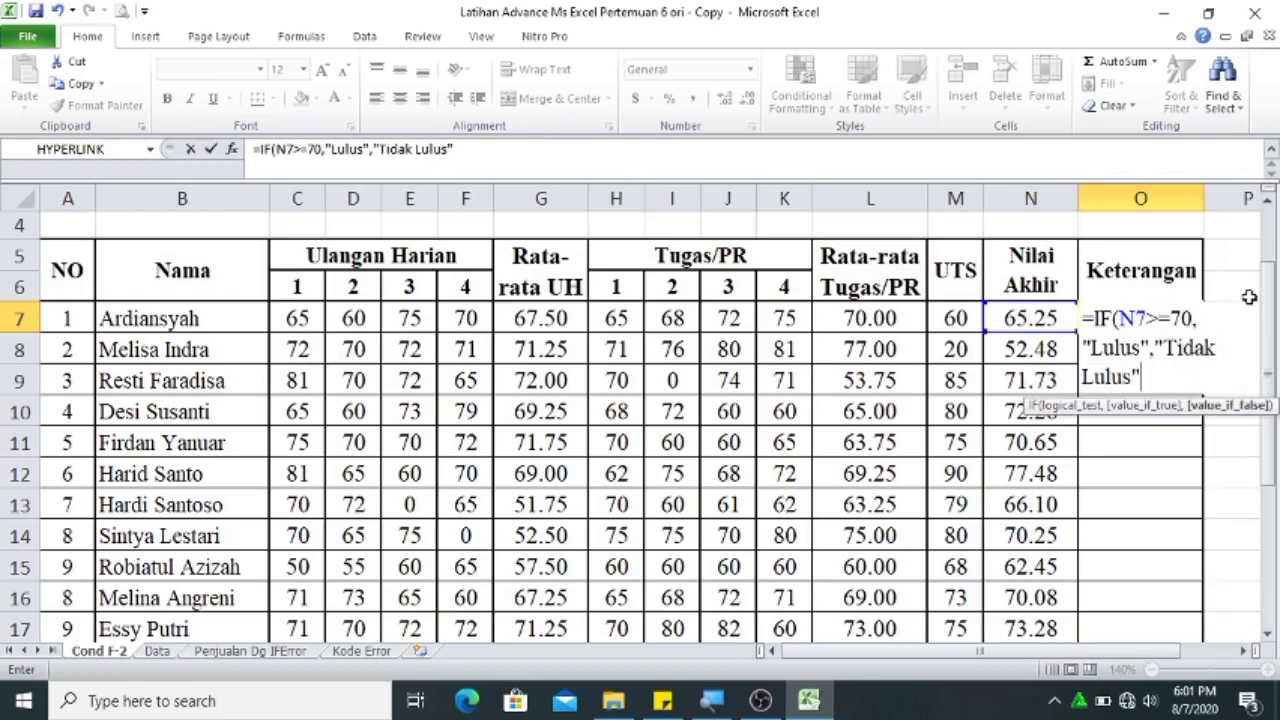
key(Return)
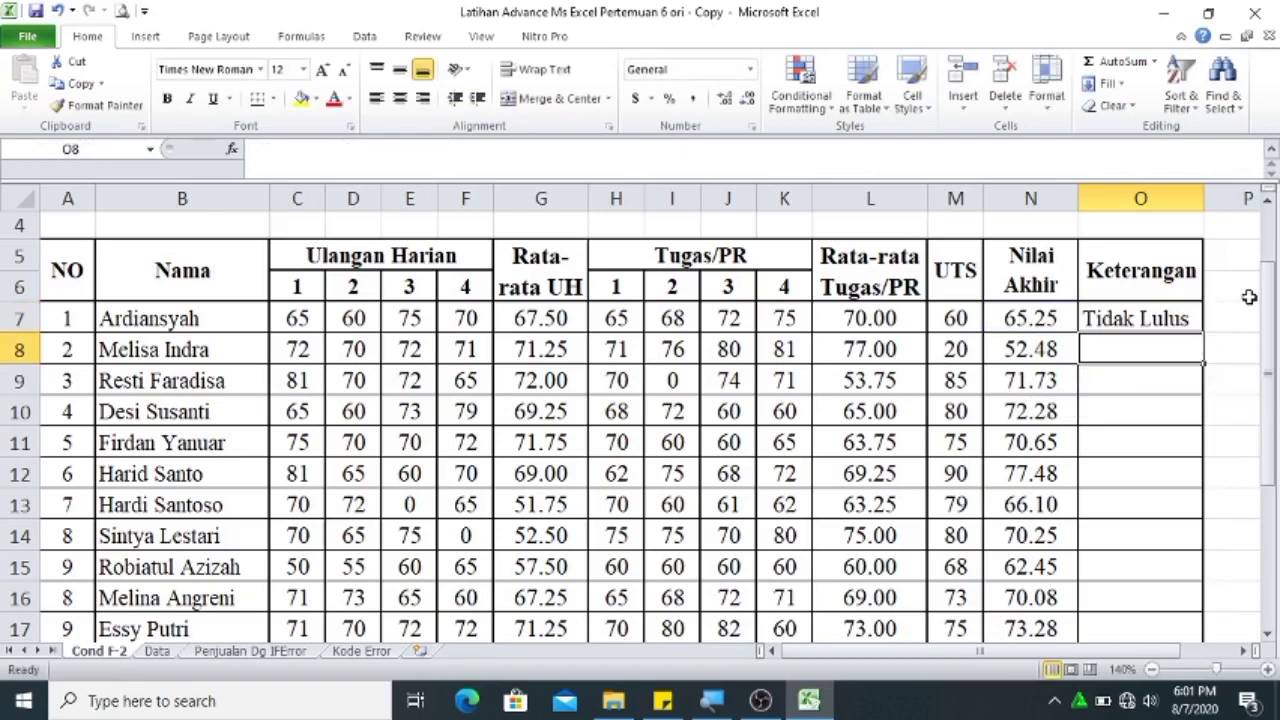
click(1155, 322)
drag(1207, 335, 1158, 578)
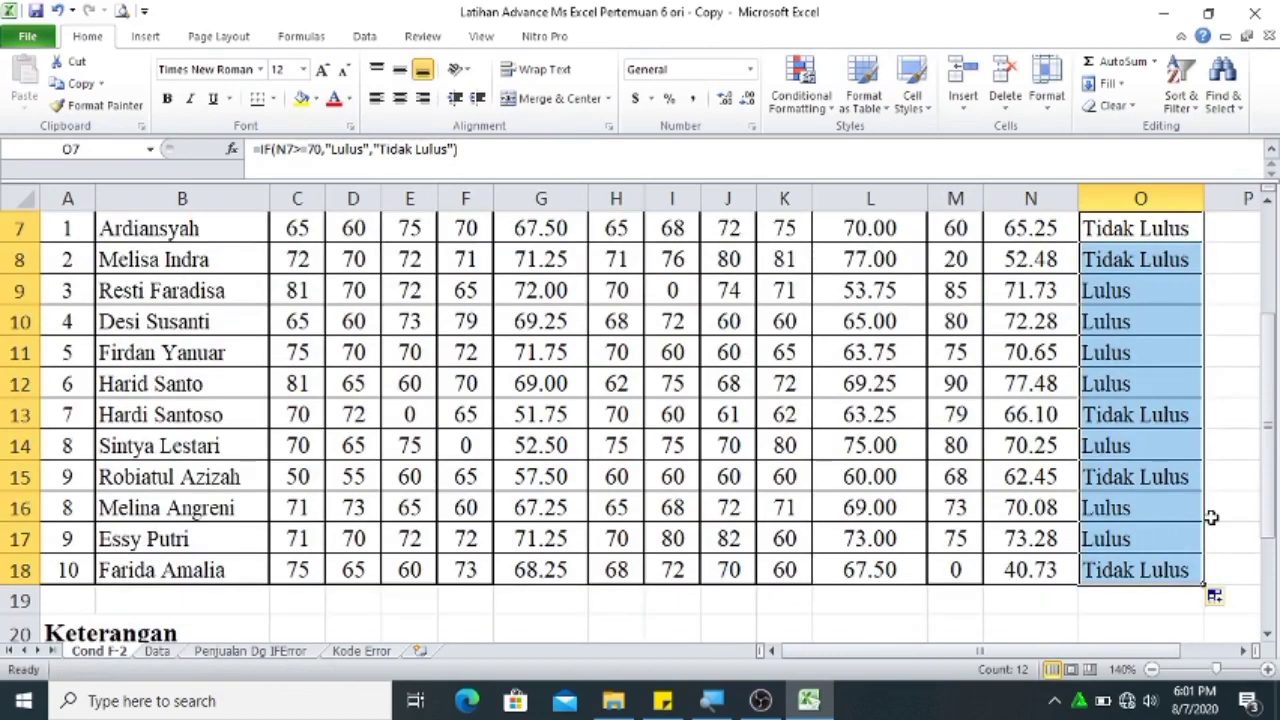
click(1128, 562)
drag(531, 569, 1118, 568)
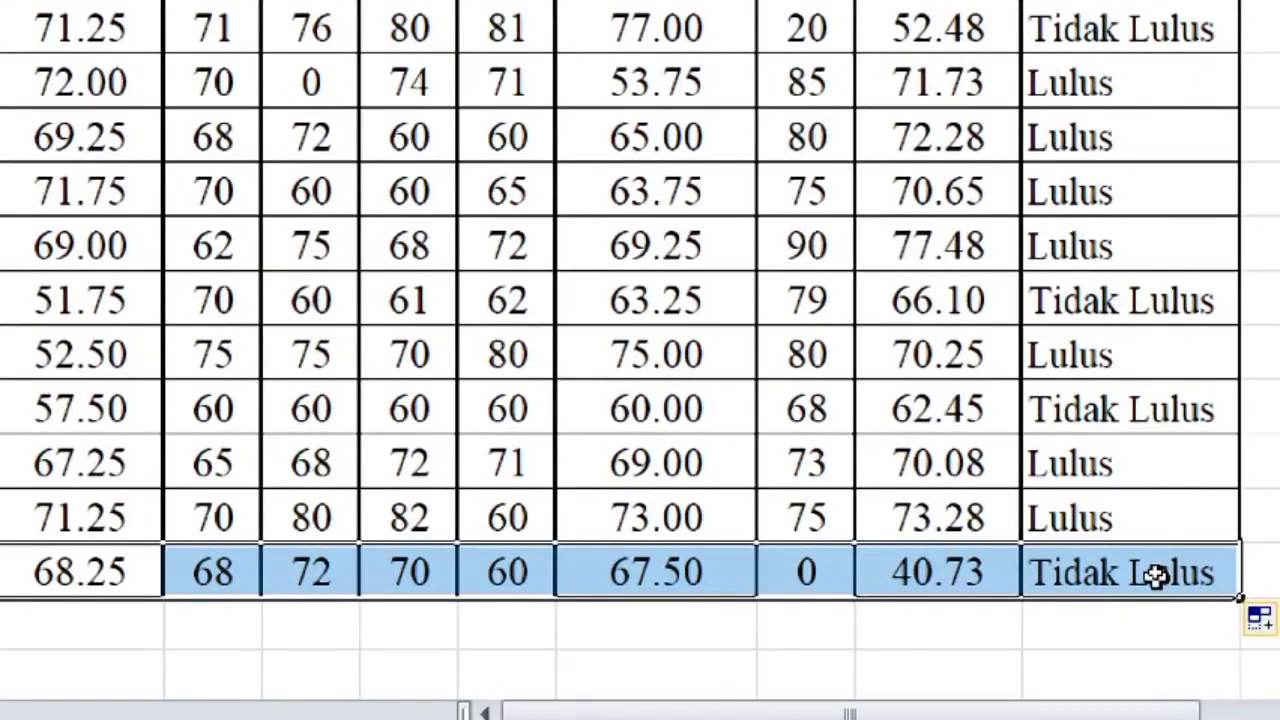
right_click(1155, 575)
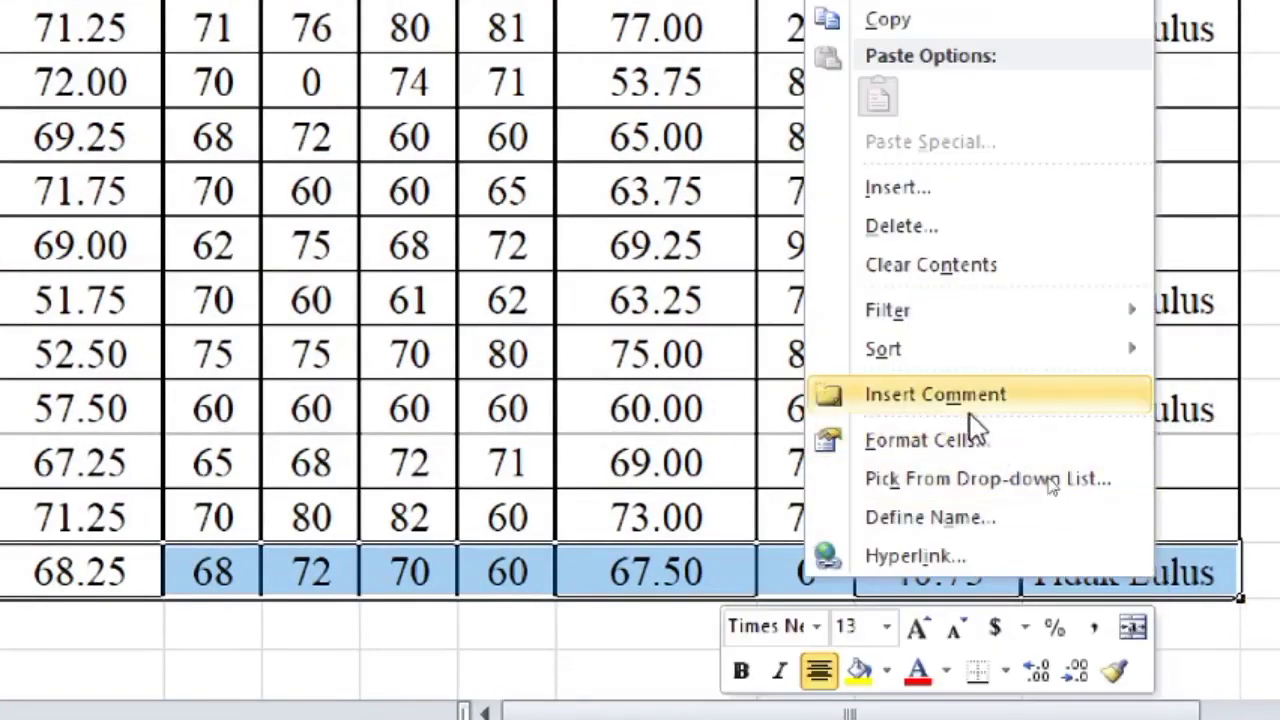
click(959, 441)
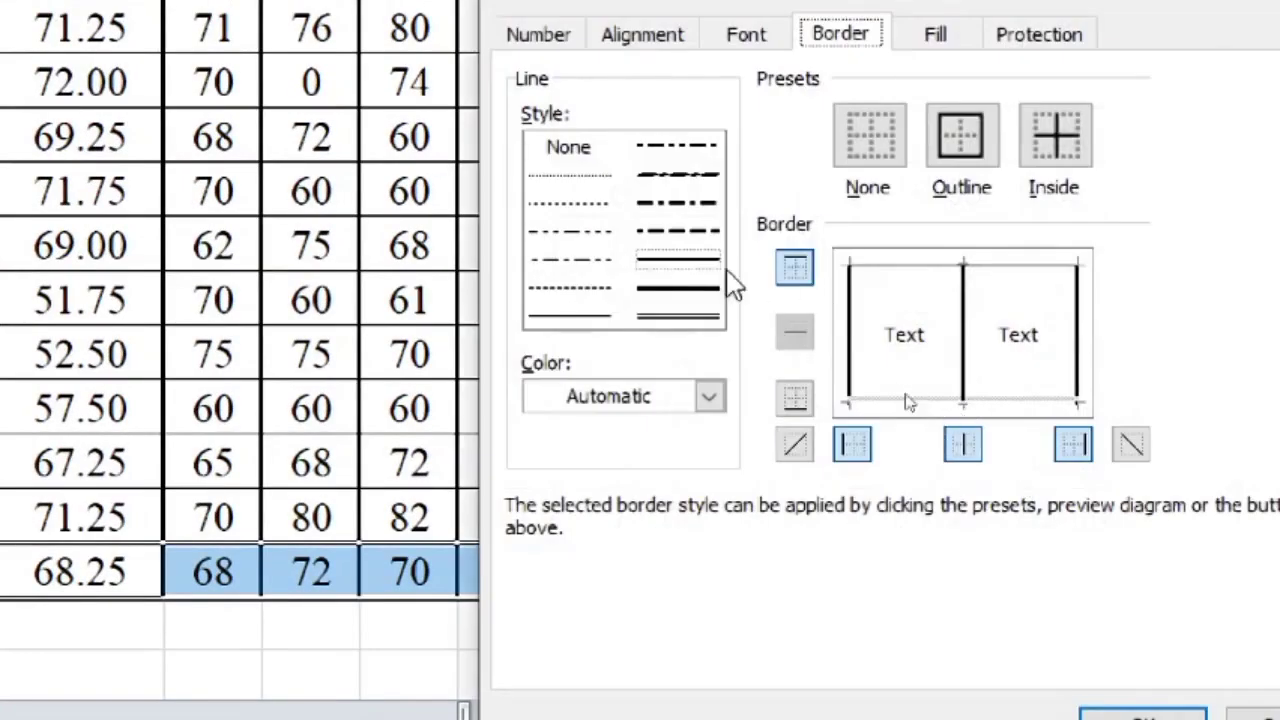
click(695, 264)
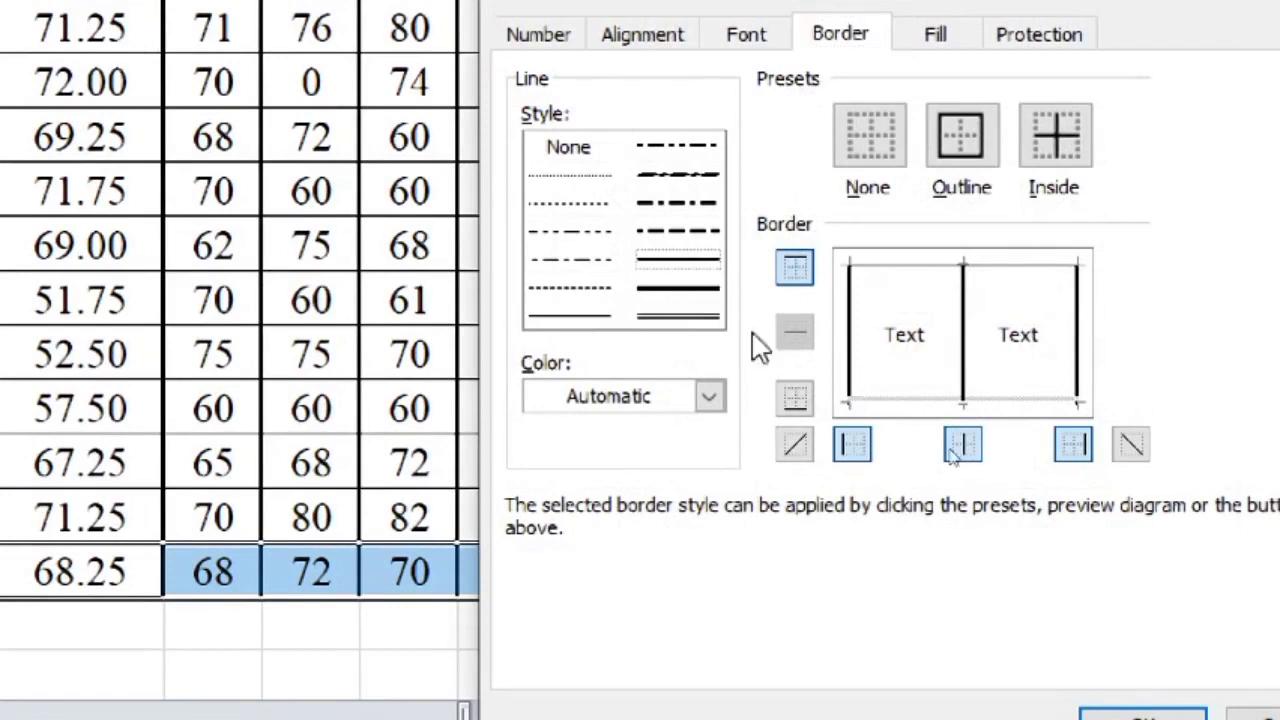
click(904, 401)
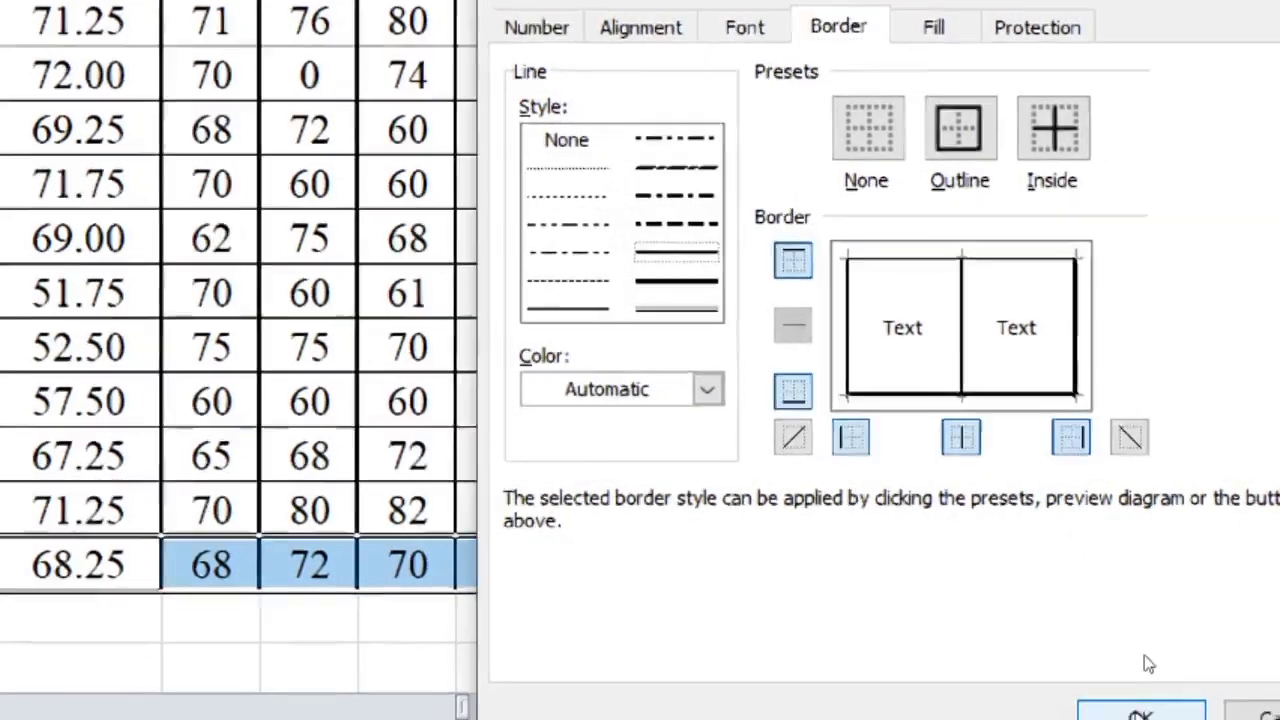
click(1140, 712)
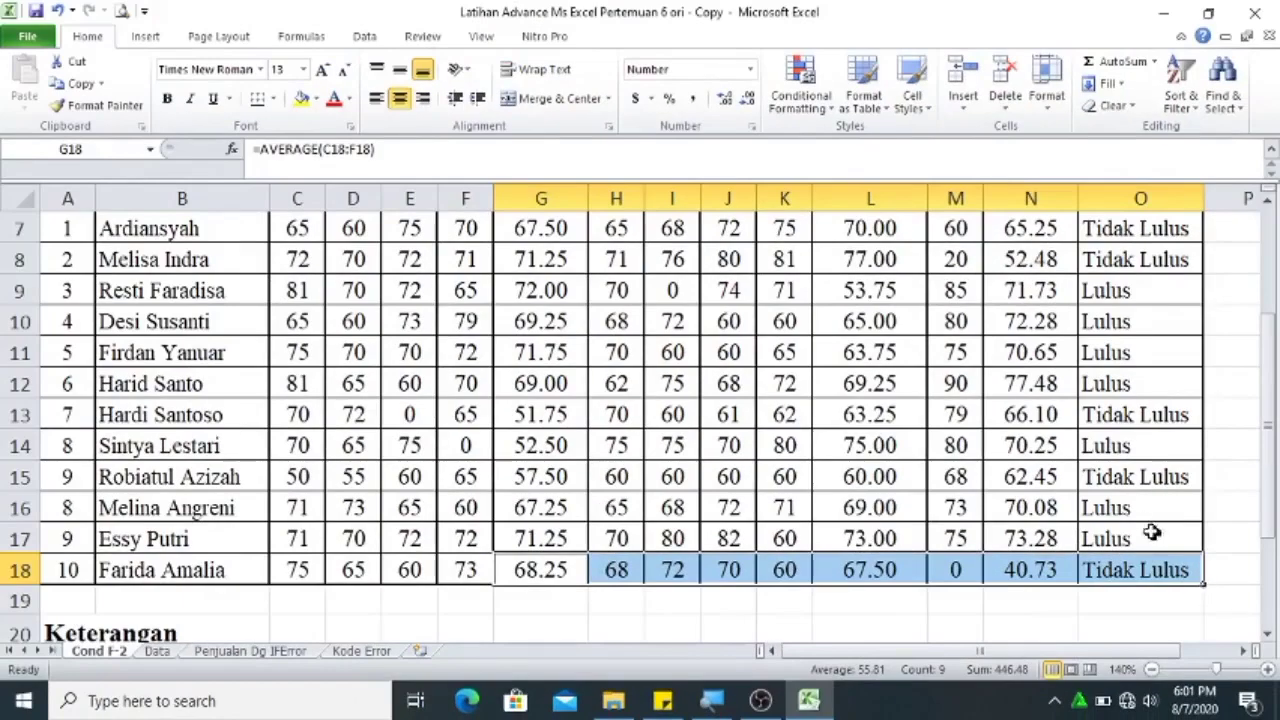
click(1152, 515)
drag(1272, 462, 1272, 440)
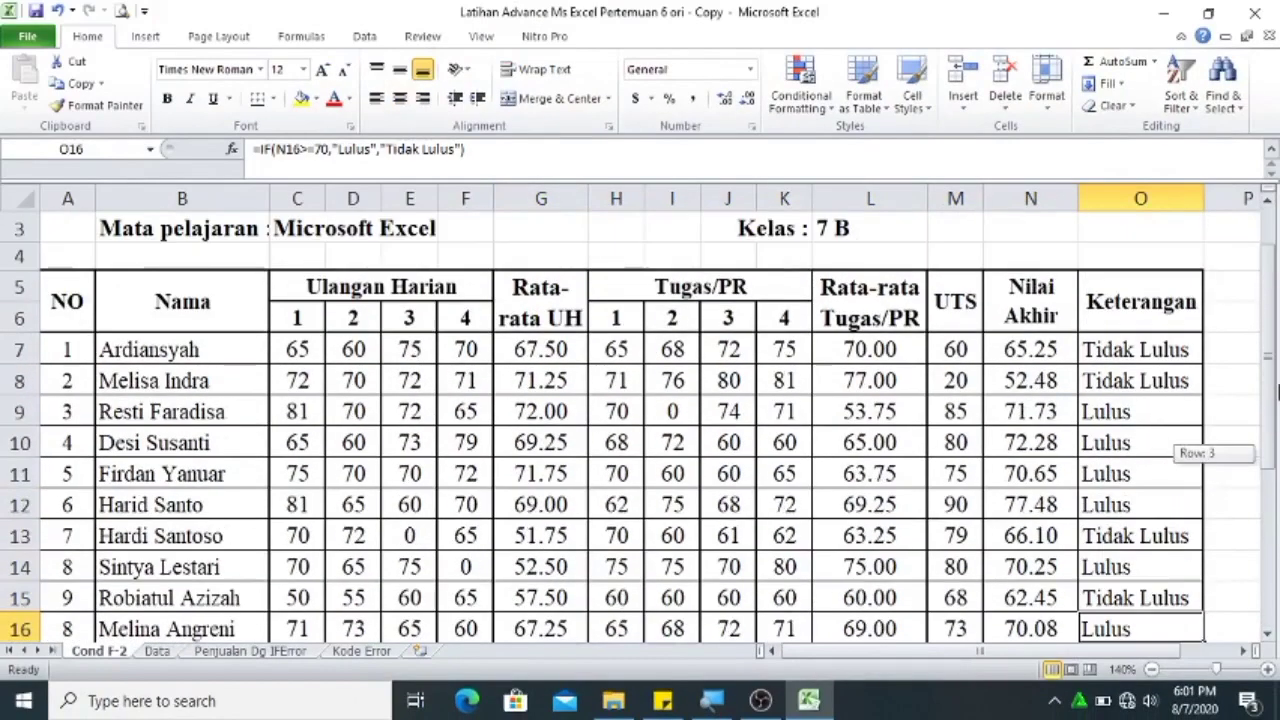
drag(1272, 340, 1276, 318)
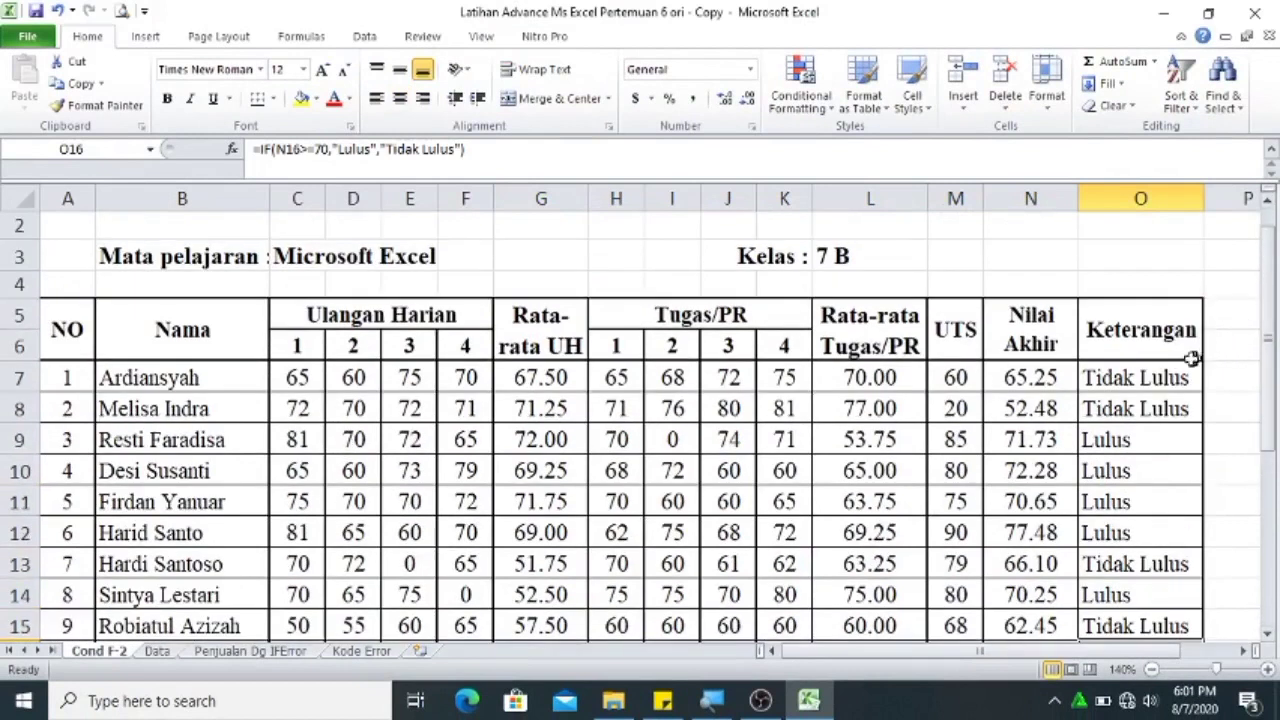
Create a new formula-based conditional formatting rule =$O7="Lulus" from cell O7.
click(1150, 378)
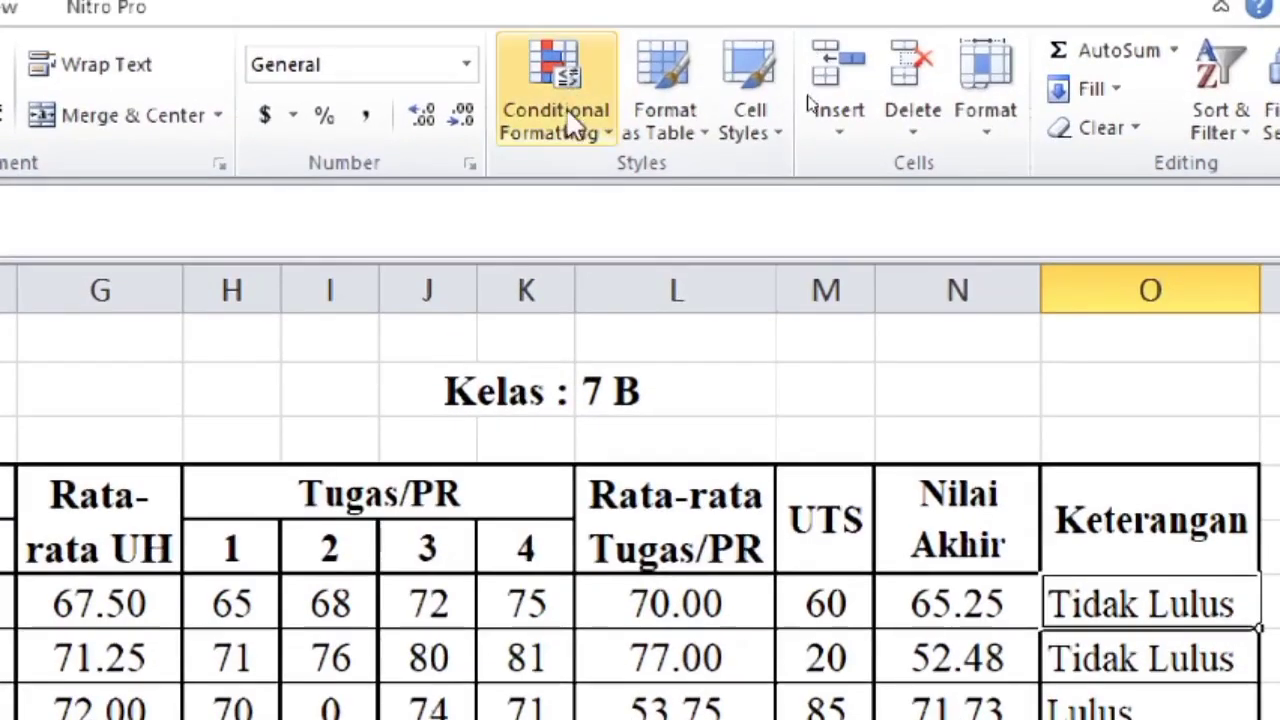
click(570, 130)
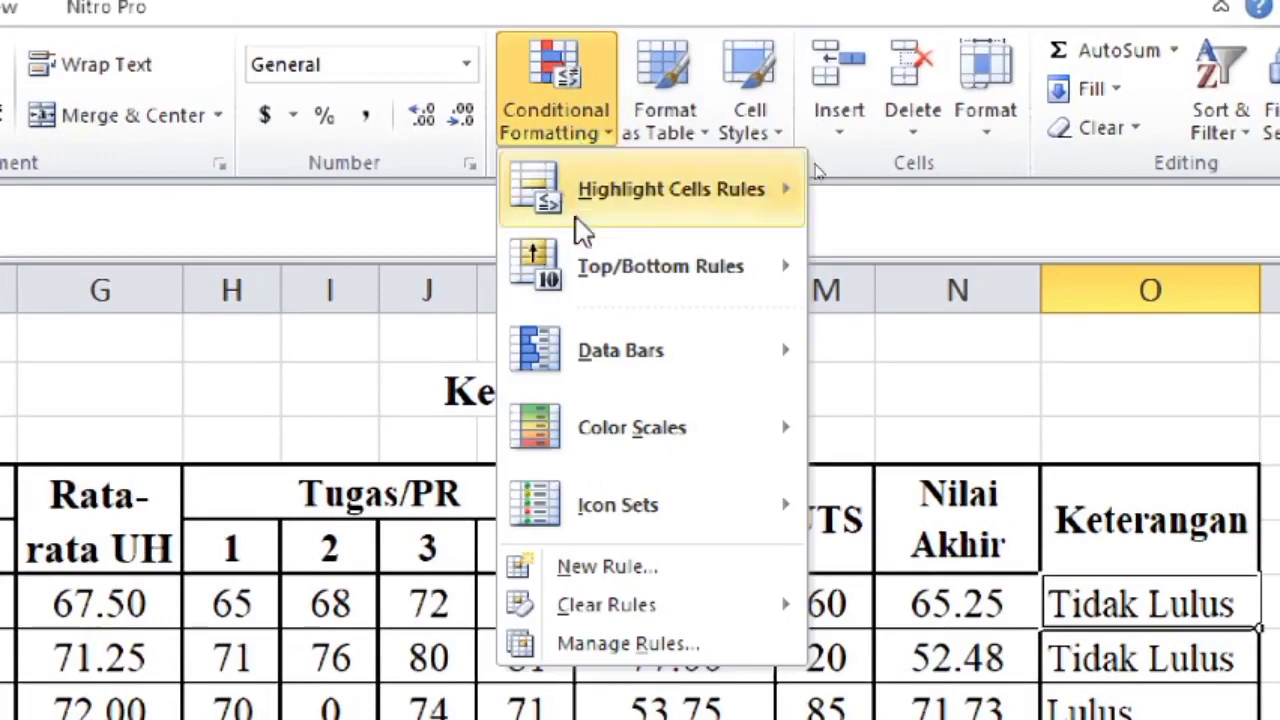
click(625, 648)
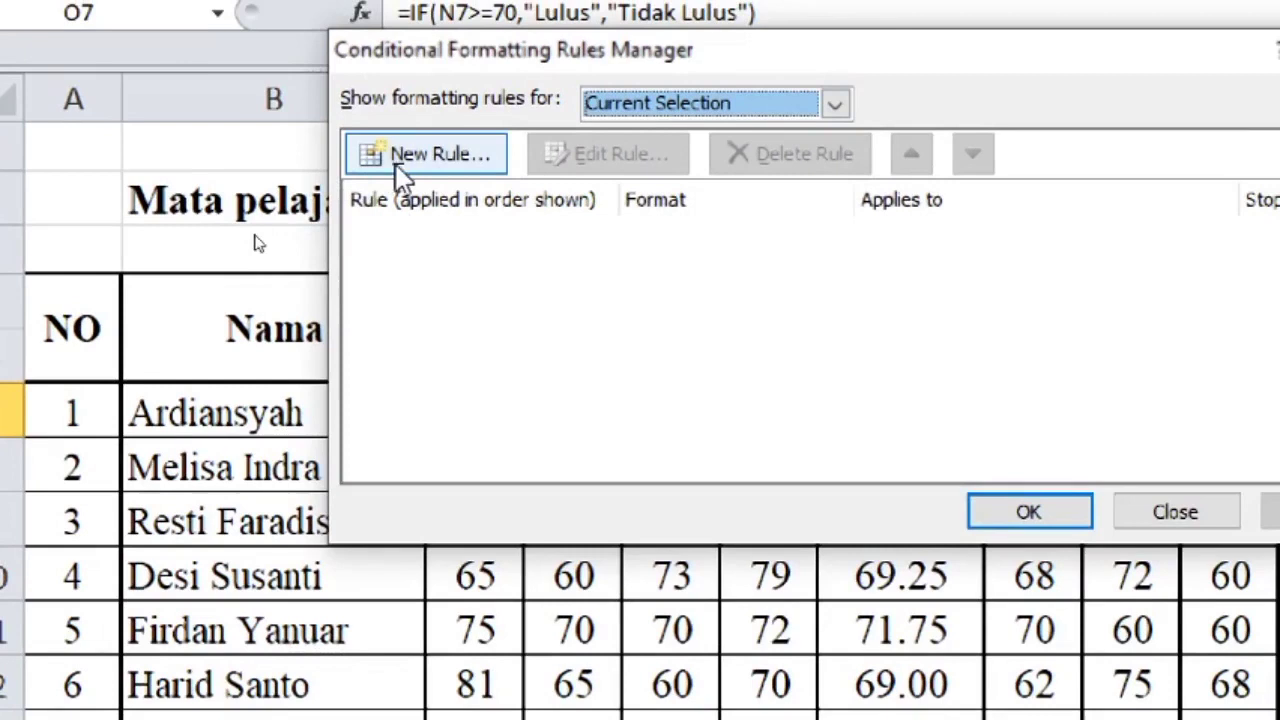
click(406, 160)
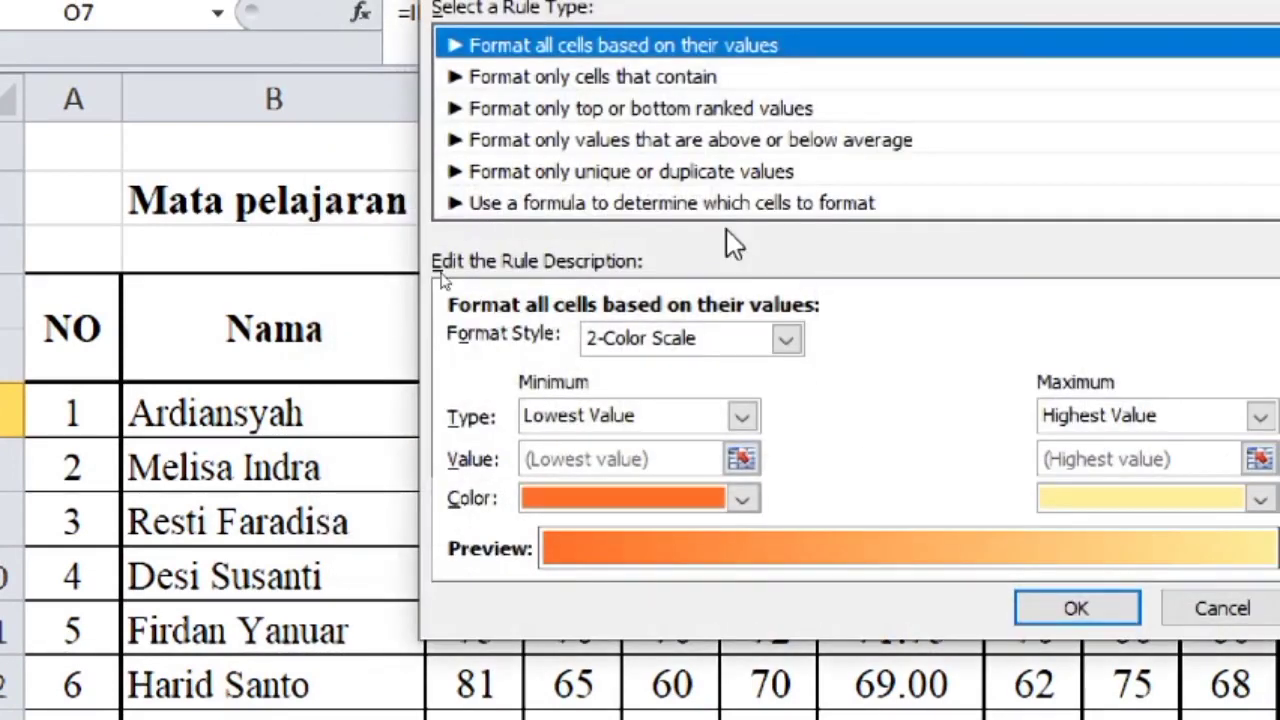
click(692, 204)
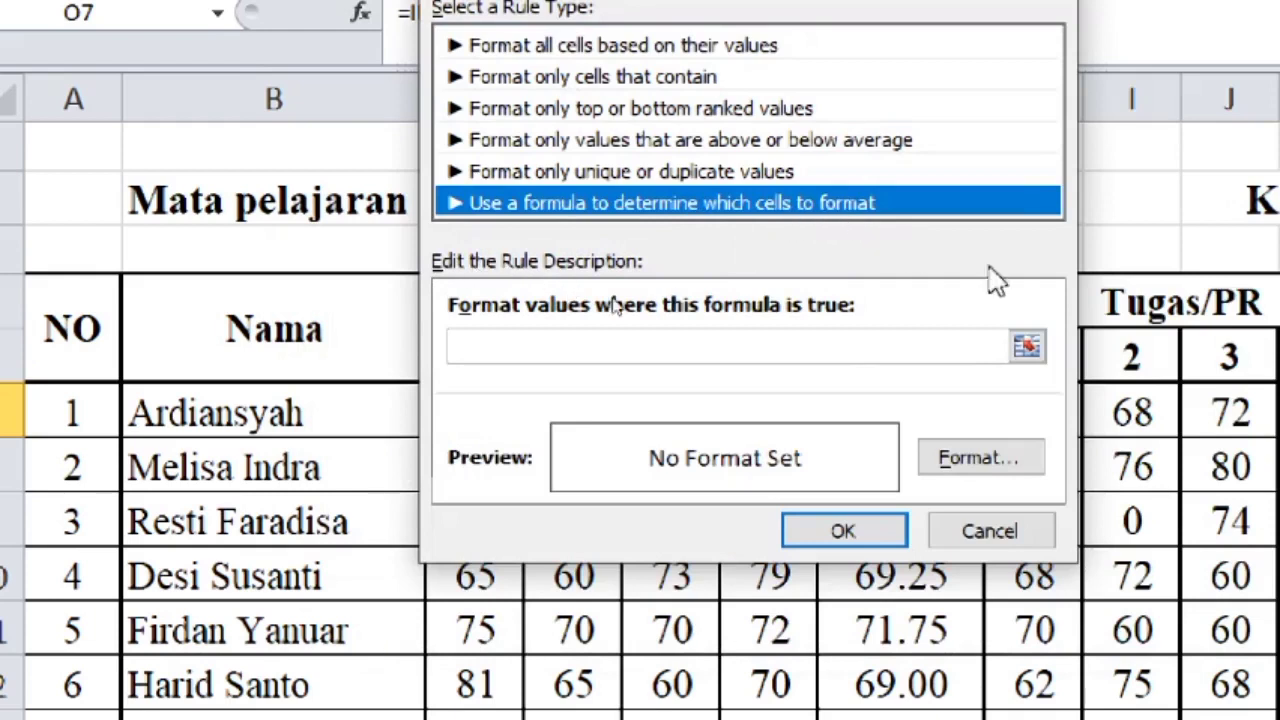
click(474, 346)
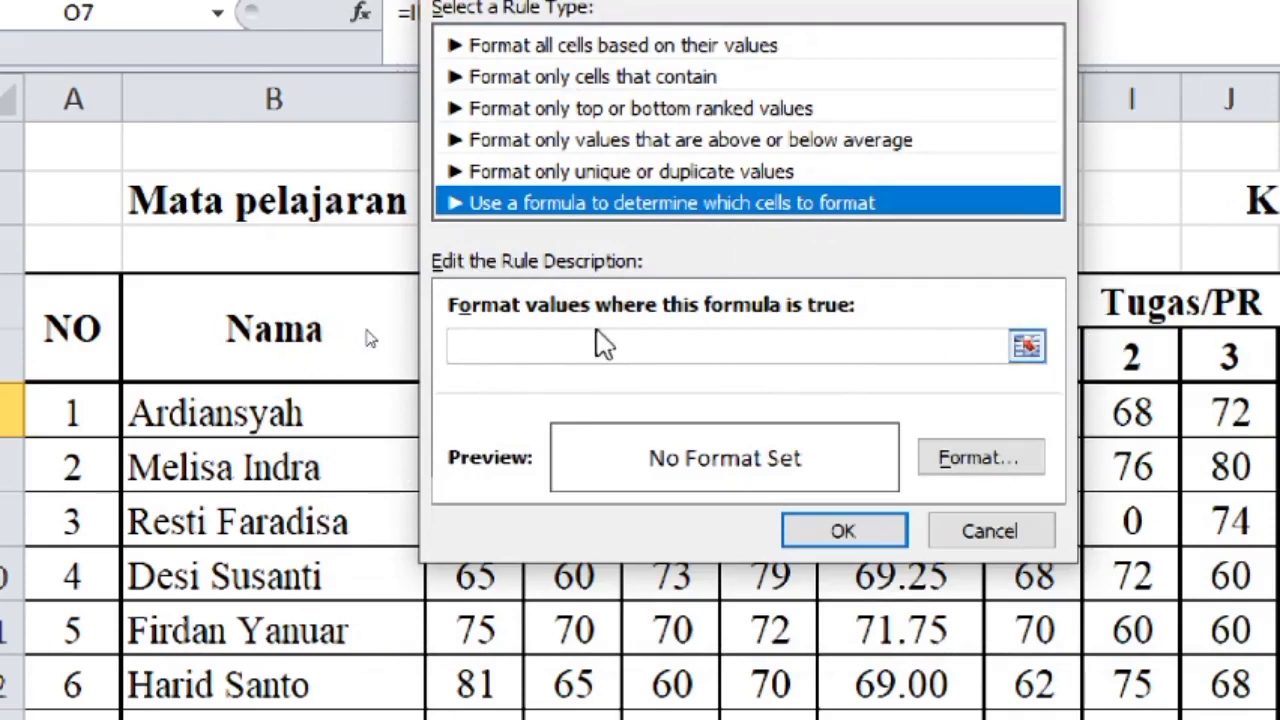
click(573, 343)
text(=$O7="Lulus")
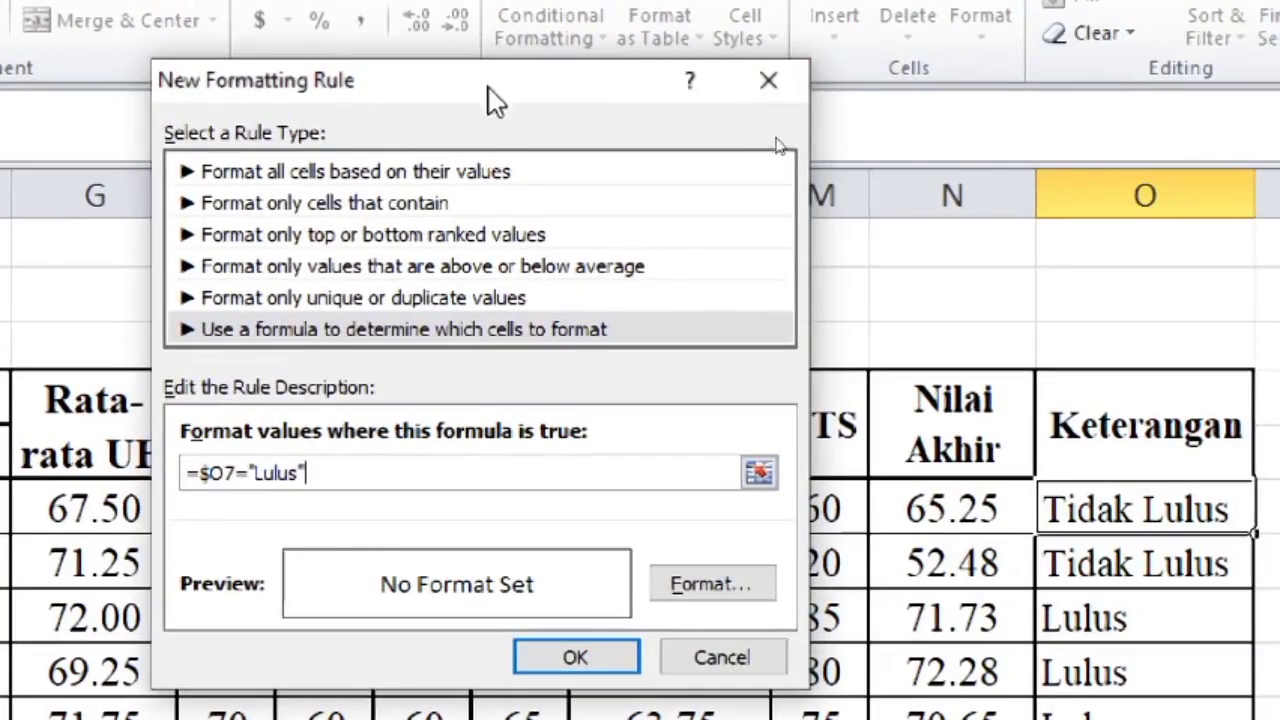
drag(488, 87, 630, 87)
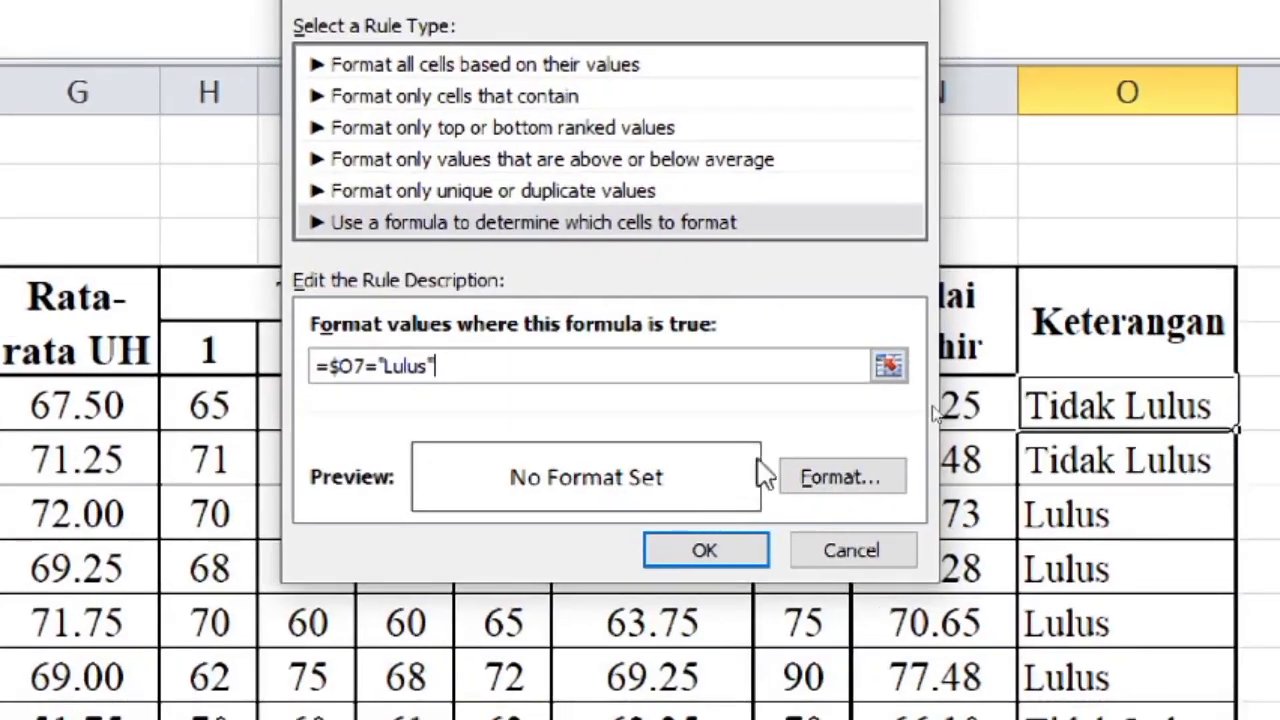
Give the =$O7="Lulus" rule a cyan fill and save it.
click(818, 487)
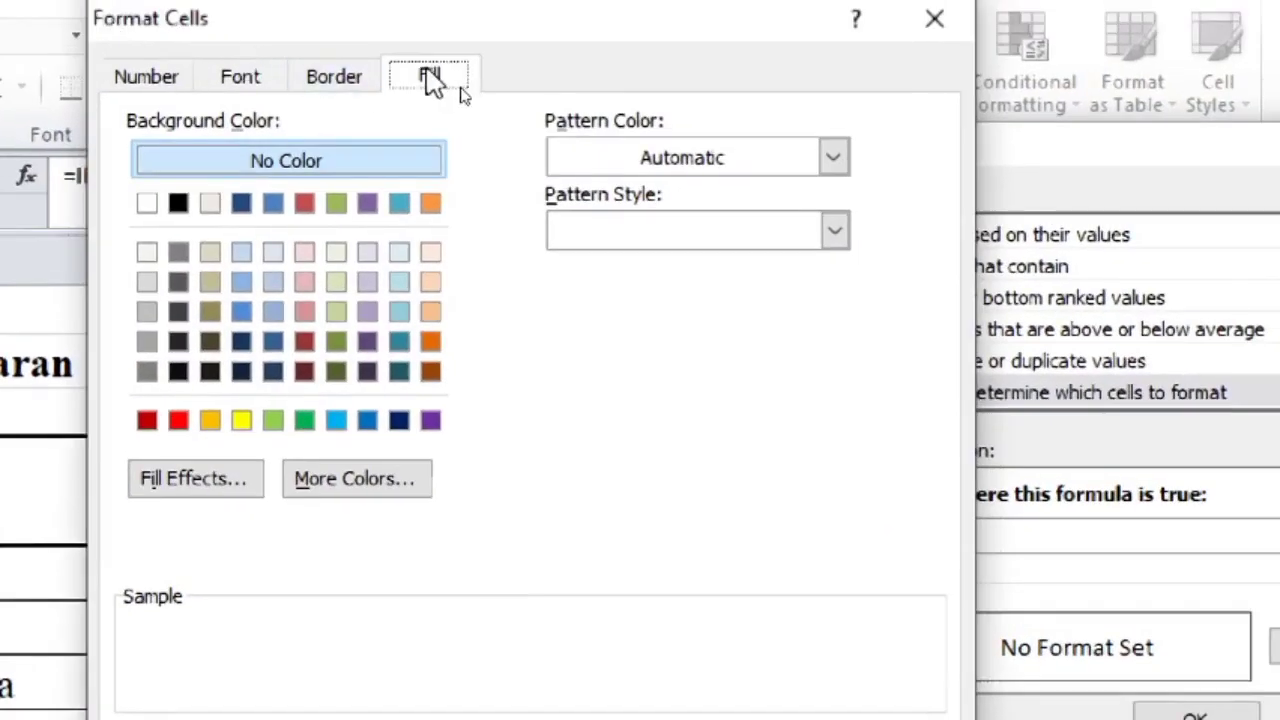
click(338, 420)
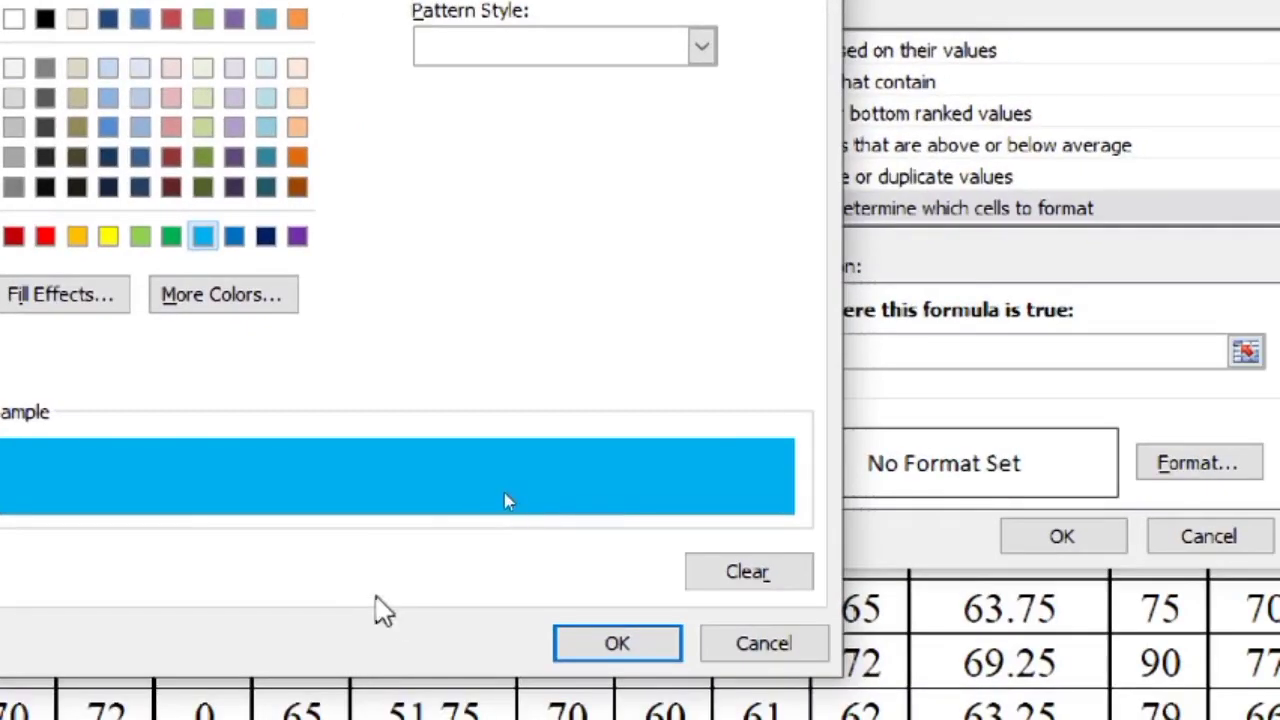
click(609, 643)
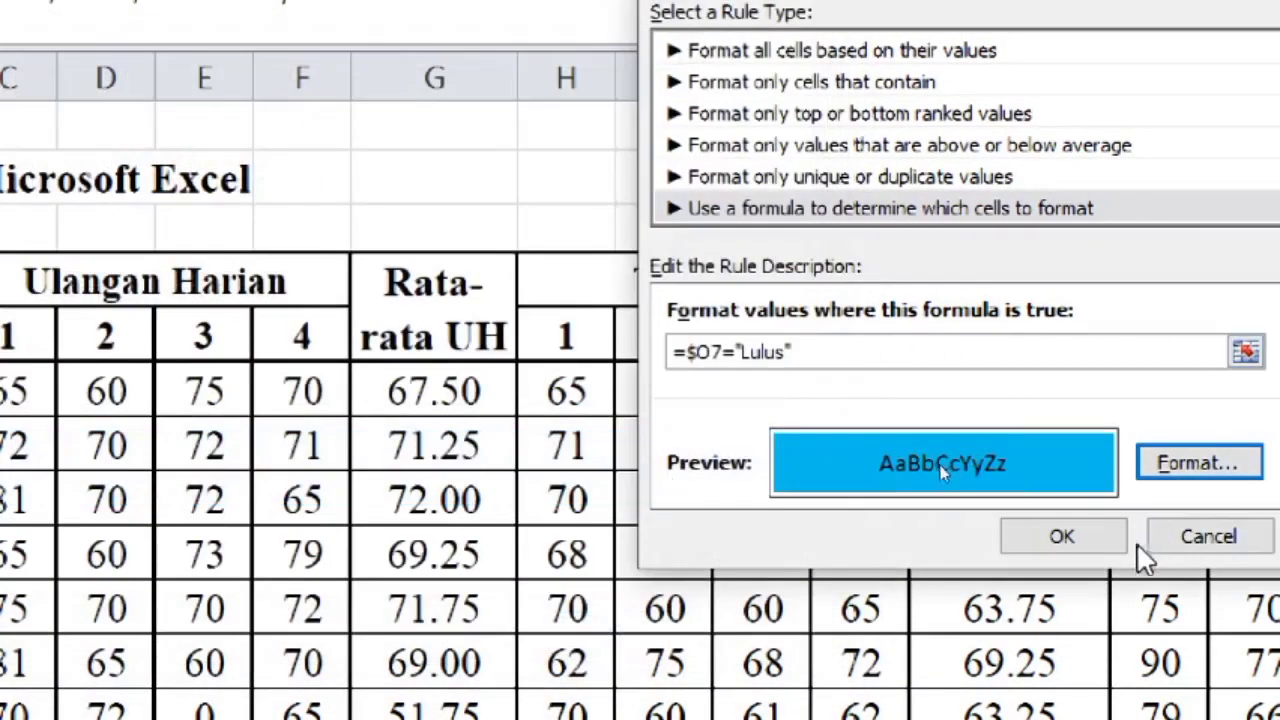
click(1094, 546)
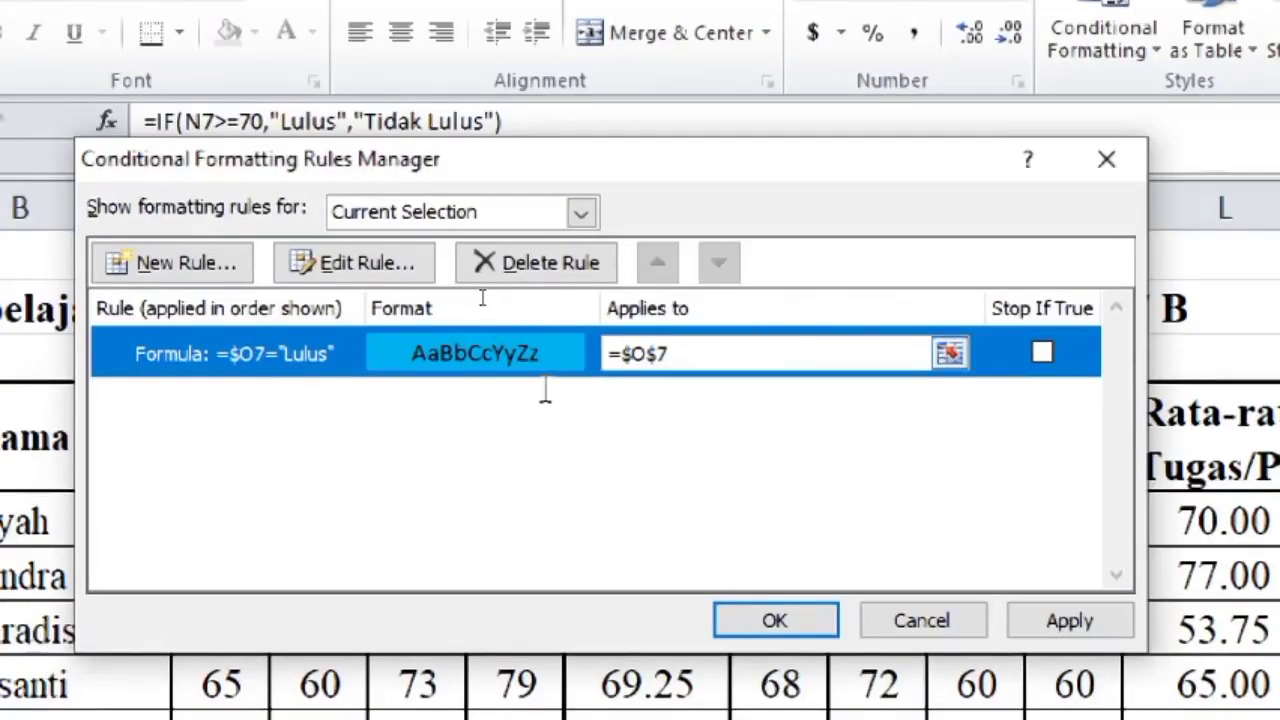
Change the Lulus rule's Applies to range to =$A$7:$O$18 and apply it.
key(Tab)
key(Delete)
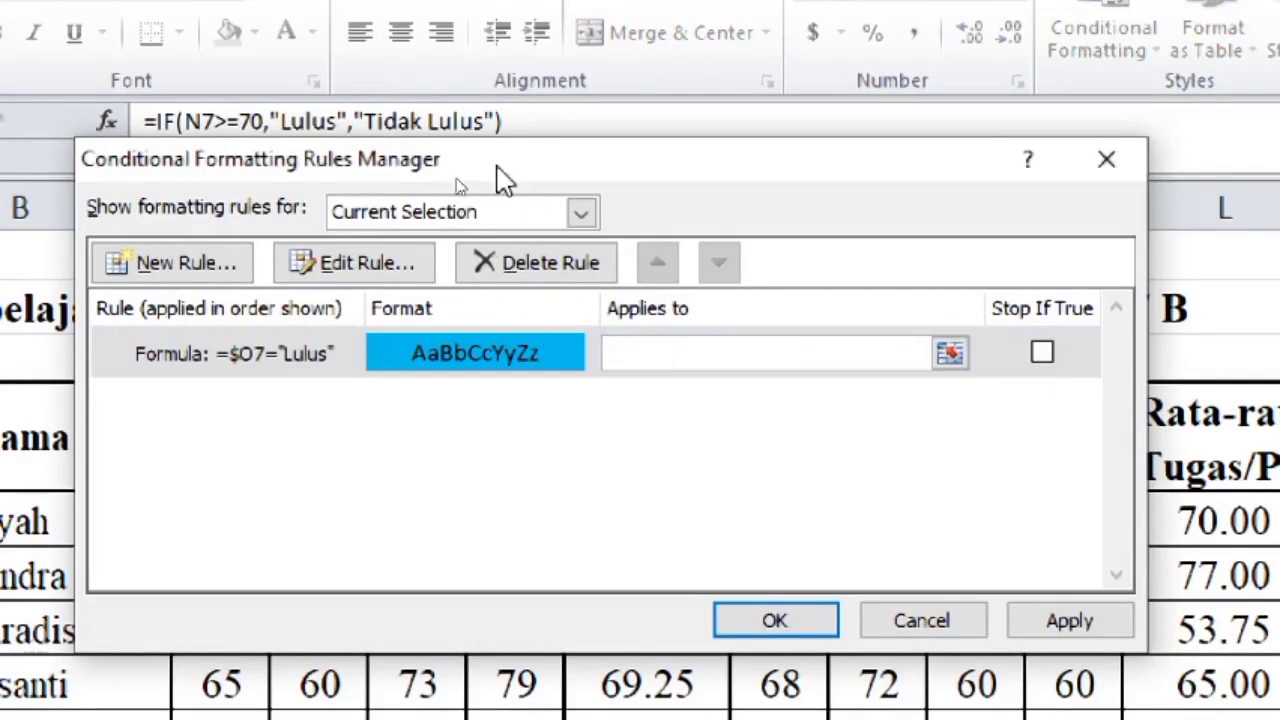
click(949, 352)
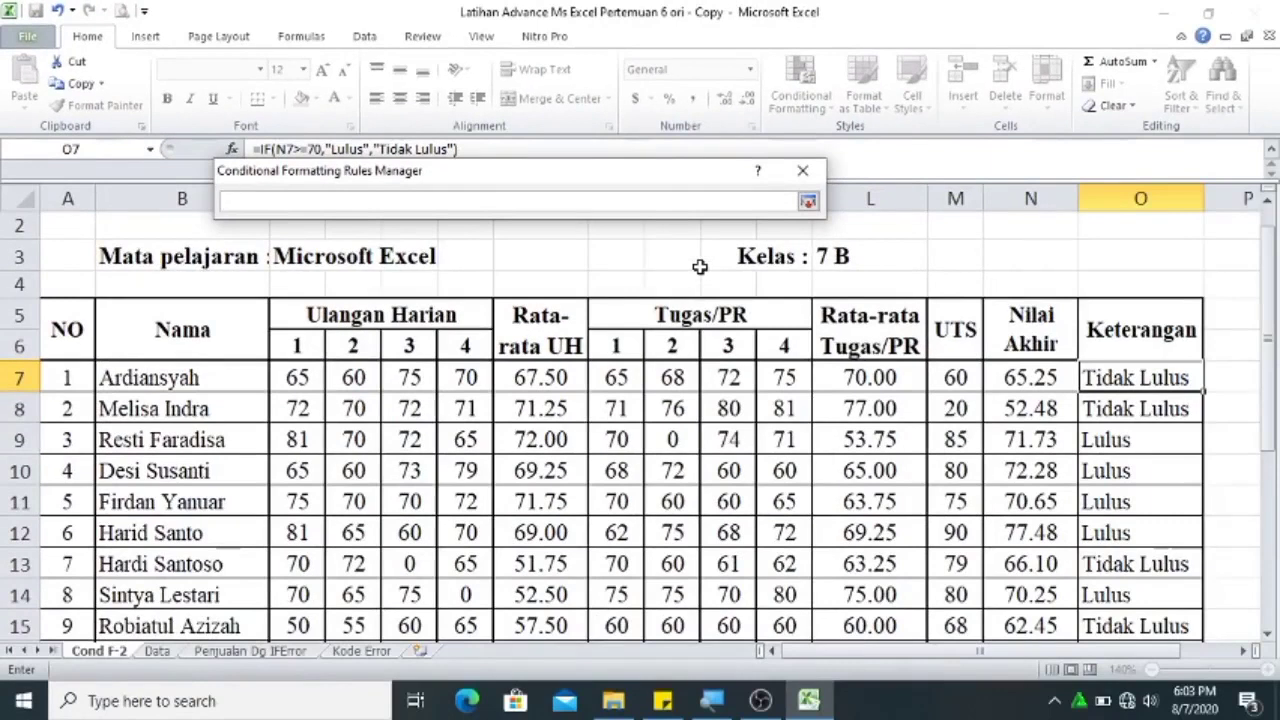
click(62, 377)
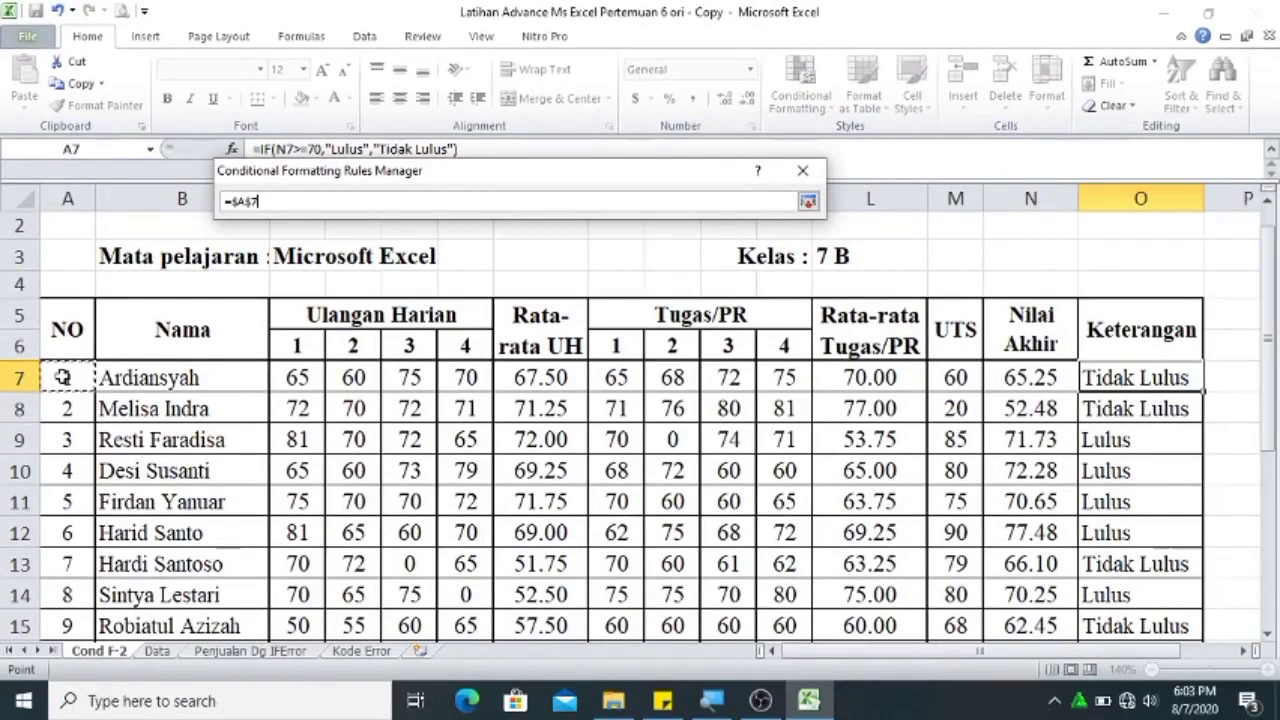
key(ctrl+shift+Down)
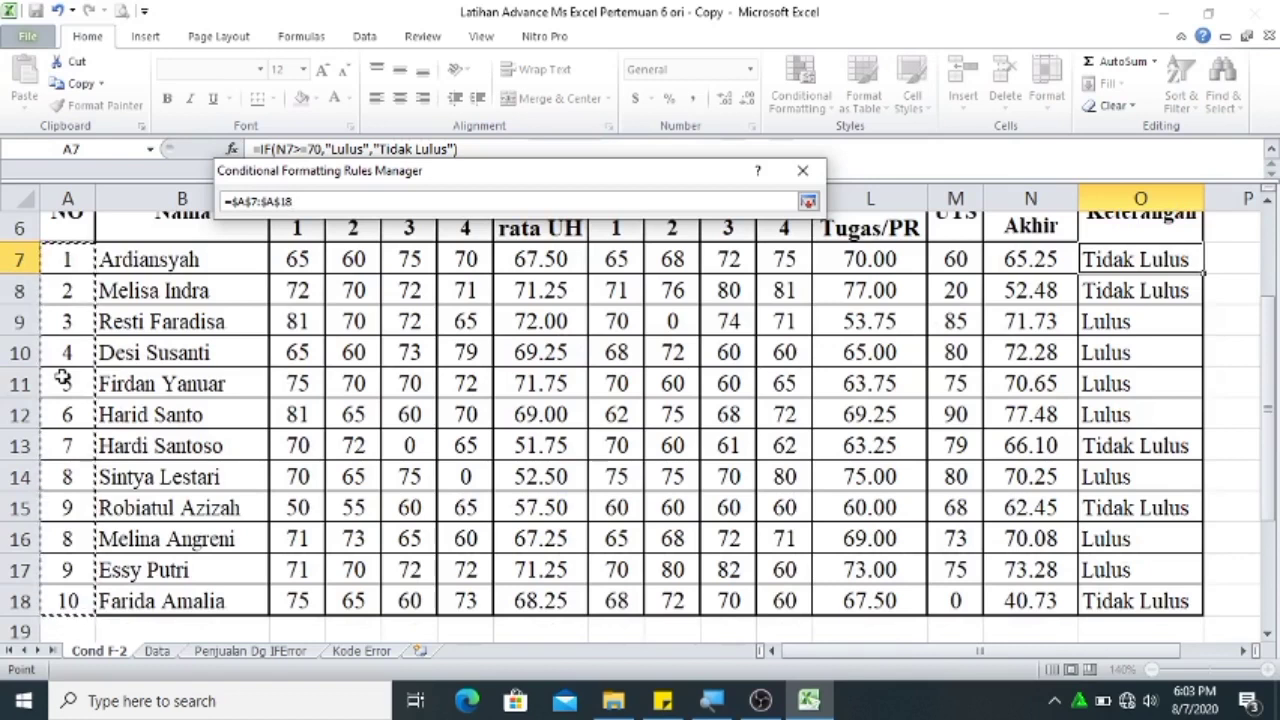
key(ctrl+shift+Right)
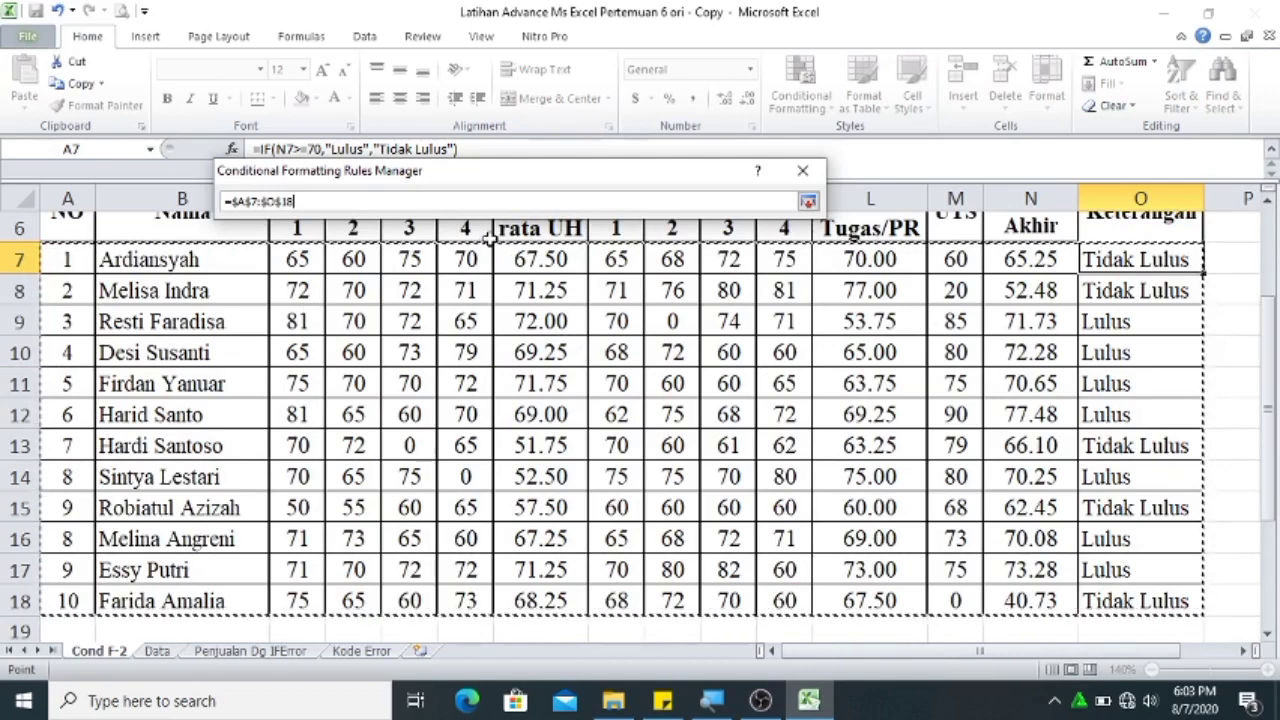
click(808, 202)
click(780, 435)
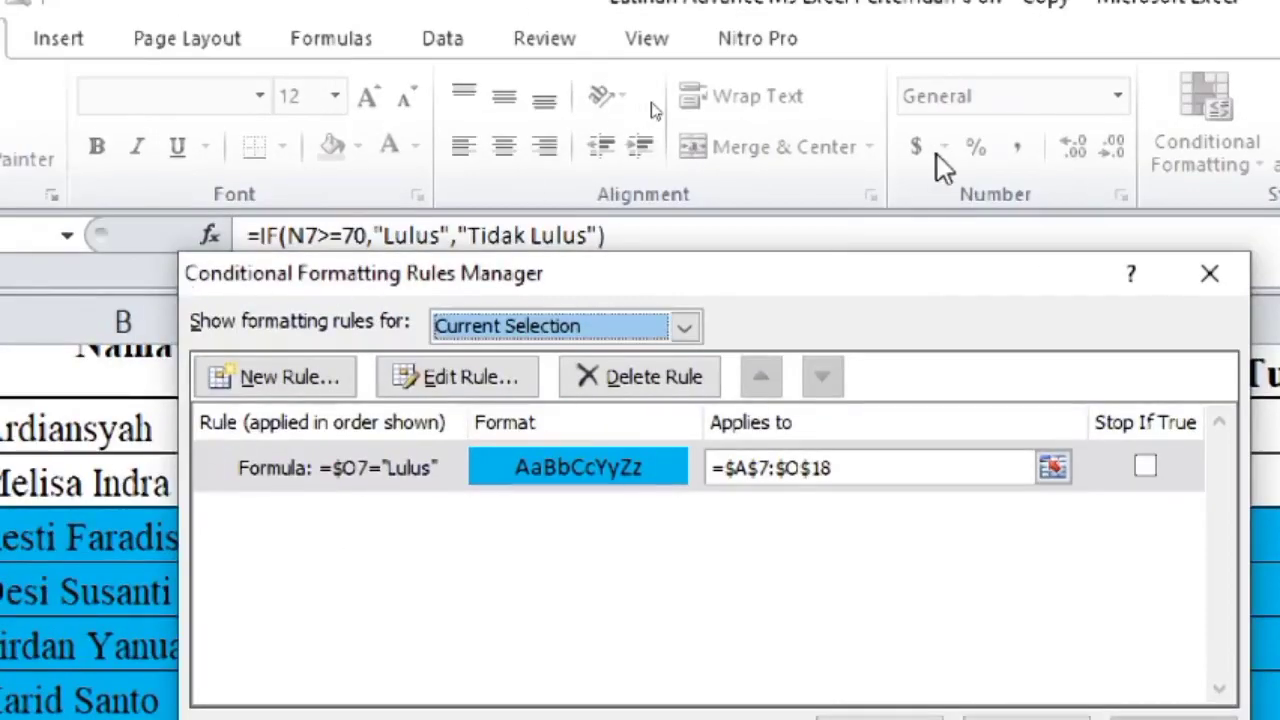
drag(943, 271, 1116, 328)
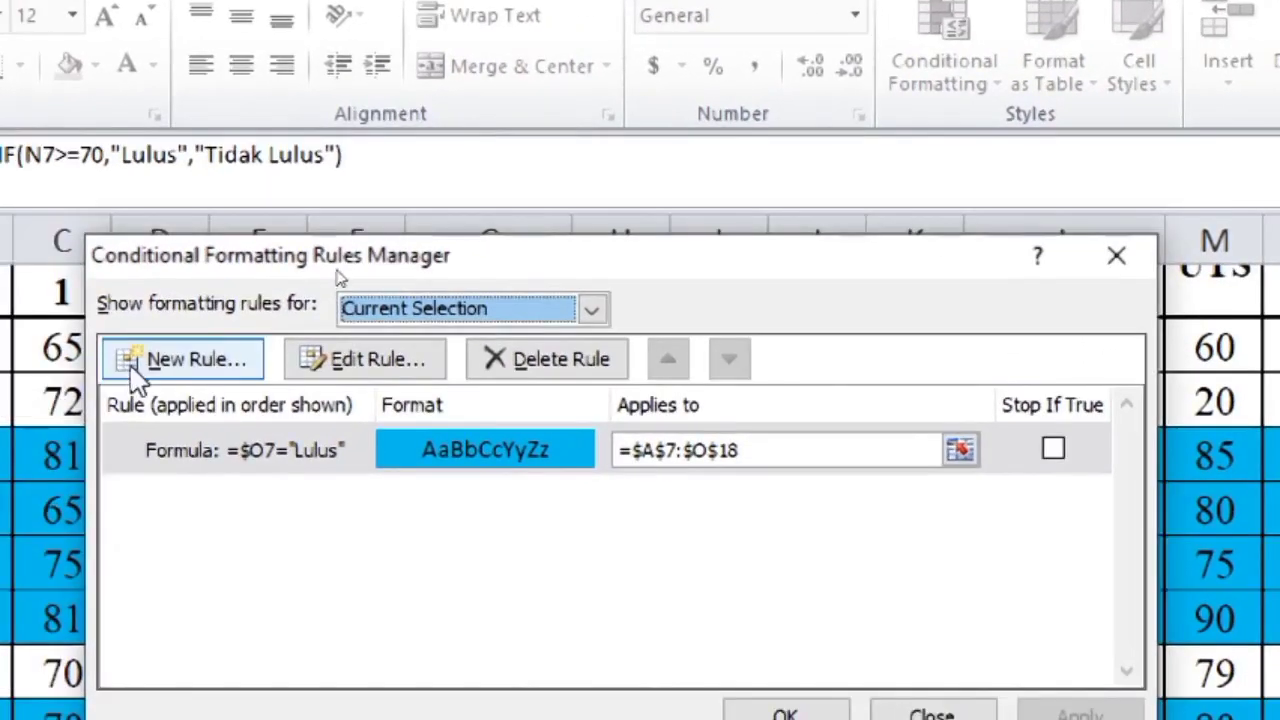
Create another formula-based rule with the formula =$O7="Tidak Lulus".
click(133, 365)
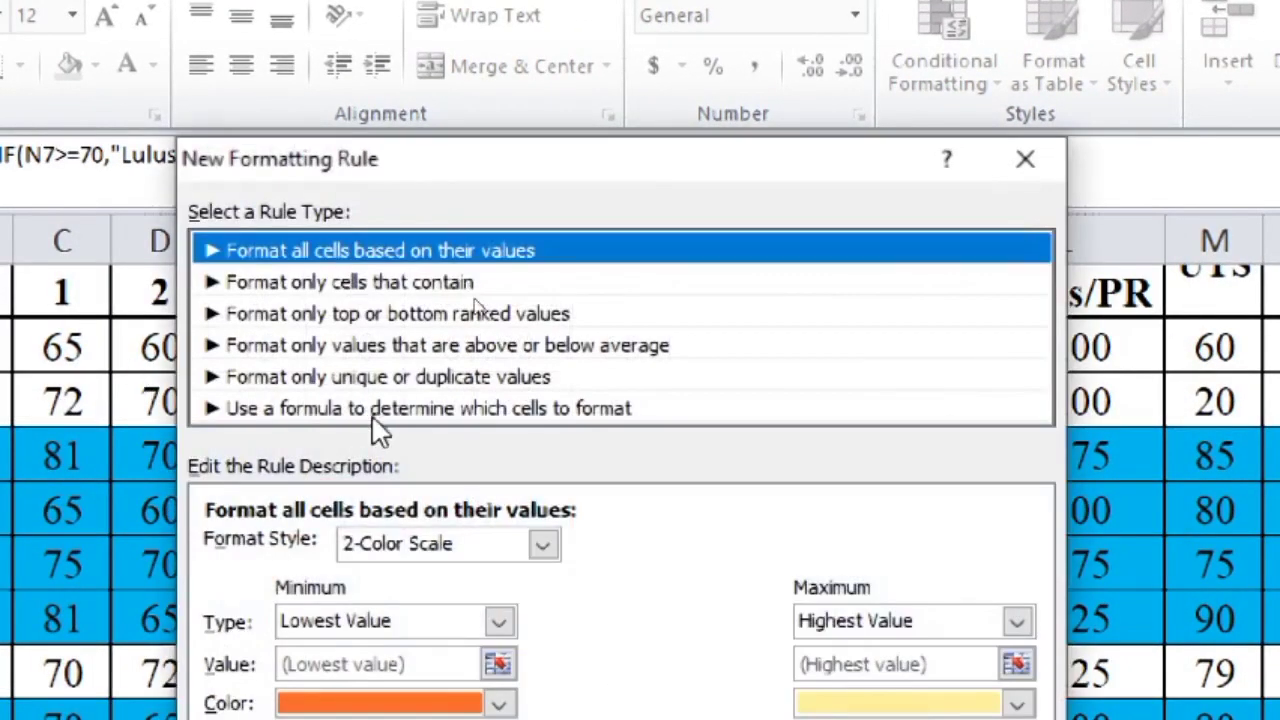
click(374, 410)
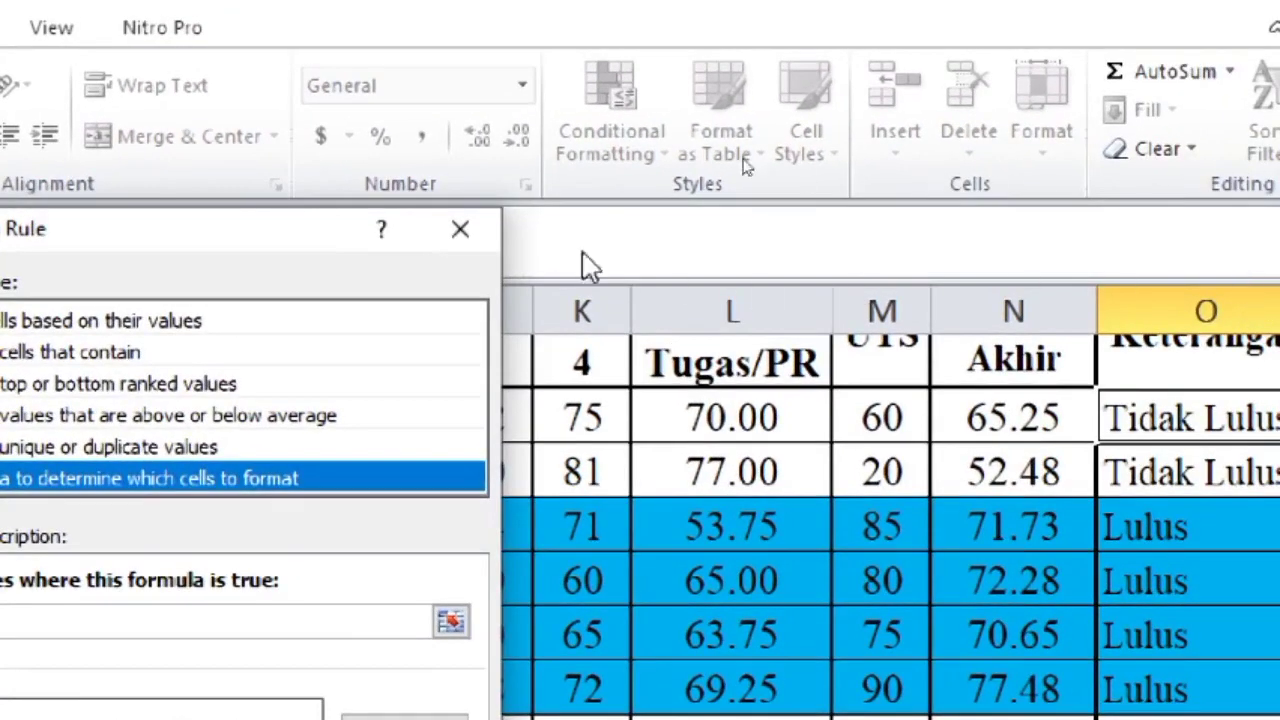
drag(160, 236, 670, 197)
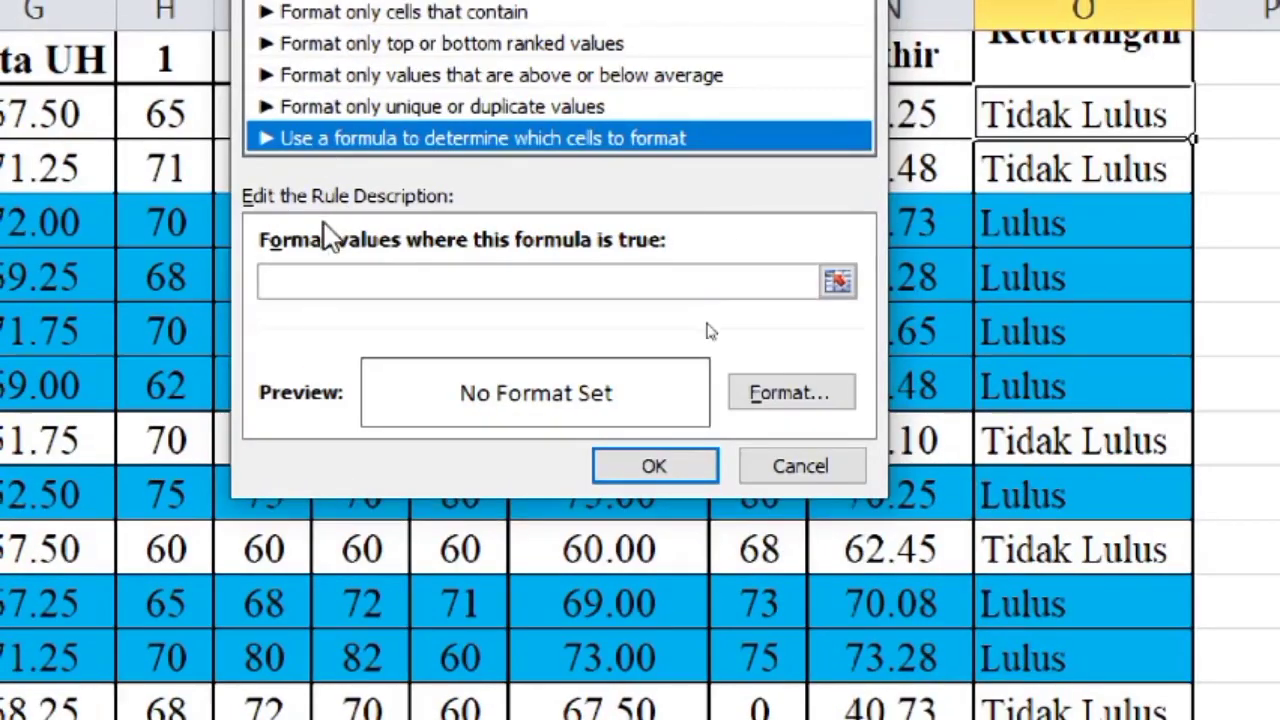
click(301, 284)
text(=)
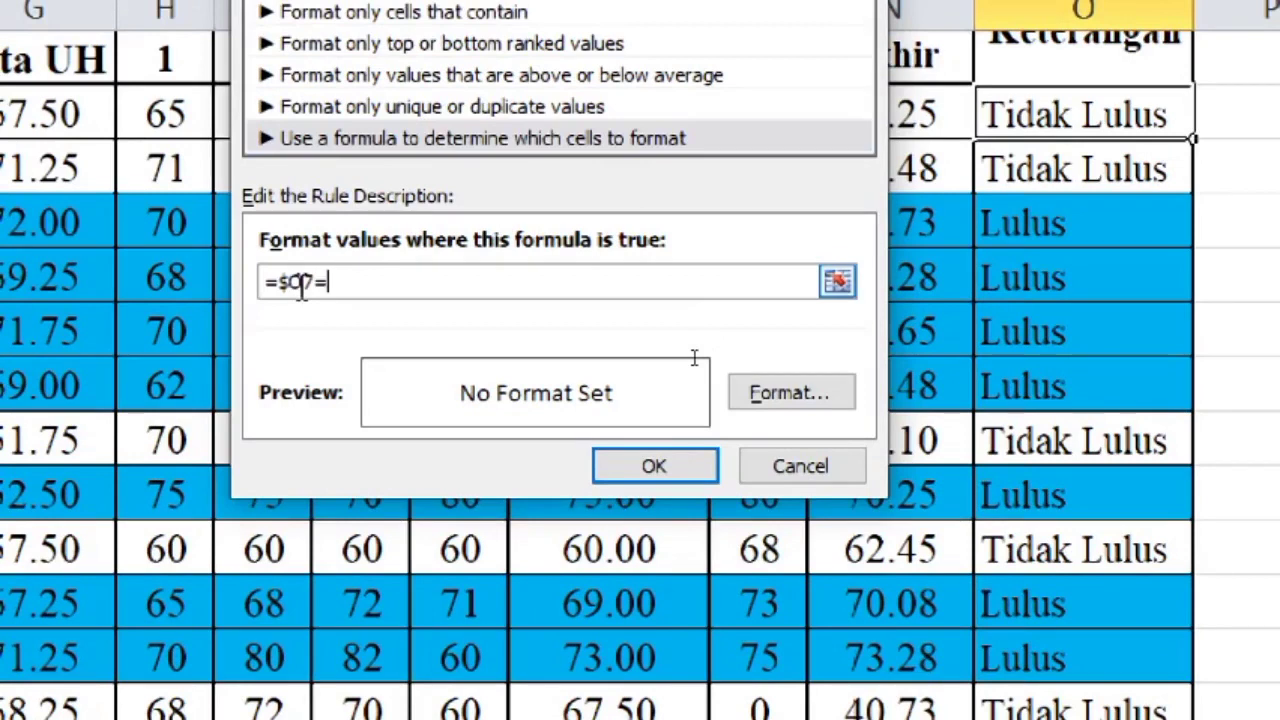
text("Tidak Lulus")
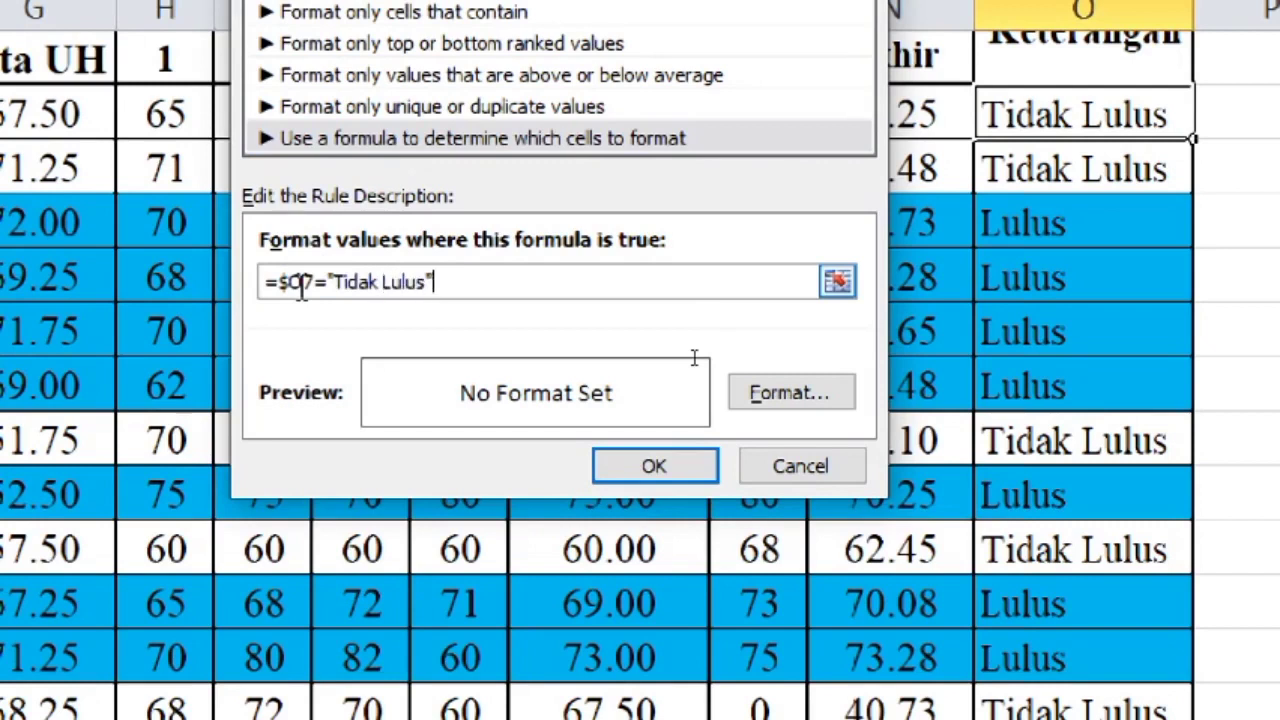
click(381, 283)
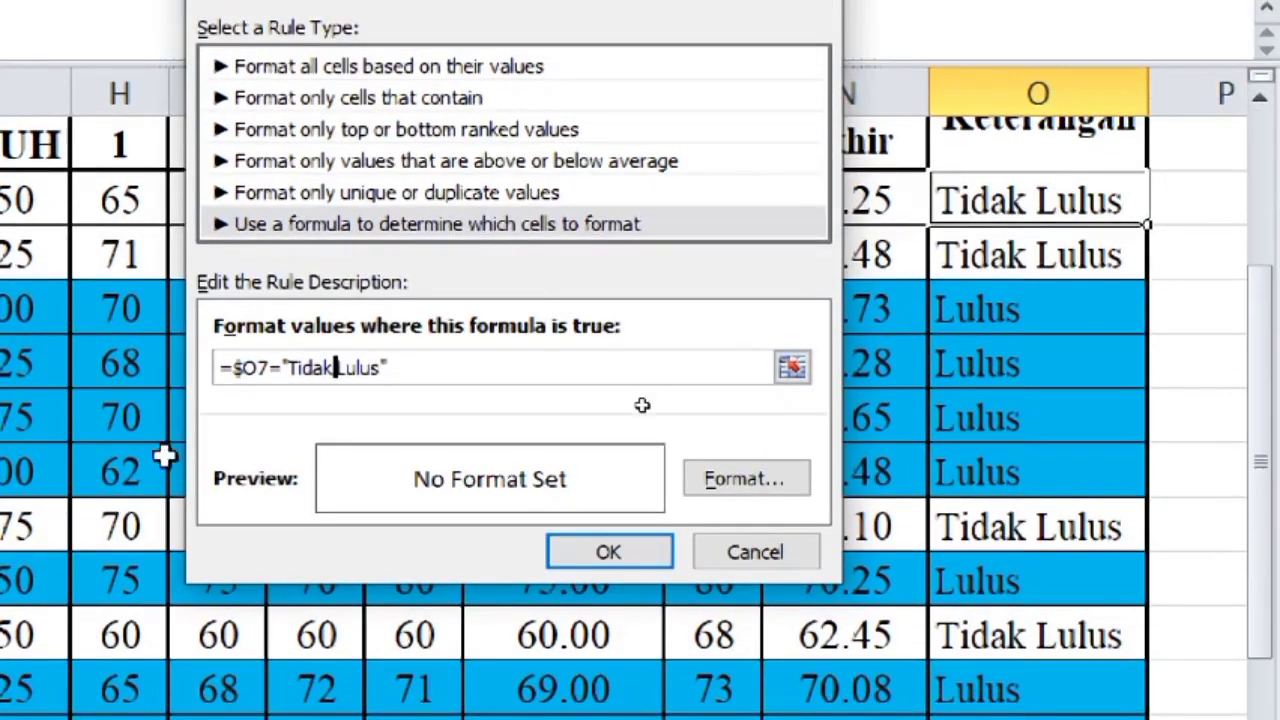
click(417, 366)
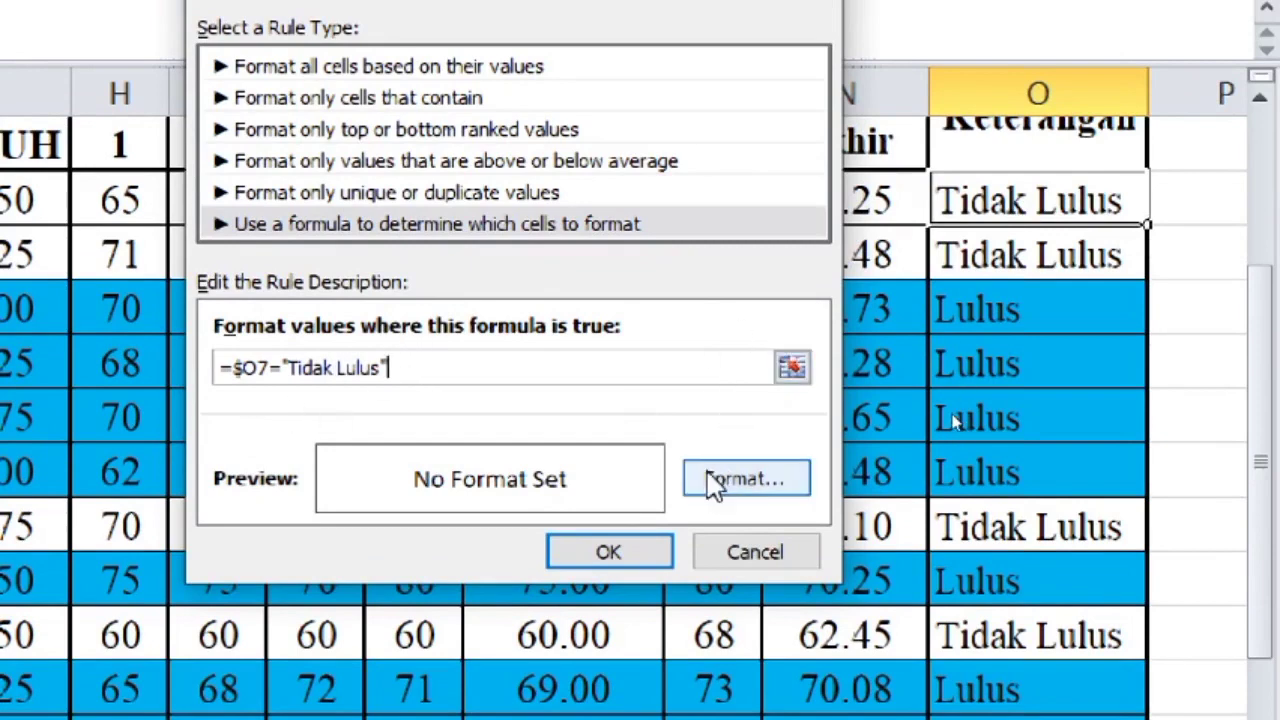
Give the Tidak Lulus rule a red fill.
click(707, 474)
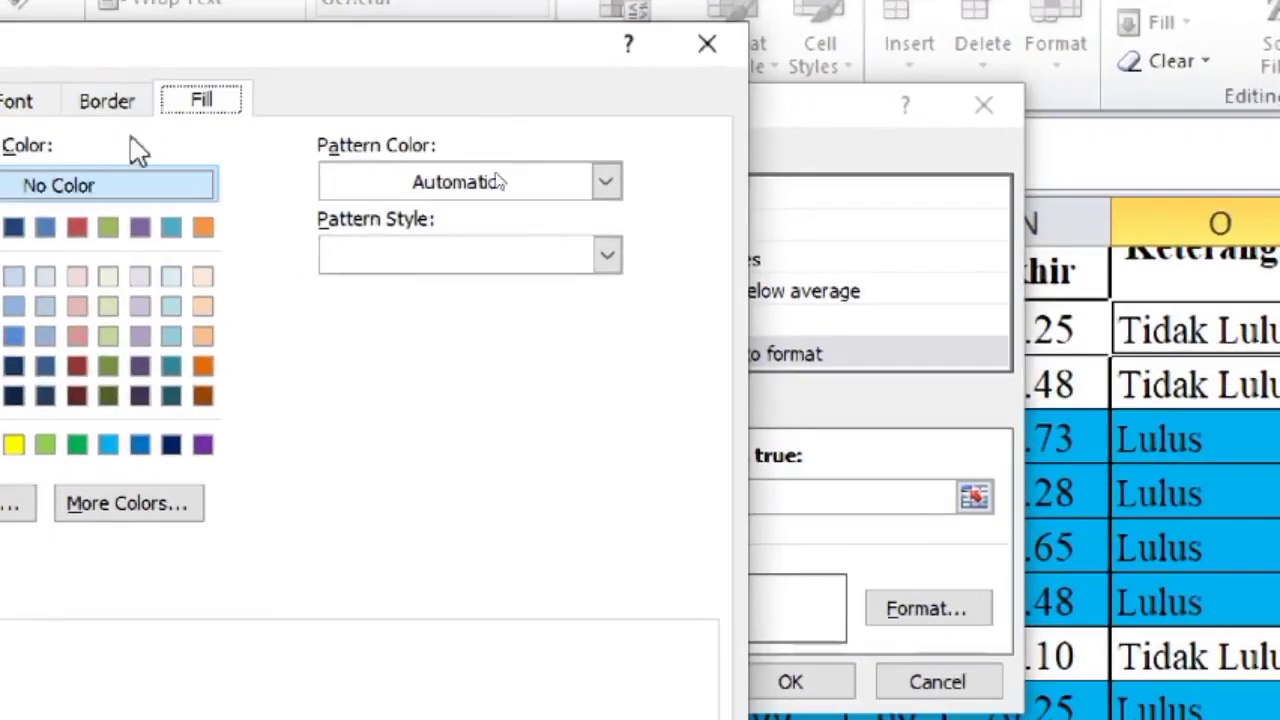
click(154, 329)
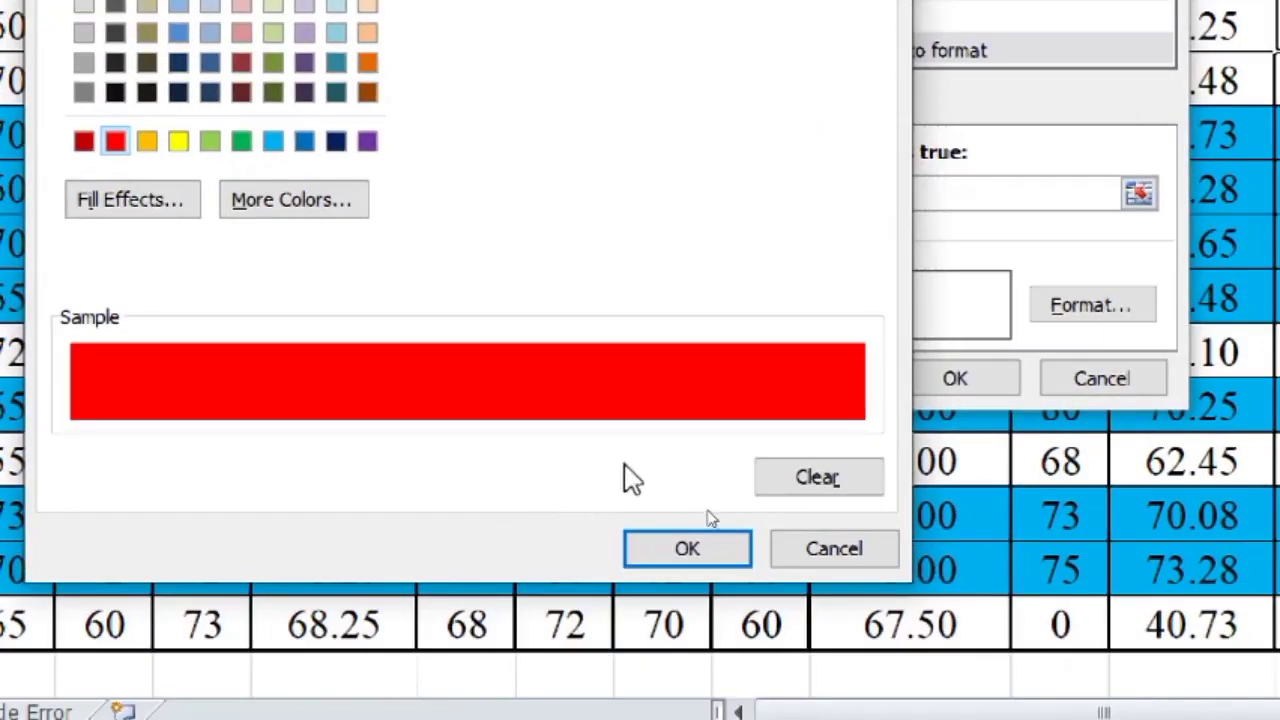
click(682, 550)
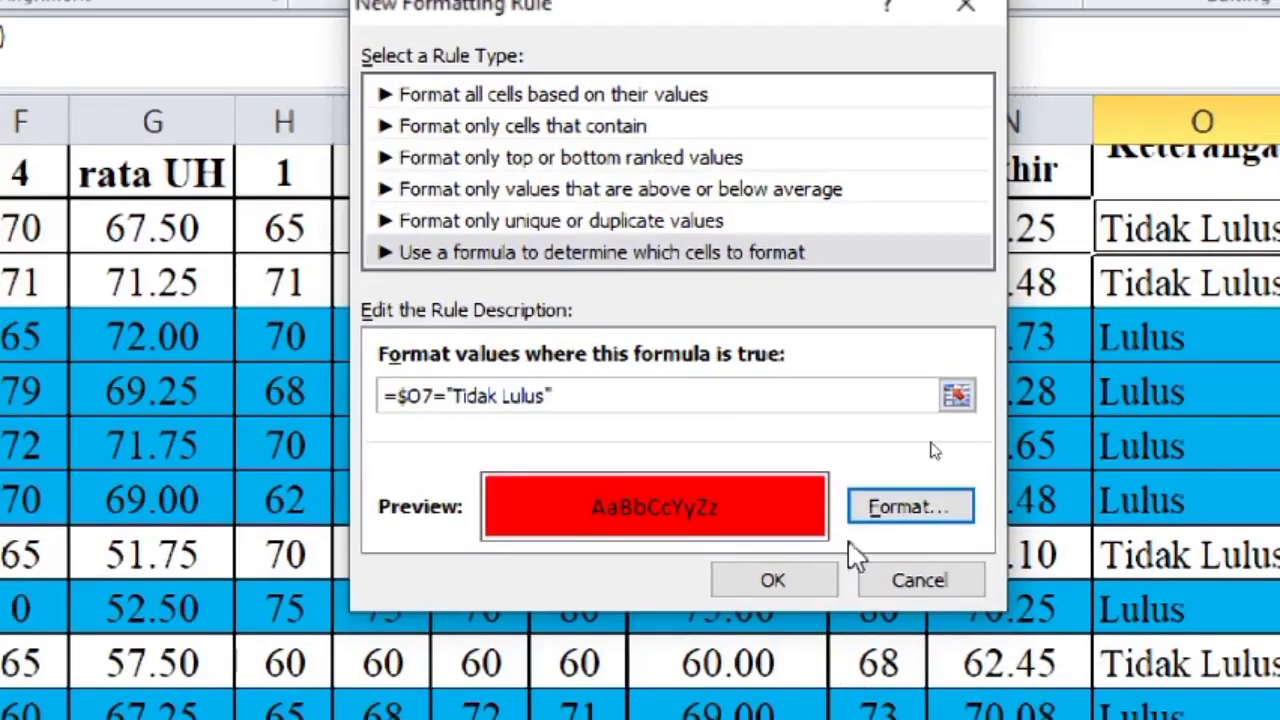
Save the Tidak Lulus rule and widen its Applies to range from =$O$7 to =$A$7:$O$18.
click(615, 719)
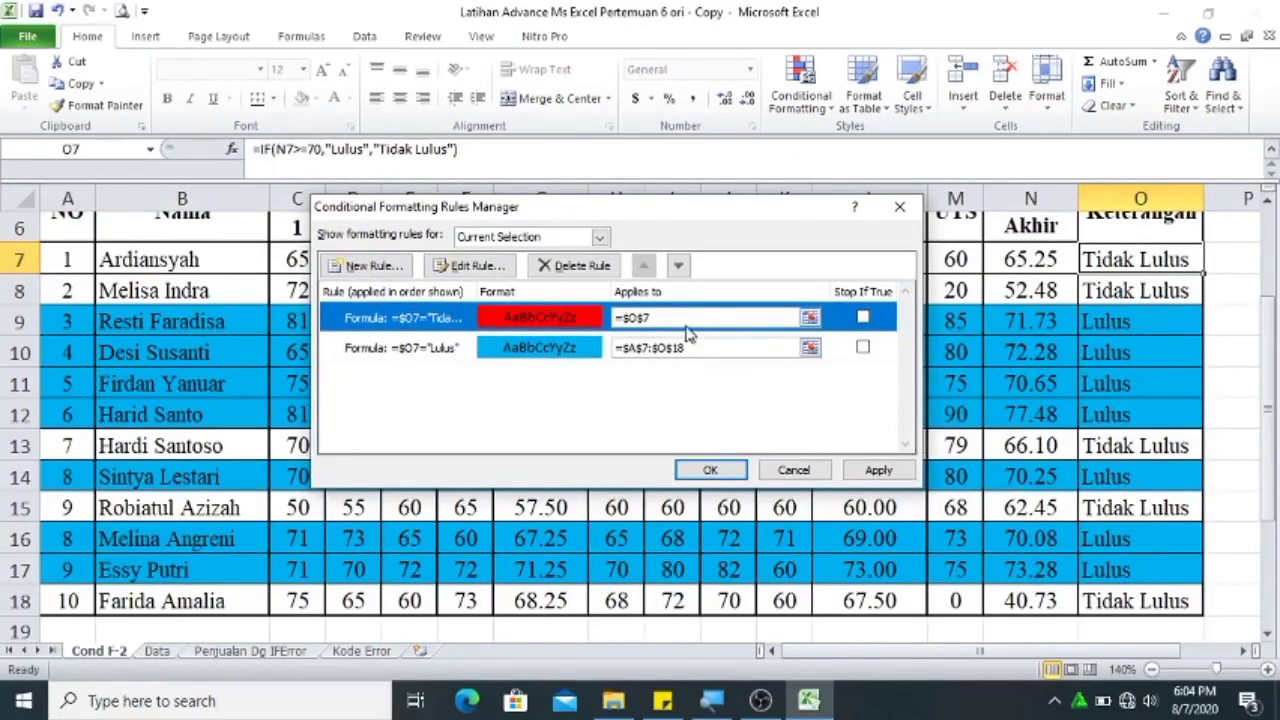
click(677, 317)
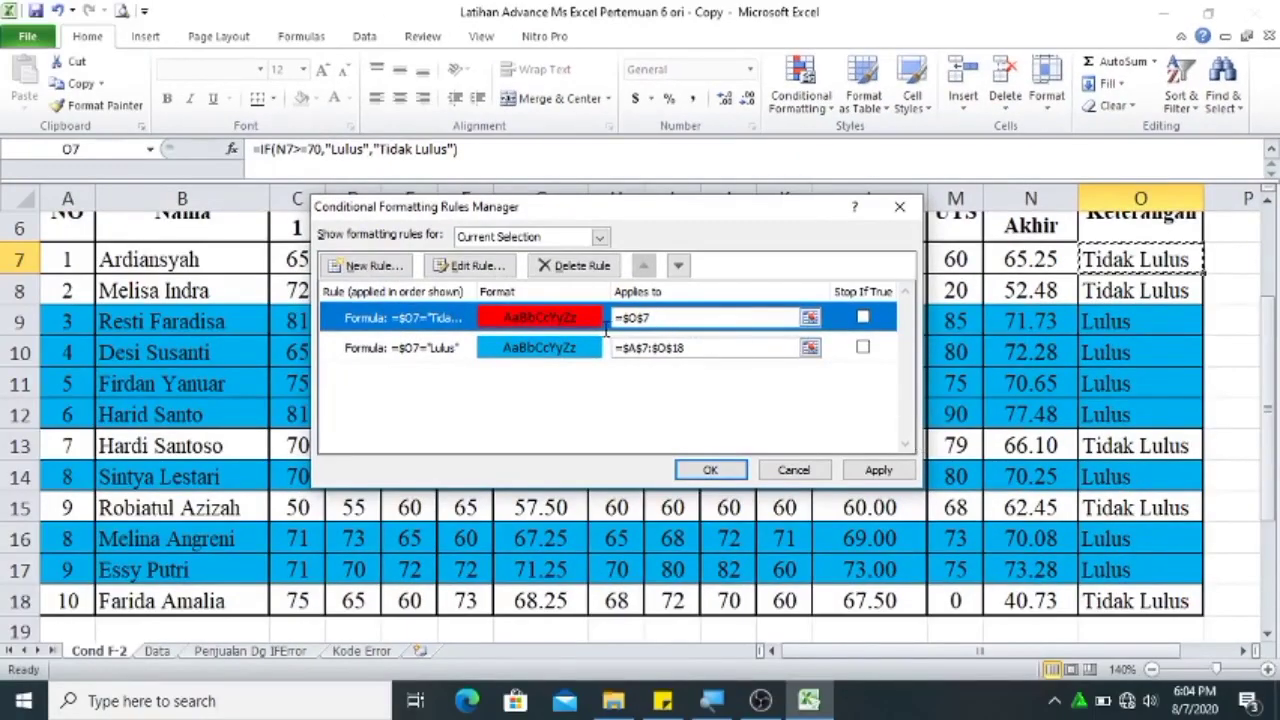
click(622, 317)
drag(656, 317, 610, 317)
key(BackSpace)
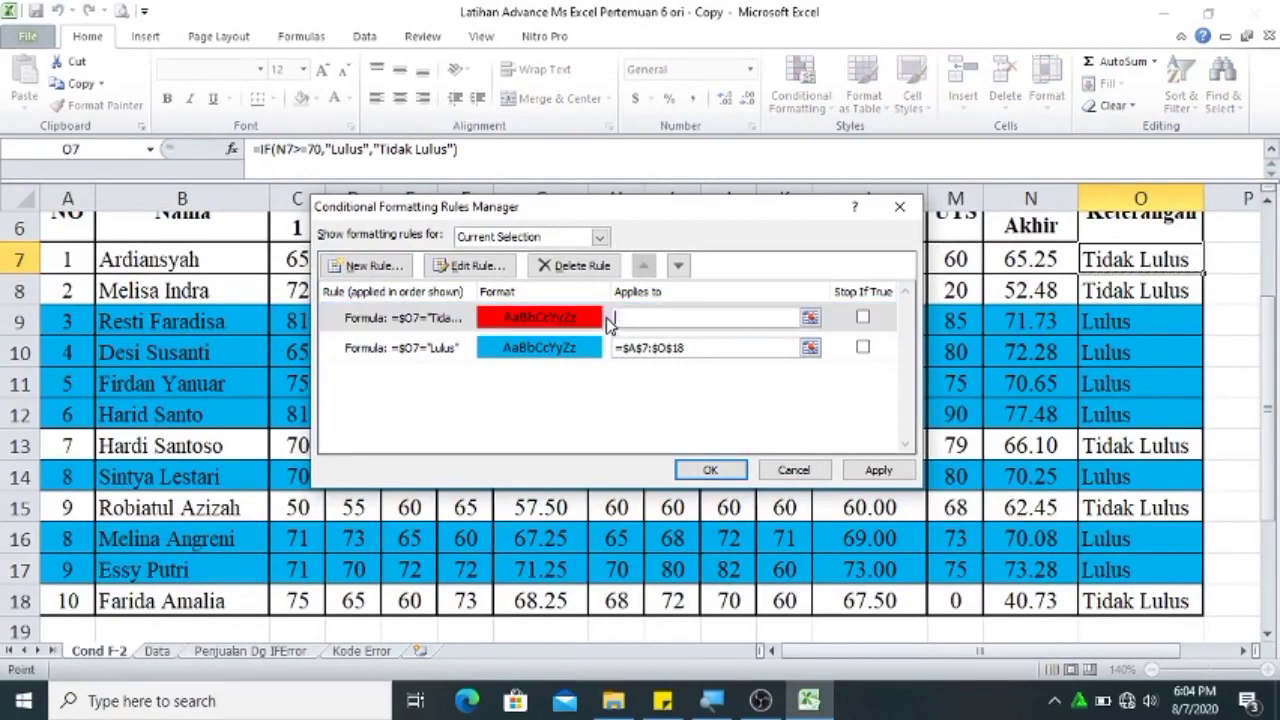
click(810, 318)
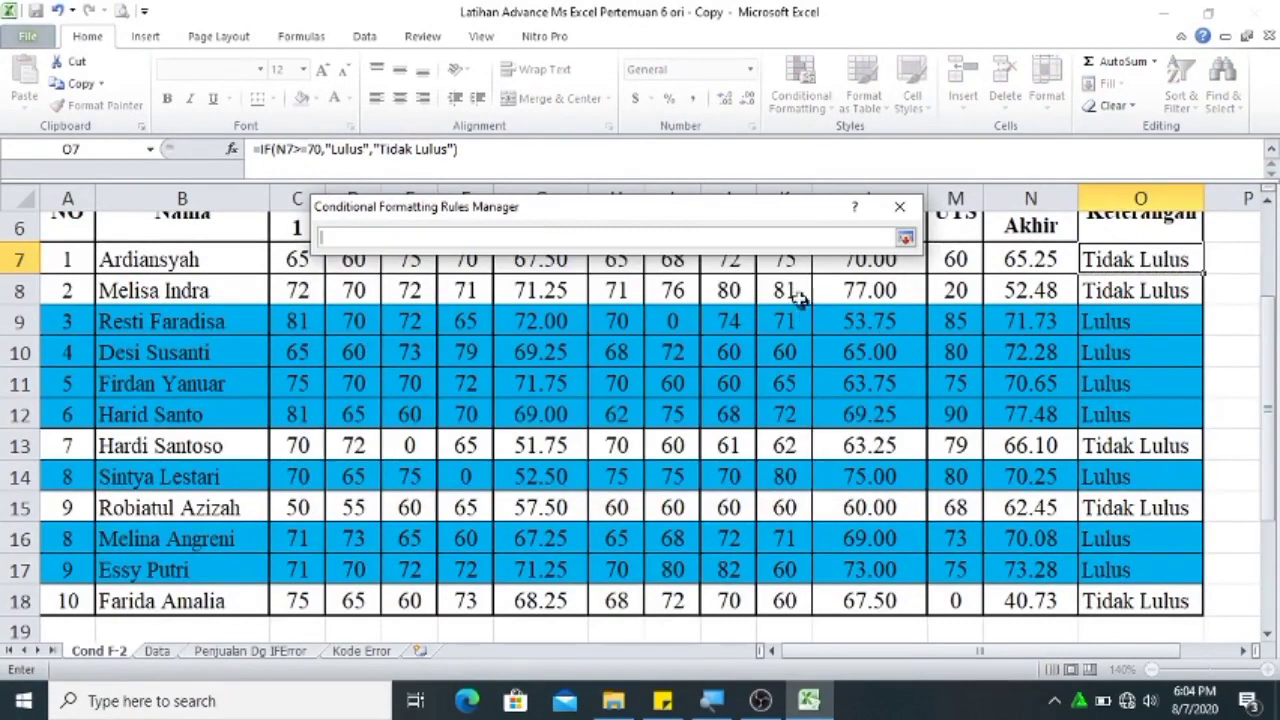
click(65, 255)
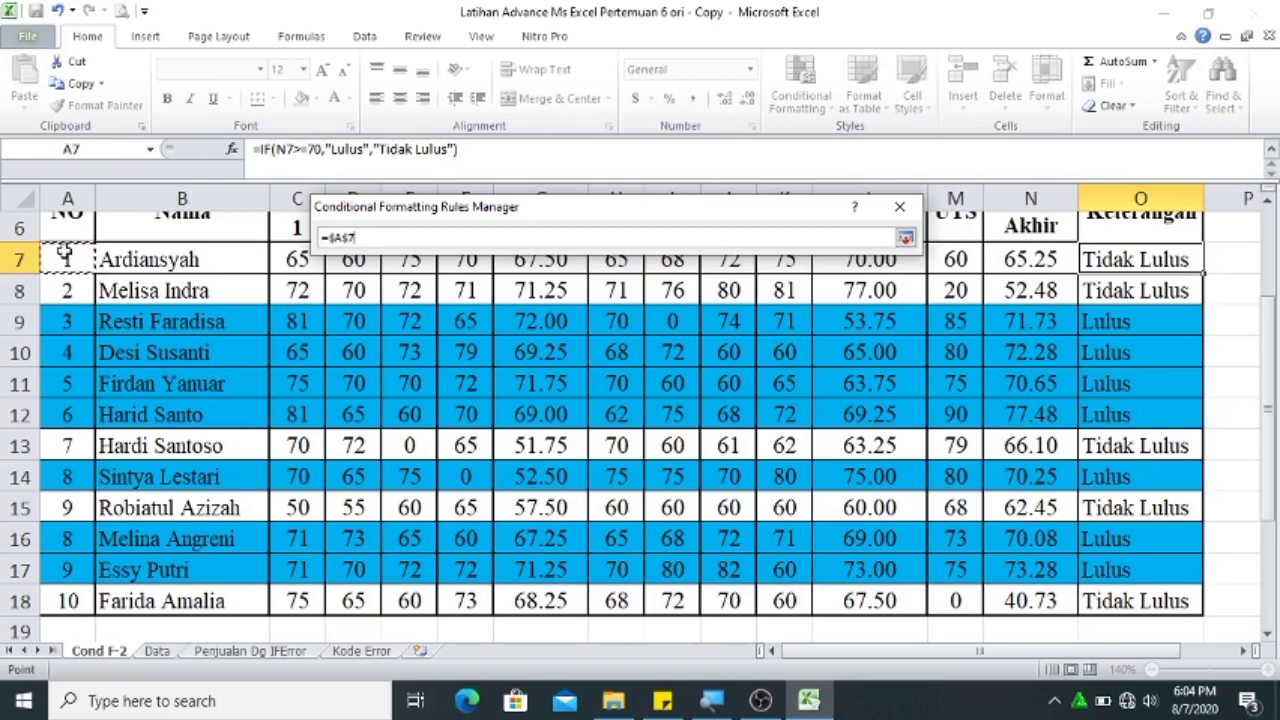
key(shift+Down)
key(ctrl+shift+Down)
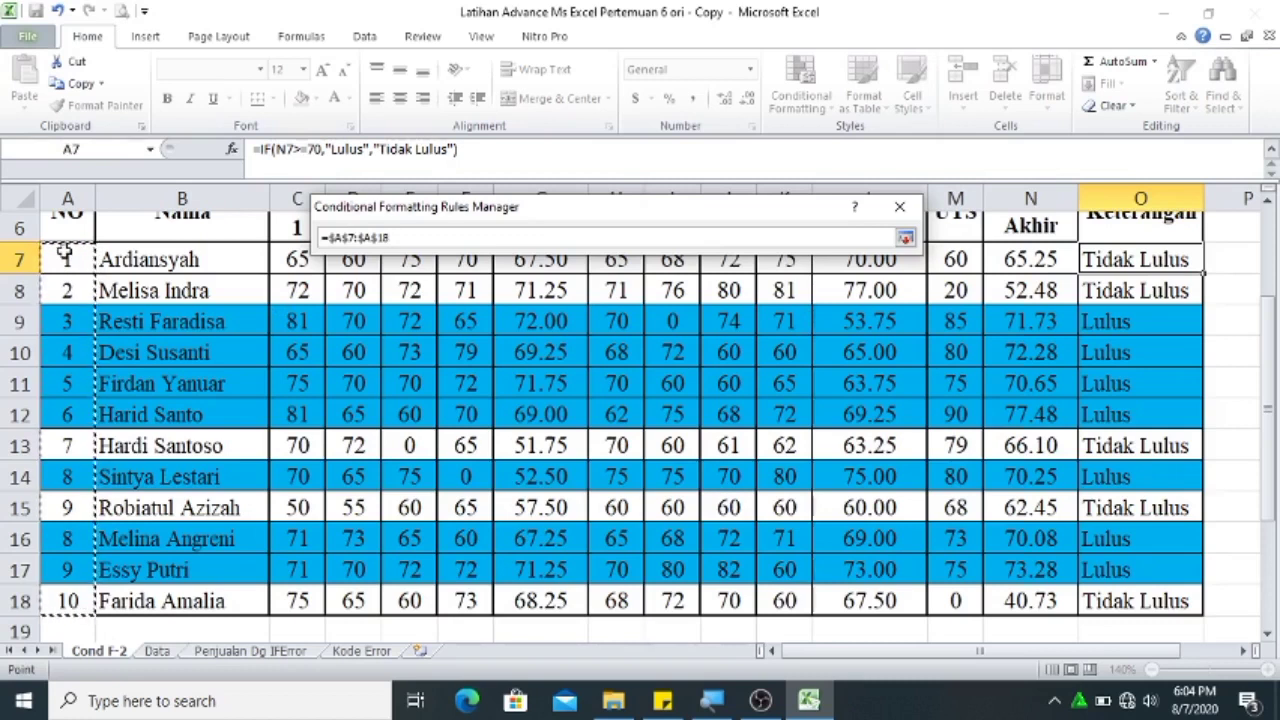
key(ctrl+shift+Right)
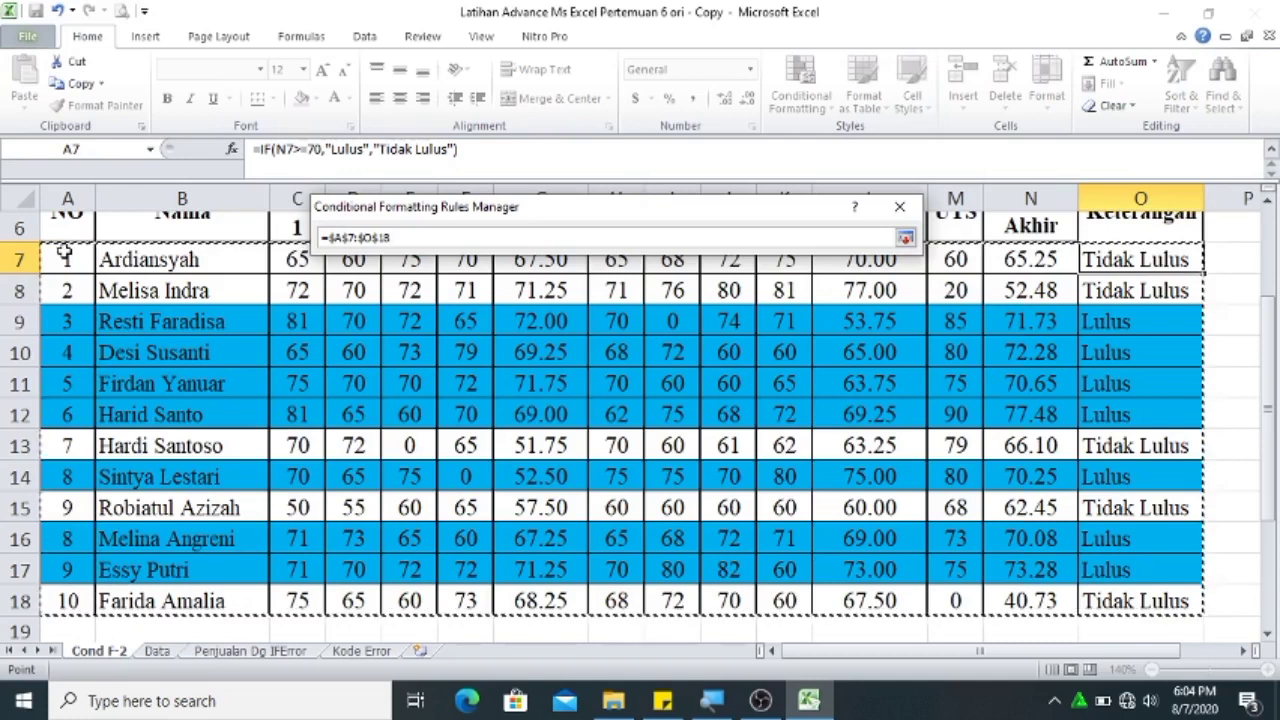
click(907, 240)
click(872, 470)
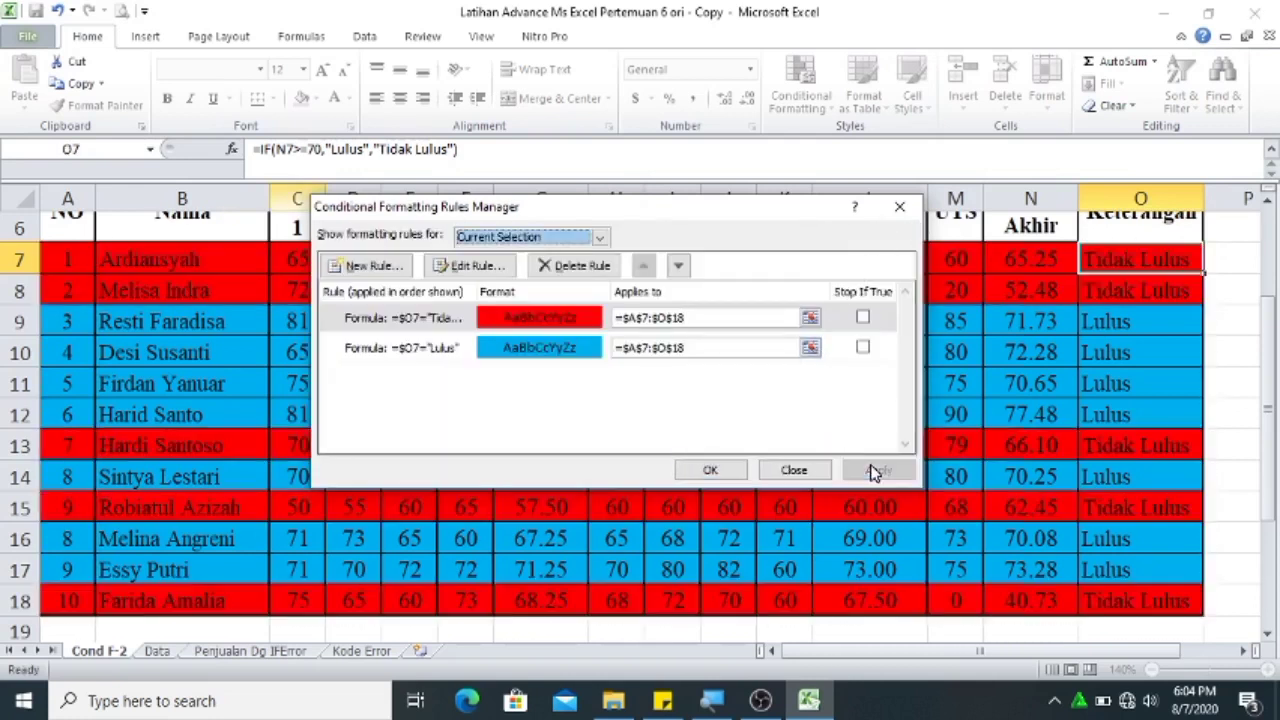
click(712, 472)
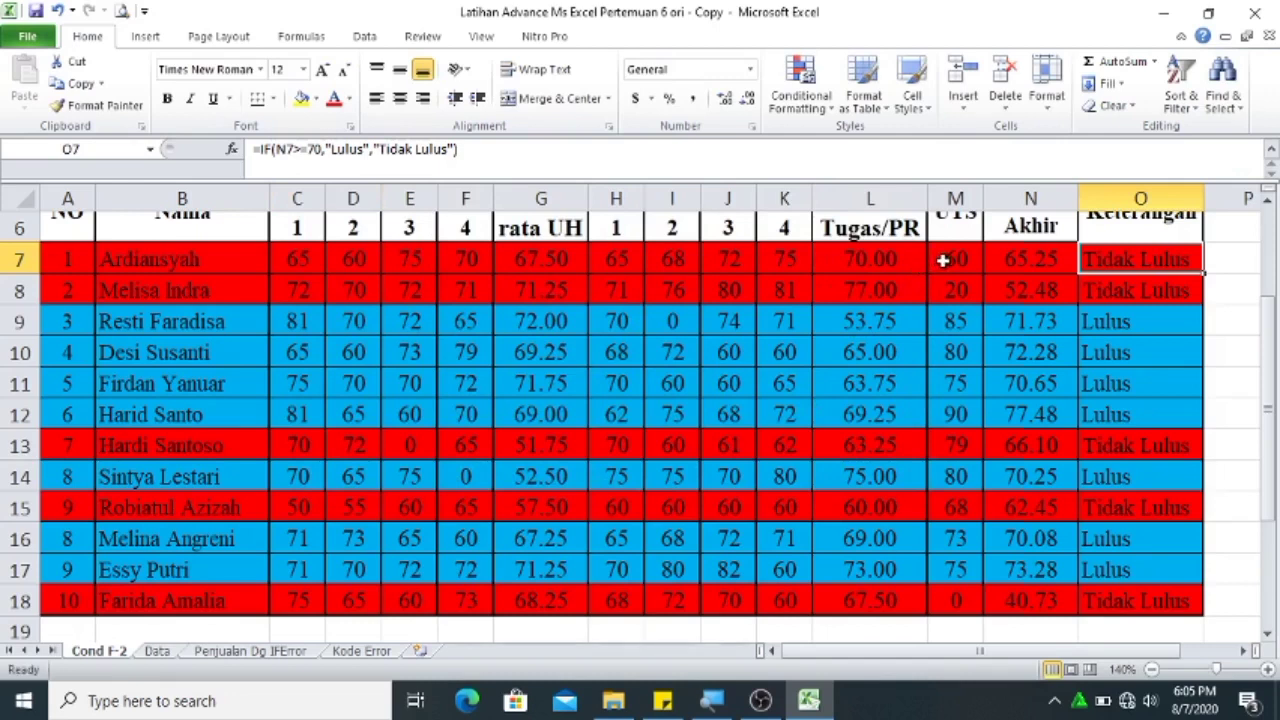
Change the score in M7 to 75 and in M9 to 50.
click(955, 260)
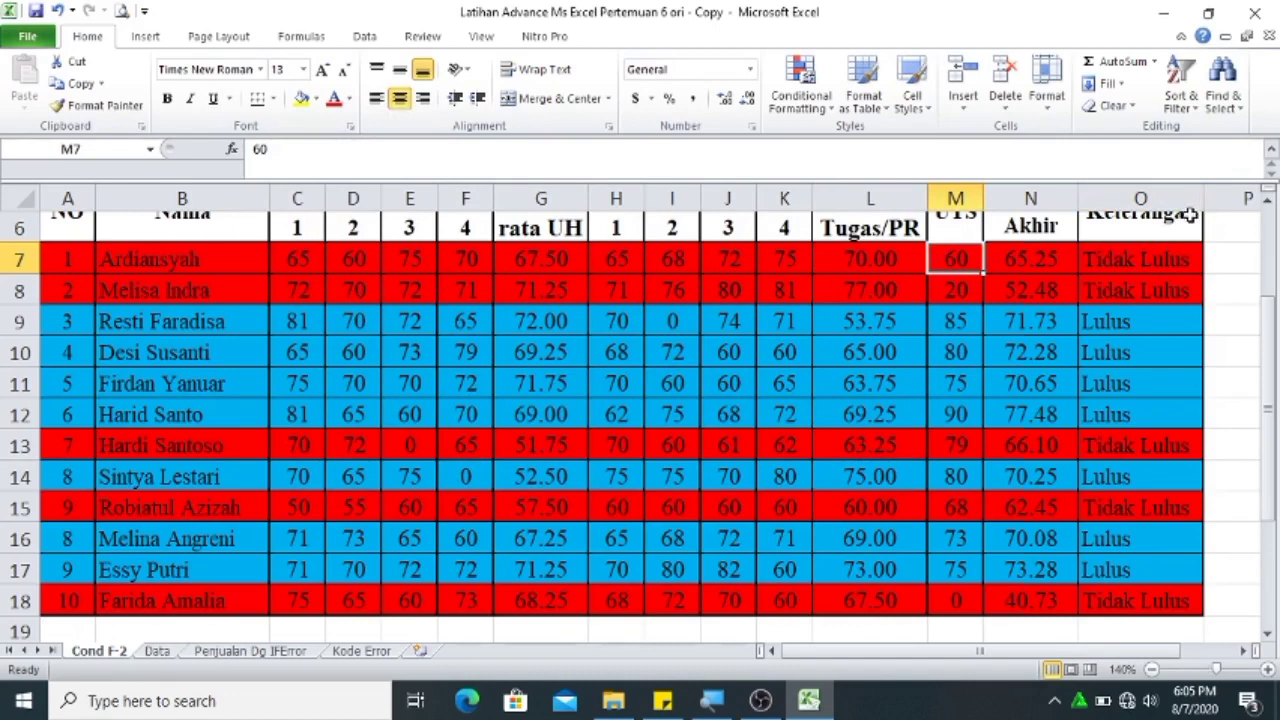
text(75)
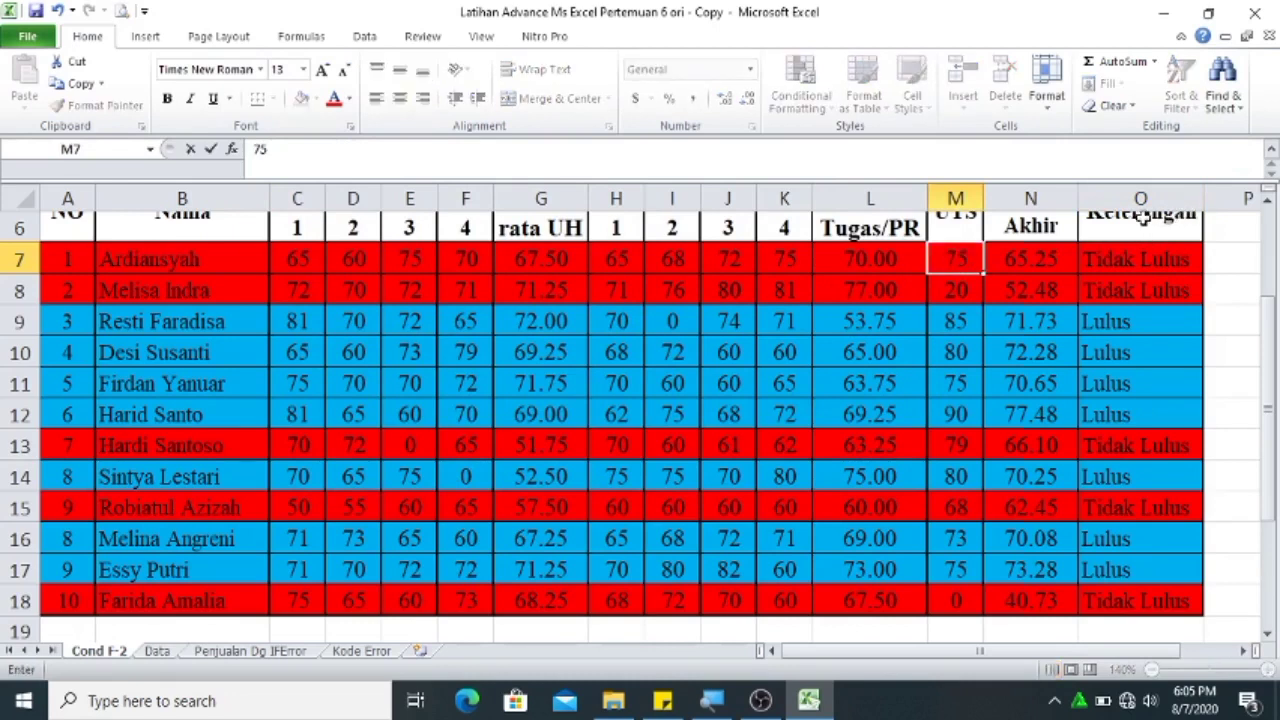
key(Tab)
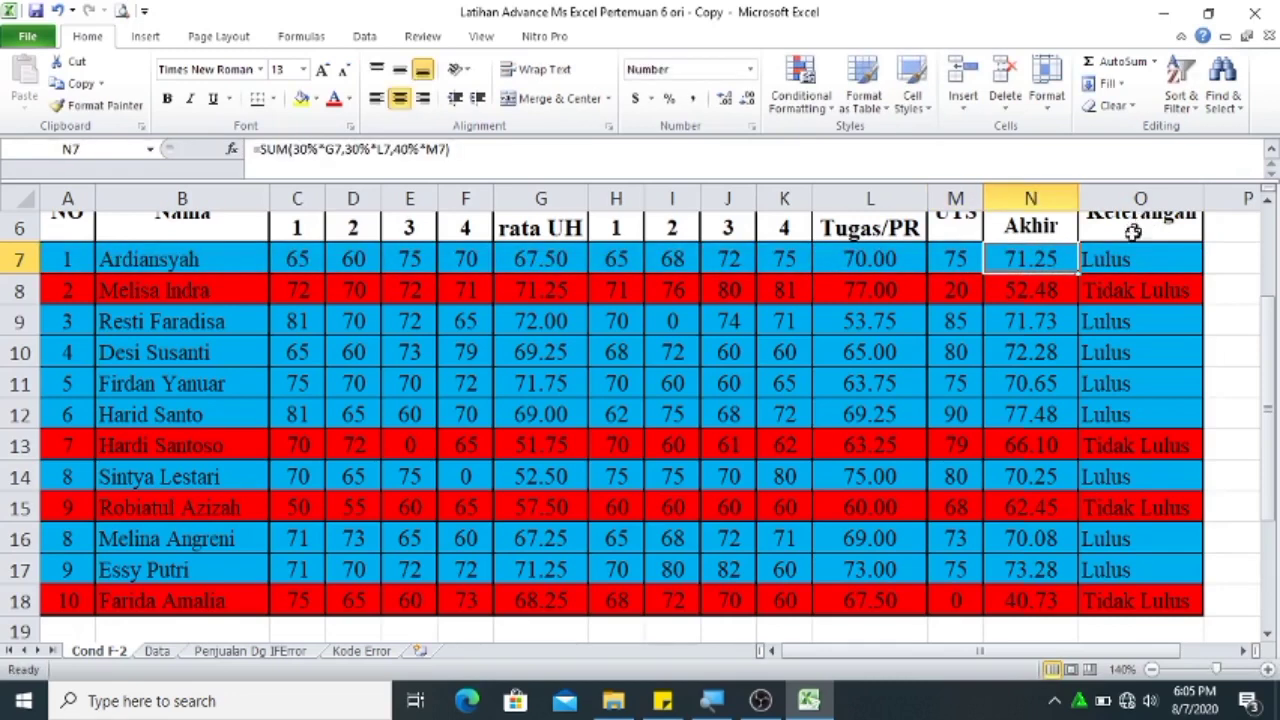
click(958, 325)
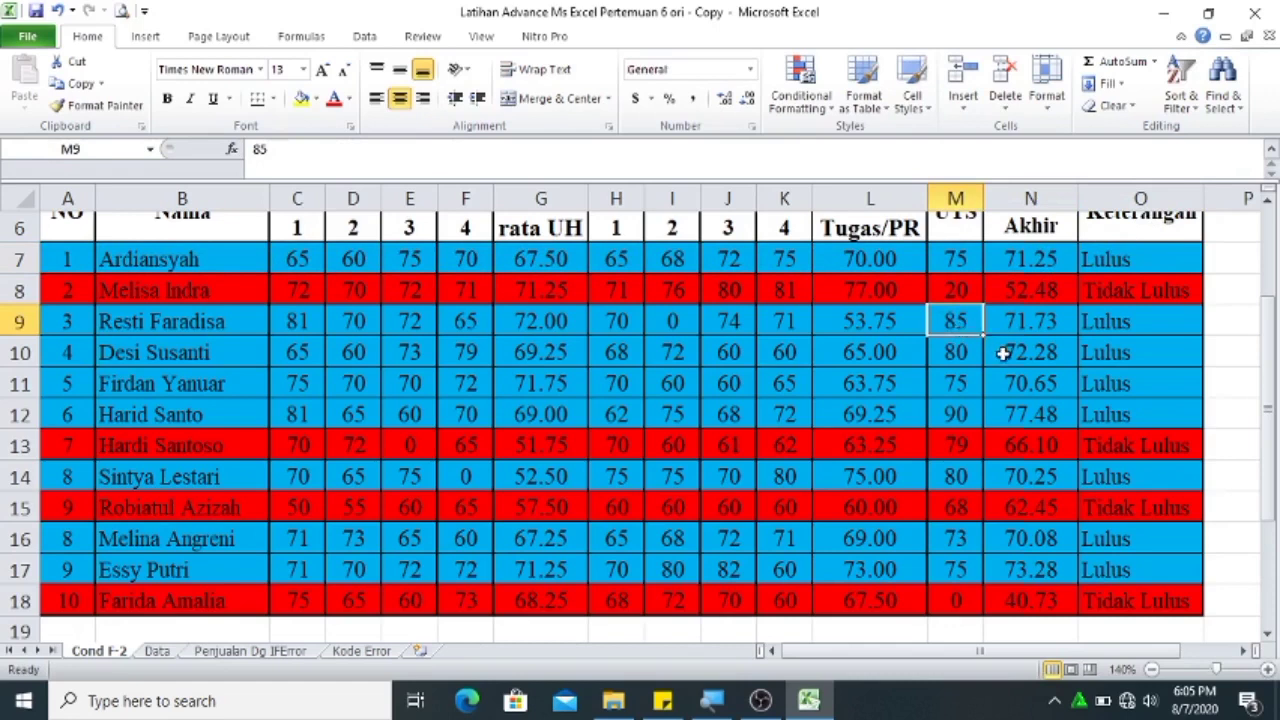
text(5)
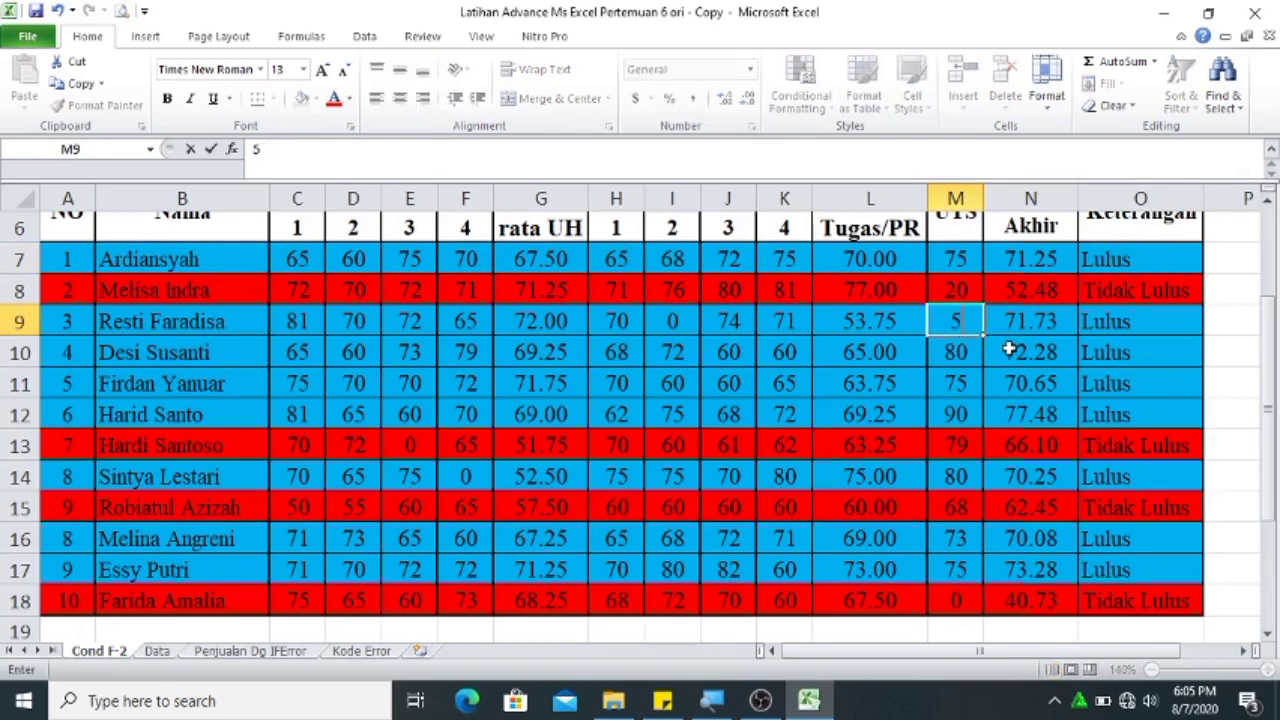
key(Tab)
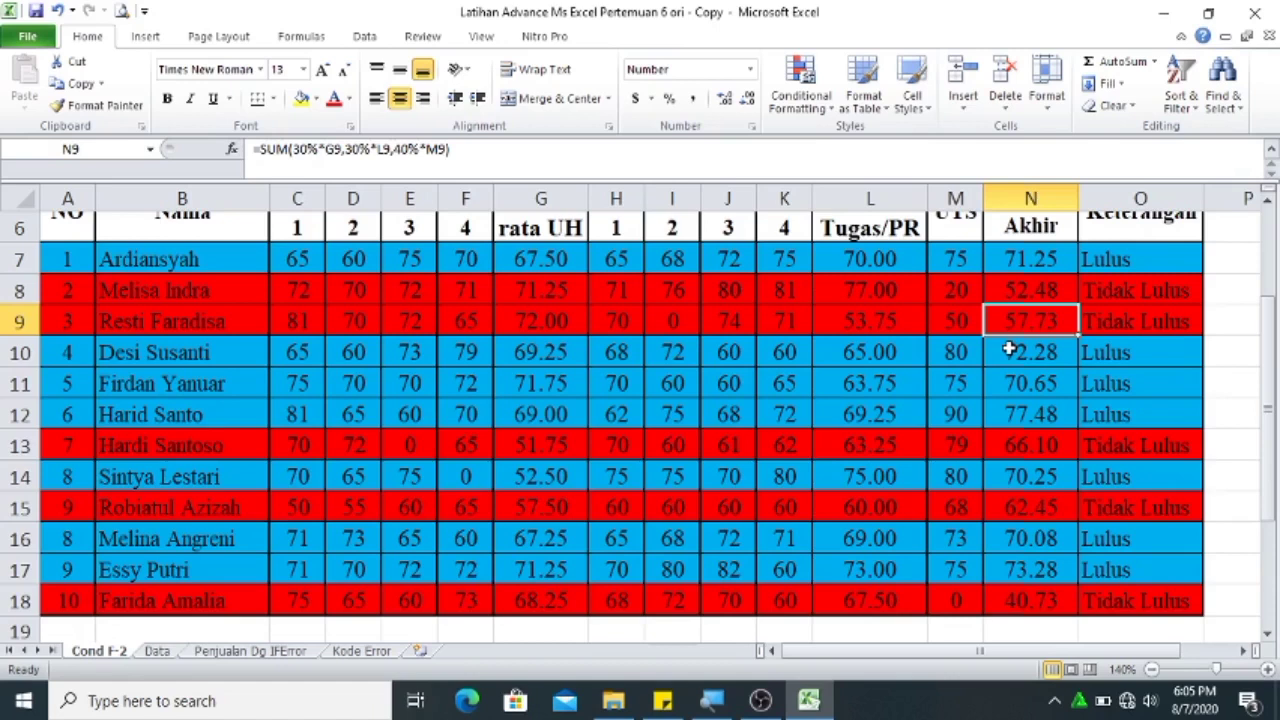
Look at the Fill Color choices without changing anything, then switch to the Data sheet.
mouse_move(671, 698)
click(316, 98)
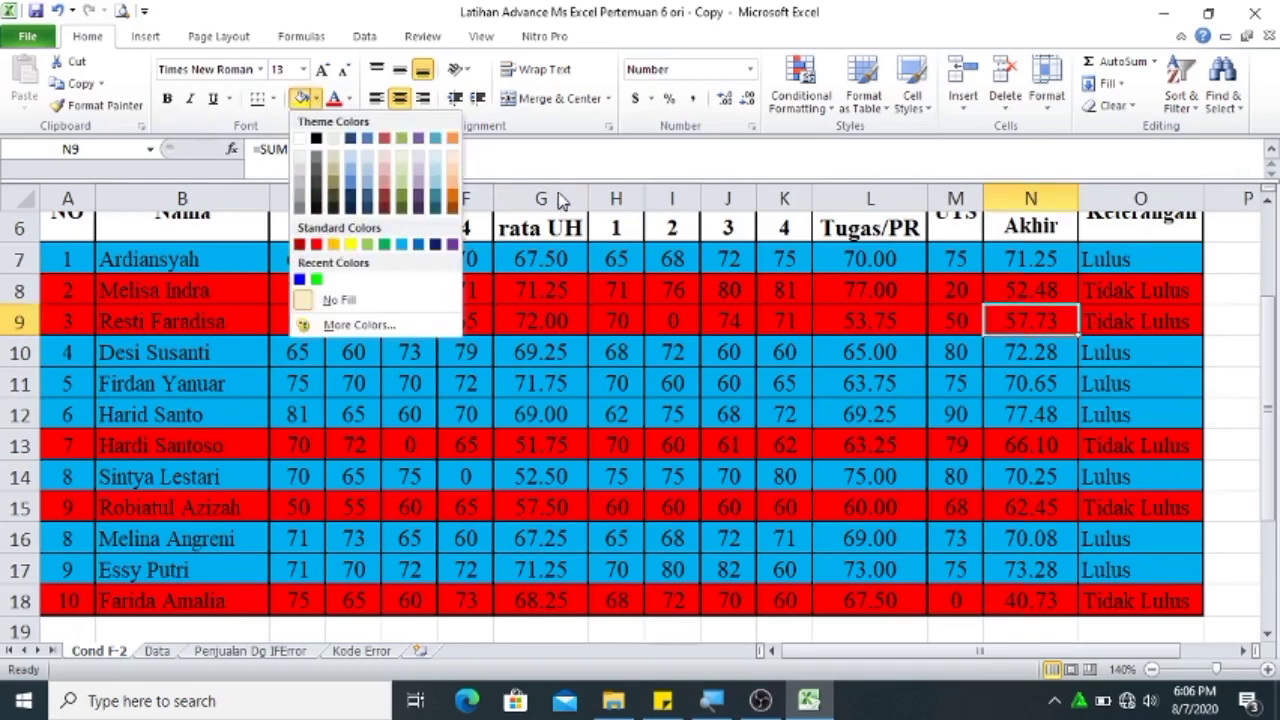
click(570, 228)
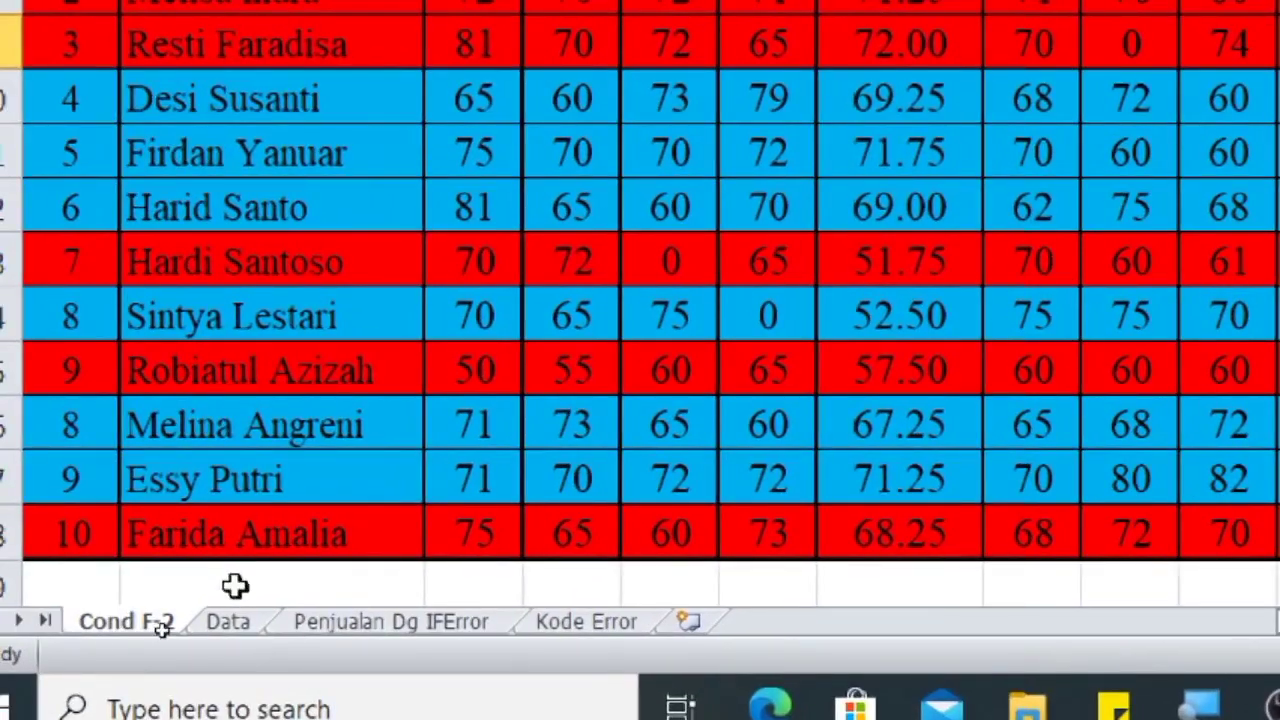
click(58, 602)
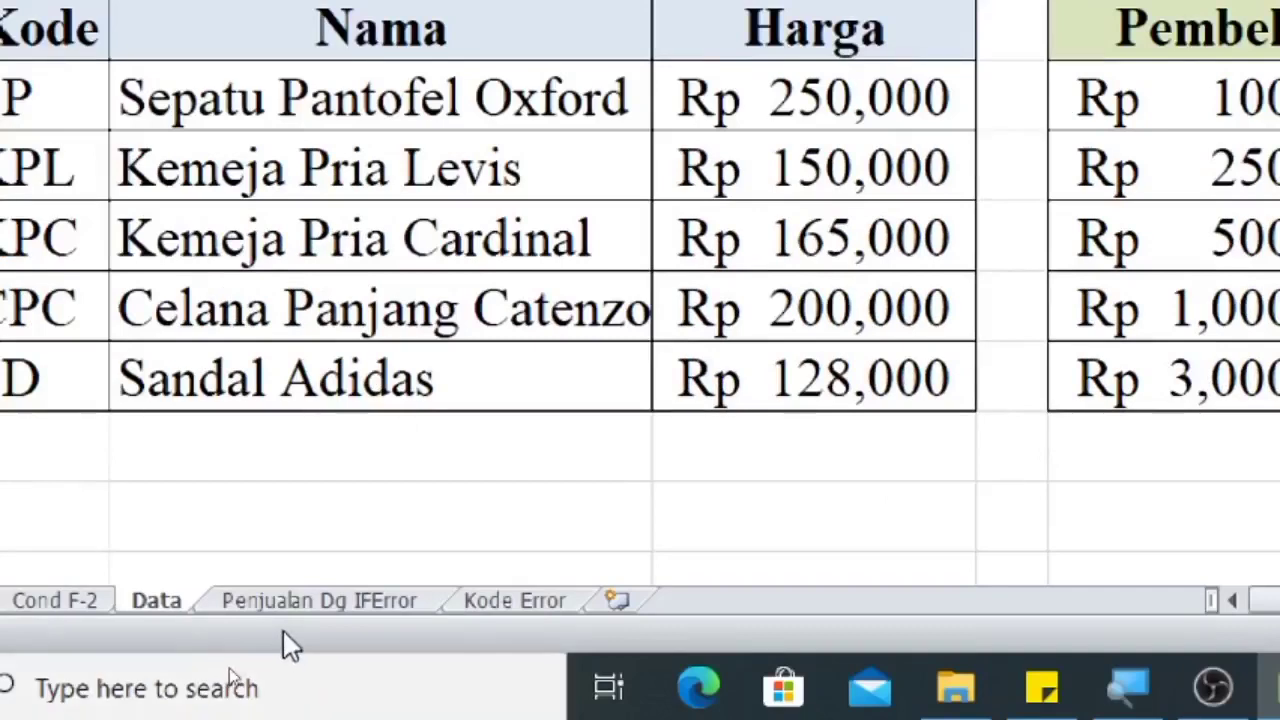
Switch to the Penjualan Dg IFError sheet, select the Nota Penjualan title, and scroll through the invoice.
click(297, 606)
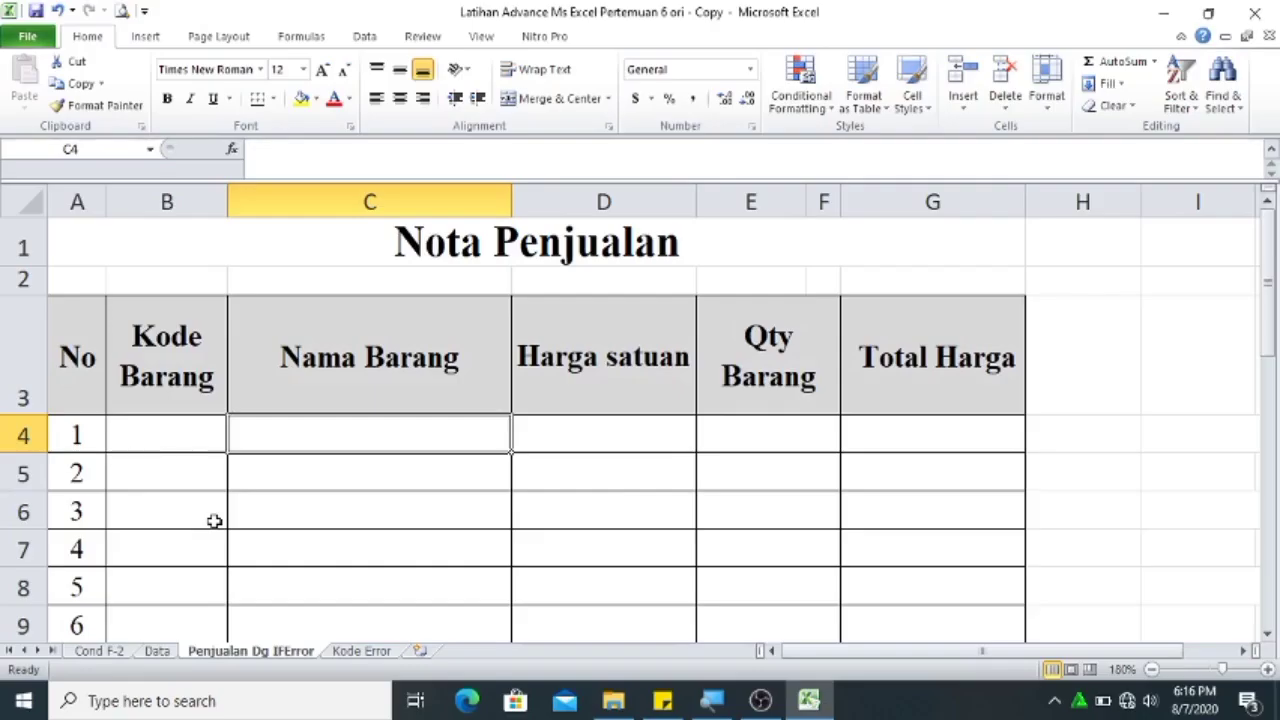
click(425, 241)
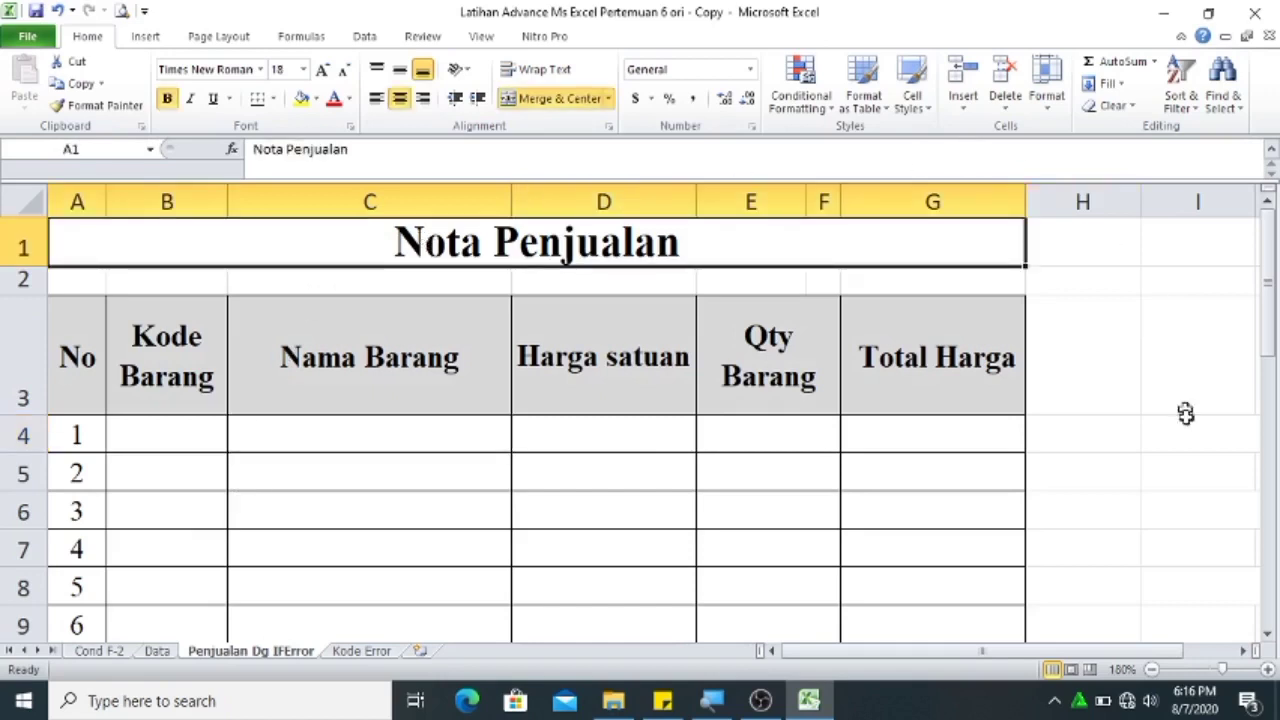
click(1267, 636)
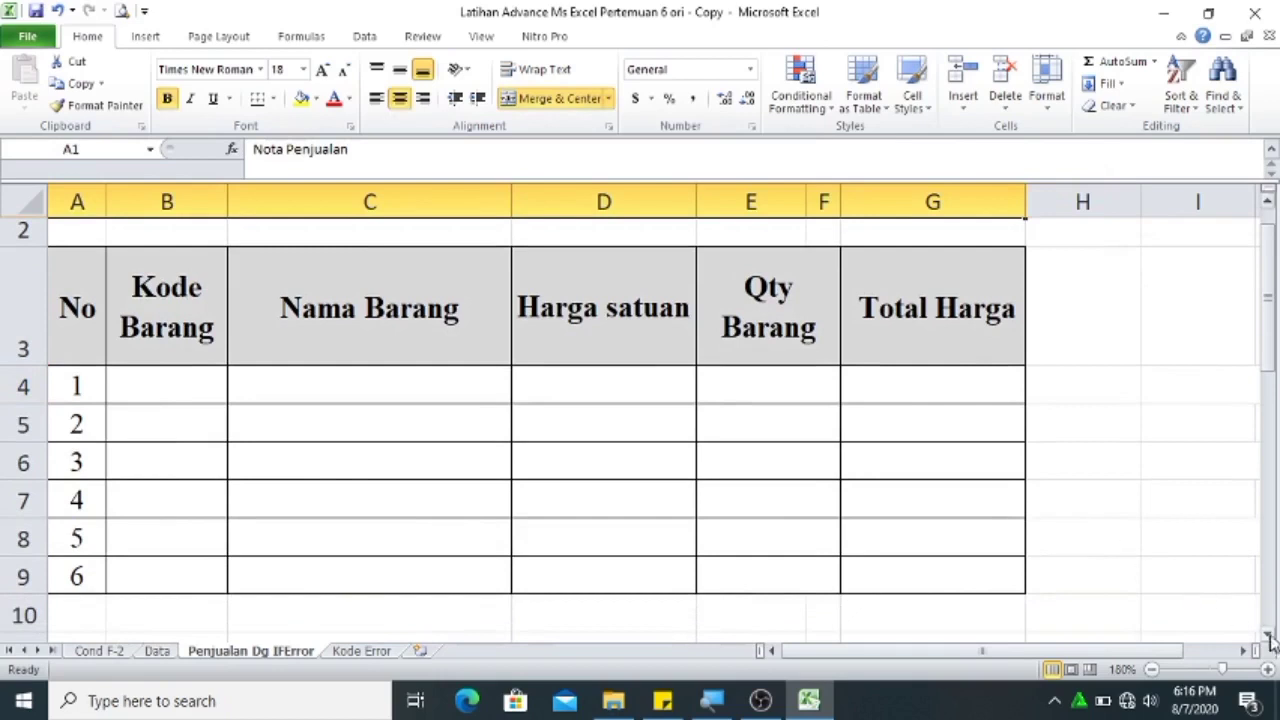
click(1268, 637)
click(1268, 637)
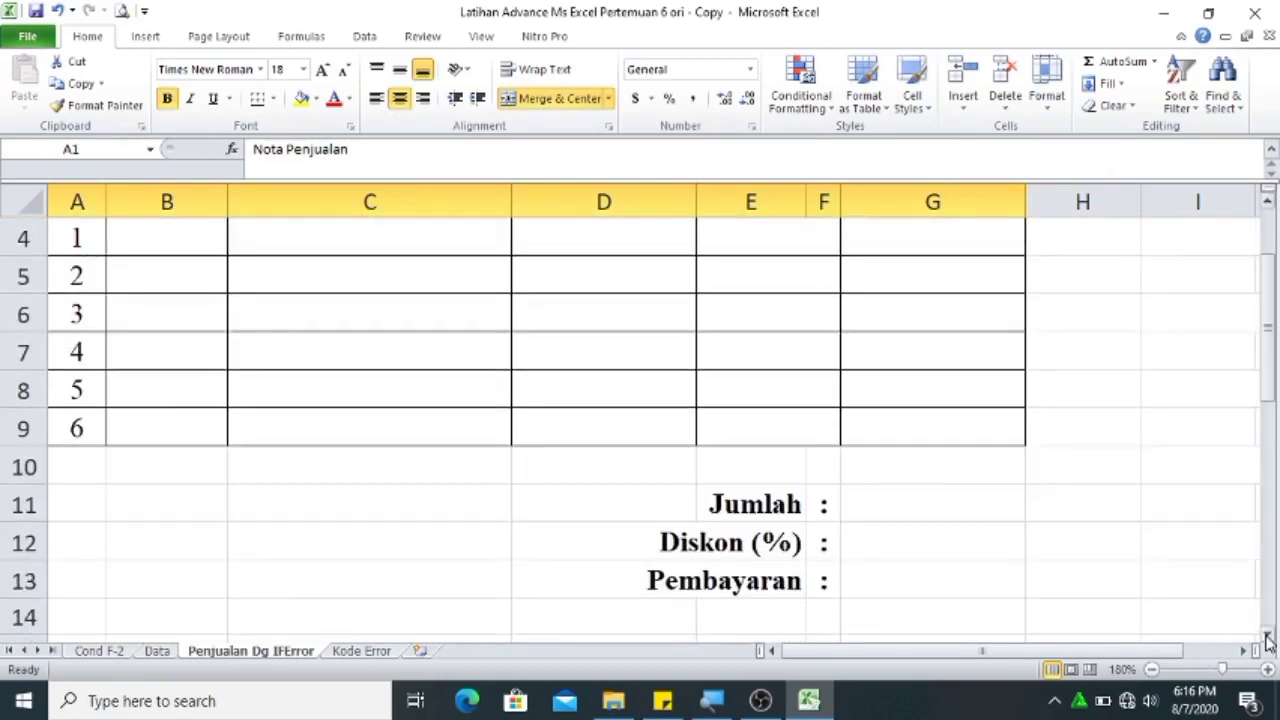
click(1267, 640)
click(1267, 640)
click(1267, 640)
click(1267, 640)
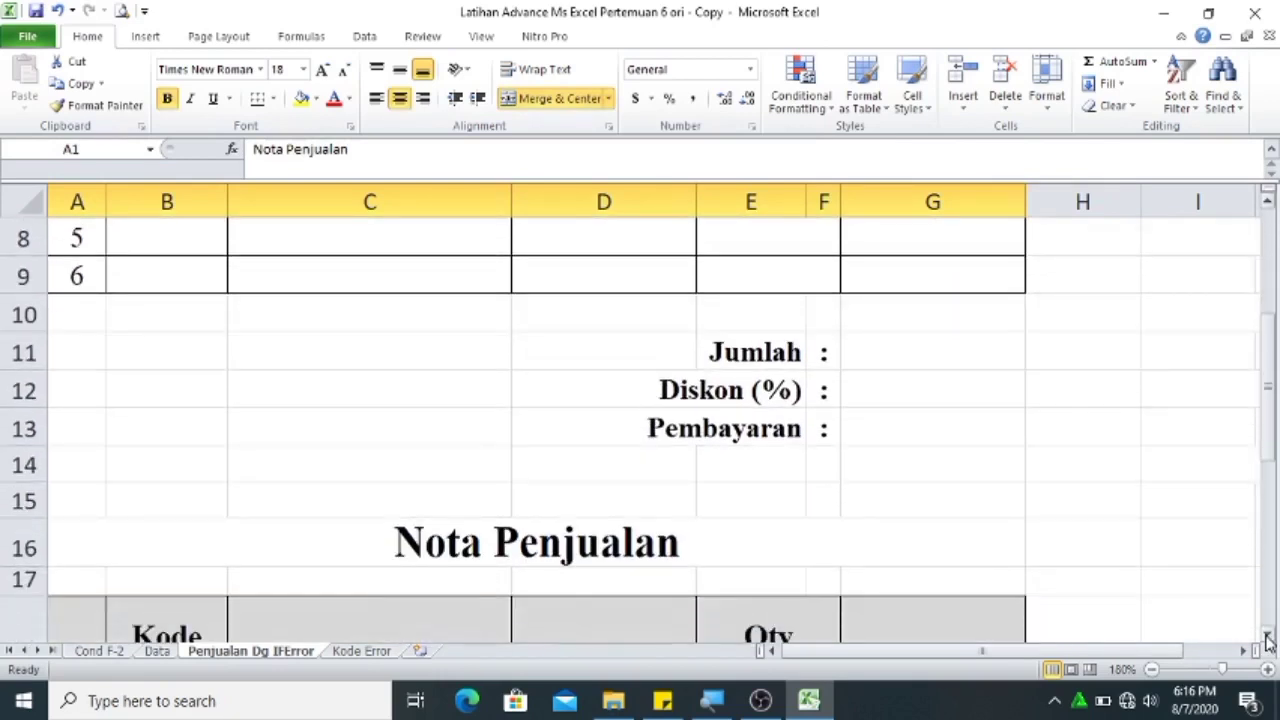
click(1267, 640)
click(1267, 640)
click(1267, 640)
click(1267, 640)
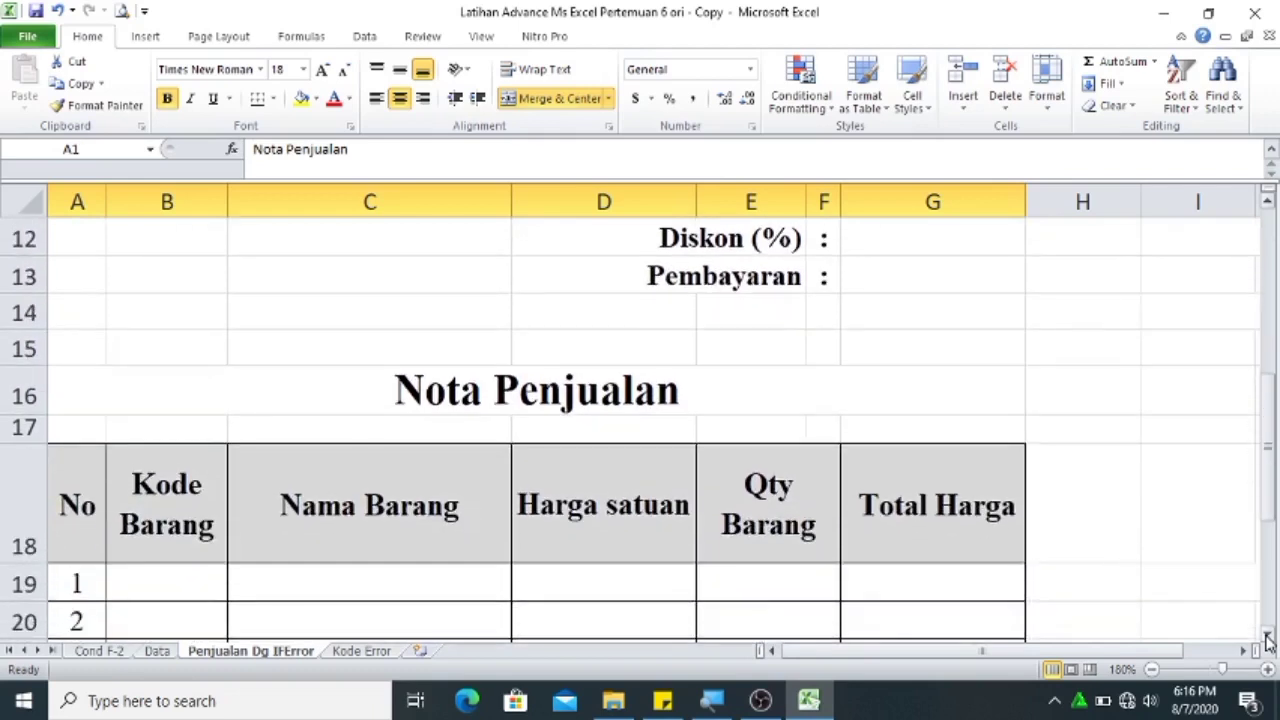
click(1267, 640)
click(1267, 640)
click(1267, 640)
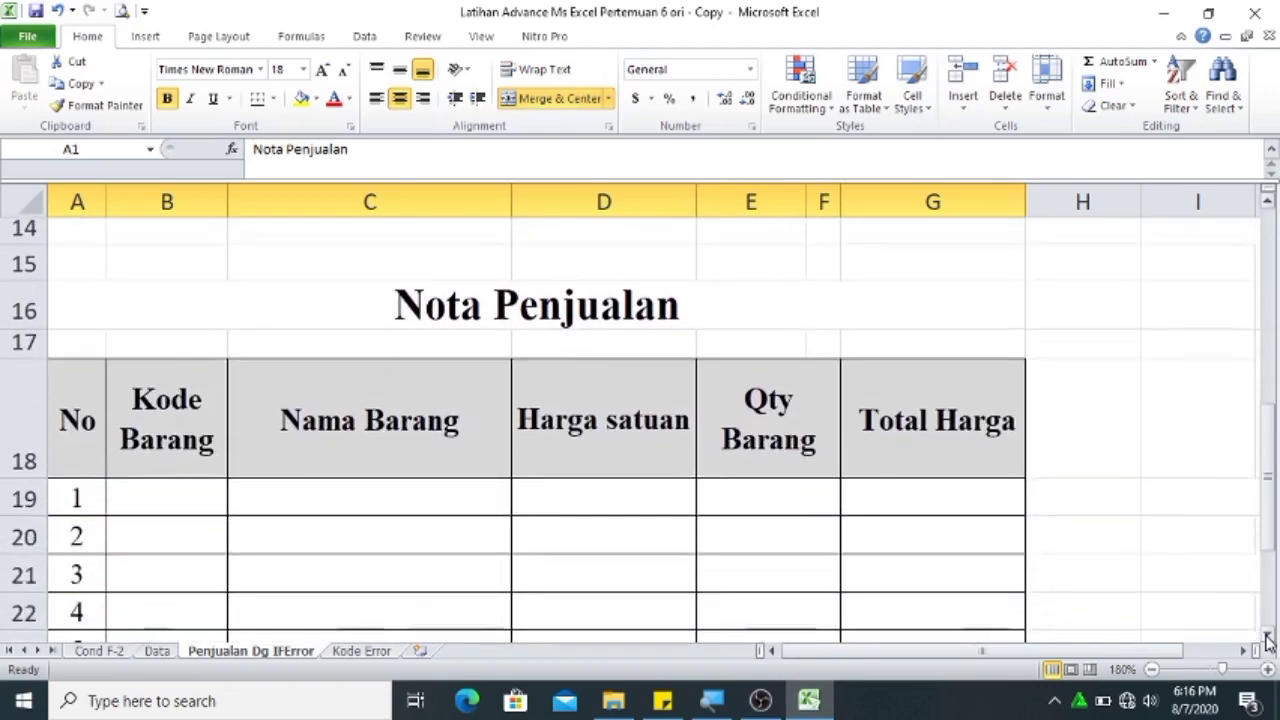
click(1267, 640)
click(1267, 640)
click(1267, 640)
click(1267, 640)
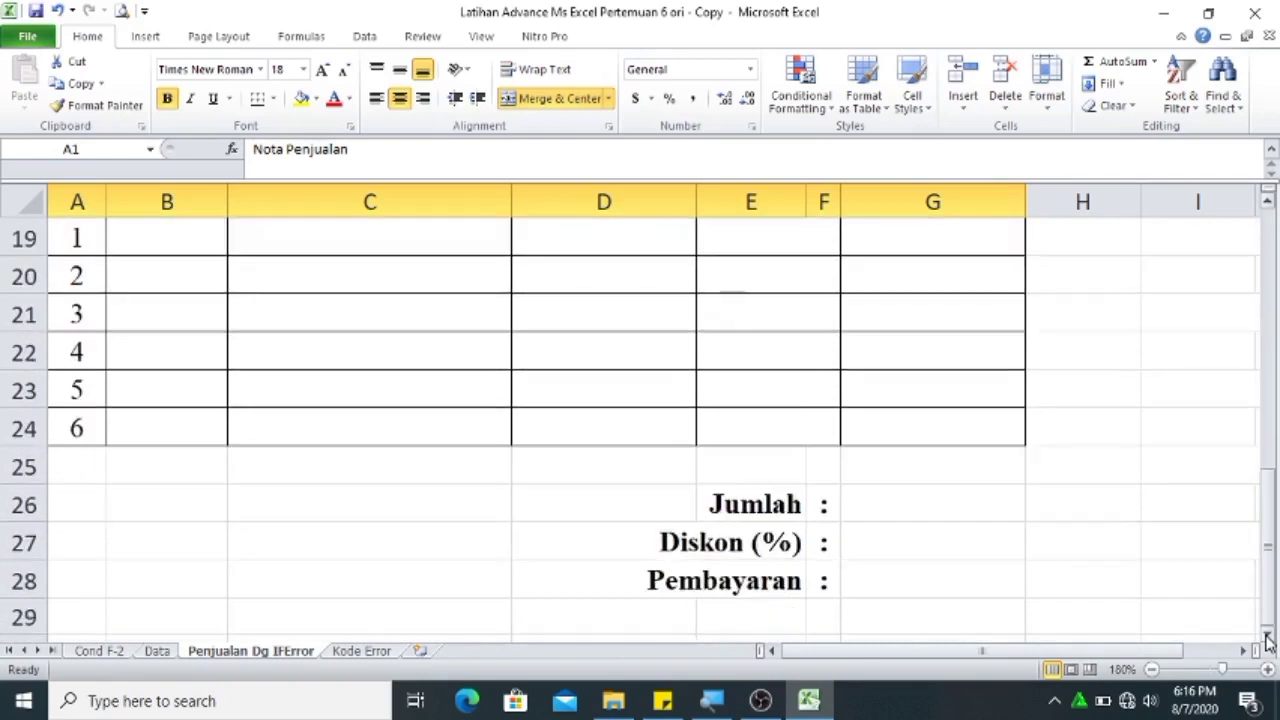
click(1267, 640)
drag(1267, 510, 1273, 340)
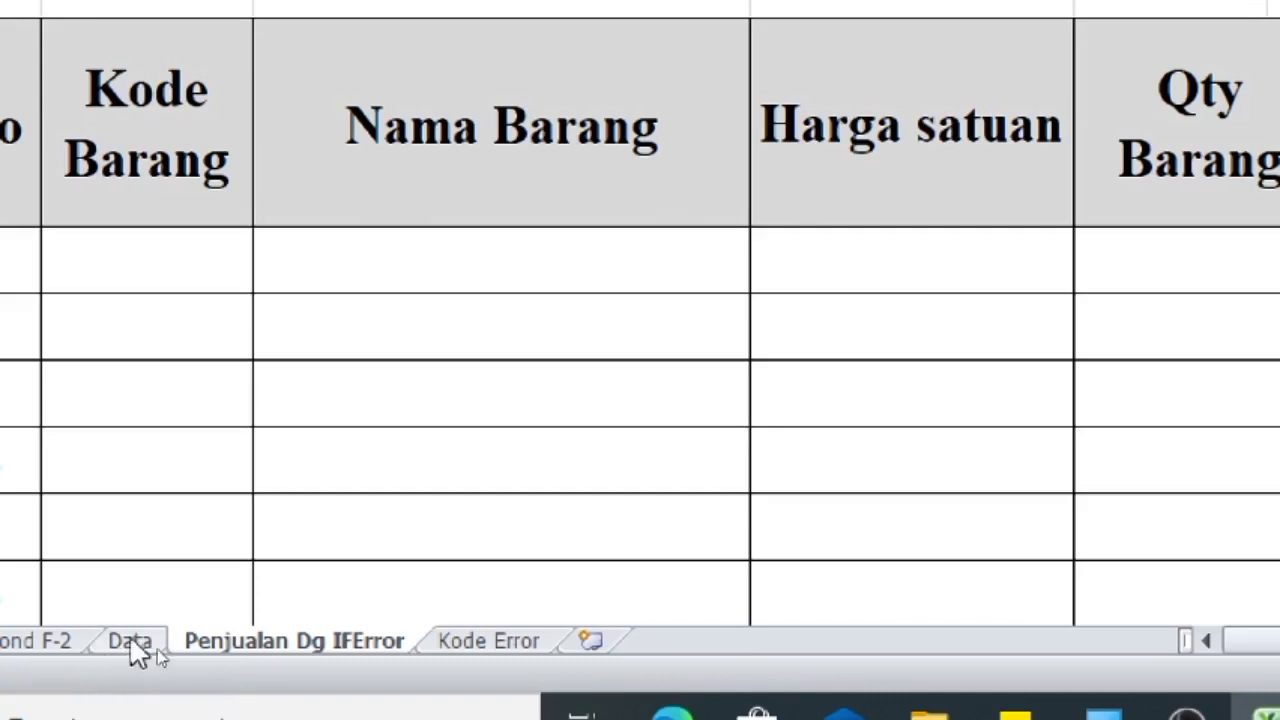
On the Data sheet, start a new name in Name Manager called Tabel_Brg.
click(130, 641)
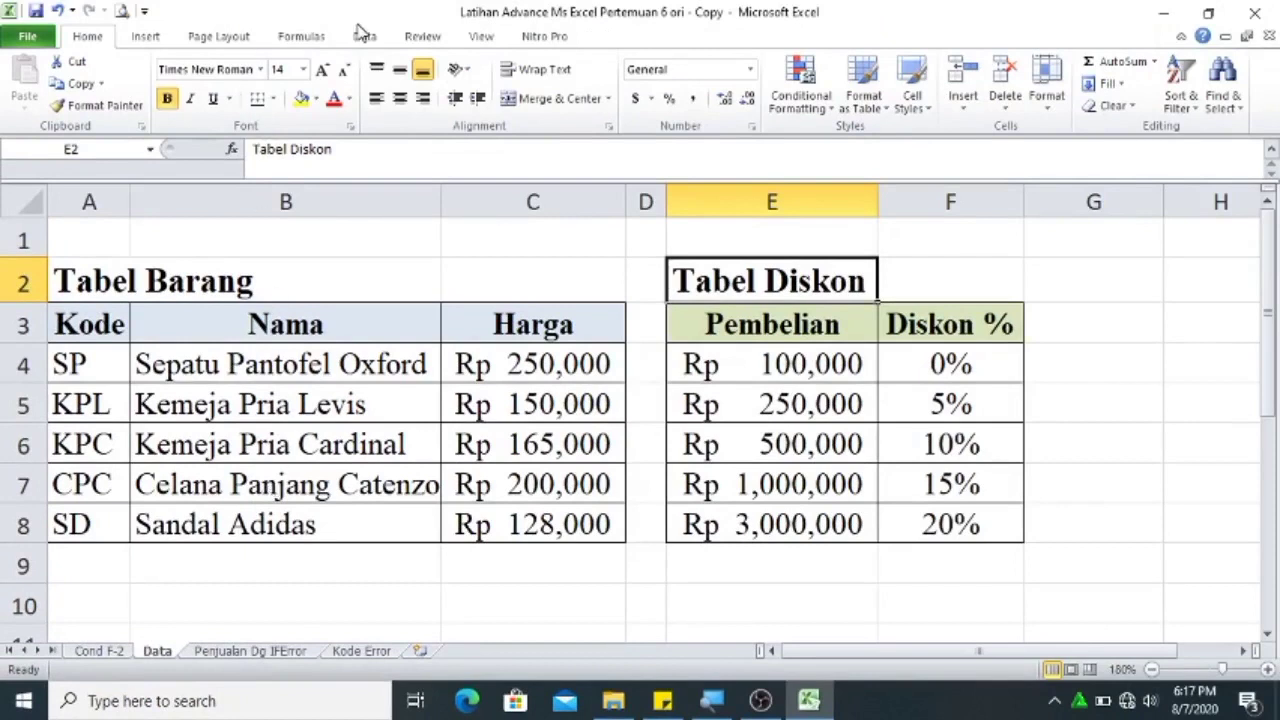
click(318, 40)
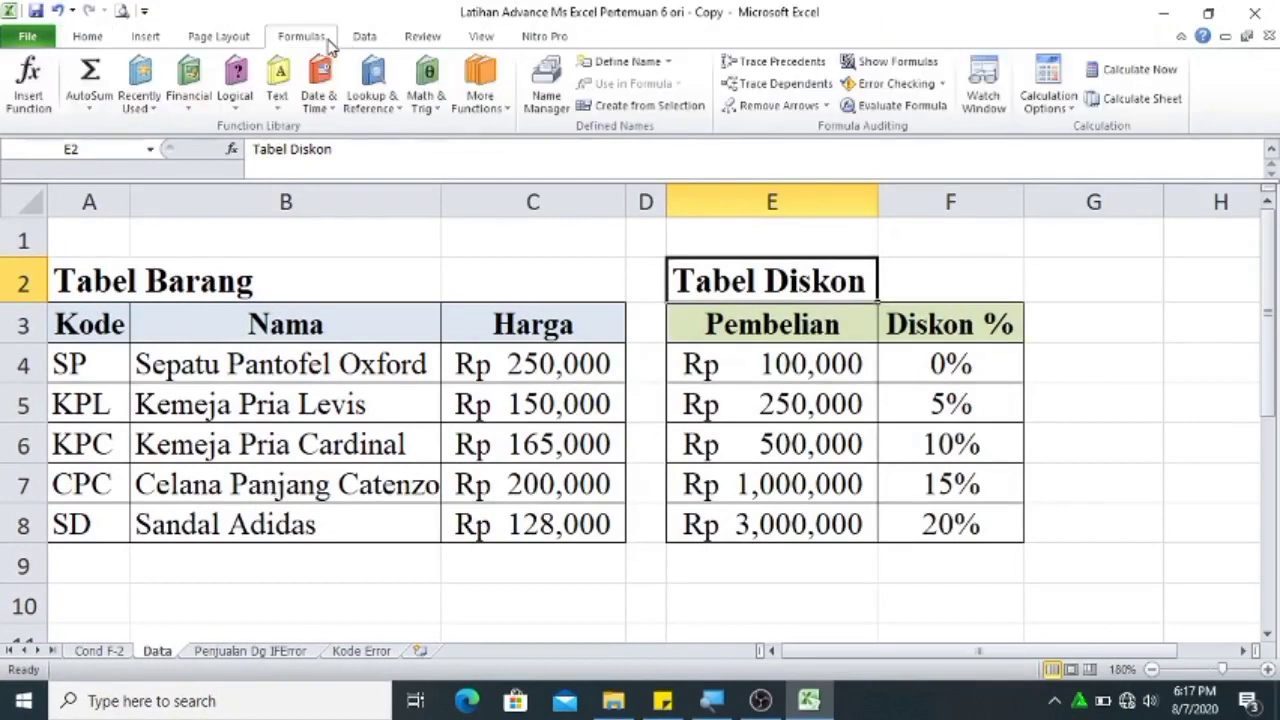
click(547, 80)
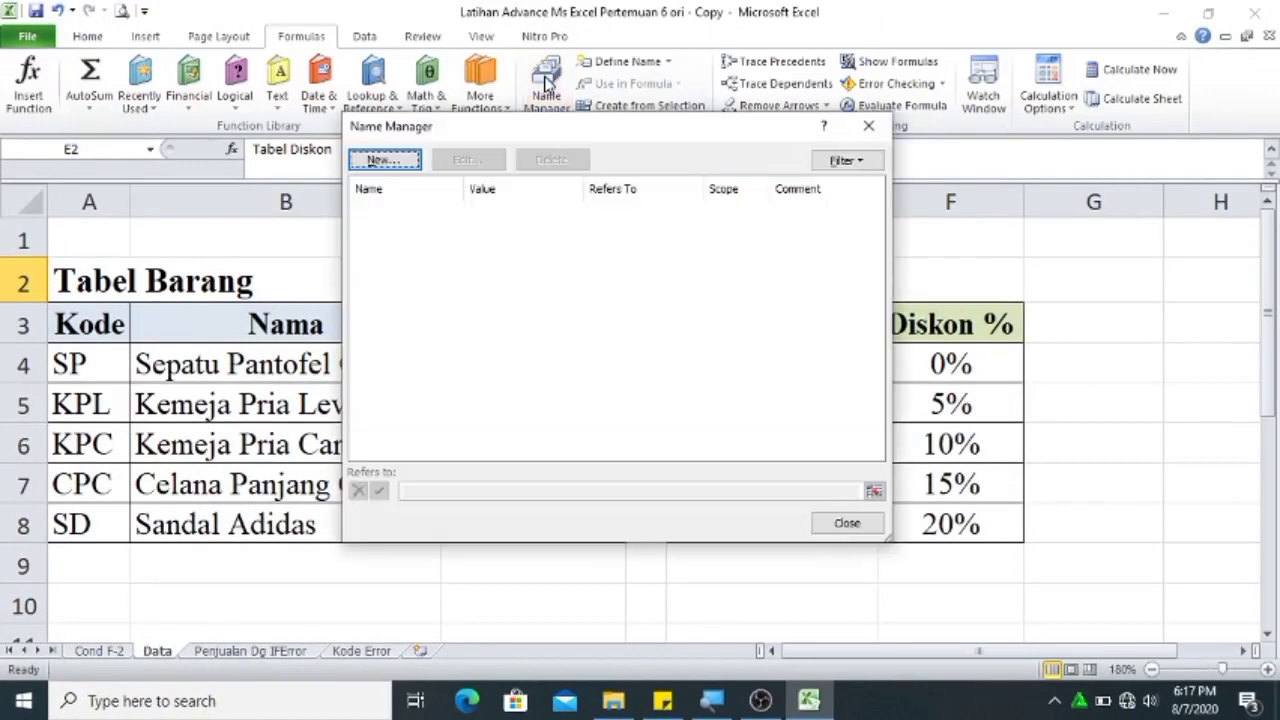
drag(535, 125, 655, 99)
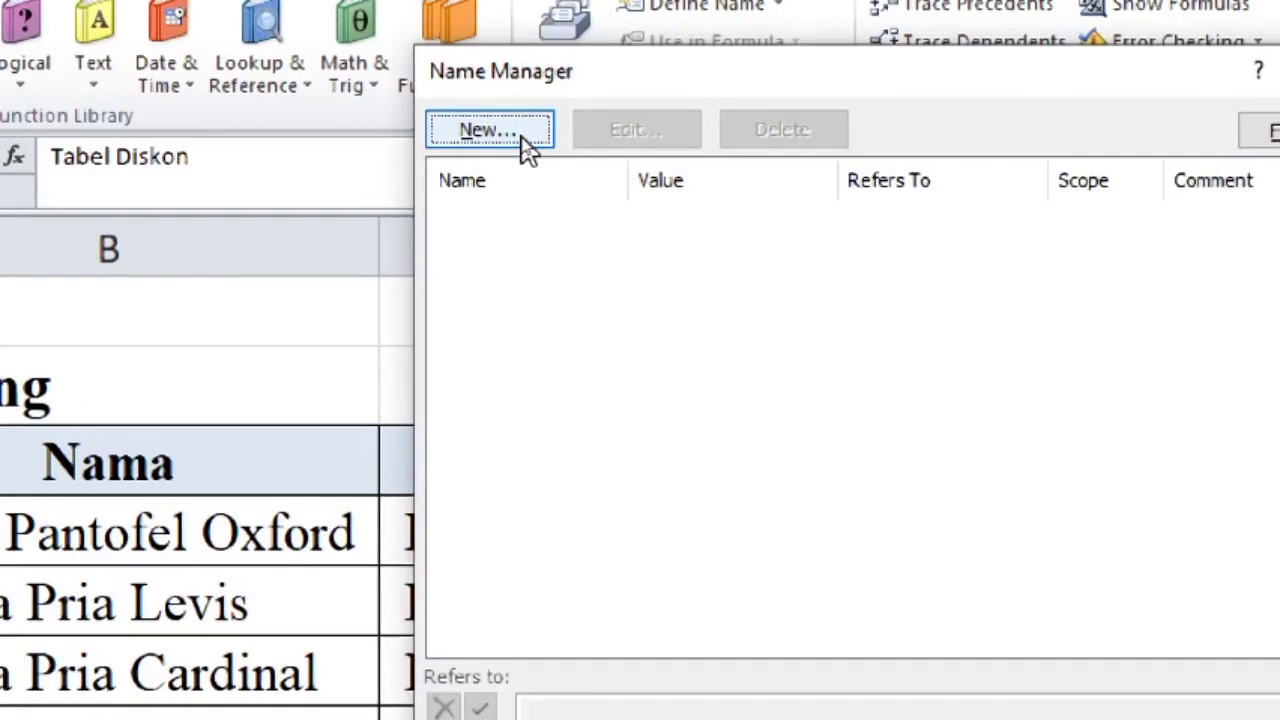
click(521, 141)
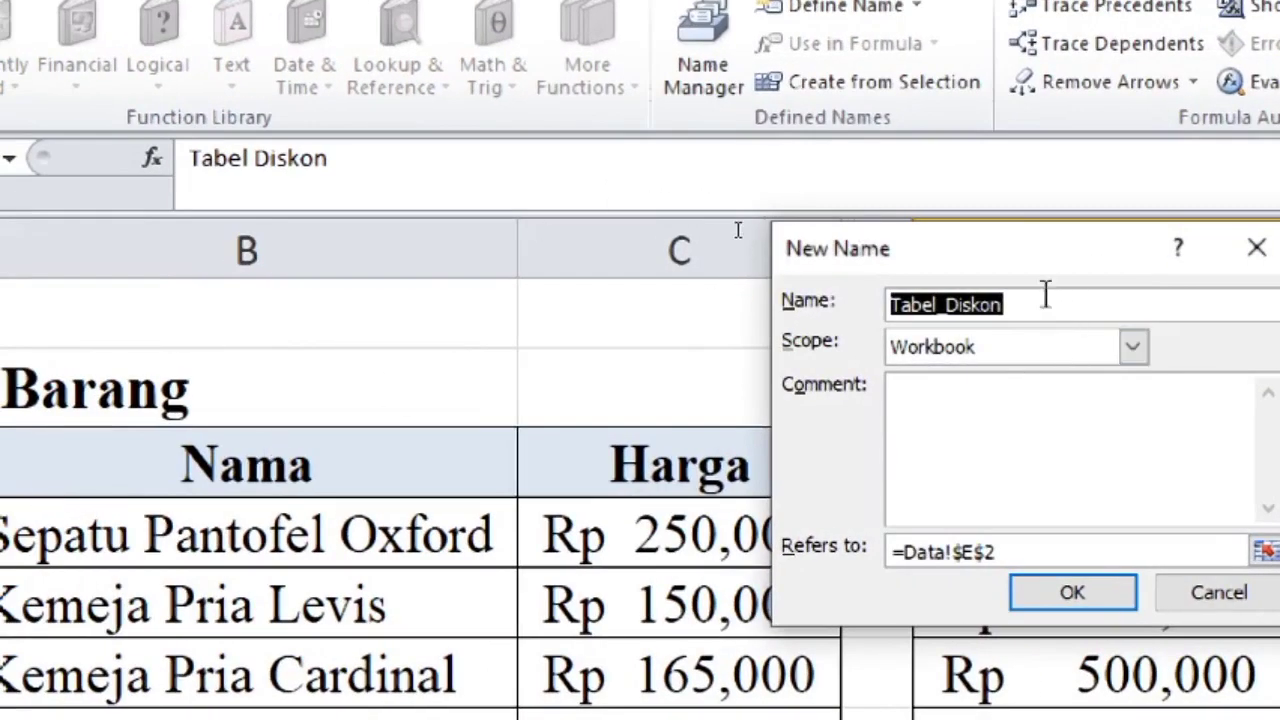
click(1018, 310)
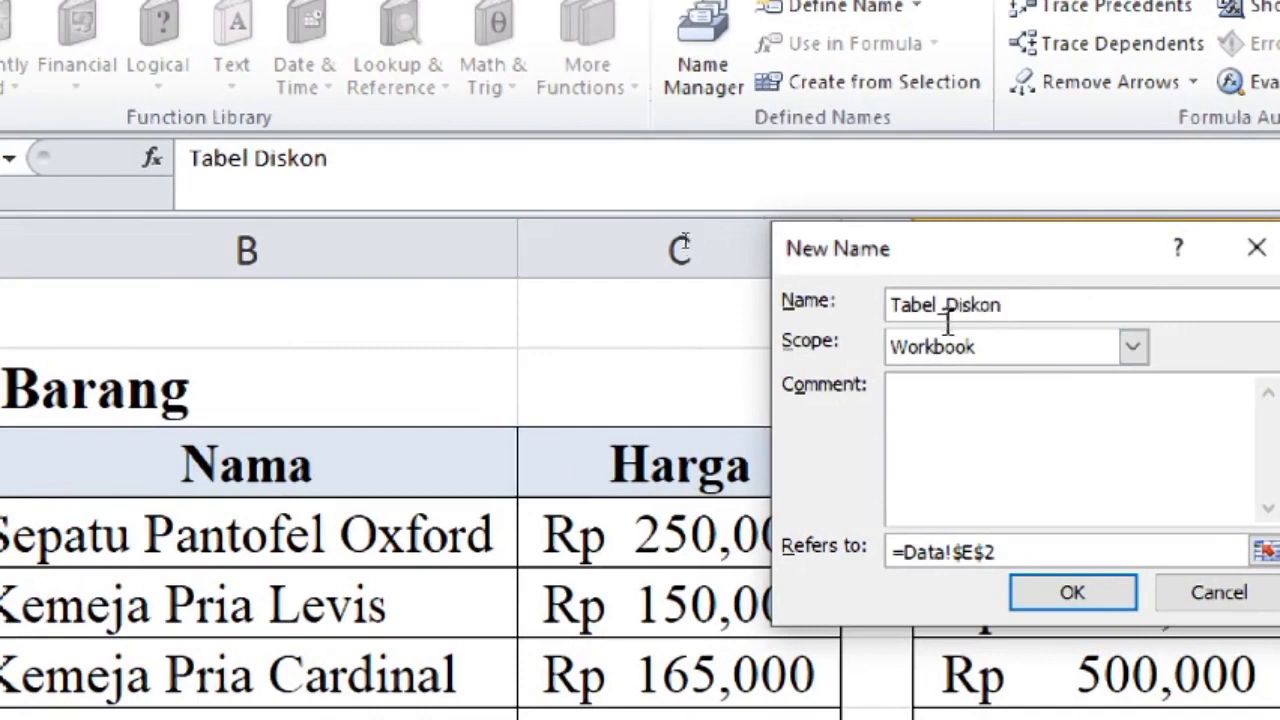
double_click(948, 306)
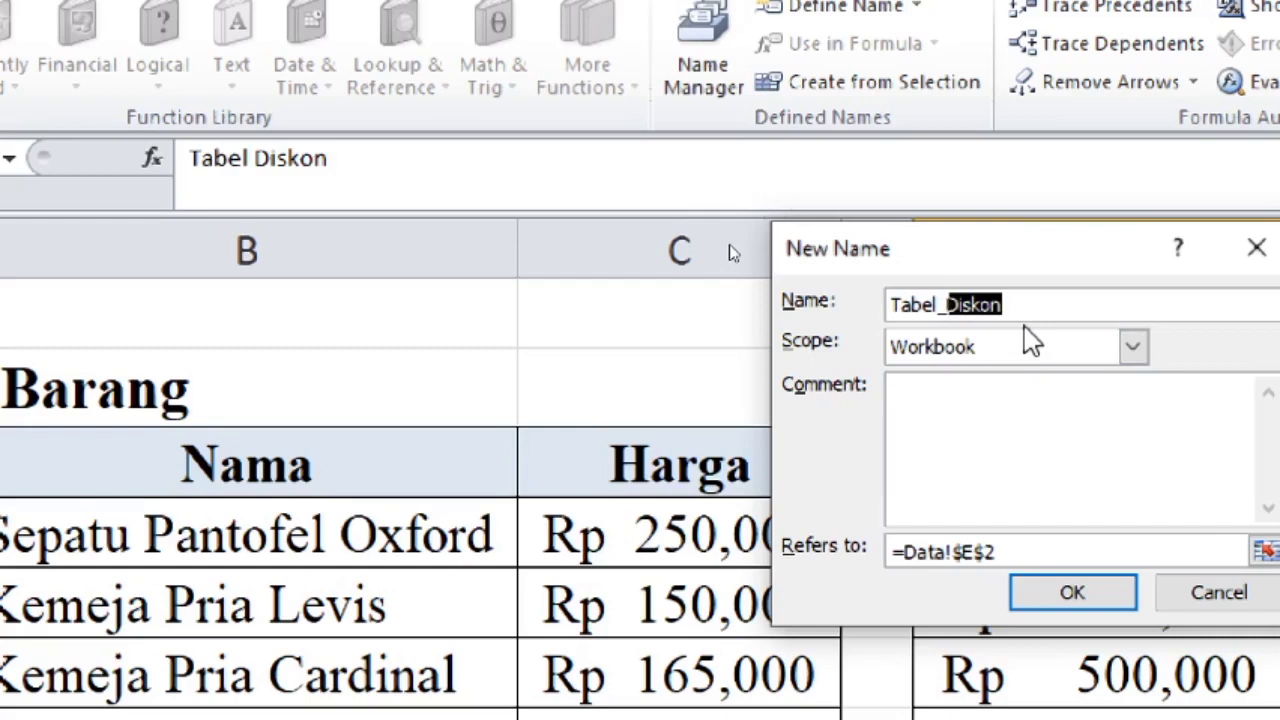
text(Ba)
key(BackSpace)
text(rg)
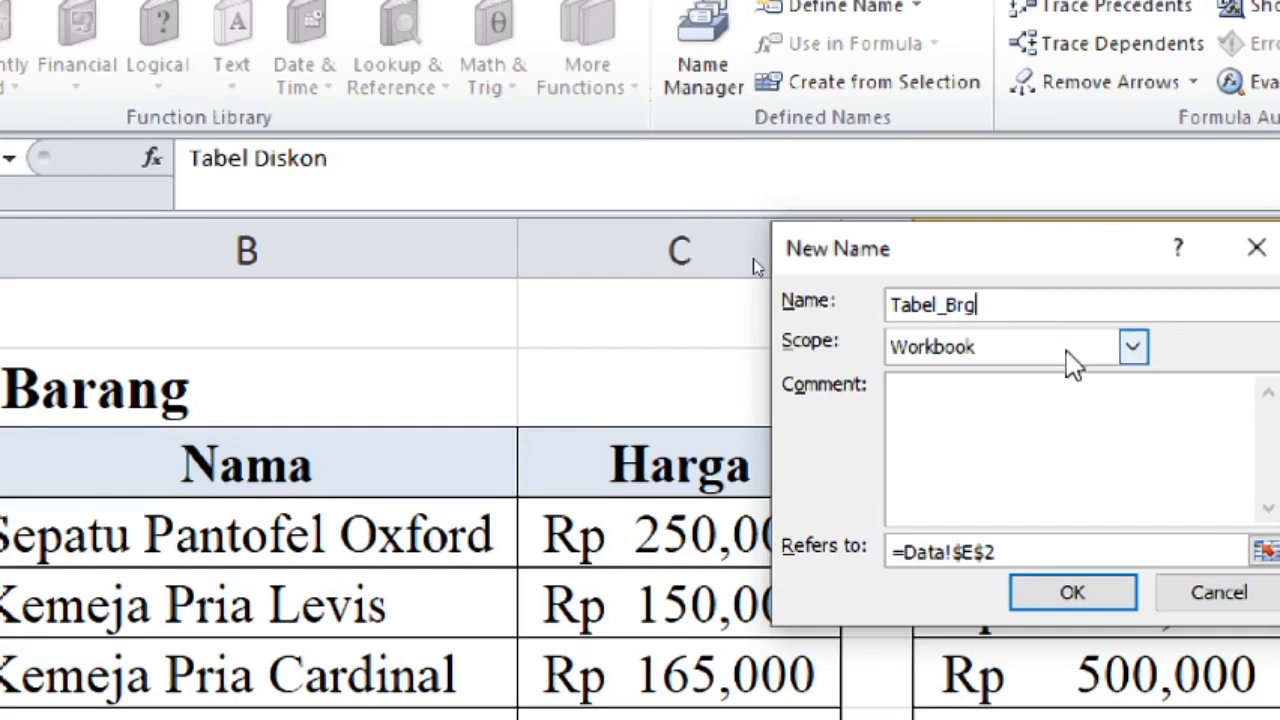
Keep the name's scope as Workbook and add the comment 'Data barang'.
click(1075, 360)
click(1040, 381)
click(997, 400)
text(Data baran)
key(BackSpace)
text(g)
key(BackSpace)
text(ng)
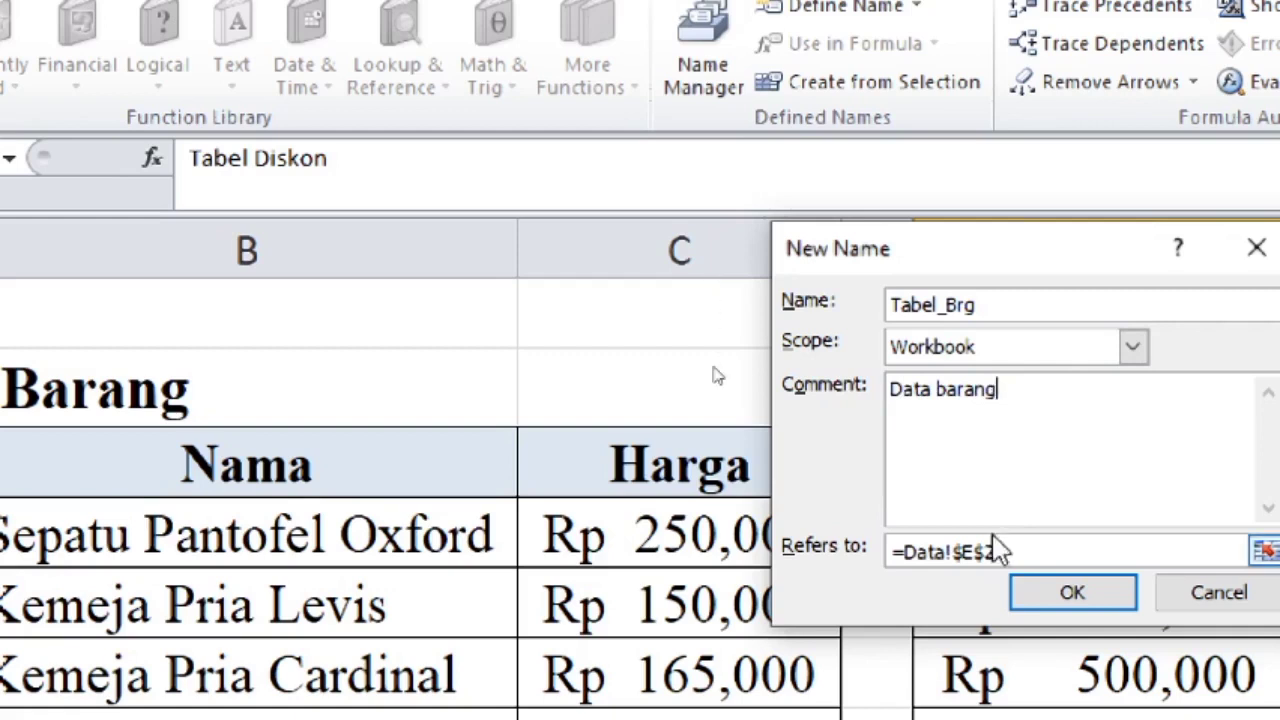
Make Tabel_Brg refer to =Data!$A$4:$C$8 and save the name.
click(862, 570)
key(BackSpace)
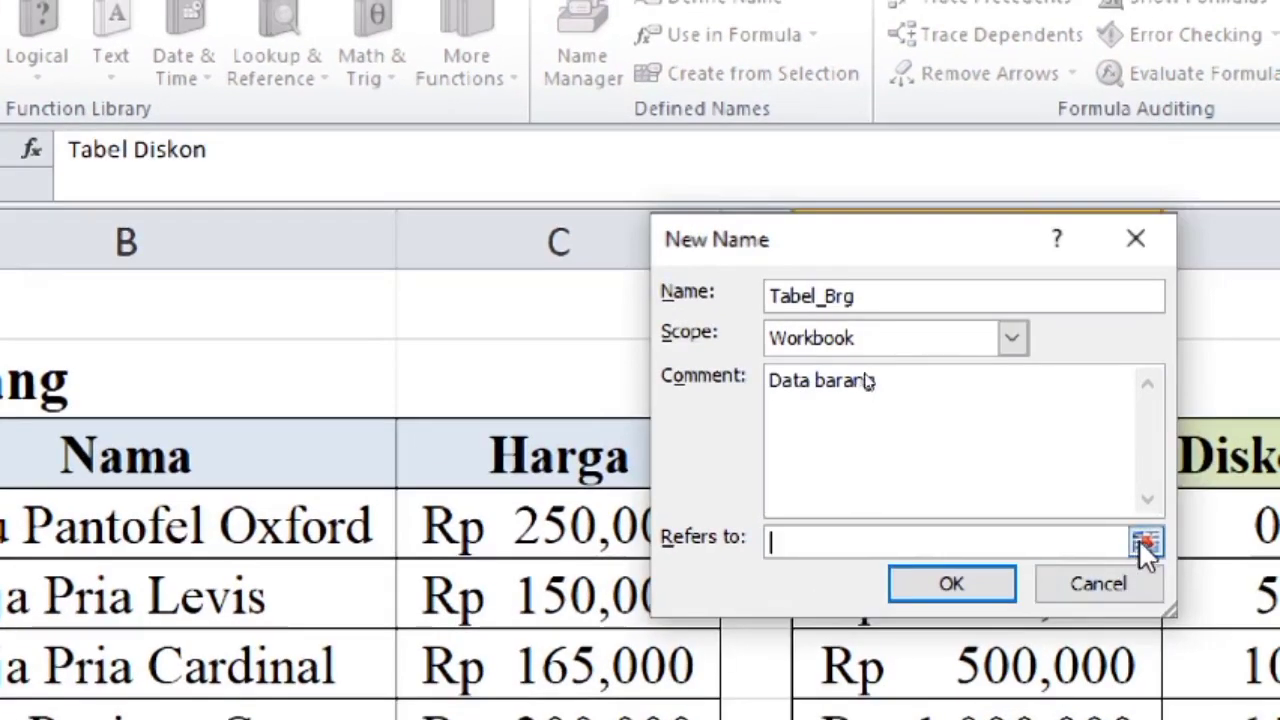
click(1145, 541)
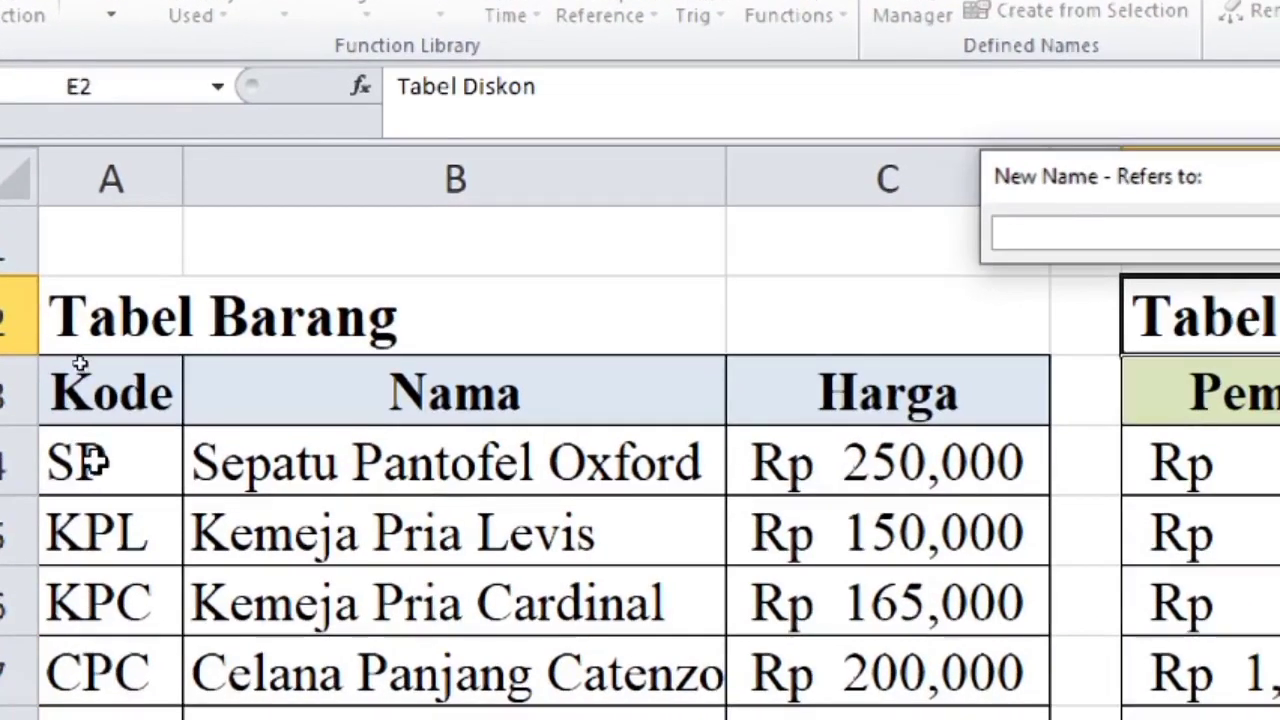
click(97, 462)
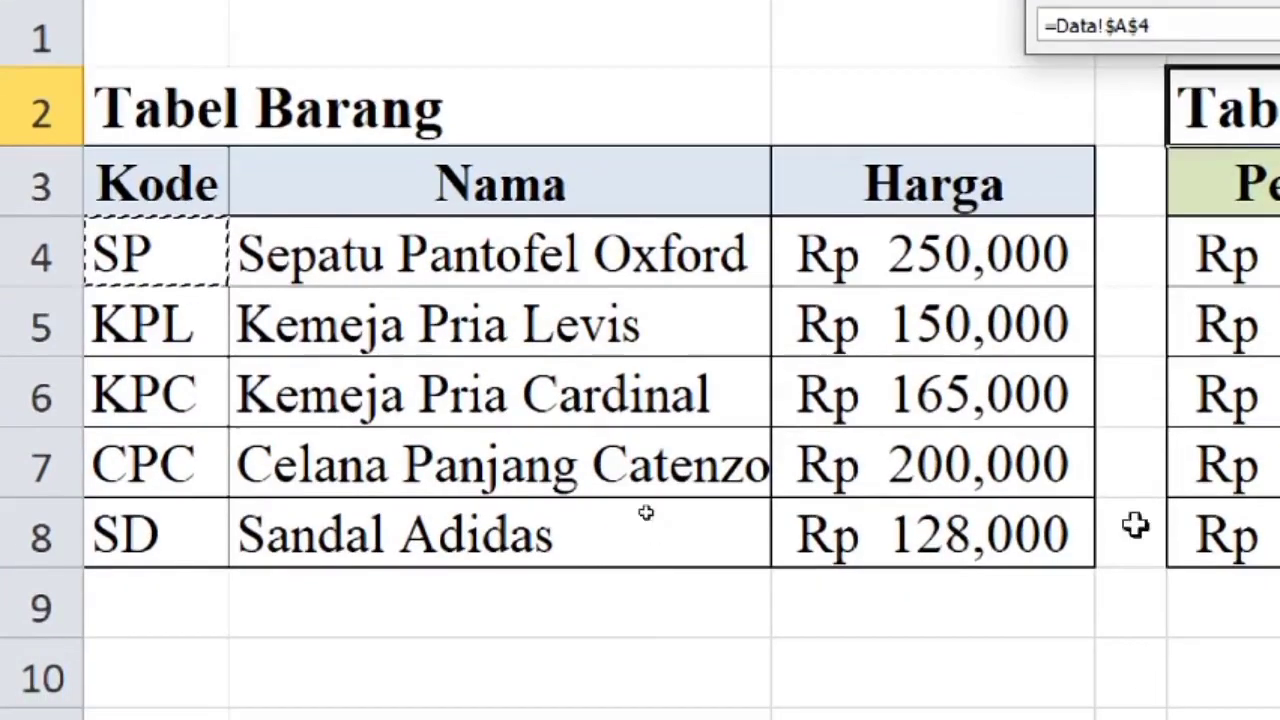
shift+click(975, 540)
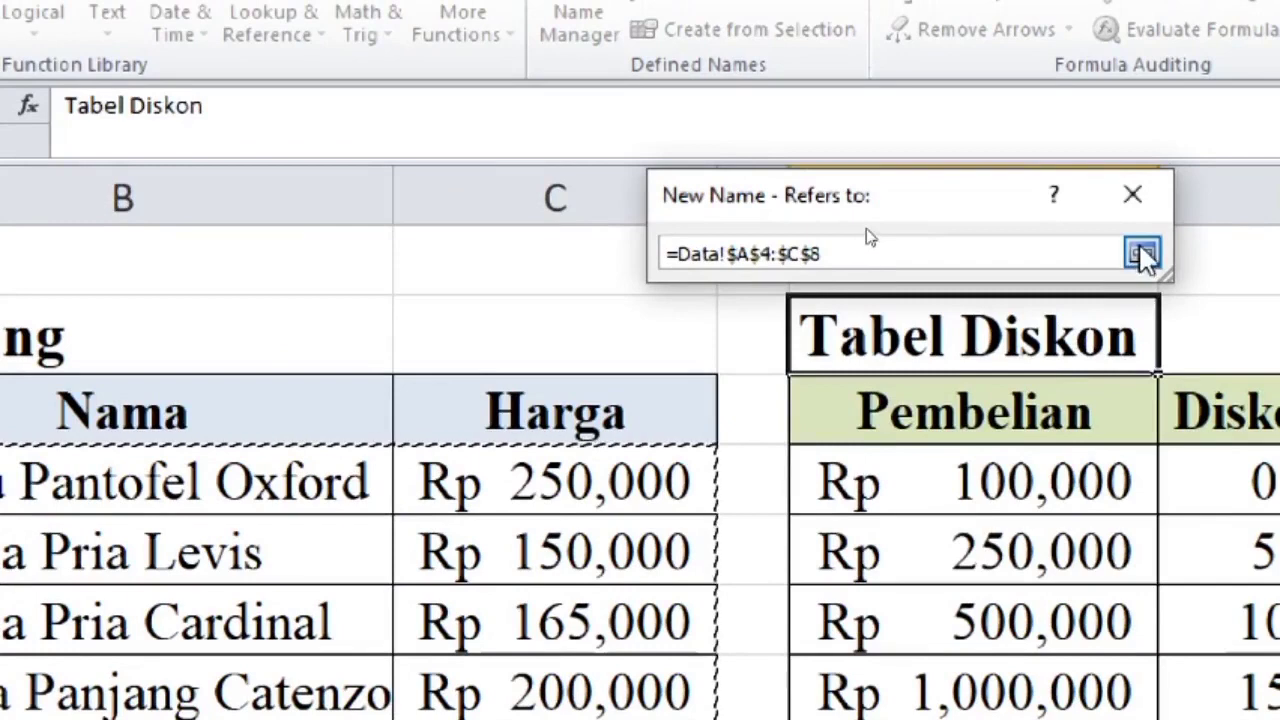
click(1143, 249)
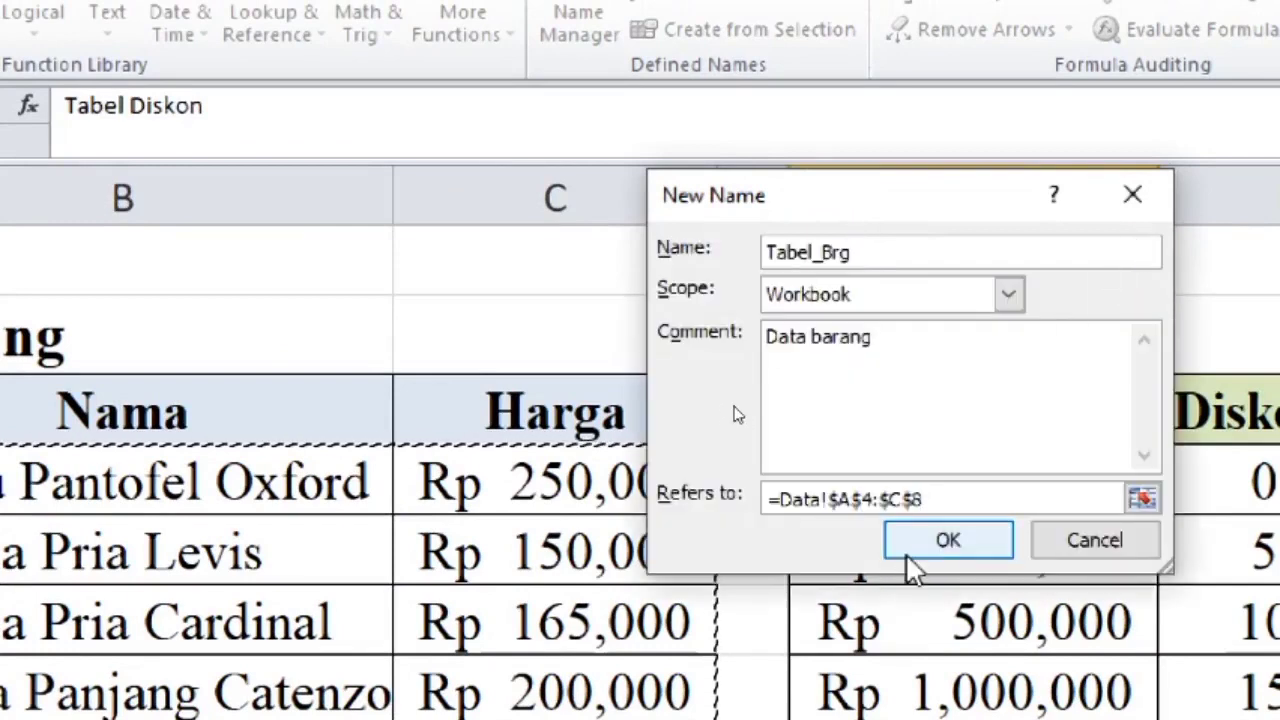
click(908, 558)
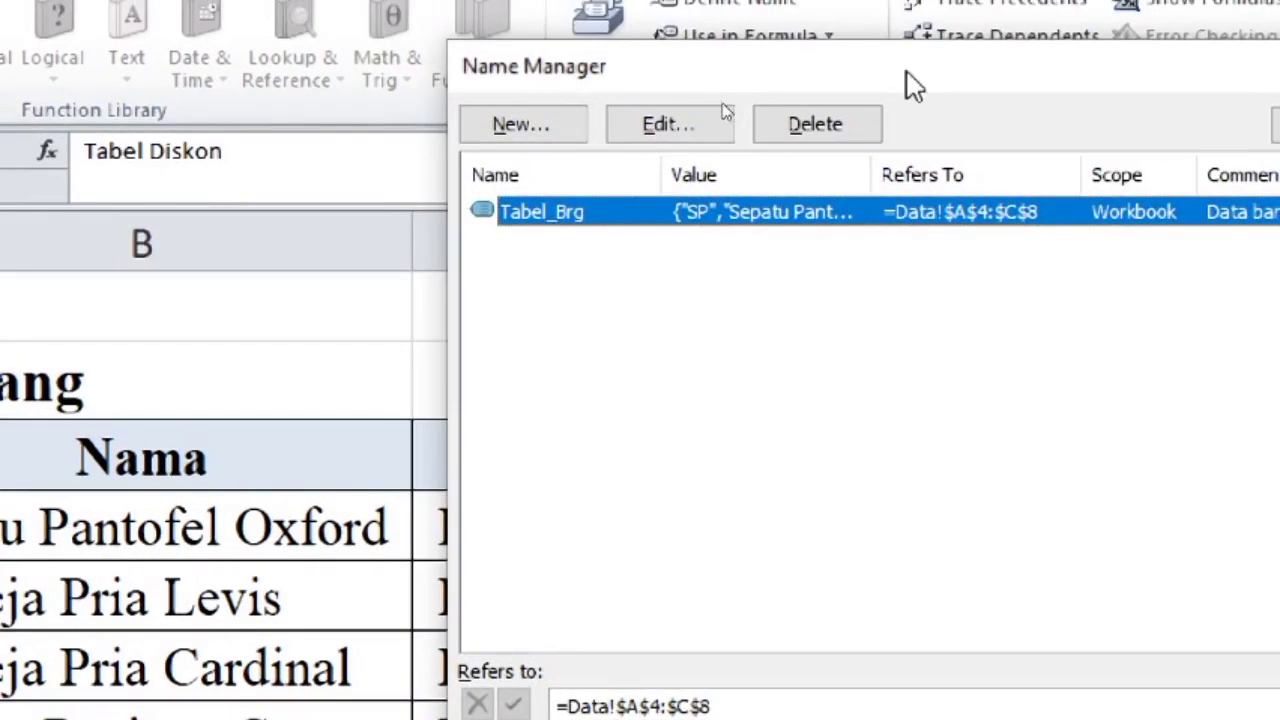
drag(906, 78, 723, 37)
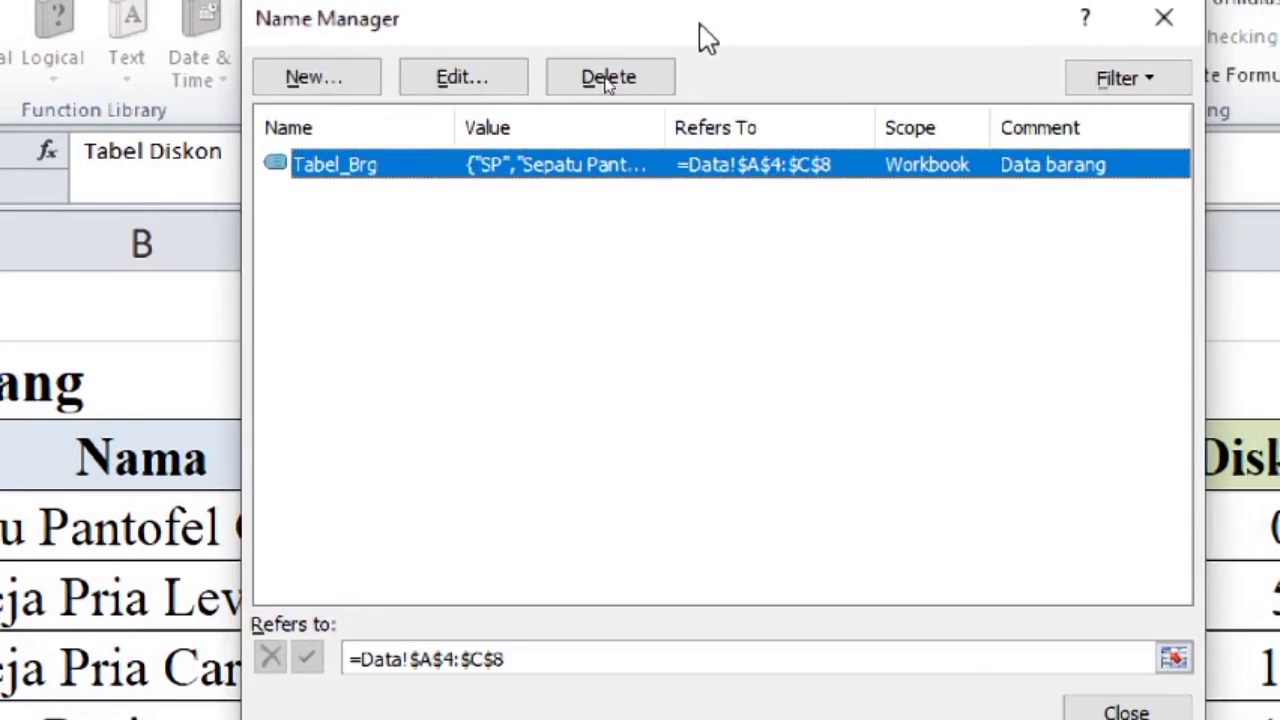
Start another new name and call it Tabel_Dis.
click(329, 78)
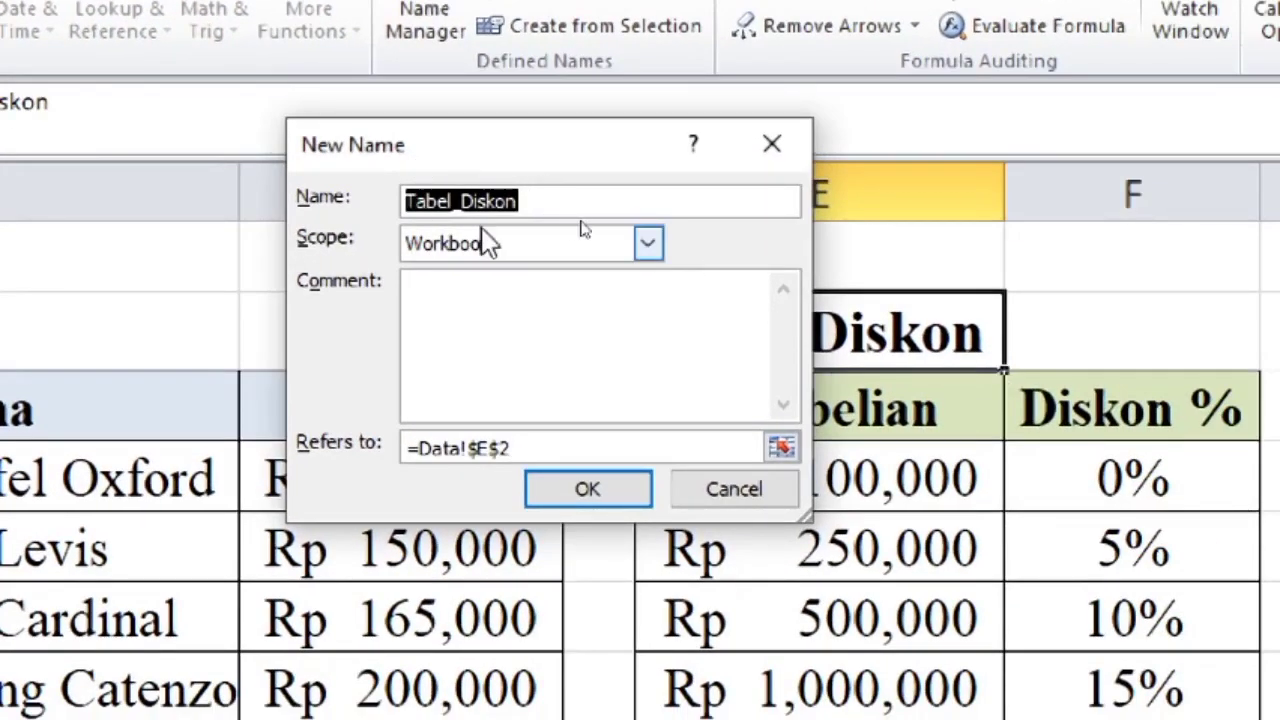
click(497, 203)
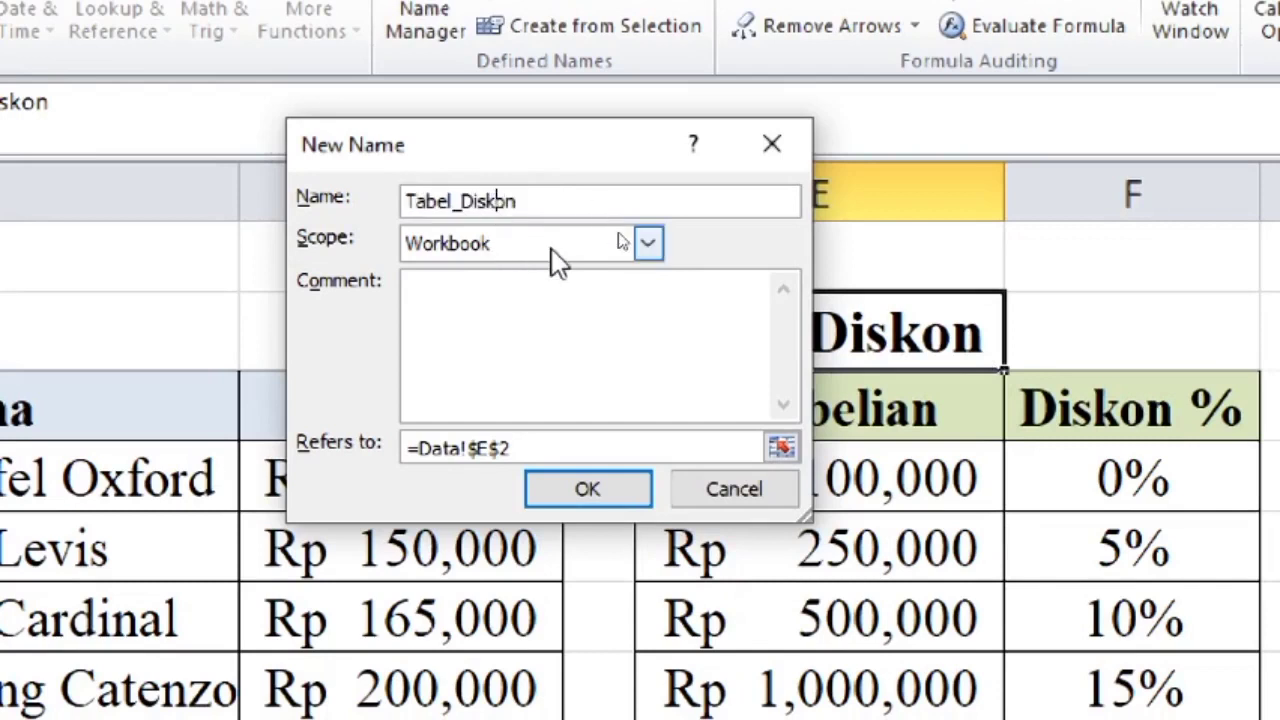
key(End)
key(BackSpace)
key(BackSpace)
key(BackSpace)
key(BackSpace)
key(BackSpace)
text(i)
key(BackSpace)
text(is)
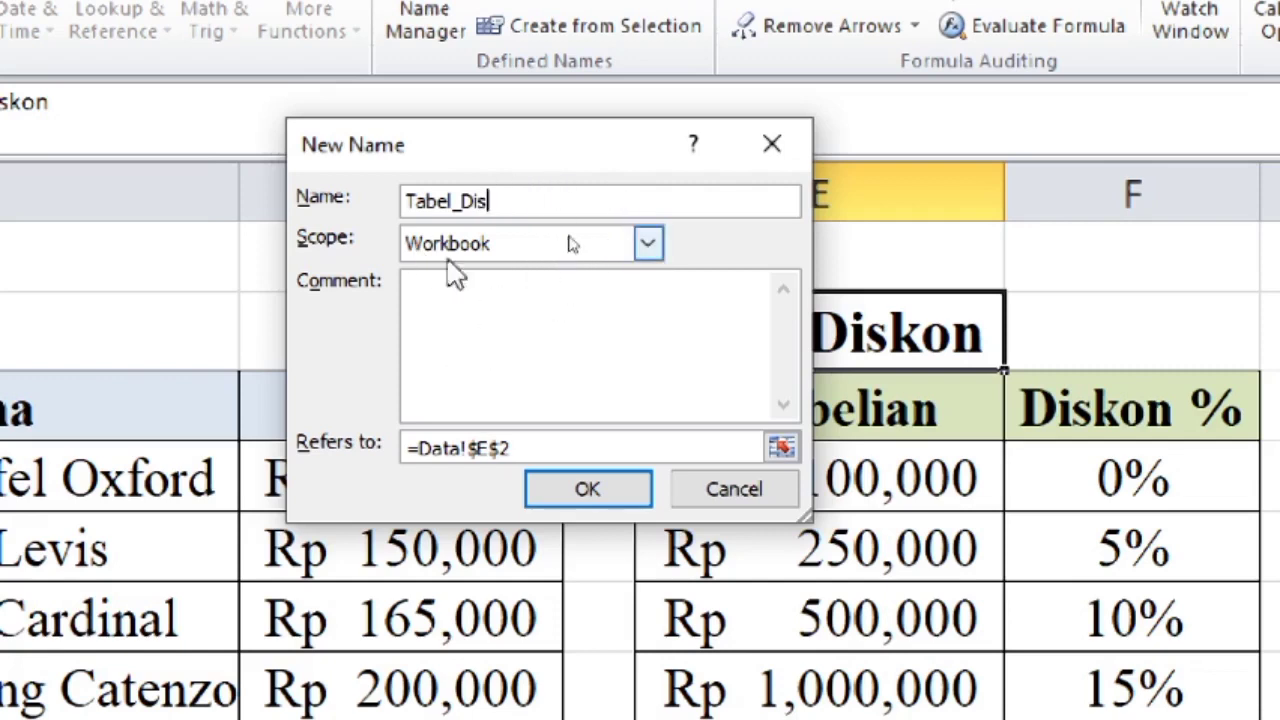
Keep Workbook scope and give Tabel_Dis the comment 'Data Diskon'.
click(648, 243)
click(650, 243)
click(519, 318)
key(BackSpace)
key(BackSpace)
text(Data Diskon)
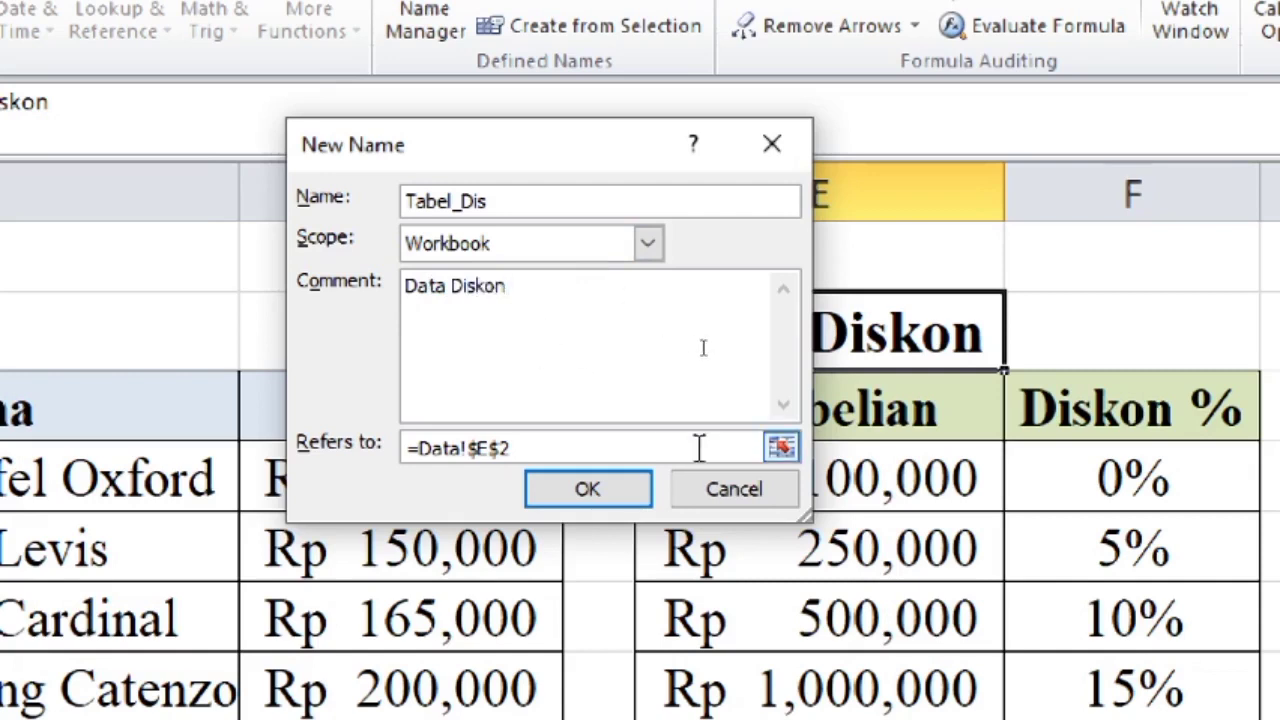
Point Tabel_Dis to =Data!$E$4:$F$8, save it, and close Name Manager.
click(778, 446)
click(772, 458)
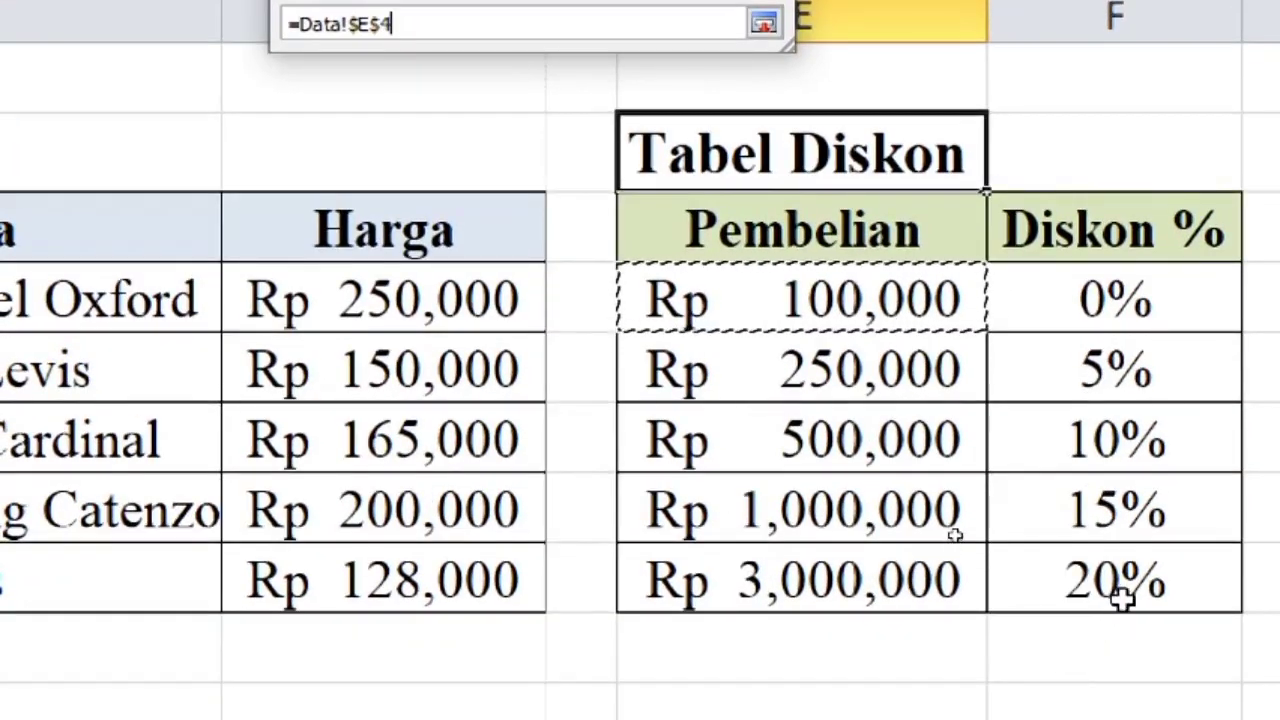
shift+click(1125, 592)
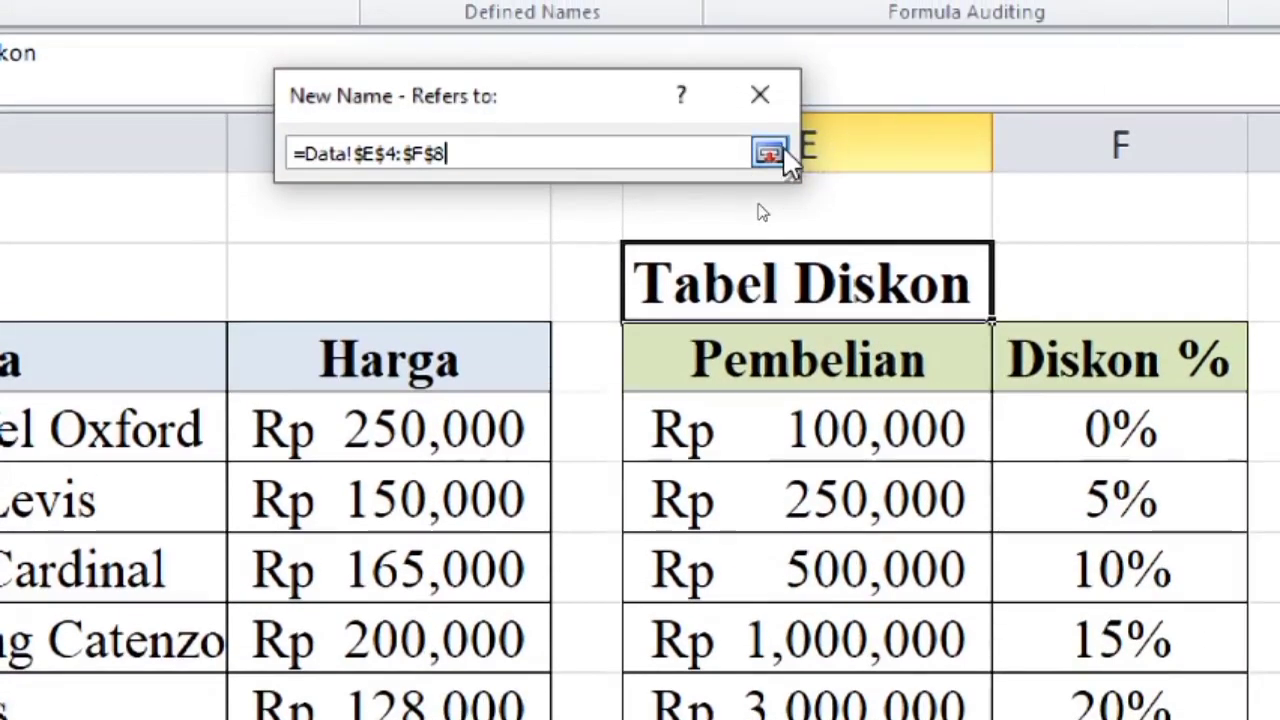
click(771, 153)
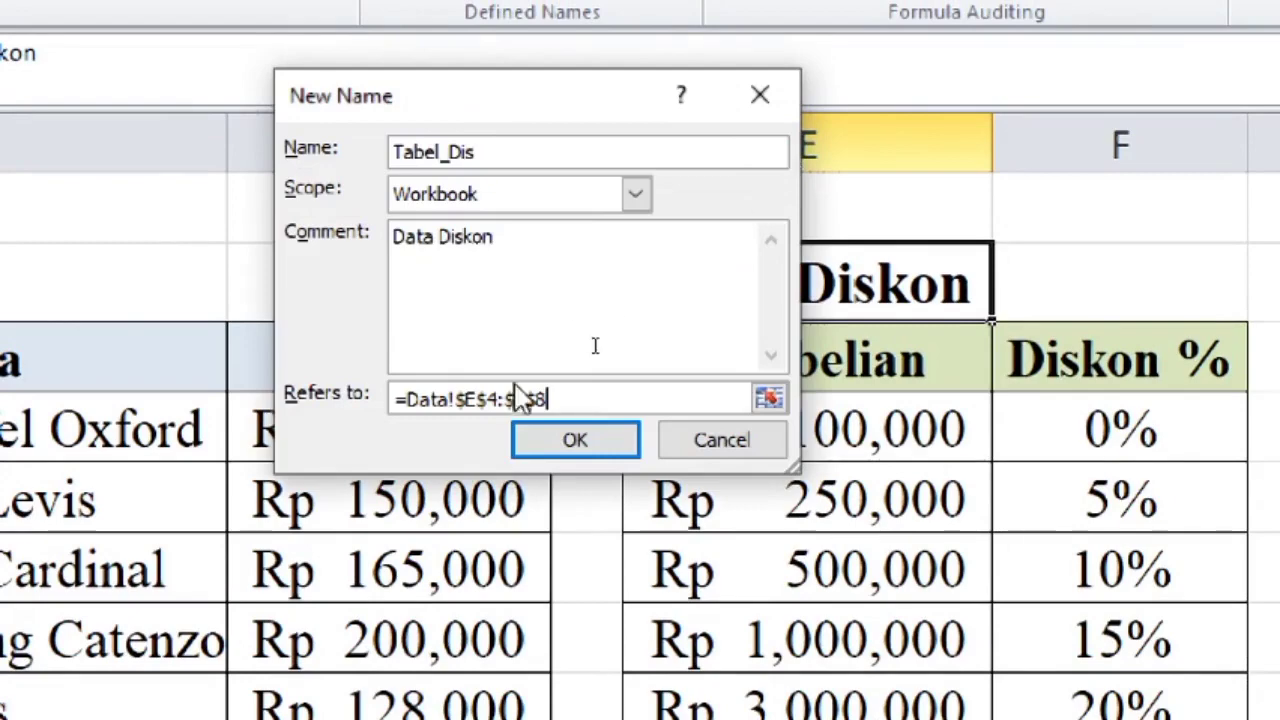
click(550, 440)
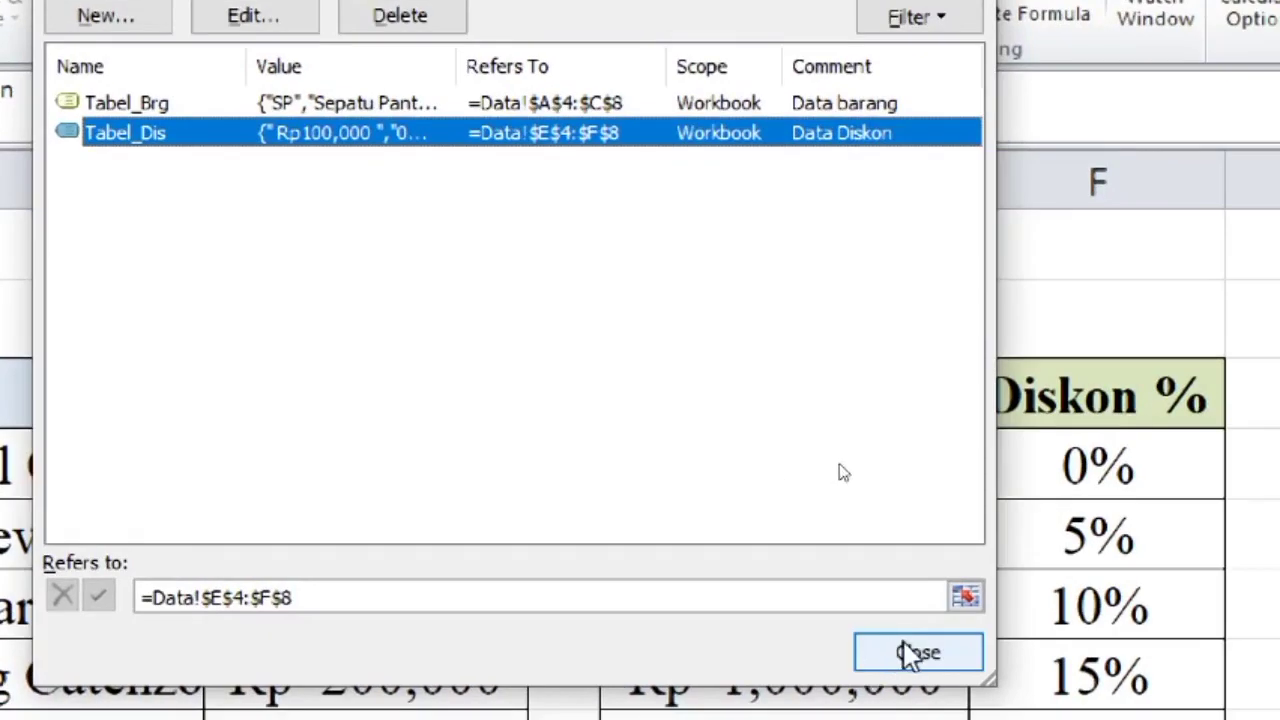
click(905, 652)
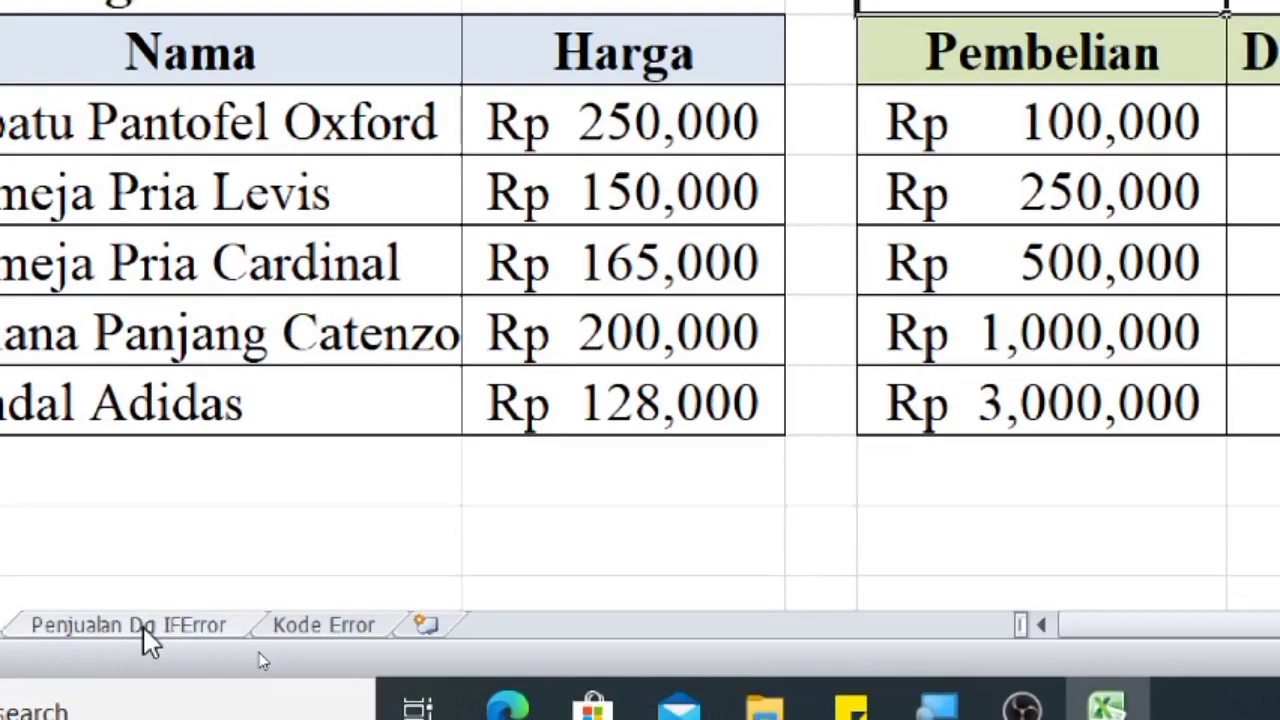
On the Penjualan Dg IFError sheet, start =IFERROR(VLOOKUP(B4 in cell C4.
click(143, 627)
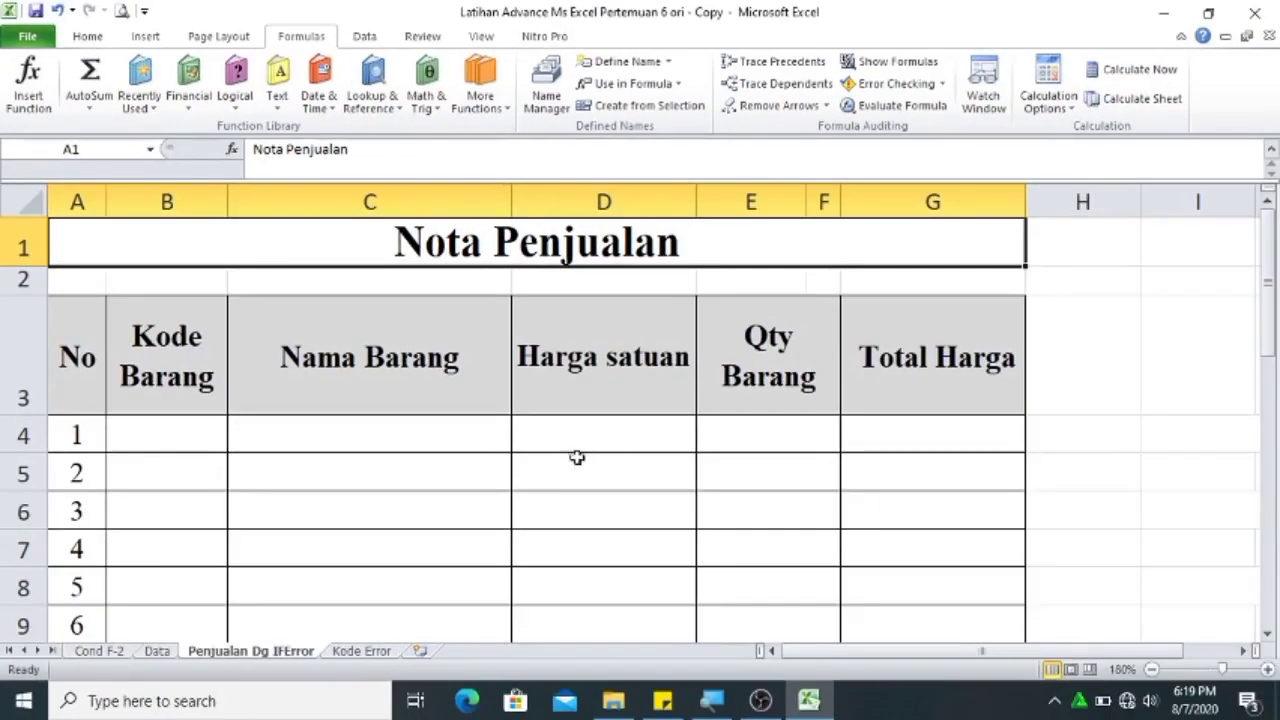
click(455, 440)
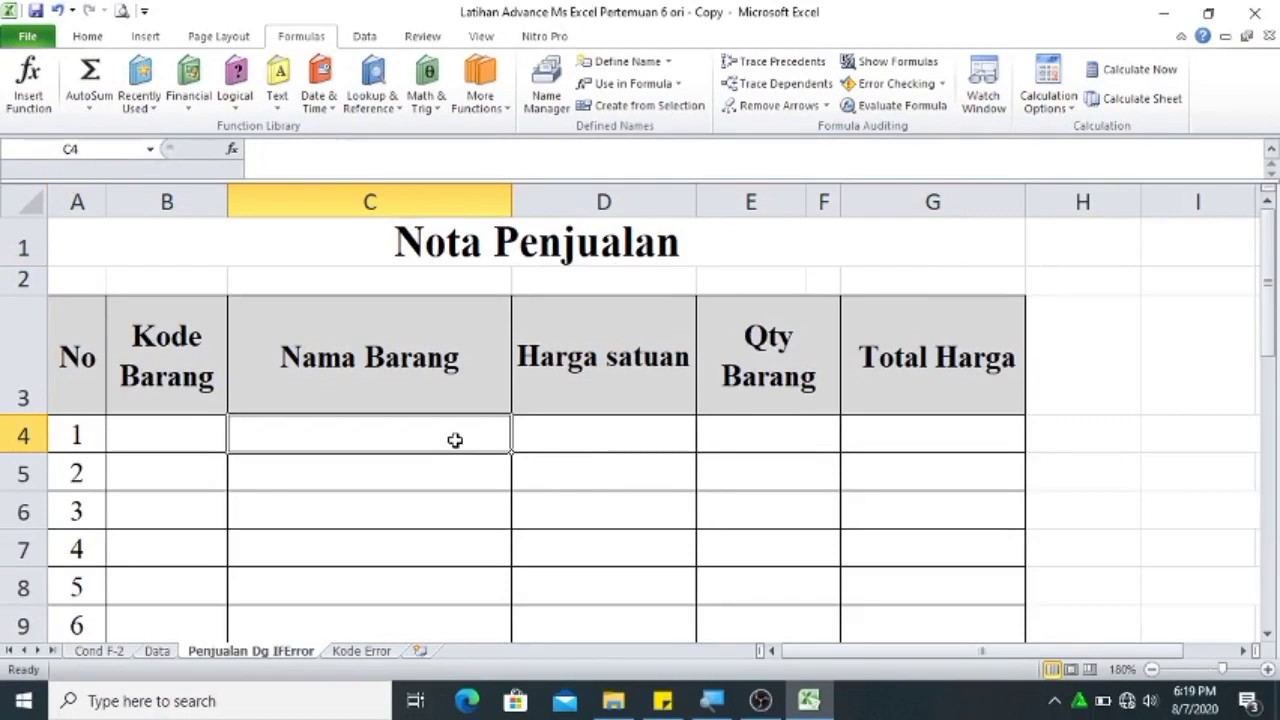
text(=)
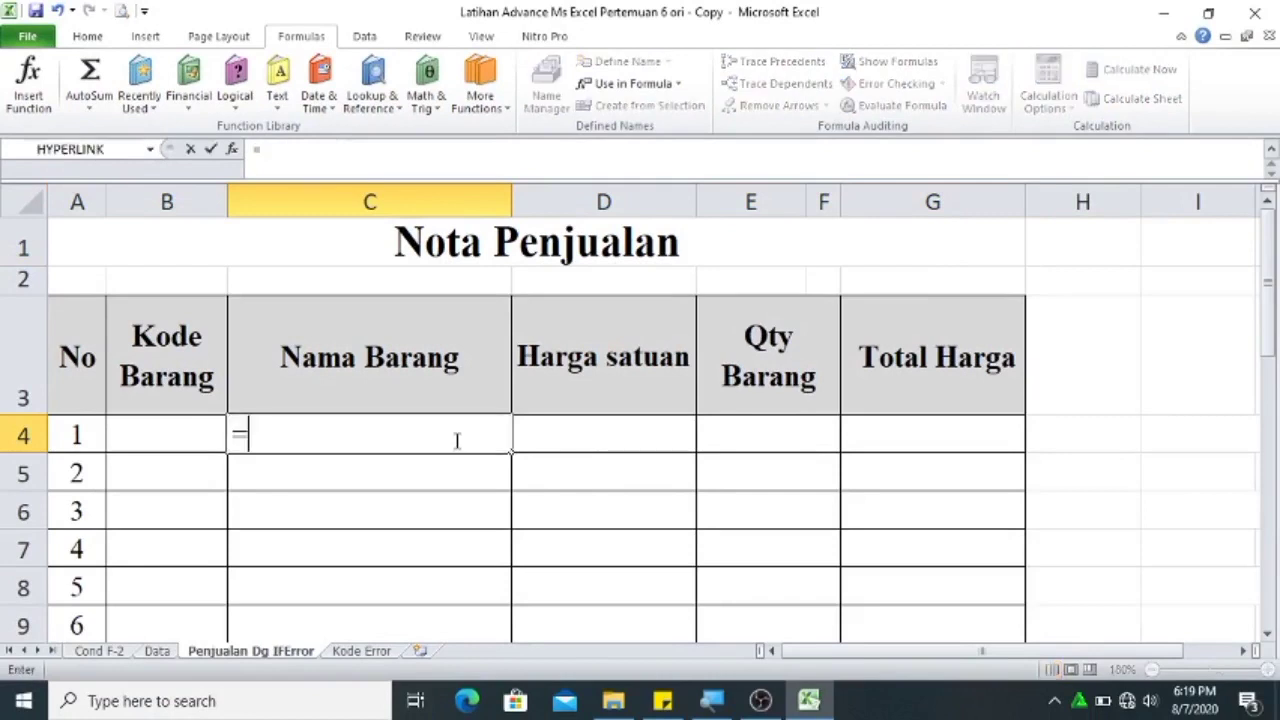
text(if)
key(Down)
key(Tab)
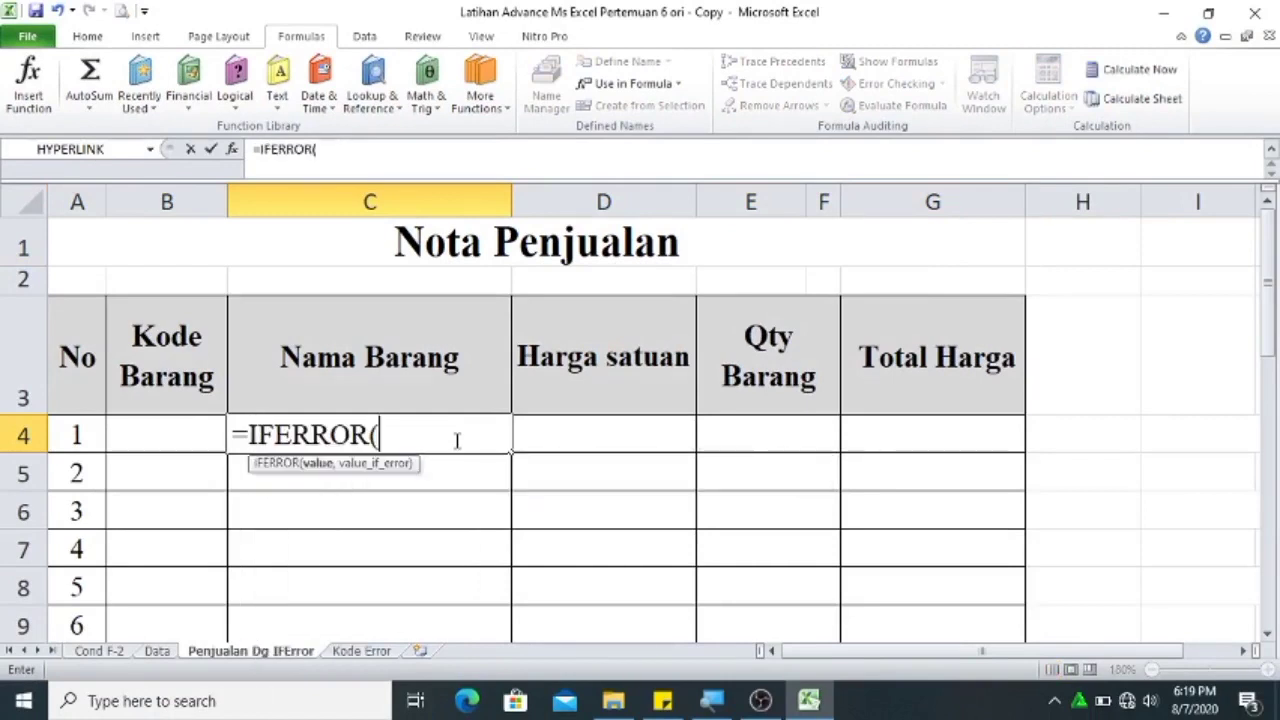
text(vlo)
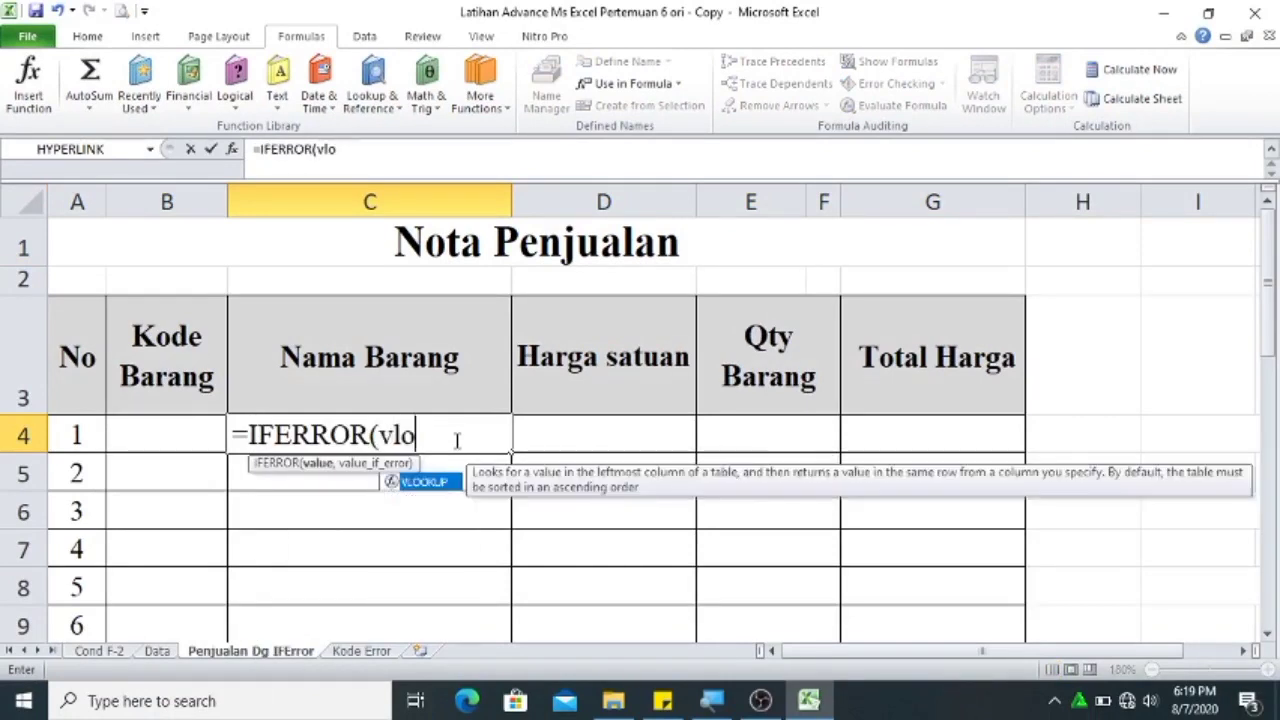
key(Tab)
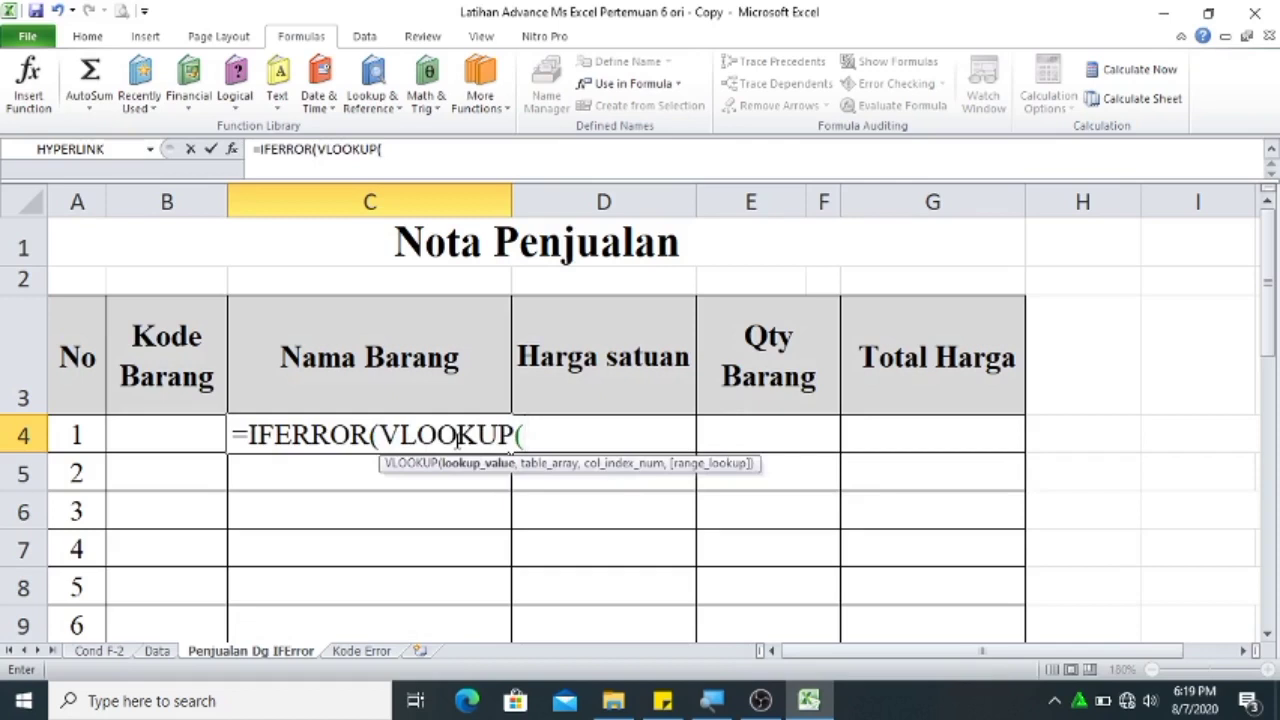
click(208, 437)
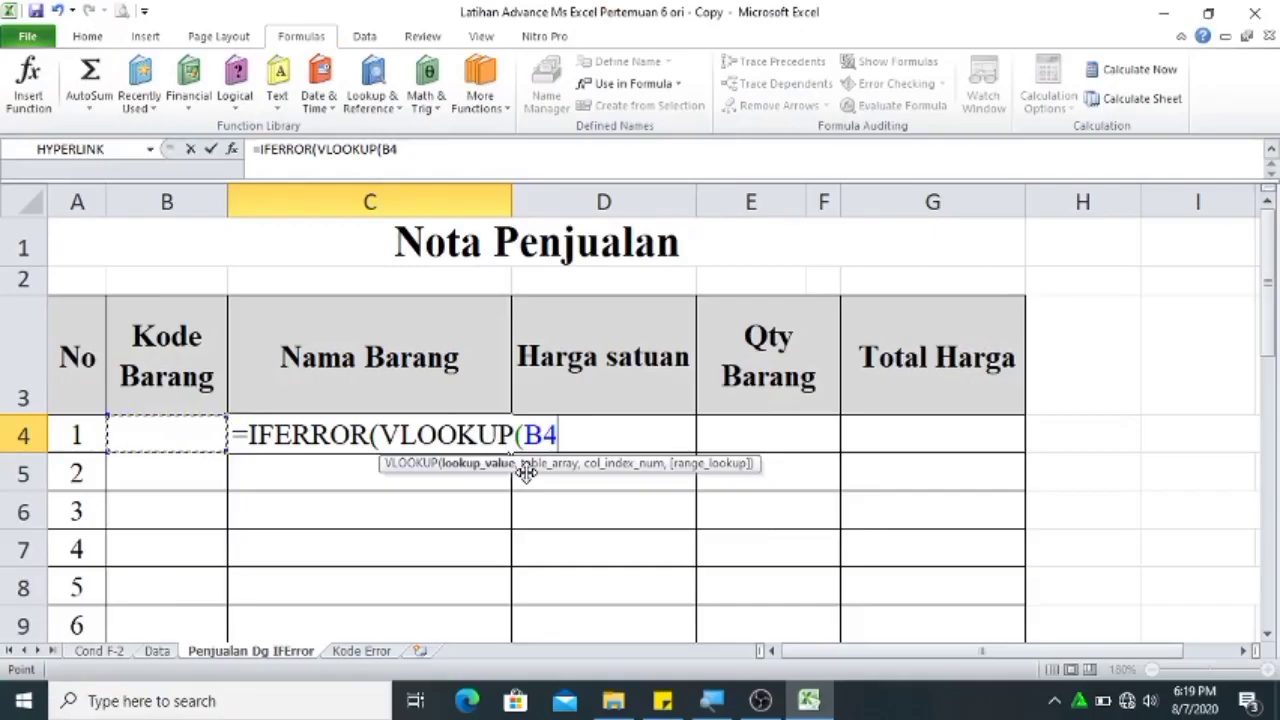
Finish C4 as =IFERROR(VLOOKUP(B4,Tabel_Brg,2,FALSE),"") and accept Excel's correction.
text(,)
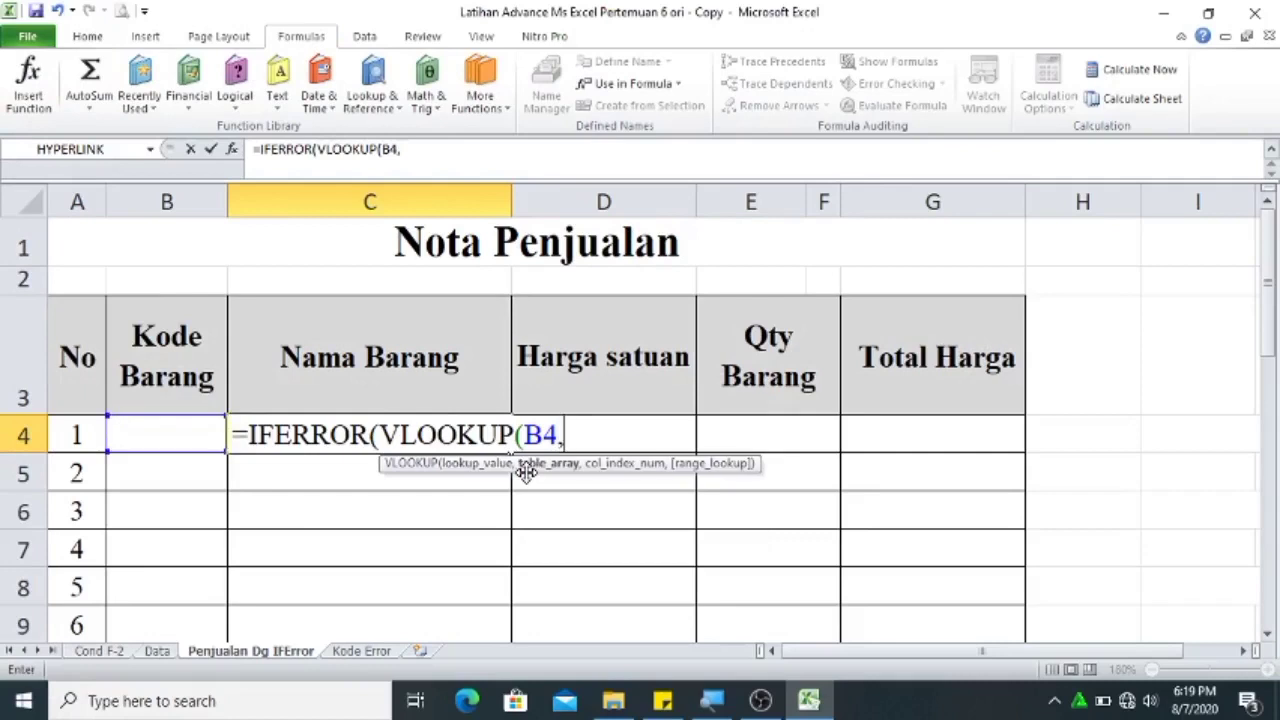
text(T)
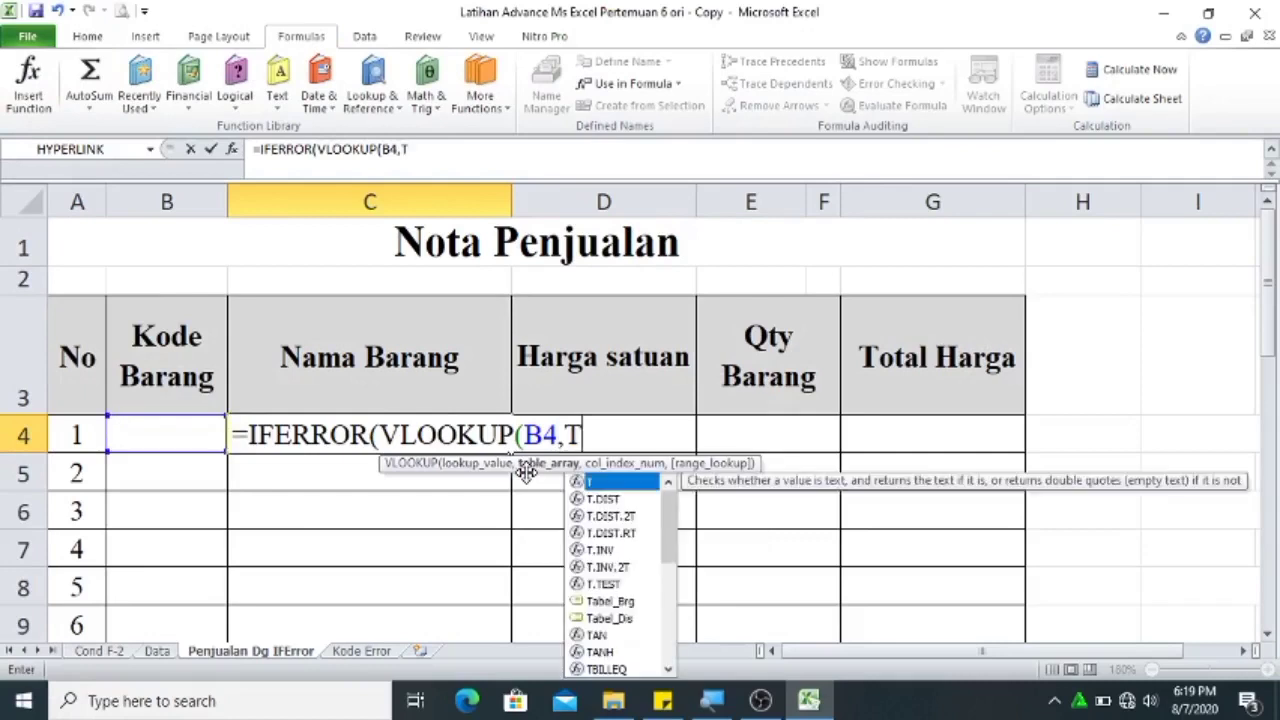
text(a)
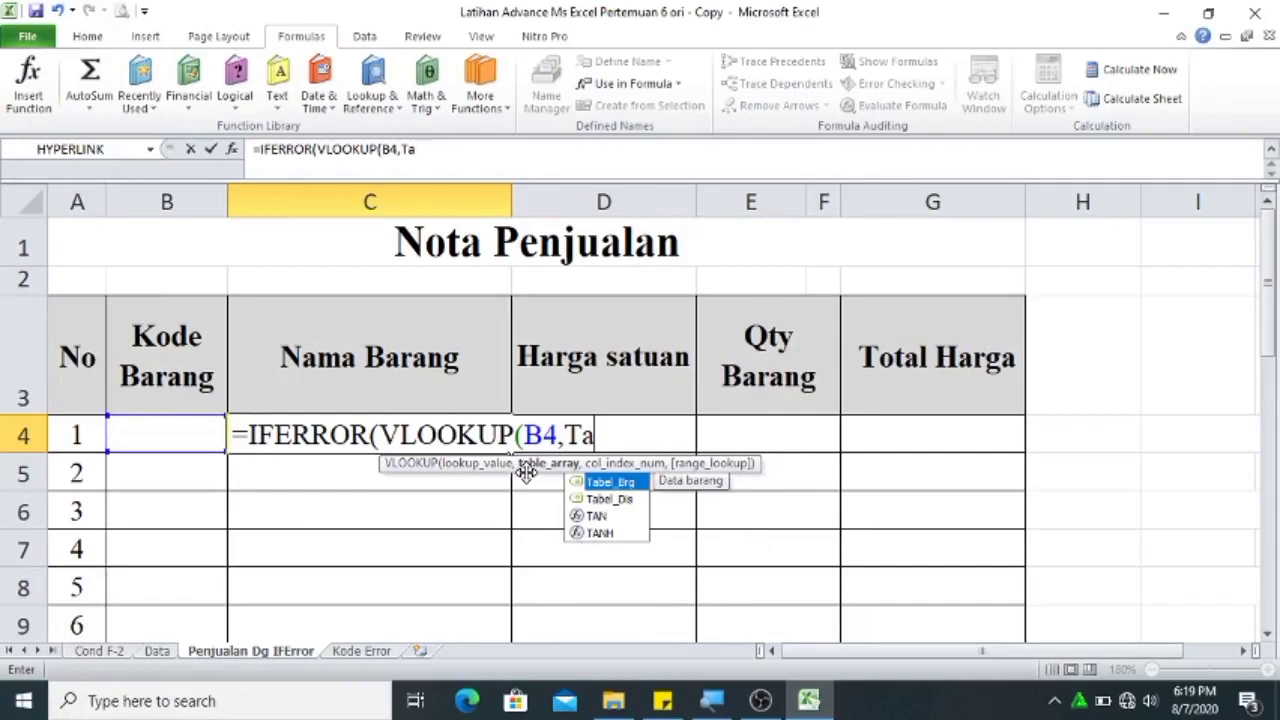
key(Tab)
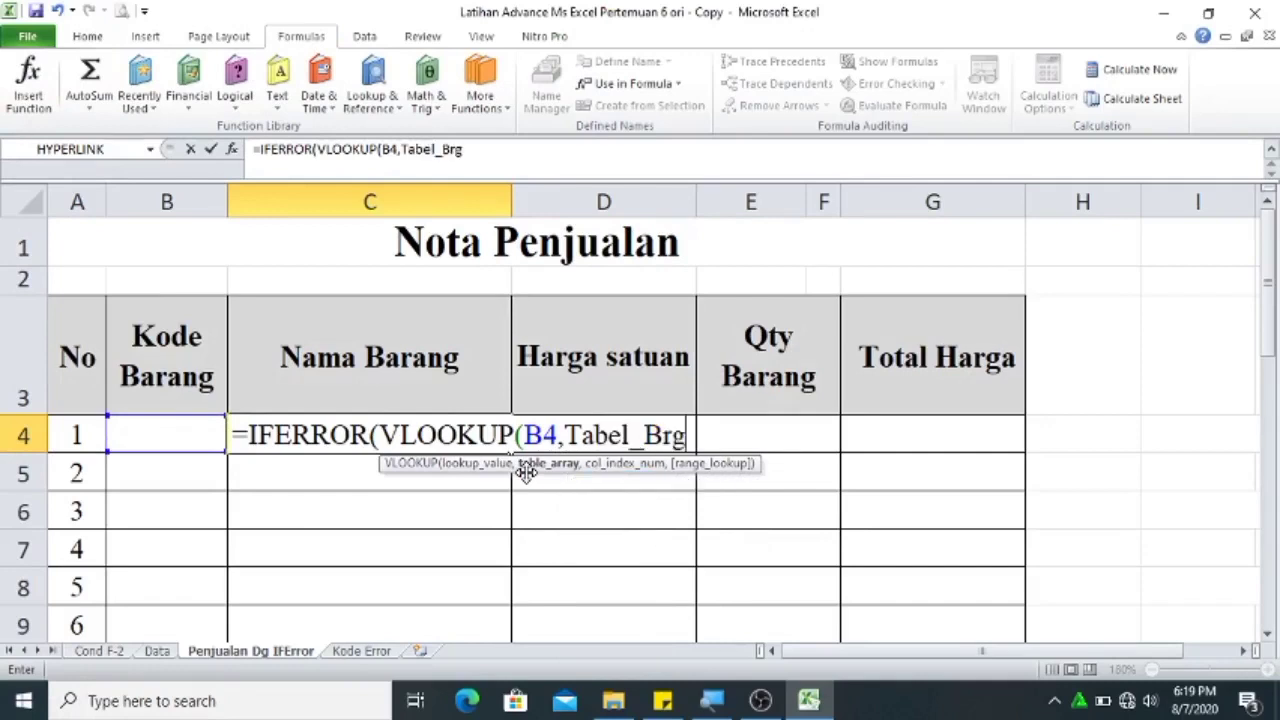
text(,)
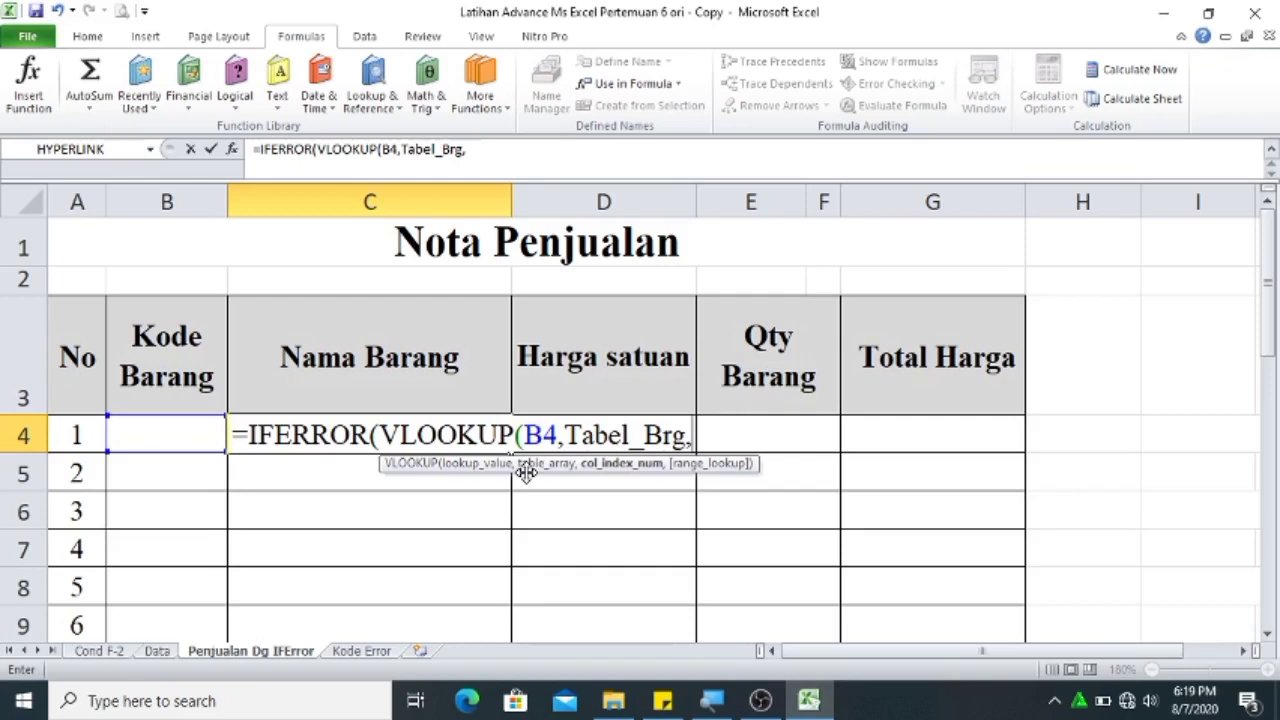
text(2)
text(,)
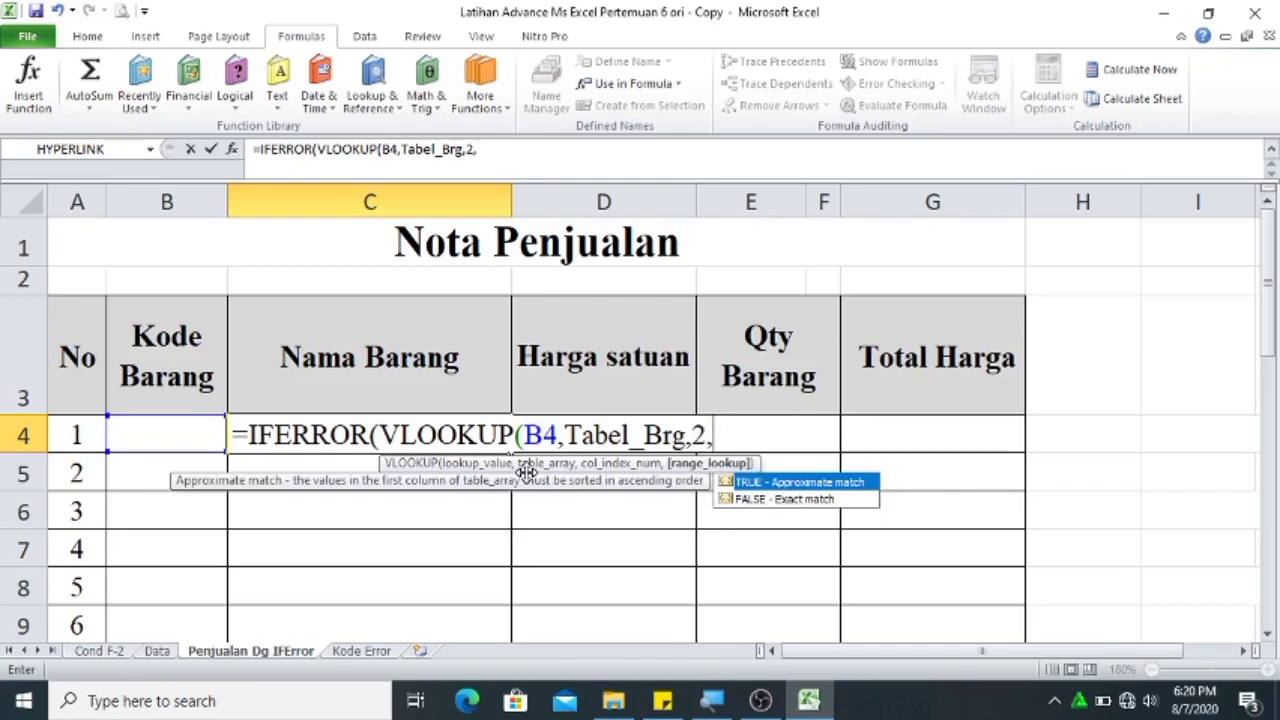
key(Down)
key(Tab)
text(),)
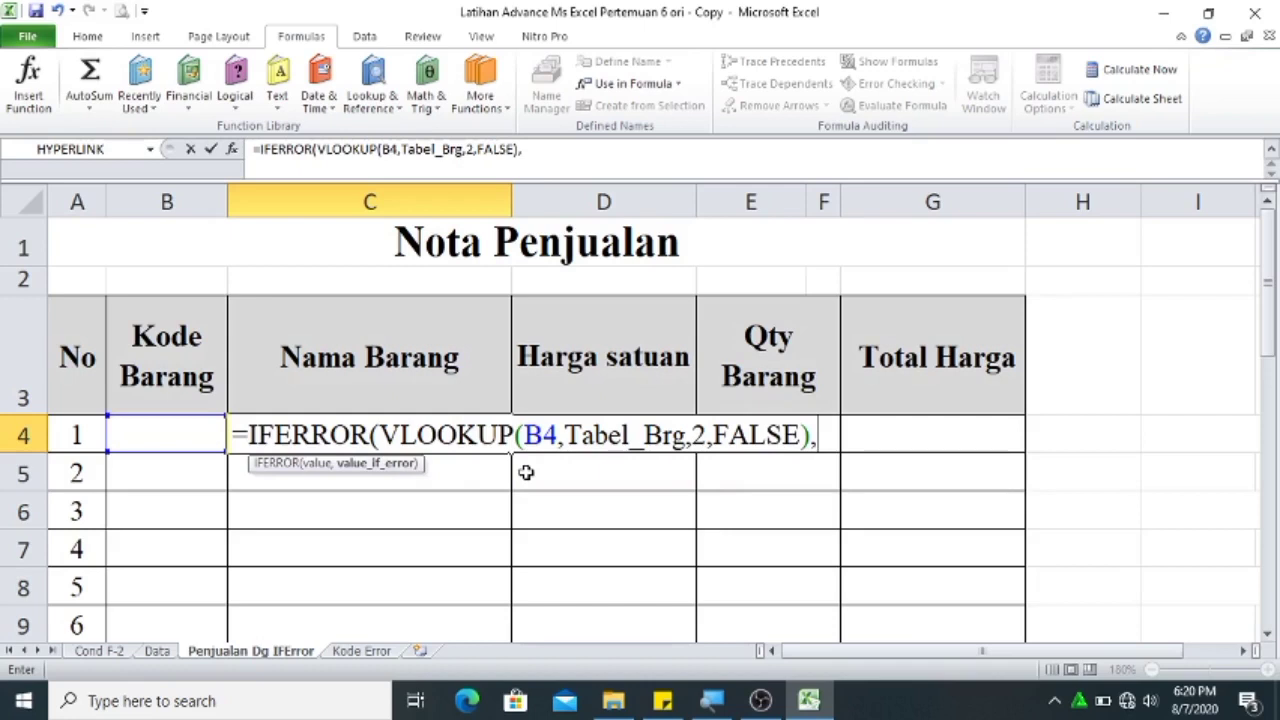
text("")
key(Return)
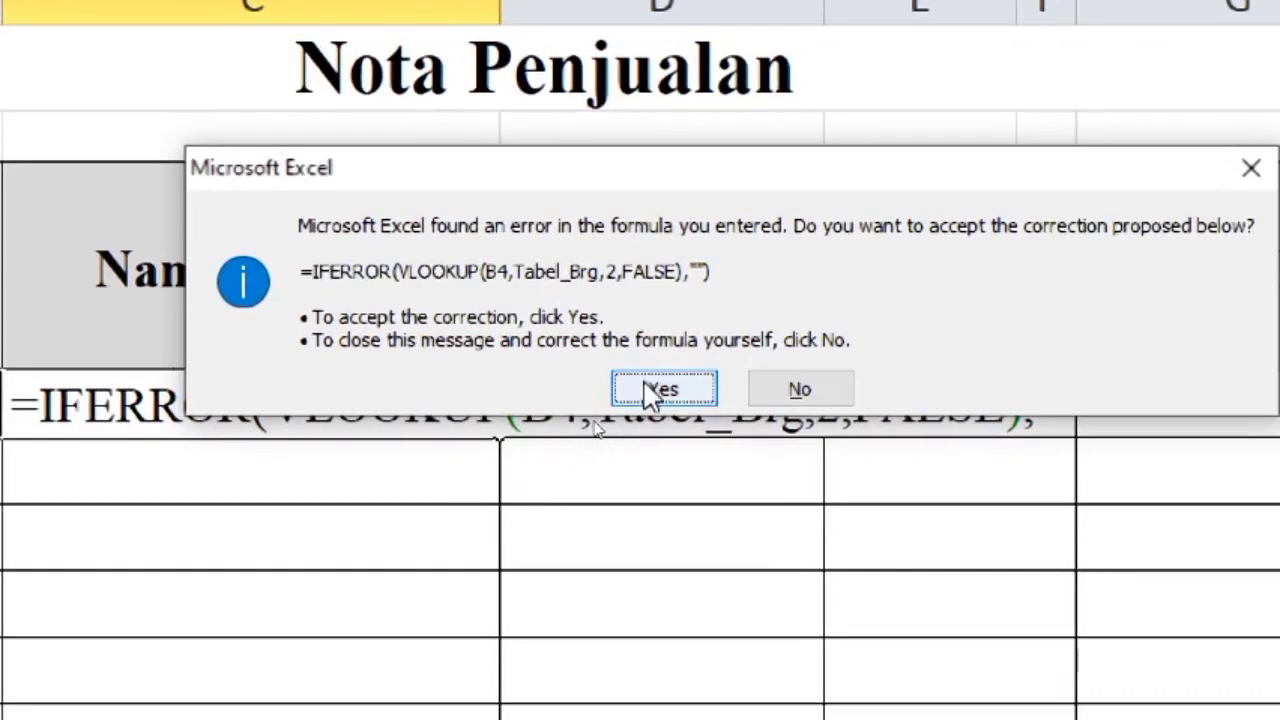
click(655, 391)
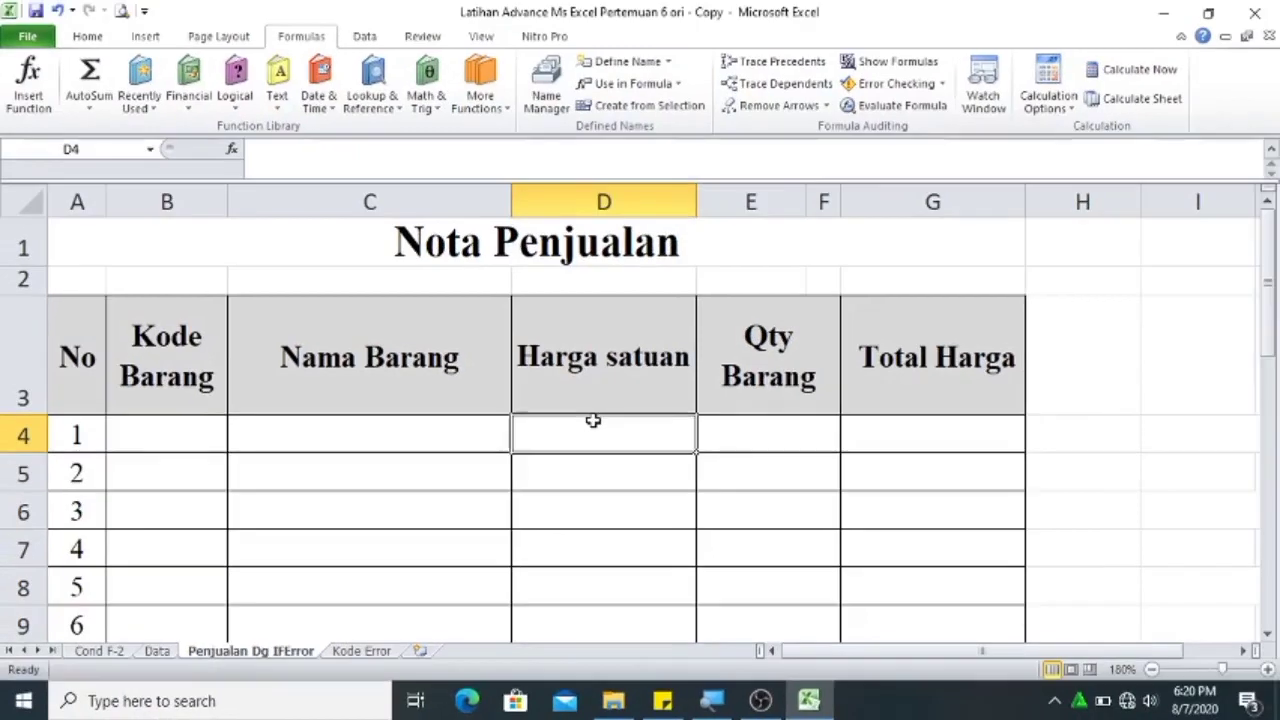
key(Left)
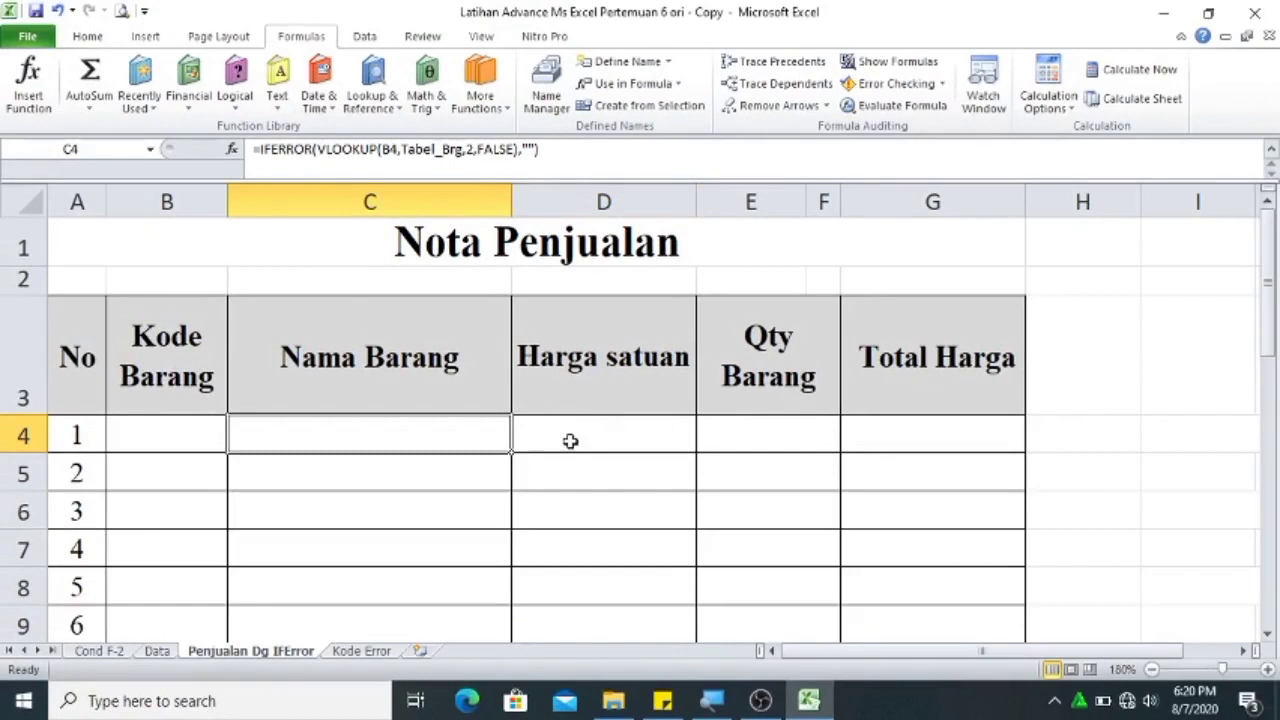
In D4, type =IFERROR(VLOOKUP(B4,Tabel_Brg,3,FALSE for the unit price lookup.
click(570, 441)
text(=)
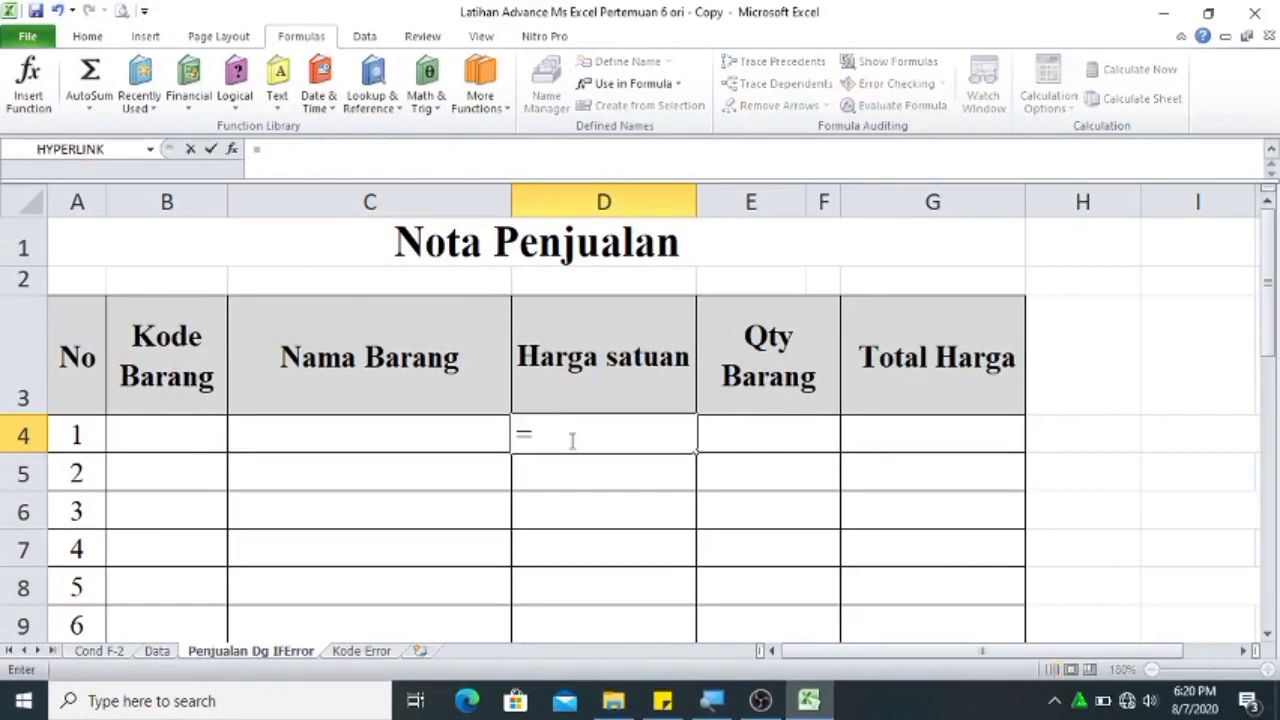
text(if)
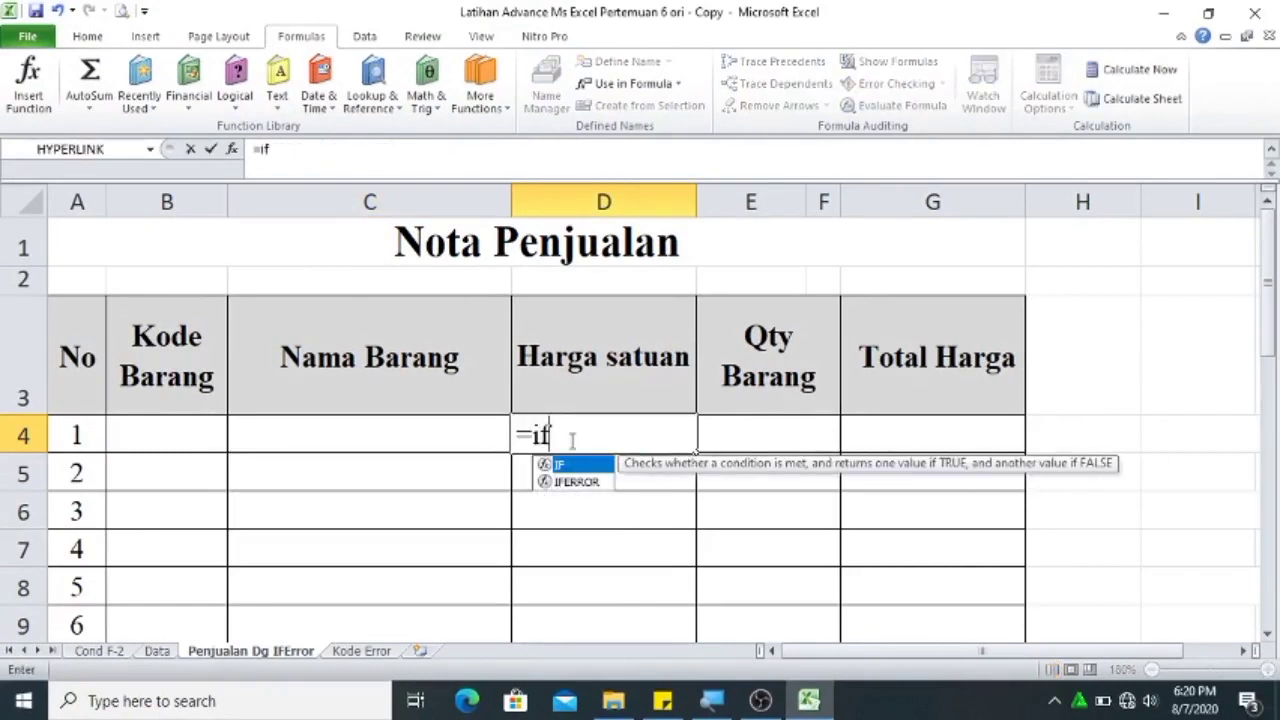
key(Down)
key(Tab)
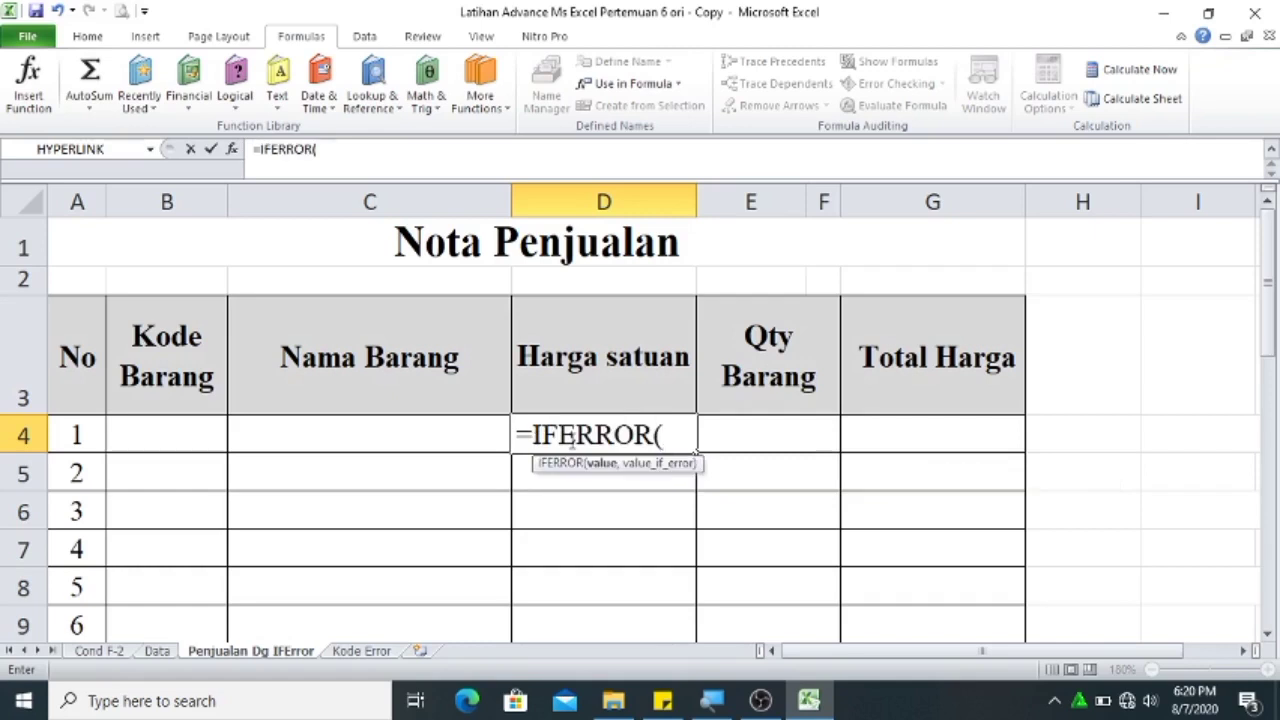
text(vl)
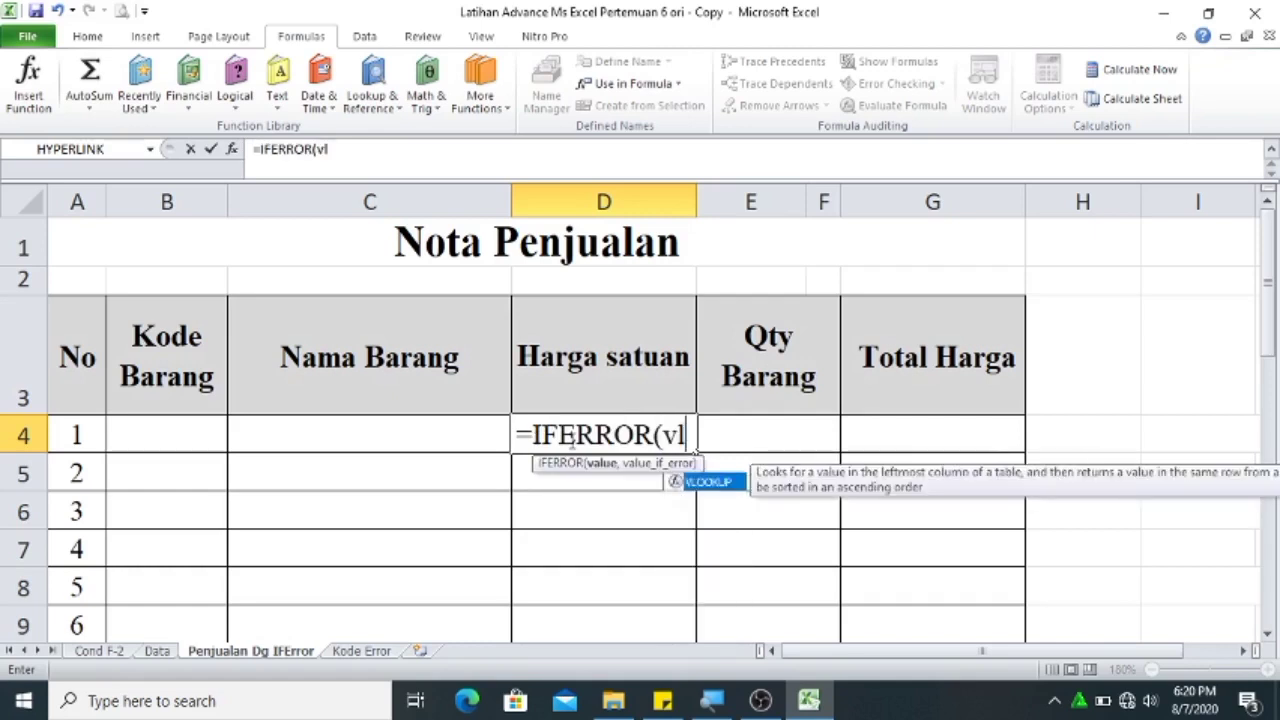
key(Tab)
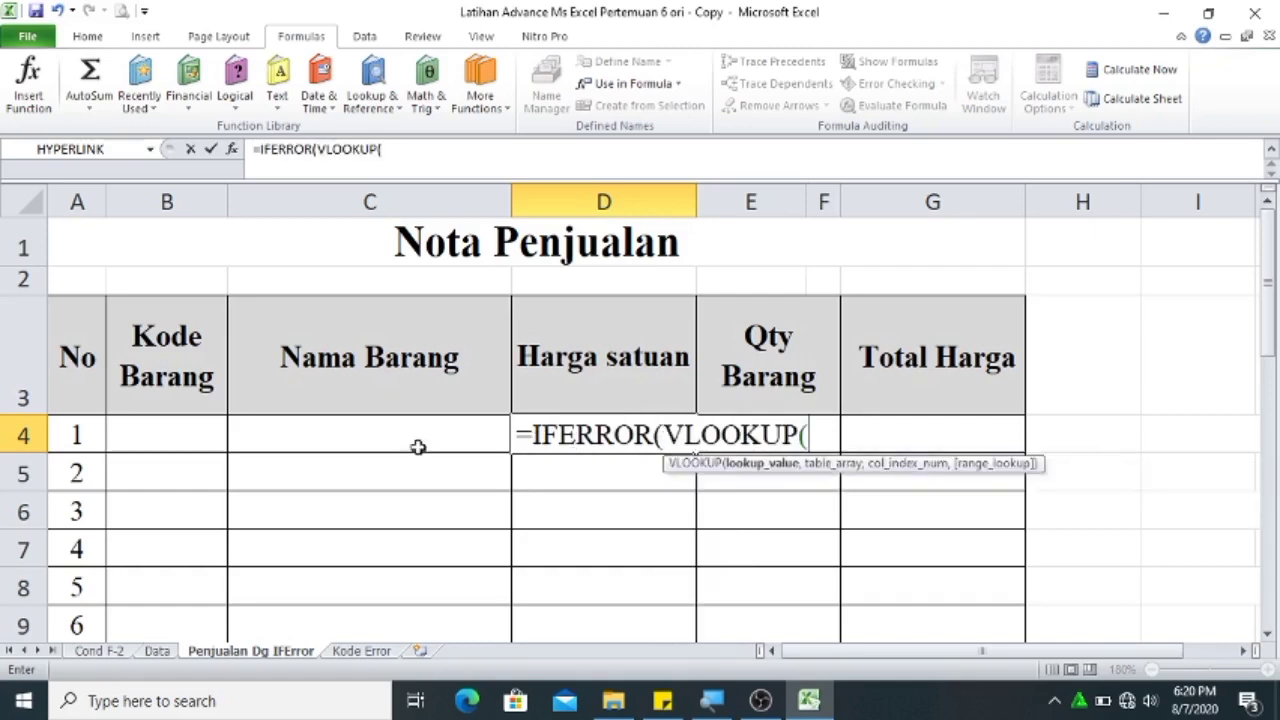
click(138, 429)
text(,)
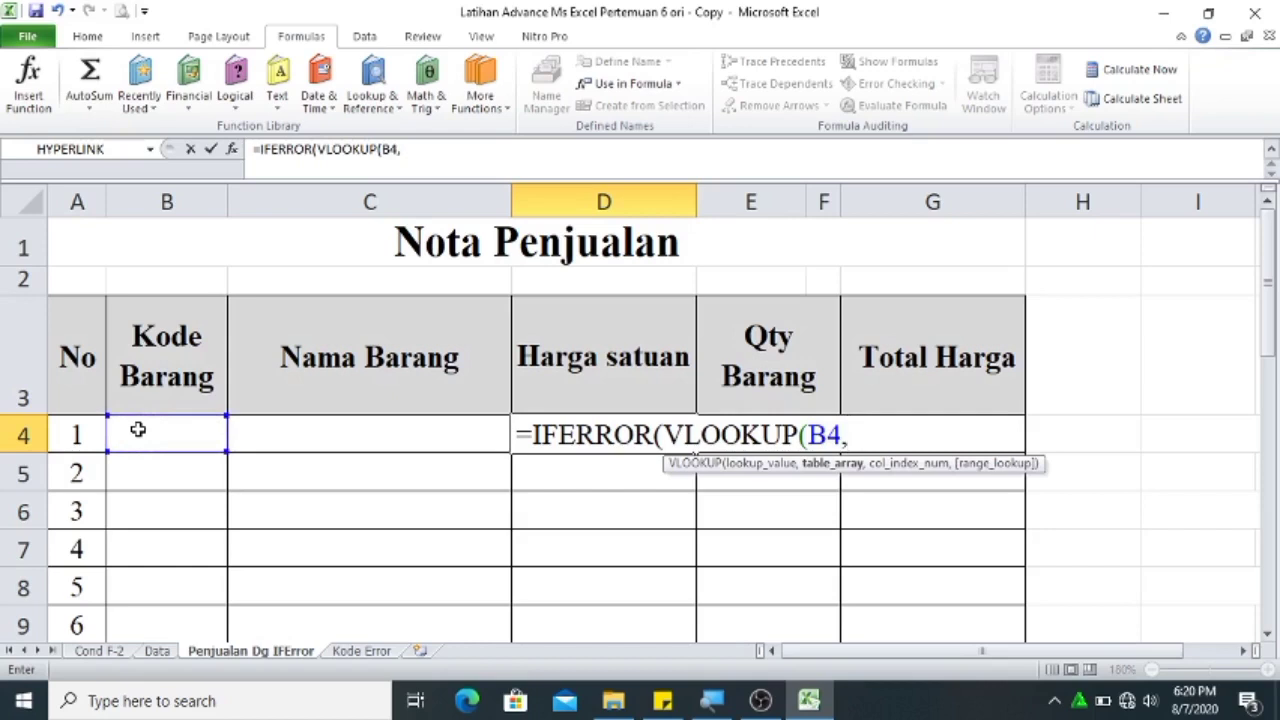
text(ta)
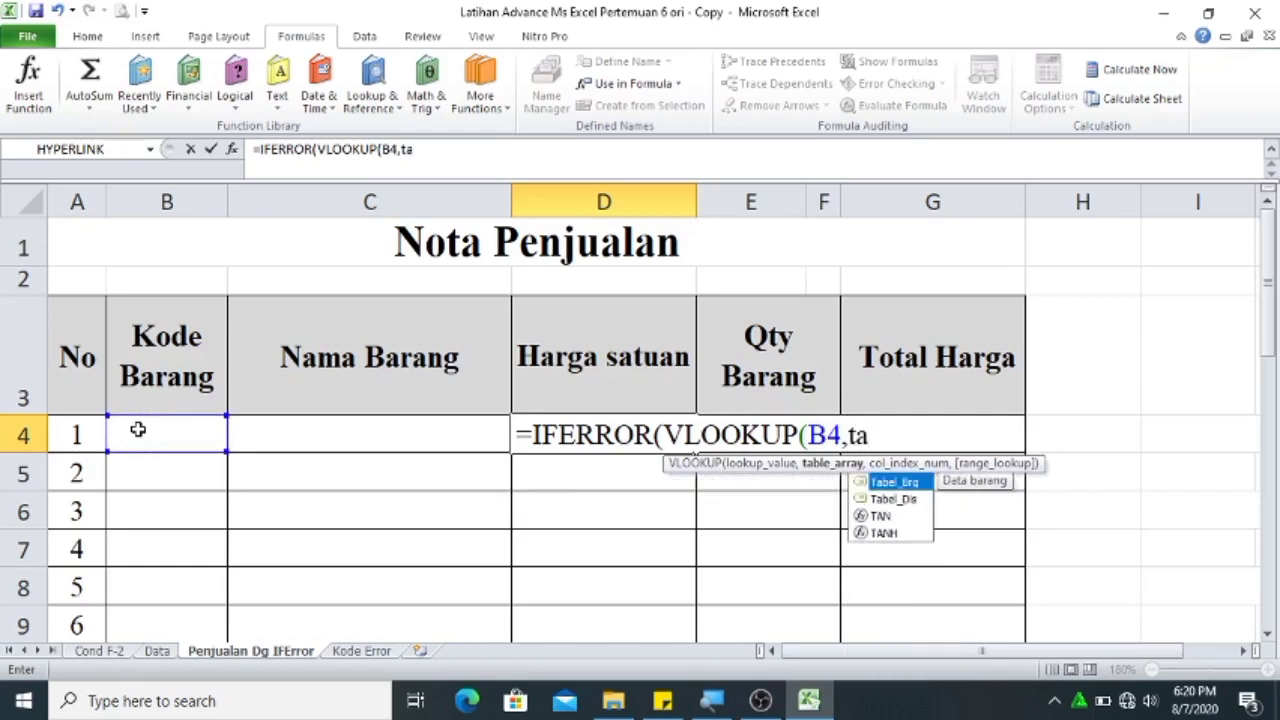
key(Tab)
text(,3)
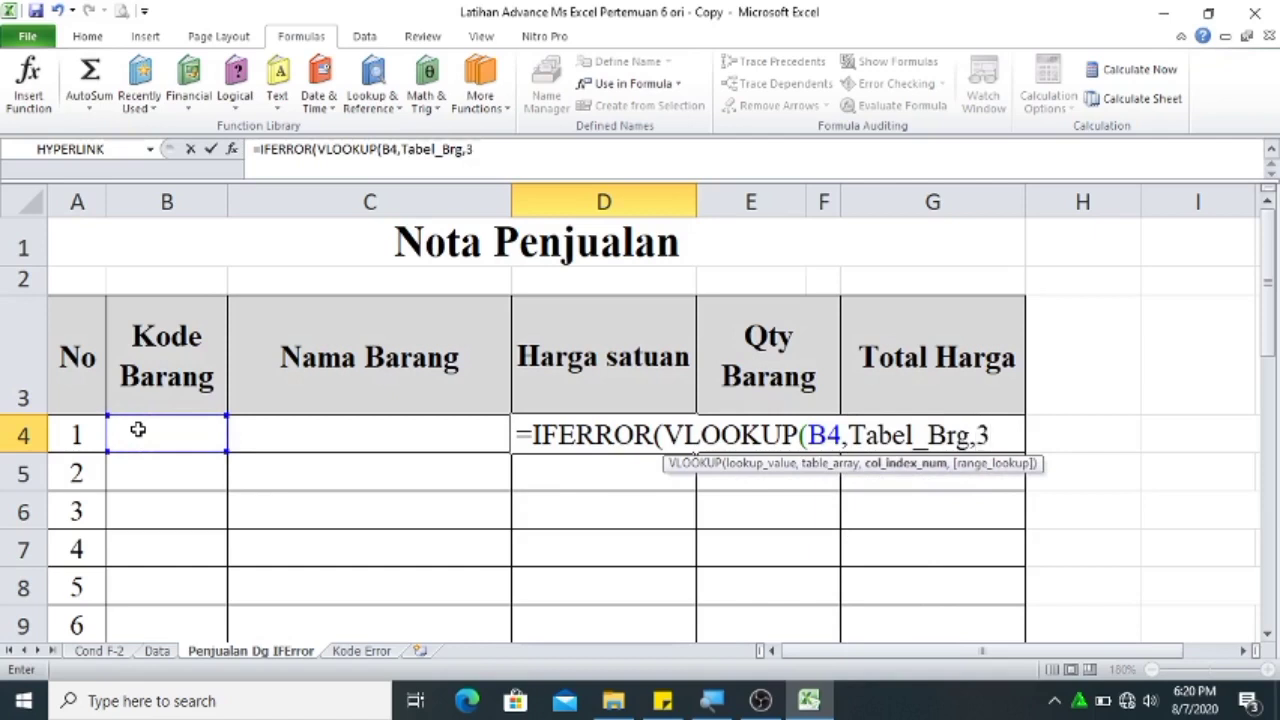
text(,)
key(Down)
key(Tab)
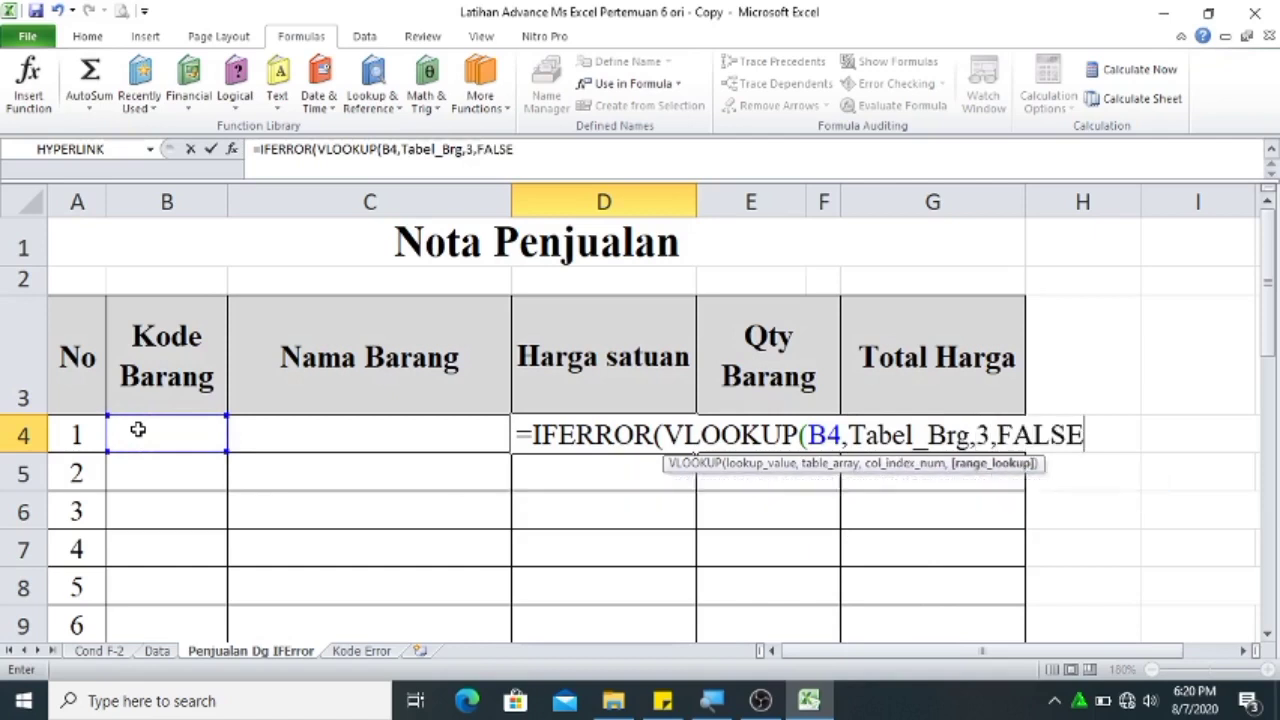
Close the D4 formula with ),"") and enter it, accepting the correction.
key(Return)
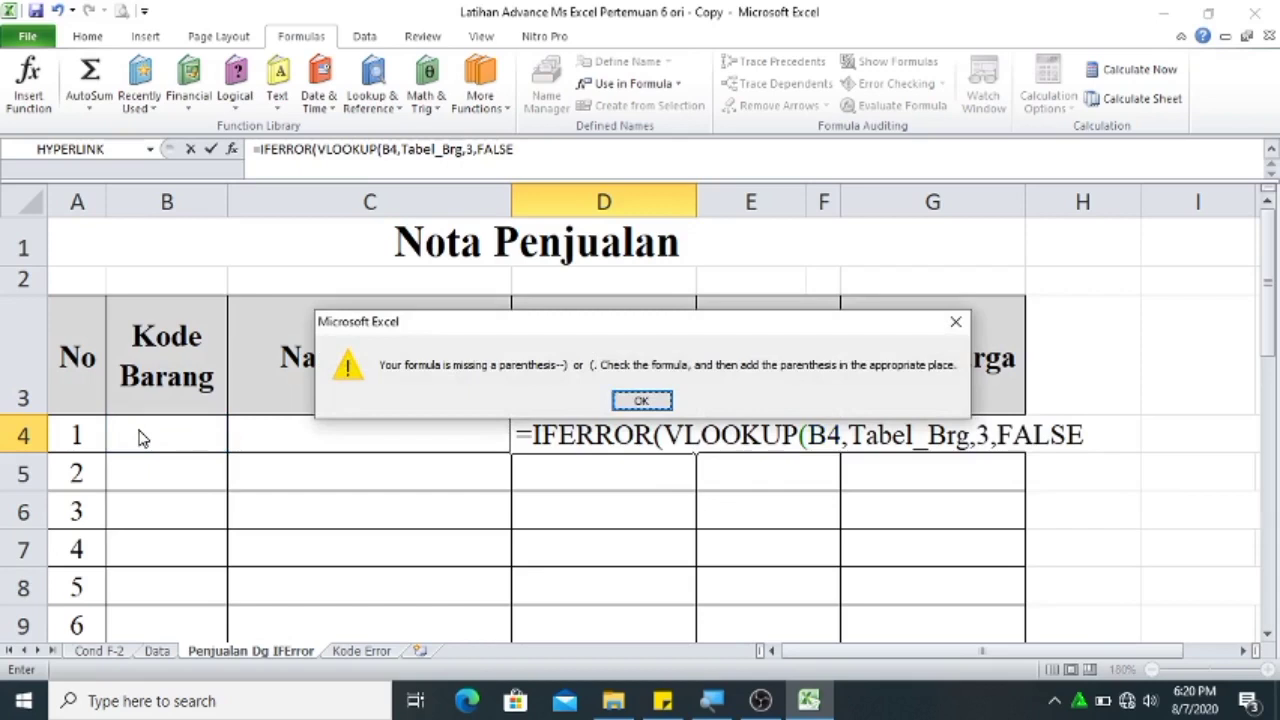
key(Return)
key(End)
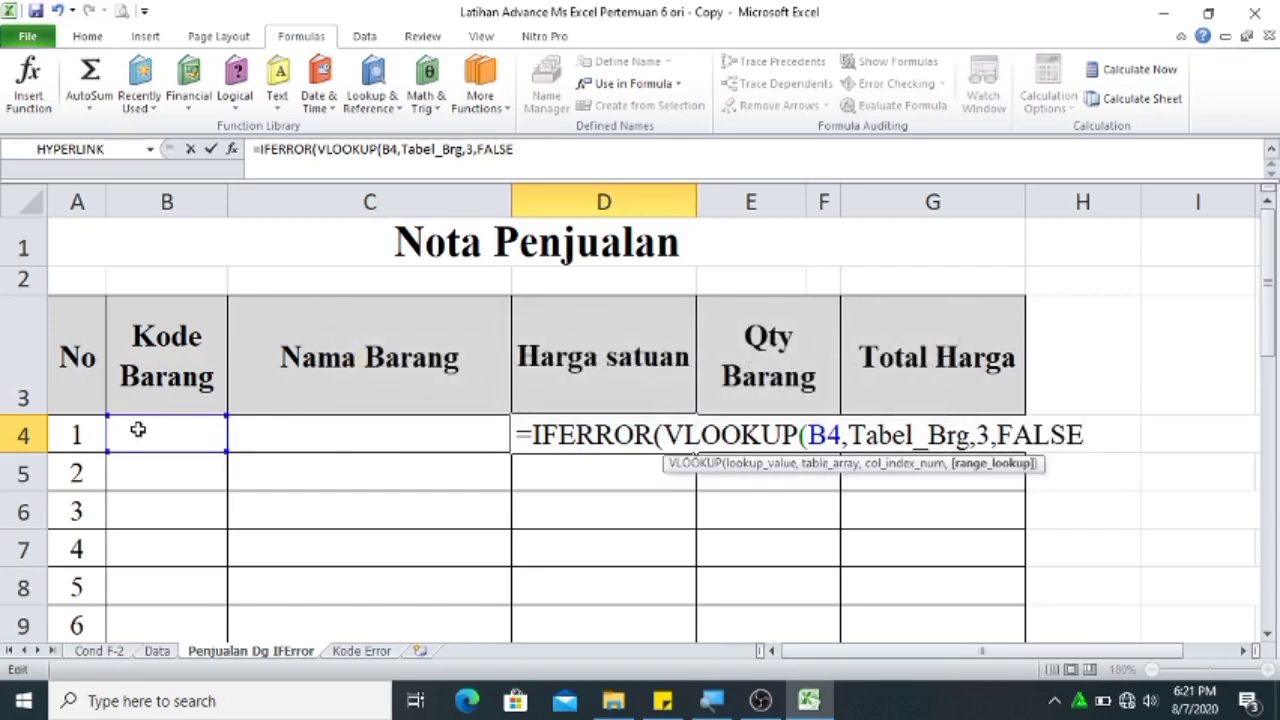
text())
text(,"")
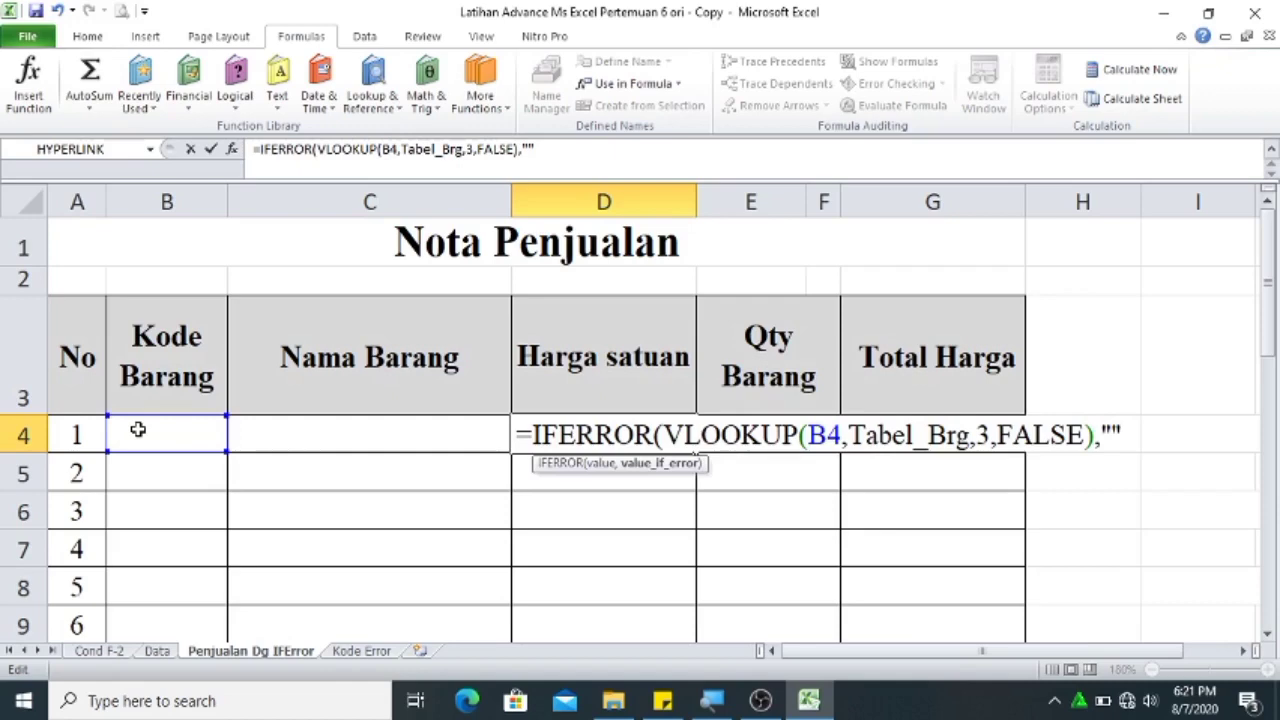
key(Return)
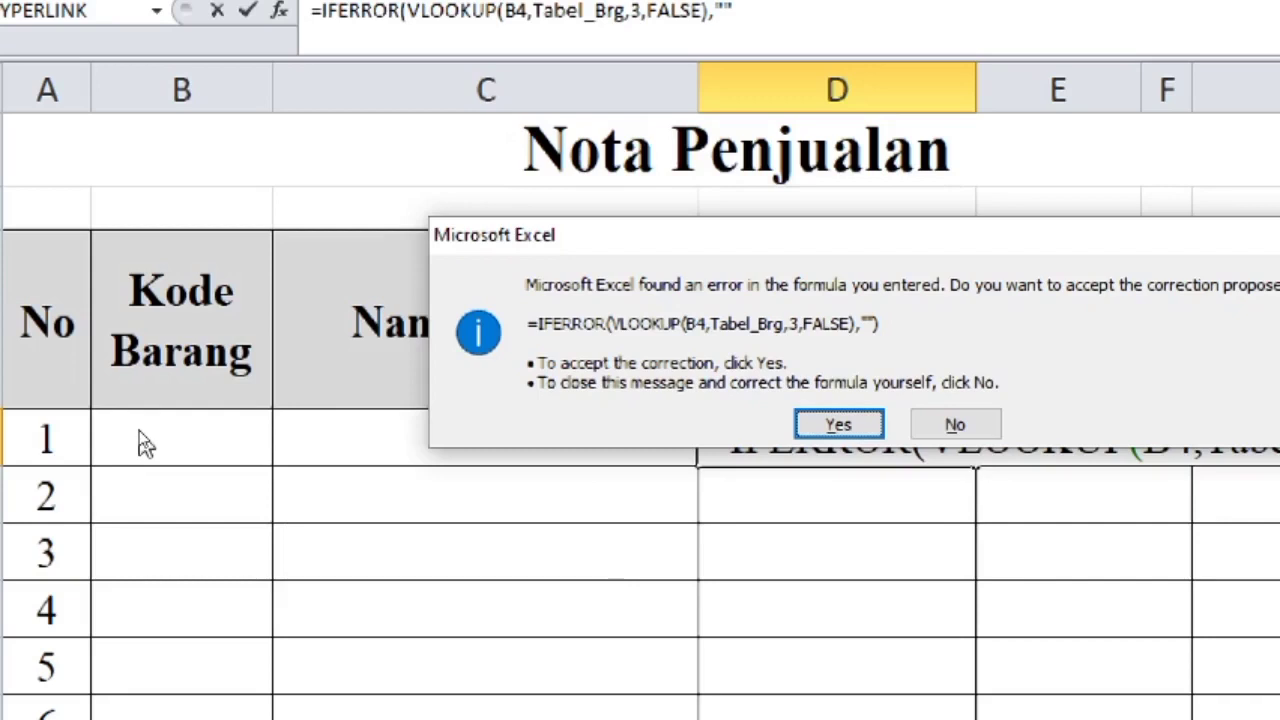
key(Return)
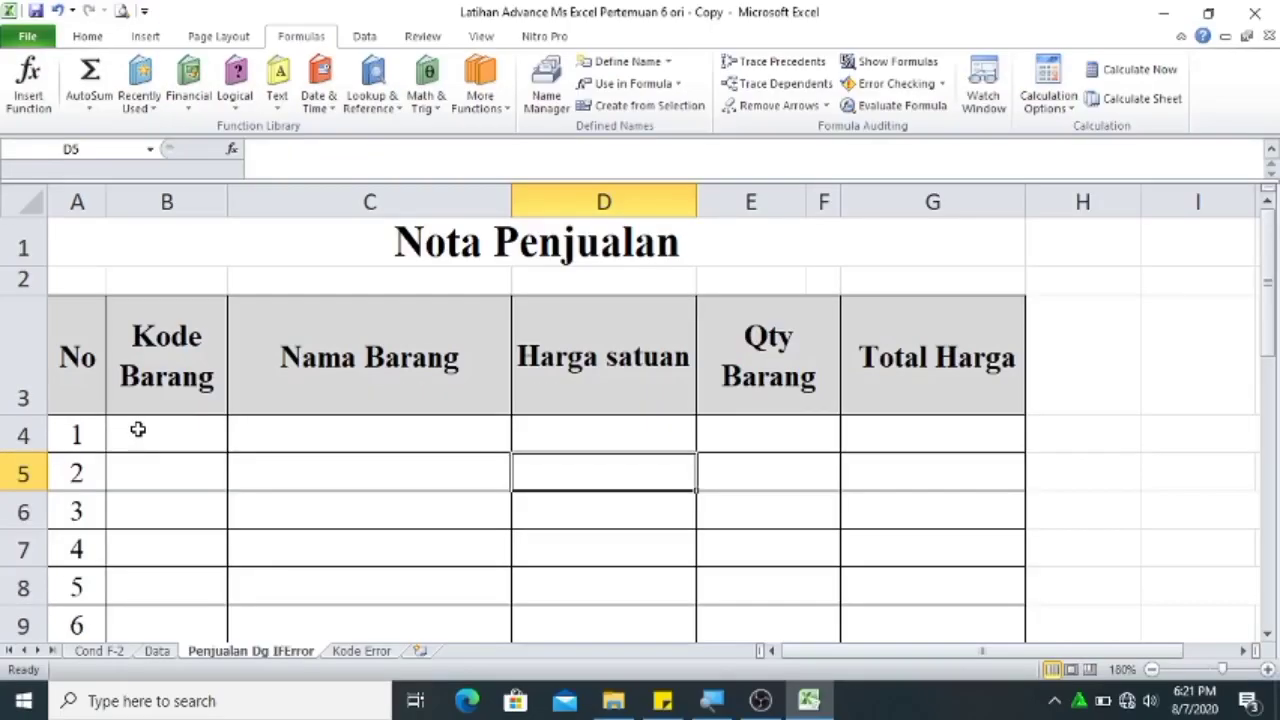
key(Right)
key(Up)
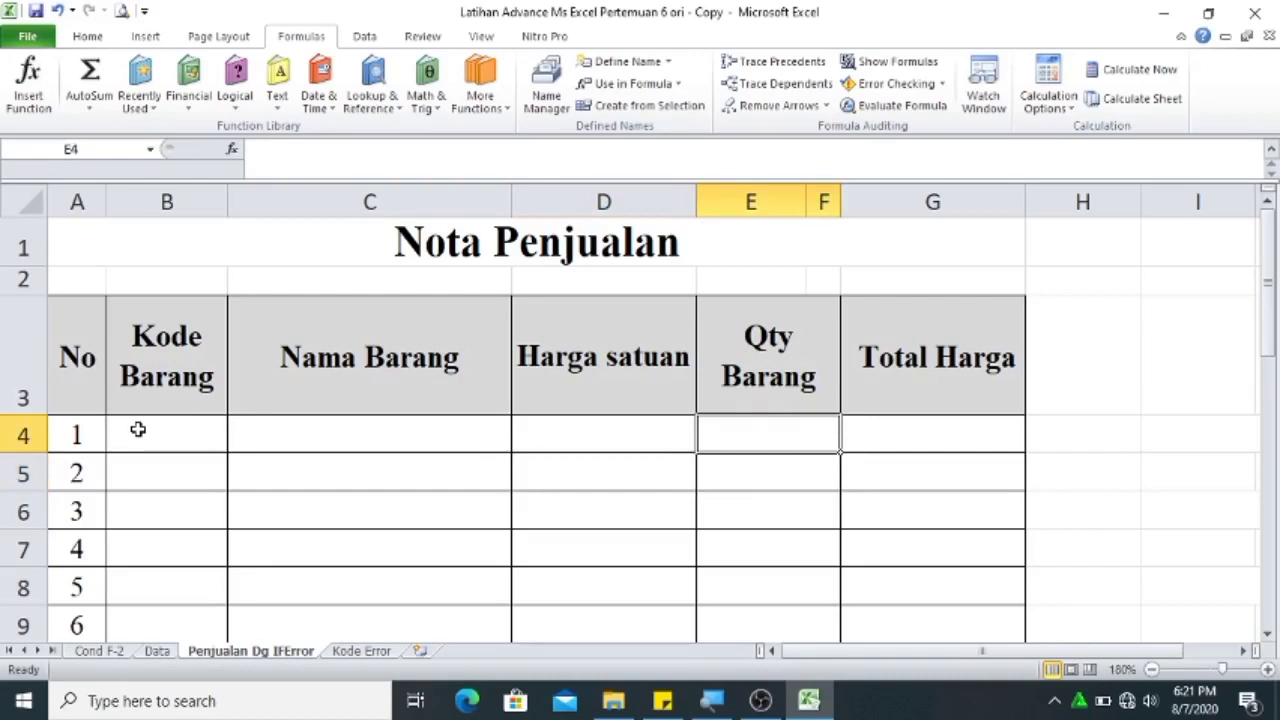
Enter =IFERROR(D4*E4,"") in Total Harga cell G4.
click(889, 429)
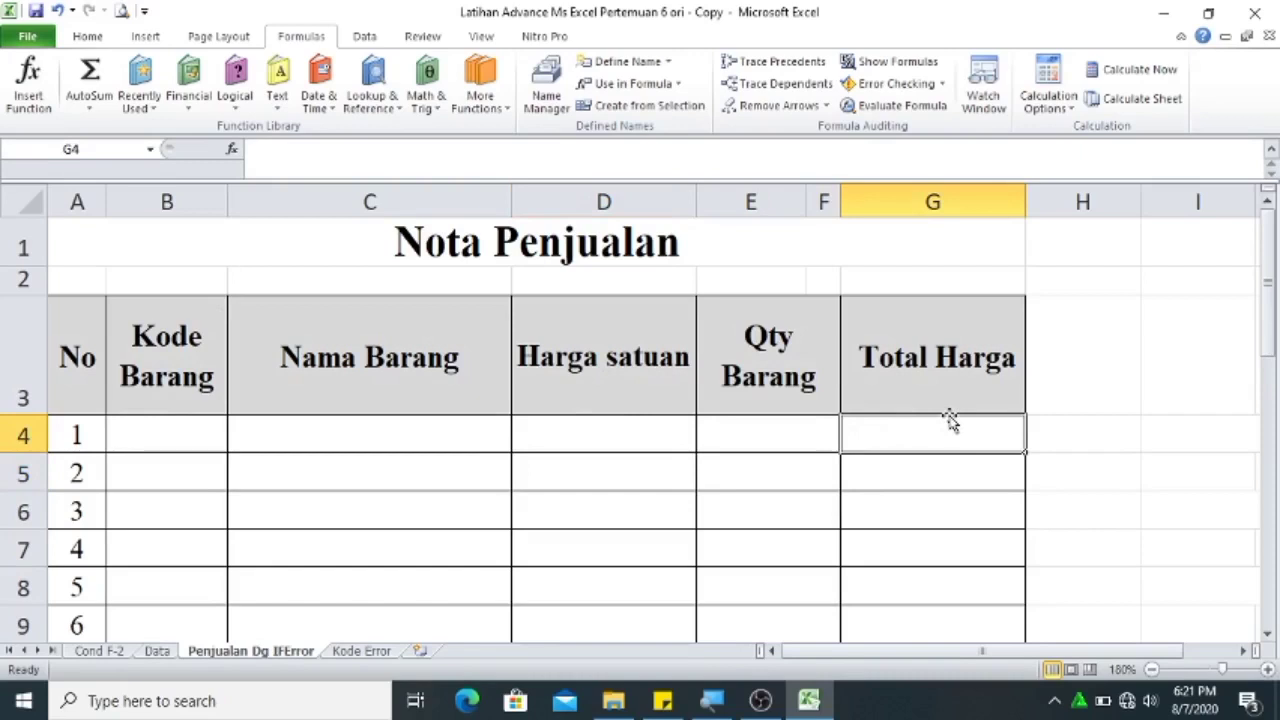
text(=)
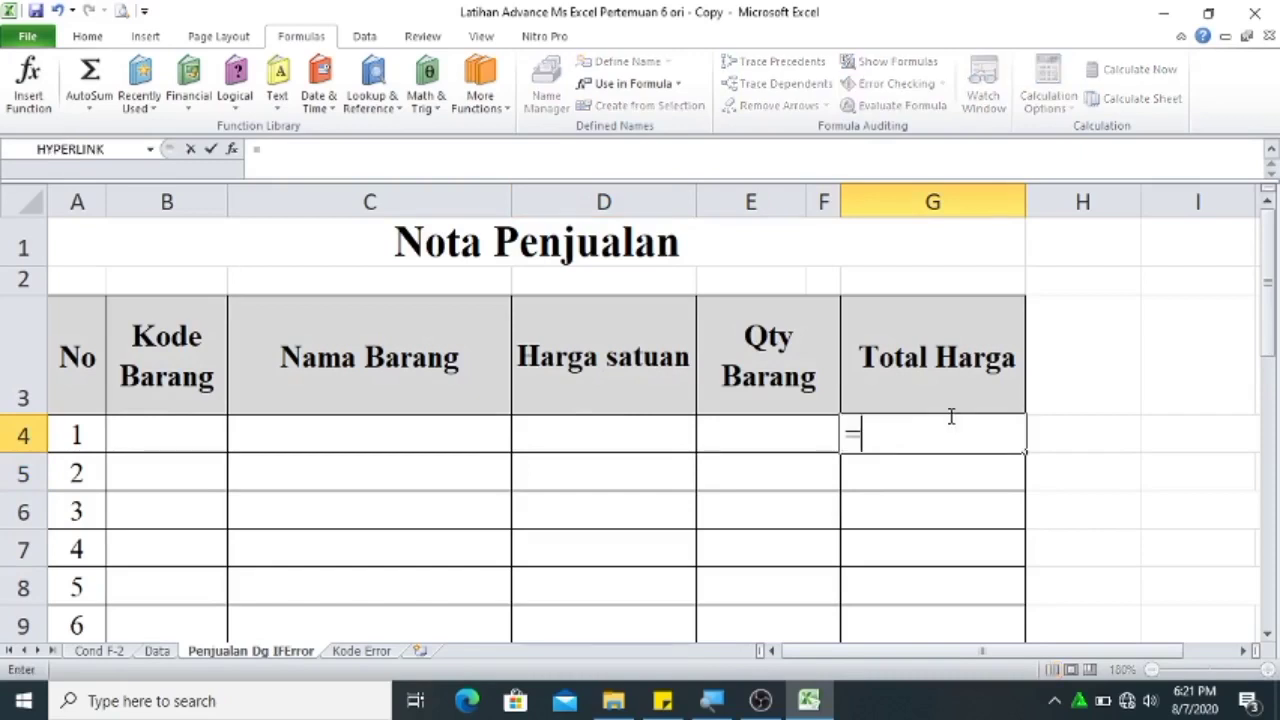
text(if)
key(Down)
key(Tab)
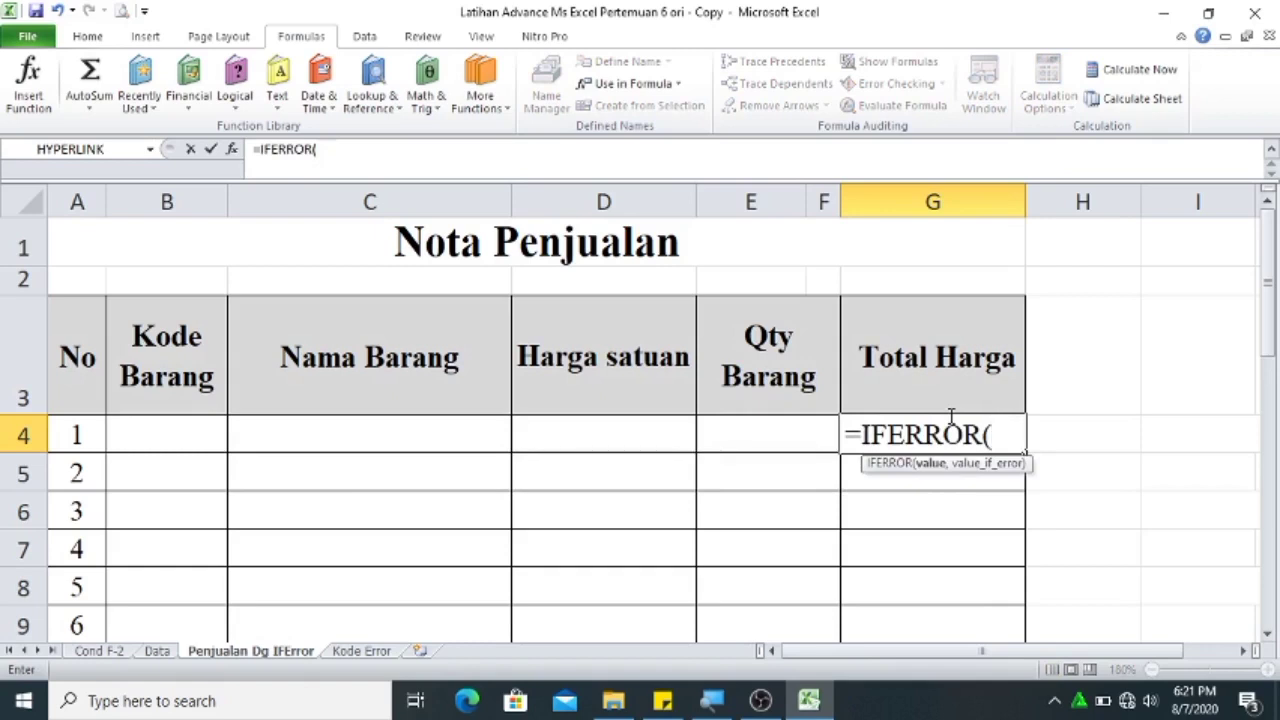
click(668, 444)
text(*)
click(740, 434)
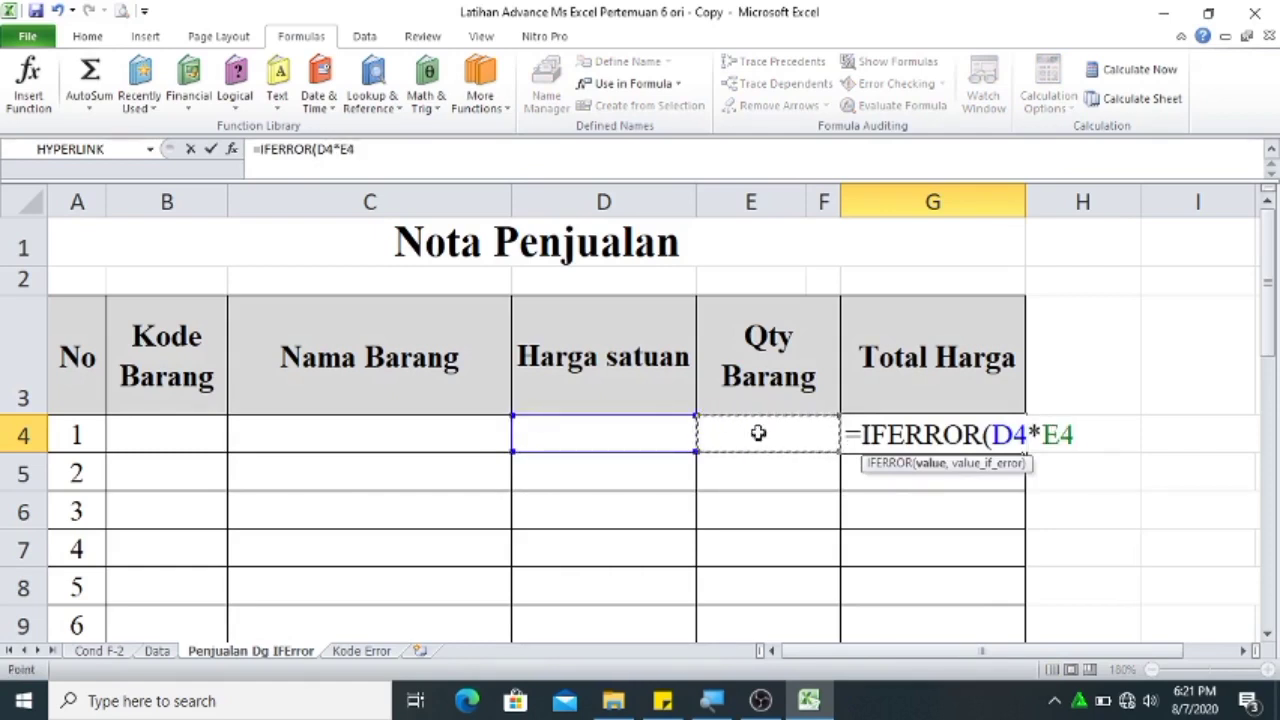
text(,)
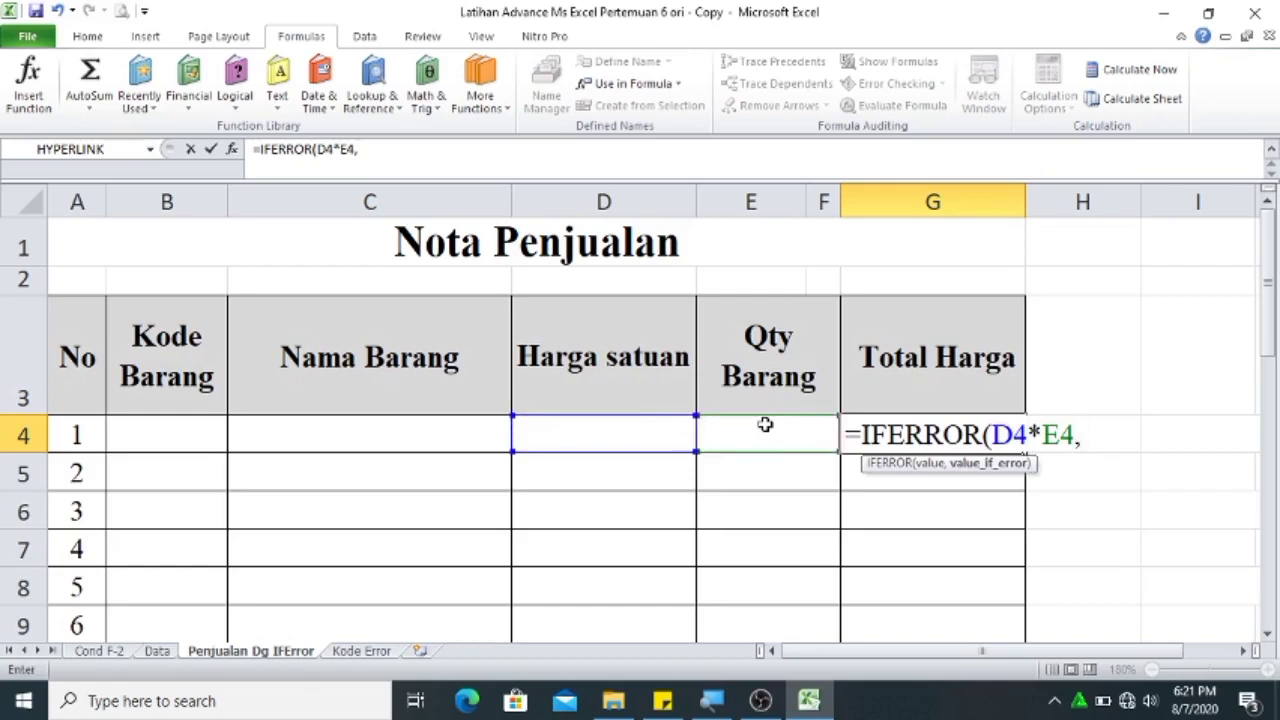
text("")
key(Return)
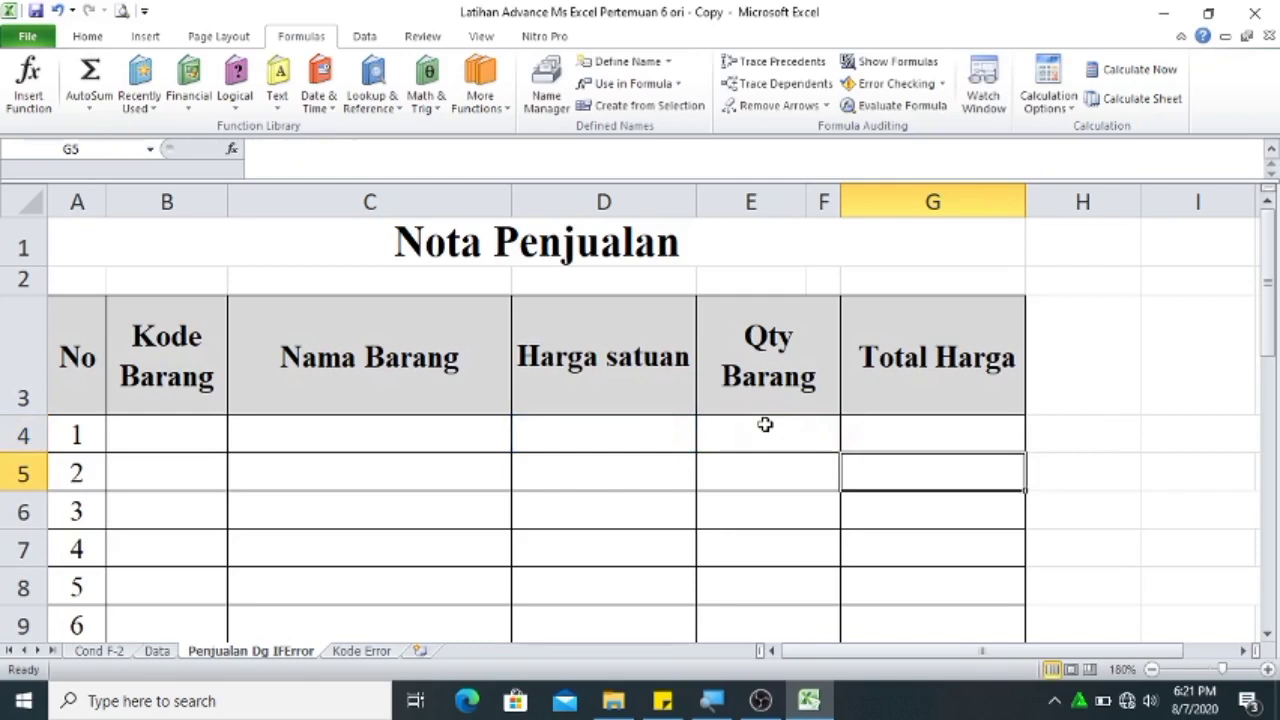
key(Up)
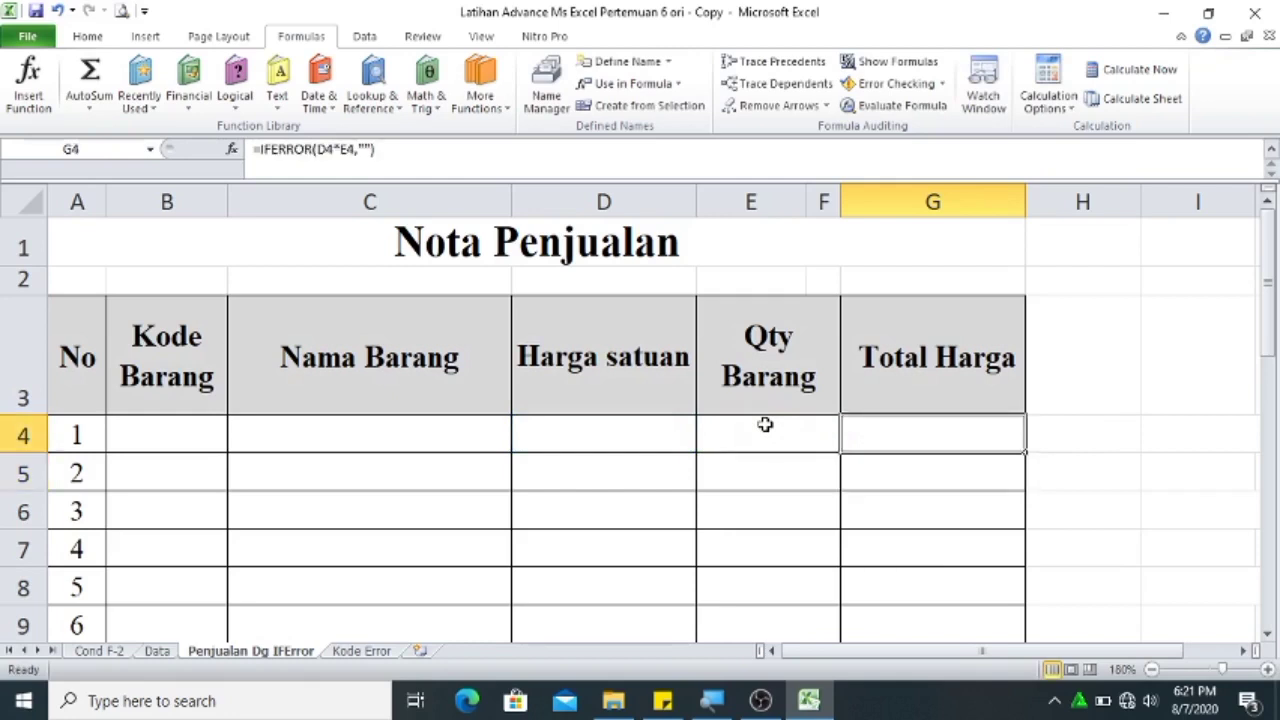
click(768, 434)
click(866, 440)
Check the number format list for unit price cell D4 without changing it.
click(80, 38)
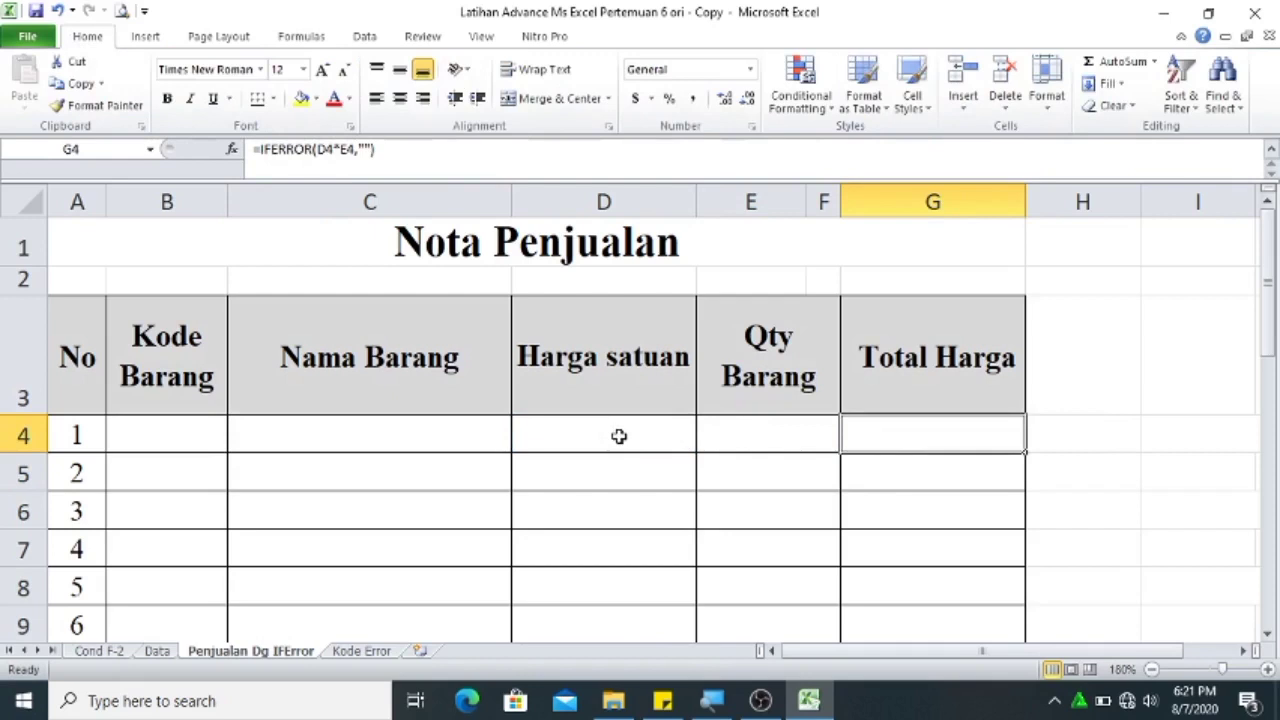
drag(1270, 287, 1270, 320)
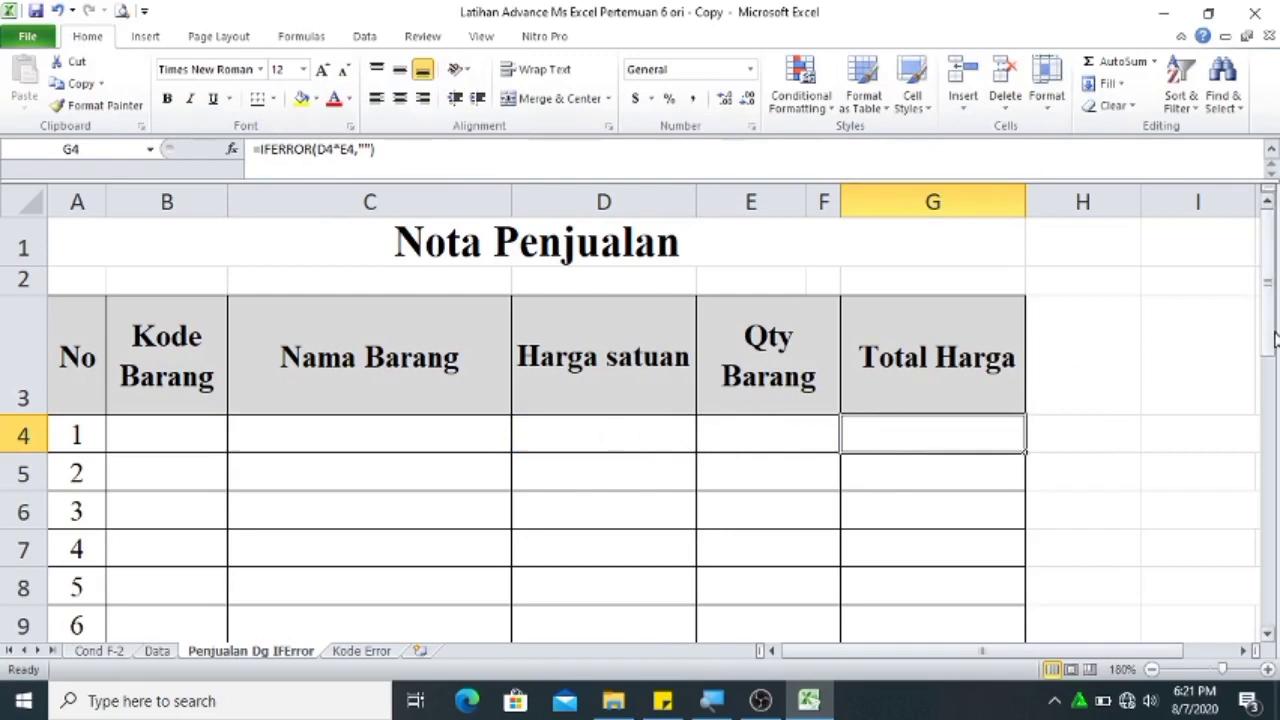
click(585, 358)
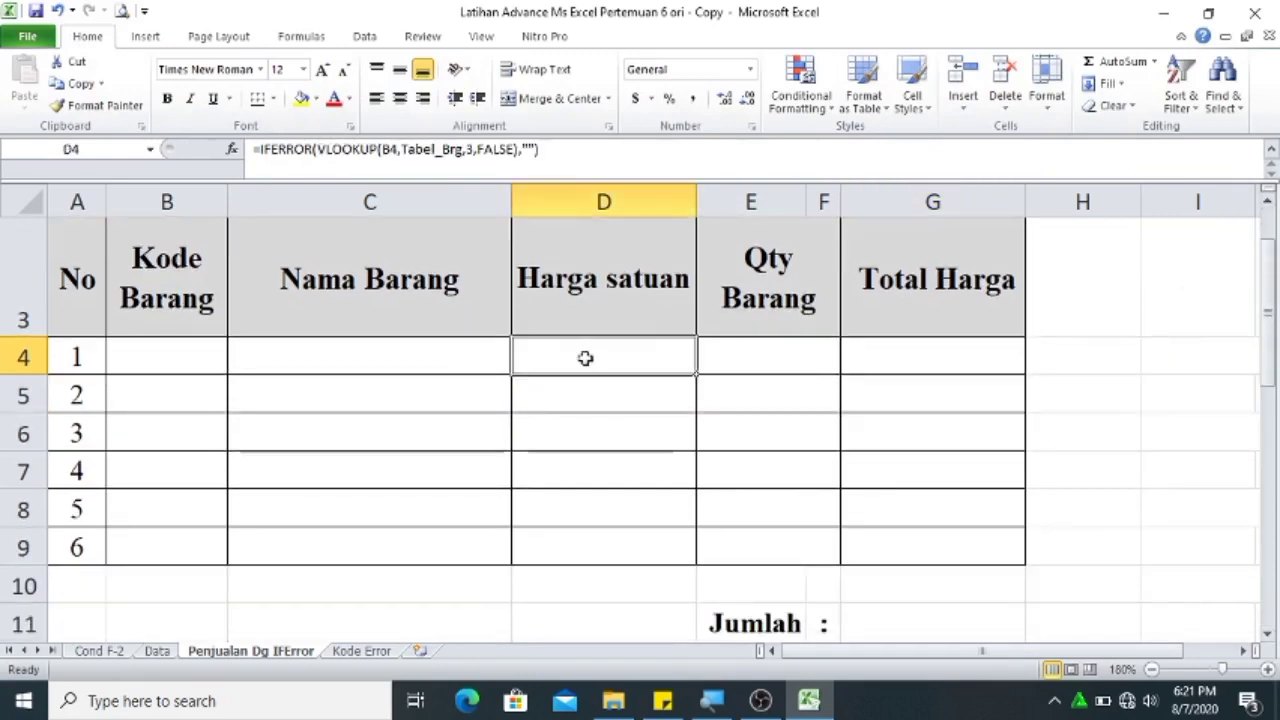
click(749, 69)
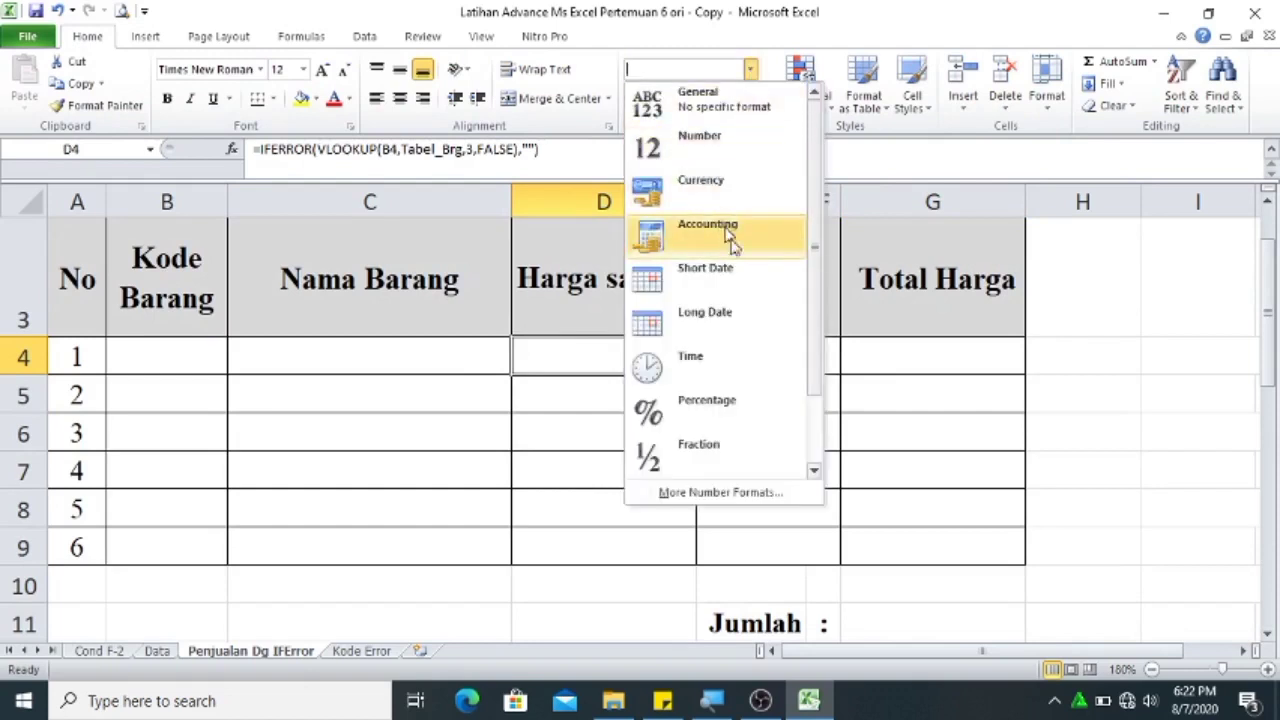
click(752, 69)
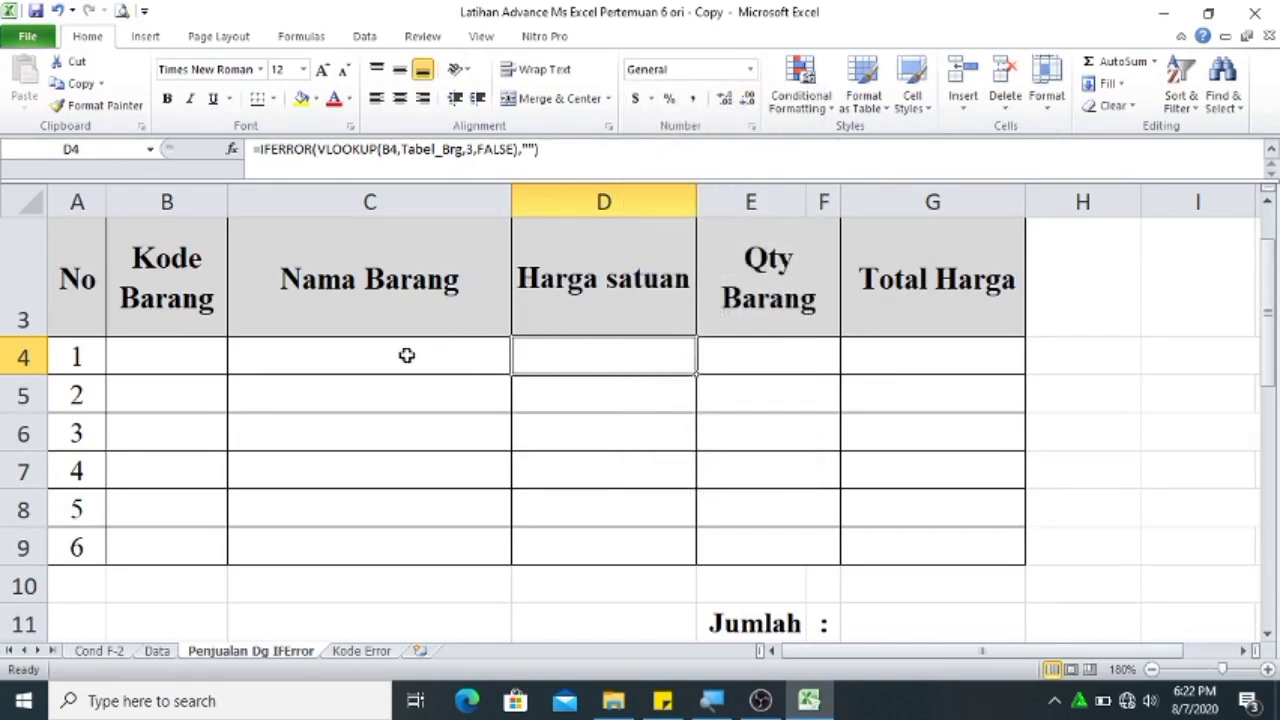
Fill the C4:D4 lookup formulas and the G4 total formula down to row 9.
mouse_move(395, 354)
mouse_down()
mouse_move(630, 360)
mouse_move(684, 550)
mouse_up()
click(675, 510)
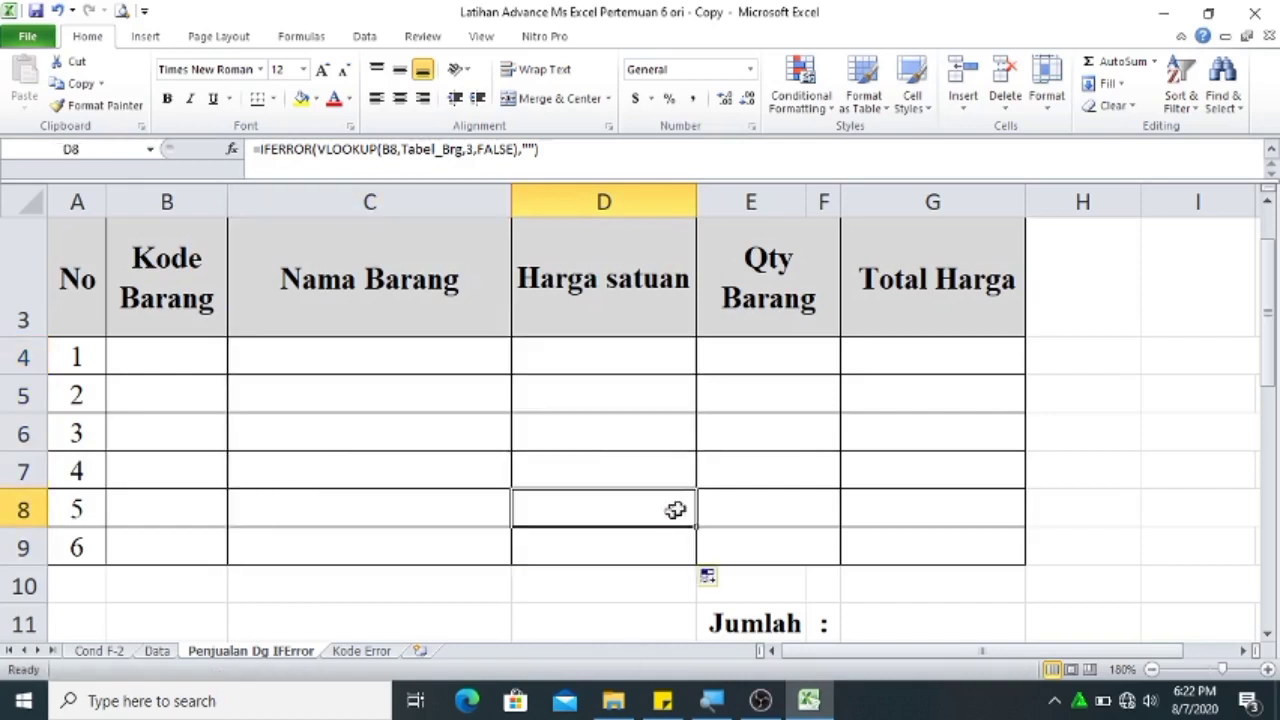
click(934, 353)
drag(1023, 377, 999, 551)
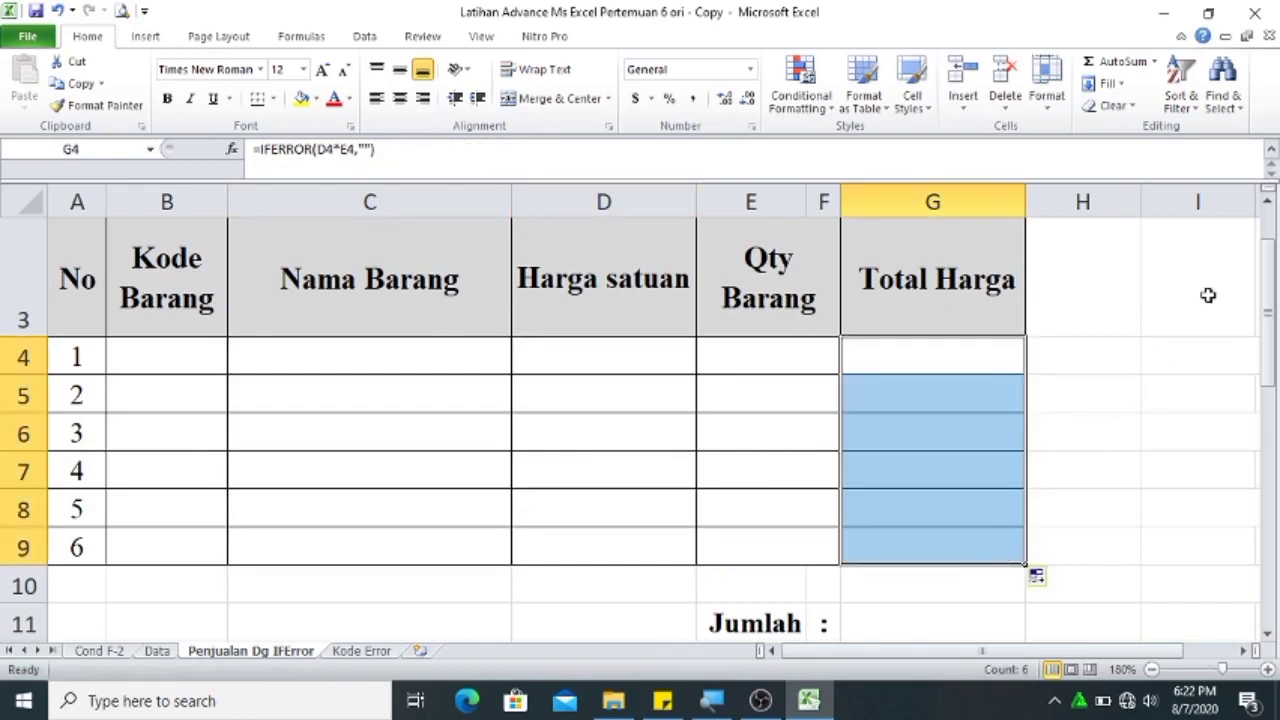
click(798, 353)
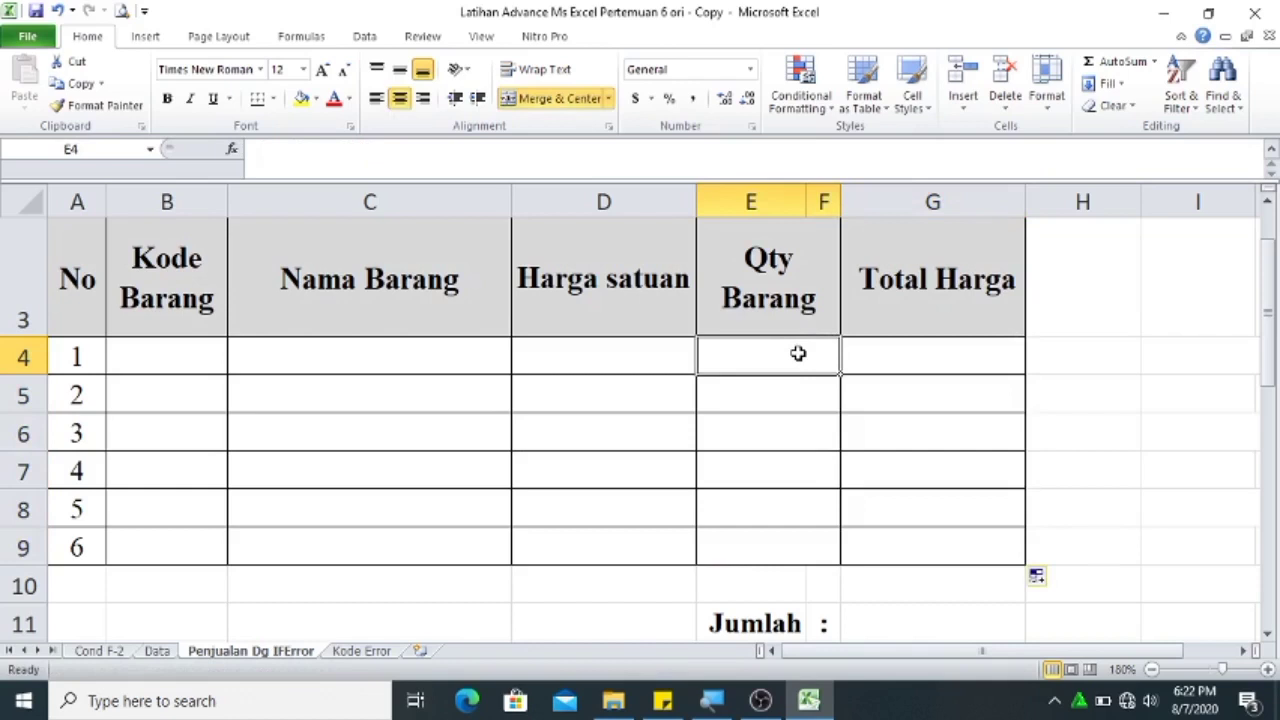
Give quantity cells E4:E9 the custom number format # "pcs".
drag(798, 353, 767, 540)
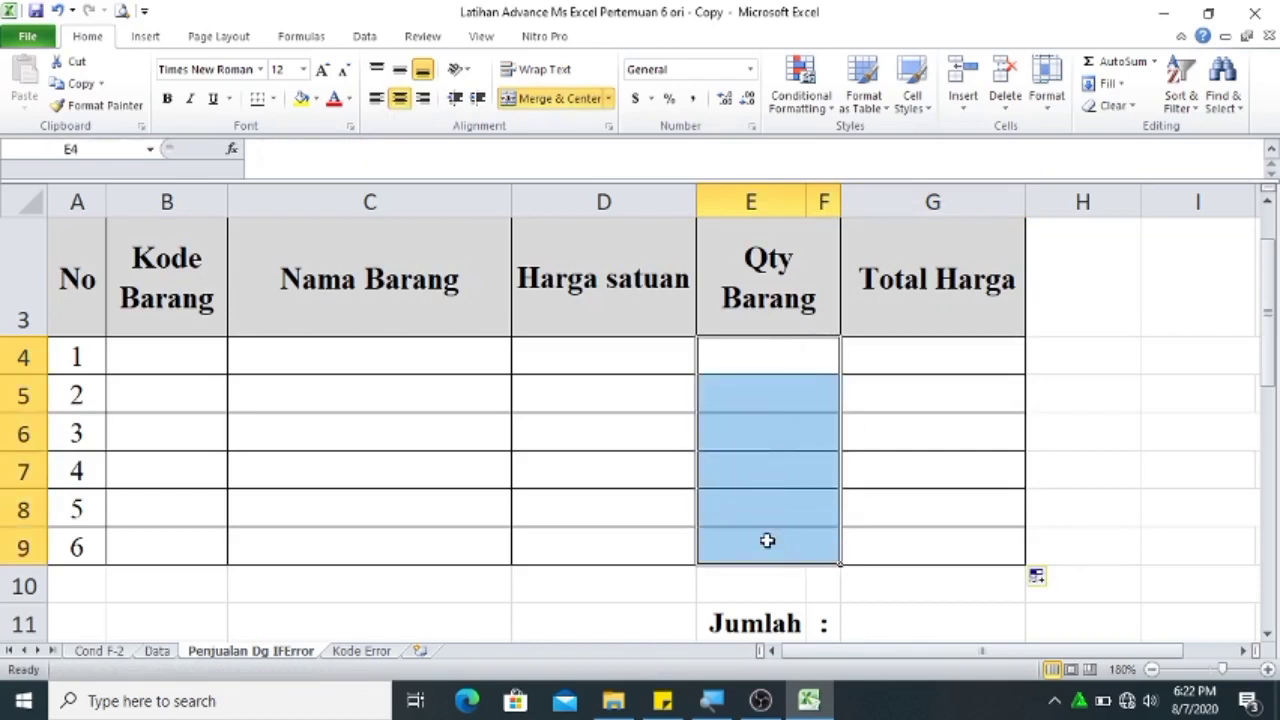
right_click(768, 545)
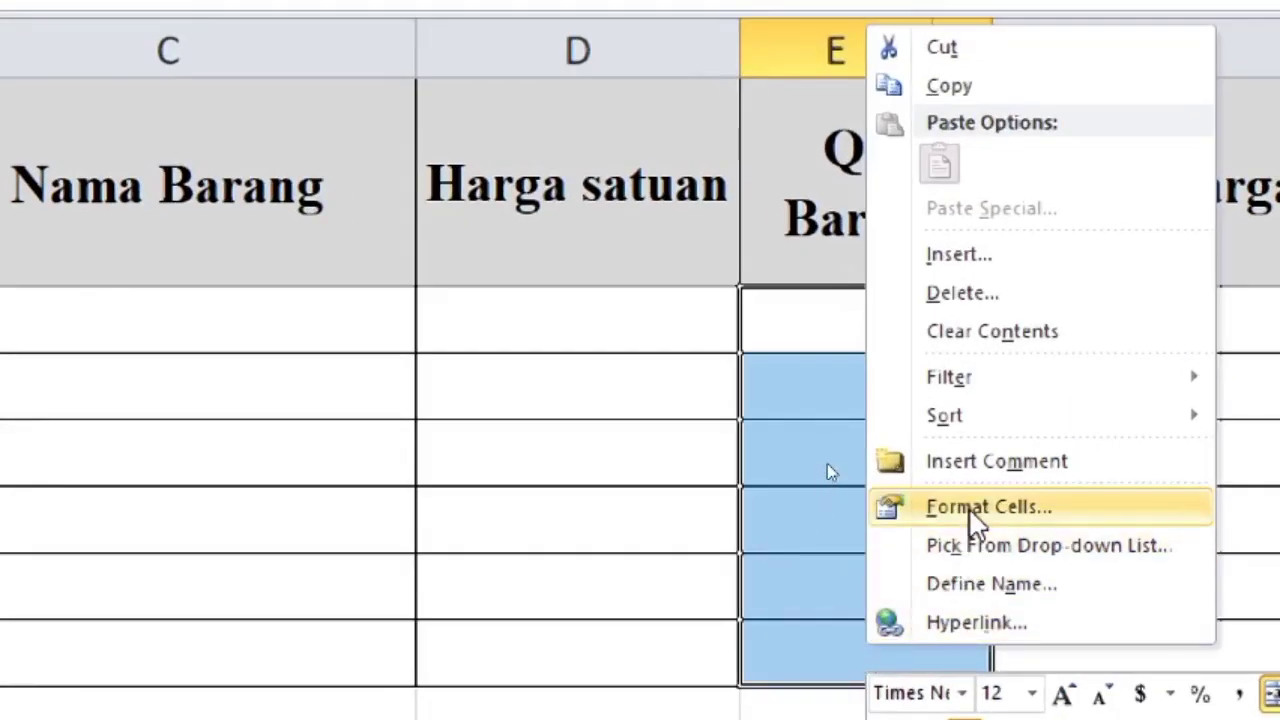
click(972, 507)
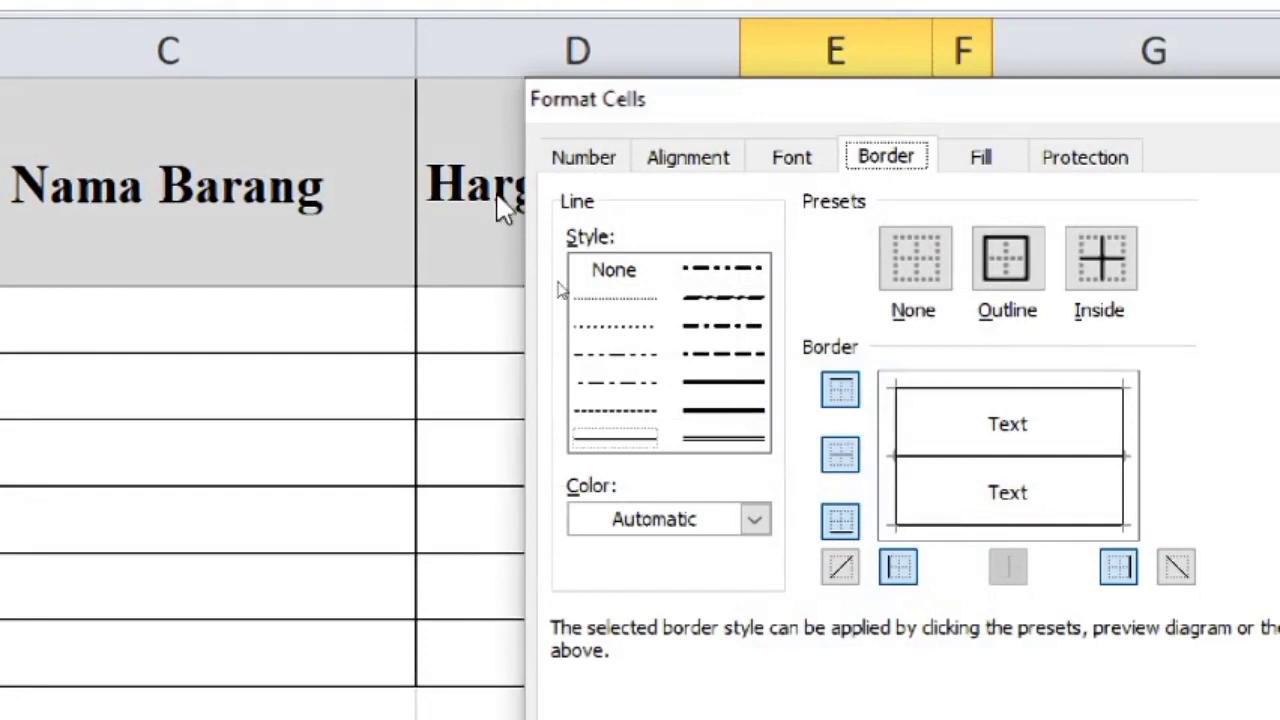
click(565, 157)
click(612, 484)
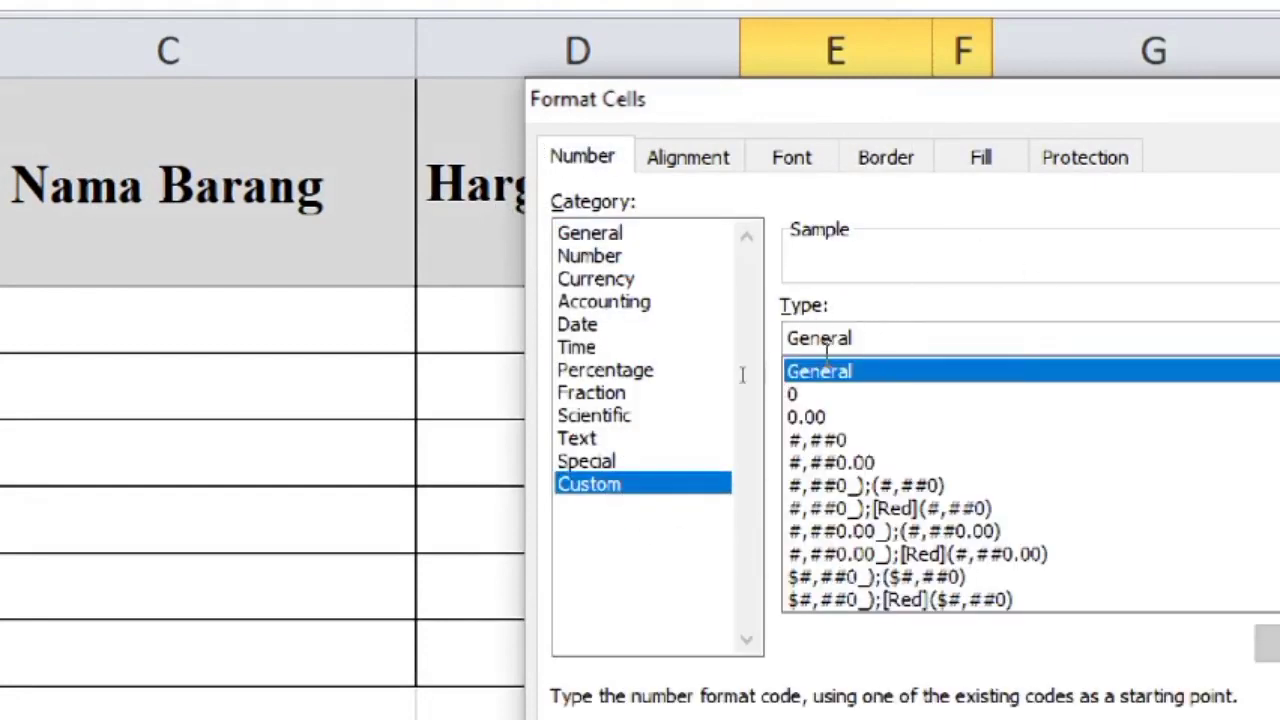
drag(877, 337, 745, 346)
text(3)
key(BackSpace)
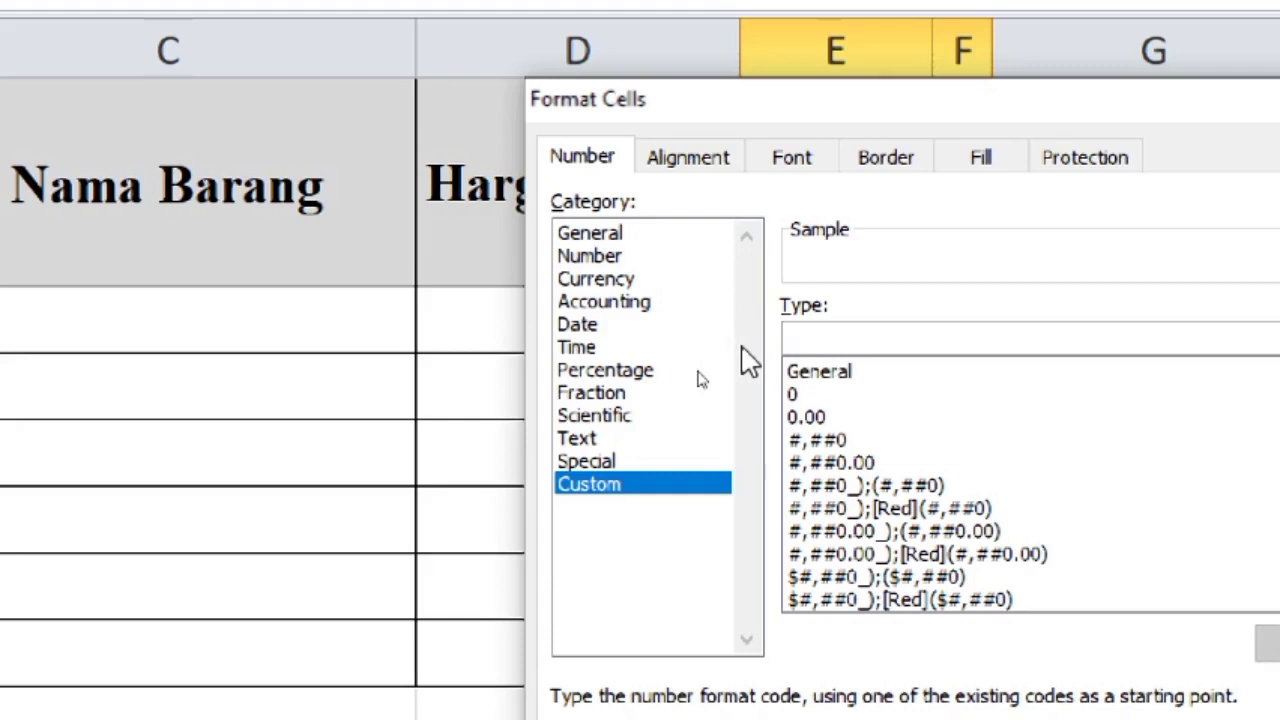
text(# "pcs")
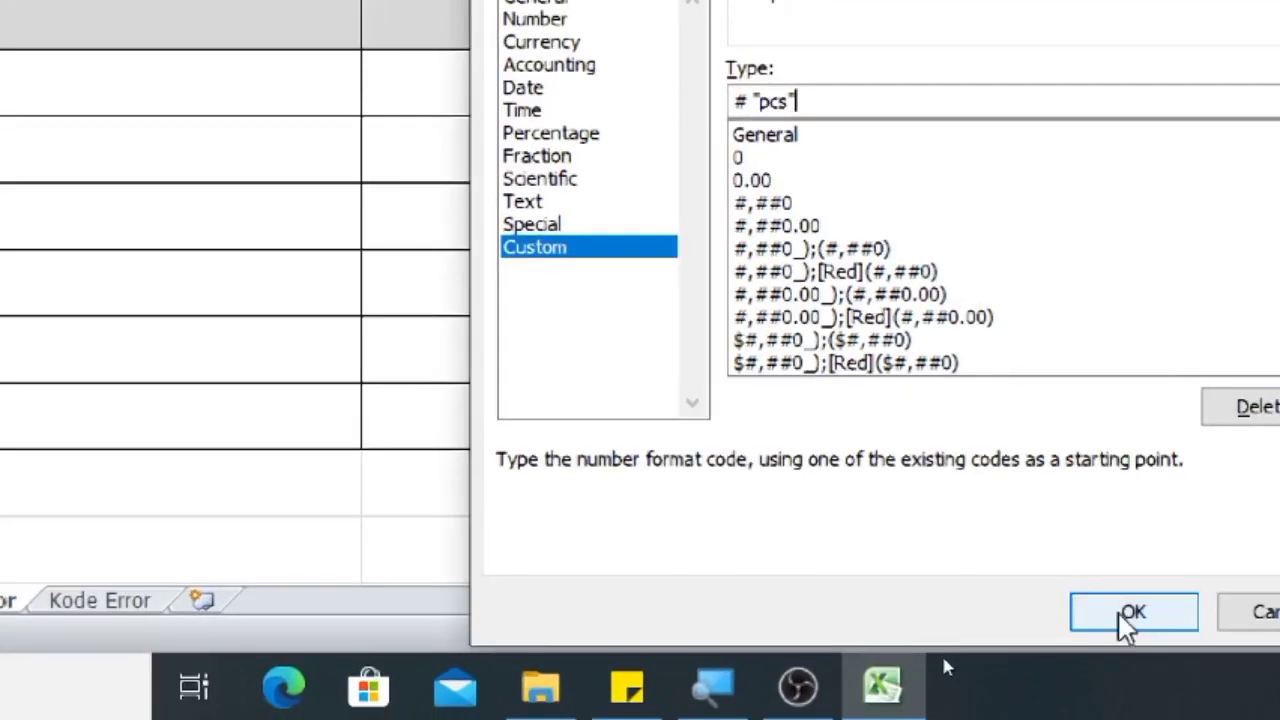
click(1183, 712)
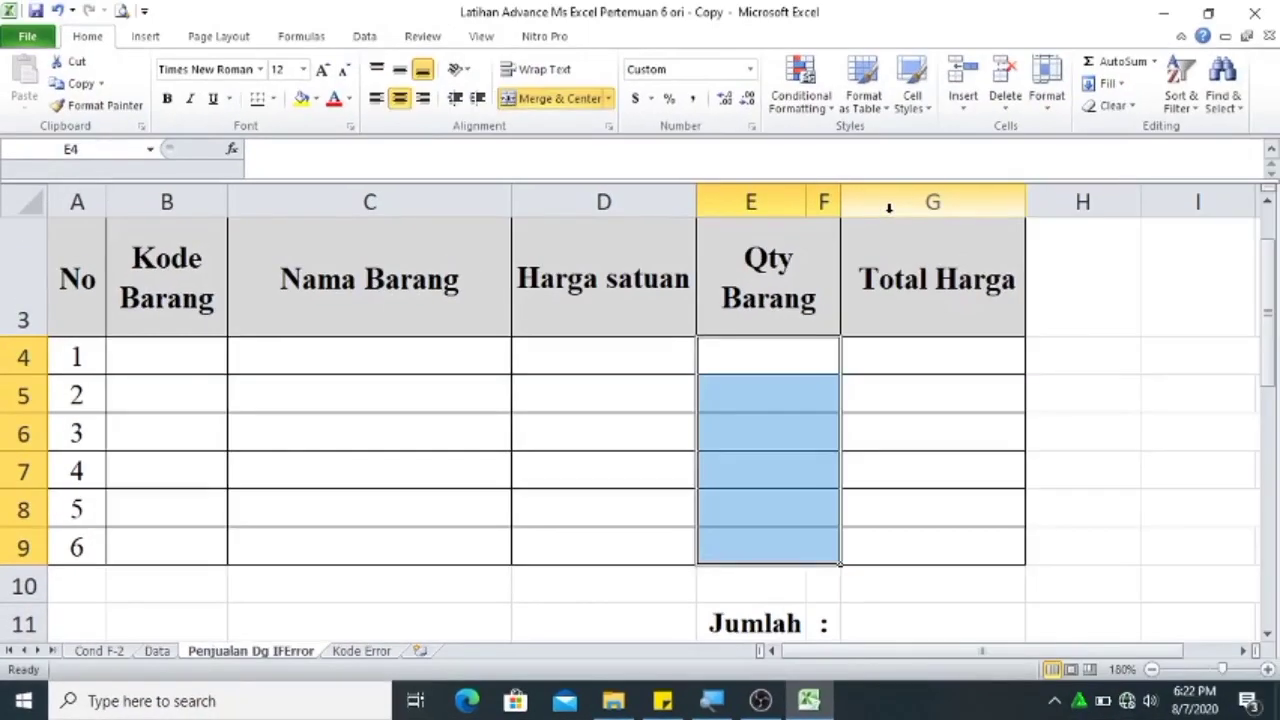
drag(1270, 294, 1270, 350)
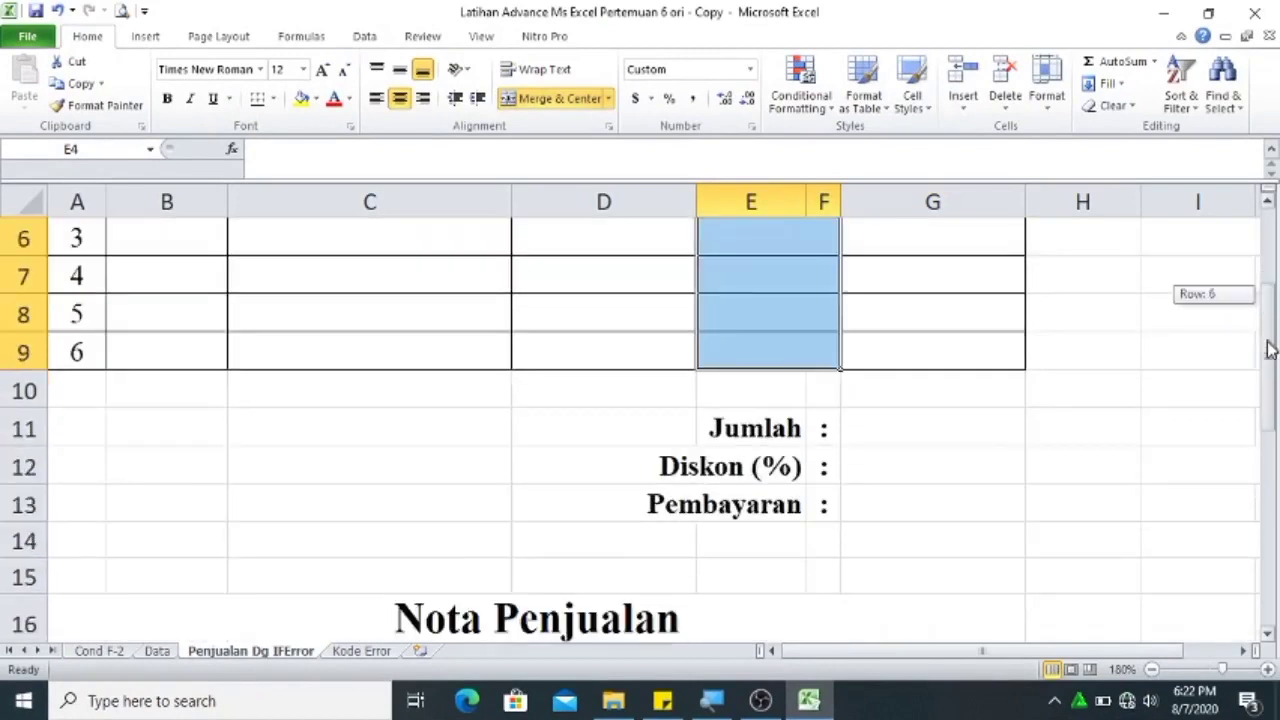
In Jumlah cell G11, begin a formula with SUM nested inside IFERROR.
click(1007, 415)
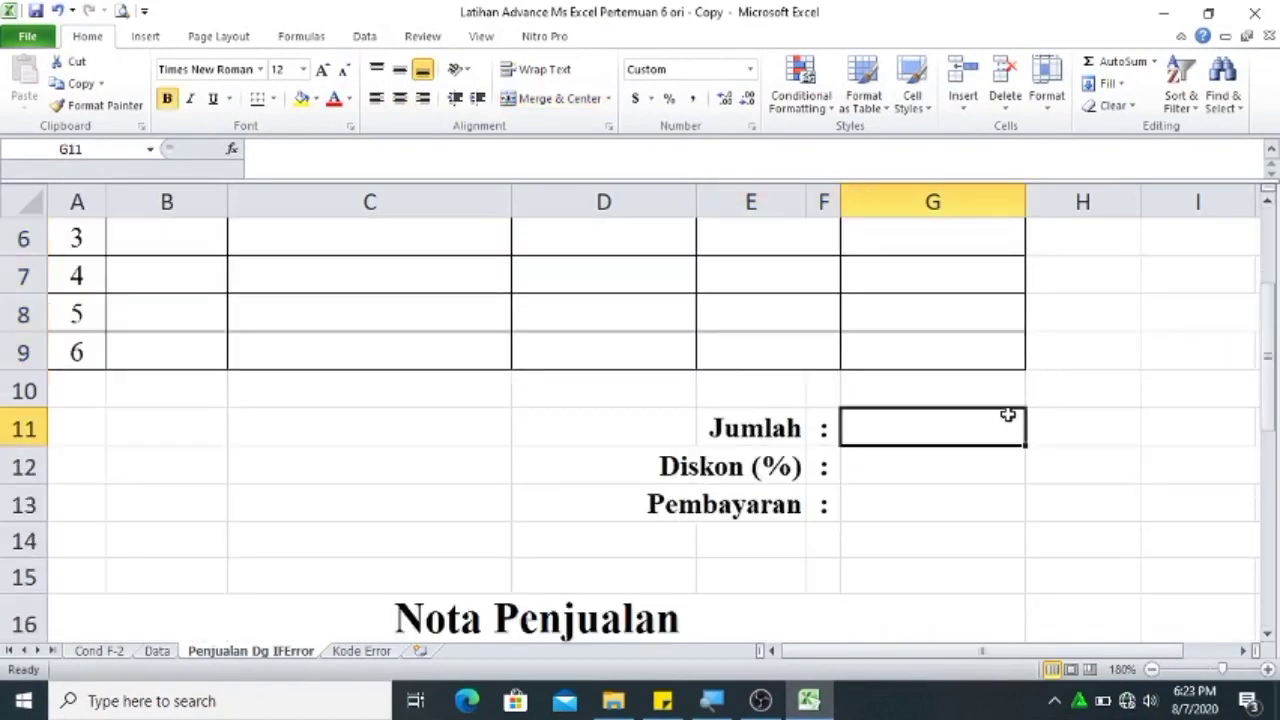
text(=)
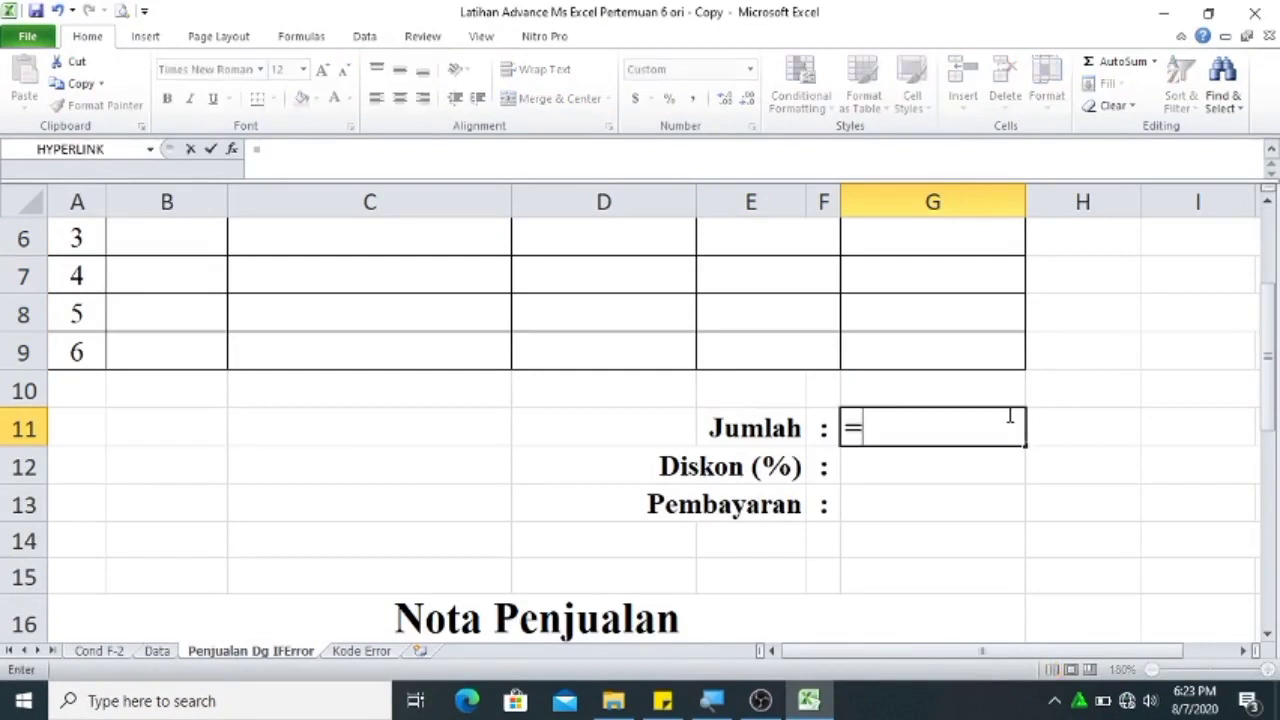
text(i)
key(Down)
key(Tab)
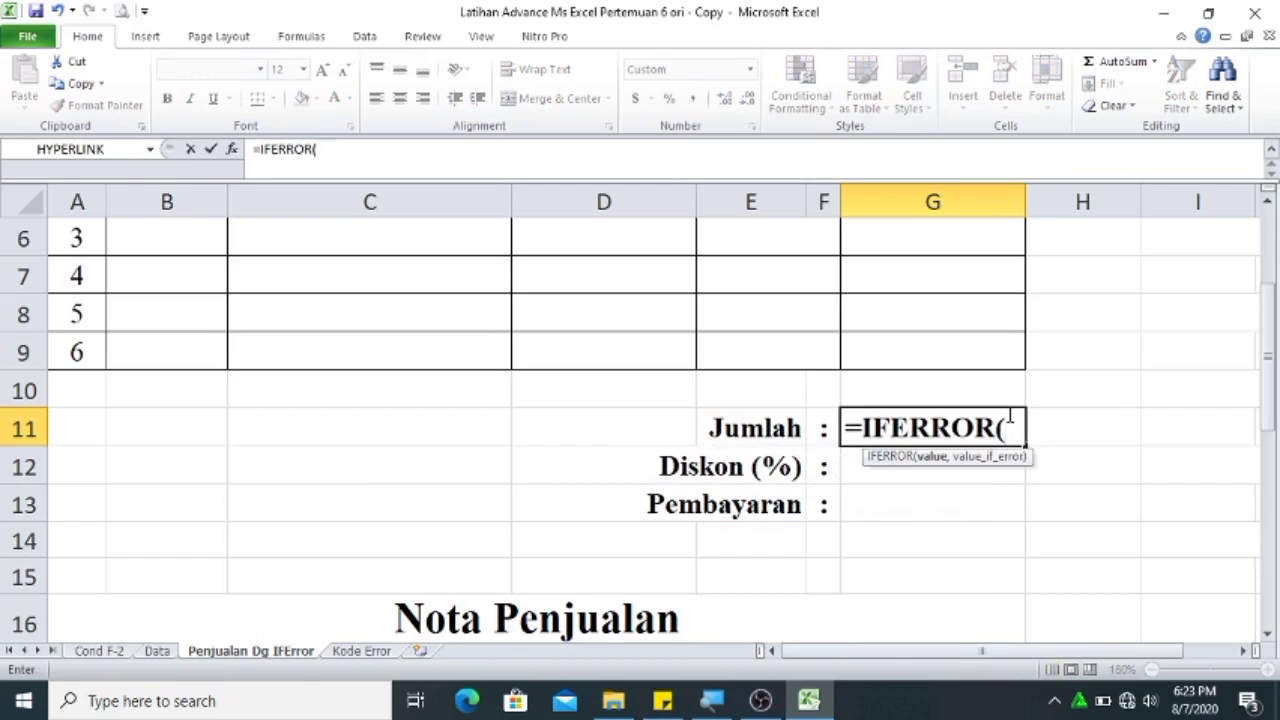
text(sum)
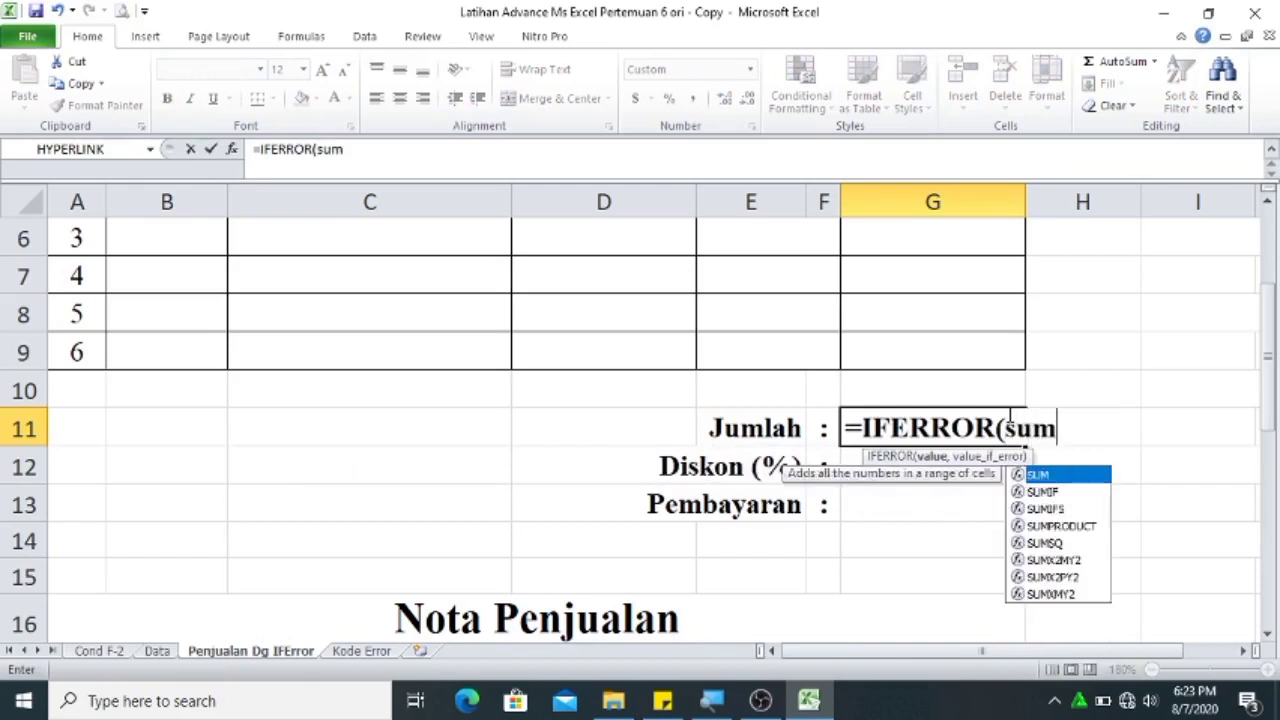
key(Tab)
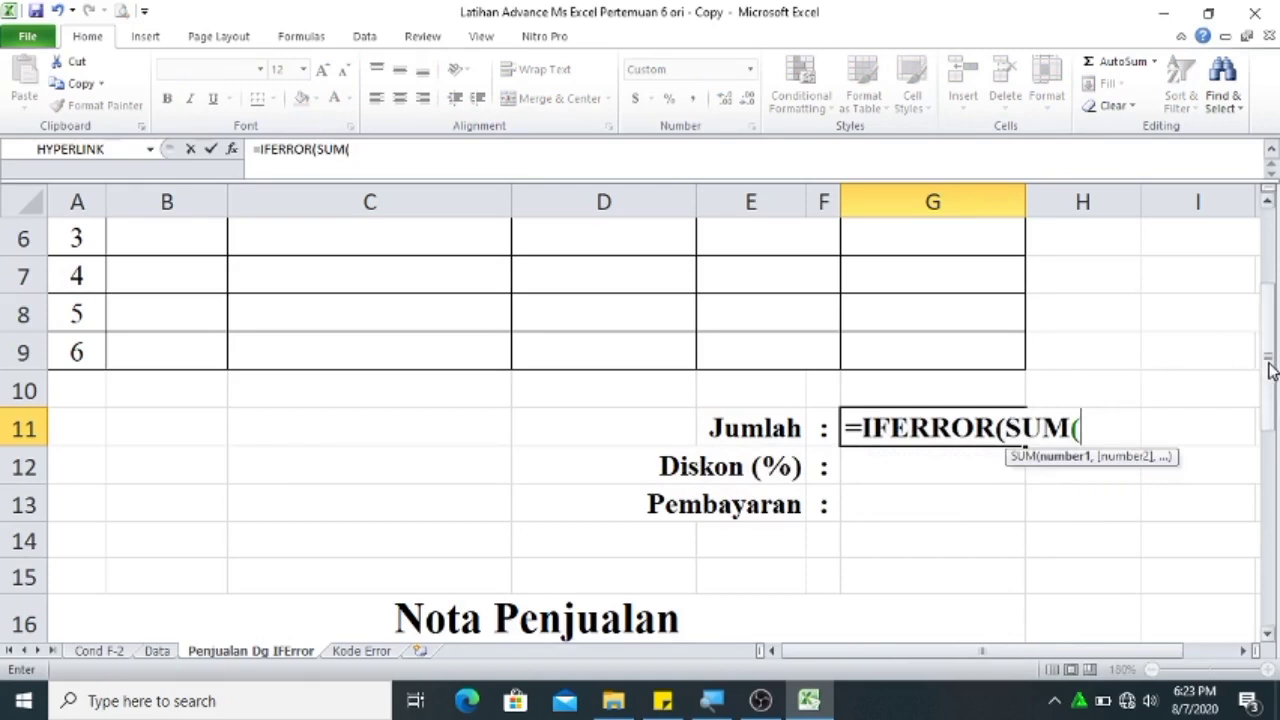
Complete it as =IFERROR(SUM(G4:G9),"") and accept Excel's proposed correction.
drag(1270, 370, 1230, 323)
click(988, 354)
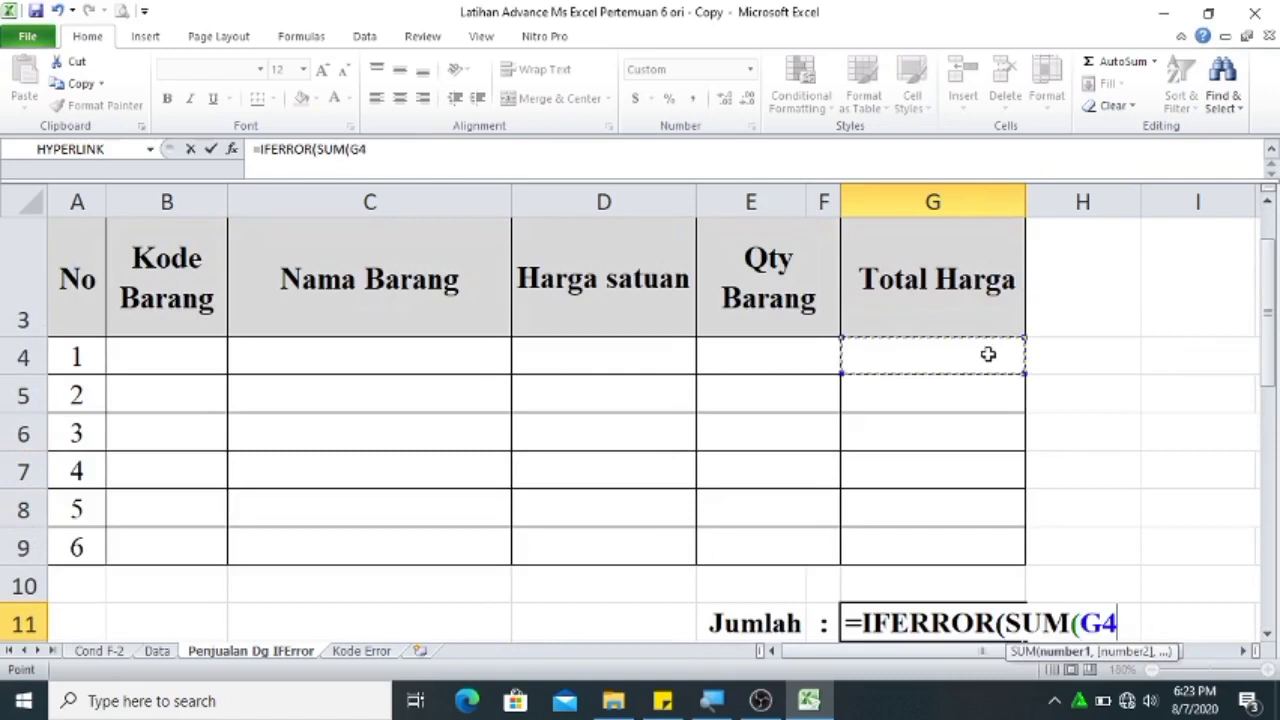
drag(988, 354, 944, 539)
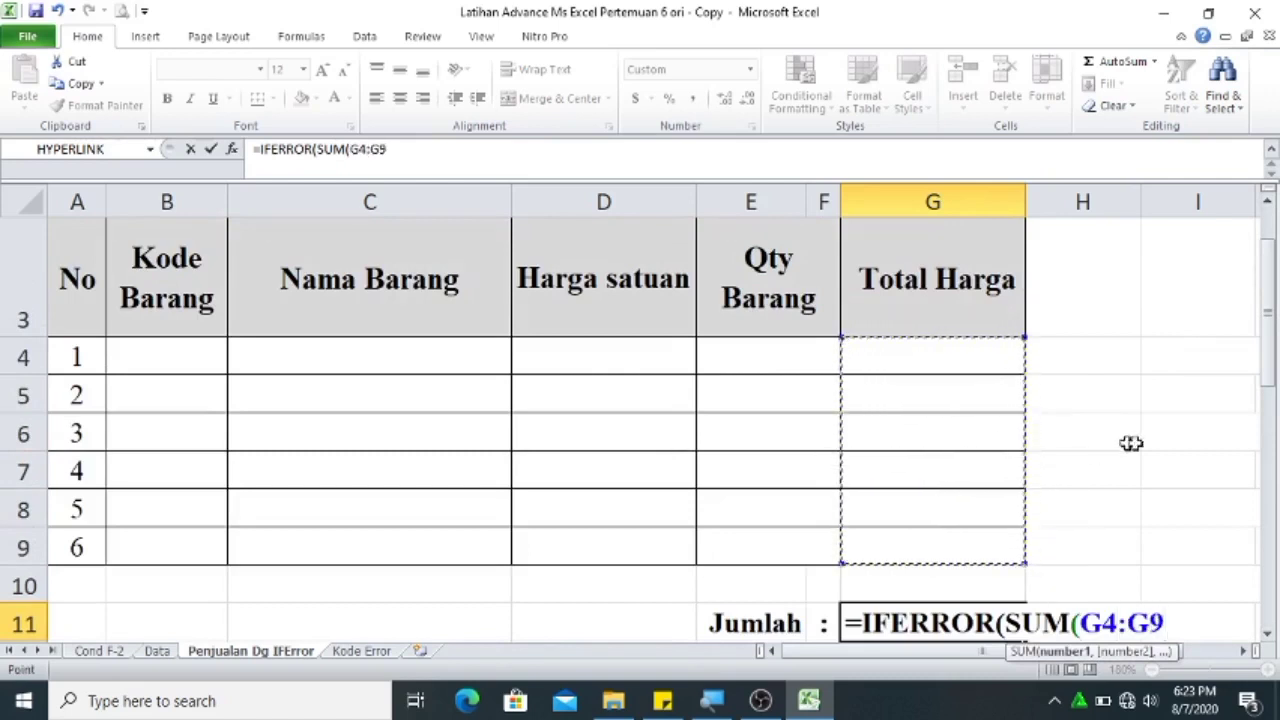
drag(1268, 366, 1270, 405)
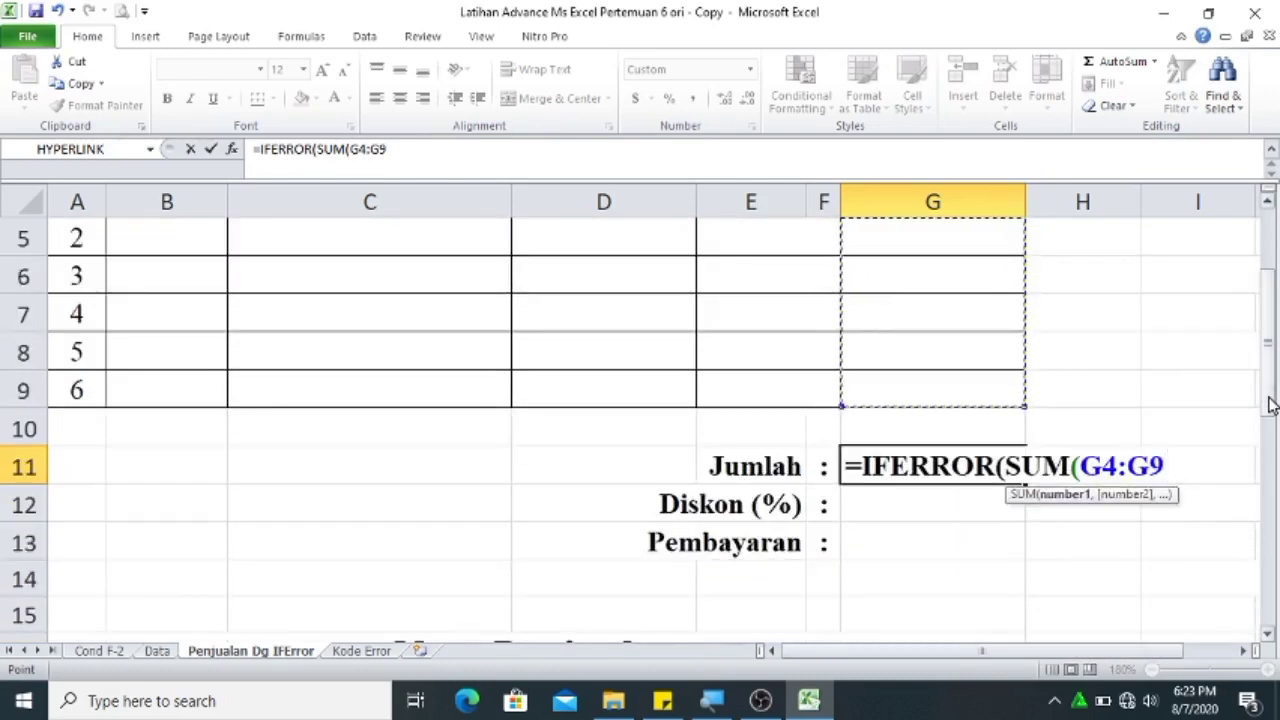
text(),)
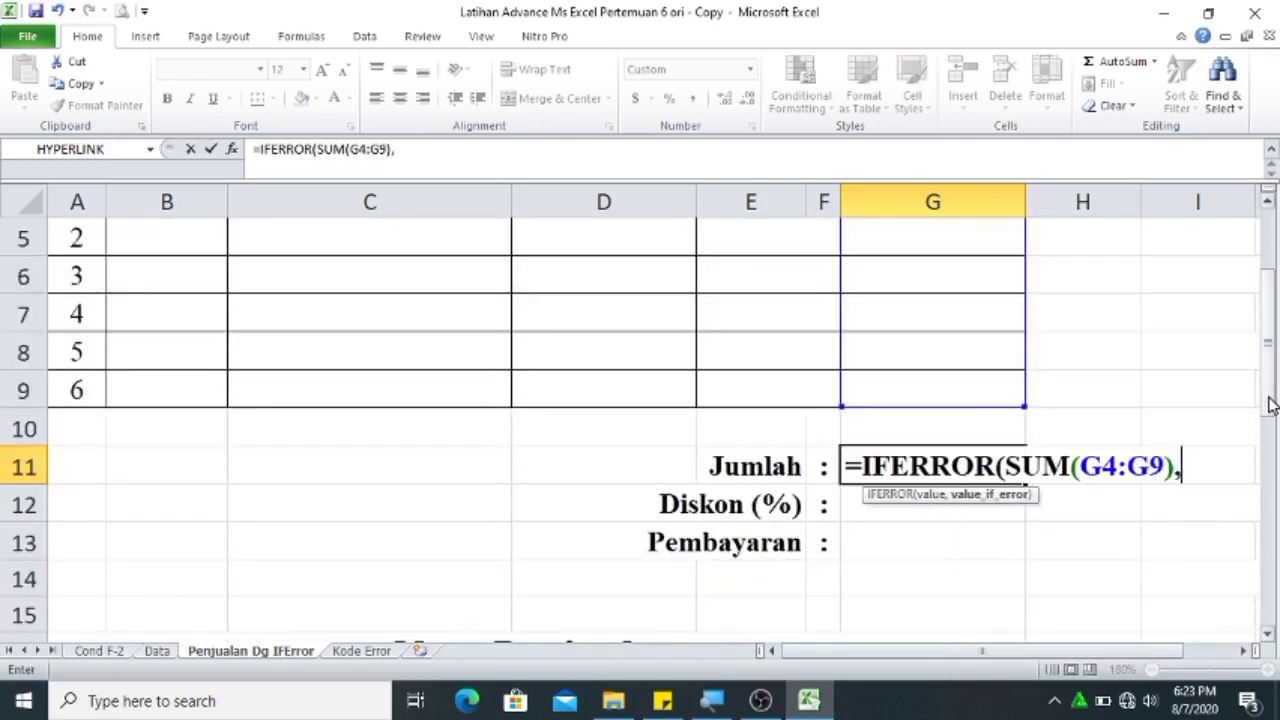
text("")
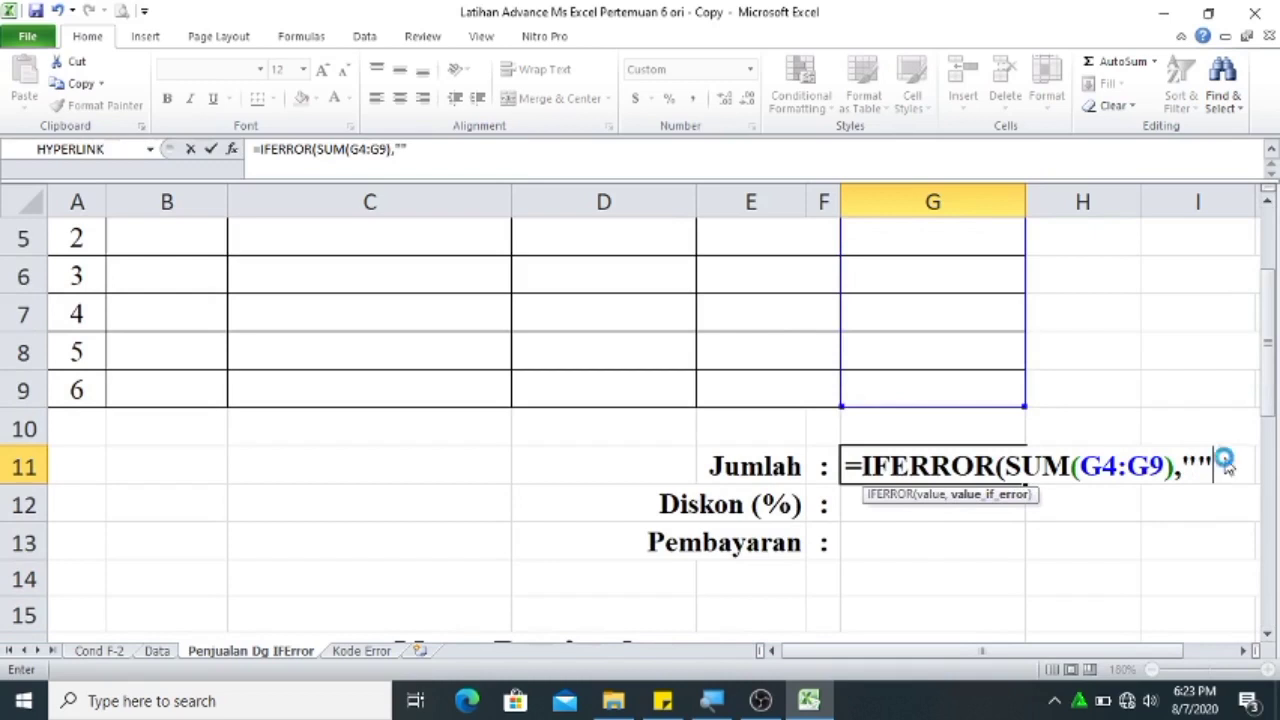
key(Return)
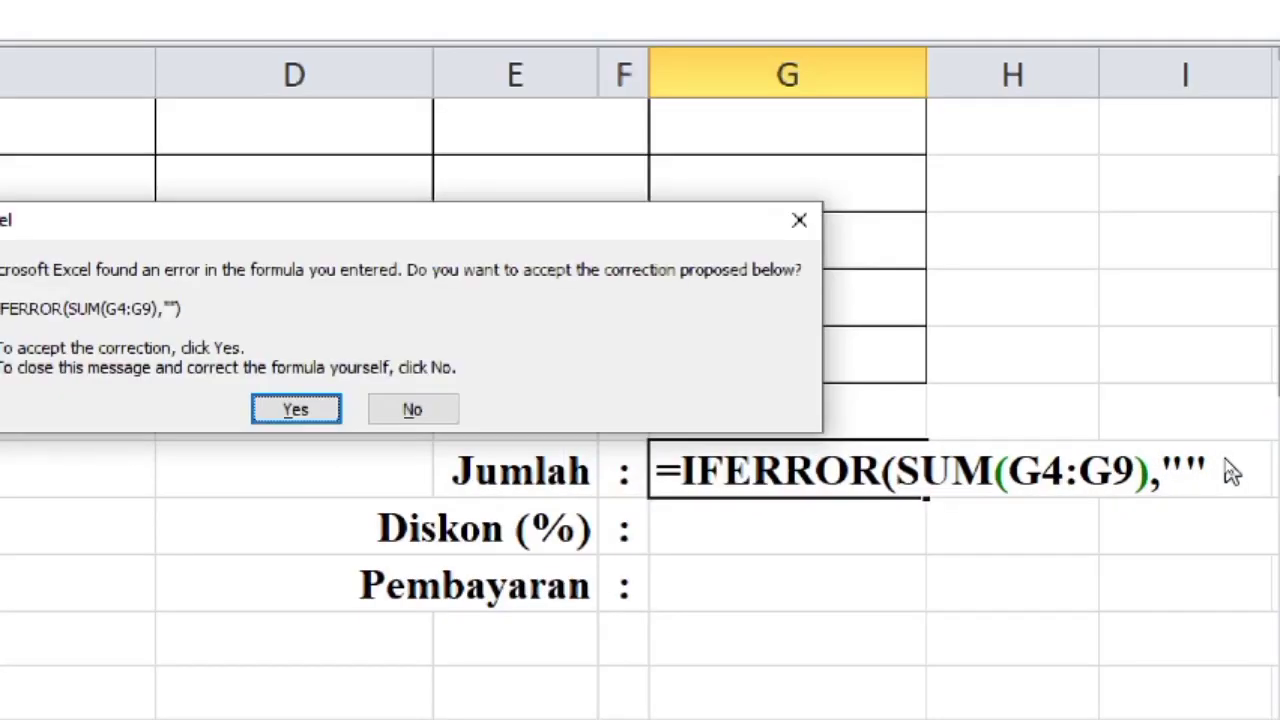
key(Return)
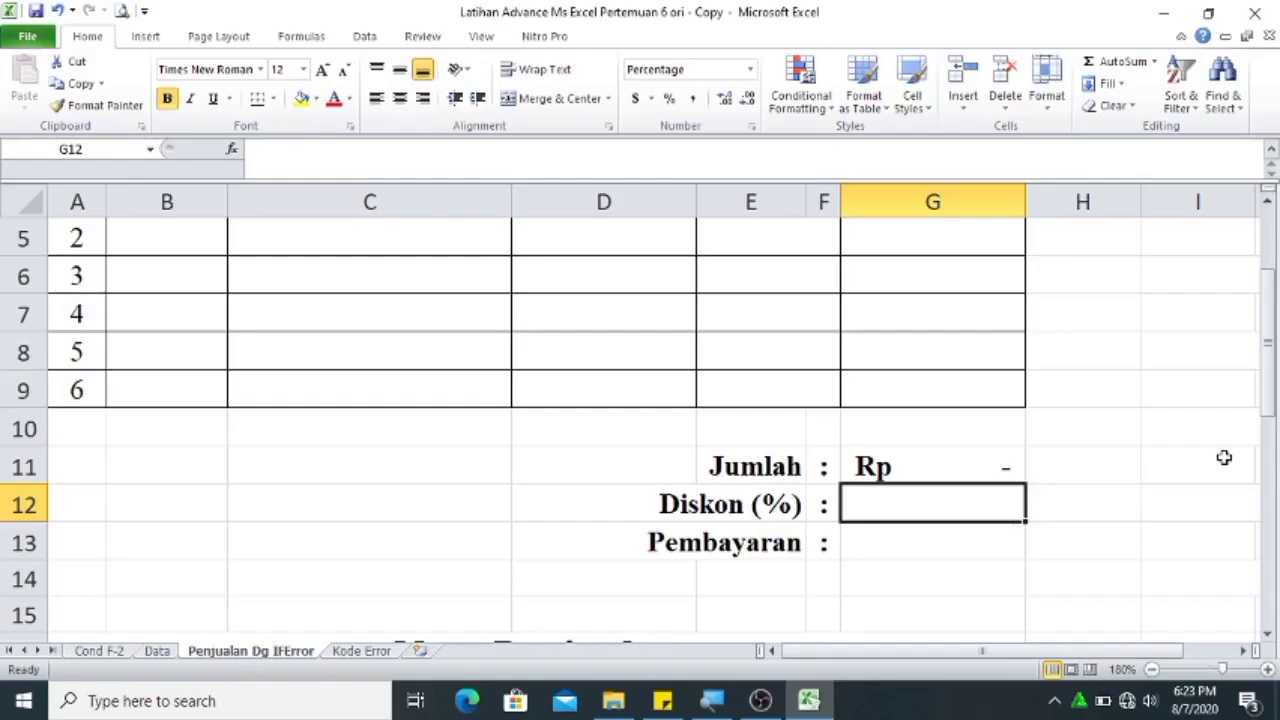
key(Up)
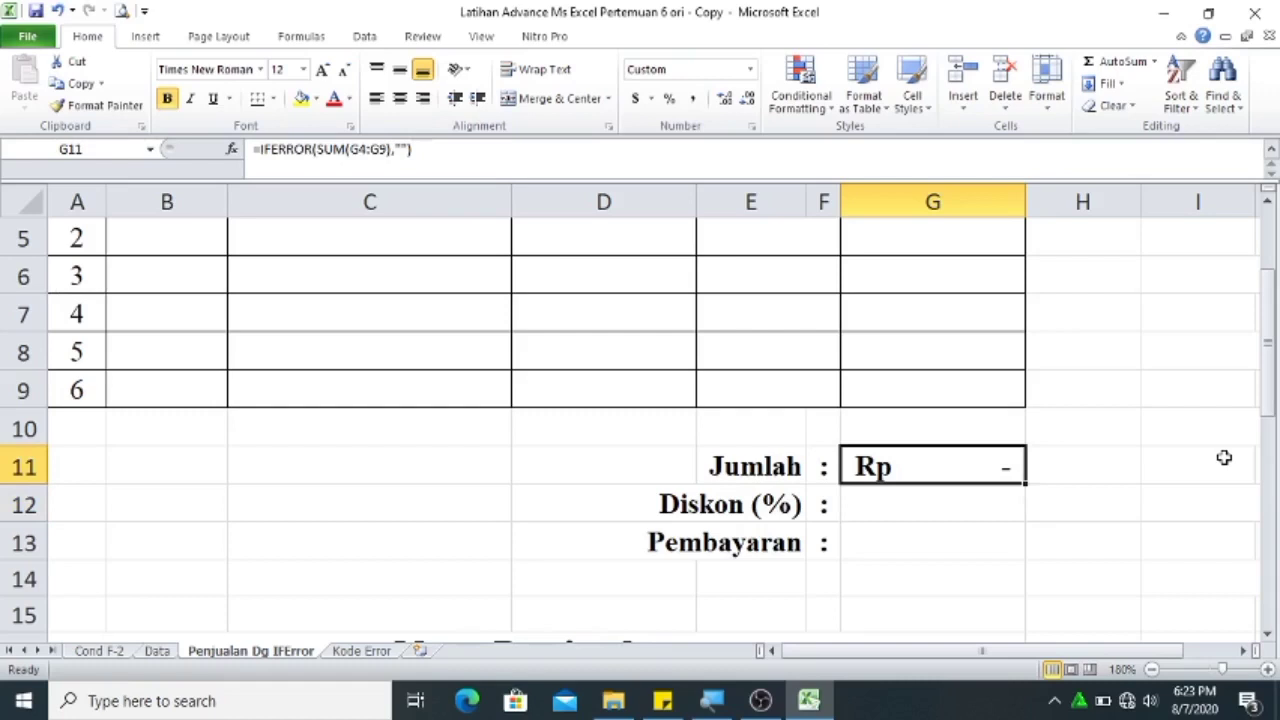
click(983, 500)
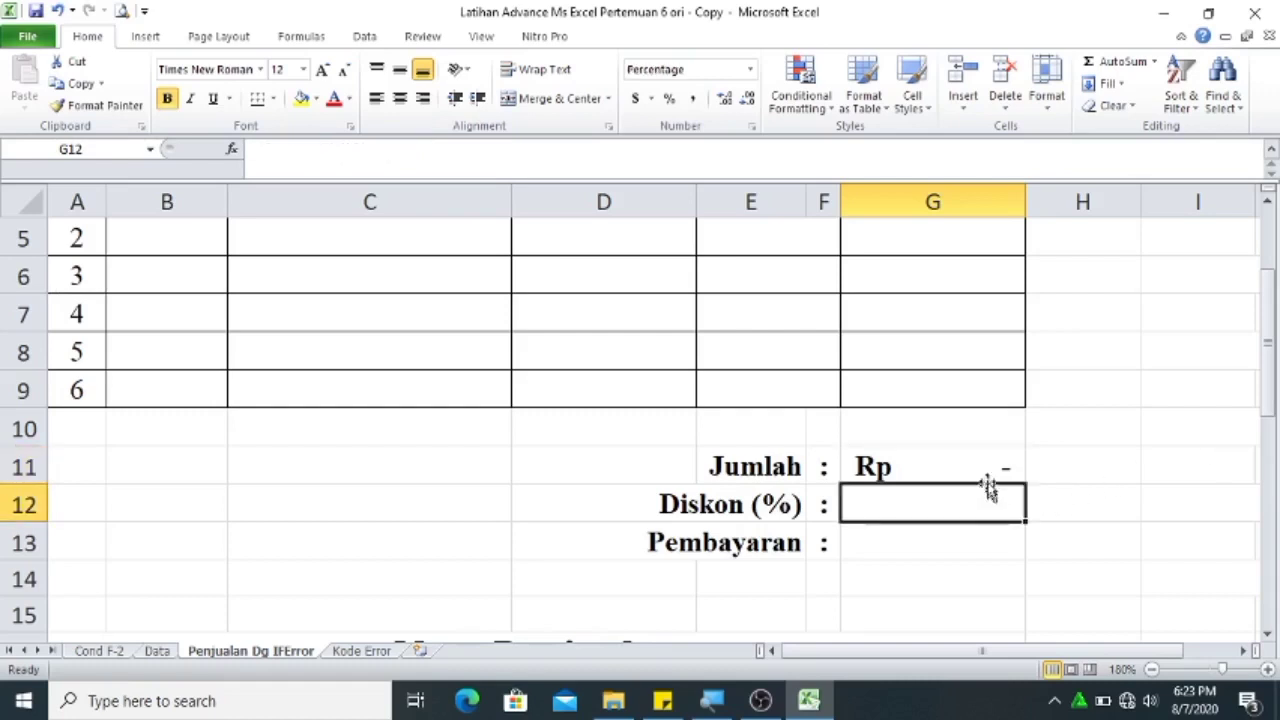
click(974, 467)
click(968, 500)
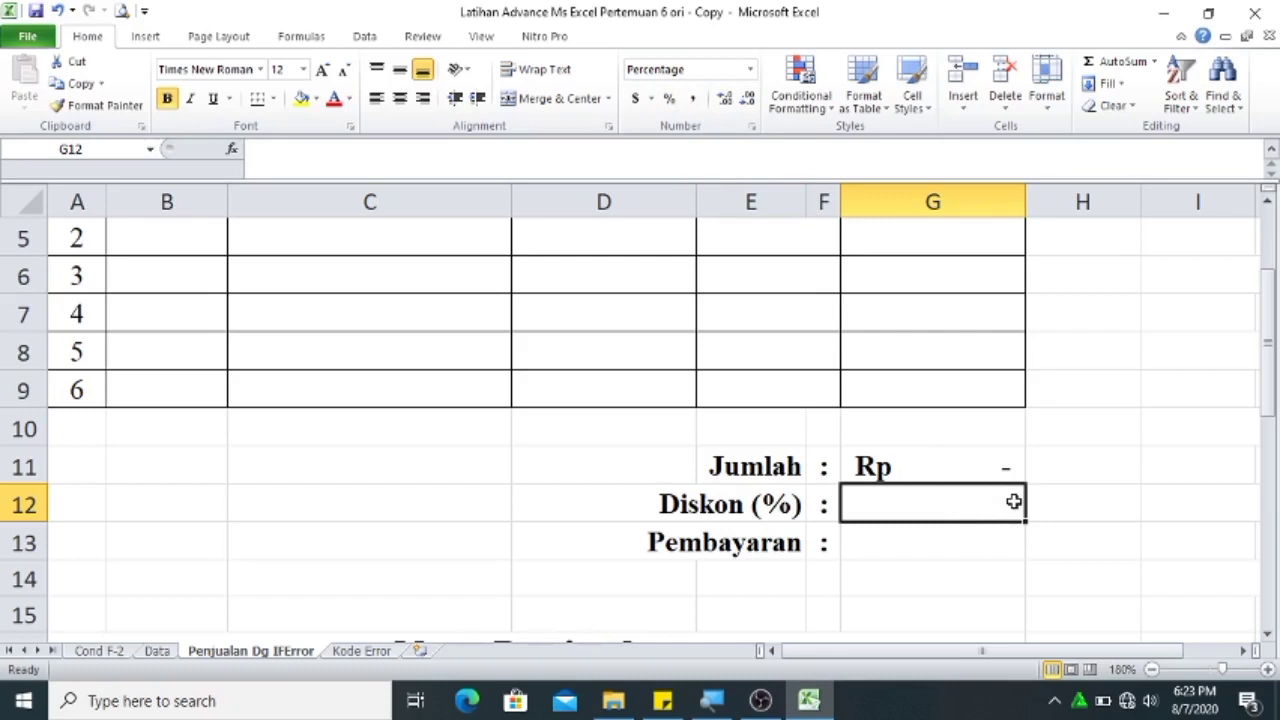
Start G12's formula as =IFERROR(VLOOKUP(G11,Tabel_Dis using autocomplete.
text(=)
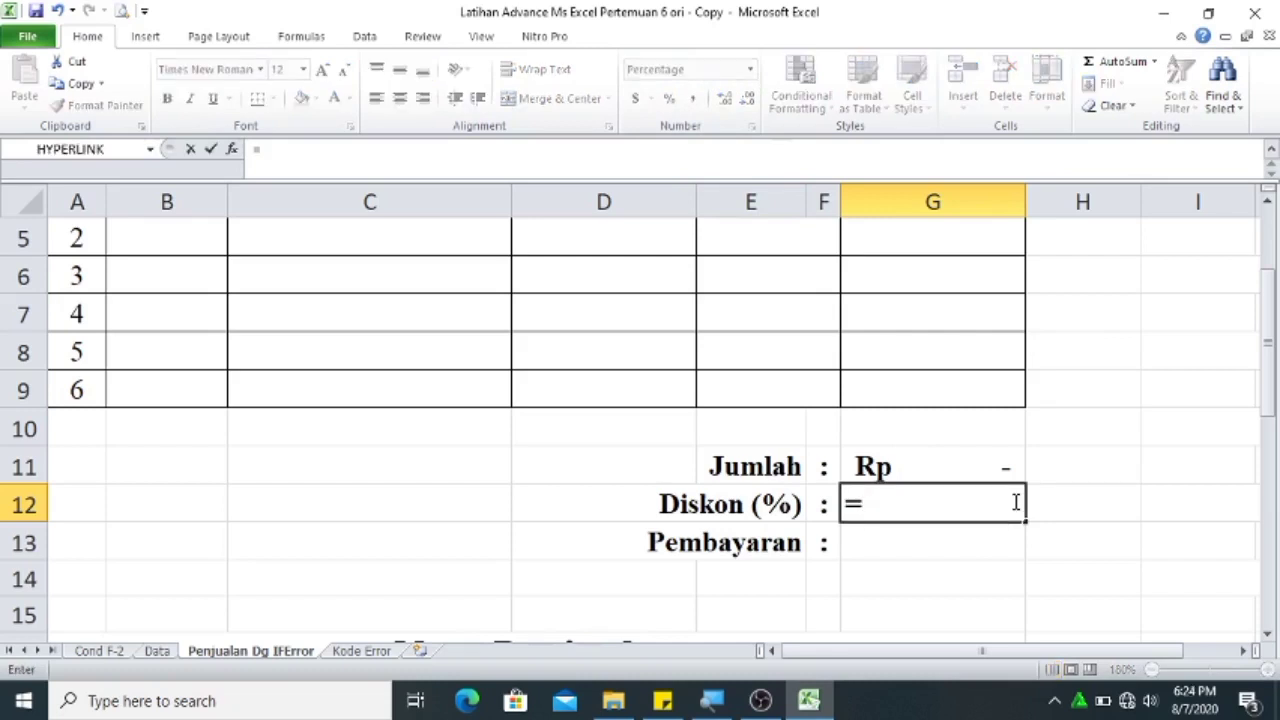
text(if)
key(Down)
key(Tab)
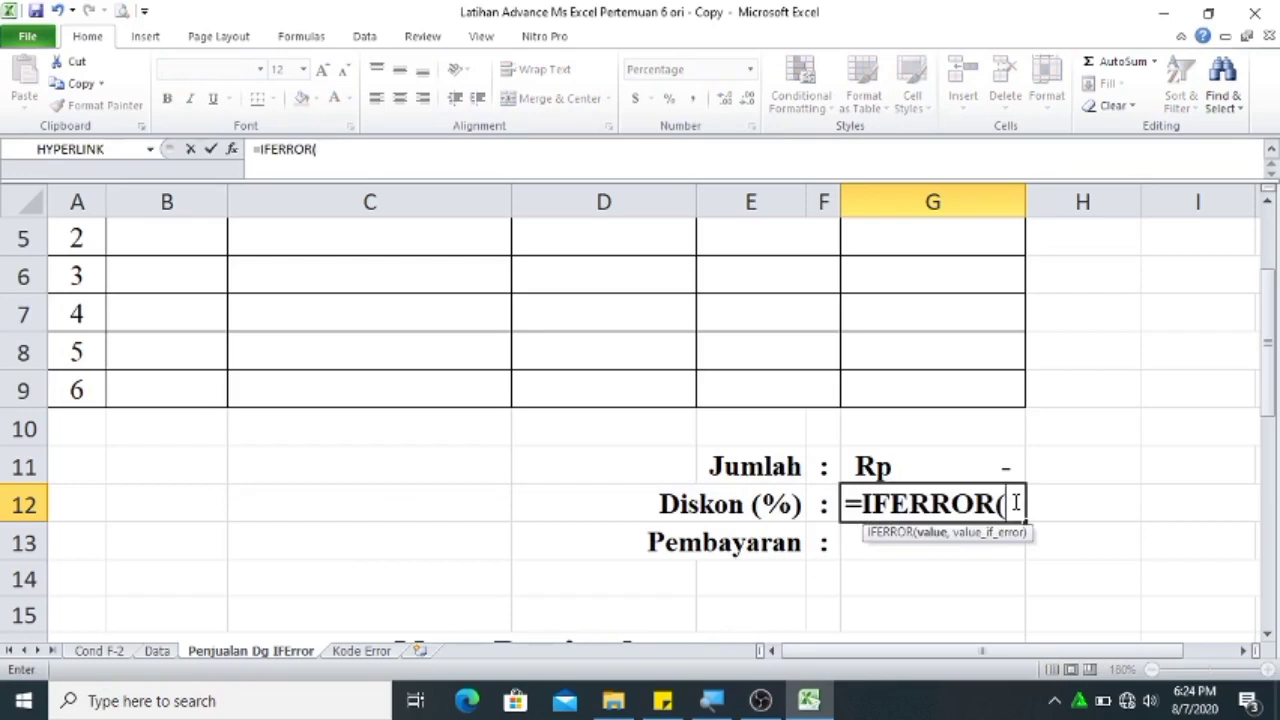
text(vl)
key(Tab)
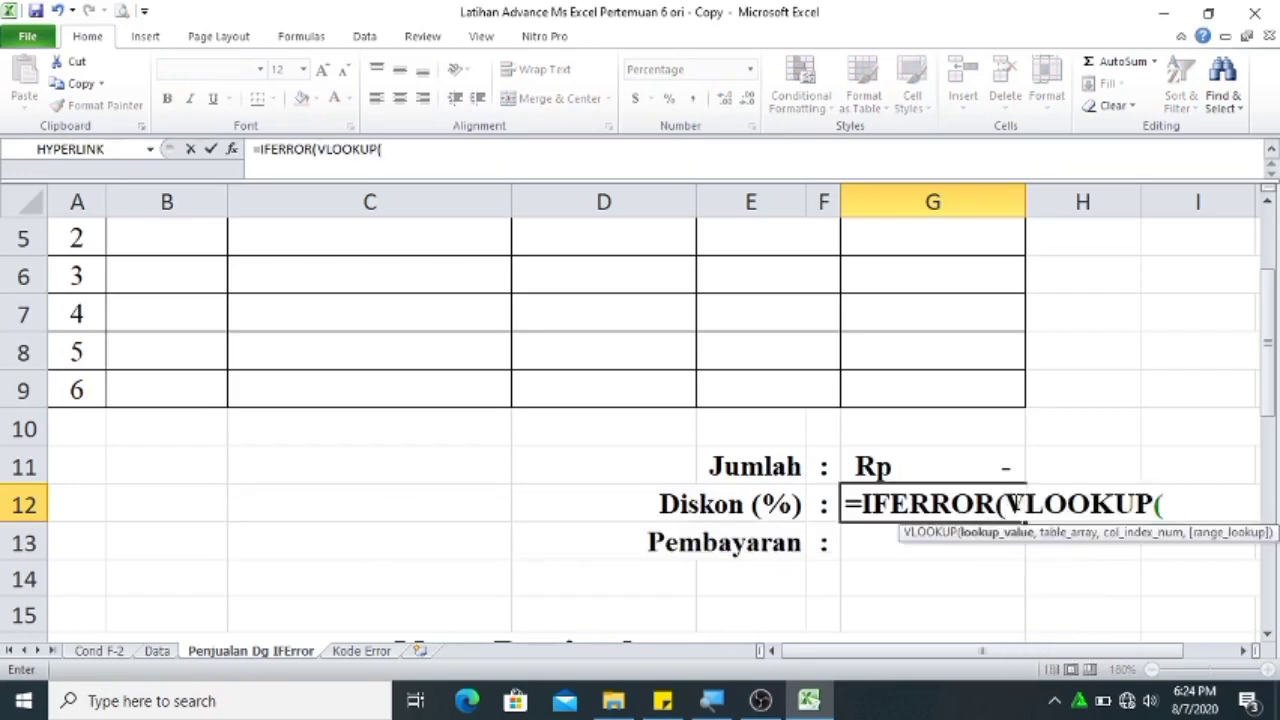
click(1006, 462)
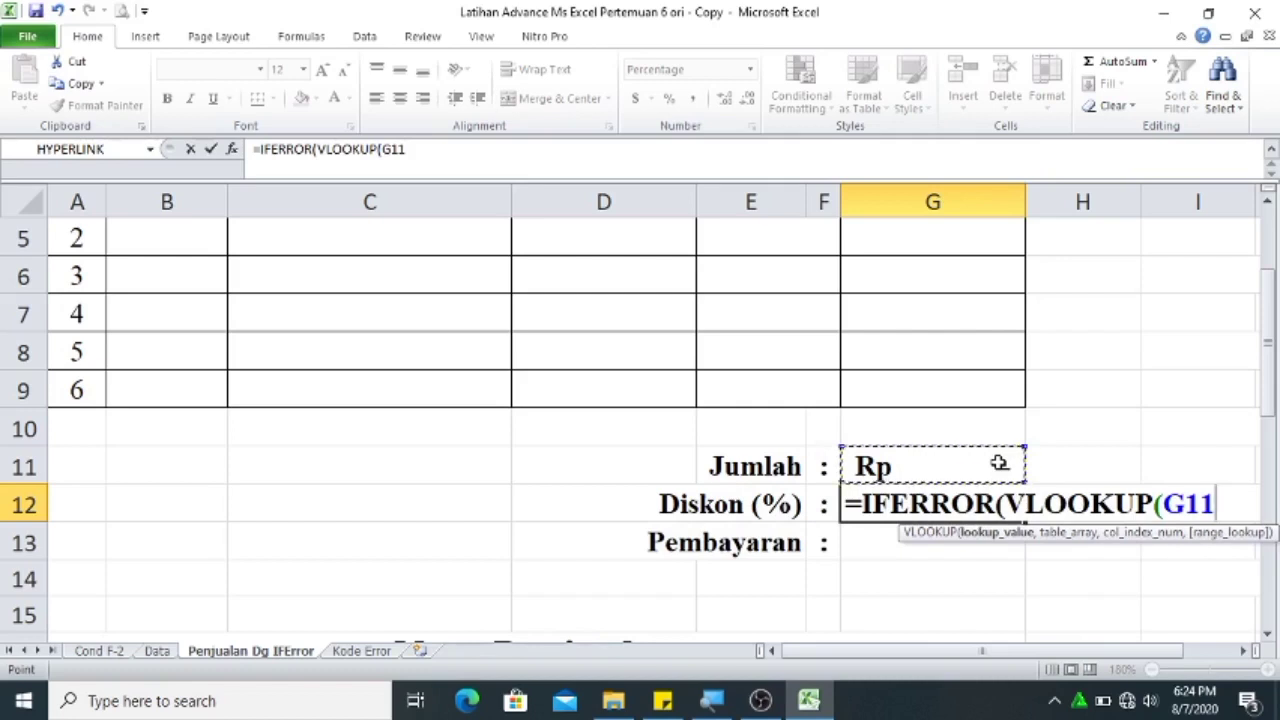
text(,)
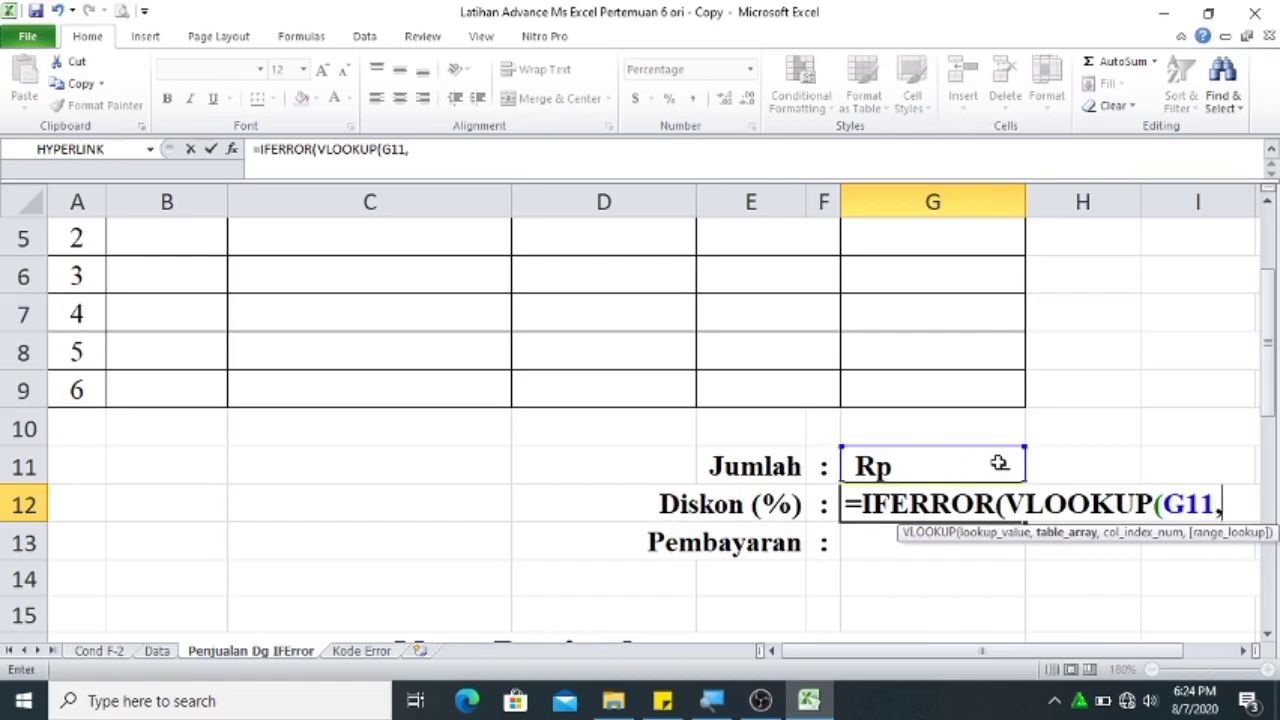
text(d)
key(BackSpace)
text(t)
text(a)
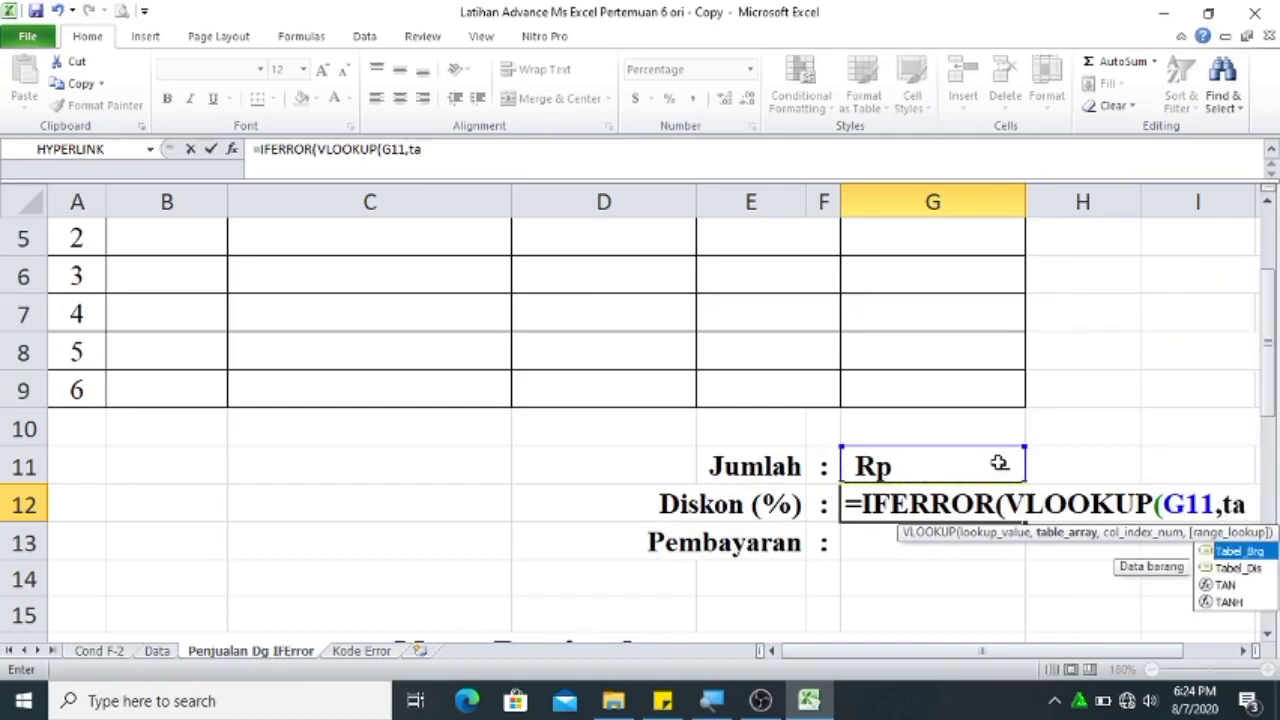
key(Down)
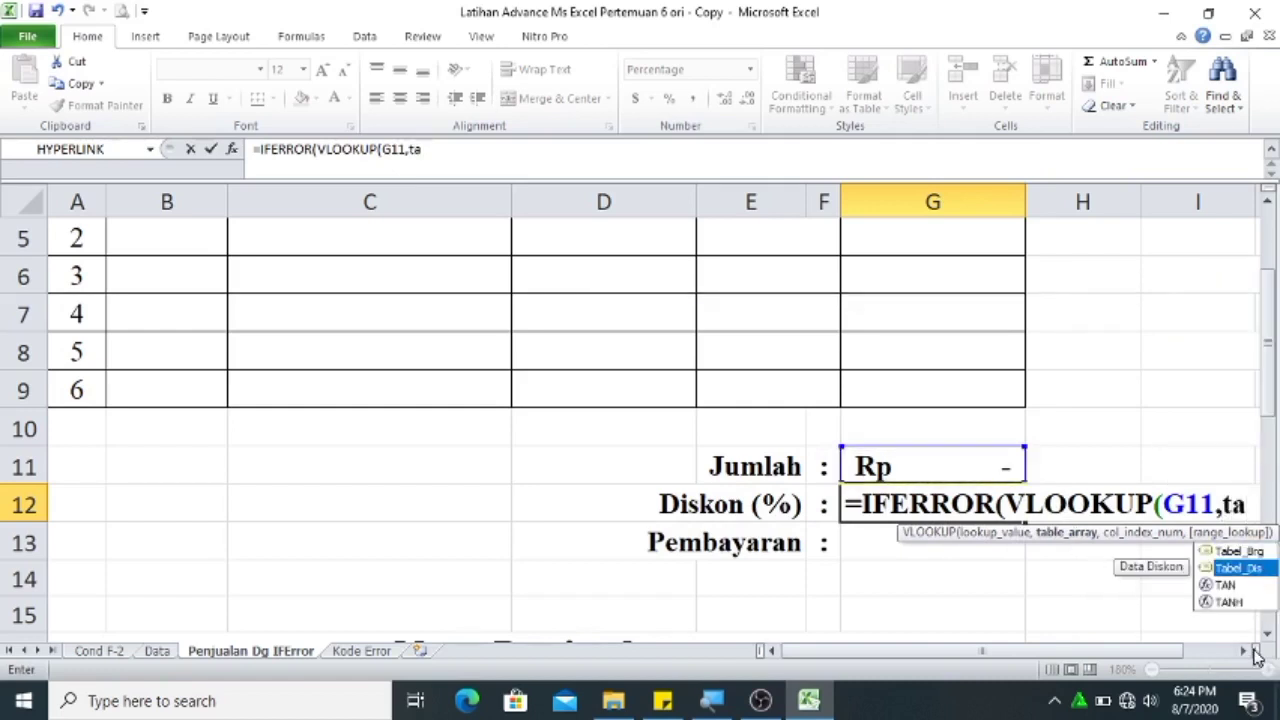
click(1246, 651)
click(1246, 651)
key(Tab)
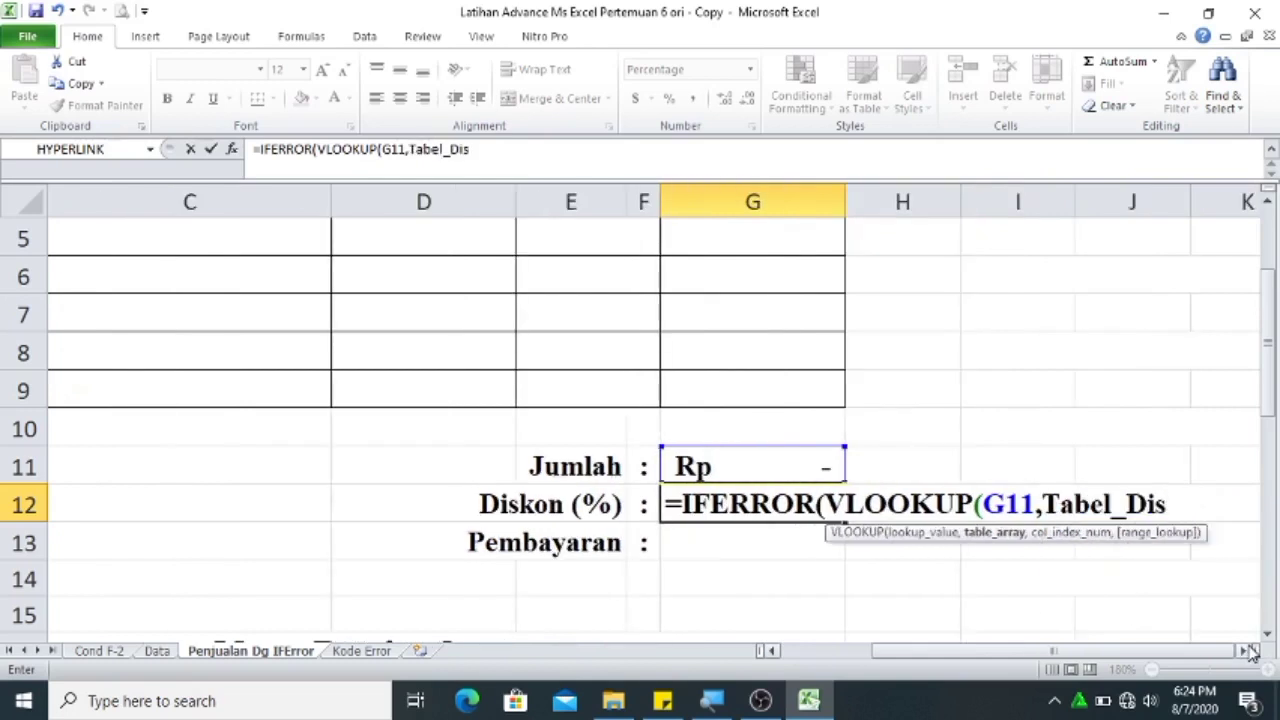
Finish with column 2, TRUE and a blank "" fallback, accepting Excel's correction.
text(,2)
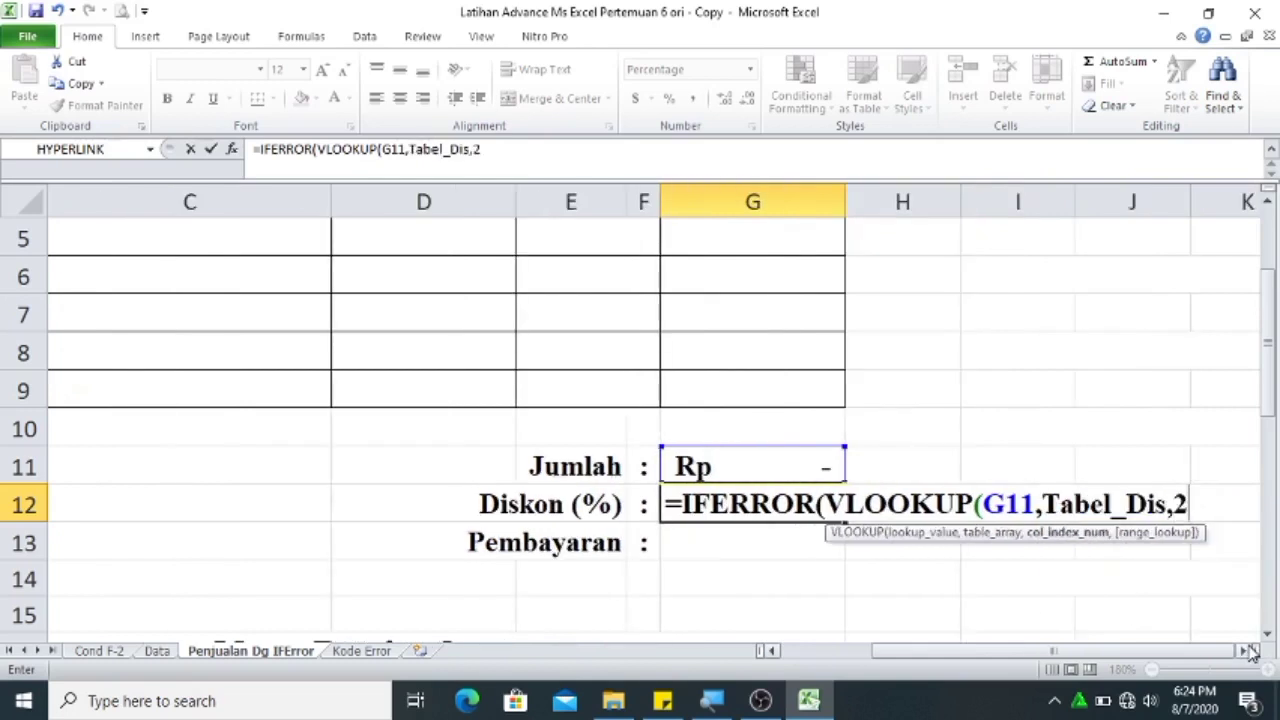
text(,)
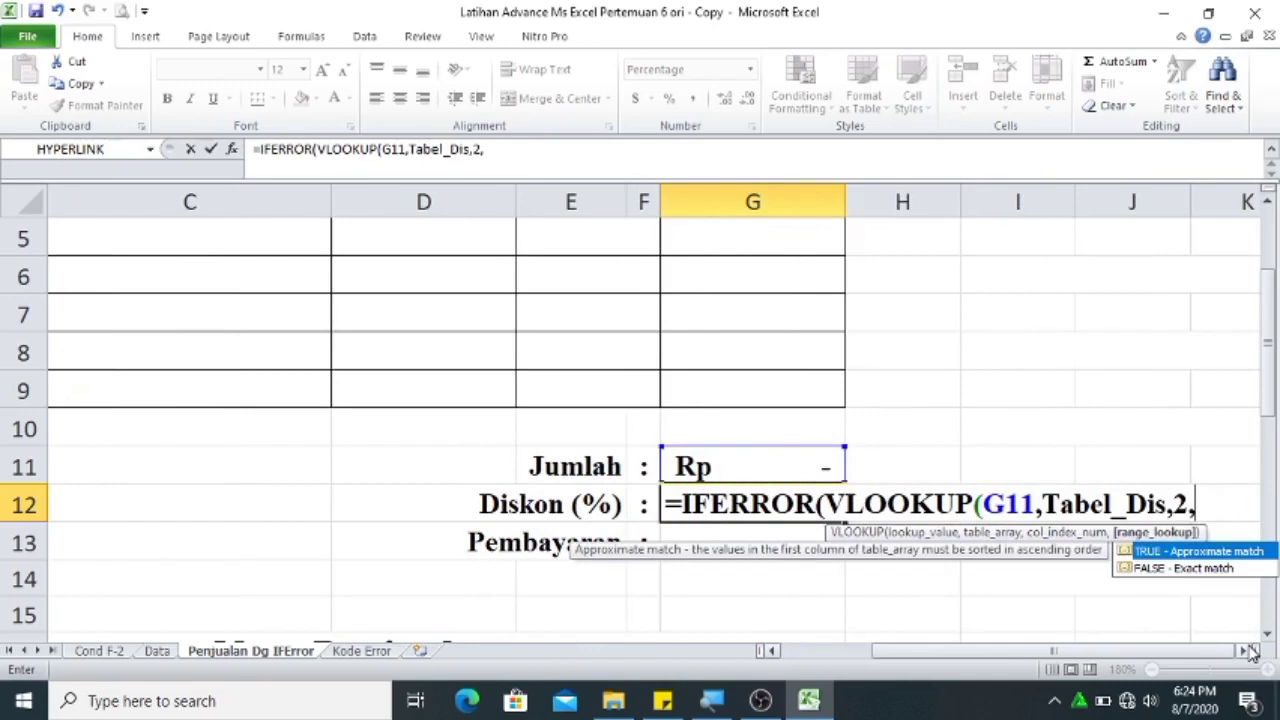
key(Tab)
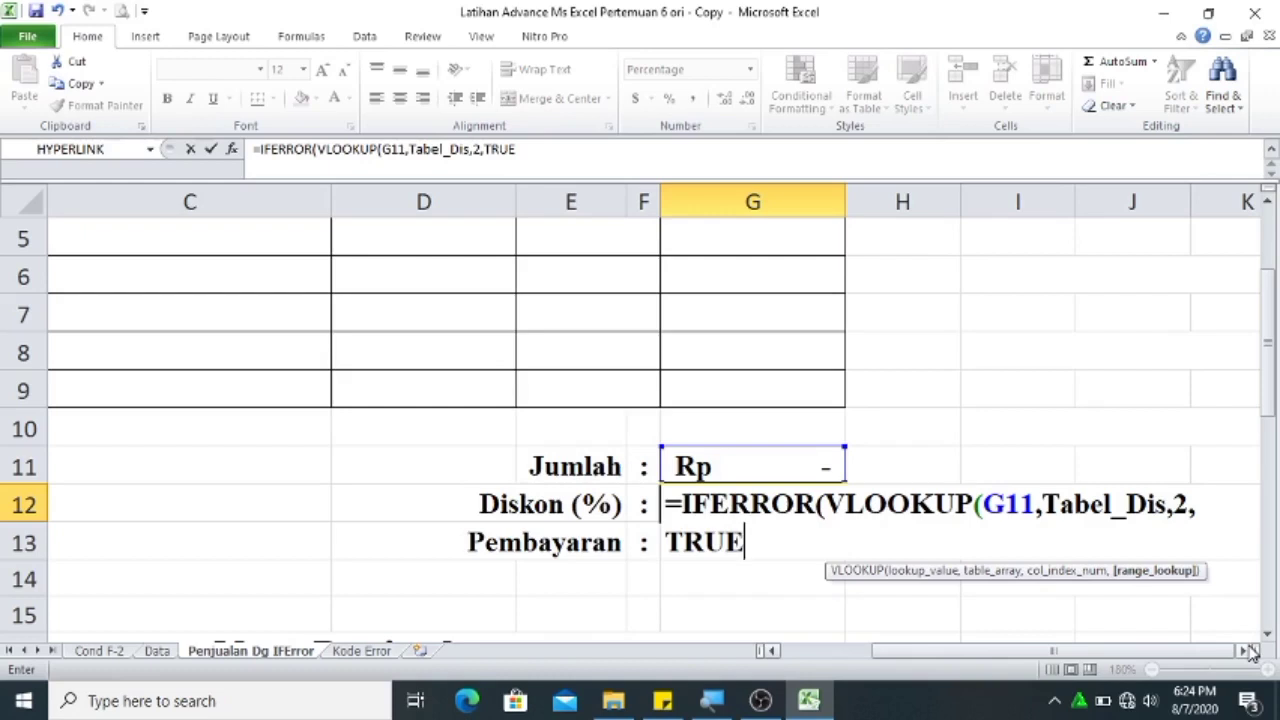
text(),)
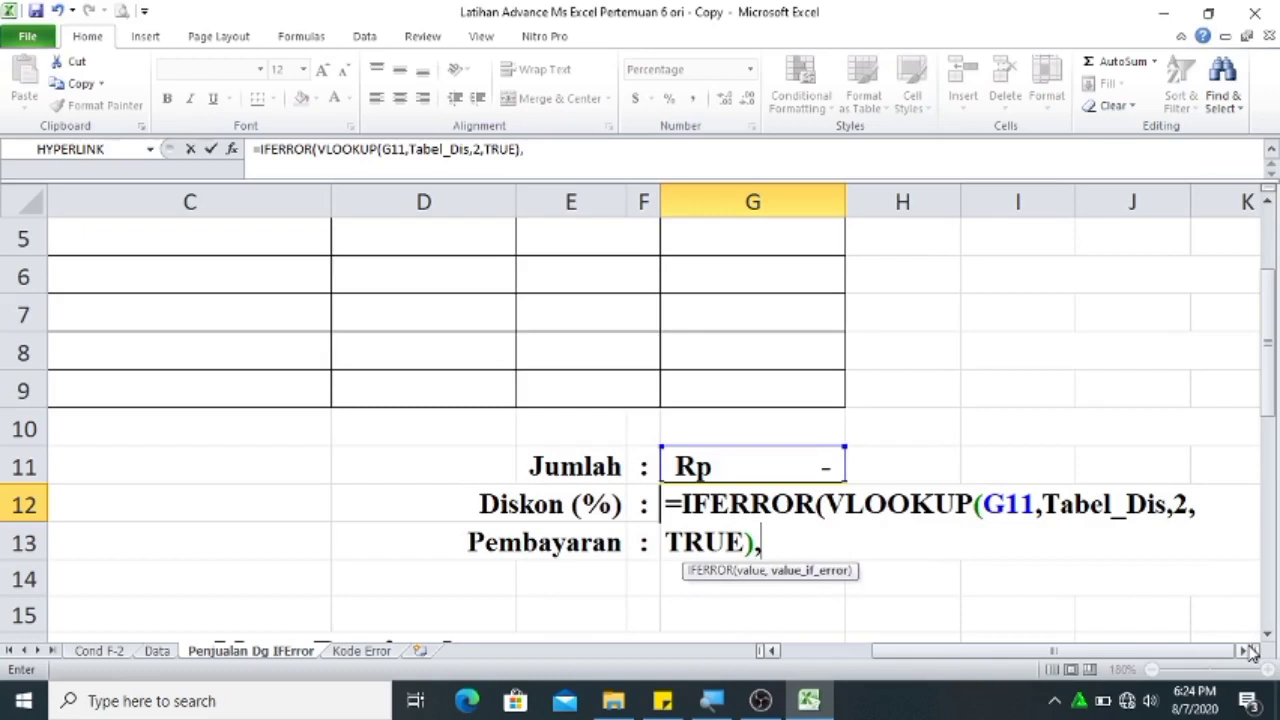
text("")
key(Return)
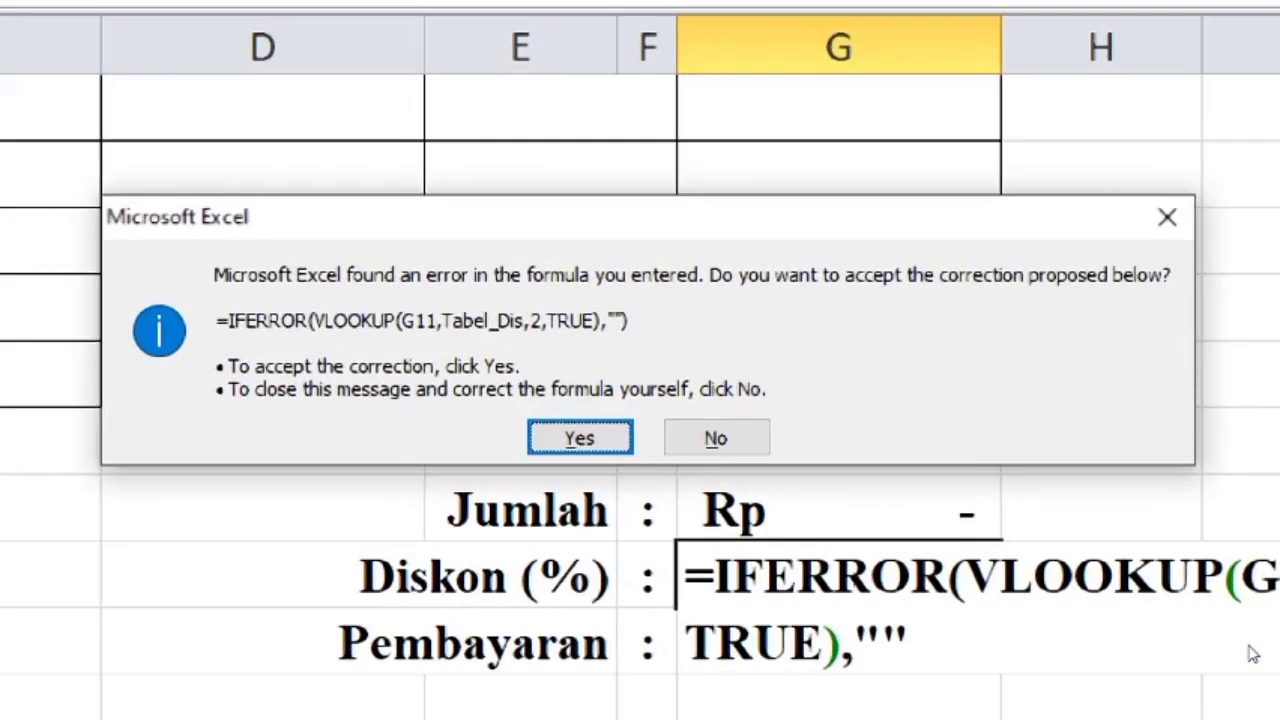
key(Return)
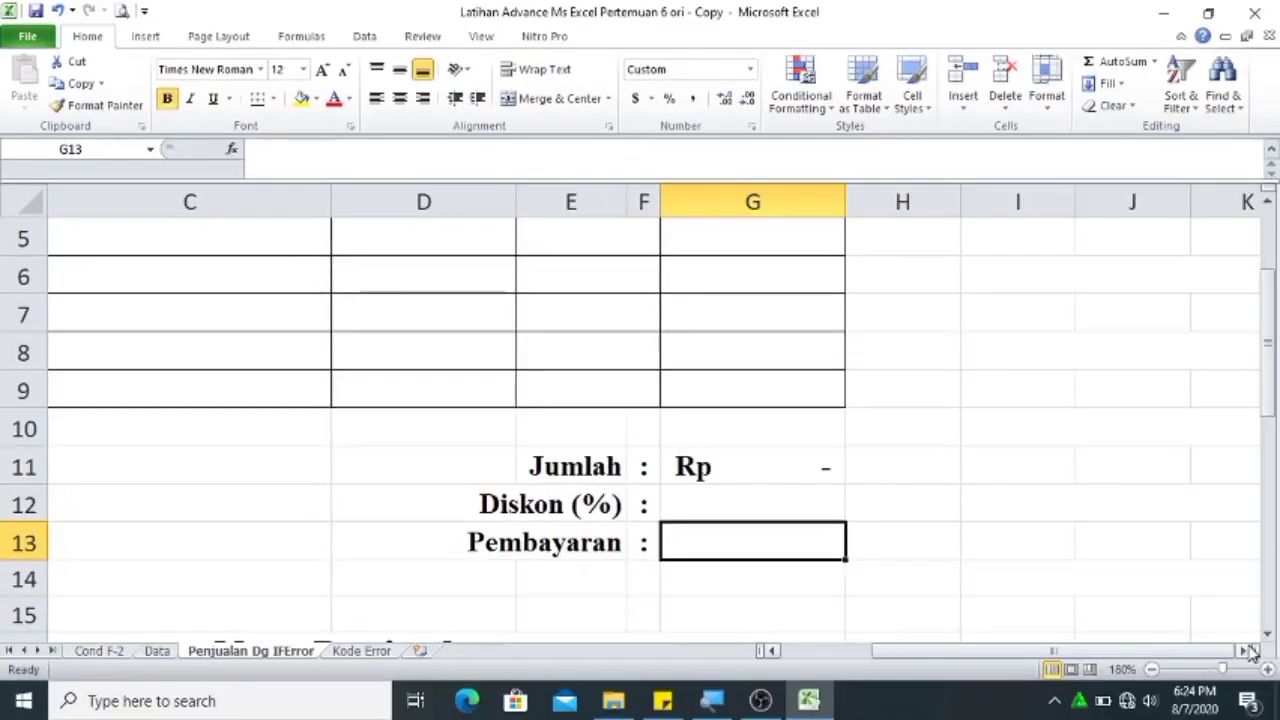
key(Up)
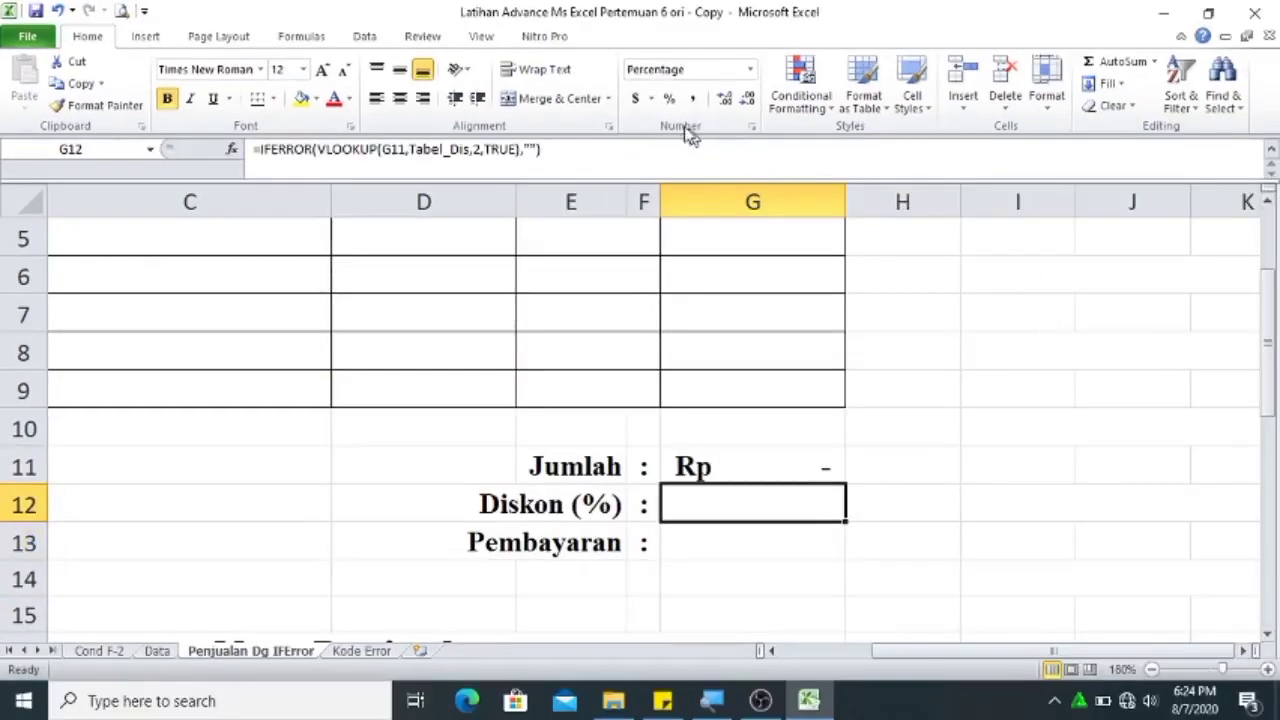
Format discount cell G12 as a percentage and begin G13 with =IFERROR(G11.
click(669, 100)
click(744, 545)
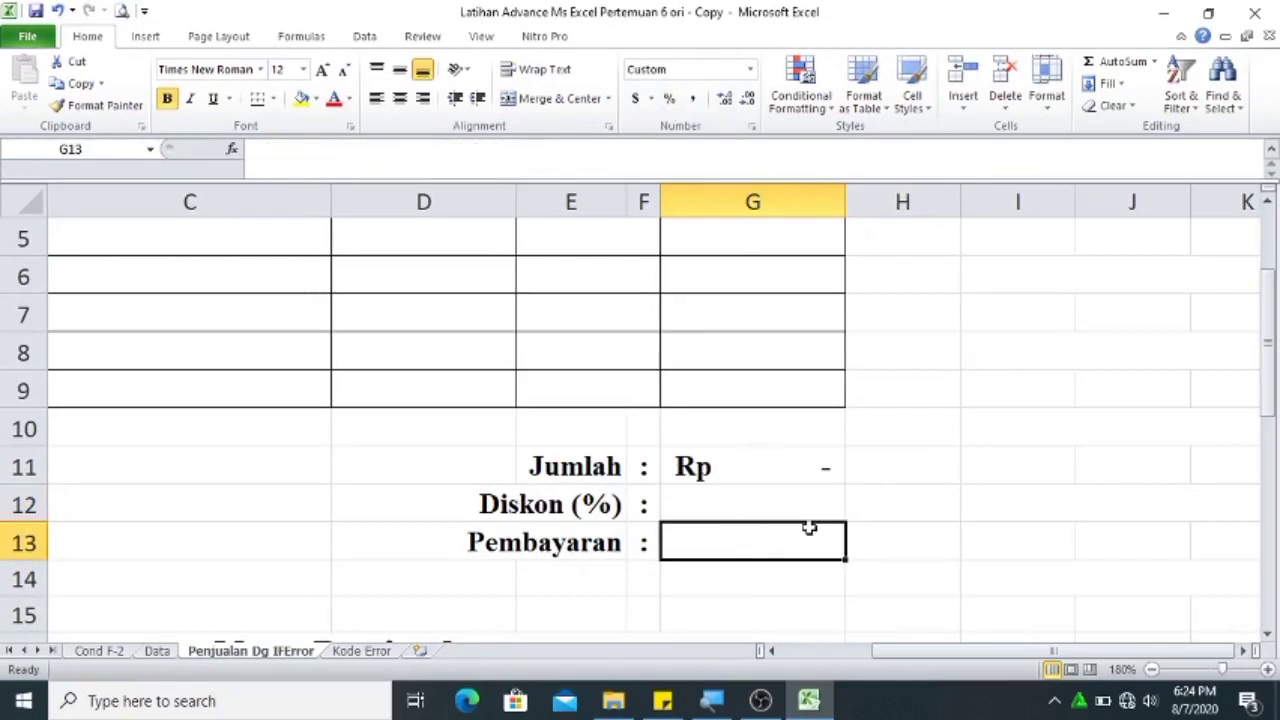
text(=)
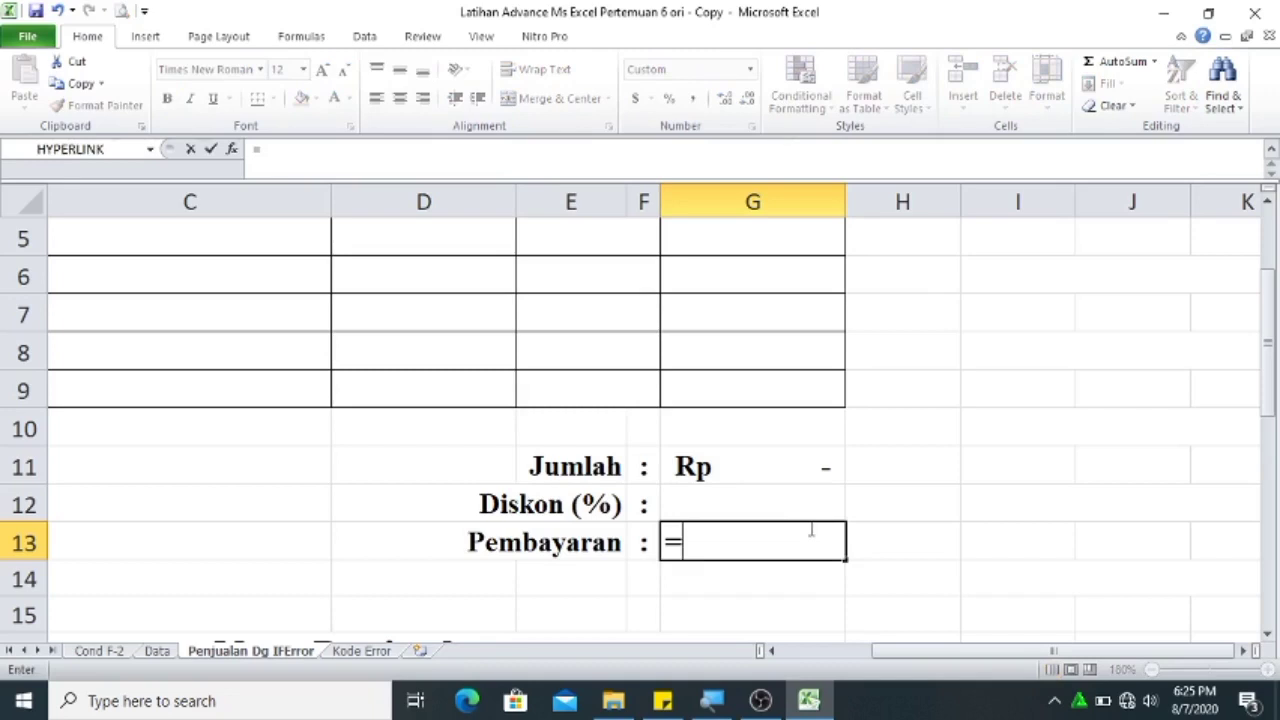
text(if)
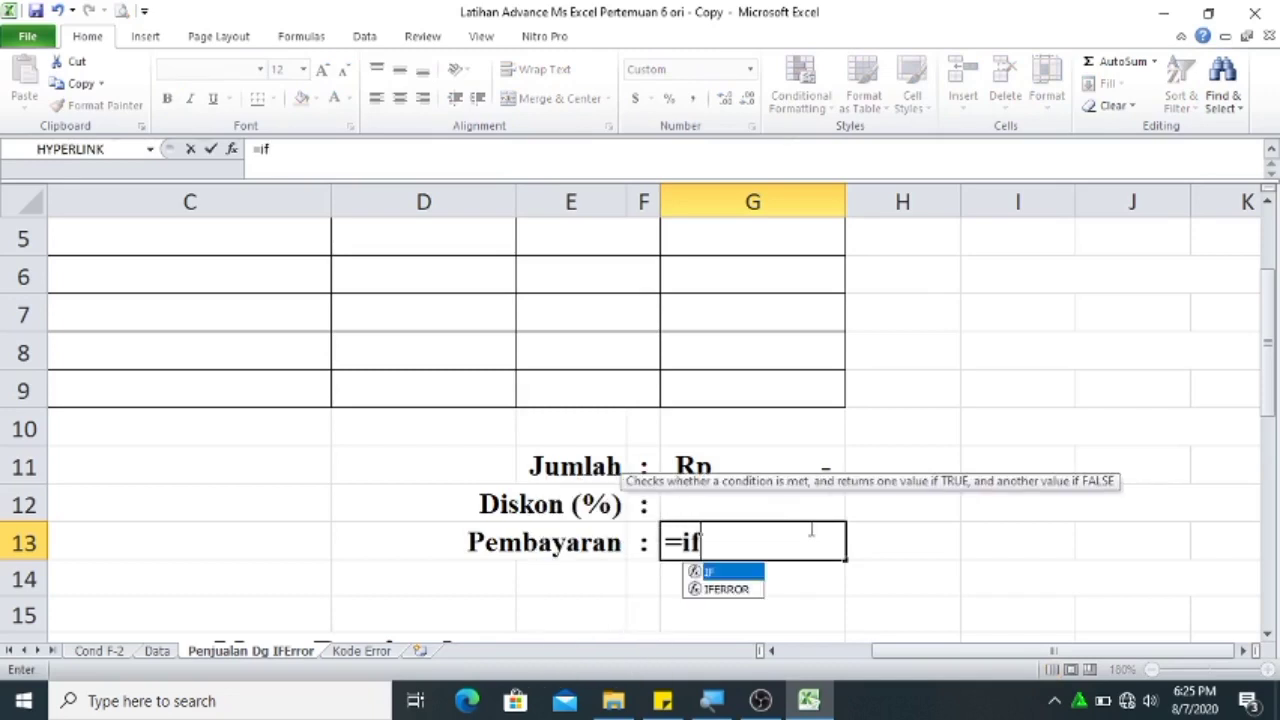
key(Tab)
key(BackSpace)
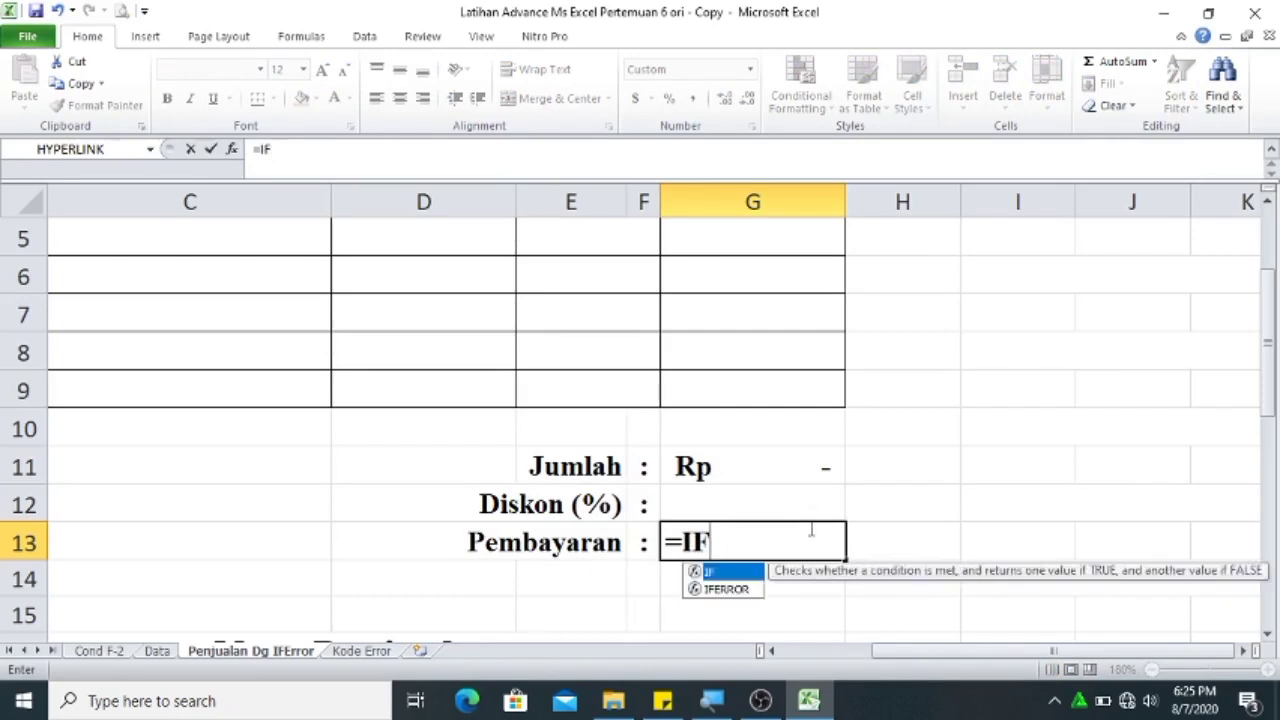
key(Down)
key(Tab)
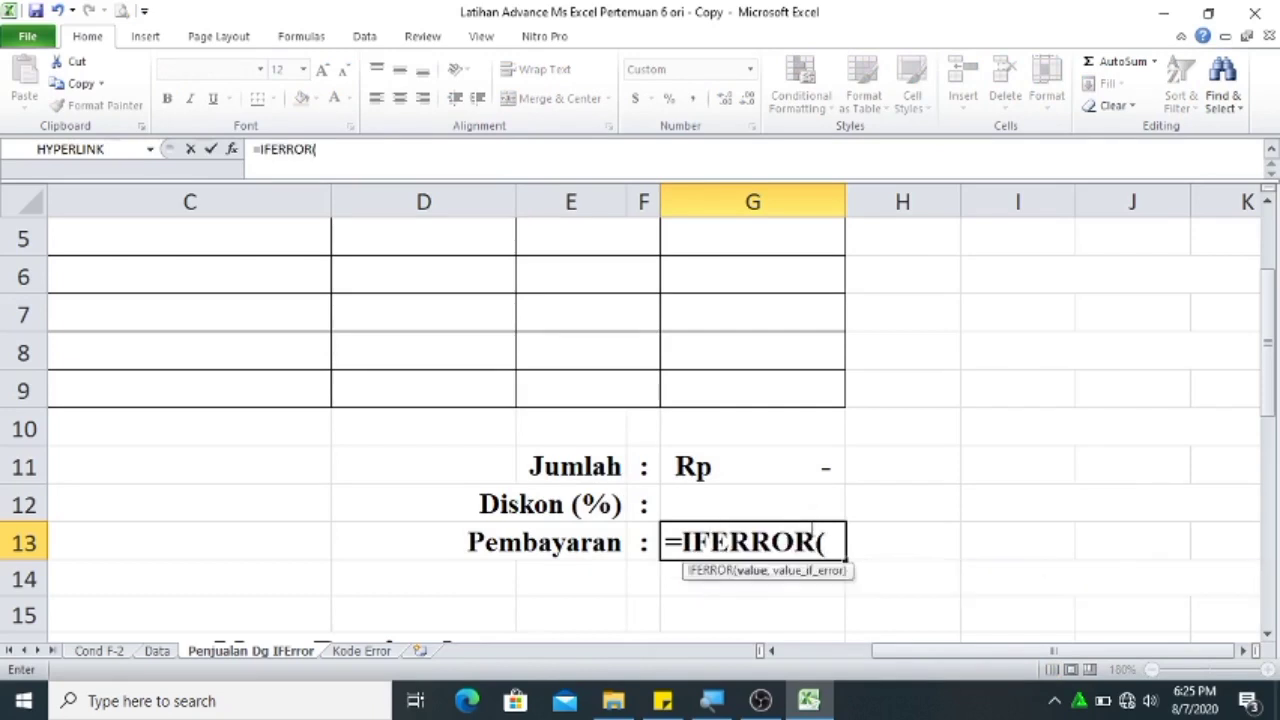
text(()
key(BackSpace)
click(763, 461)
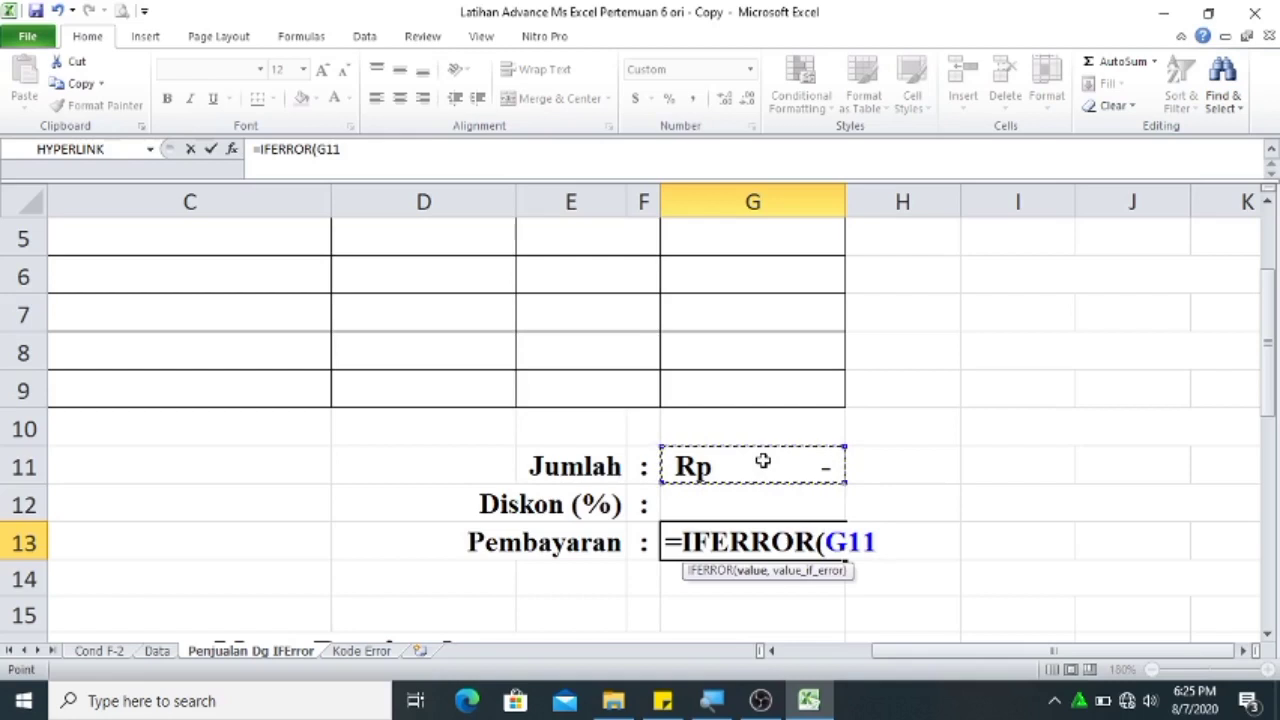
Complete G13 as =IFERROR(G11-(G11*G12),"") and accept Excel's proposed correction.
text(-)
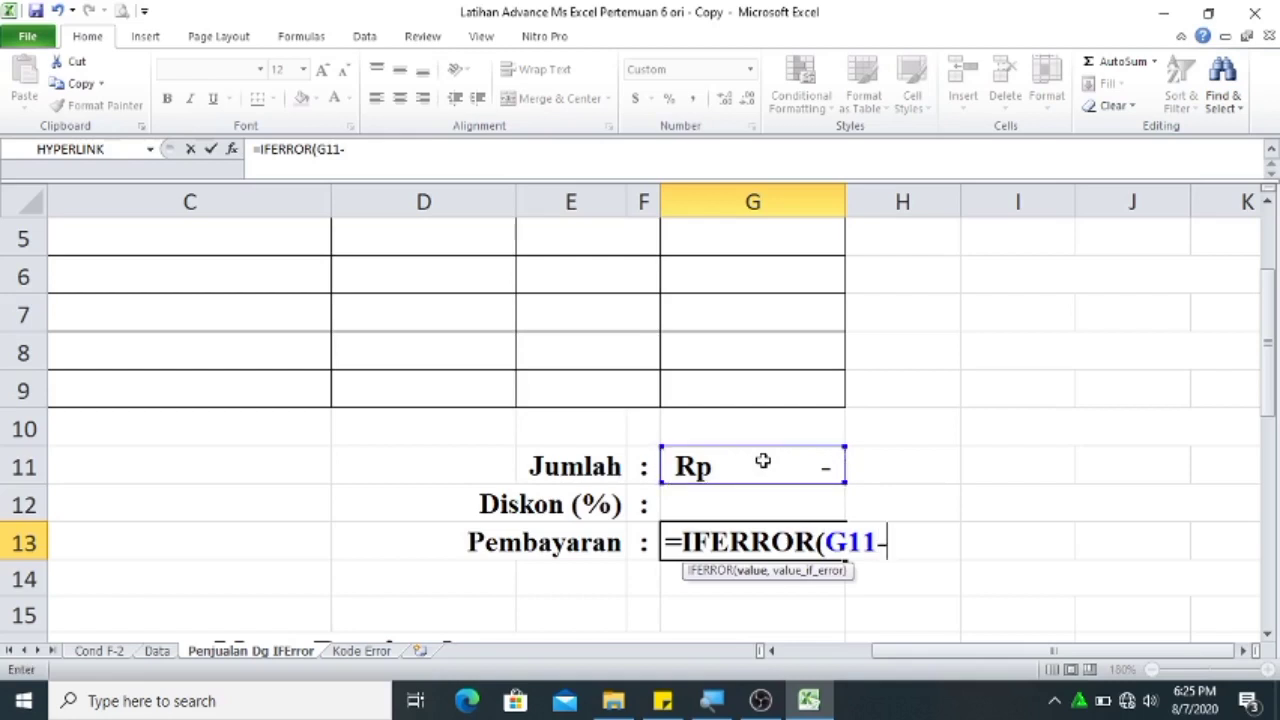
text(()
click(762, 461)
text(*)
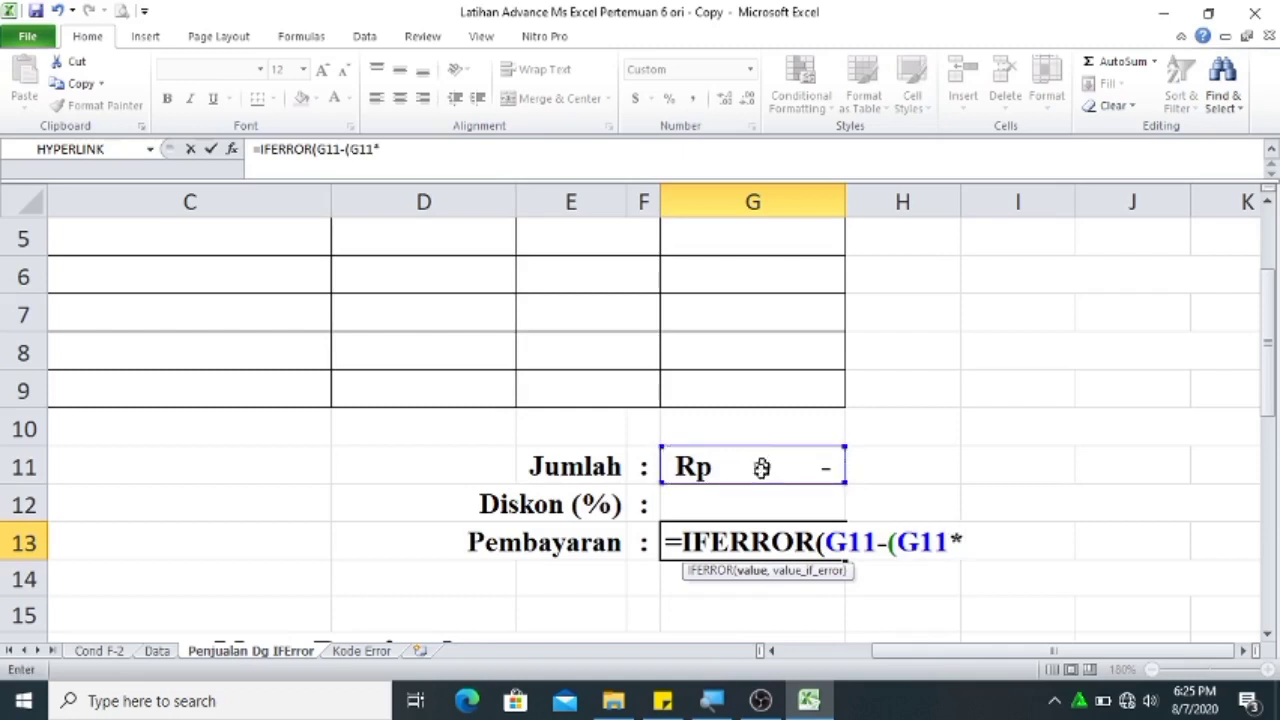
click(762, 510)
text())
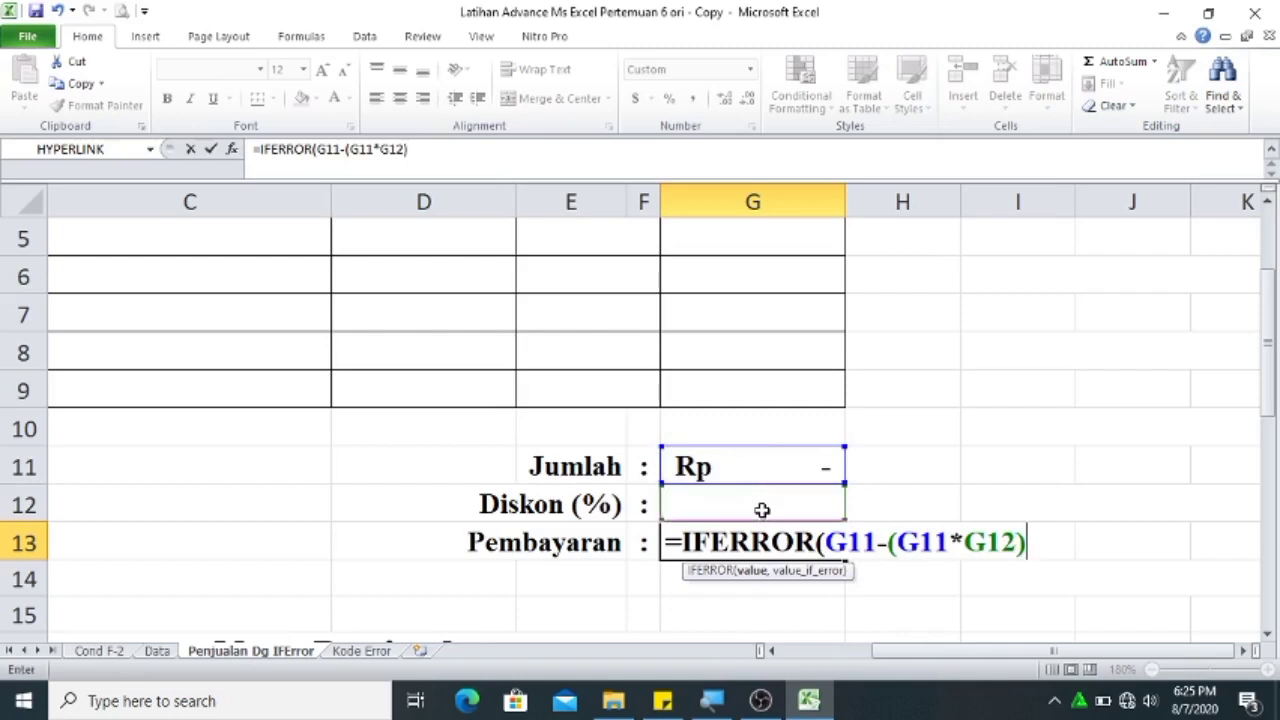
text(,)
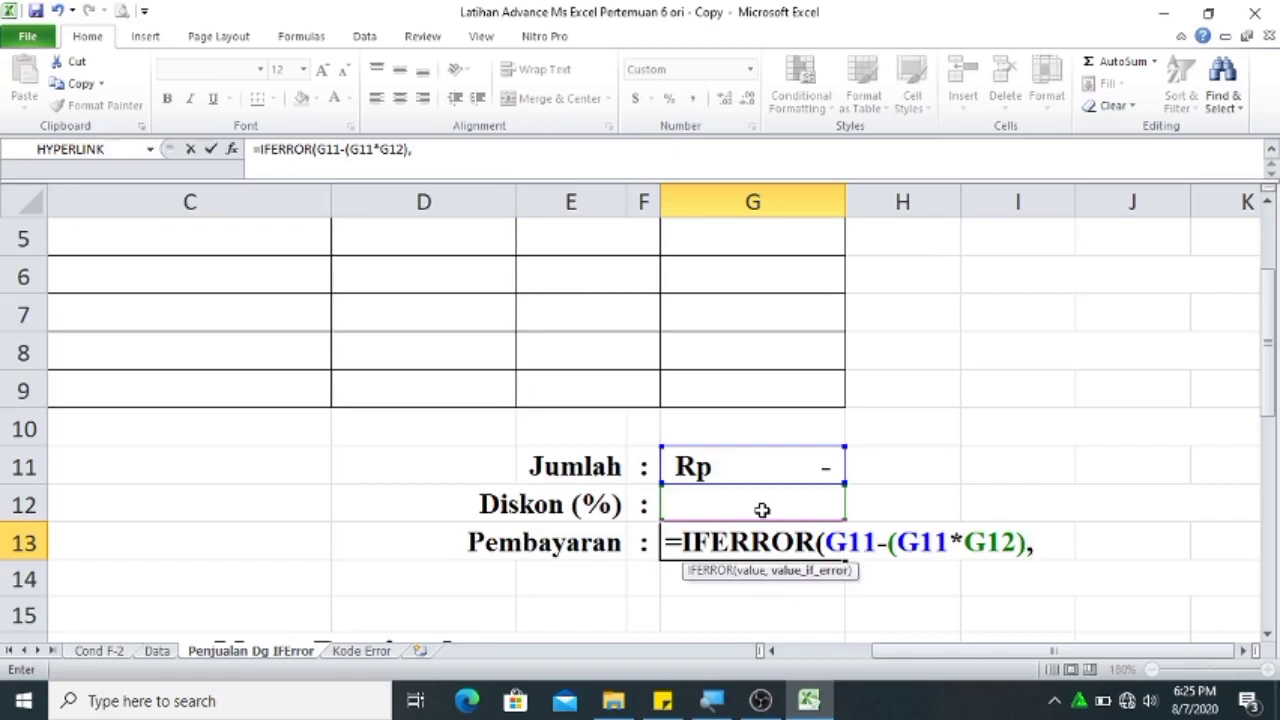
text("")
key(Return)
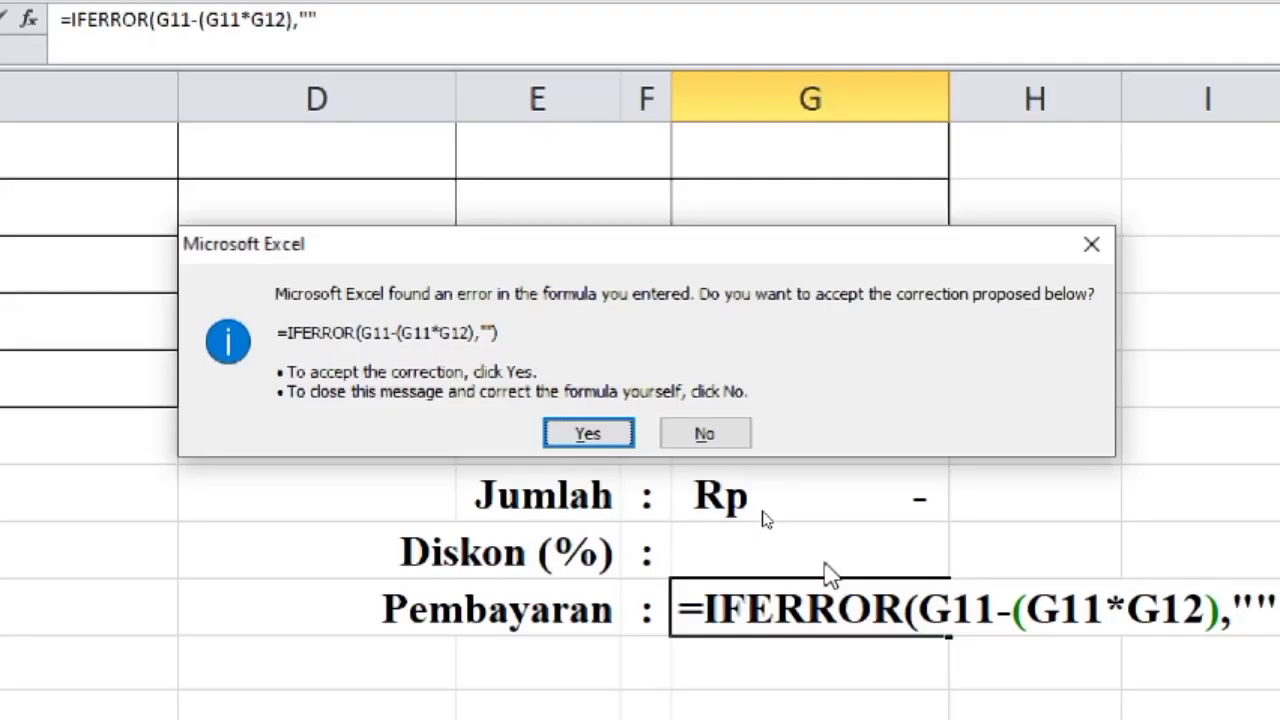
key(Return)
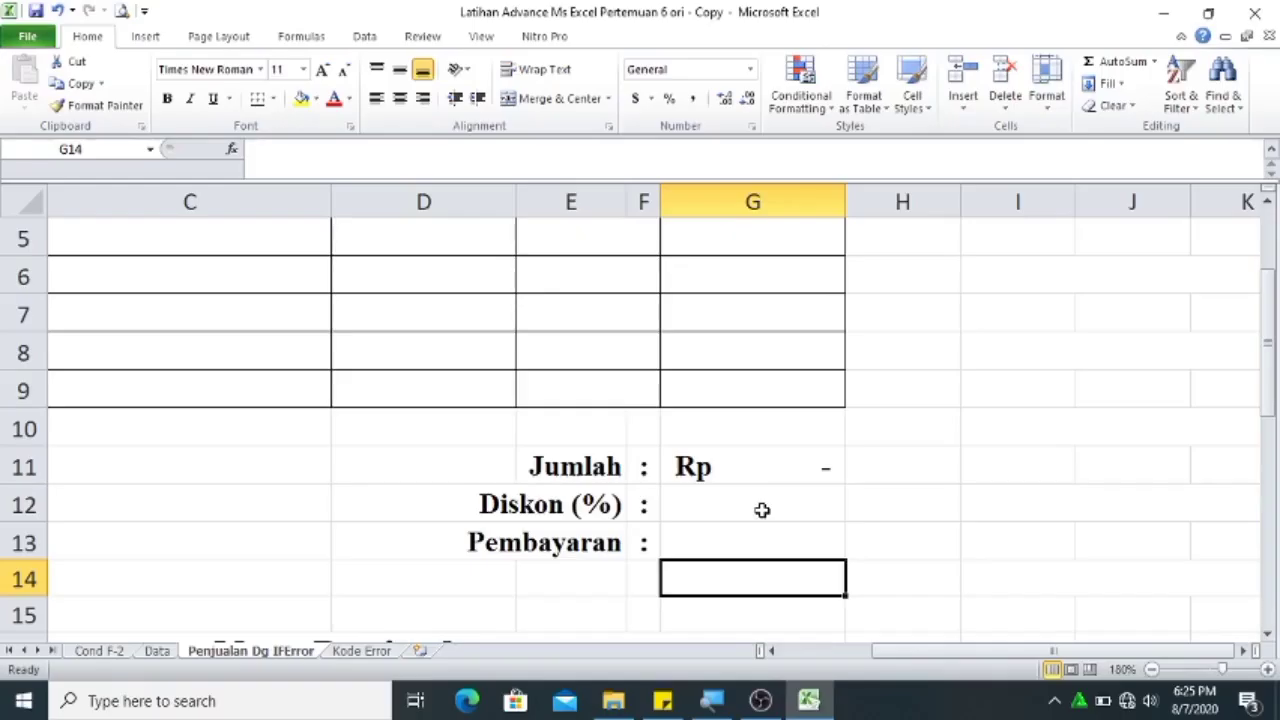
key(Up)
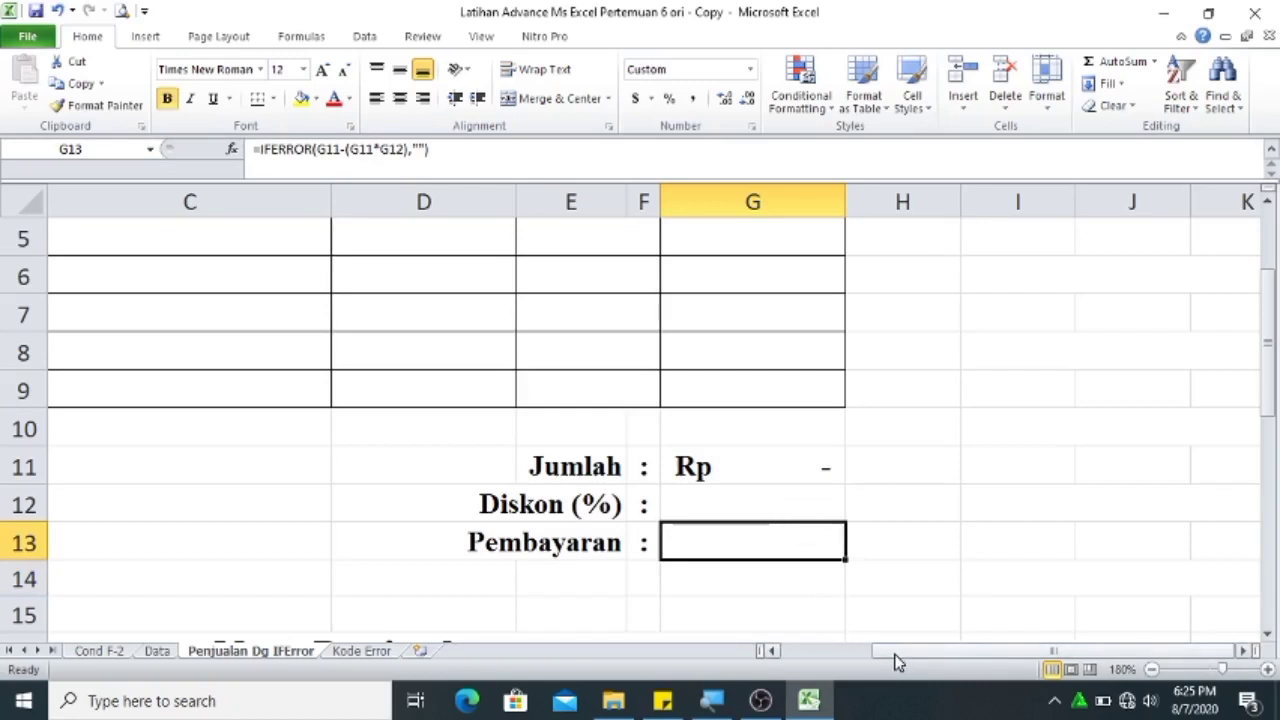
click(736, 510)
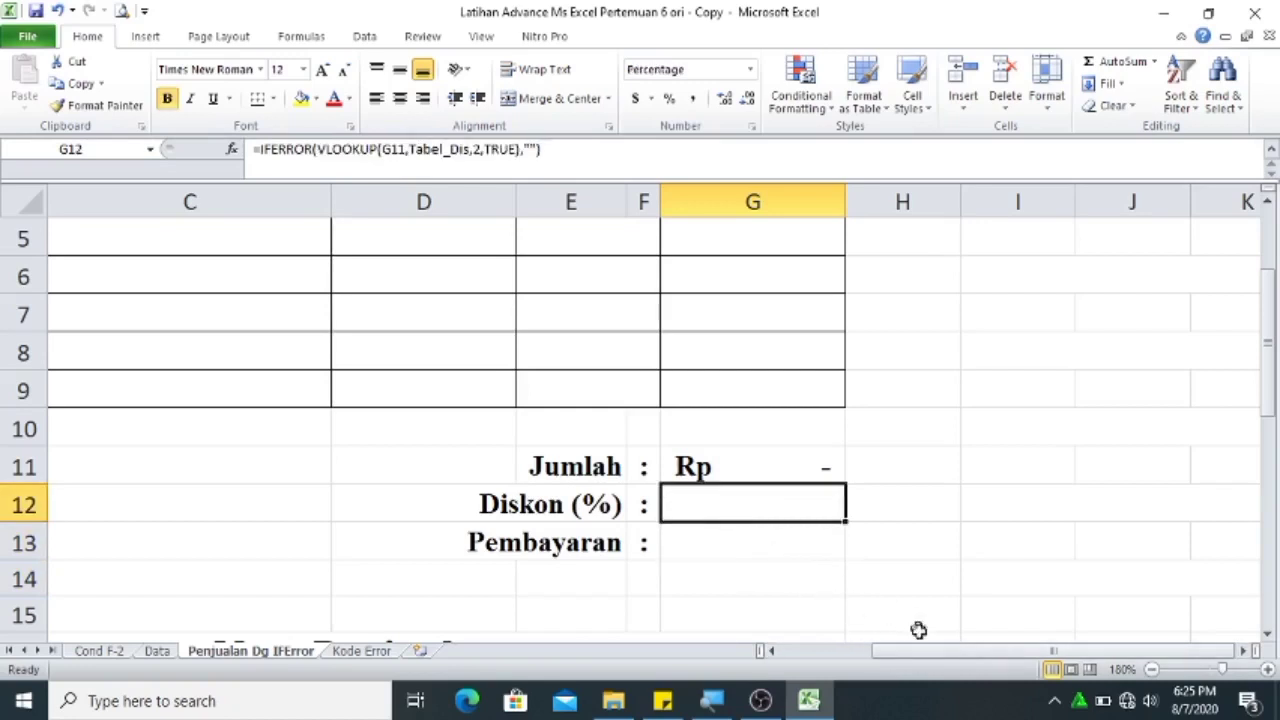
Scroll down to the second invoice and start C19 with =VLOOKUP(B19.
click(1267, 635)
click(1267, 635)
scroll(1267, 640, down, 1)
scroll(1267, 640, down, 1)
scroll(1267, 640, down, 1)
scroll(1267, 640, down, 1)
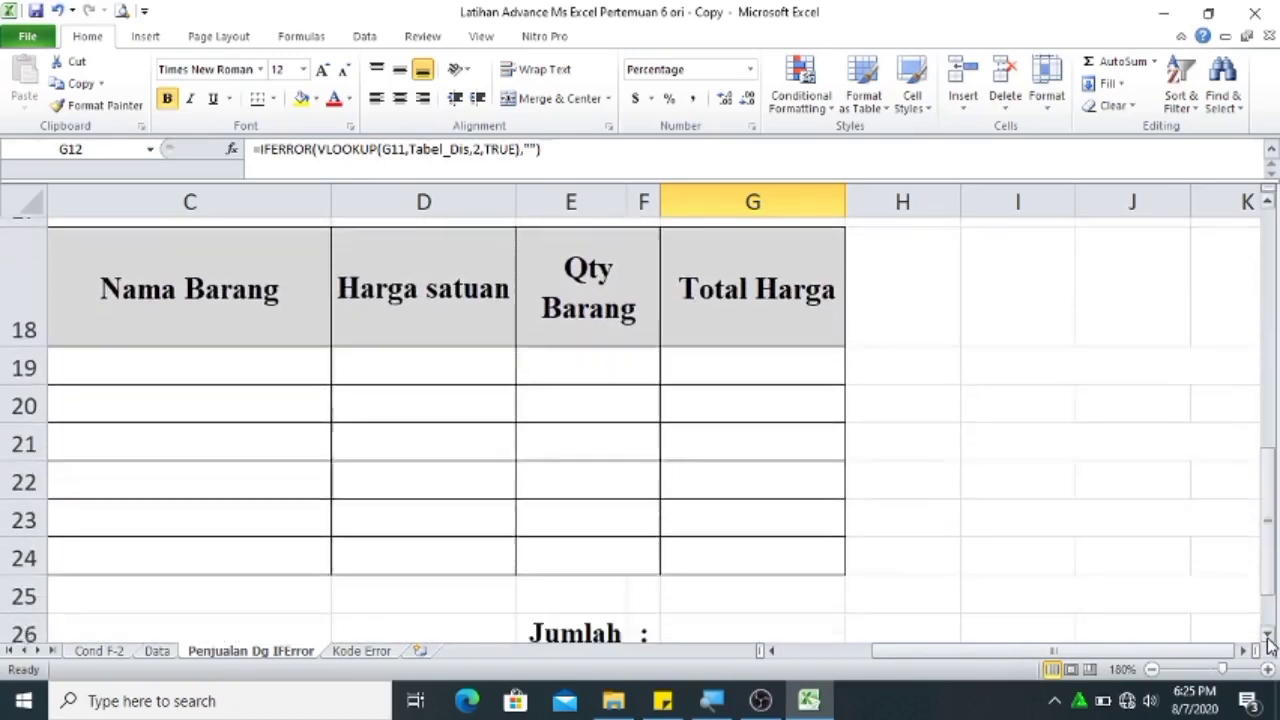
click(1267, 635)
drag(1150, 651, 1122, 665)
drag(1267, 596, 1267, 580)
click(284, 390)
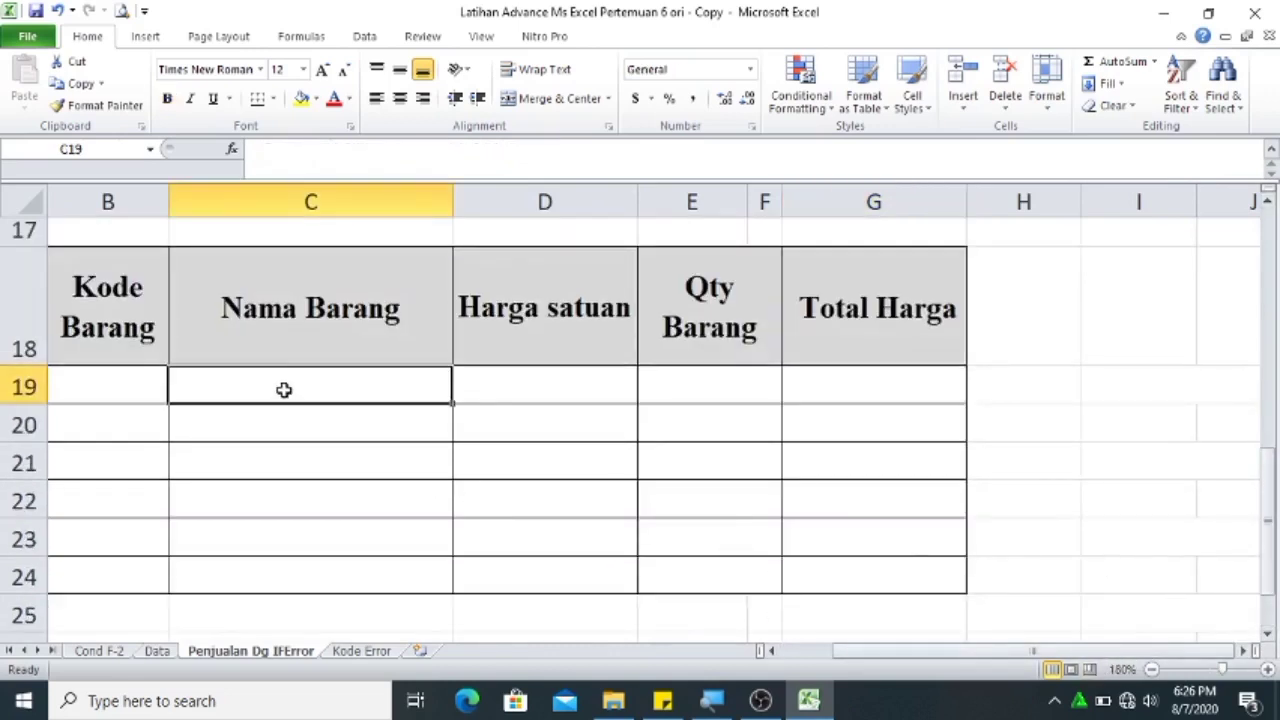
text(=)
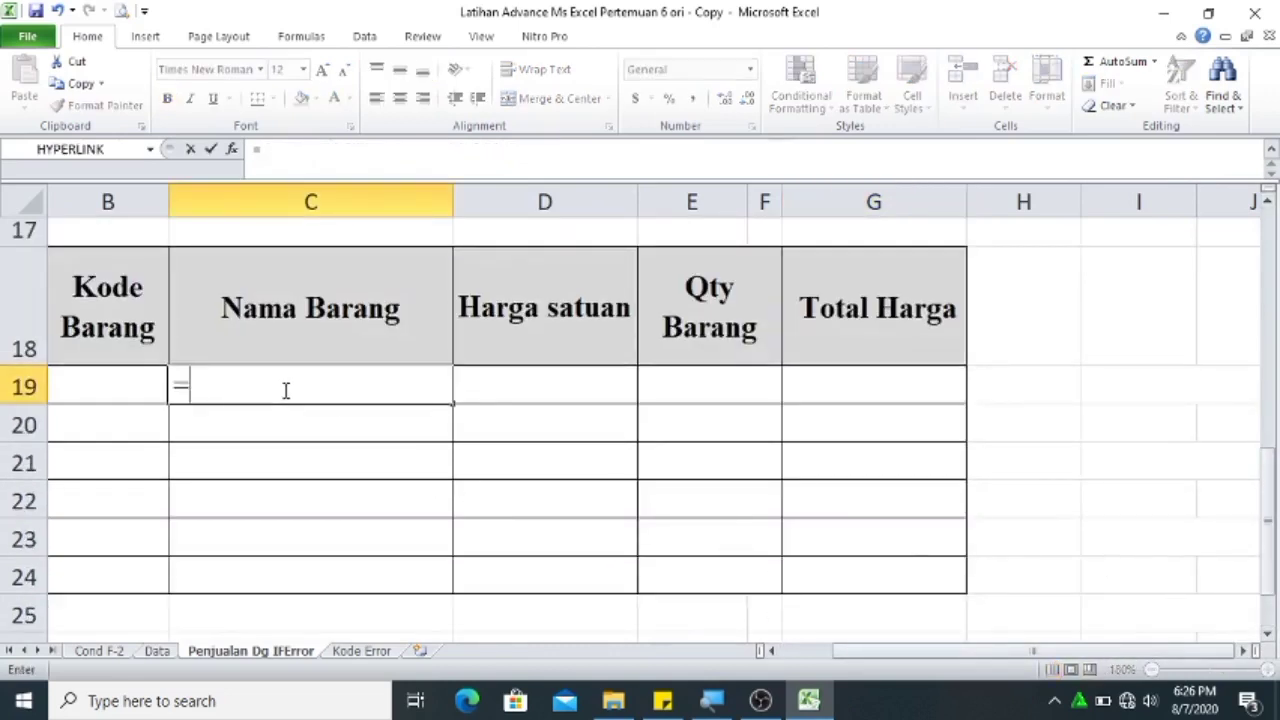
text(v)
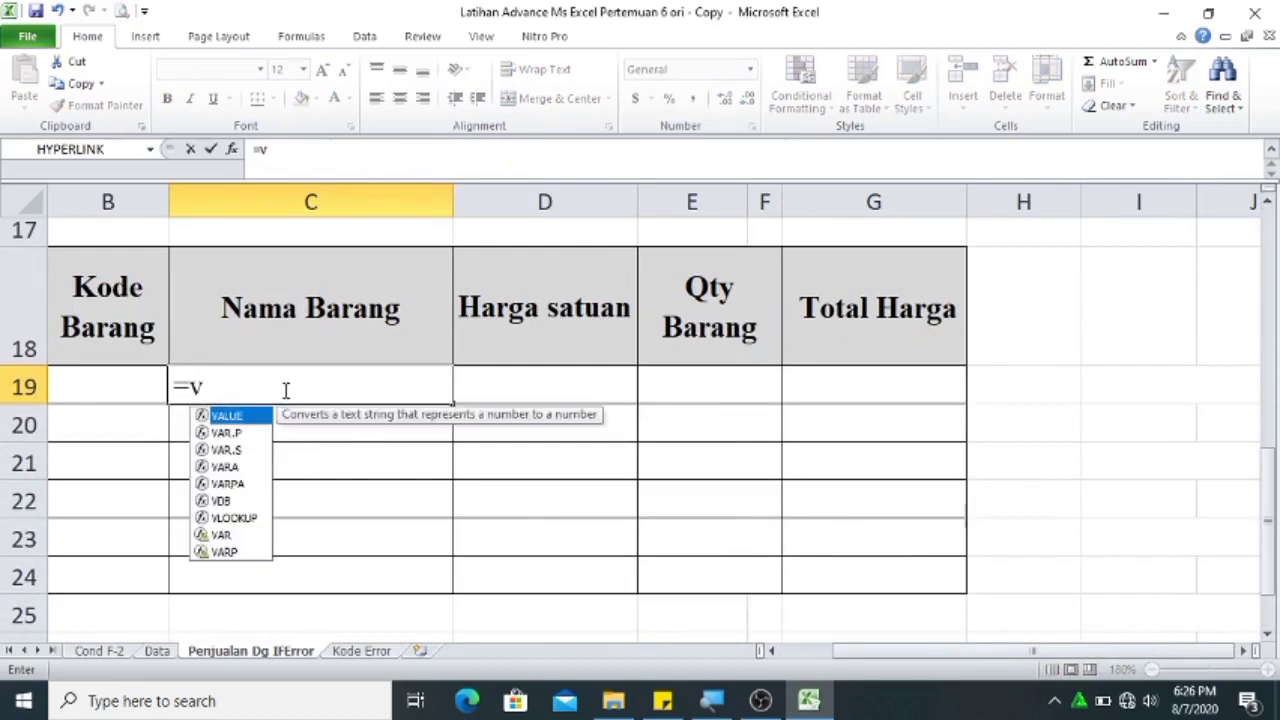
text(l)
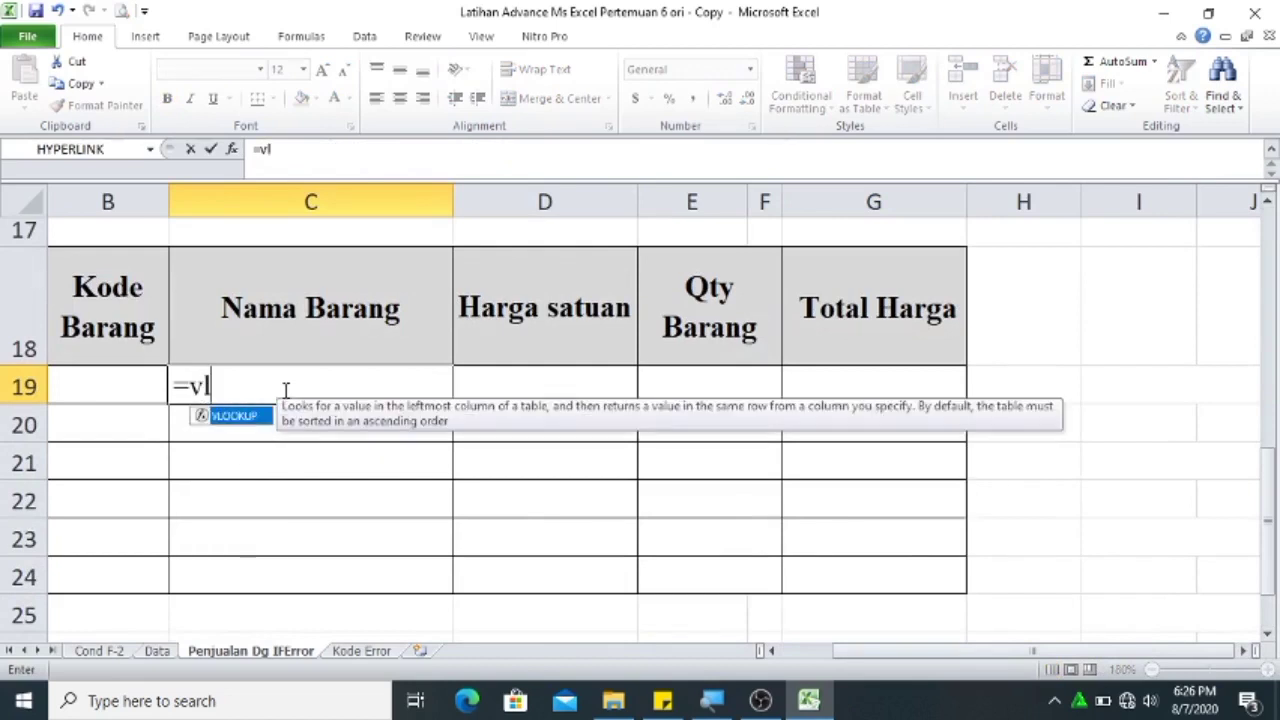
key(Tab)
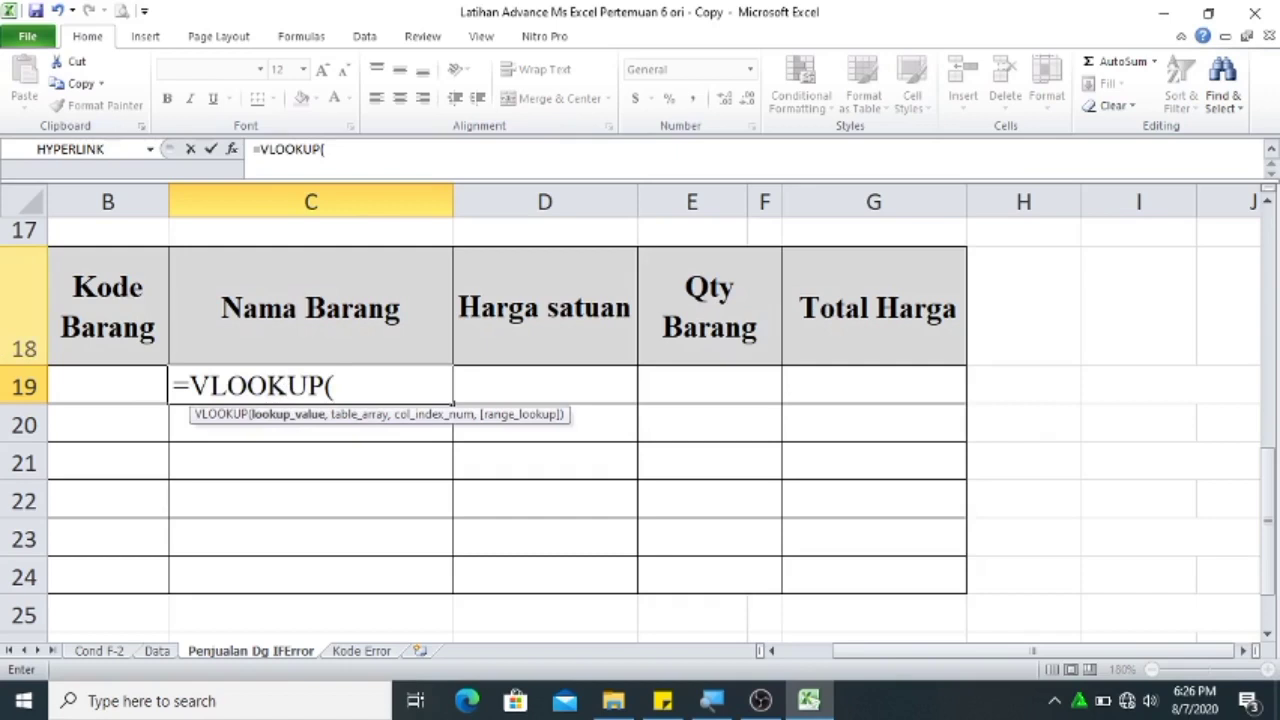
click(87, 383)
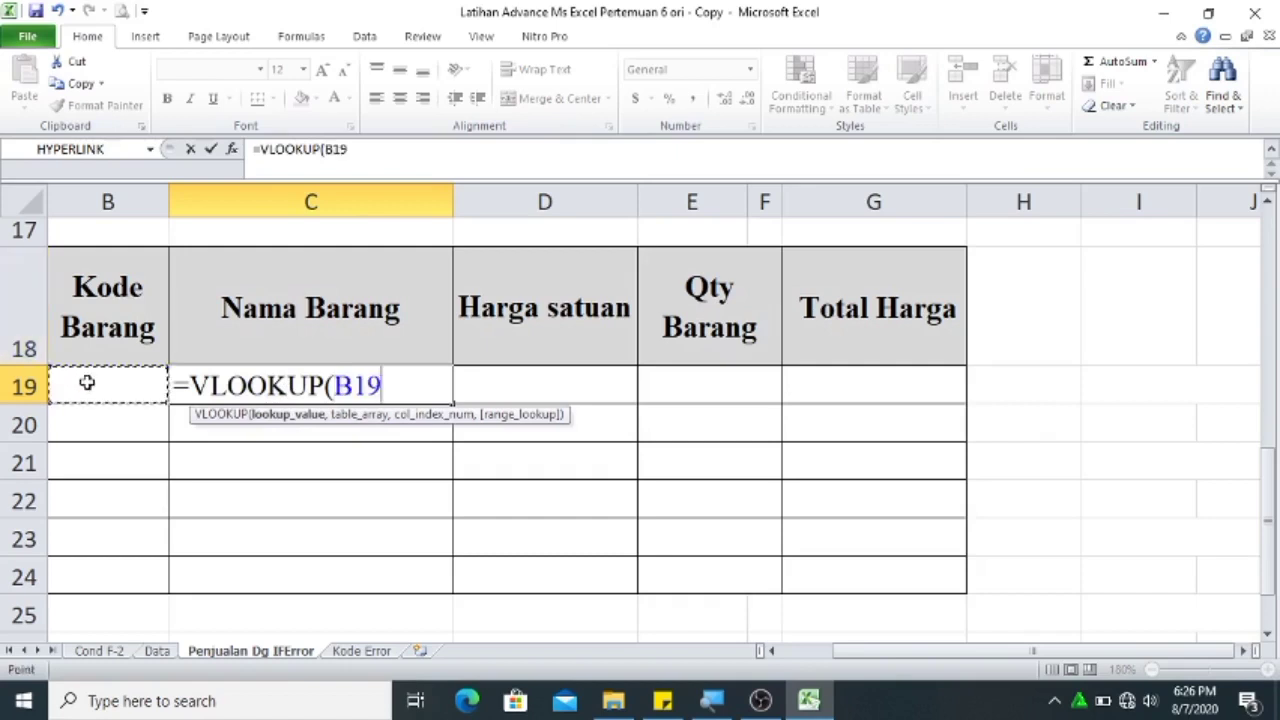
Complete the C19 lookup with Tabel_Brg, column 2 and exact match FALSE.
text(,)
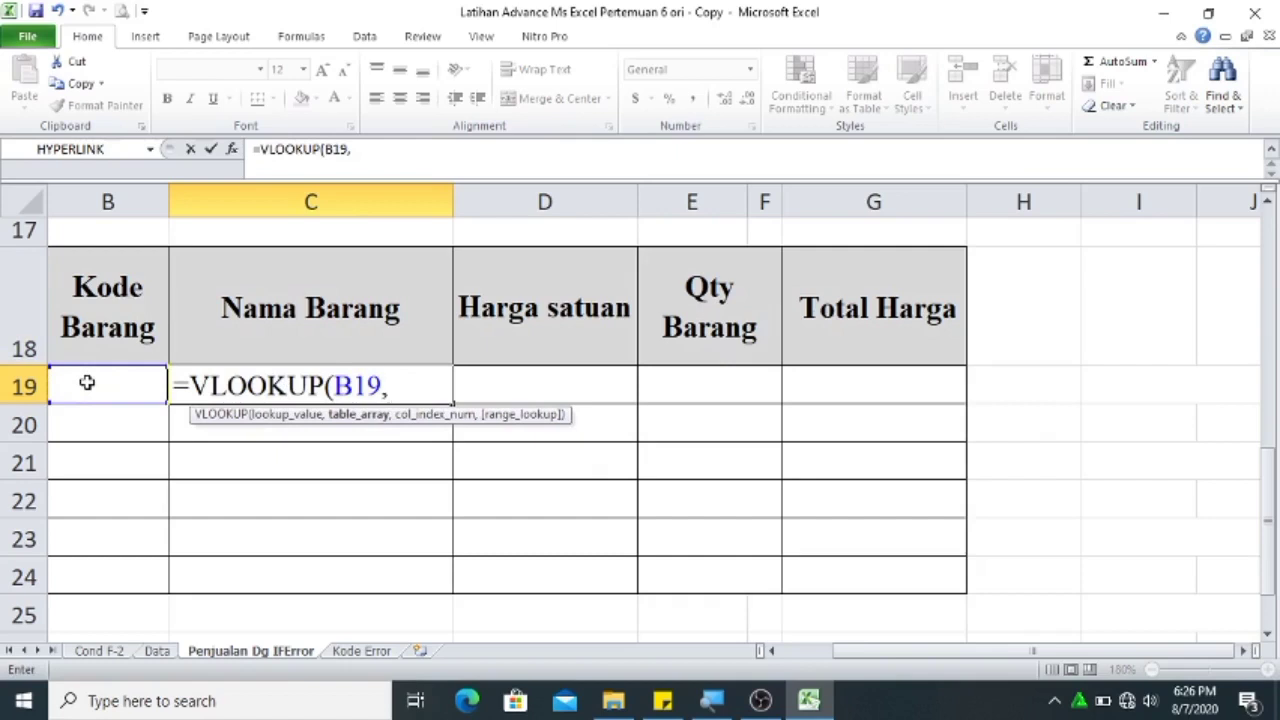
text(ta)
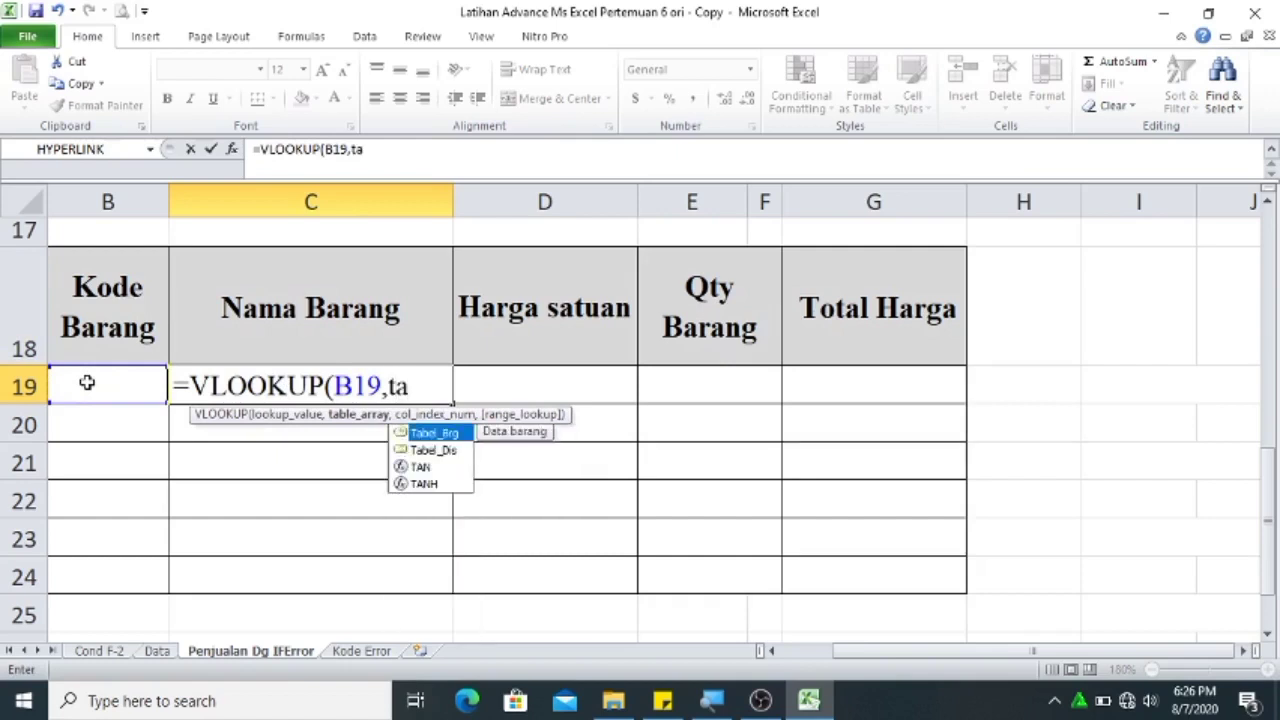
key(Tab)
text(,)
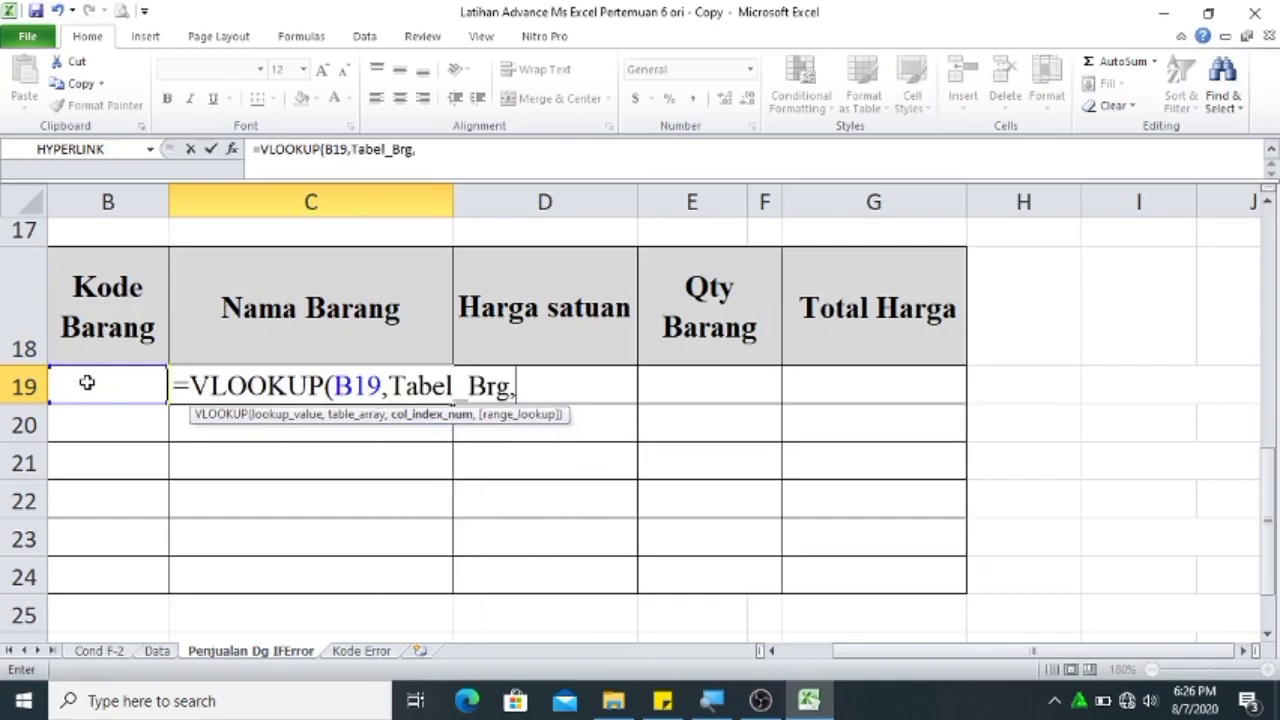
text(2)
text(,)
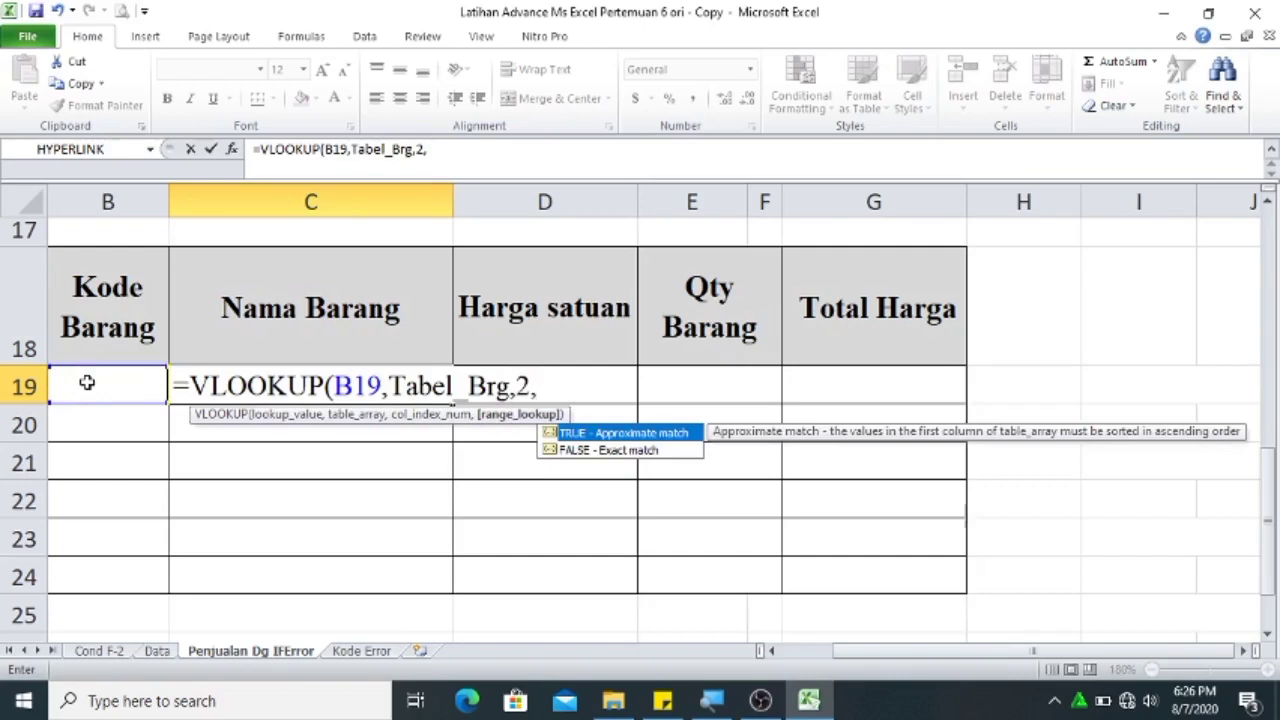
key(Down)
key(Tab)
key(Tab)
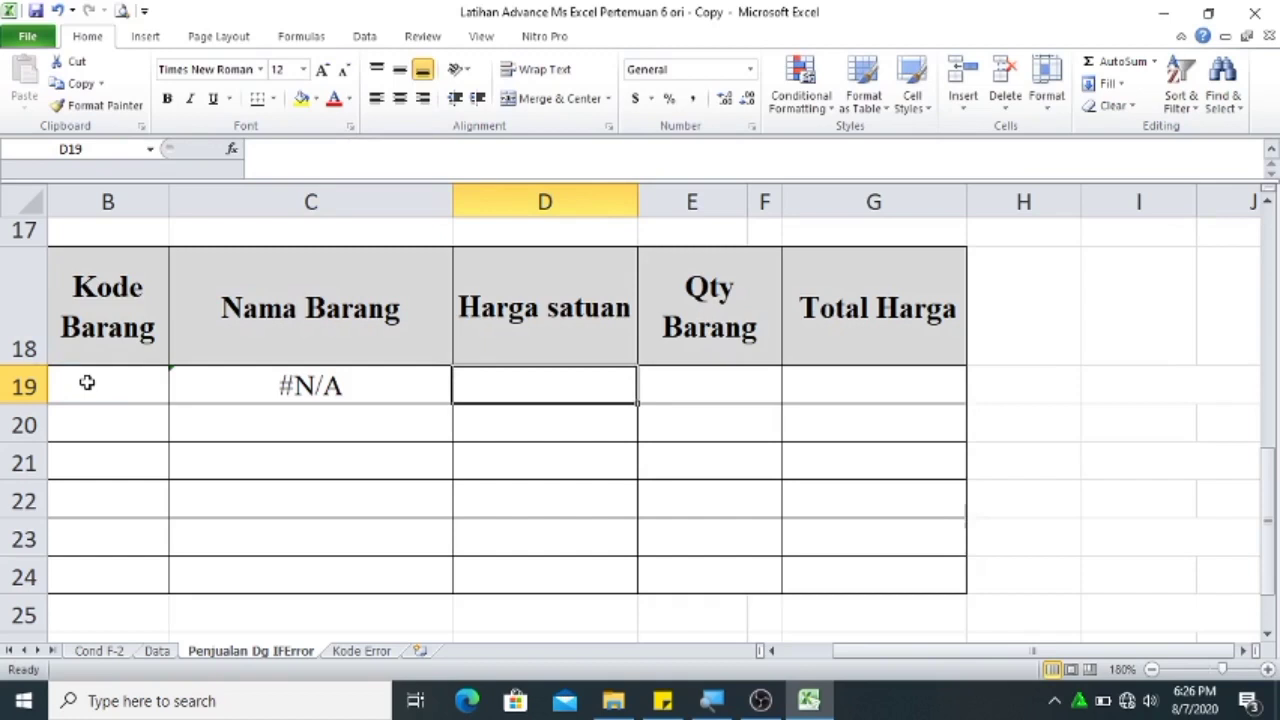
Enter =VLOOKUP(A19,Tabel_Brg,3,FALSE) in Harga satuan cell D19.
text(=)
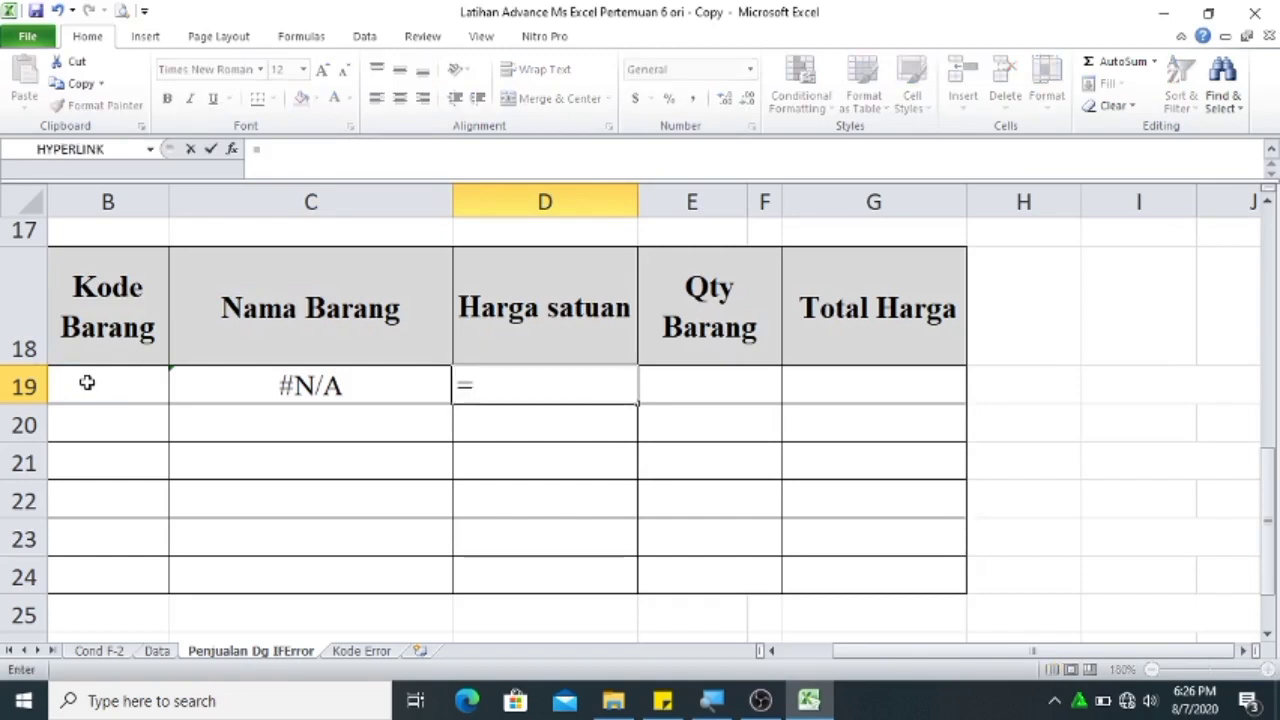
text(vl)
key(Tab)
key(Left)
key(Left)
key(Left)
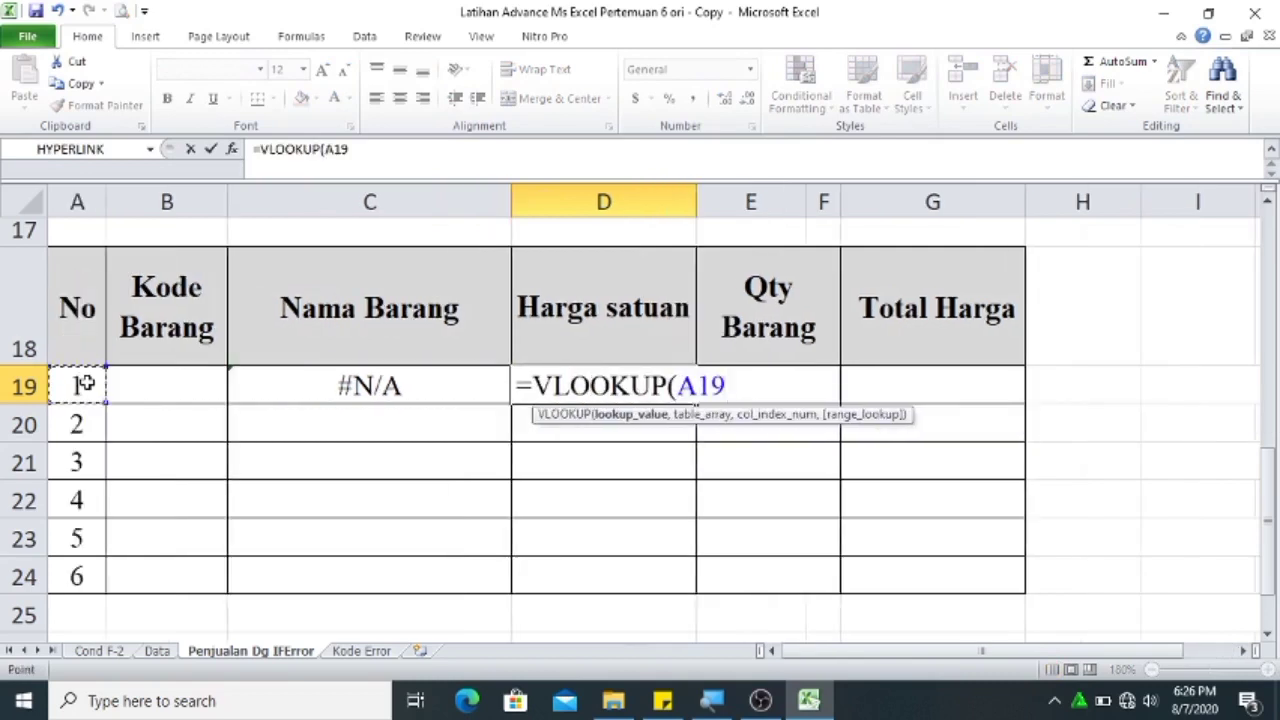
text(,)
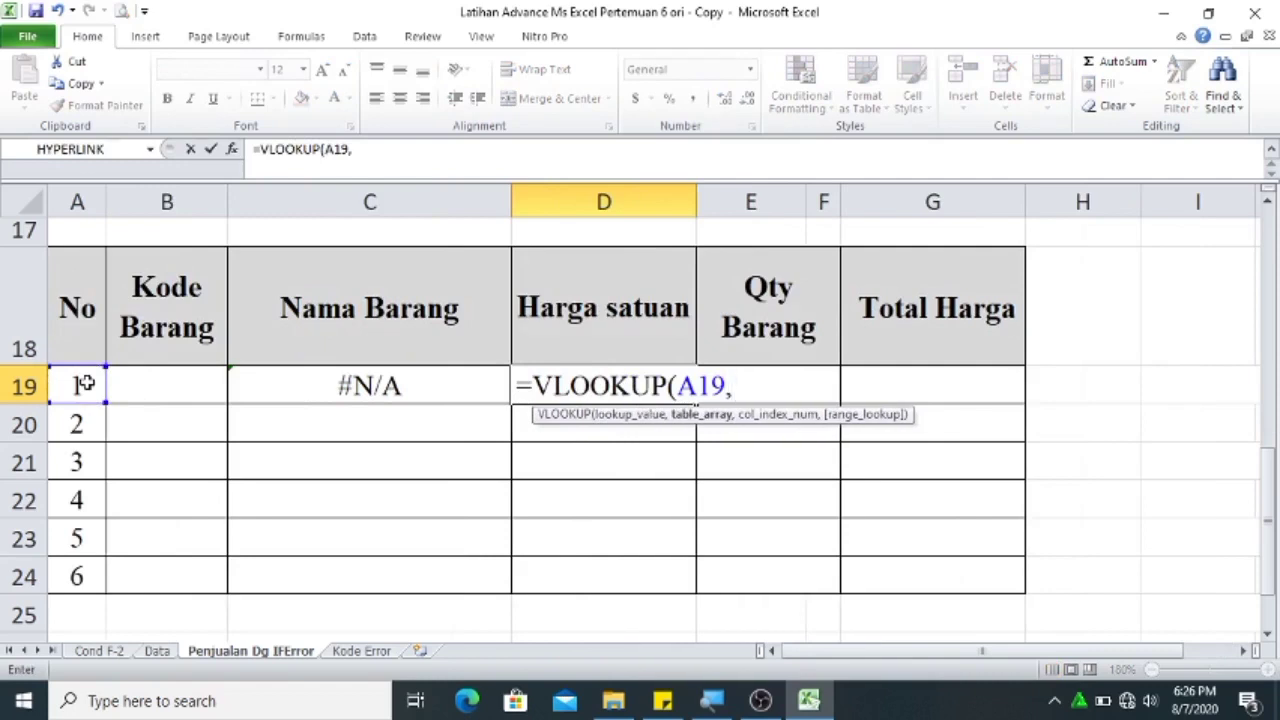
text(ta)
key(Down)
key(Up)
key(Tab)
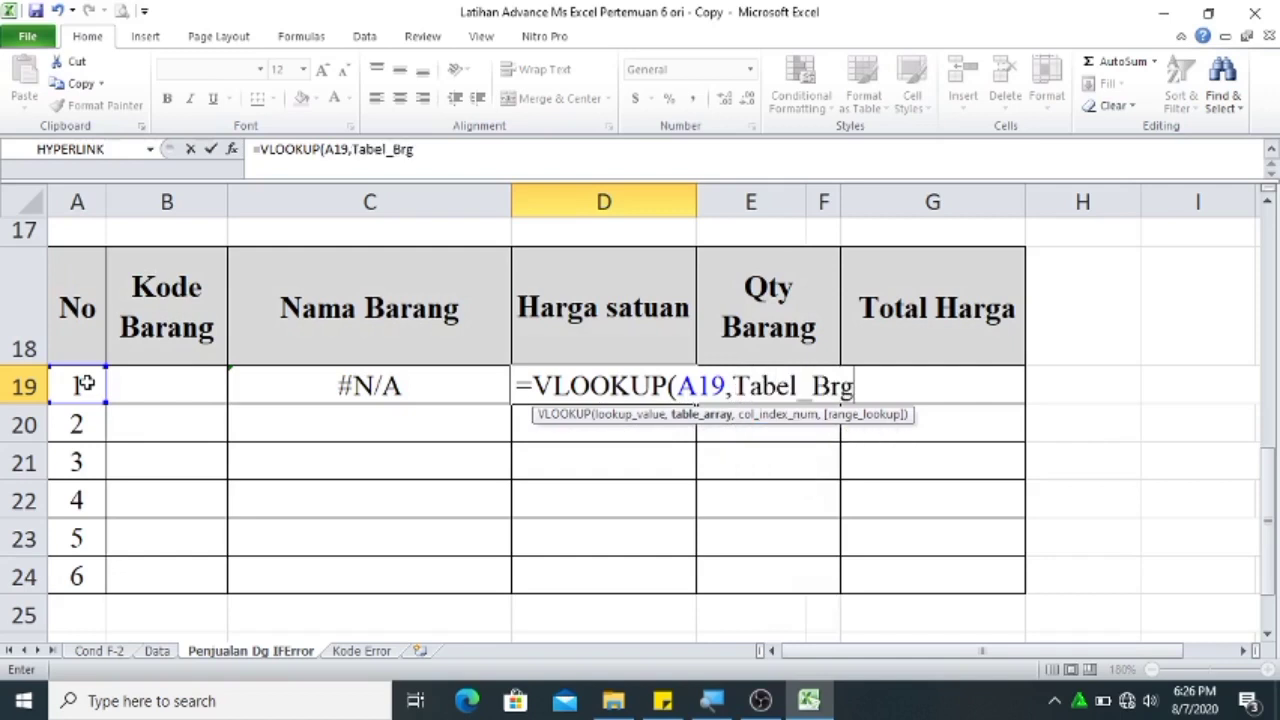
text(,)
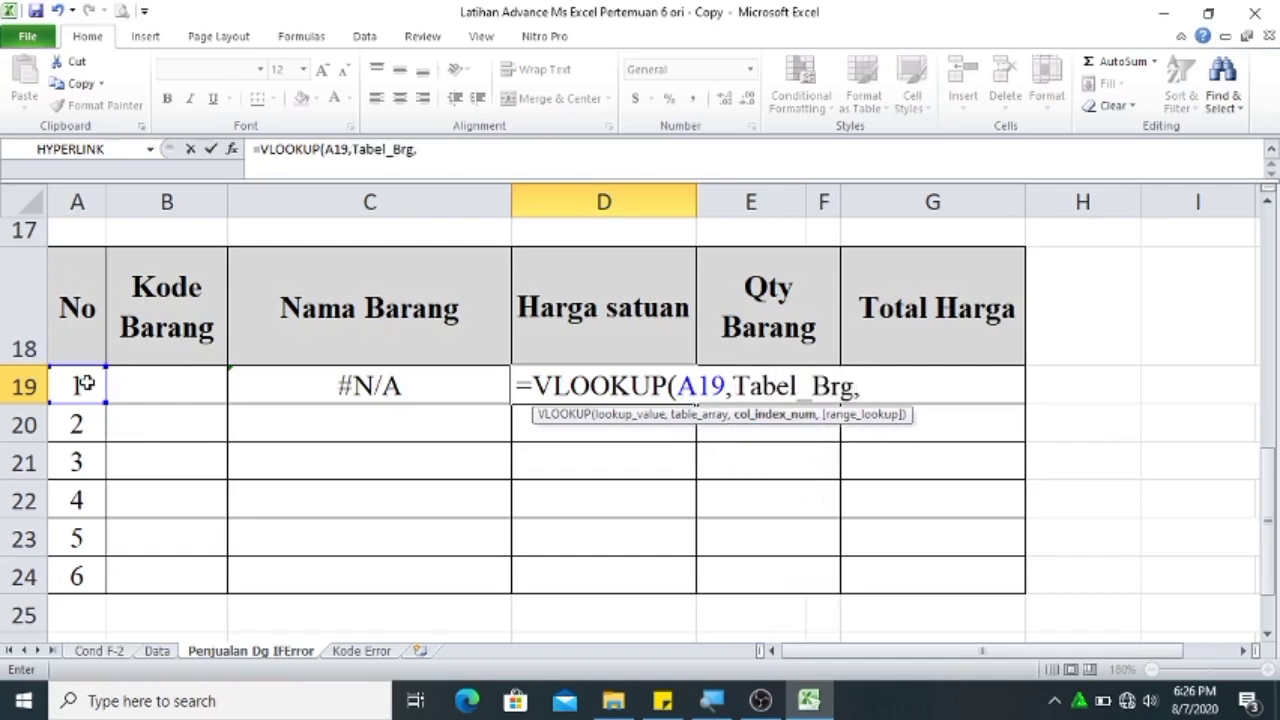
text(3)
text(,)
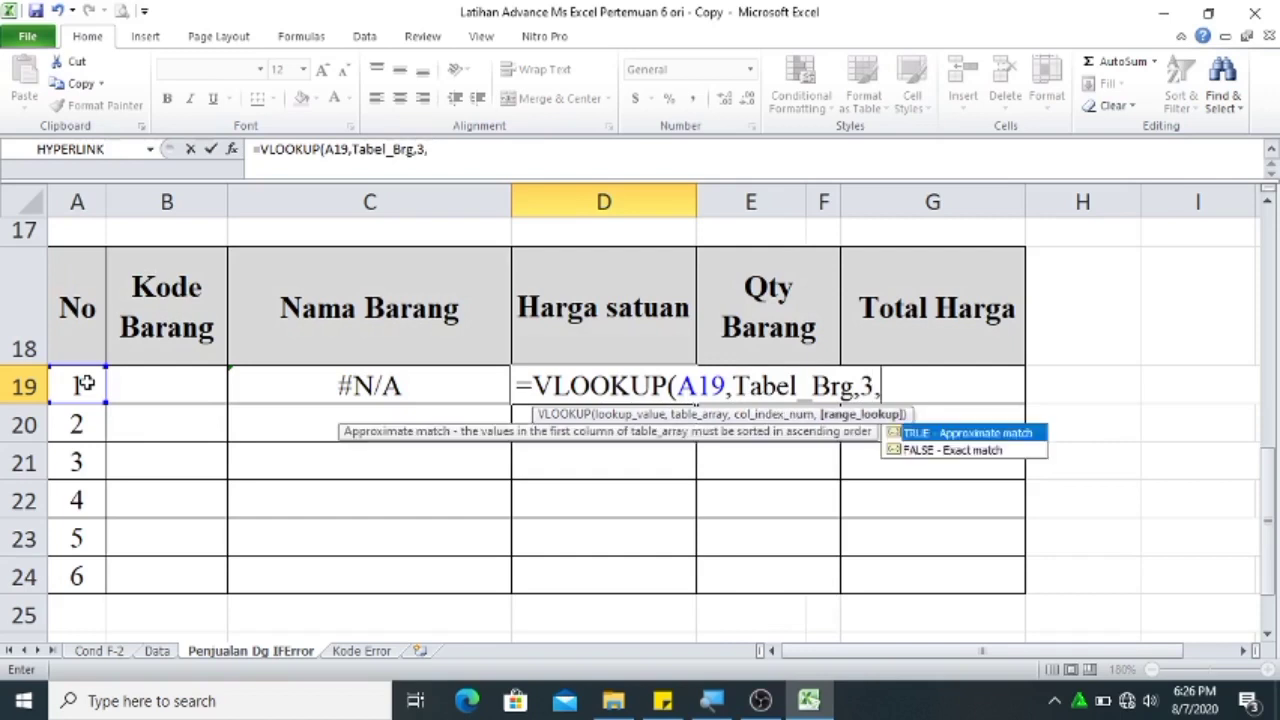
key(Down)
key(Tab)
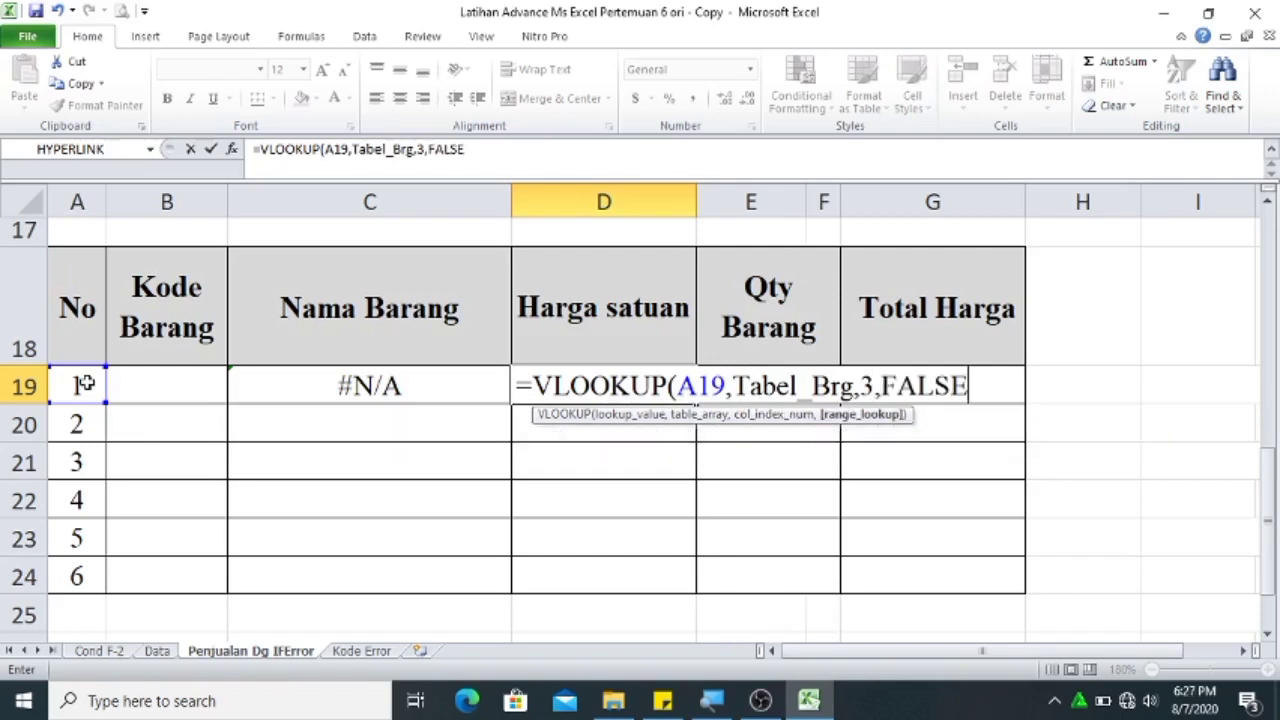
key(Tab)
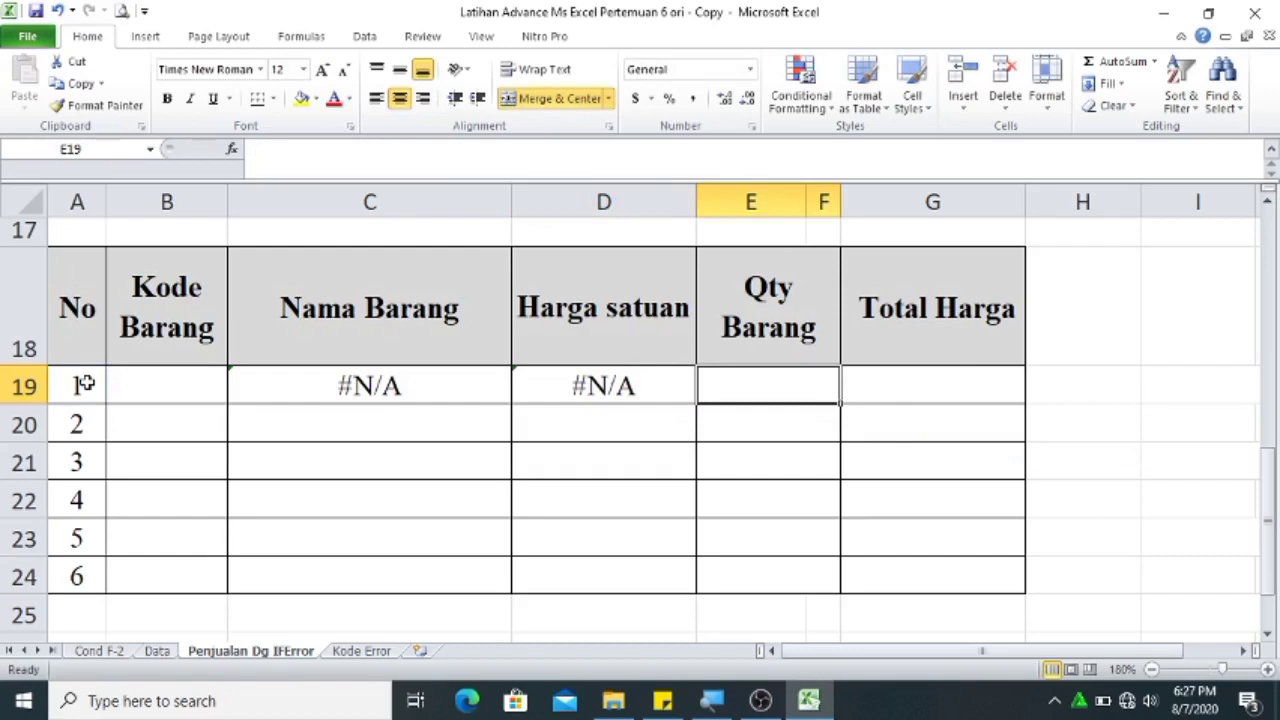
Enter =D19*E19 in Total Harga cell G19.
key(Tab)
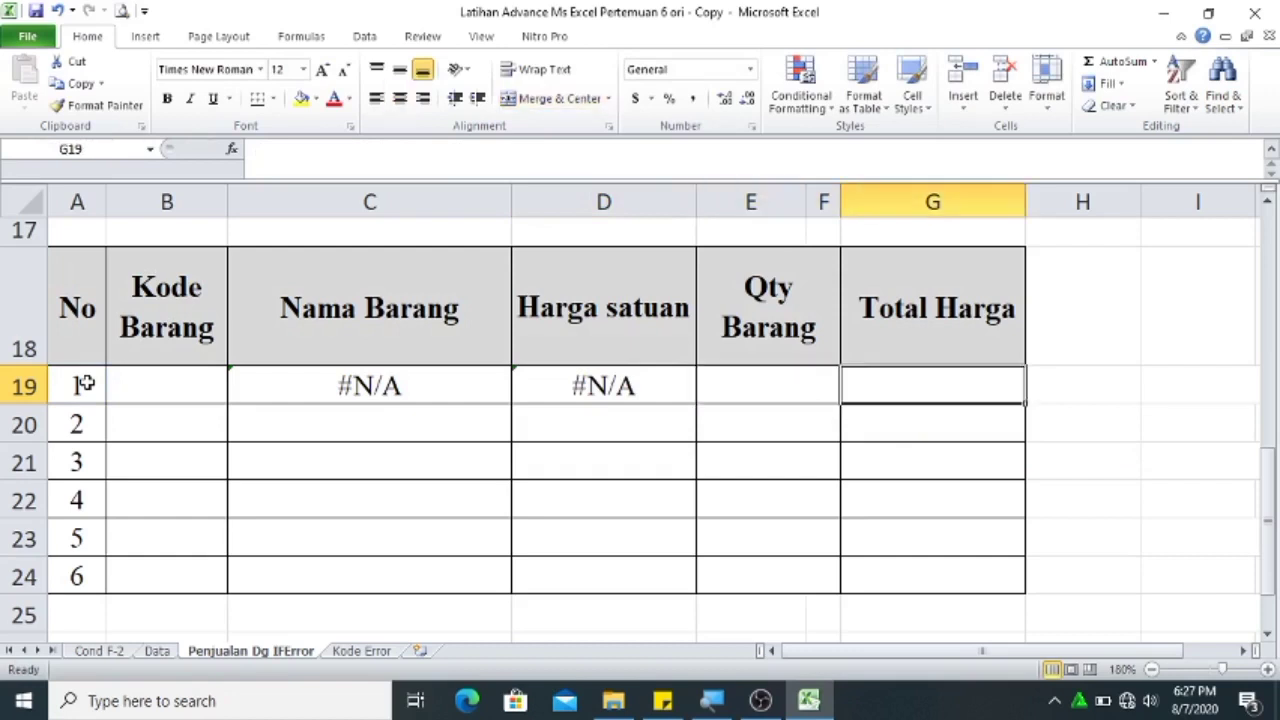
text(=)
key(Down)
key(Down)
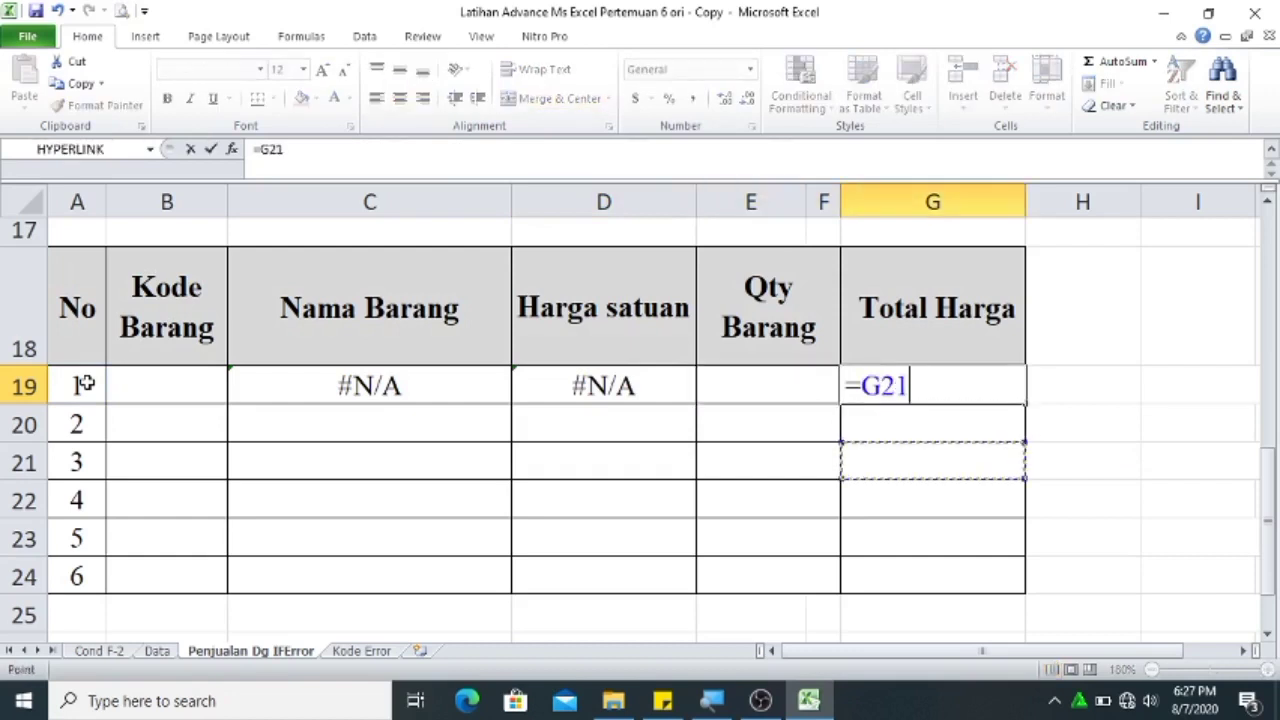
key(Up)
key(Left)
key(Left)
key(Up)
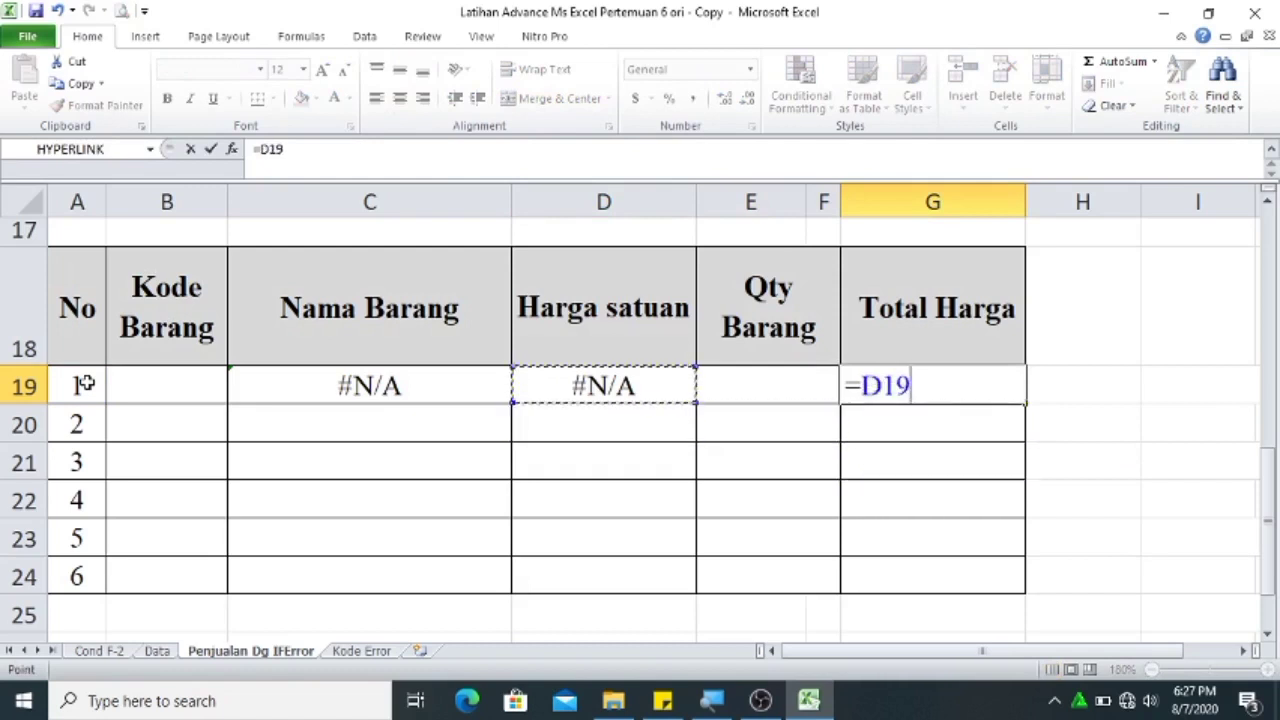
text(*)
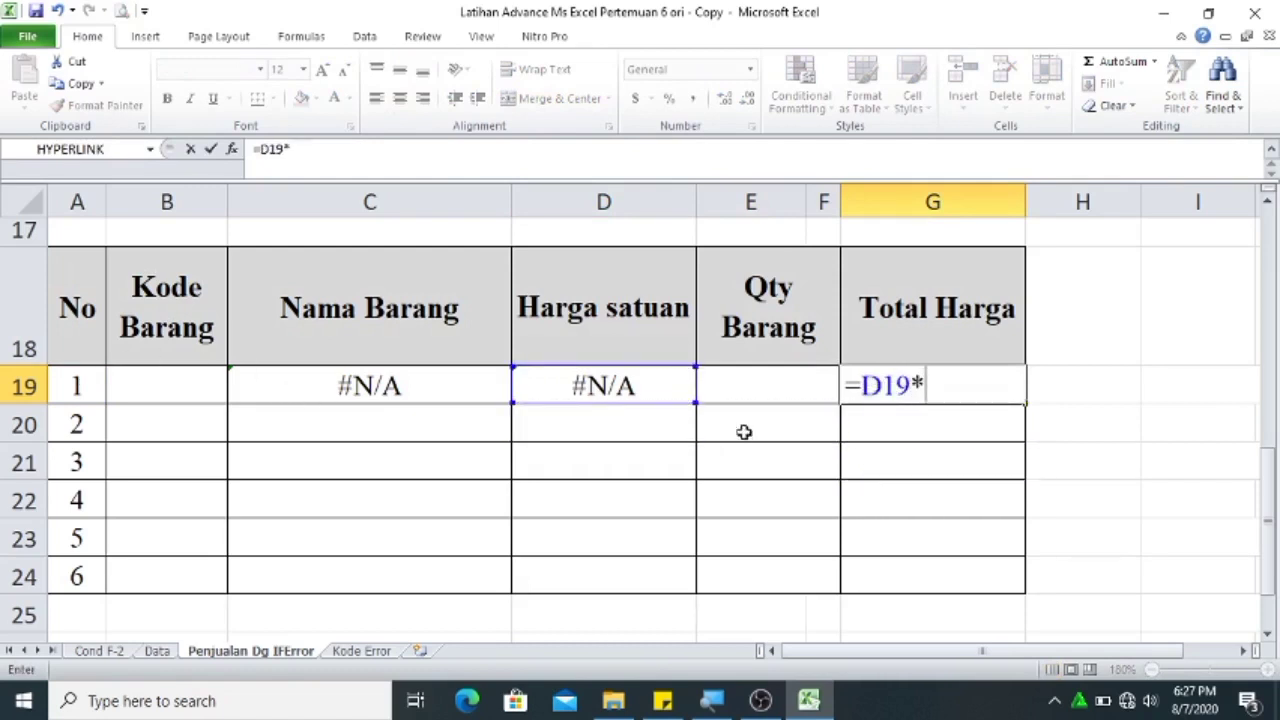
click(760, 392)
key(Return)
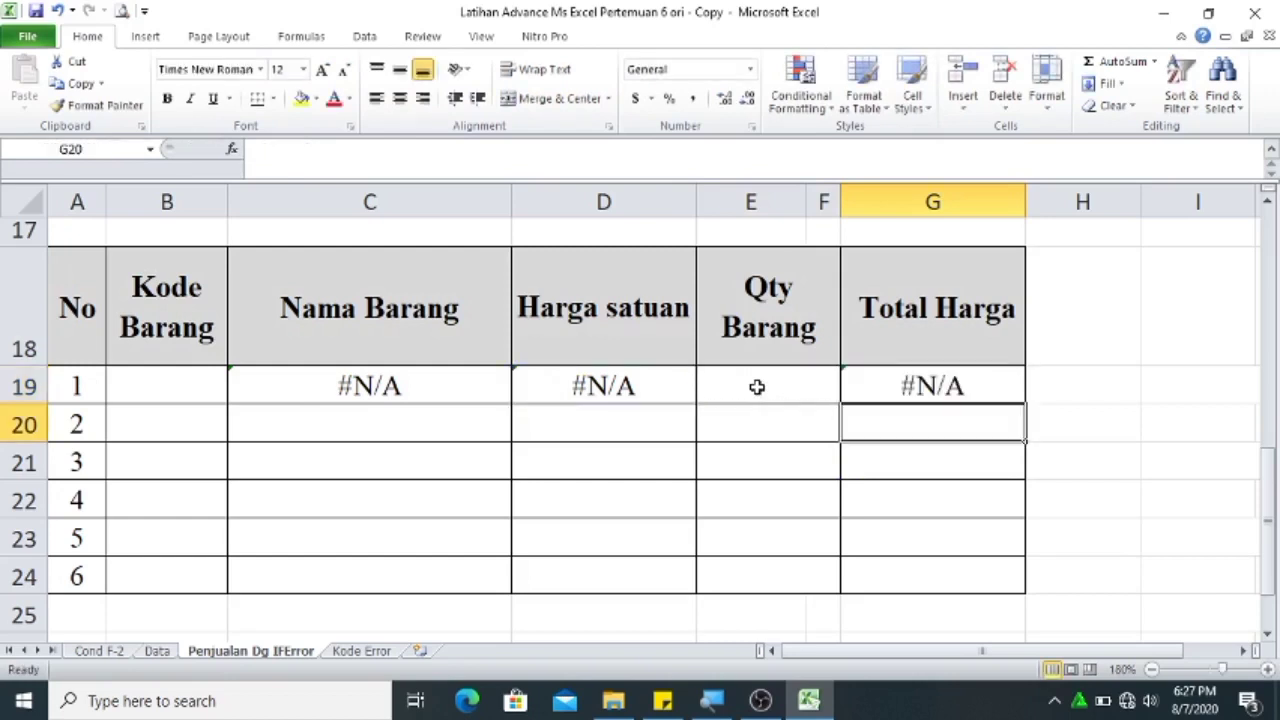
Fill the C19:D19 lookups and the G19 total down to row 24.
click(398, 392)
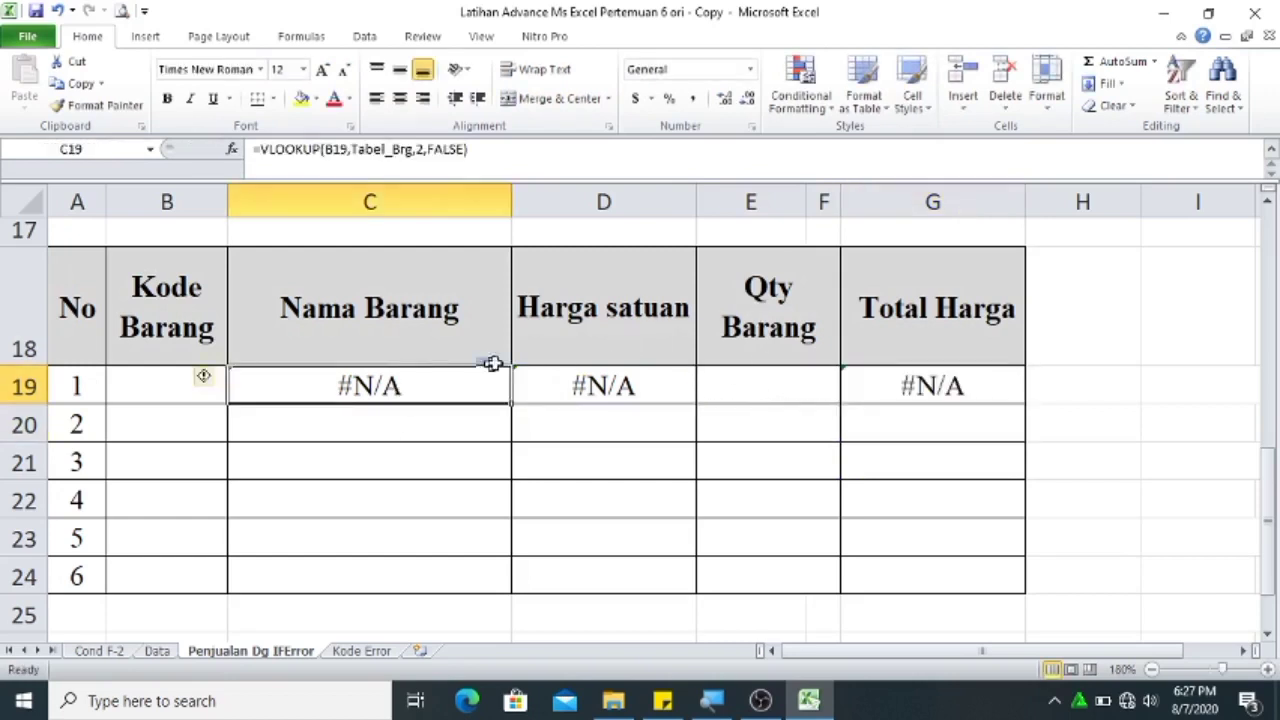
drag(493, 372, 614, 372)
drag(696, 403, 694, 593)
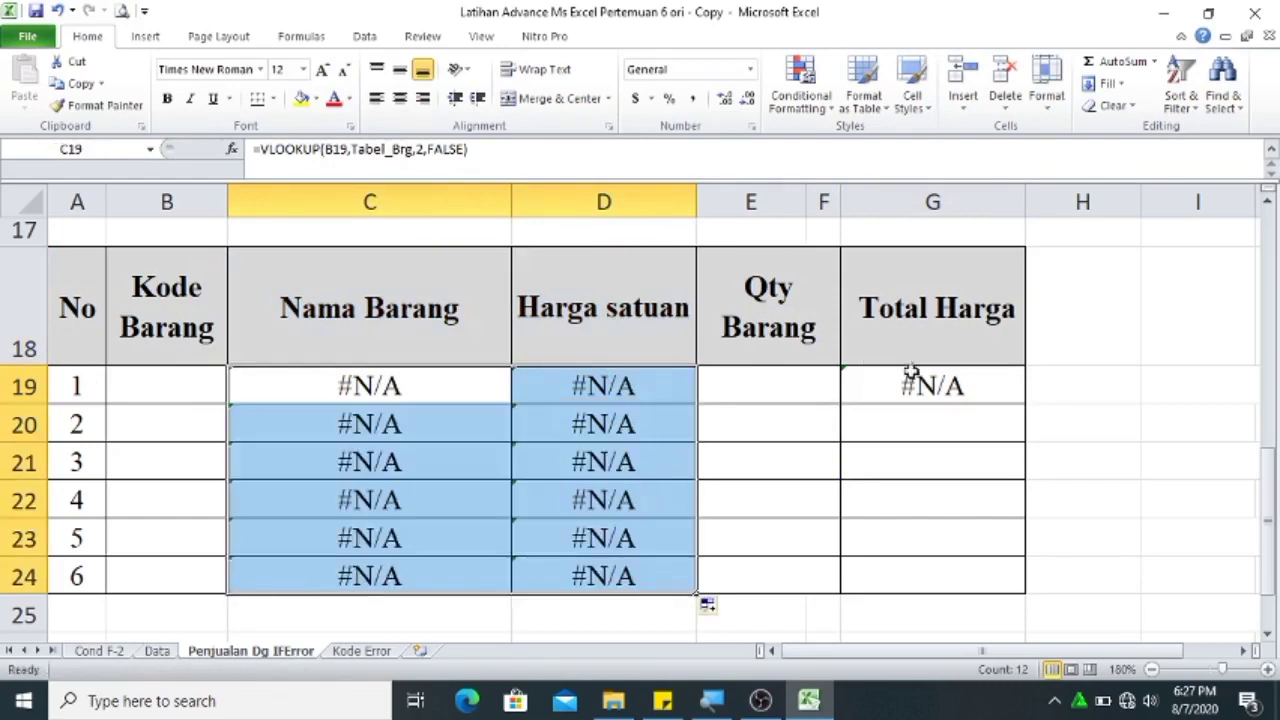
click(910, 372)
drag(1025, 403, 1000, 583)
drag(1268, 527, 1265, 543)
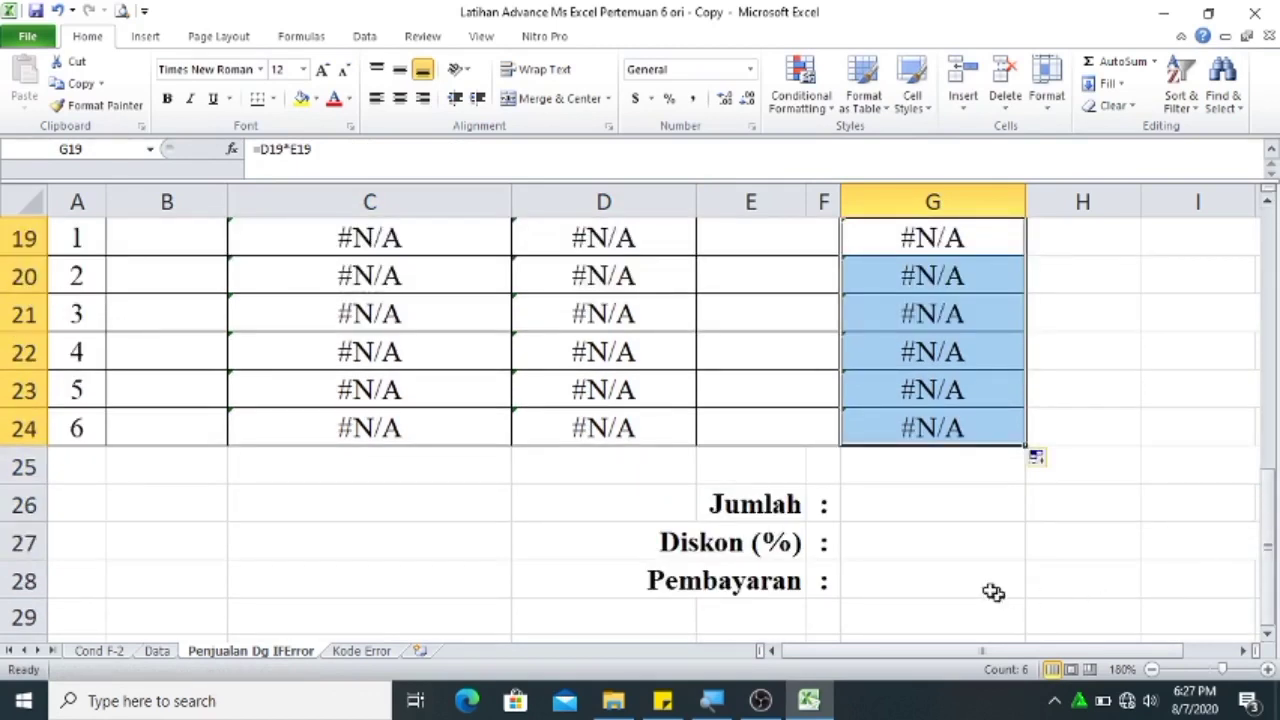
Enter =SUM(G19:G24) in Jumlah cell G26.
click(900, 508)
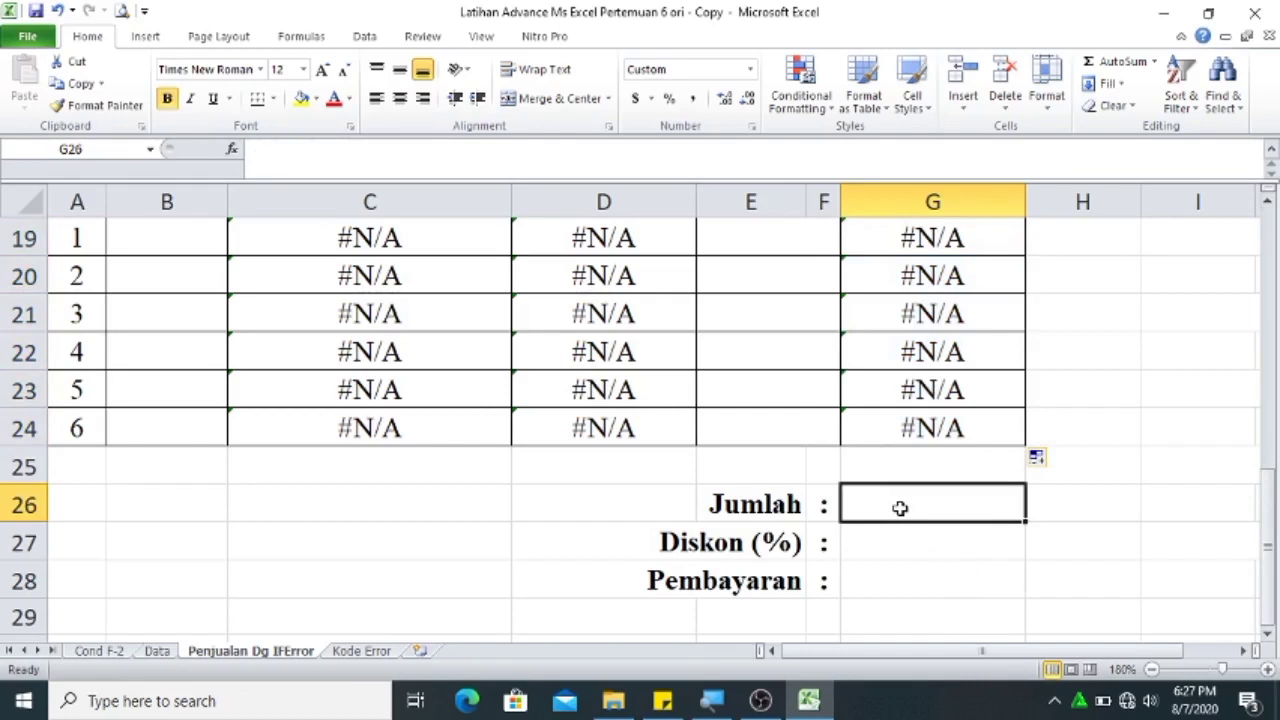
text(=sum)
key(Tab)
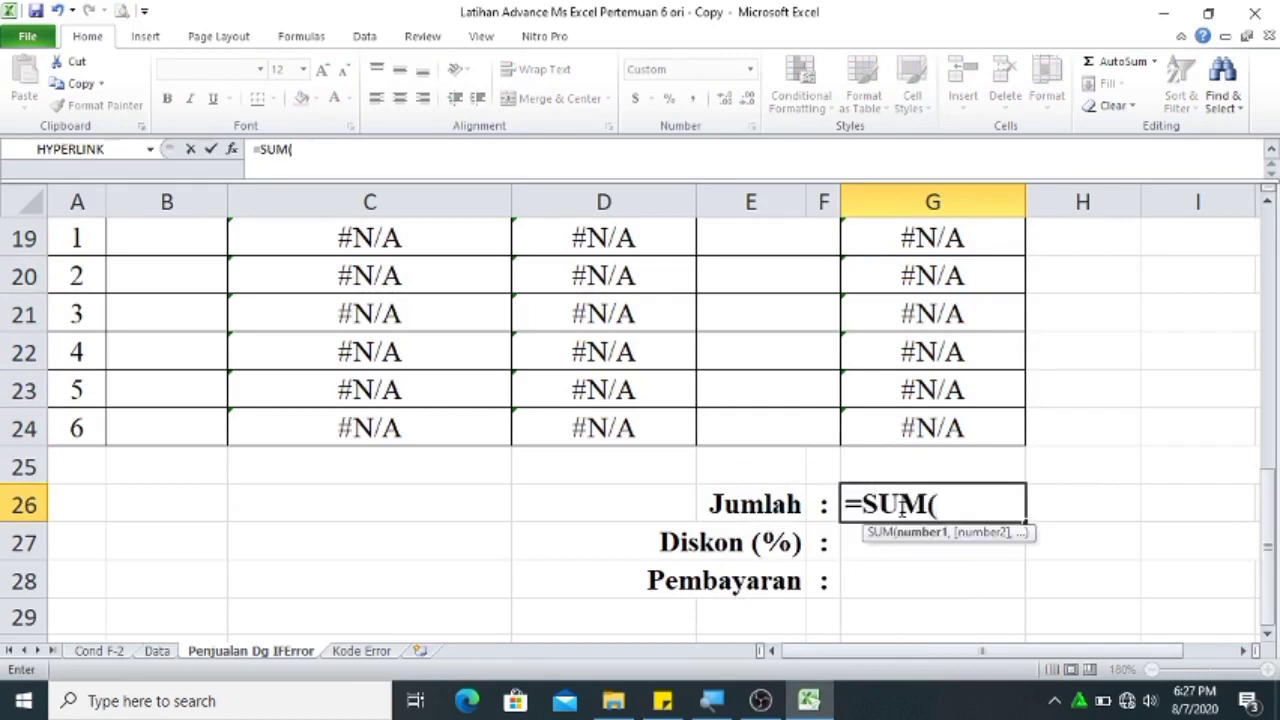
mouse_move(1270, 516)
mouse_down()
mouse_move(1270, 465)
mouse_move(1268, 523)
mouse_up()
click(1004, 440)
drag(932, 238, 996, 428)
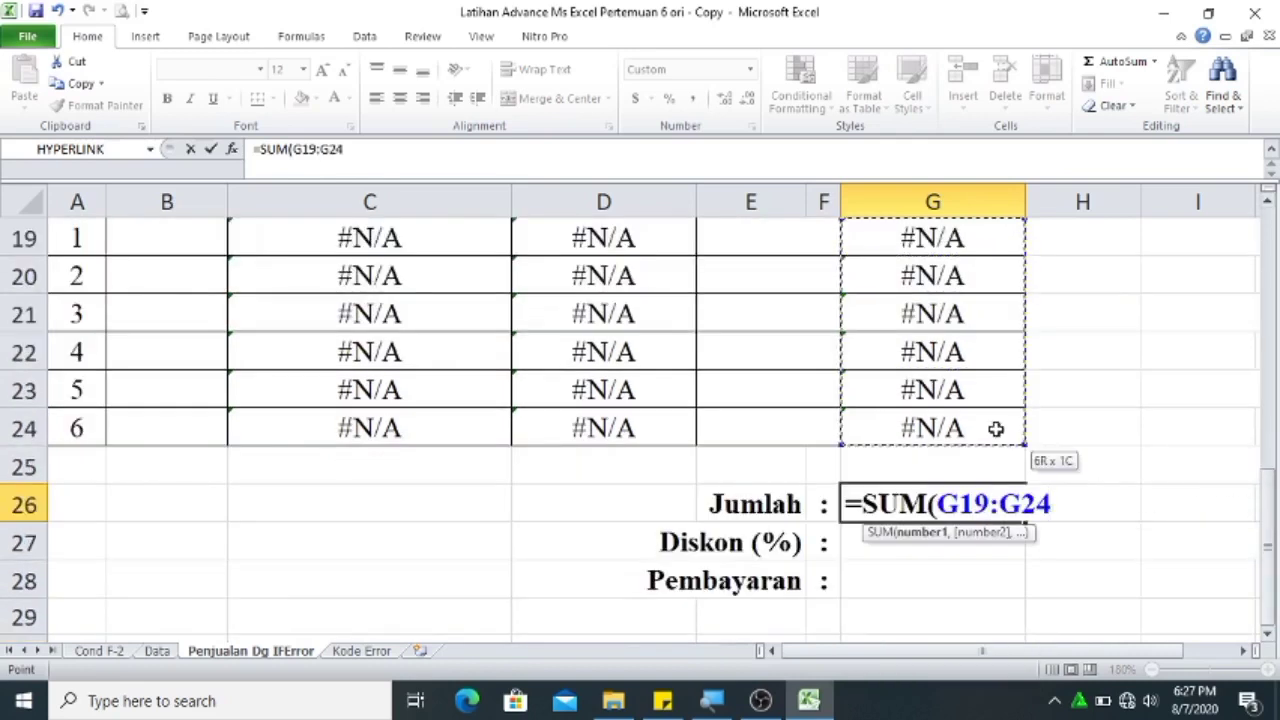
mouse_move(1272, 520)
mouse_down()
mouse_move(1277, 482)
mouse_move(1272, 523)
mouse_up()
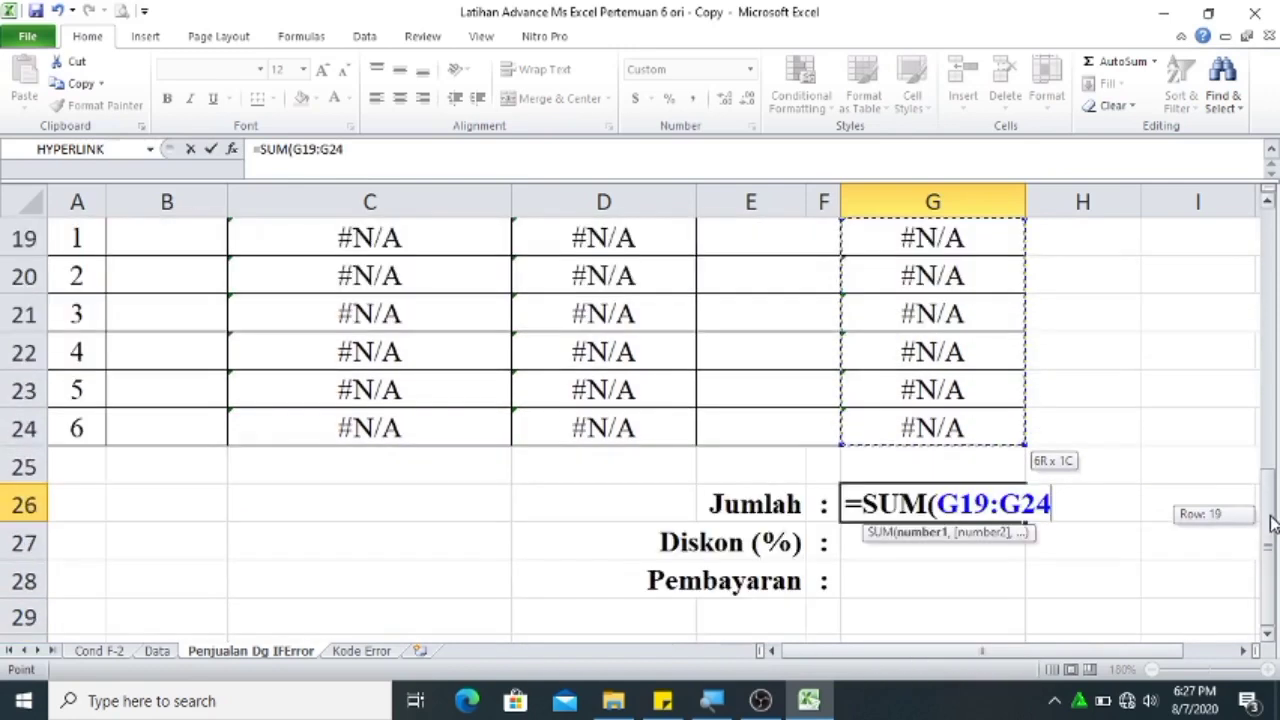
key(Return)
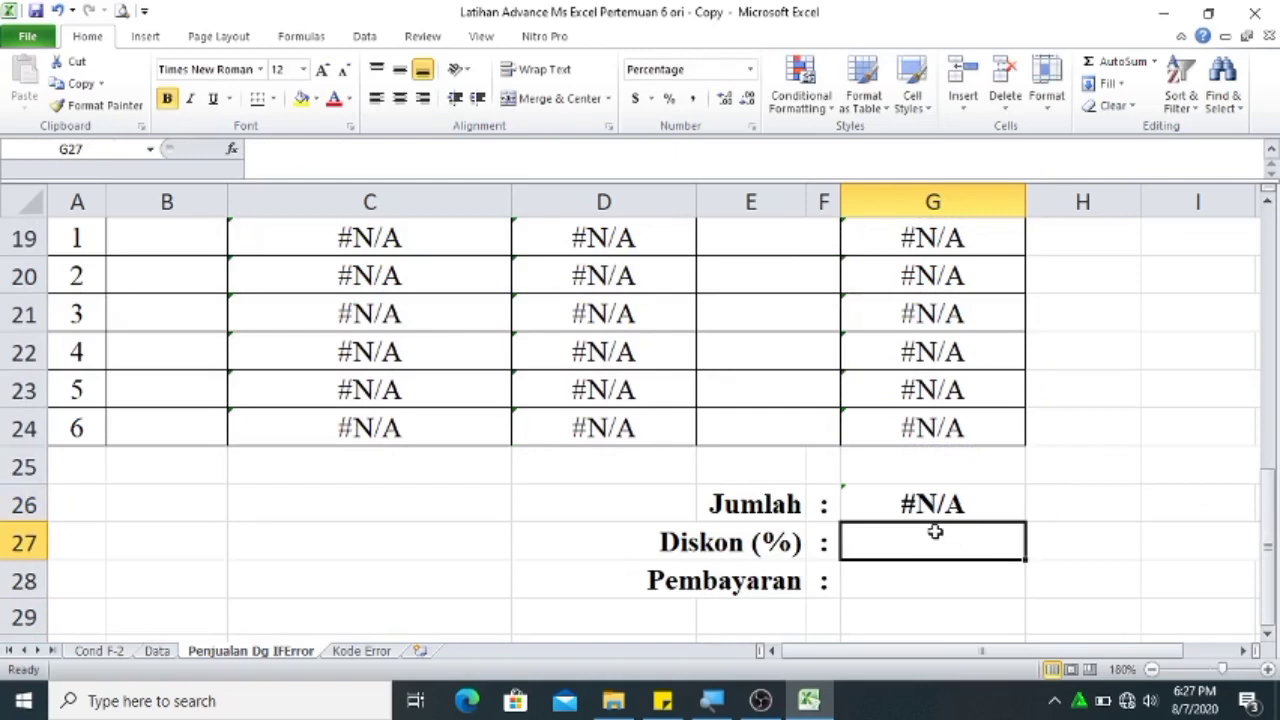
Enter =VLOOKUP(G26,Tabel_Dis,2,TRUE) in Diskon (%) cell G27.
text(=)
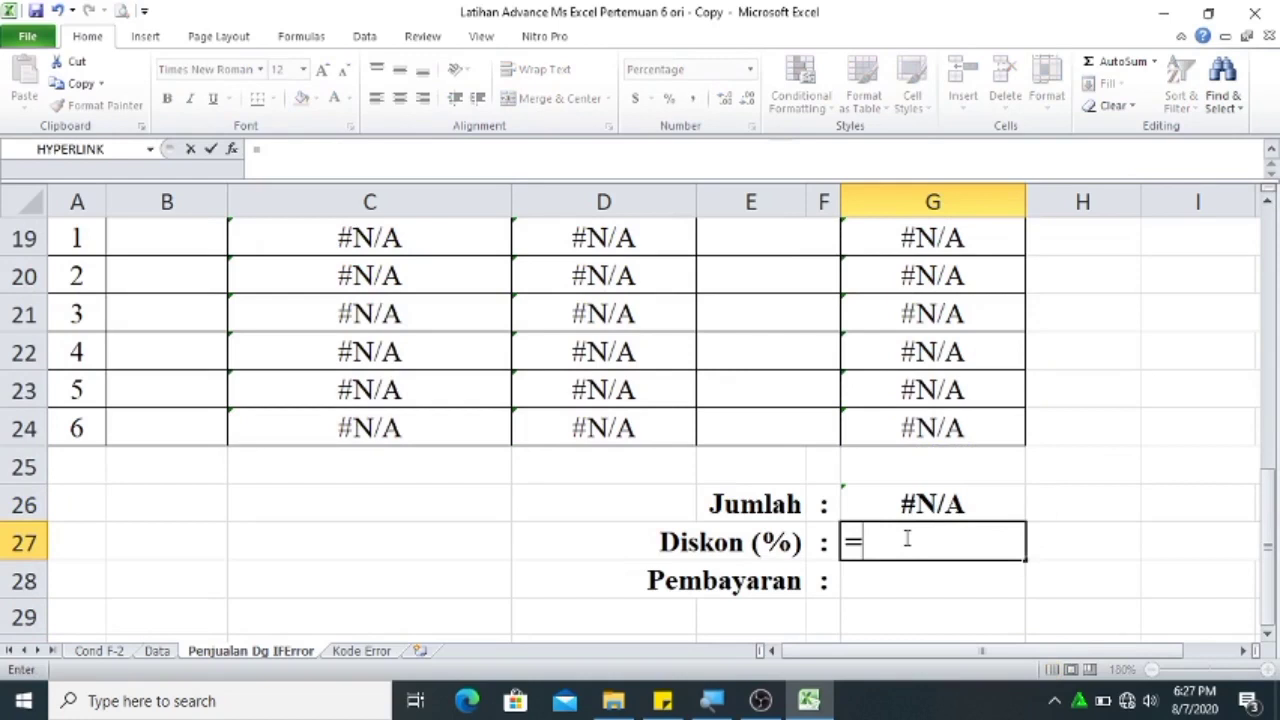
text(vlo)
key(Tab)
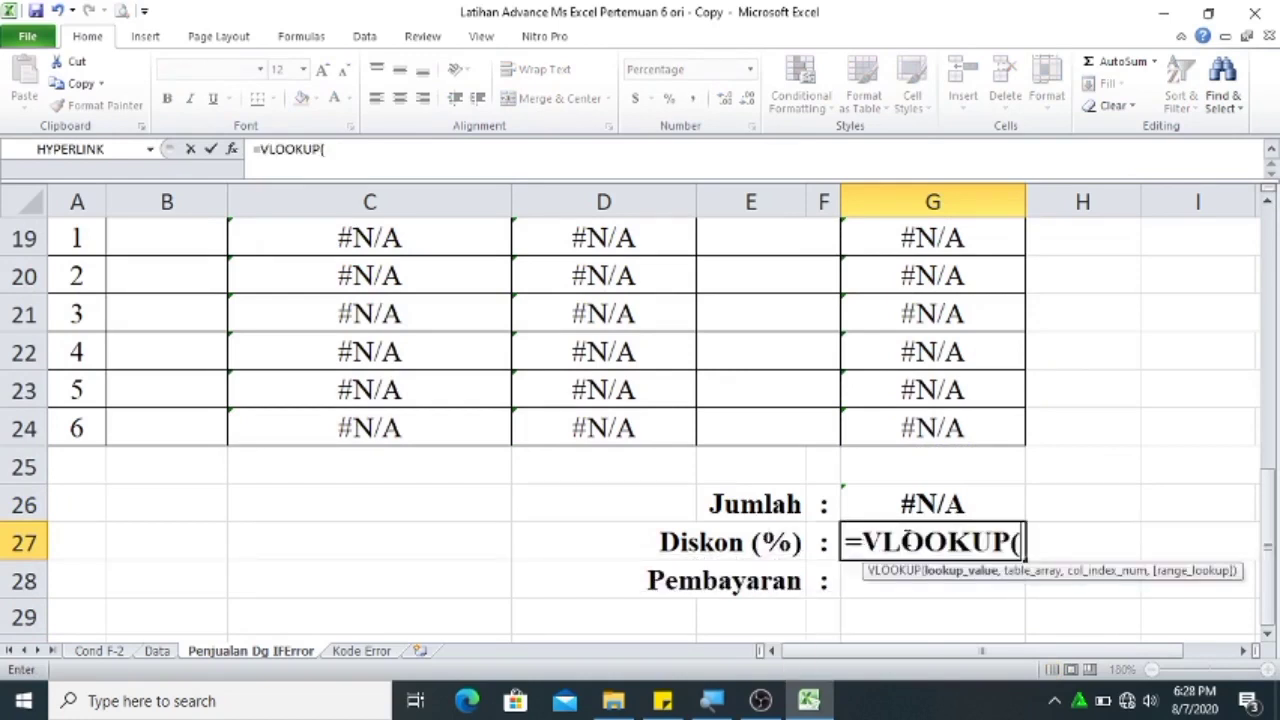
click(938, 502)
text(,)
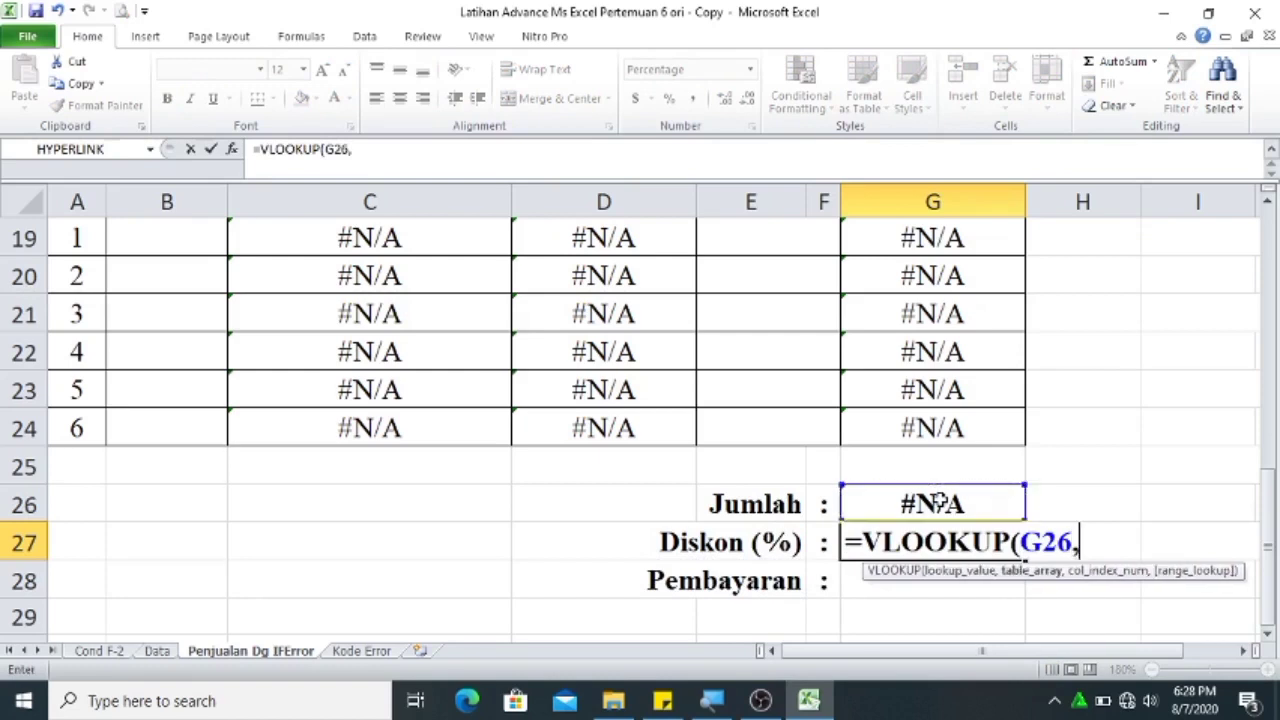
text(ta)
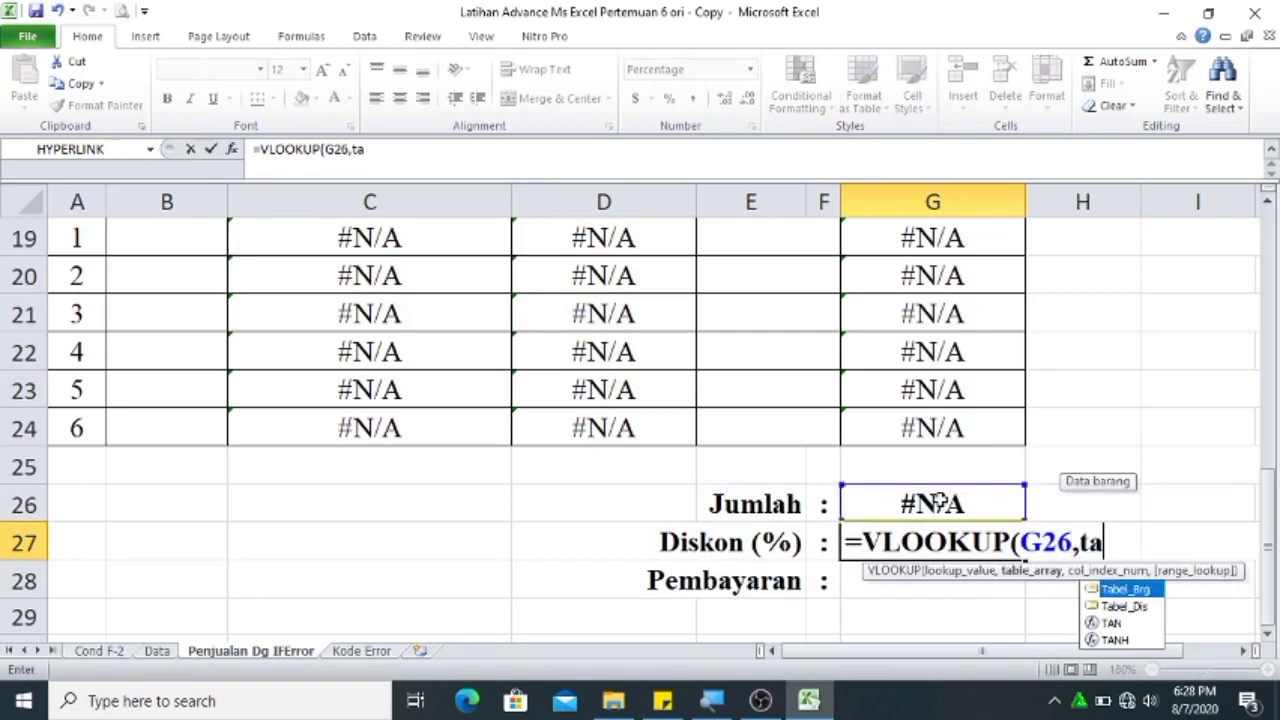
key(Down)
key(Tab)
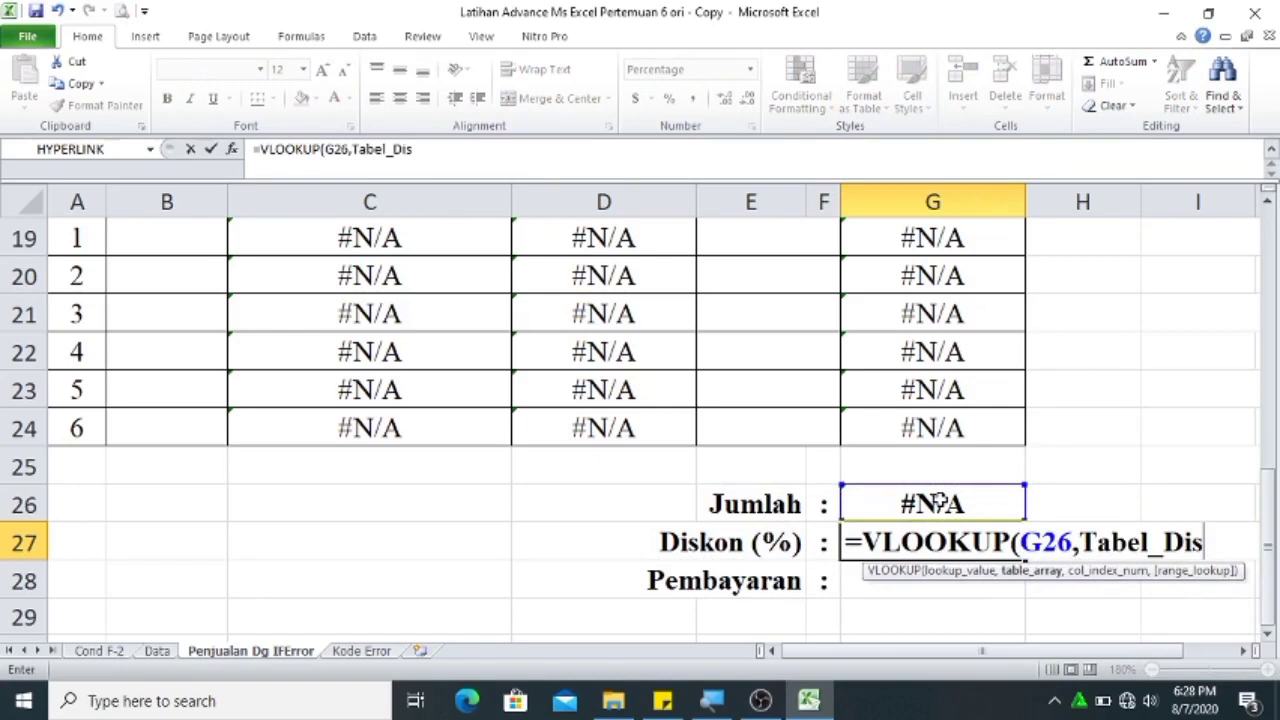
text(,2)
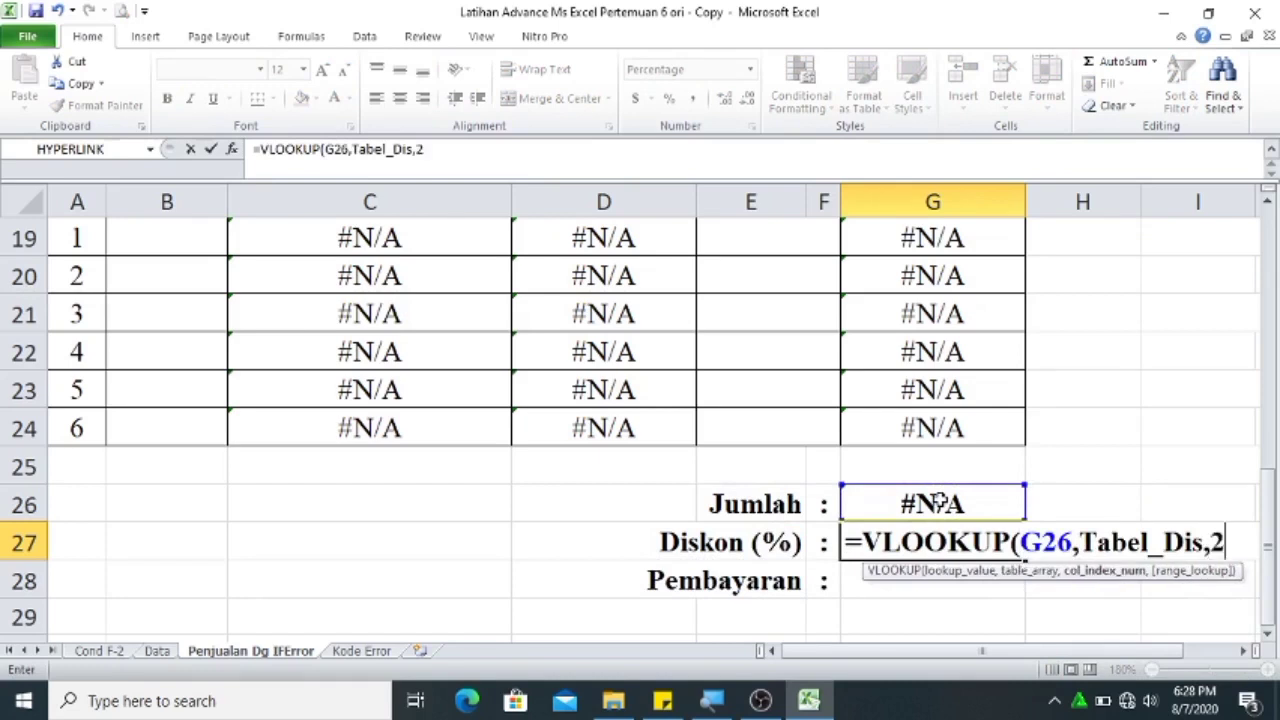
text(,tr)
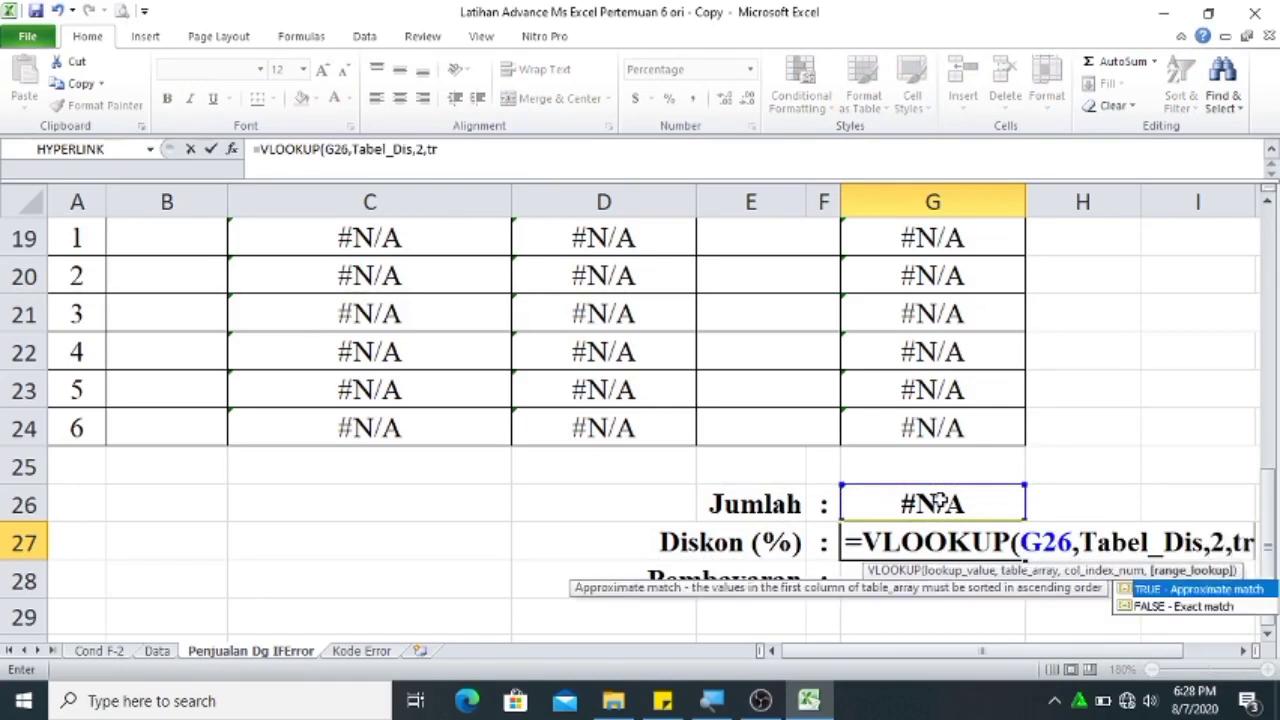
key(Tab)
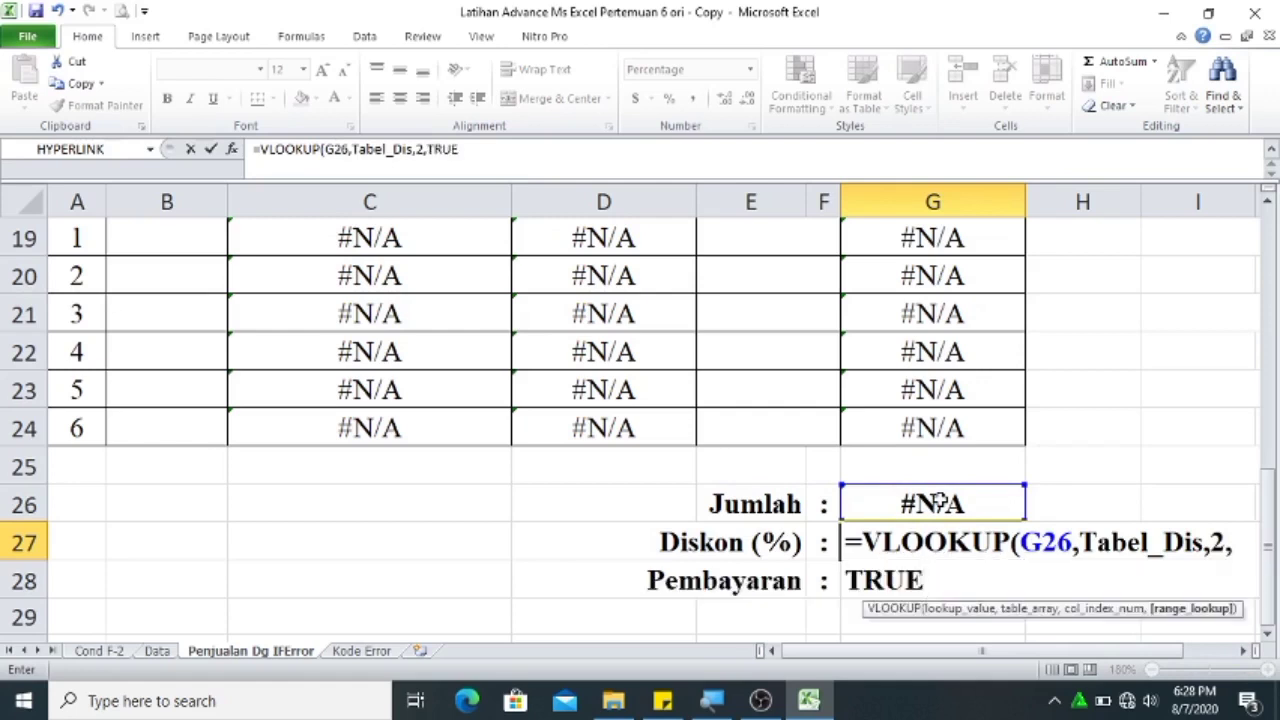
key(Return)
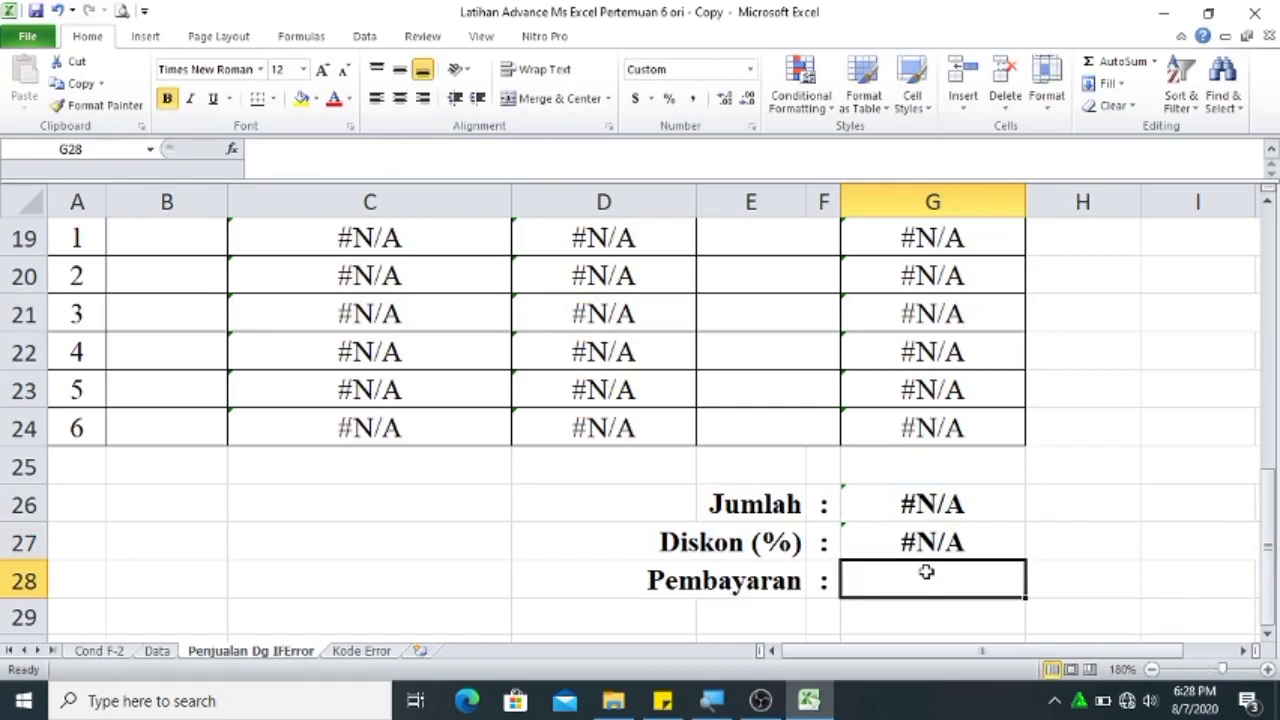
Enter =G26-(G26*G27) in Pembayaran cell G28.
text(=)
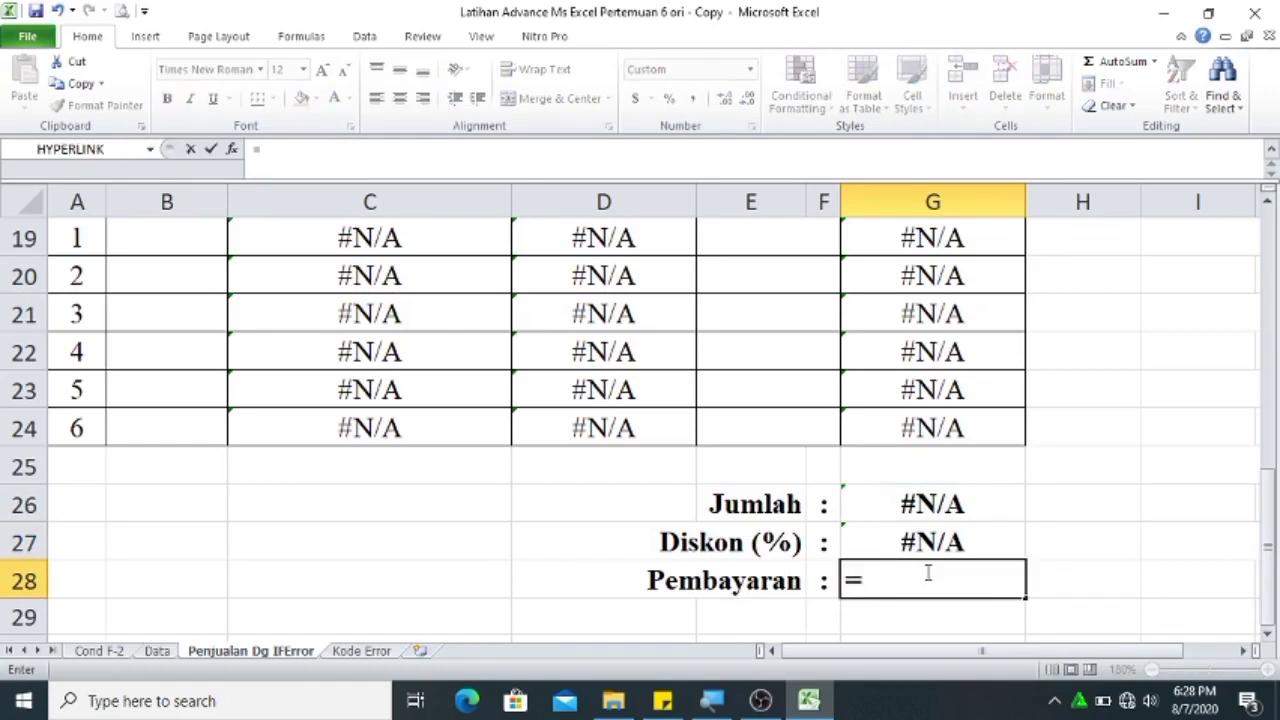
text(G26-)
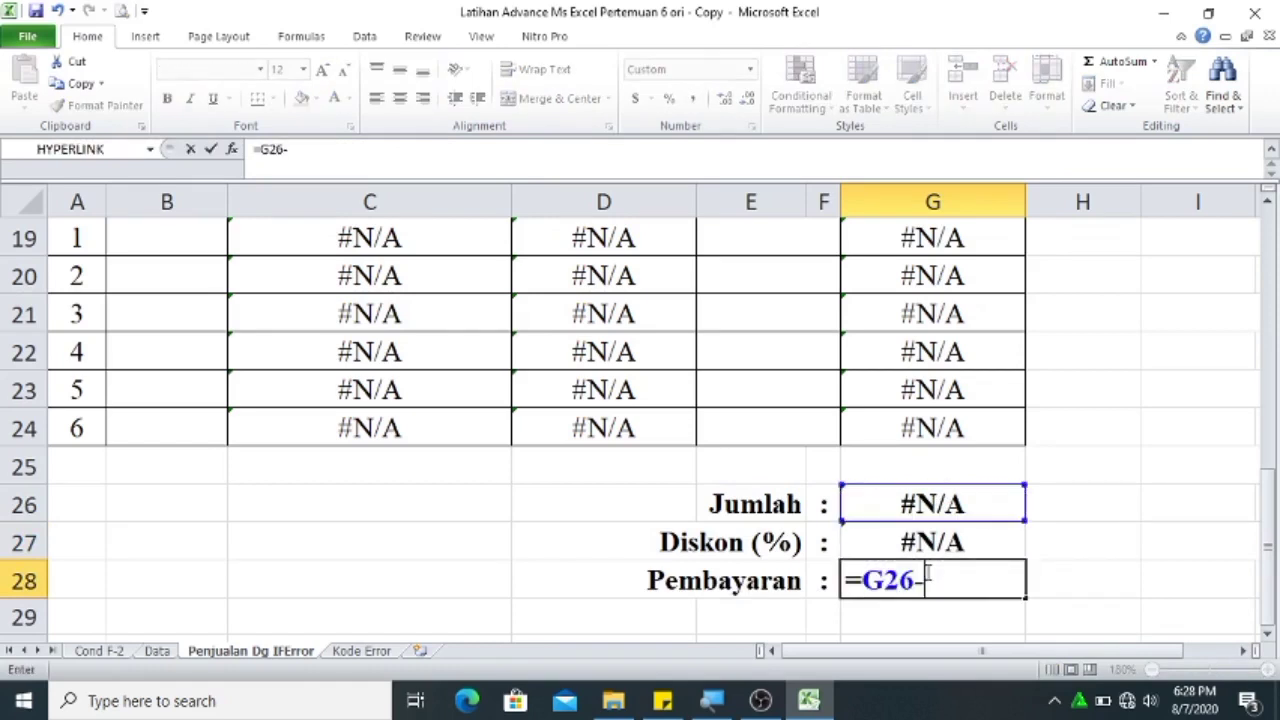
text((G26)
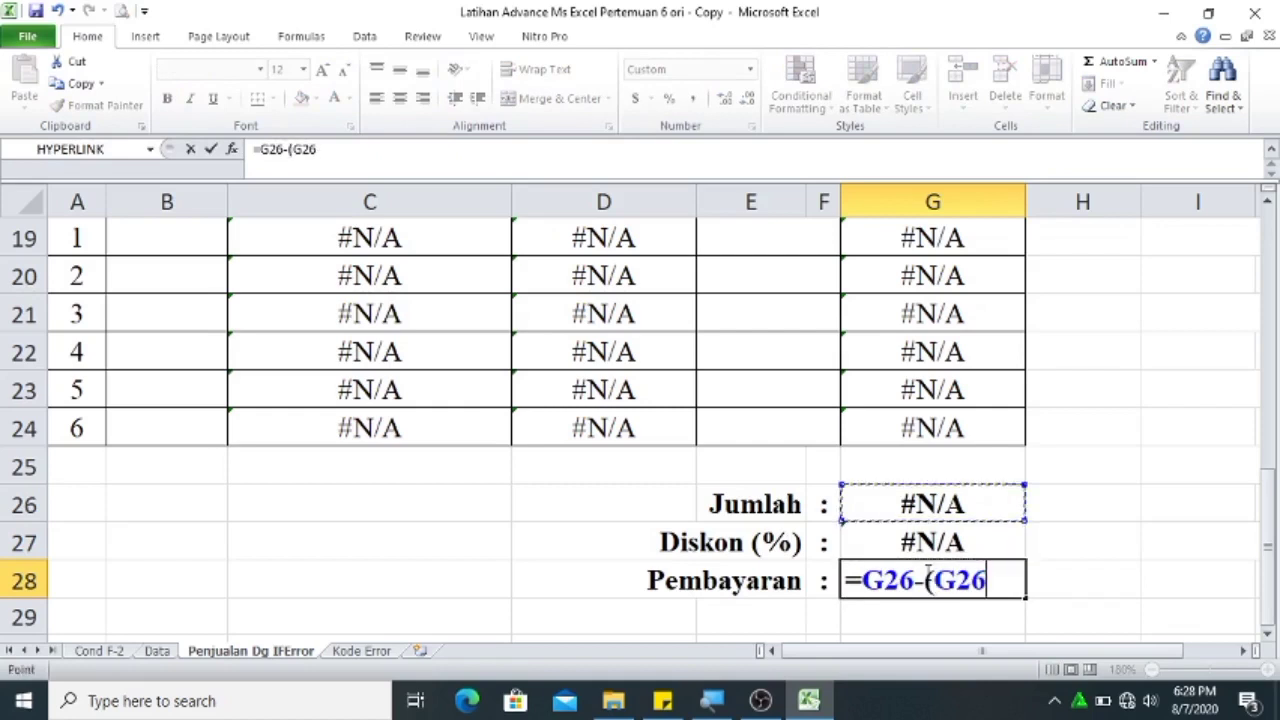
text(*)
key(Down)
key(Up)
key(Up)
text())
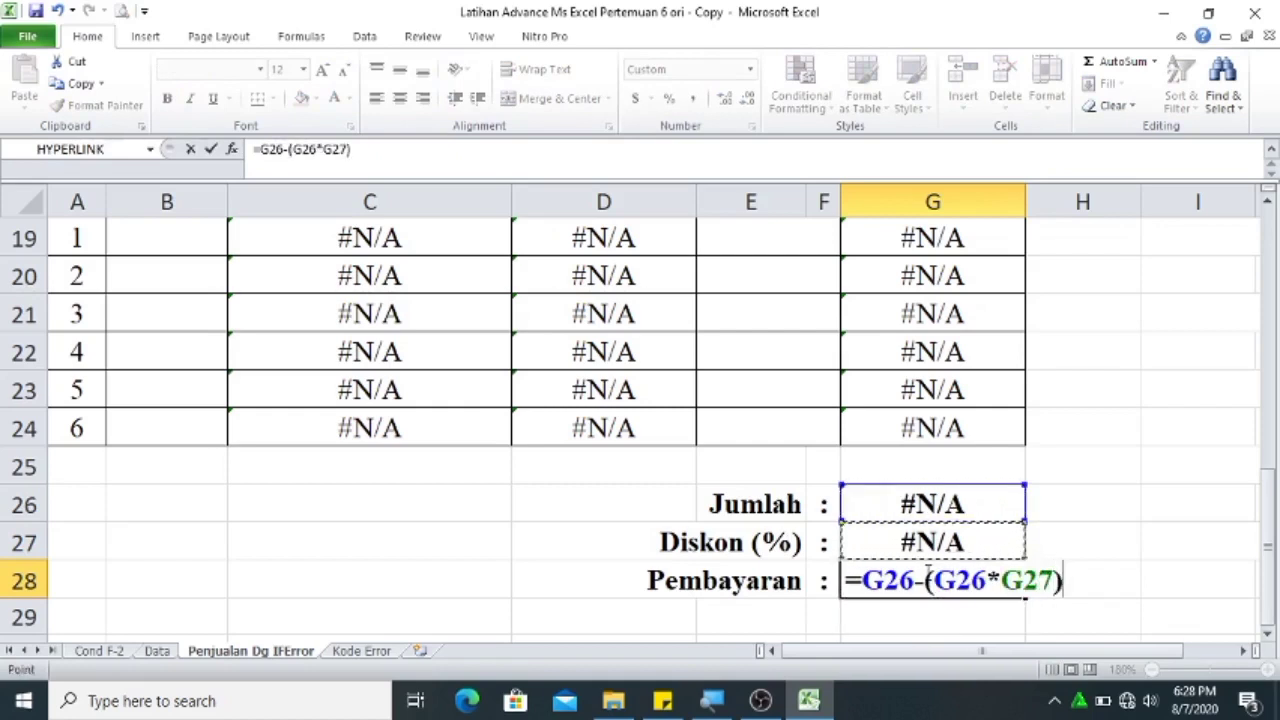
key(Return)
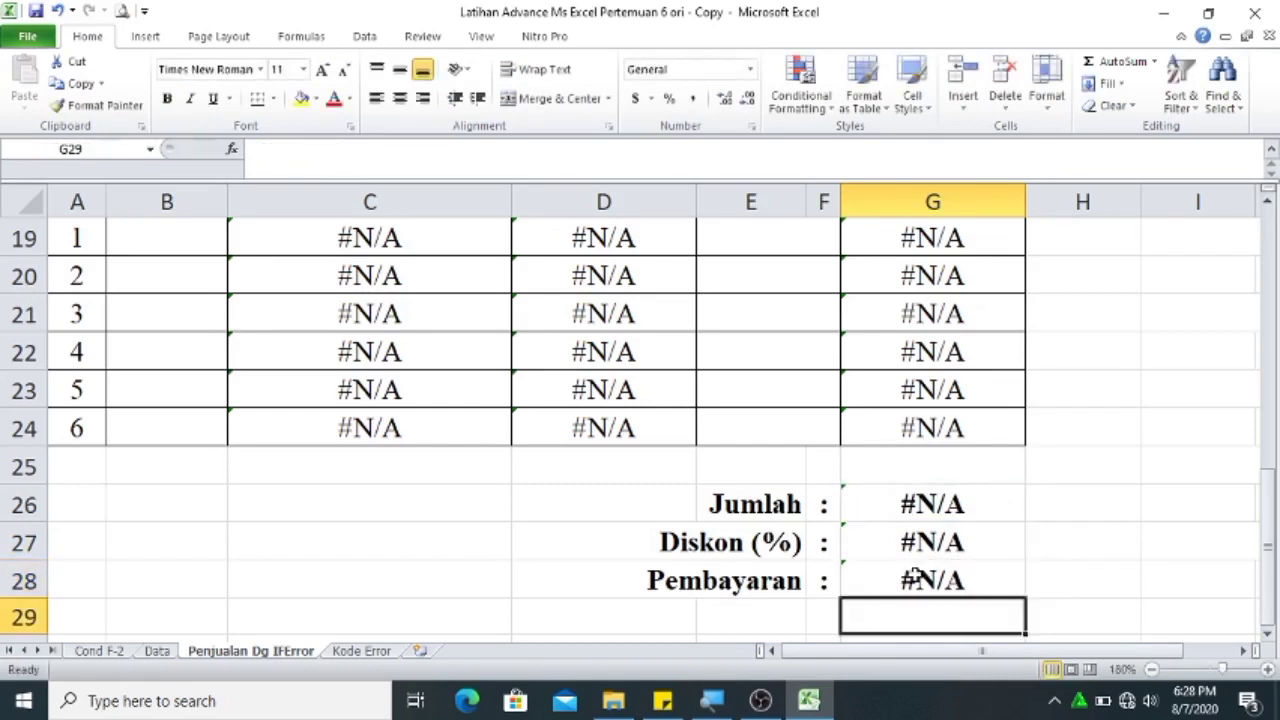
Scroll up and inspect the Harga satuan formulas in D4, D5 and D6.
drag(1270, 487, 1276, 310)
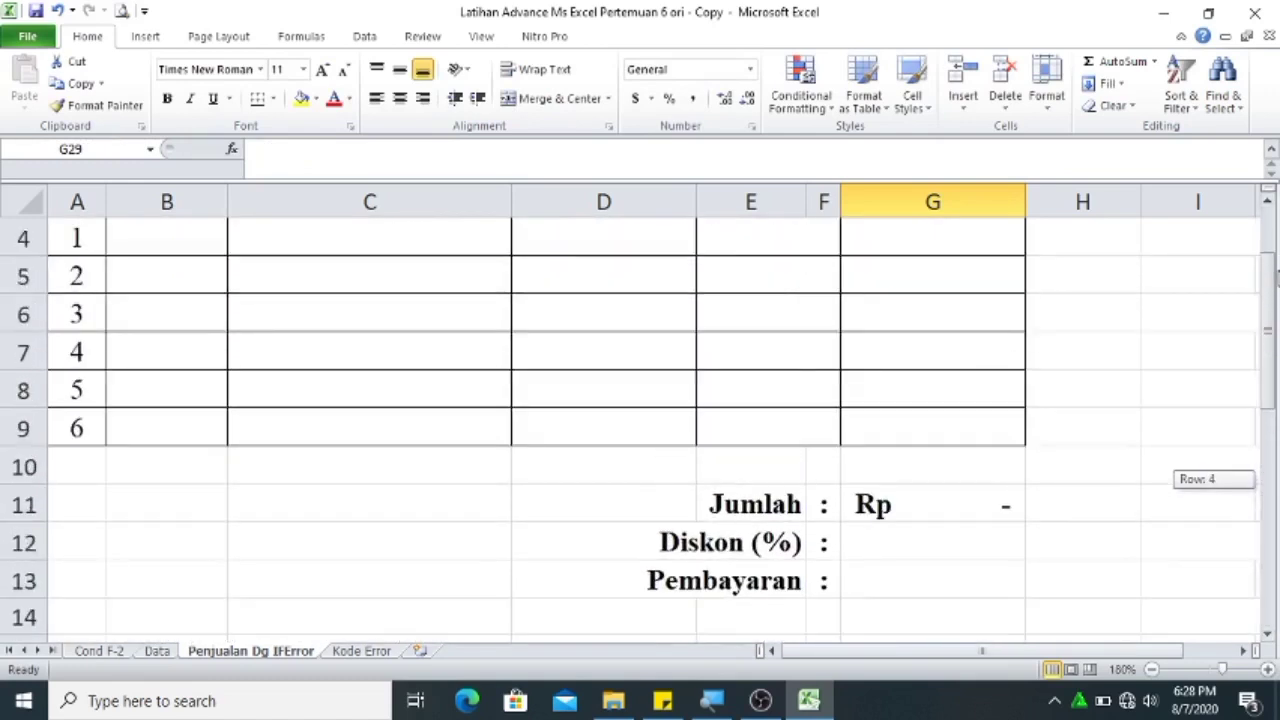
drag(1276, 280, 1273, 236)
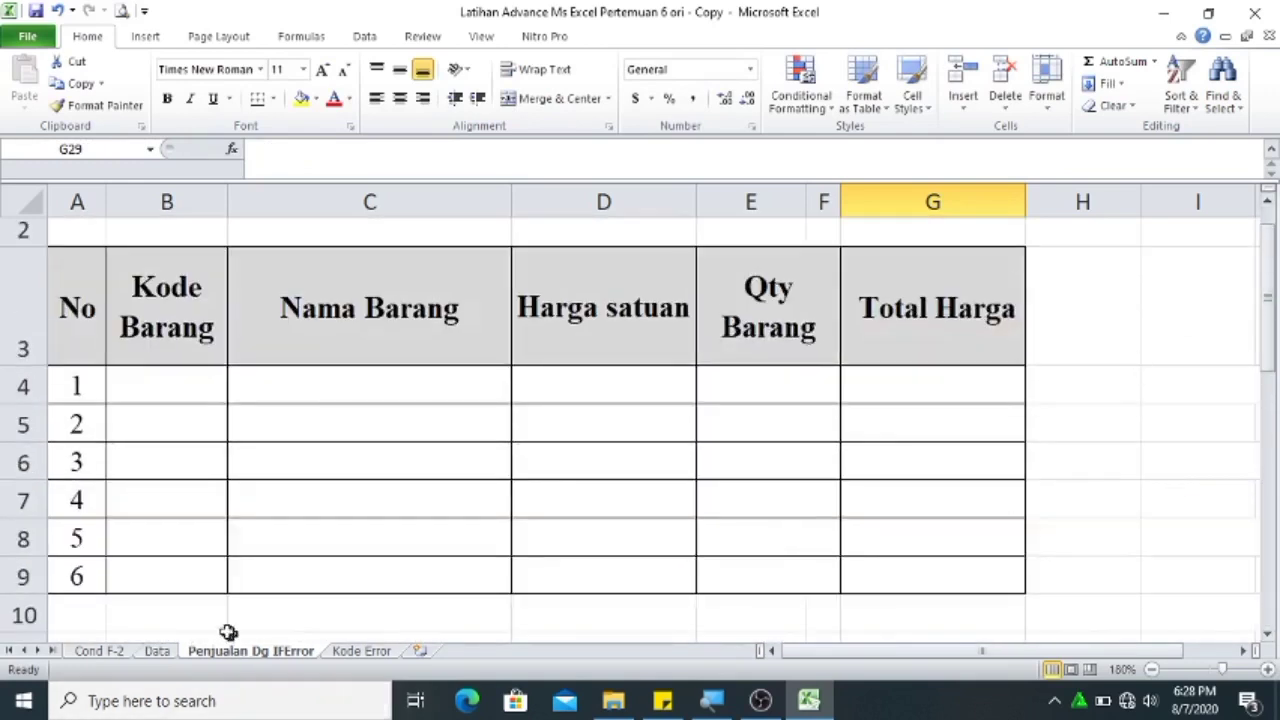
click(606, 374)
click(738, 376)
click(643, 414)
click(615, 460)
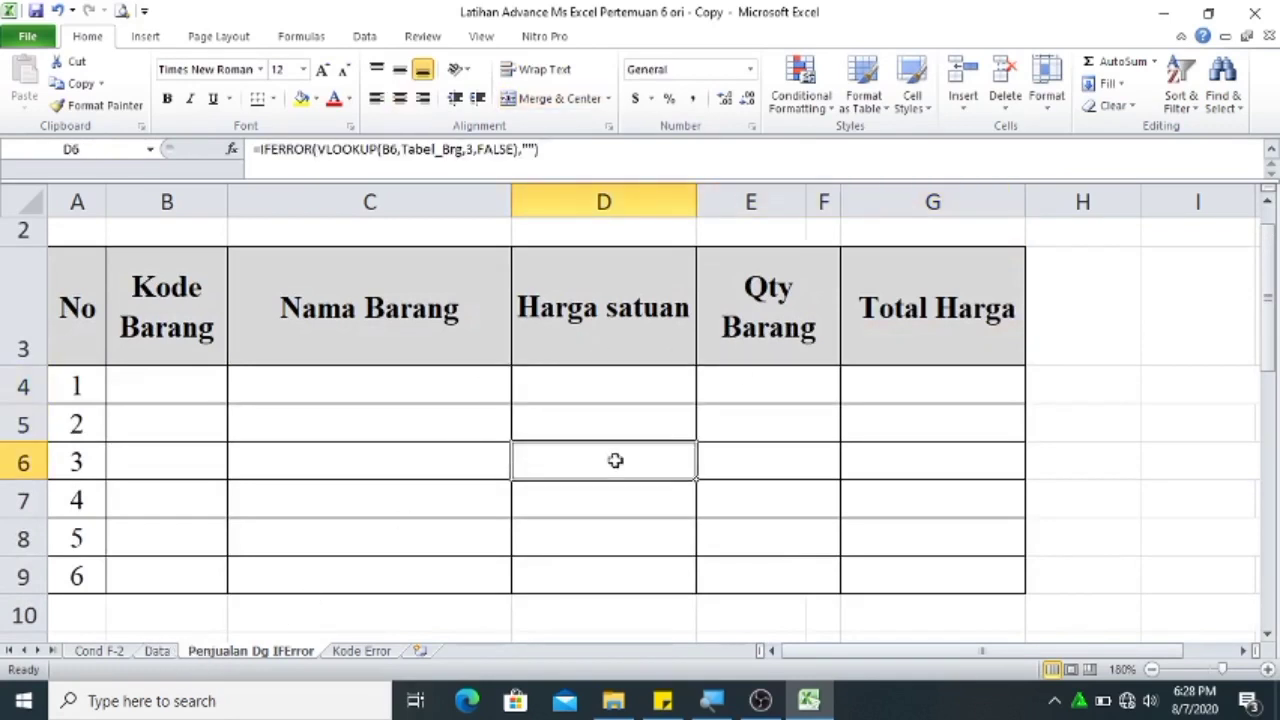
Apply the custom number format # "pcs" to Qty Barang cells E19:E24.
click(778, 382)
mouse_move(1266, 248)
mouse_down()
mouse_move(1236, 498)
mouse_move(1265, 482)
mouse_up()
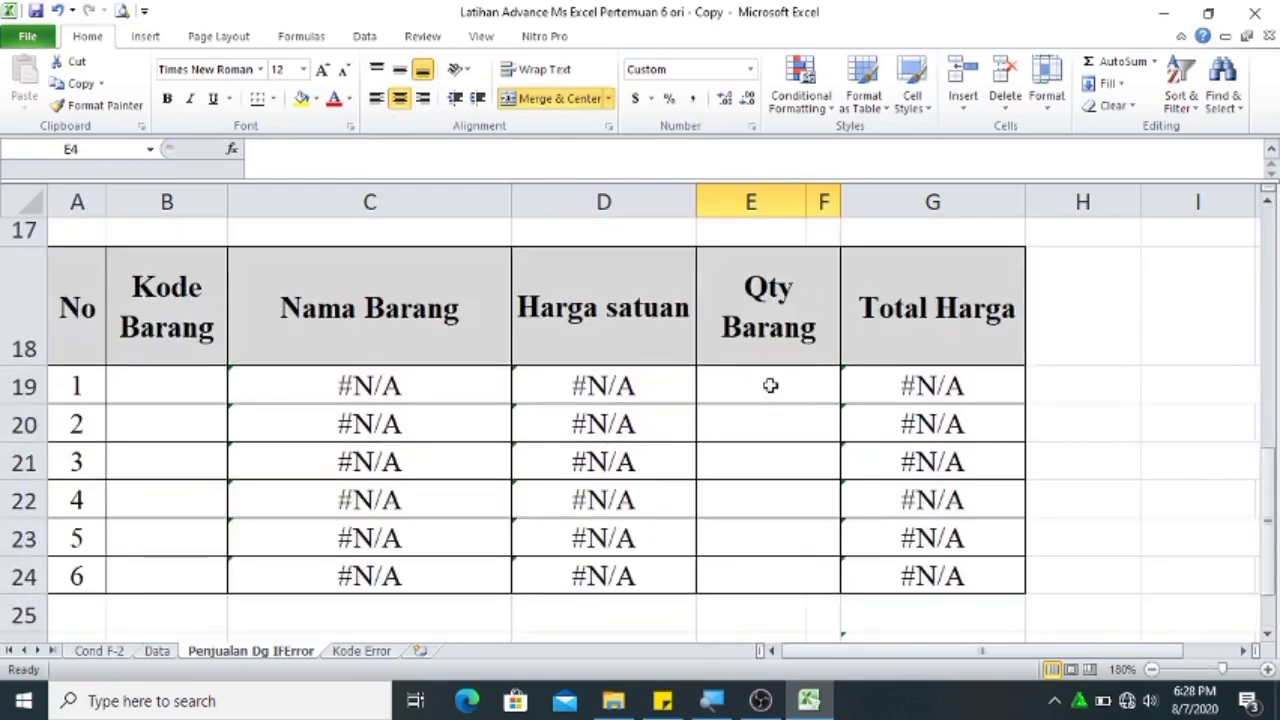
drag(770, 385, 738, 574)
right_click(740, 577)
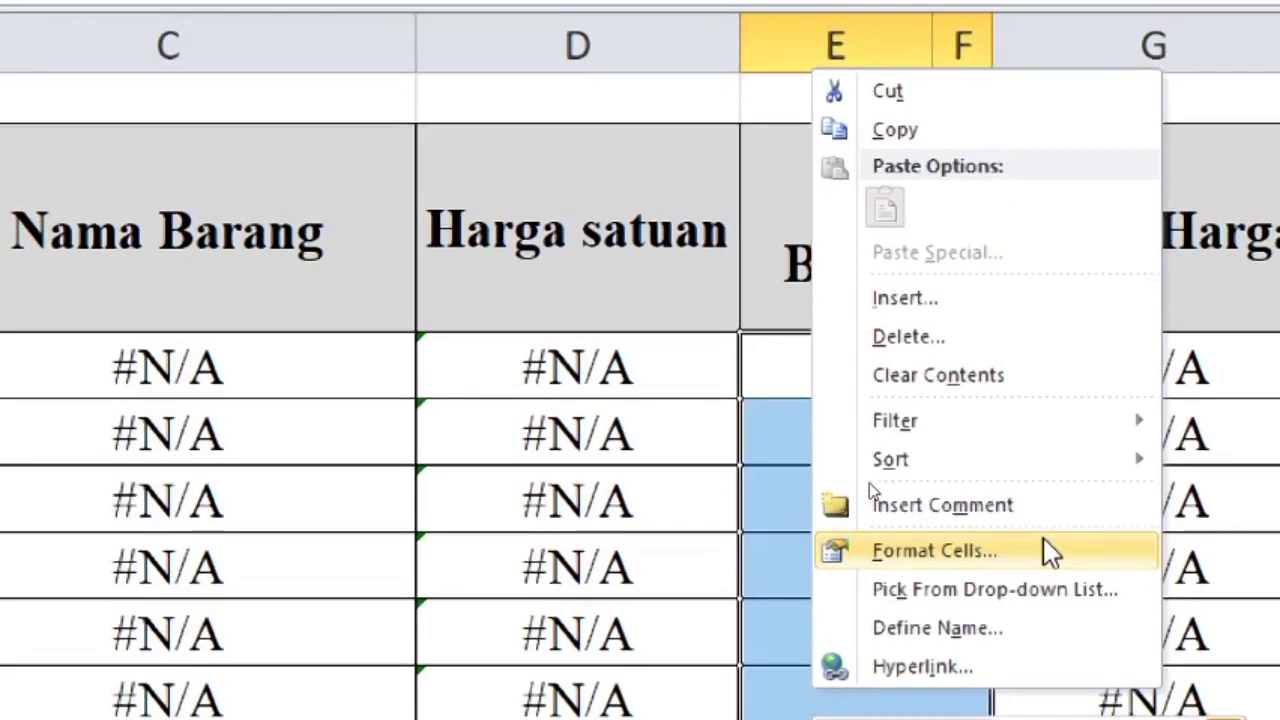
click(1043, 550)
click(662, 478)
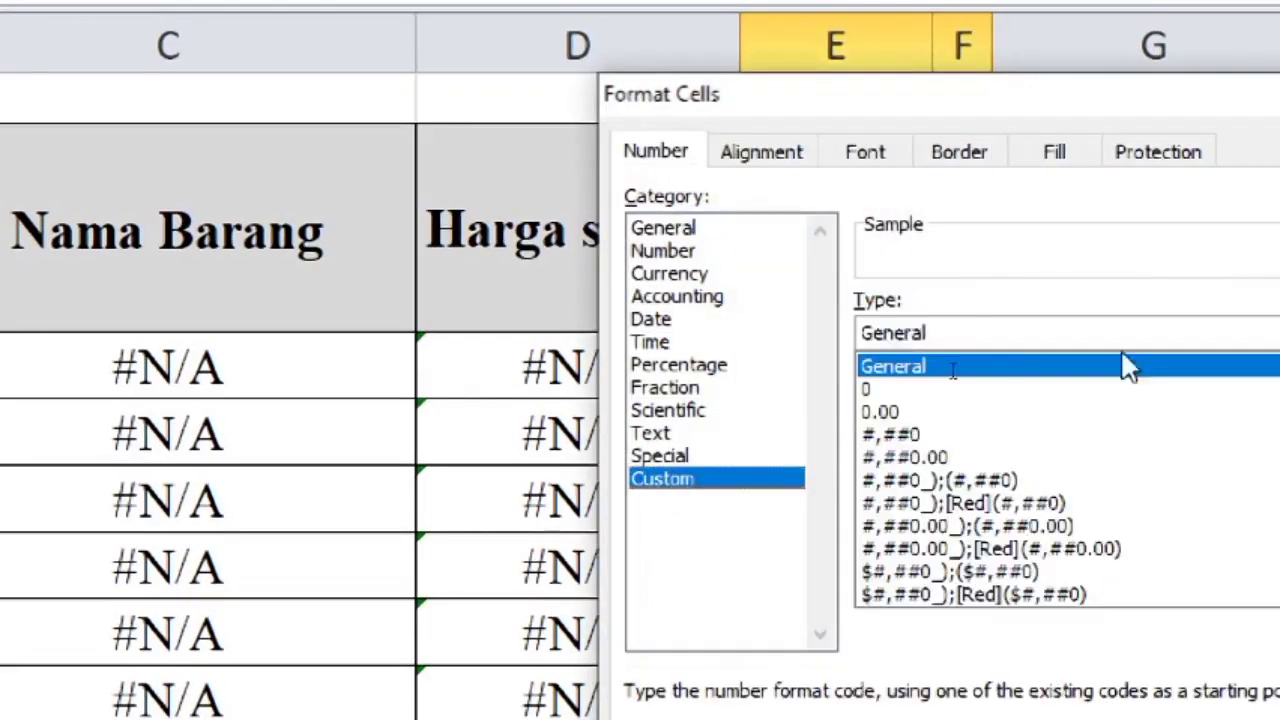
drag(1026, 452, 1028, 592)
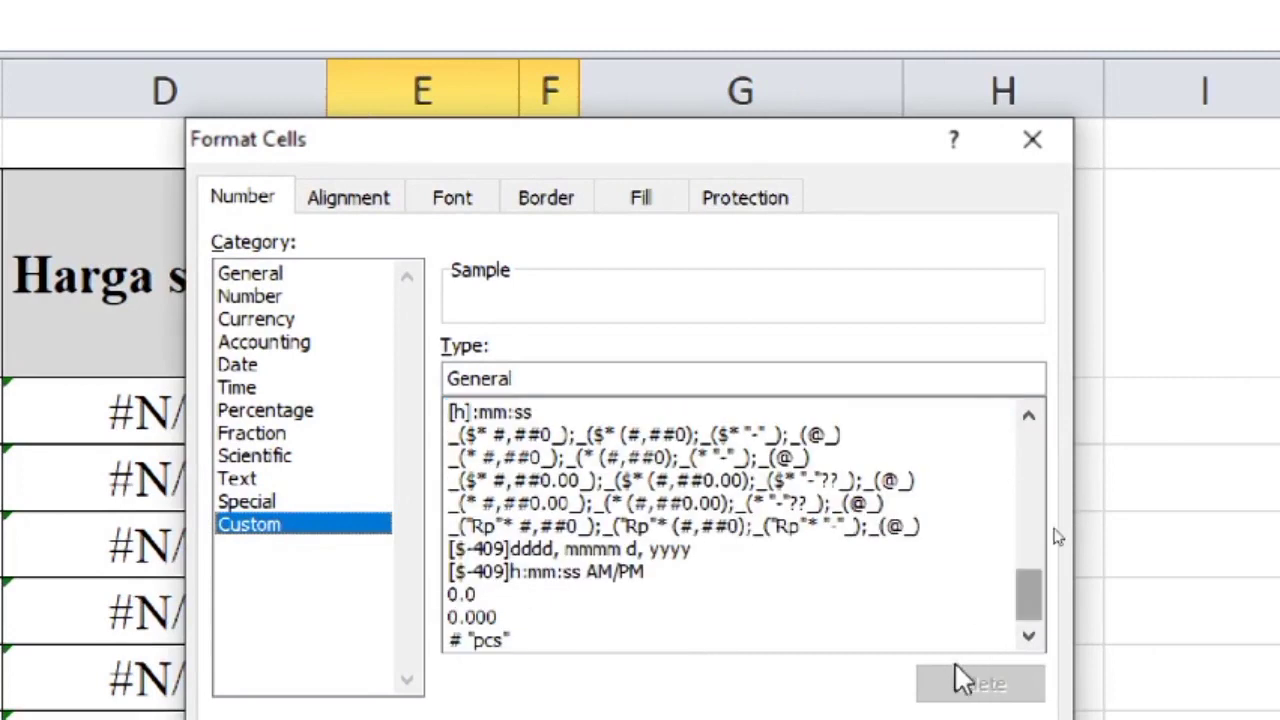
click(525, 640)
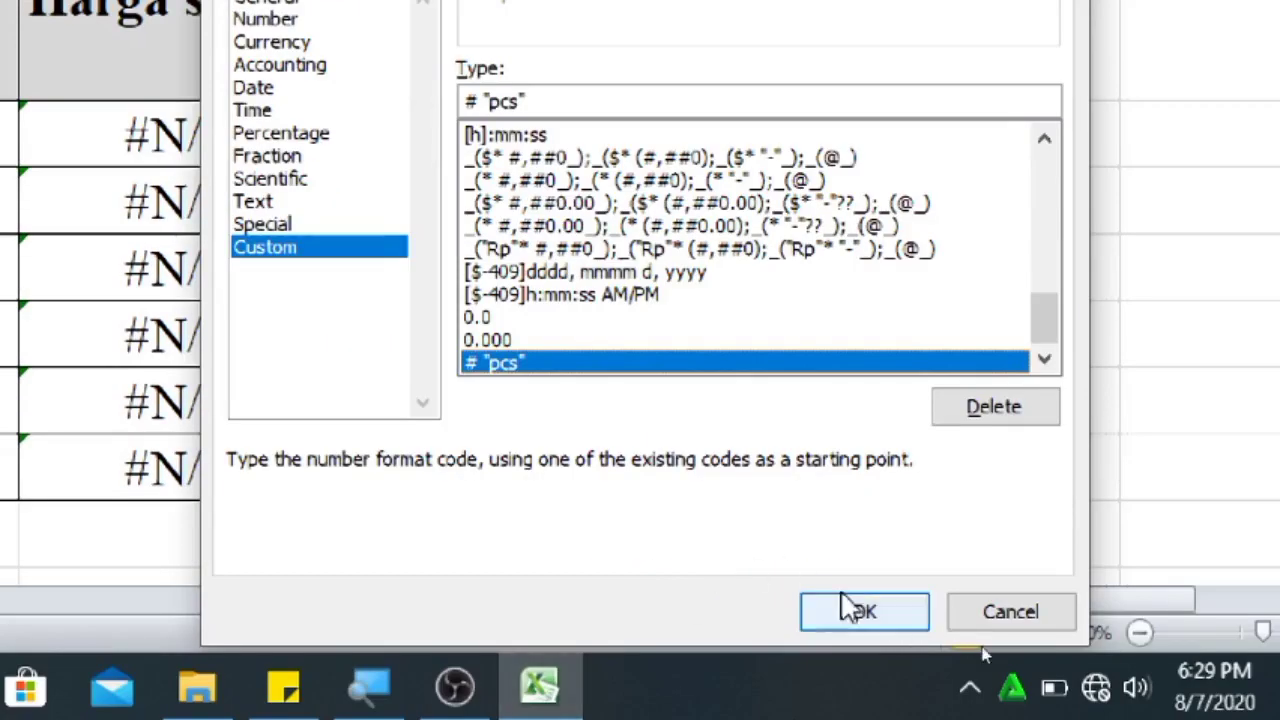
click(848, 607)
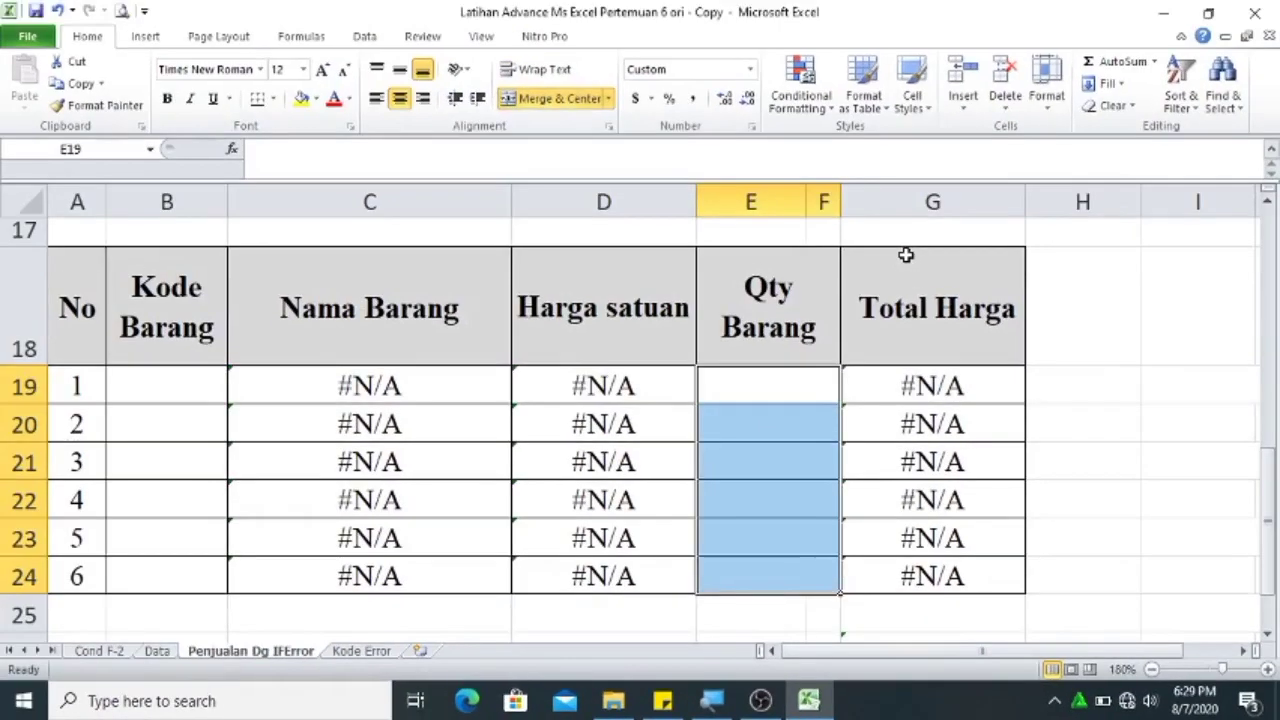
Check the Data sheet, then enter product code sp in B4 of Penjualan Dg IFError.
click(163, 652)
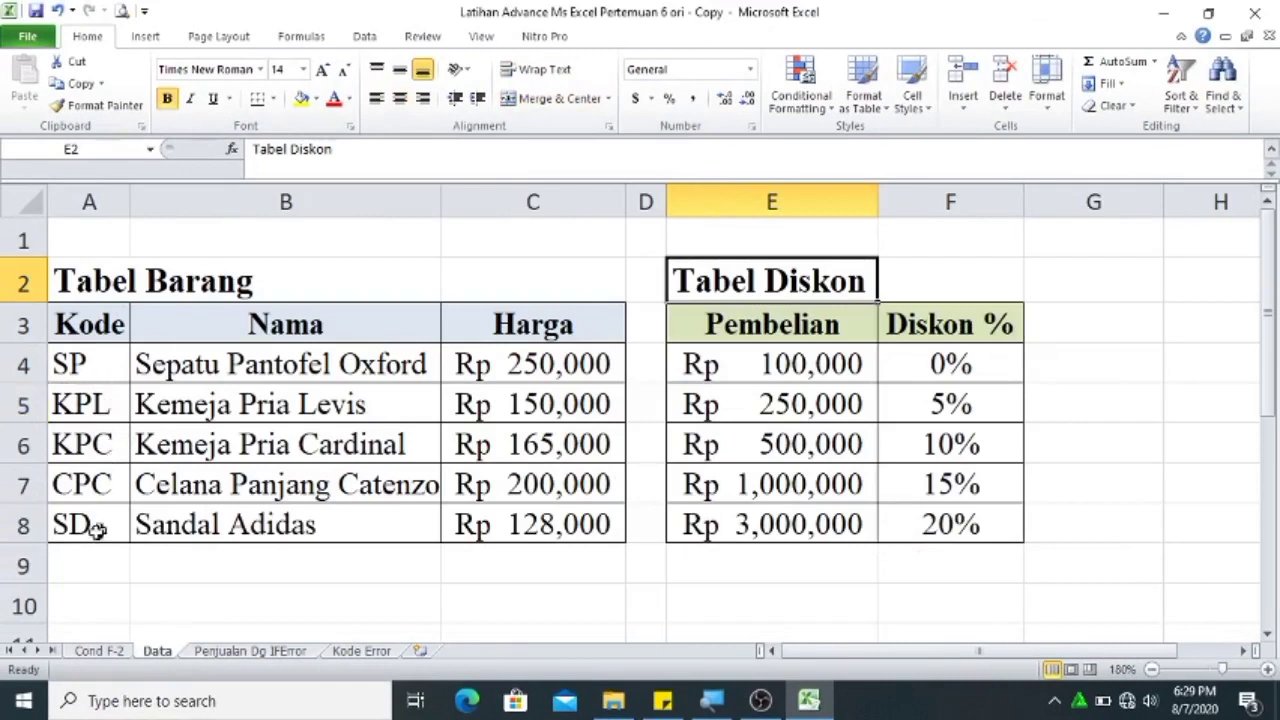
click(232, 652)
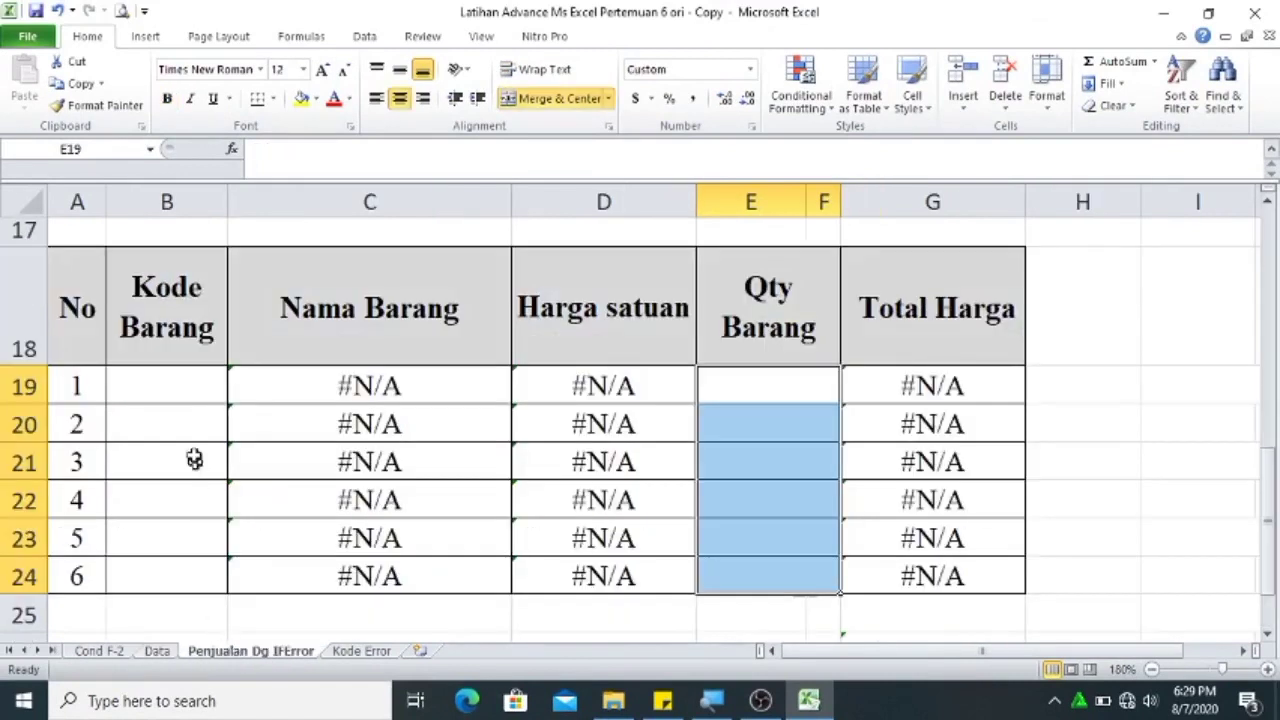
drag(1272, 478, 1271, 243)
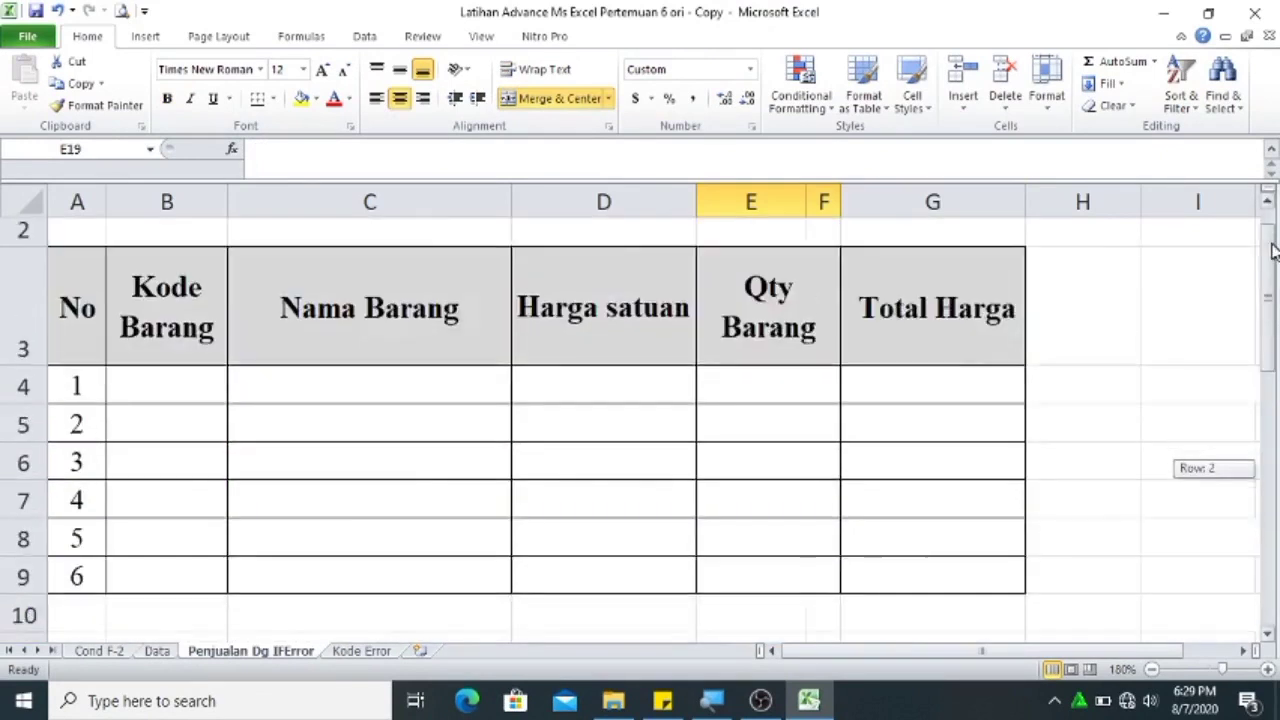
click(169, 439)
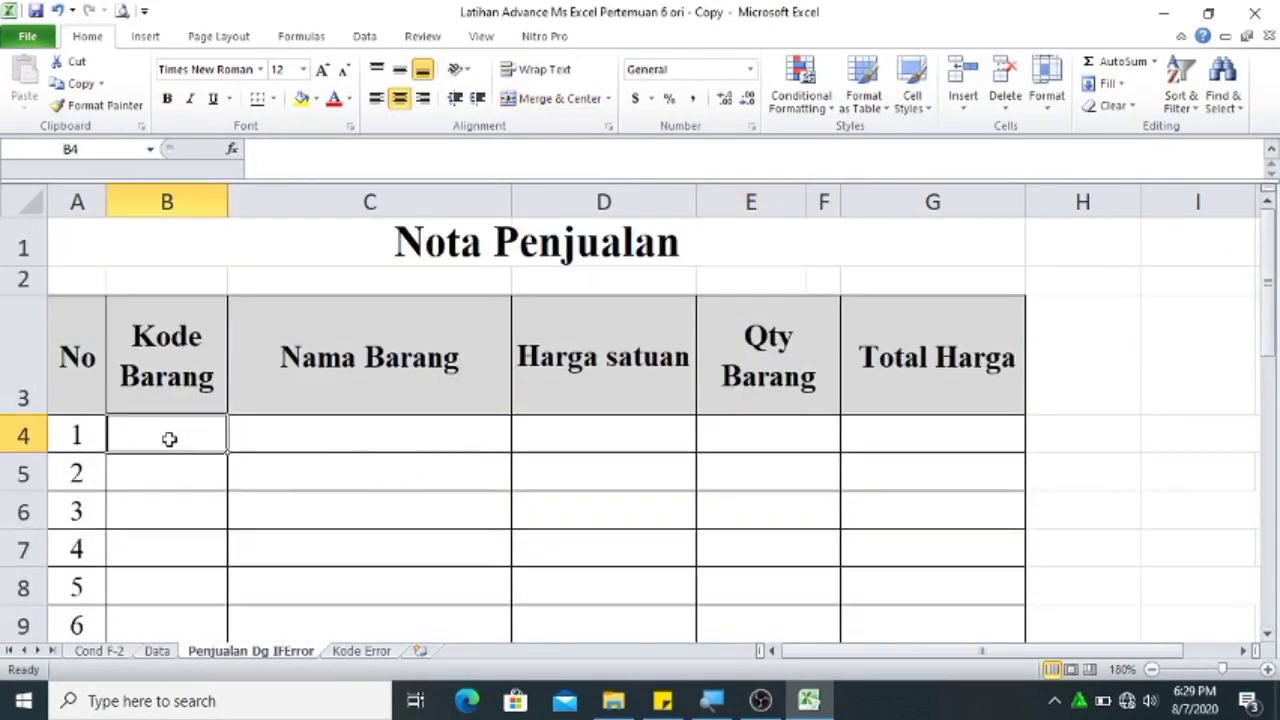
text(sp)
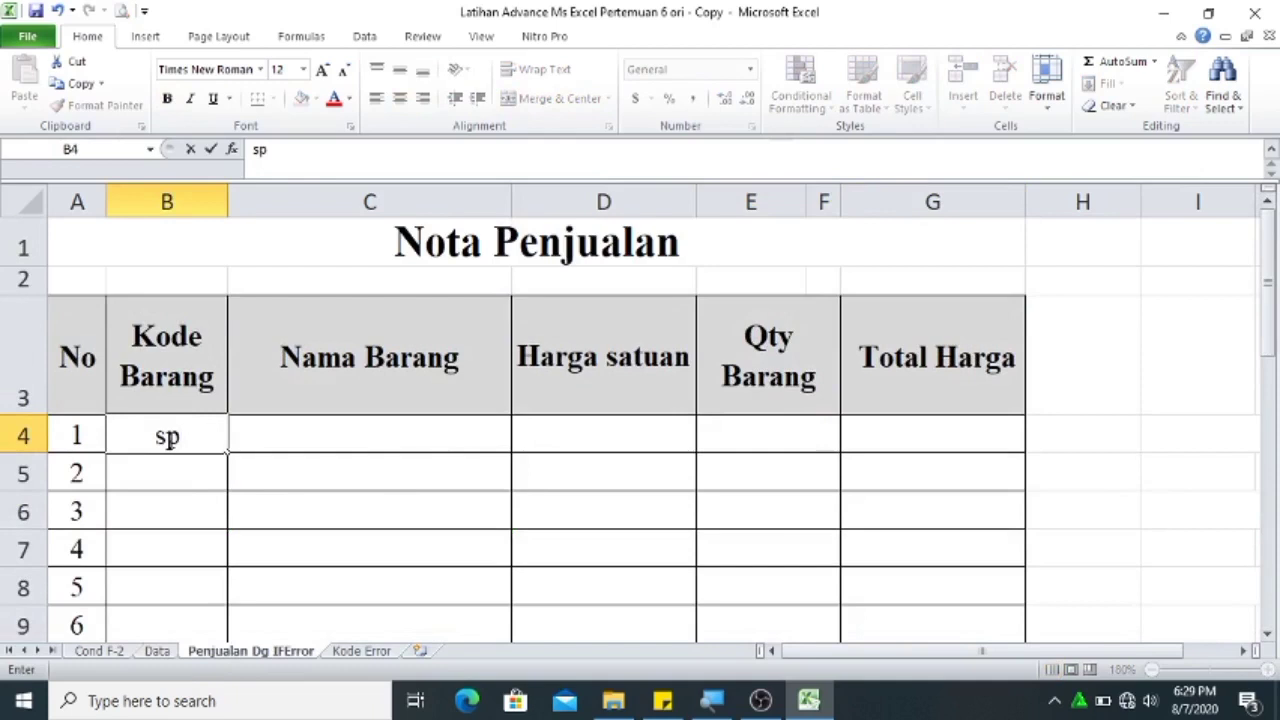
key(Tab)
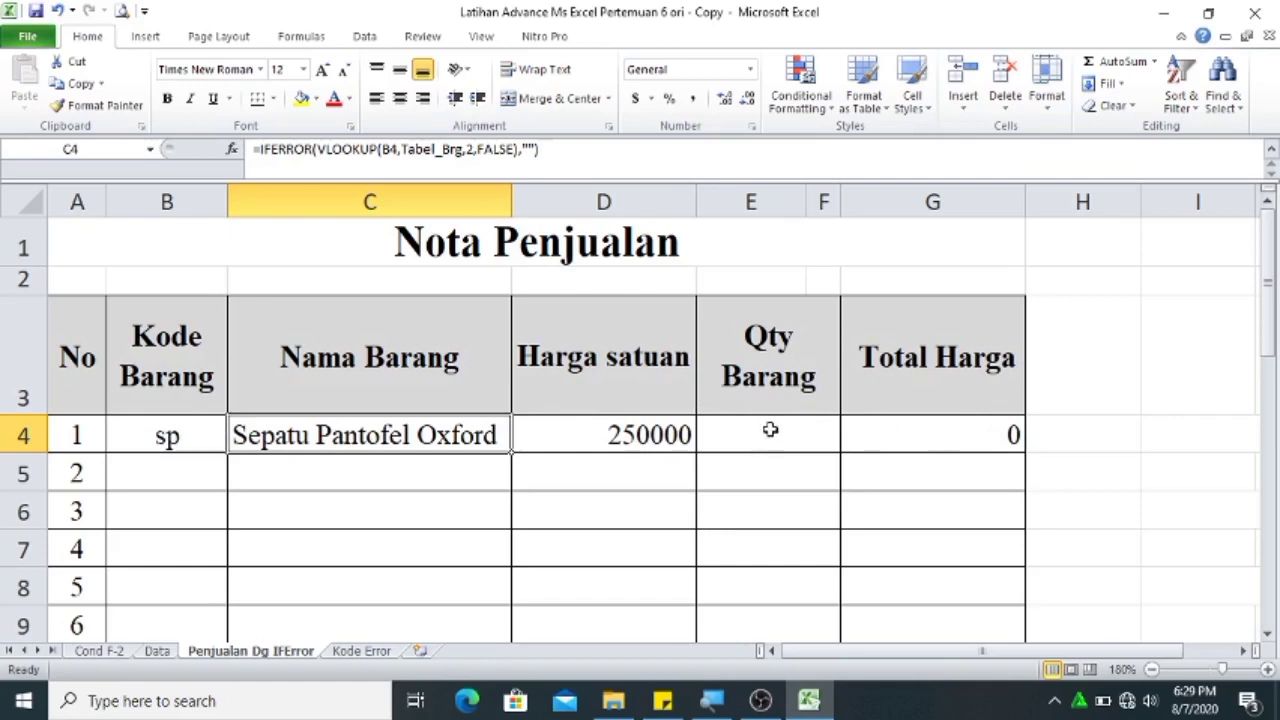
Select Harga satuan D4:D9 plus Total Harga G4:G9 to change their number format.
drag(1268, 277, 1255, 318)
drag(646, 360, 580, 548)
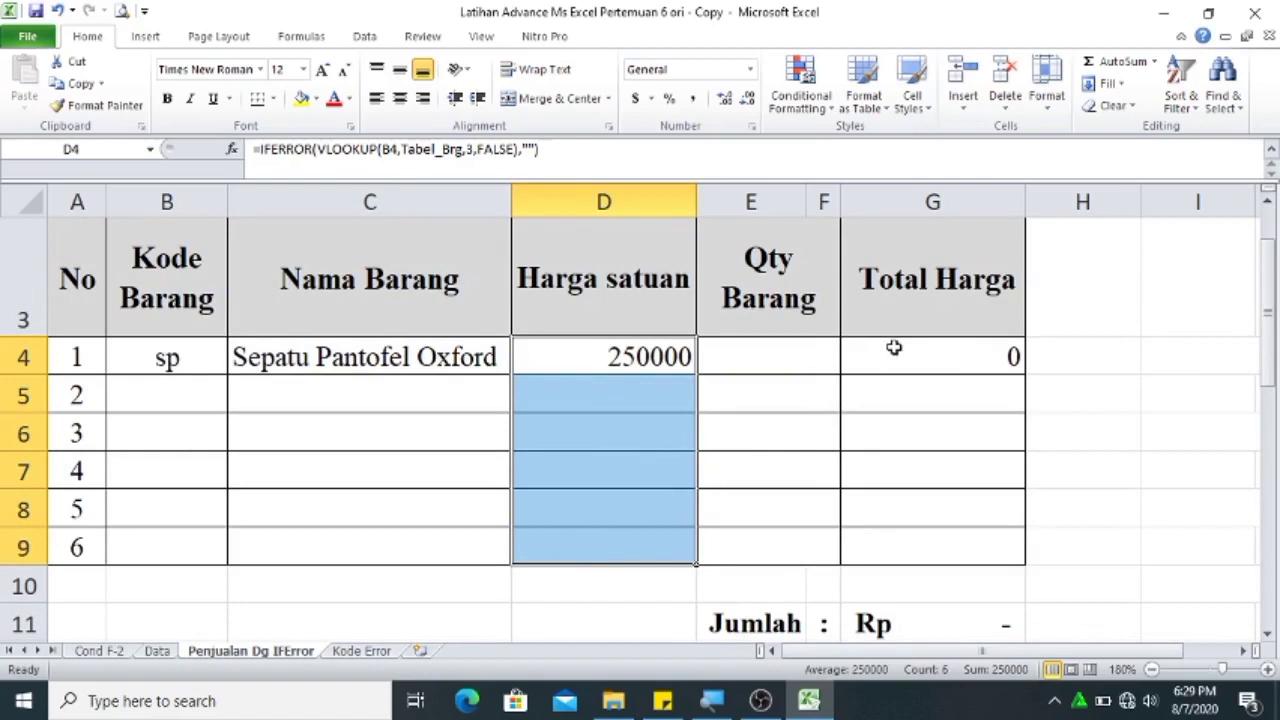
drag(617, 358, 578, 535)
ctrl+click(892, 354)
drag(892, 354, 887, 540)
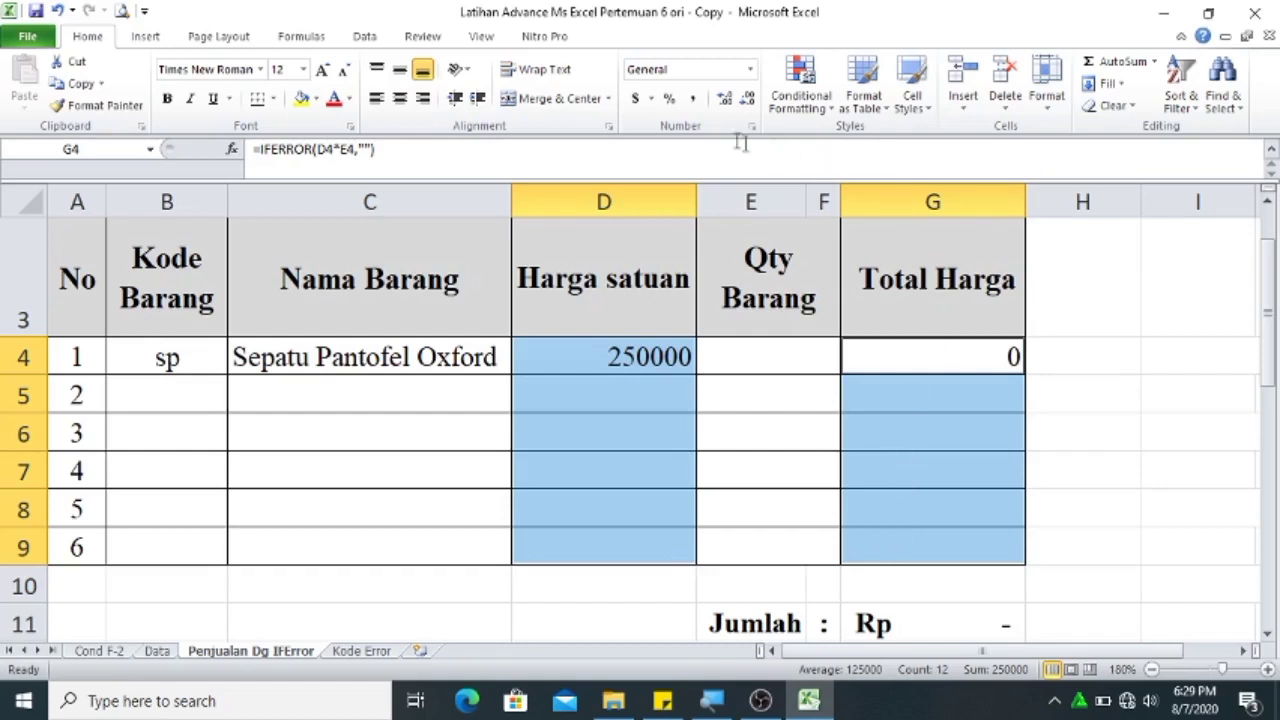
click(750, 70)
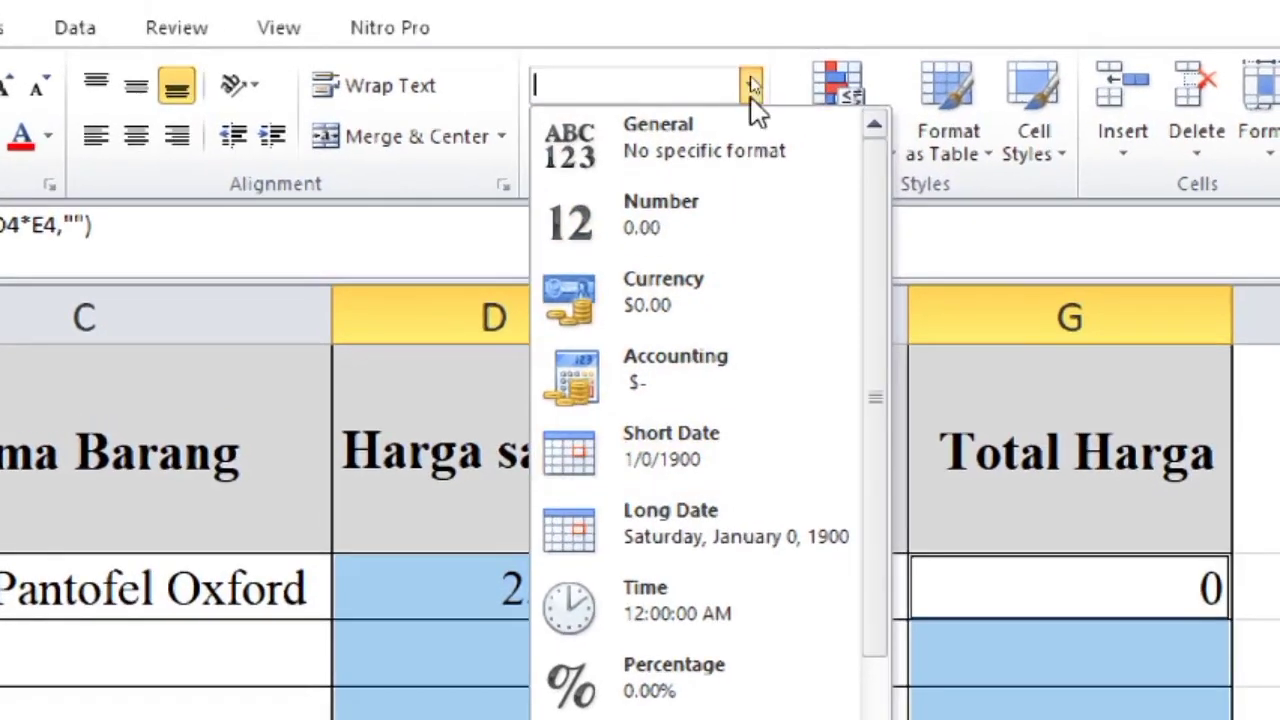
Apply Accounting format with 0 decimal places and the Rp Indonesian symbol to the row 4–9 price cells.
click(752, 86)
click(577, 136)
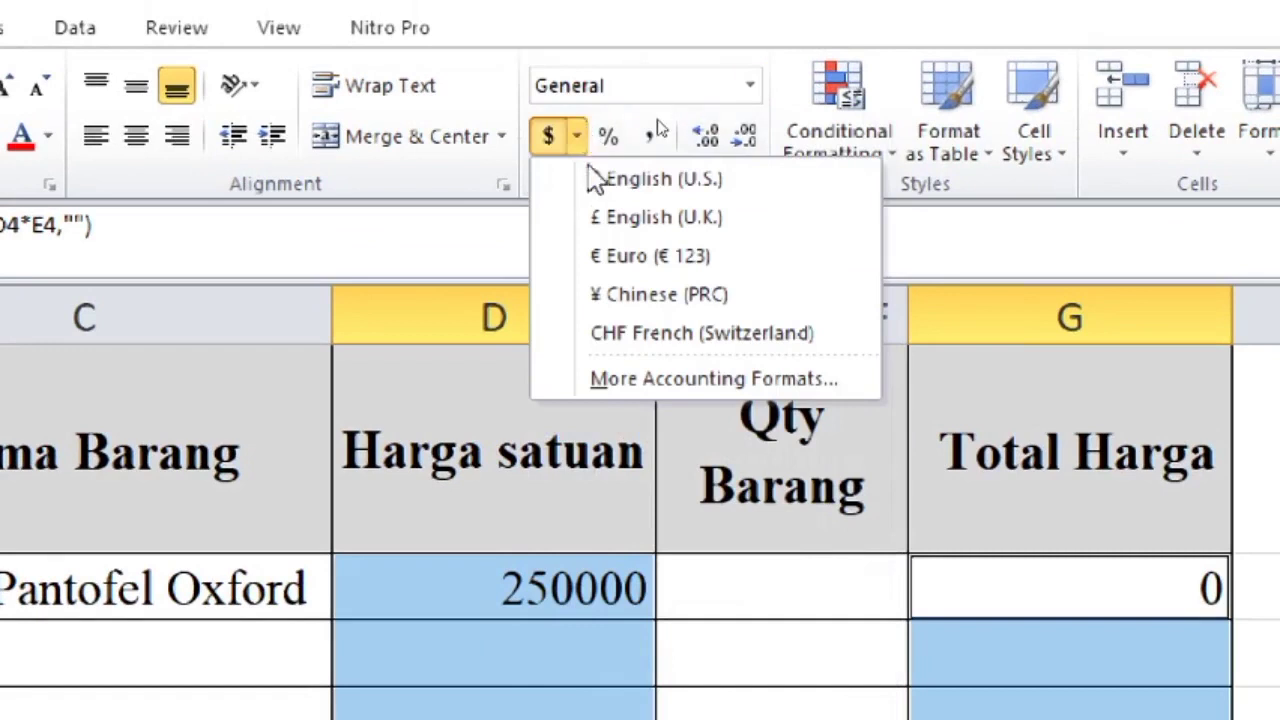
click(606, 389)
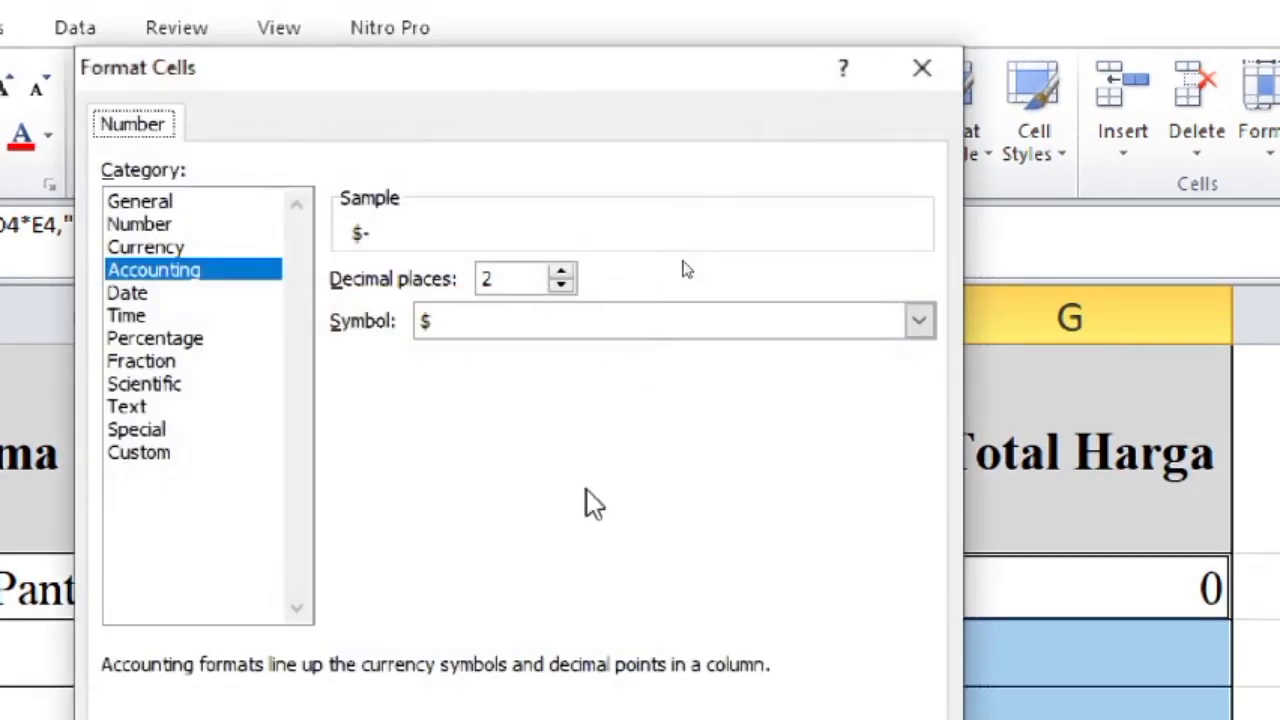
click(561, 287)
click(561, 287)
click(920, 320)
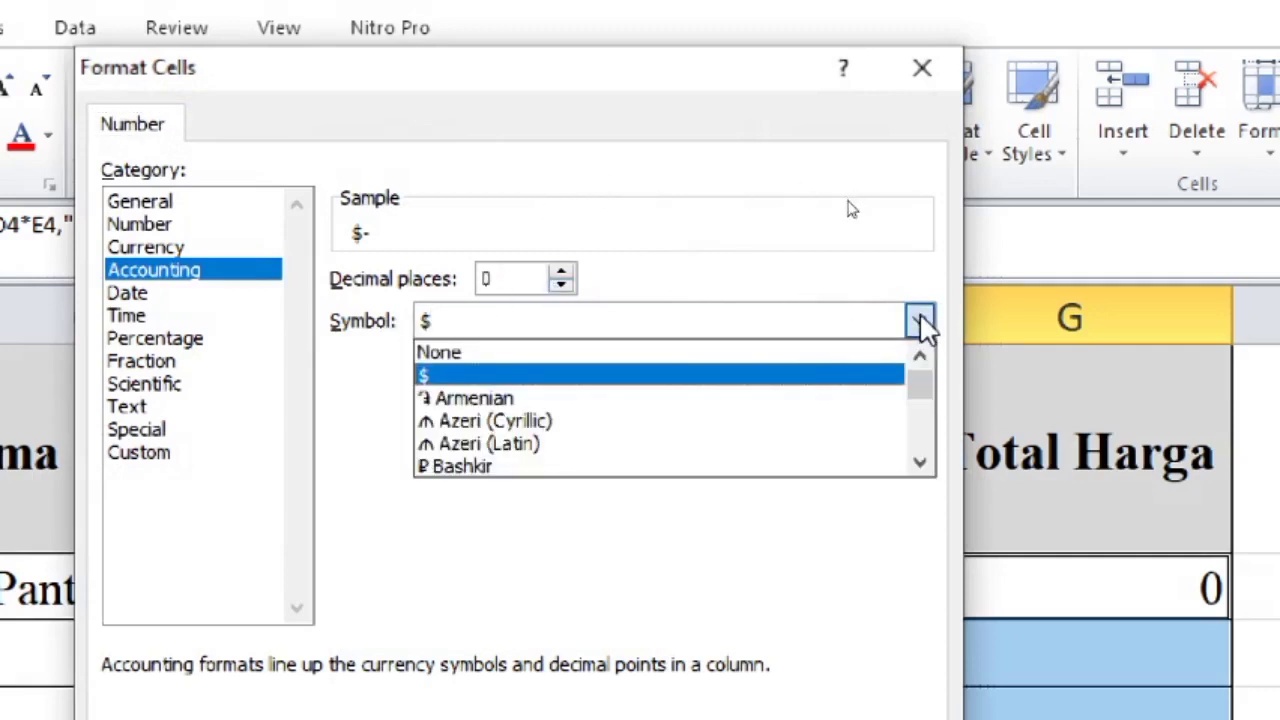
mouse_move(920, 391)
mouse_down()
mouse_move(916, 407)
mouse_move(914, 380)
mouse_up()
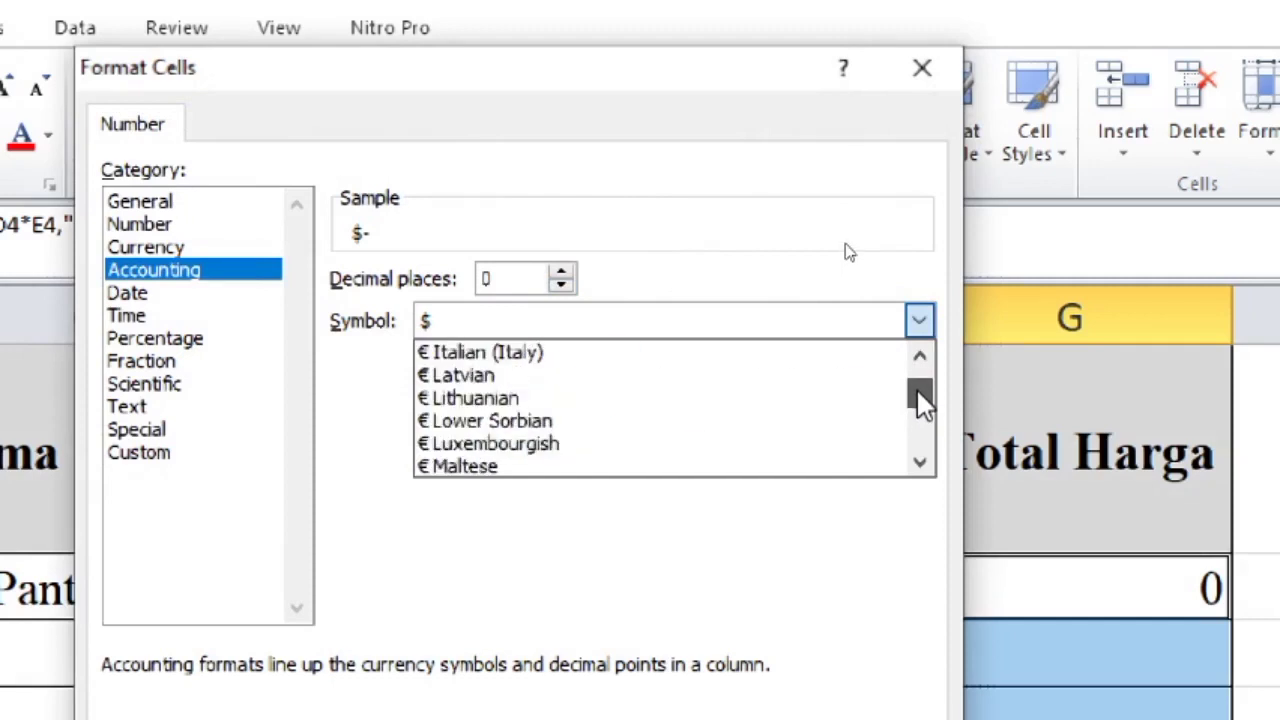
click(914, 462)
drag(914, 463, 920, 466)
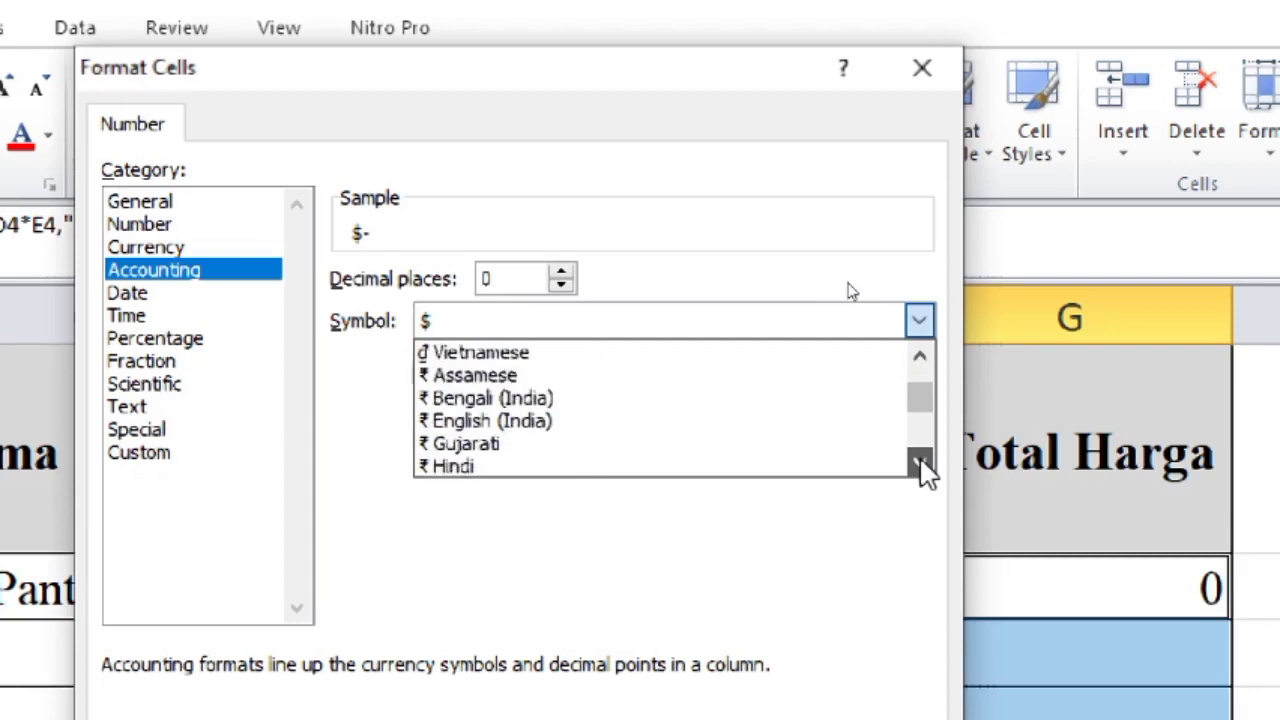
drag(922, 466, 708, 490)
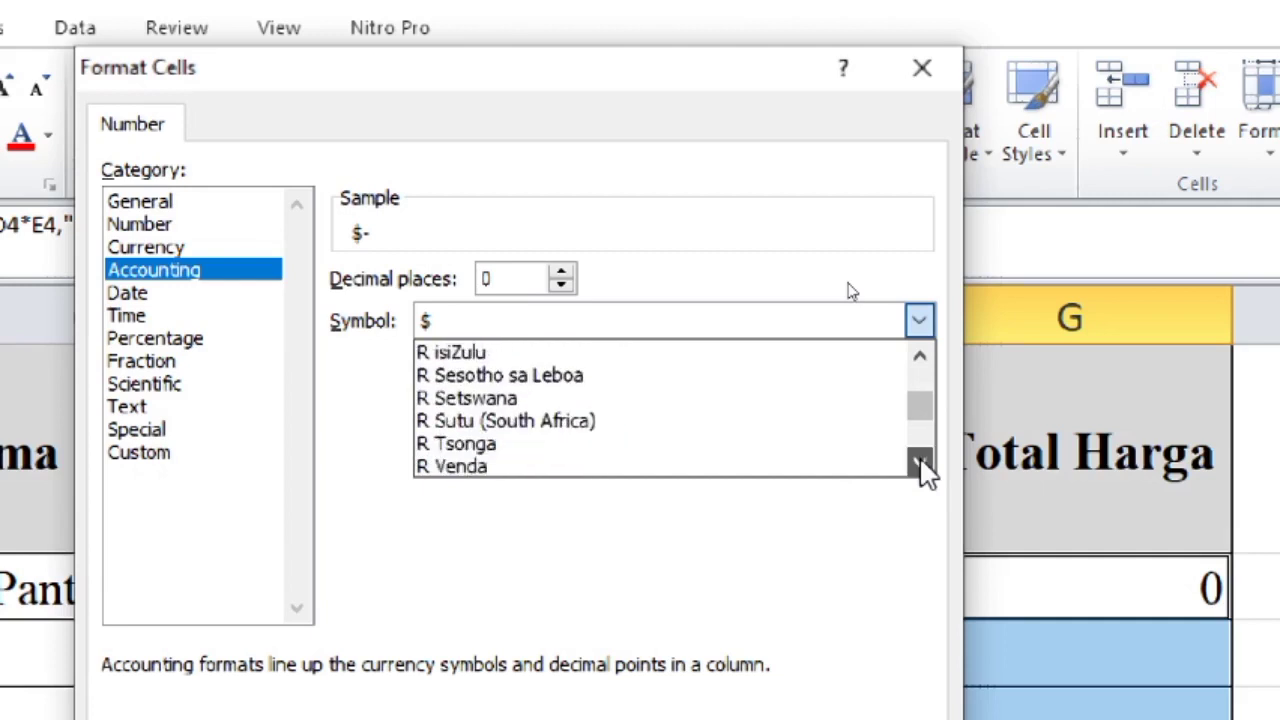
click(500, 400)
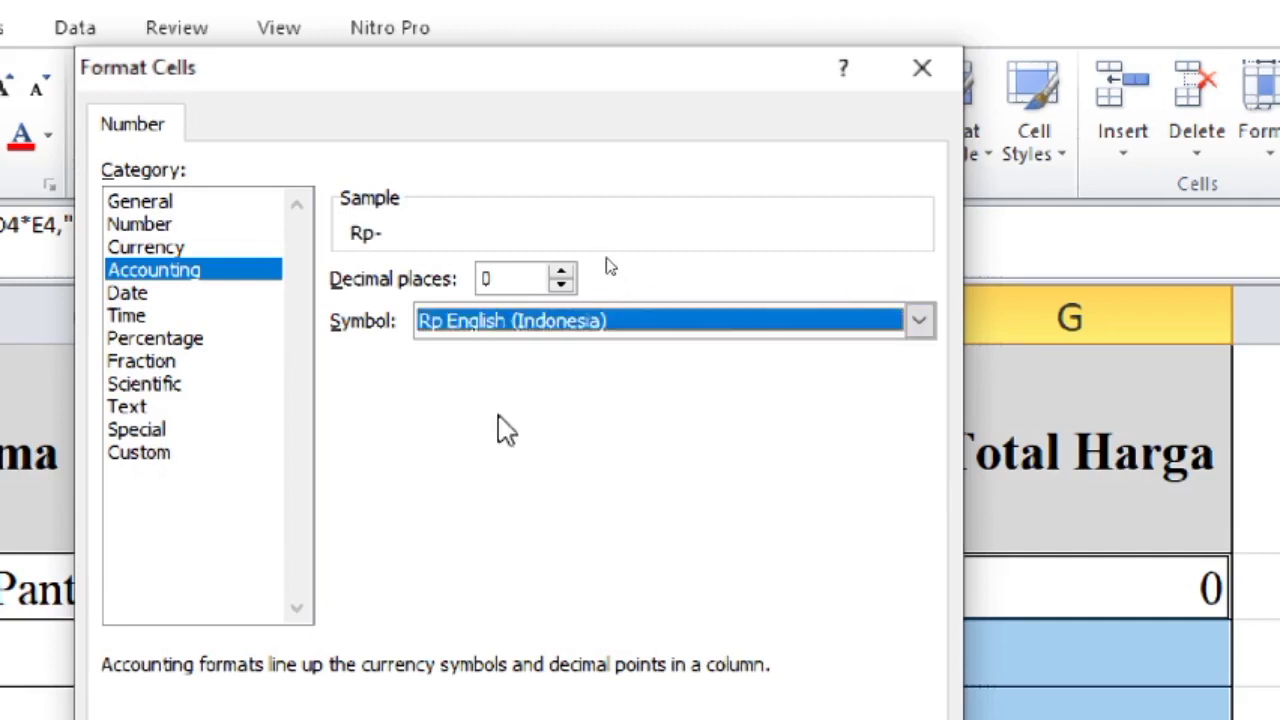
click(925, 320)
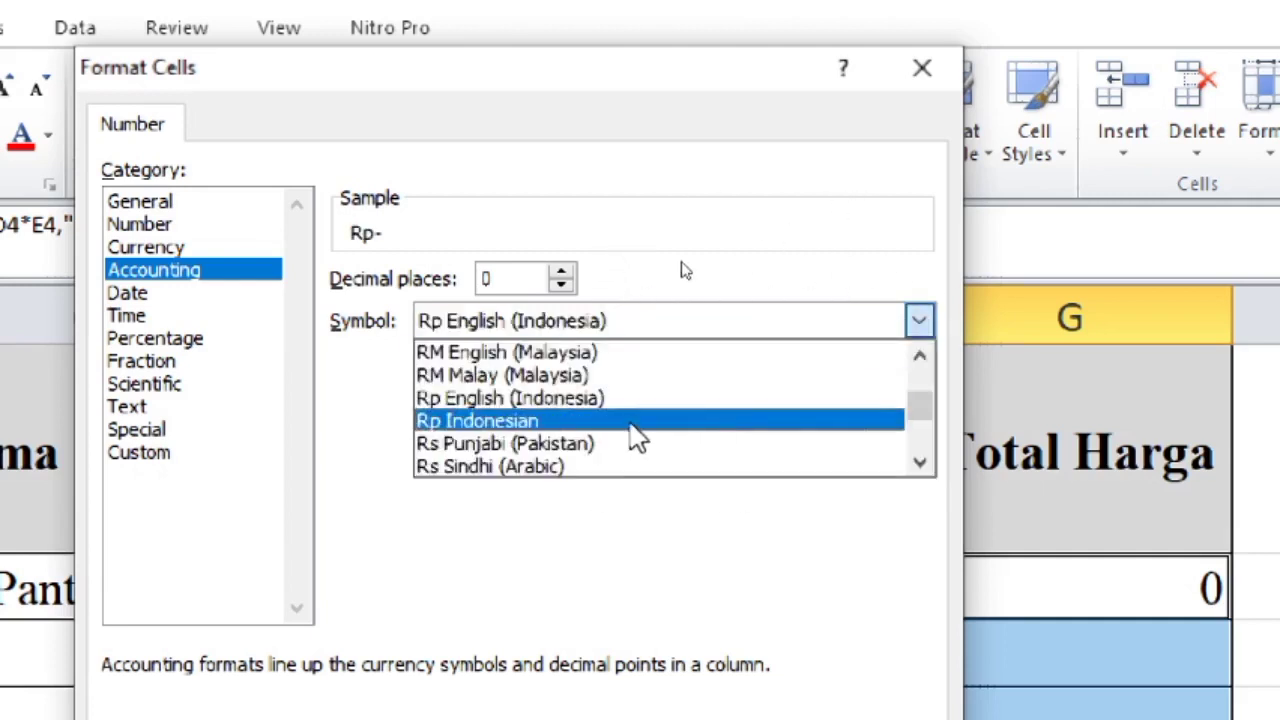
click(634, 425)
click(730, 670)
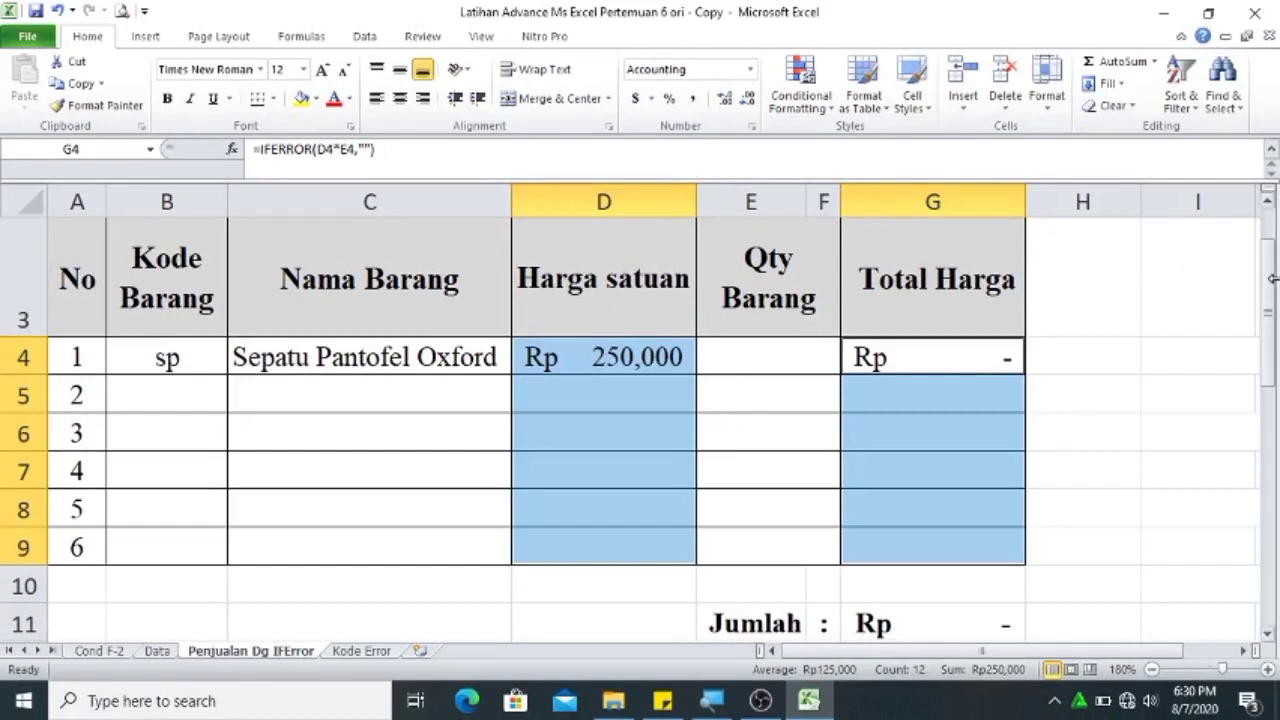
Select the Harga satuan cells D19:D24 together with the Total Harga cells G19:G24.
drag(1270, 288, 1265, 502)
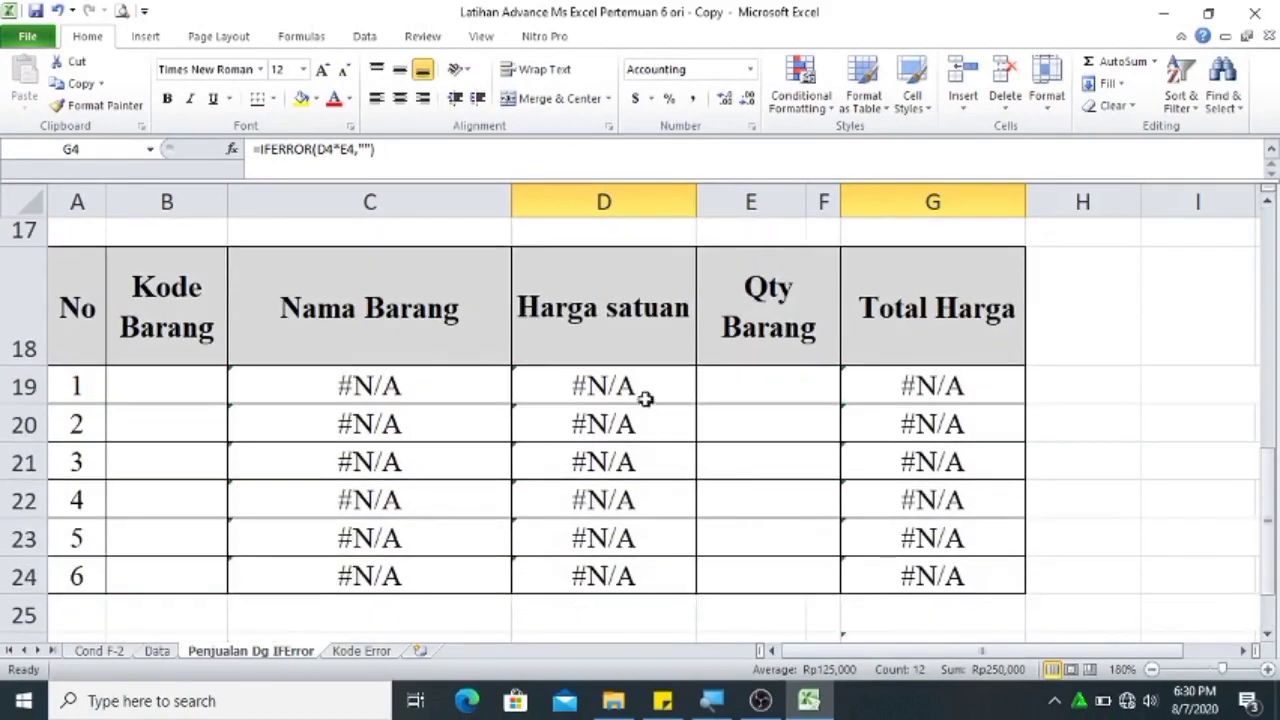
drag(643, 381, 625, 455)
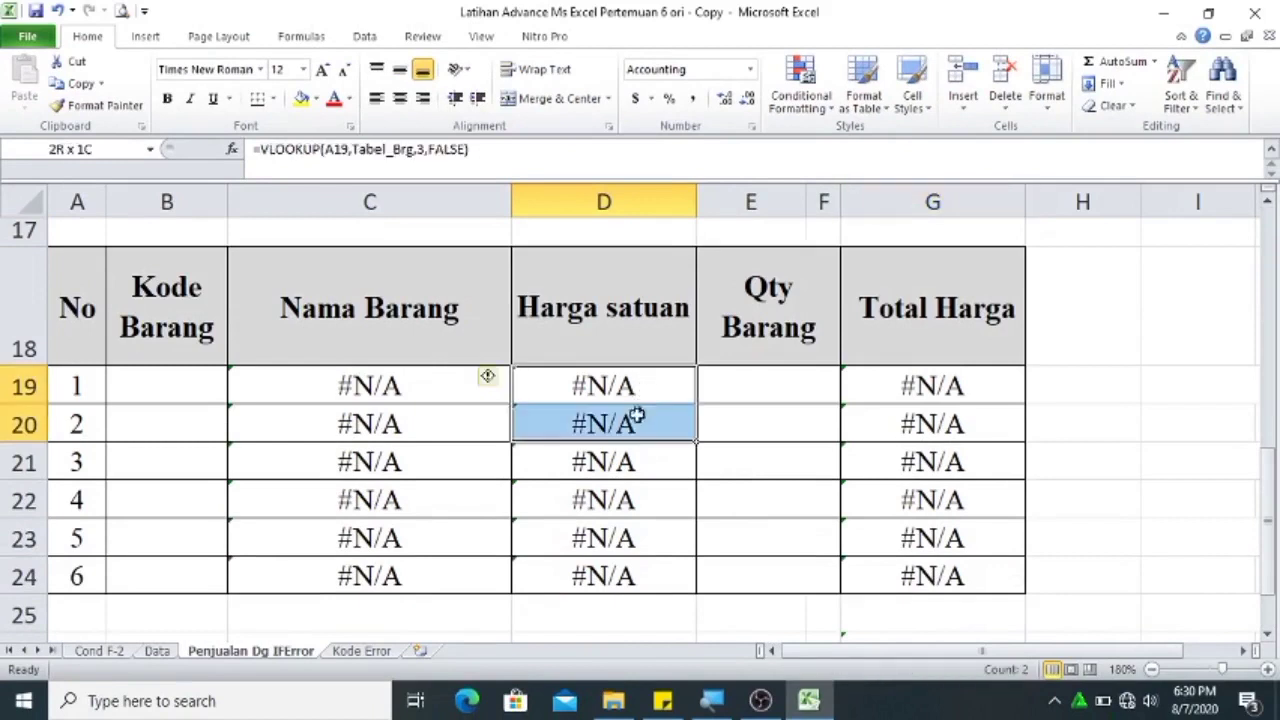
click(883, 381)
drag(576, 374, 566, 576)
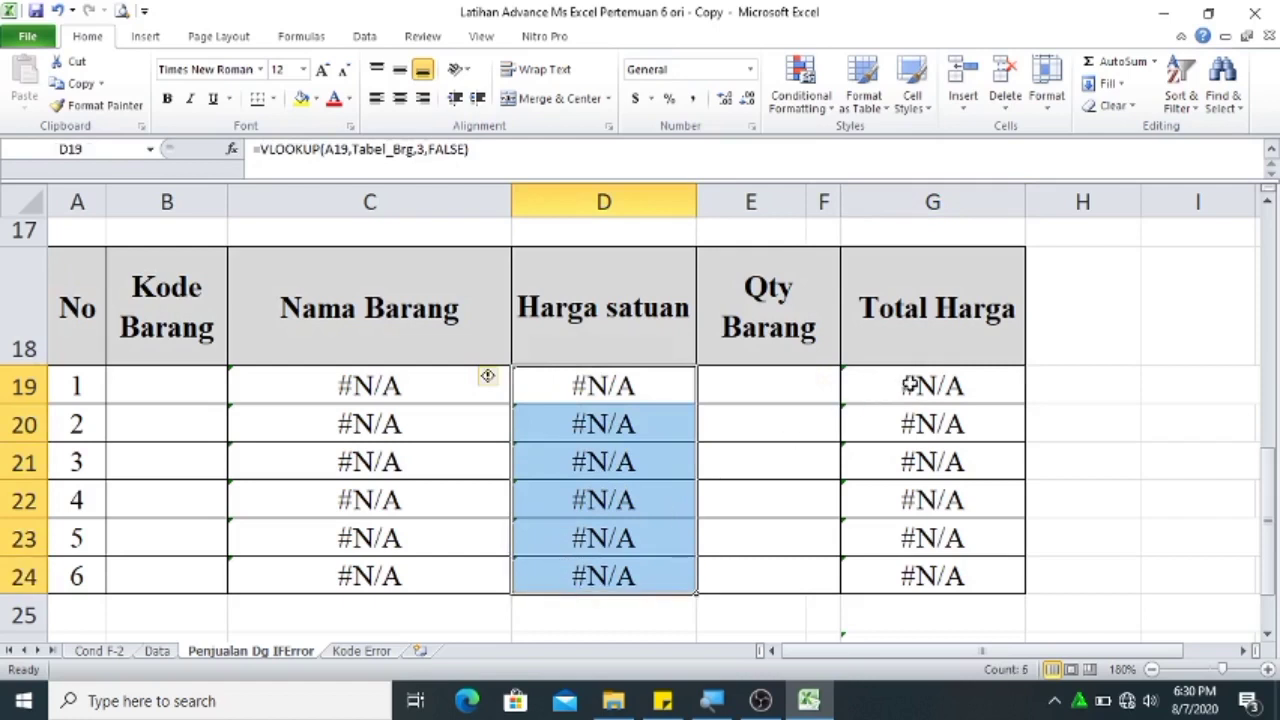
ctrl+drag(908, 385, 903, 449)
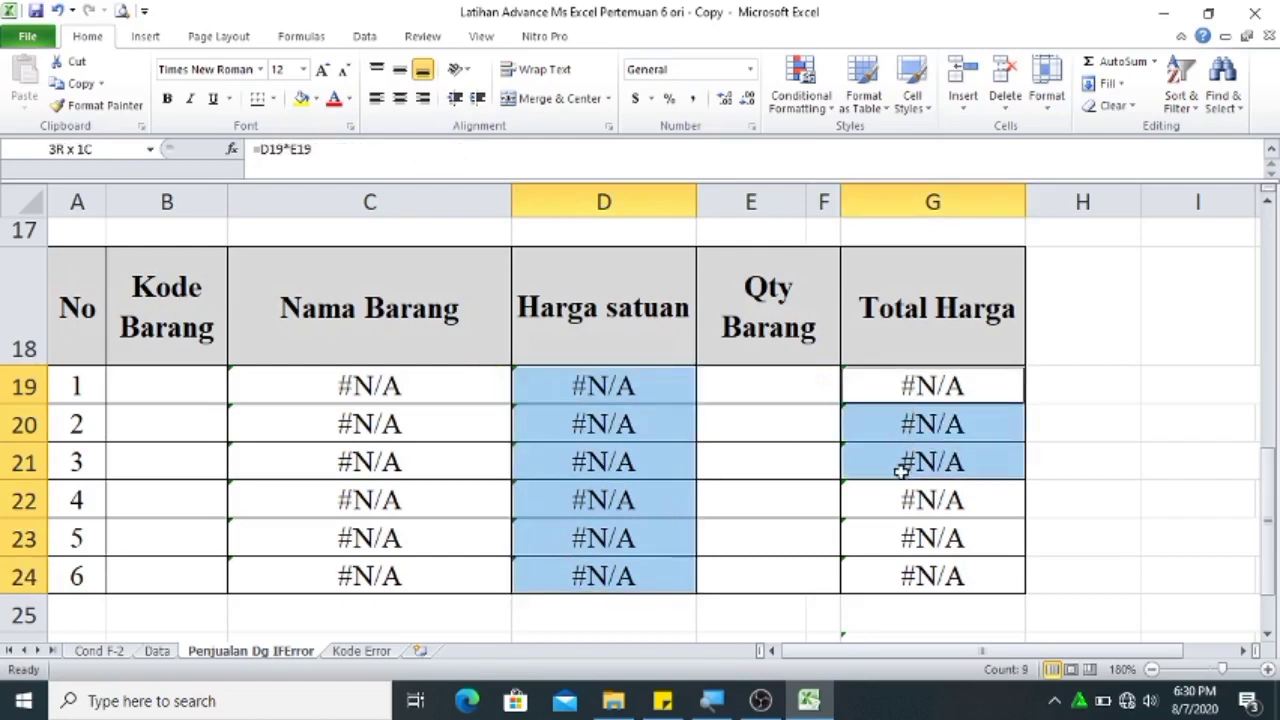
drag(900, 472, 903, 574)
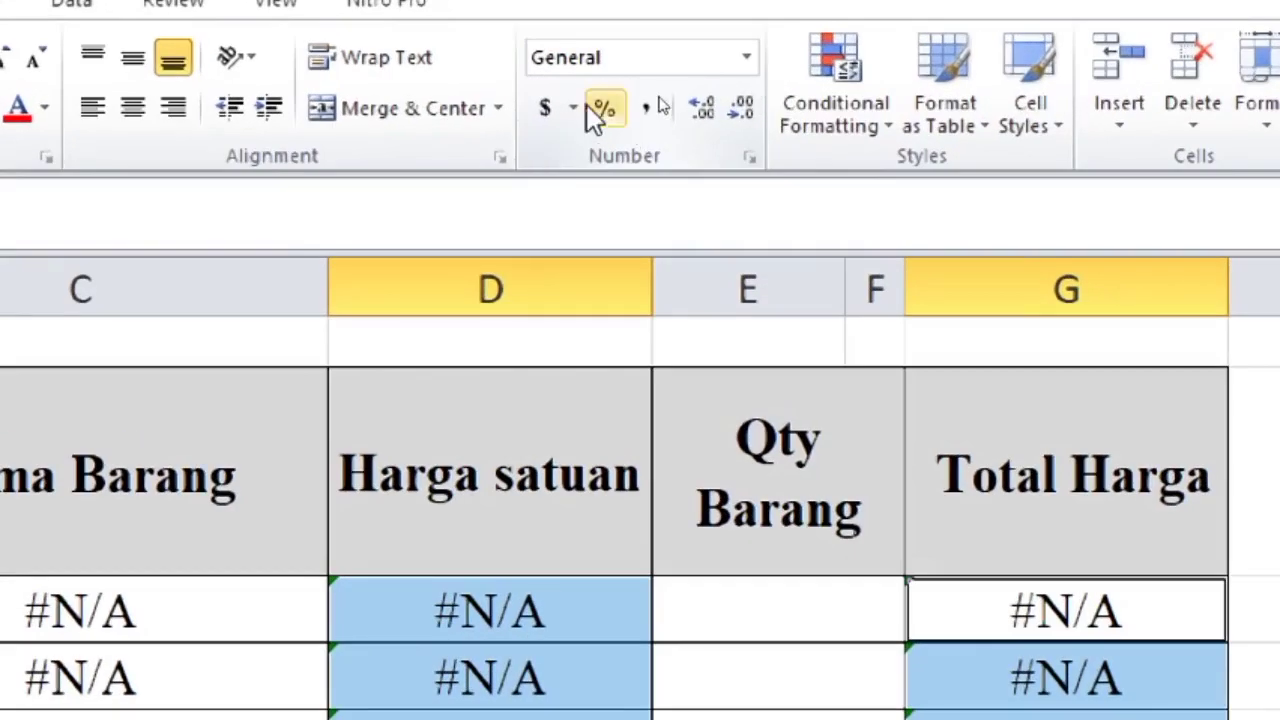
Apply Accounting format with 0 decimals and the Rp Indonesian symbol to the selection.
click(573, 107)
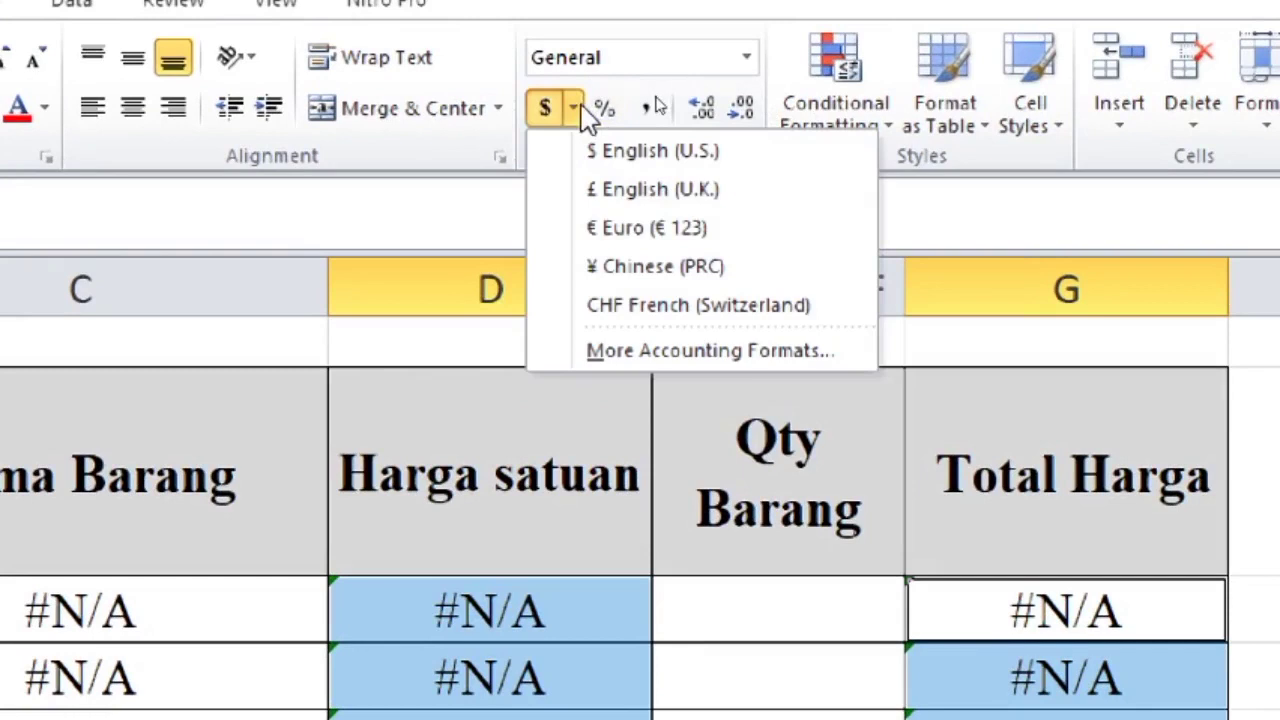
click(594, 351)
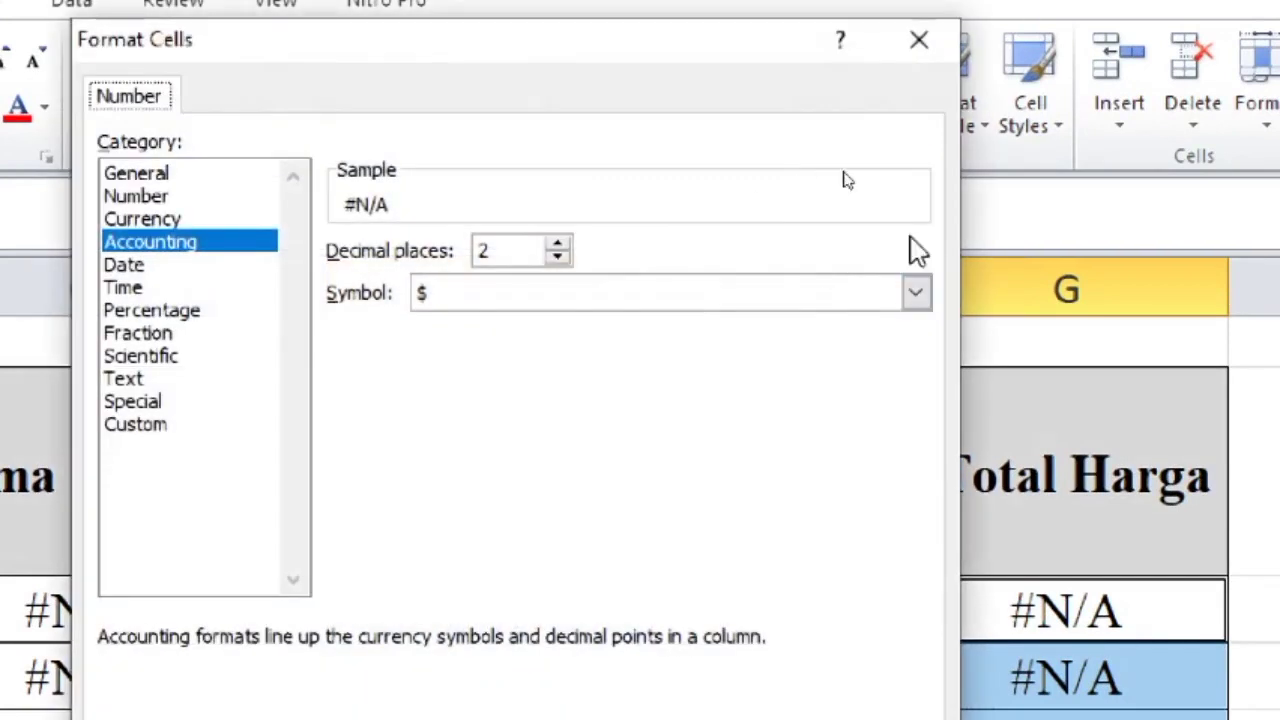
click(557, 258)
click(557, 258)
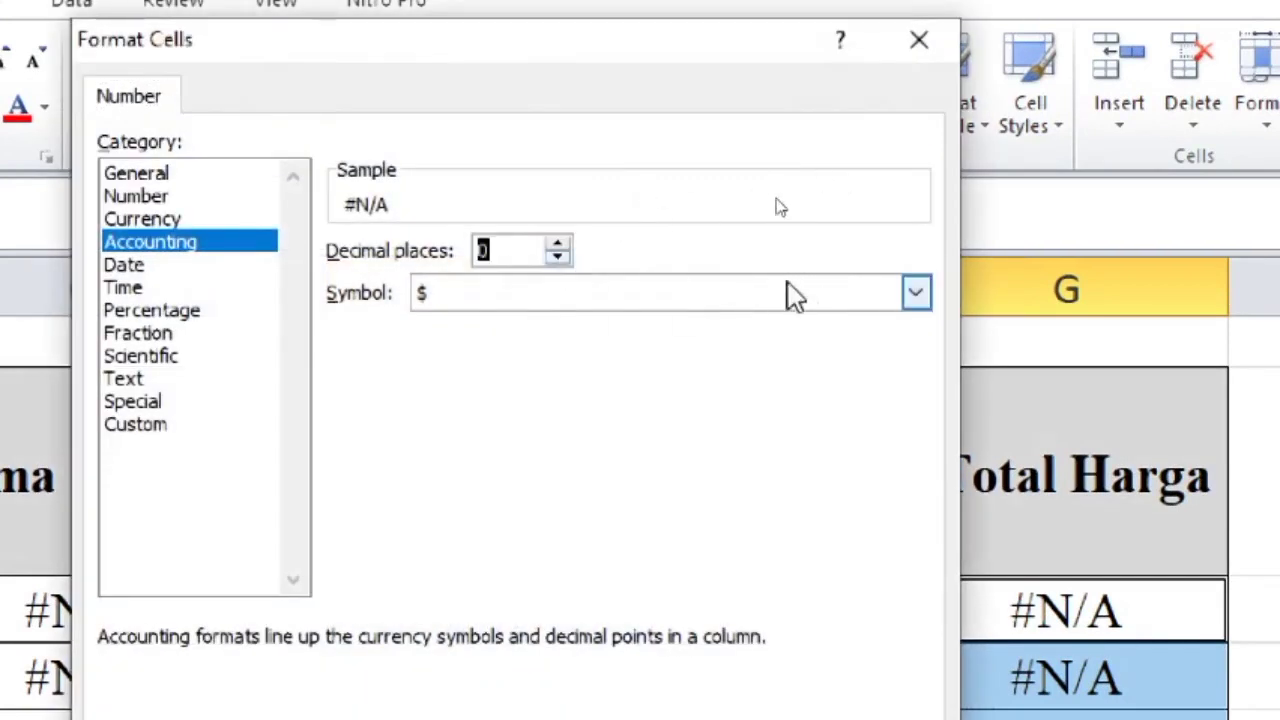
click(915, 293)
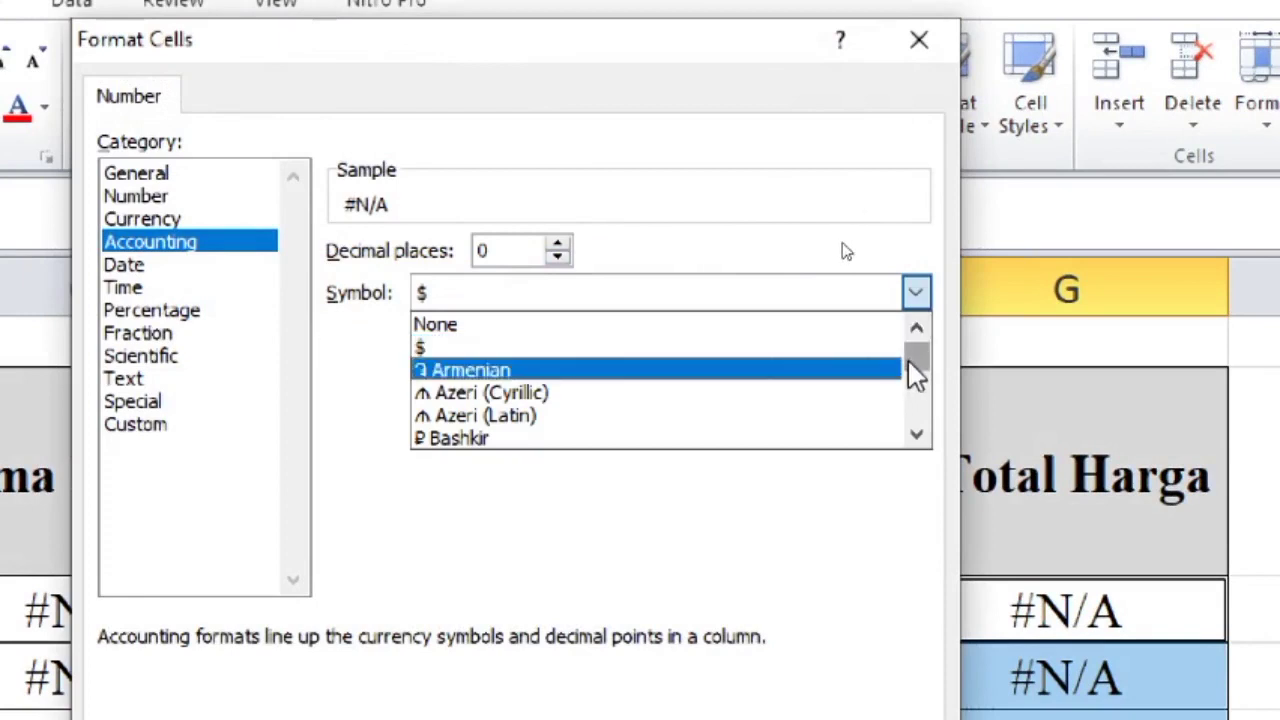
scroll(910, 380, down, 5)
click(910, 438)
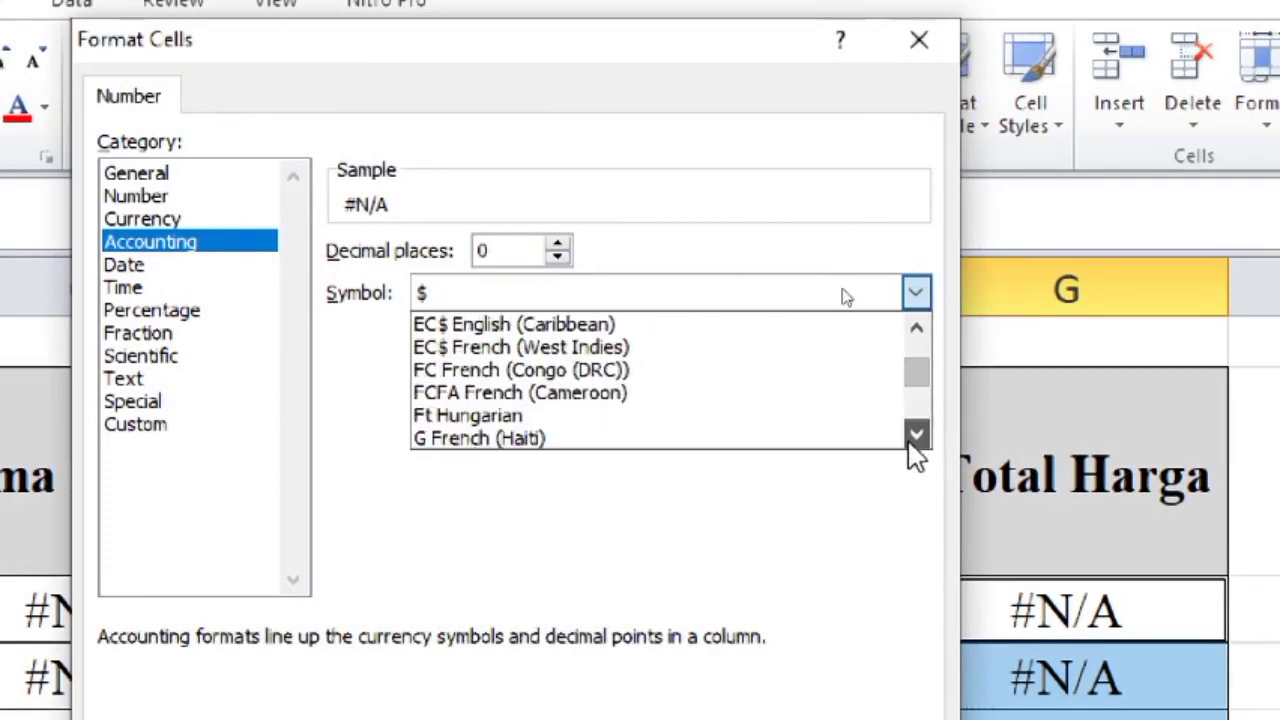
drag(911, 444, 904, 447)
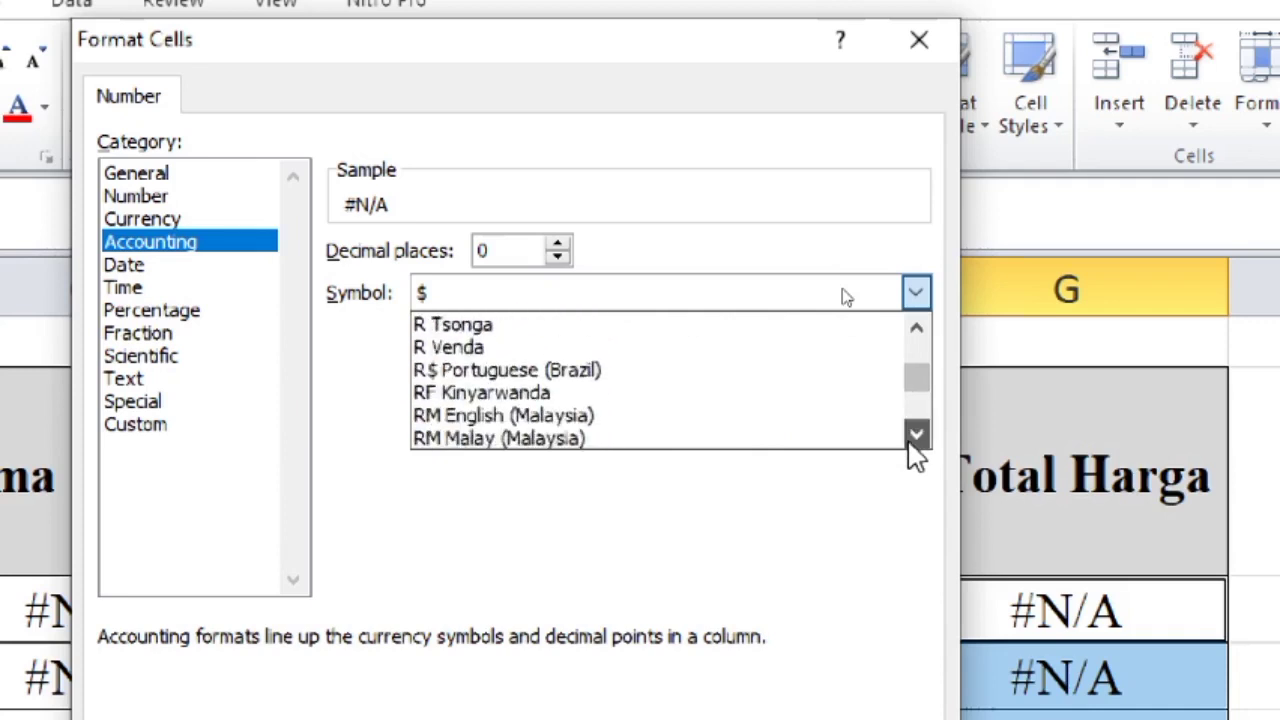
click(895, 438)
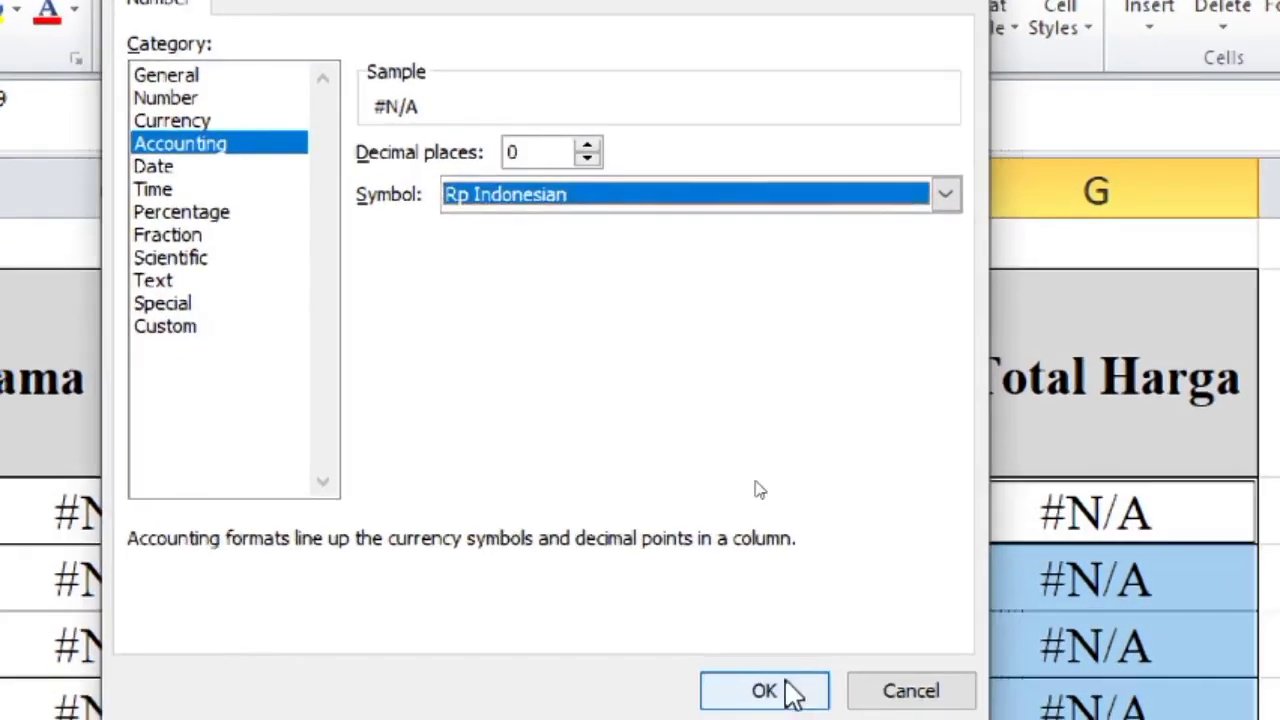
click(788, 691)
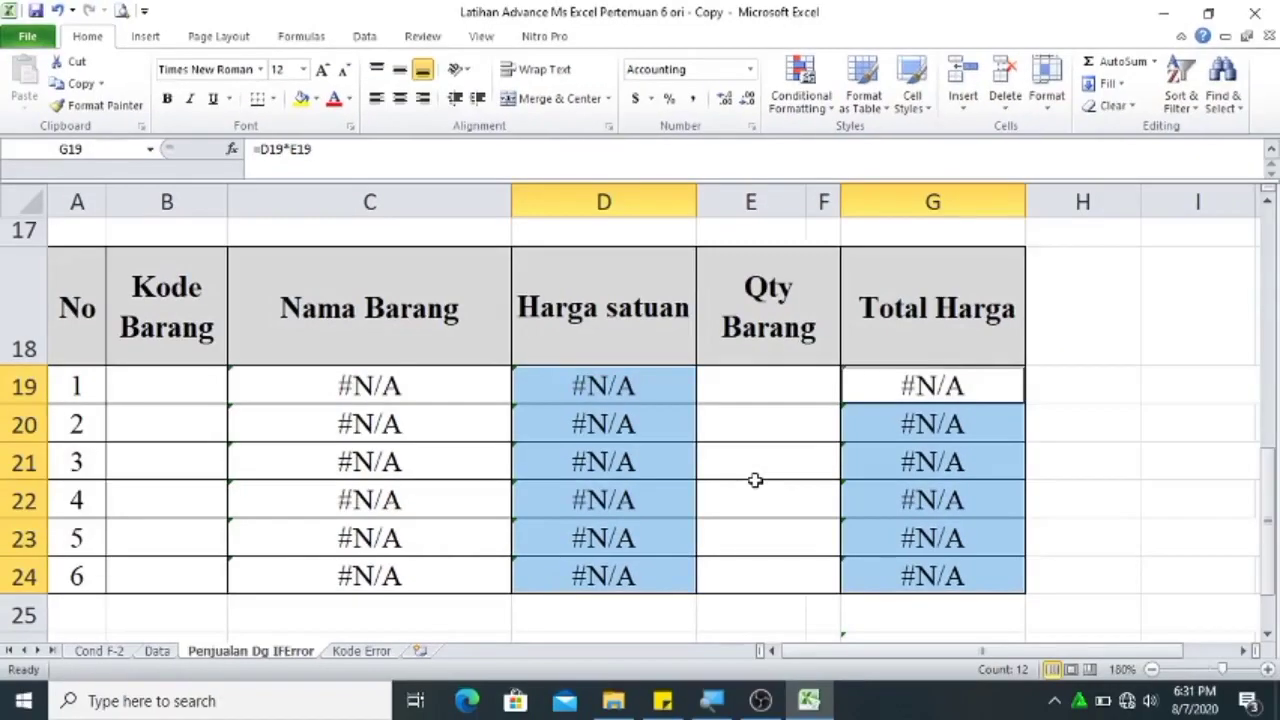
Enter quantity 1 for the first item in row 4.
drag(1256, 510, 1270, 285)
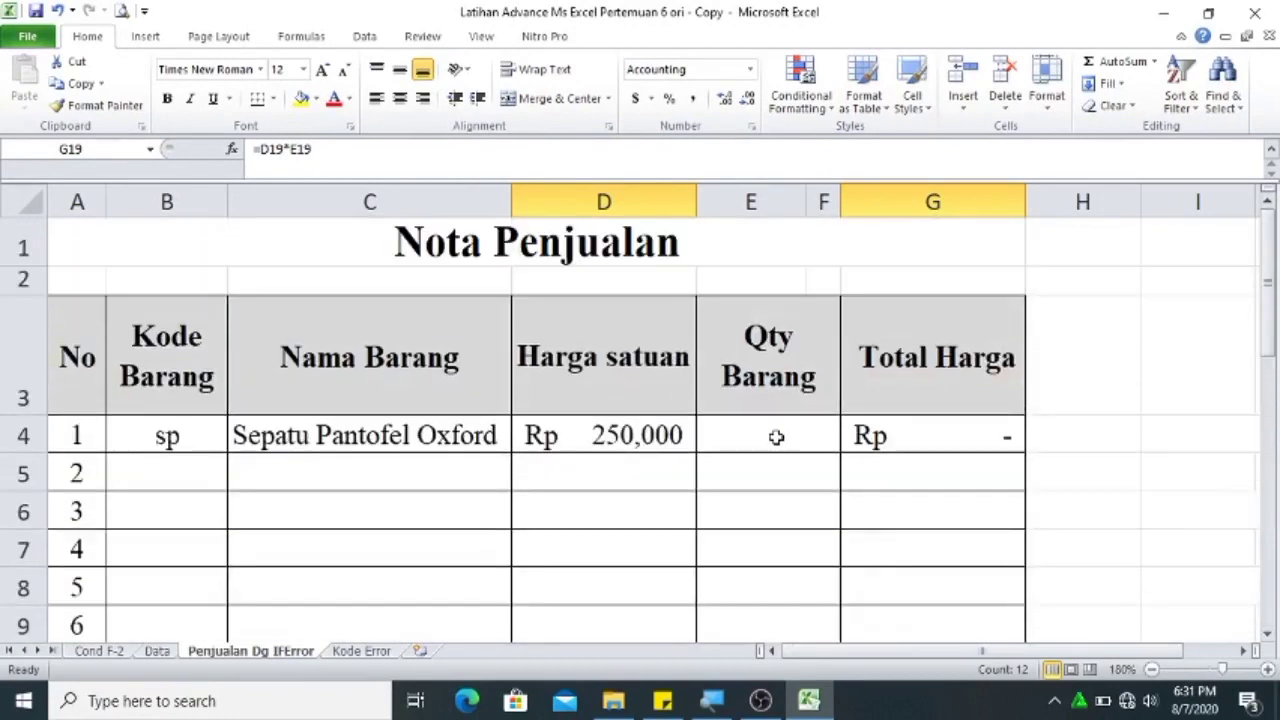
click(776, 437)
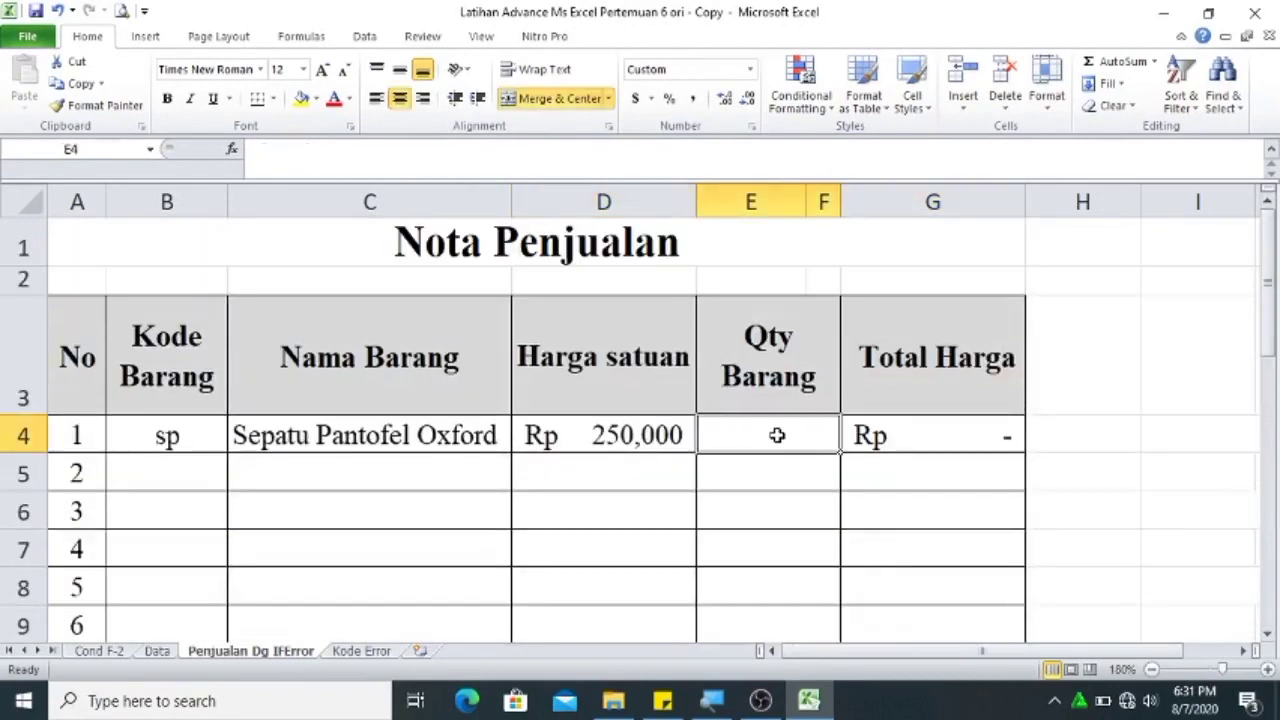
text(1)
key(Tab)
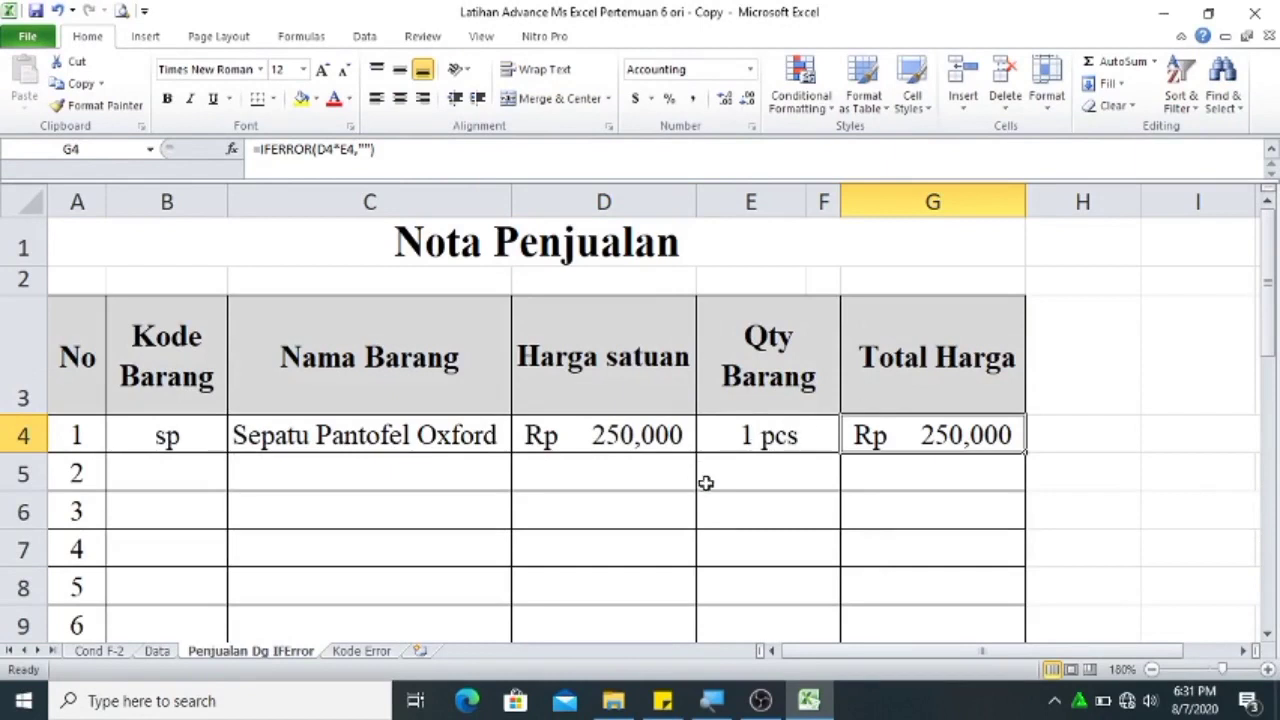
Check the item codes on the Data sheet before filling in B5.
click(202, 487)
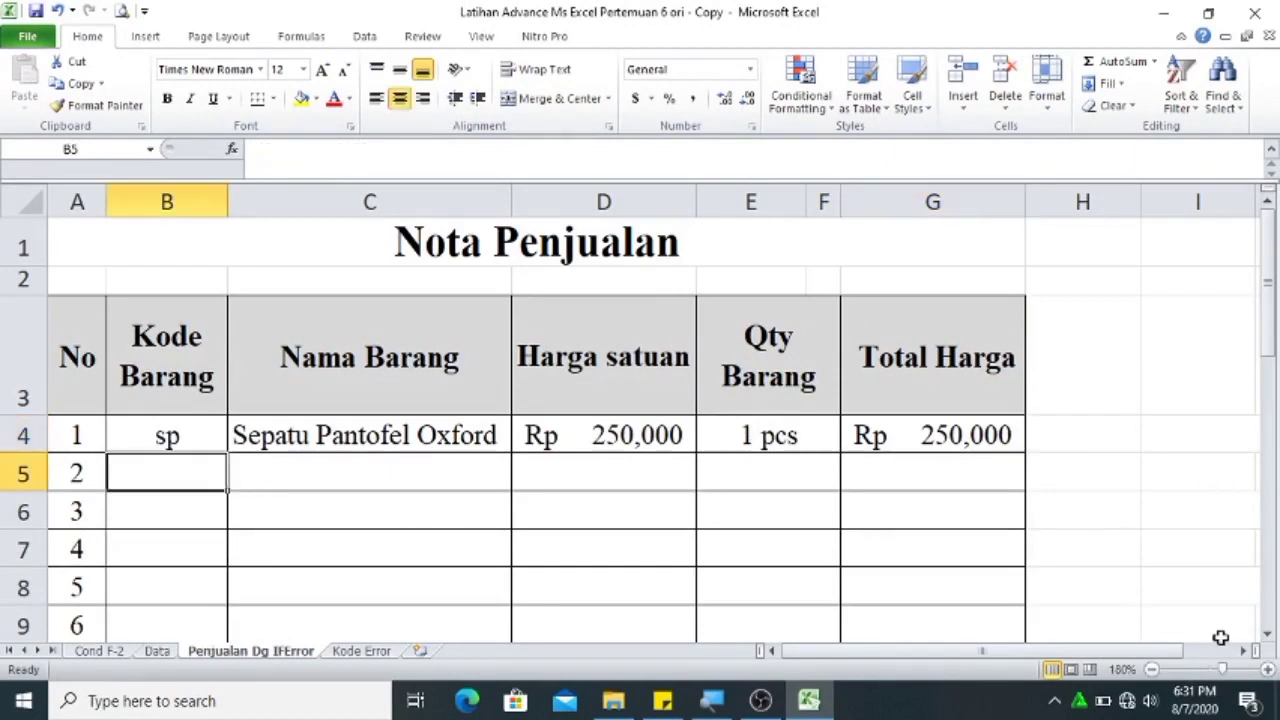
click(1268, 634)
click(1268, 634)
click(1268, 634)
click(1268, 634)
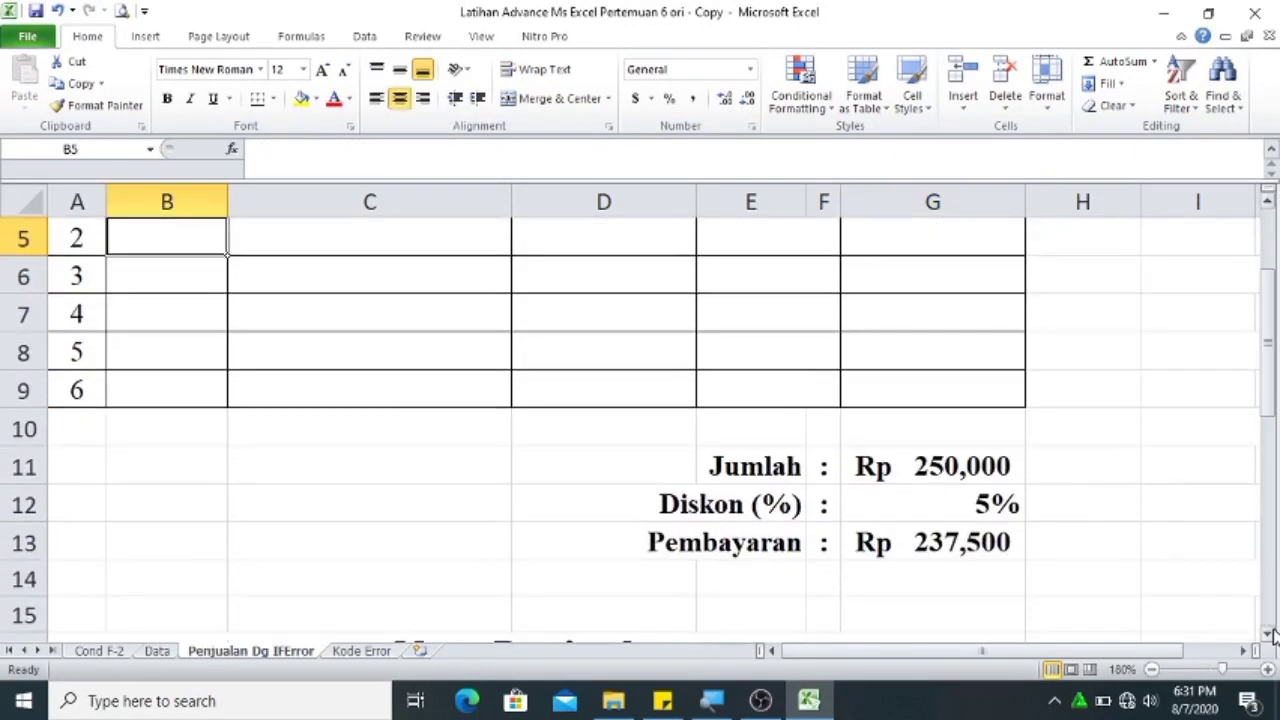
click(156, 652)
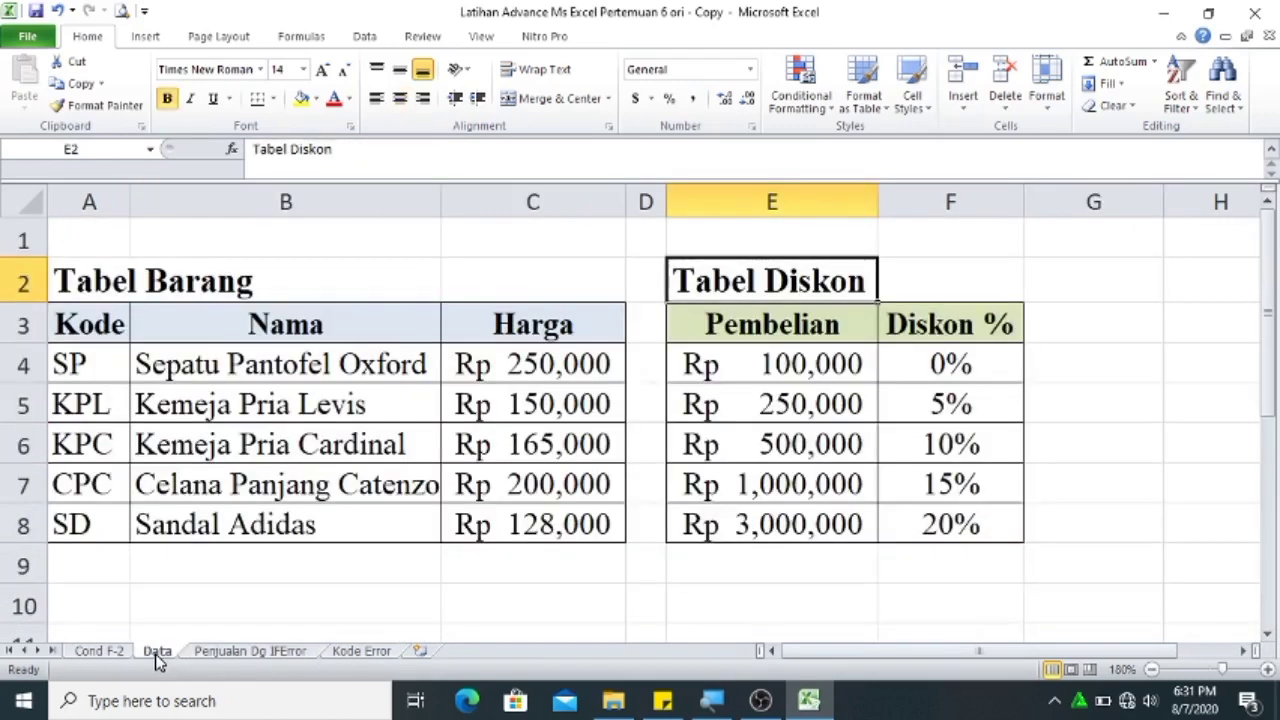
click(820, 370)
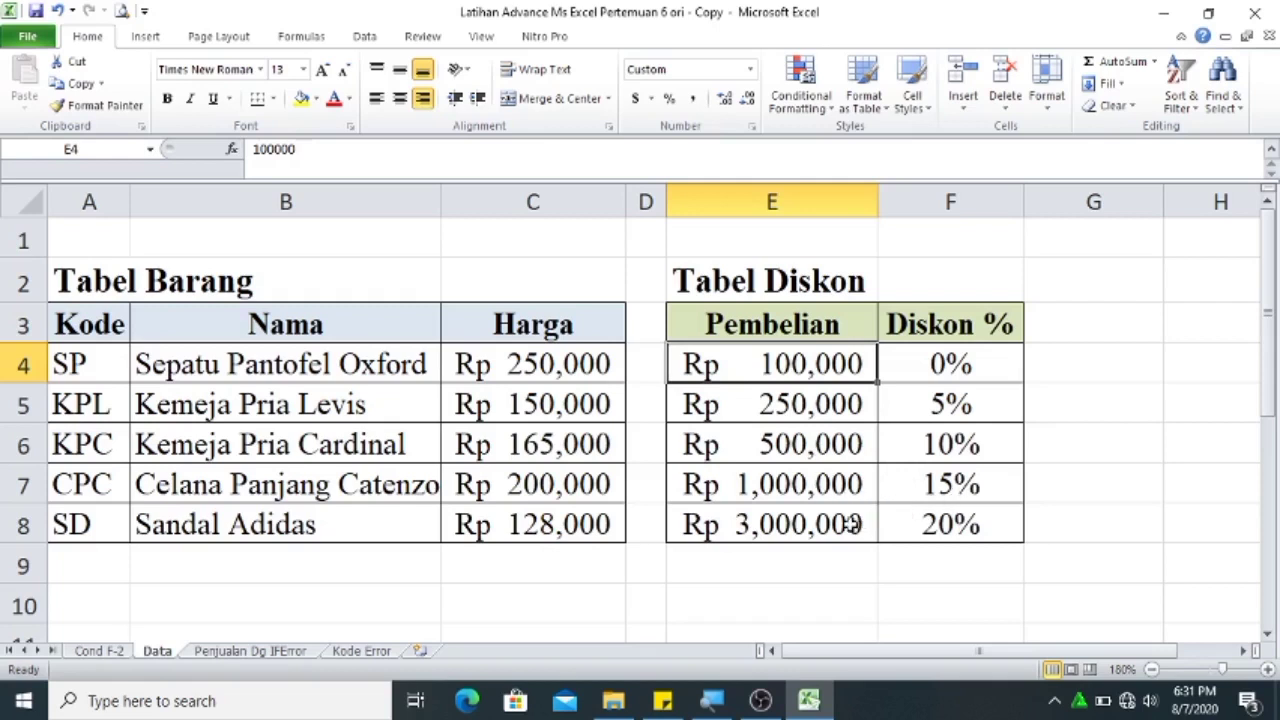
click(262, 656)
drag(1268, 378, 1262, 348)
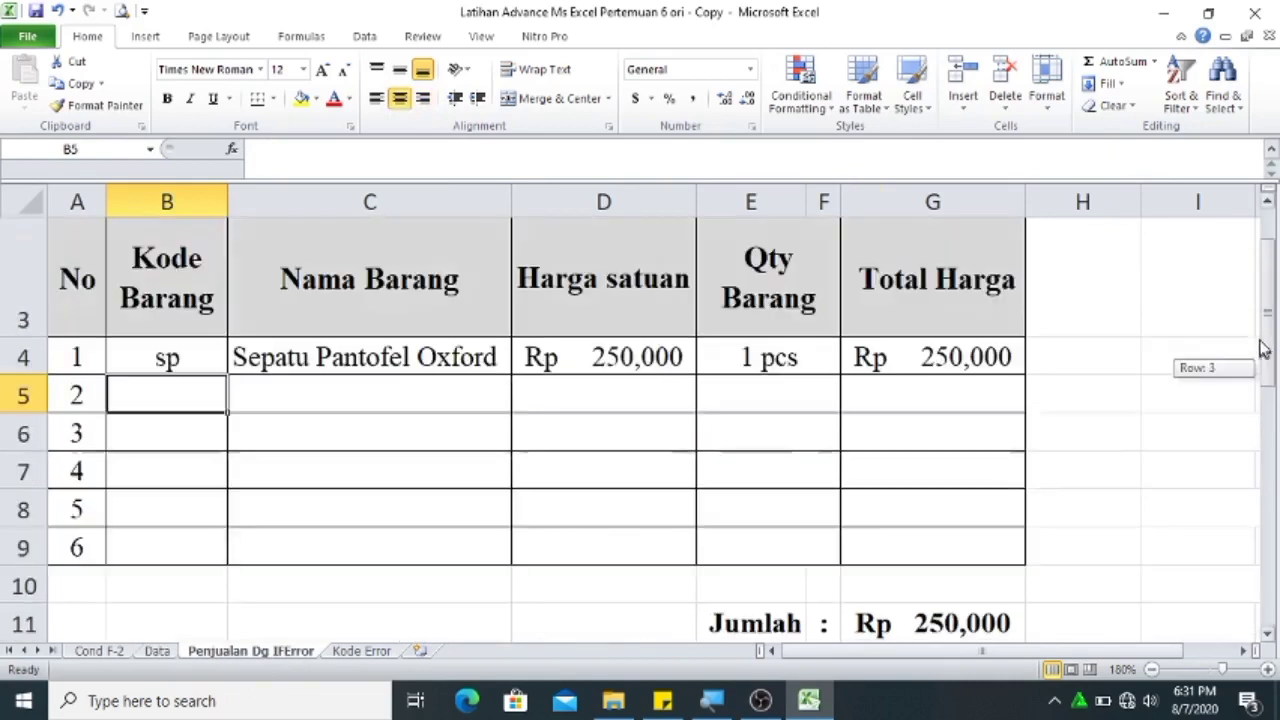
click(170, 655)
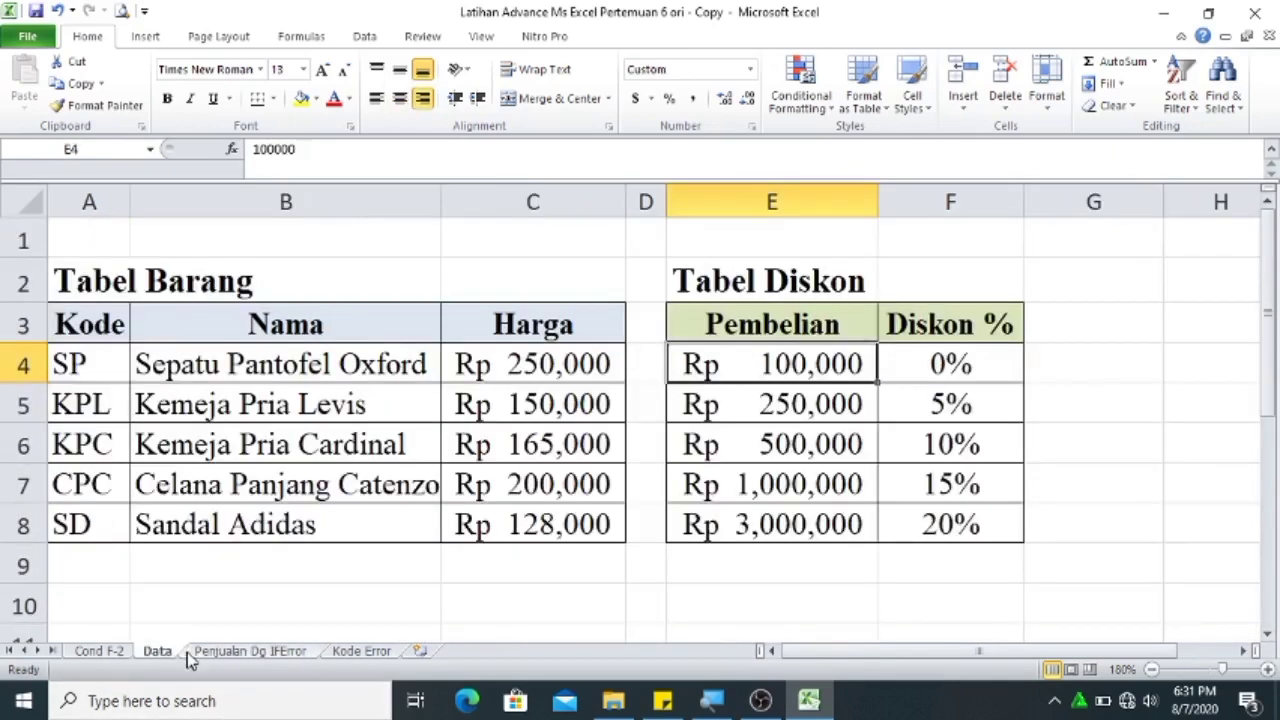
click(198, 658)
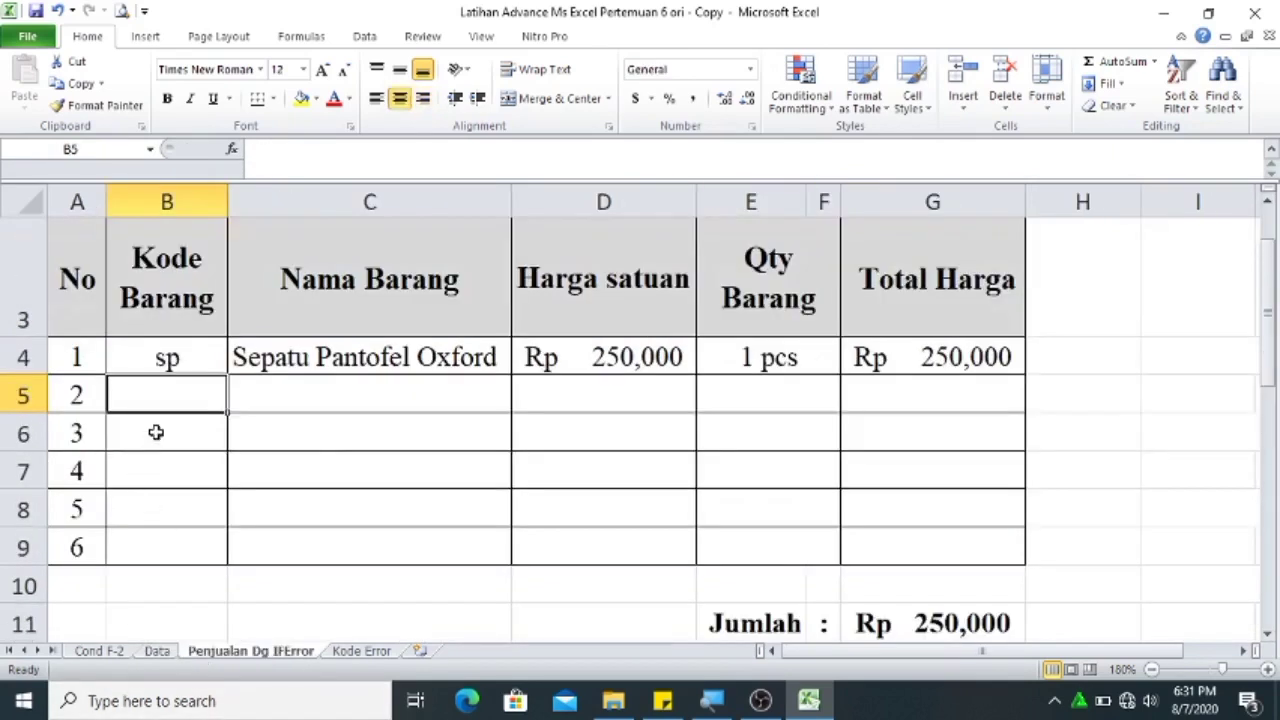
Enter code sd in B5 and quantity 2 in E5 for Sandal Adidas.
text(a)
key(BackSpace)
text(sd)
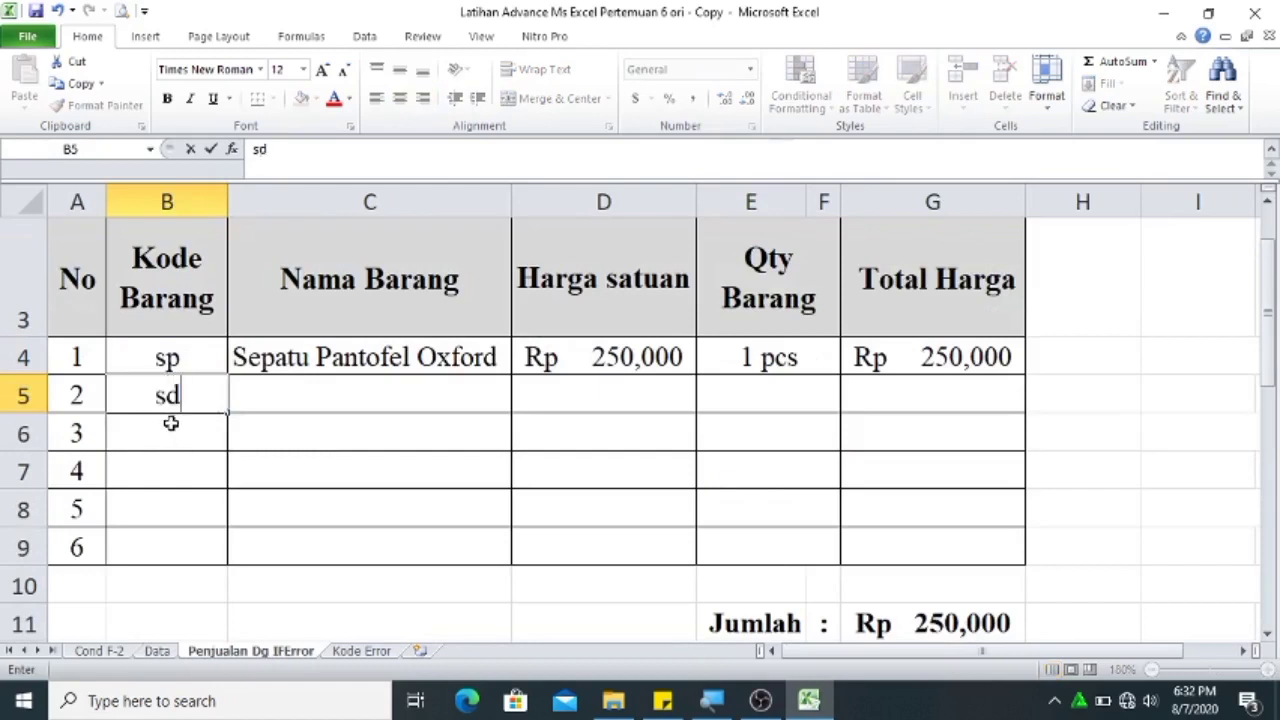
key(Tab)
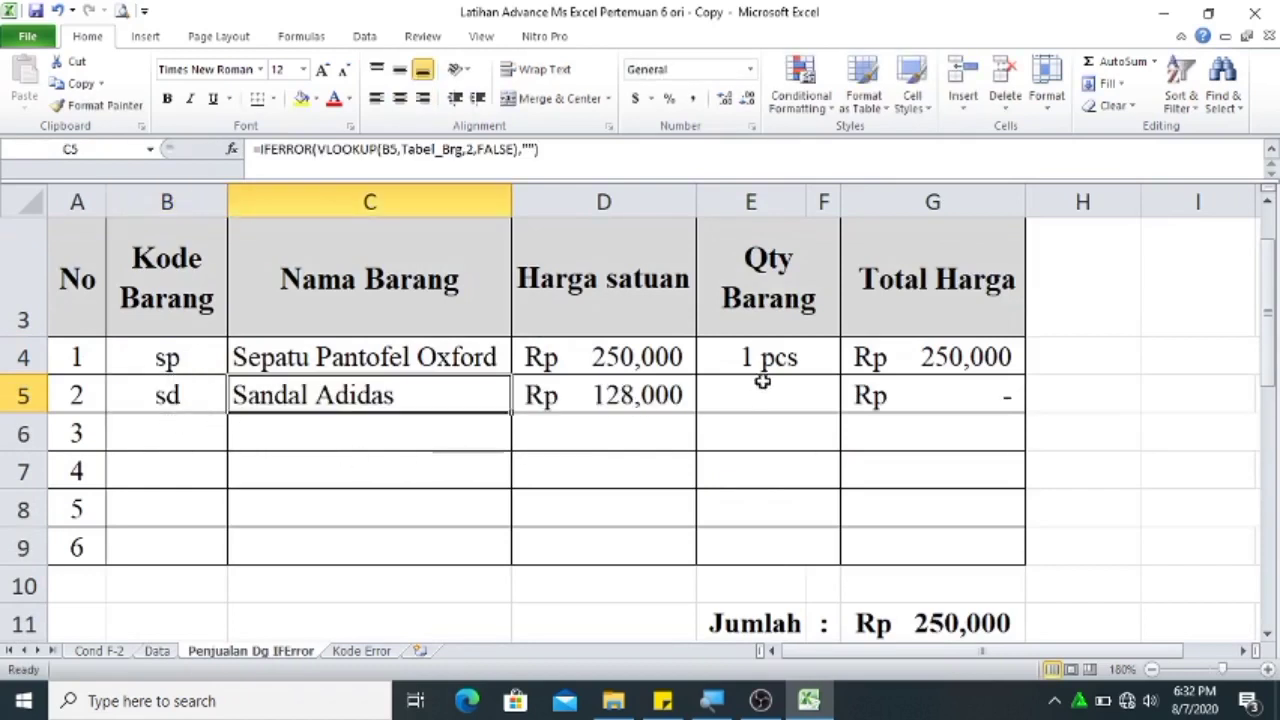
click(766, 382)
text(2)
key(Tab)
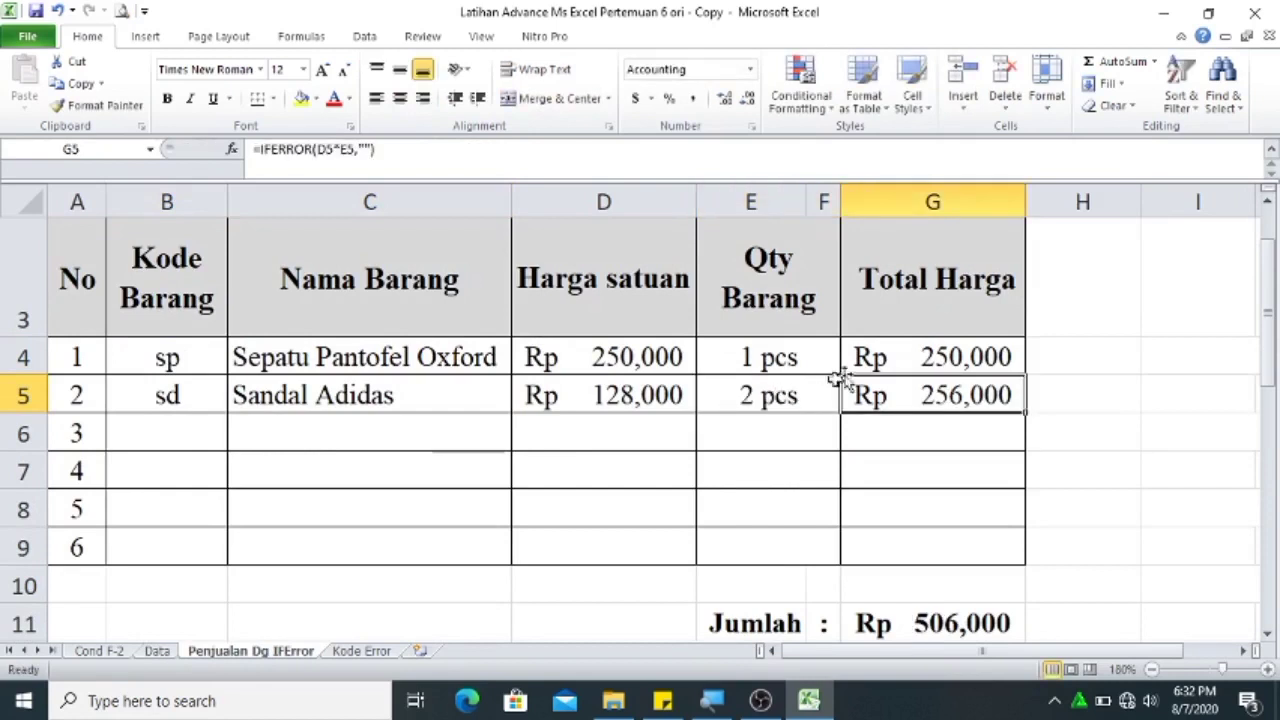
drag(1272, 300, 1252, 551)
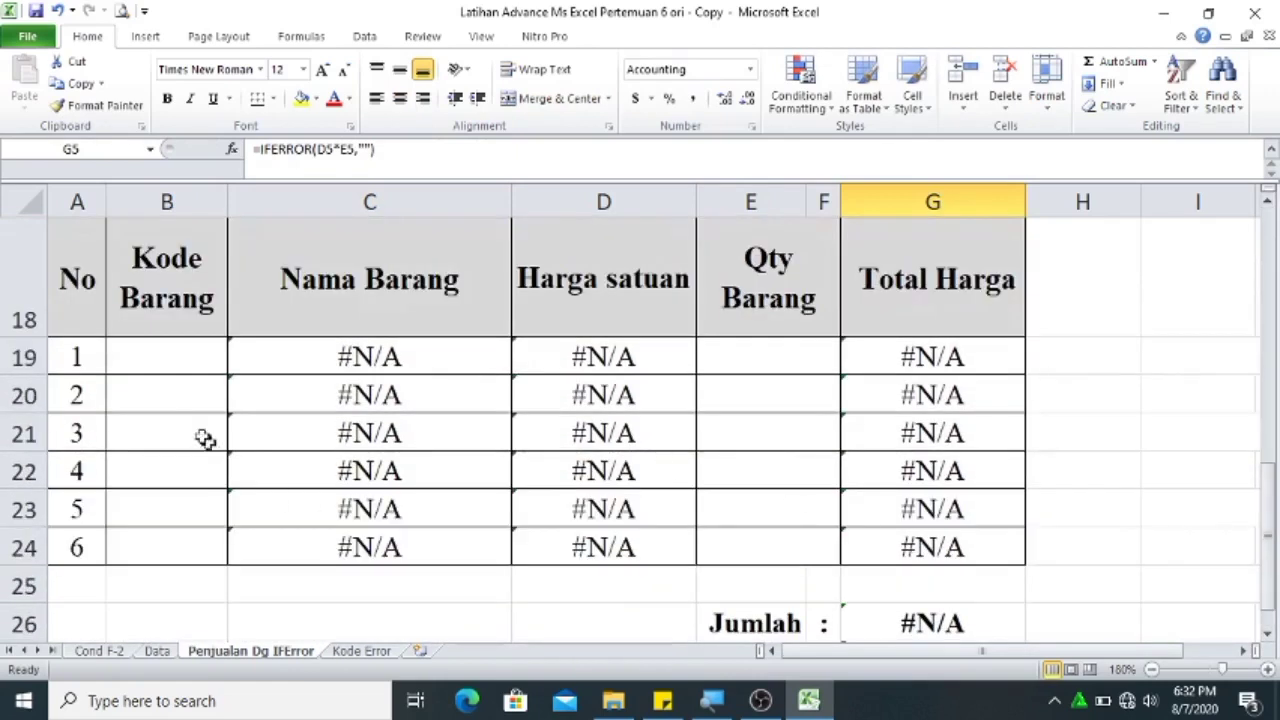
Enter sp in B19 and correct D19's VLOOKUP reference from A19 to B19.
click(171, 362)
text(sp)
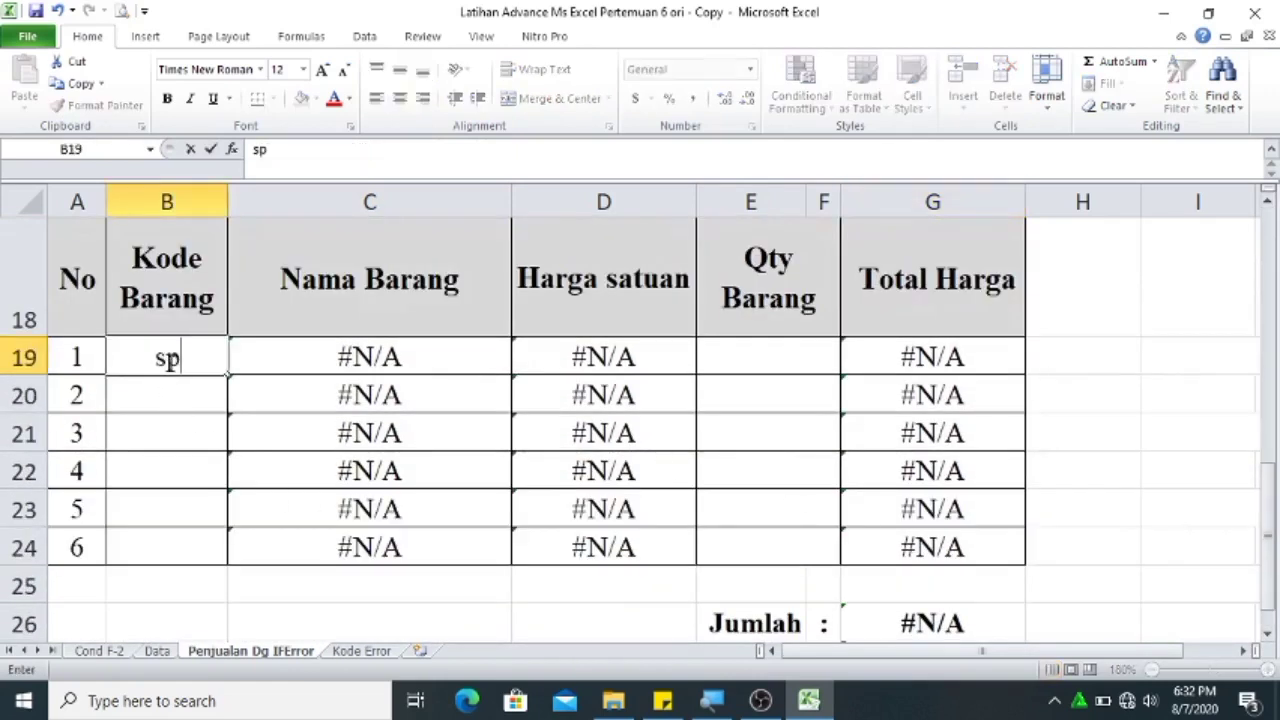
click(251, 345)
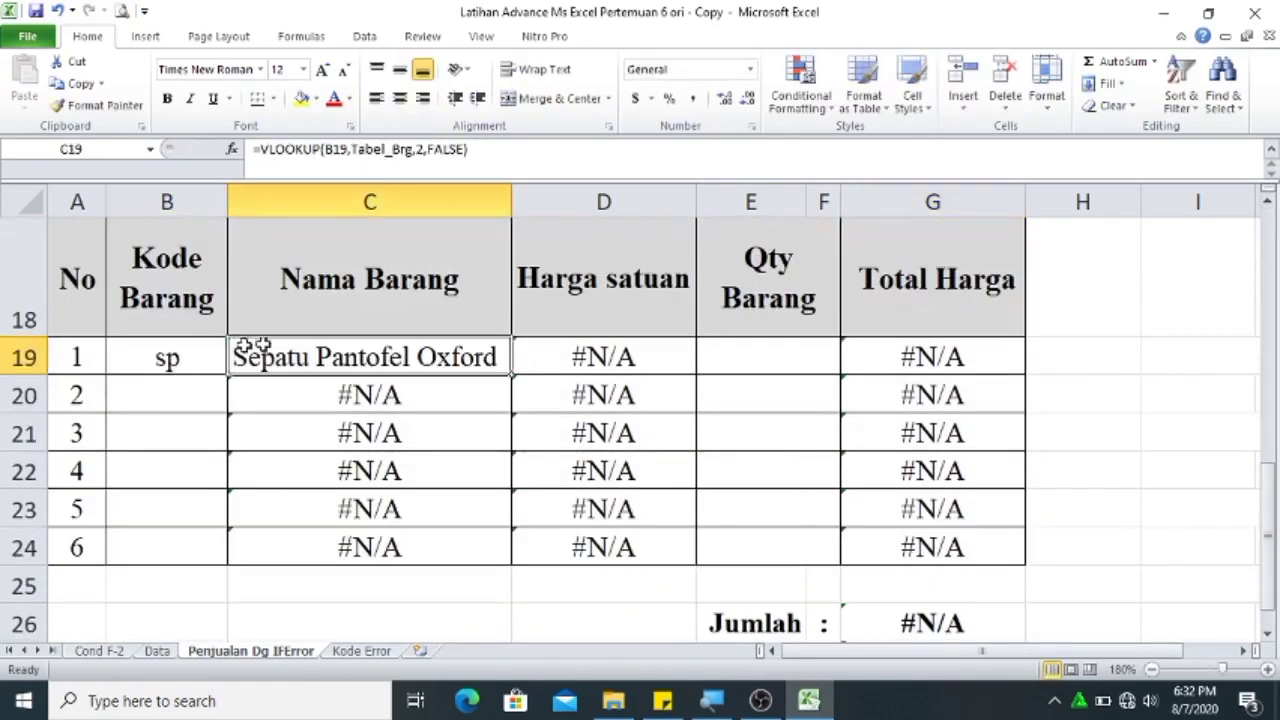
click(555, 355)
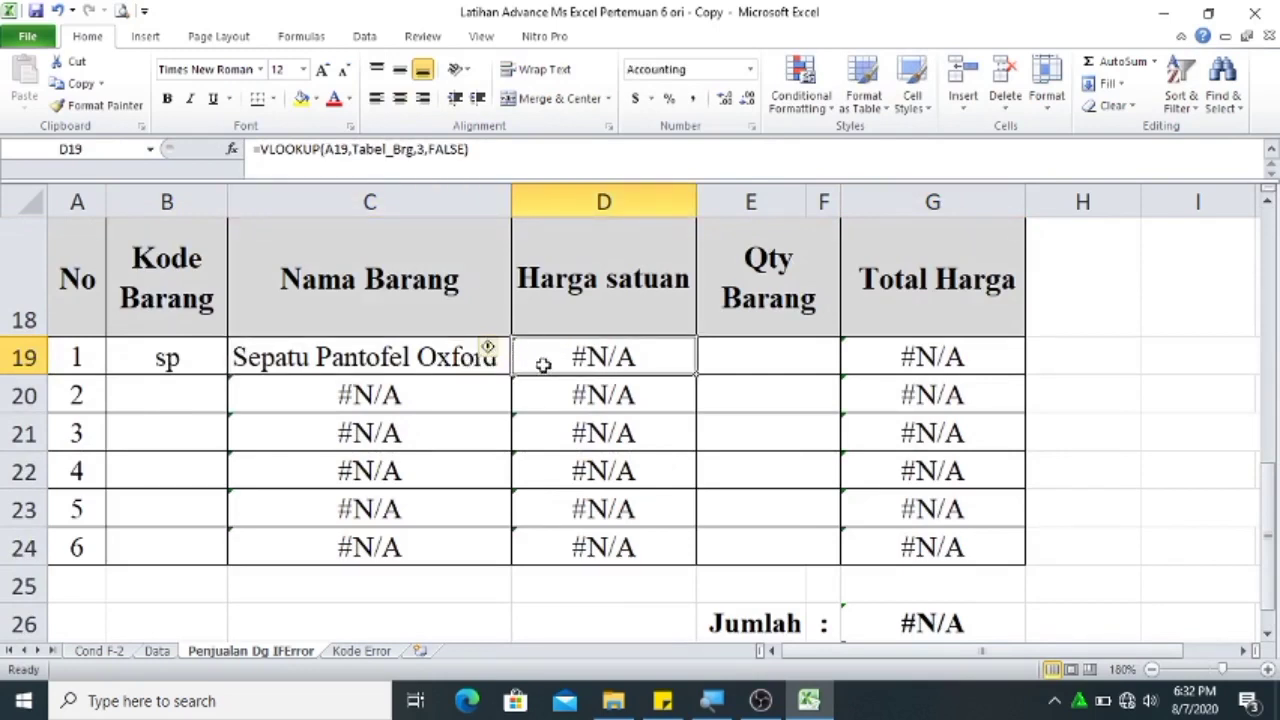
click(338, 150)
key(BackSpace)
text(b)
key(Return)
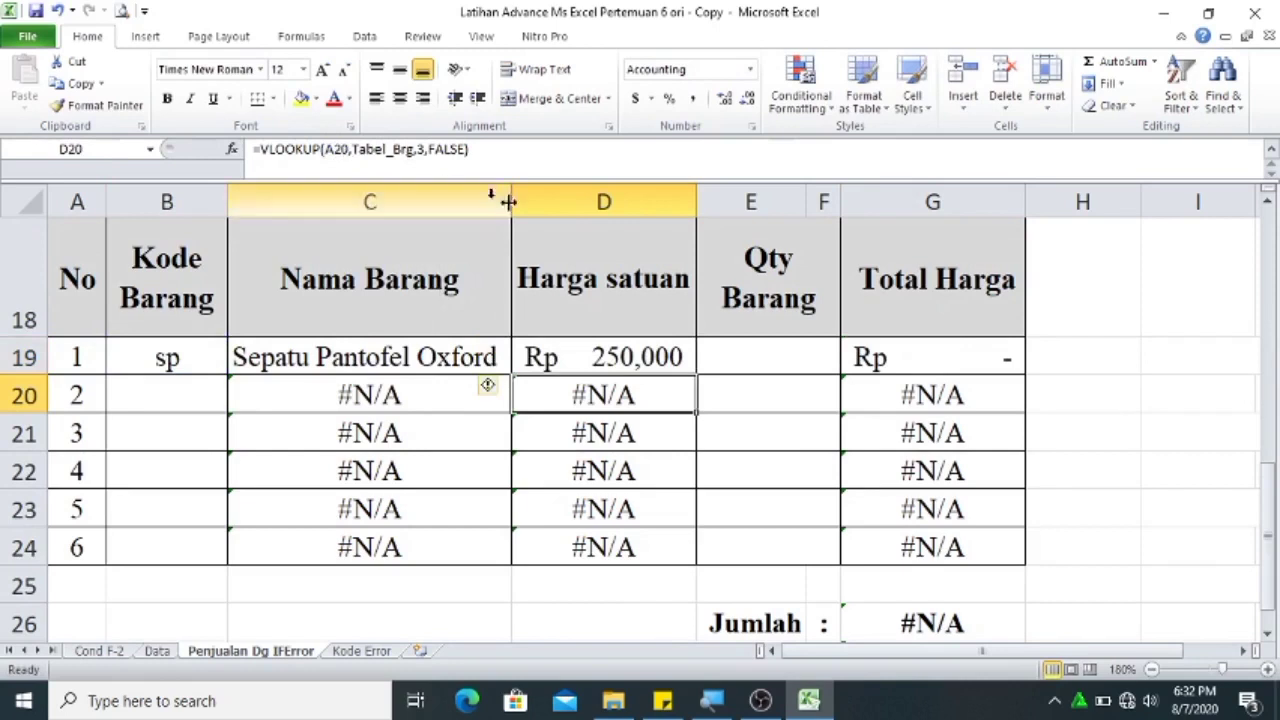
Fill the corrected D19 price formula down to D24 and enter quantity 2 in E19.
click(635, 348)
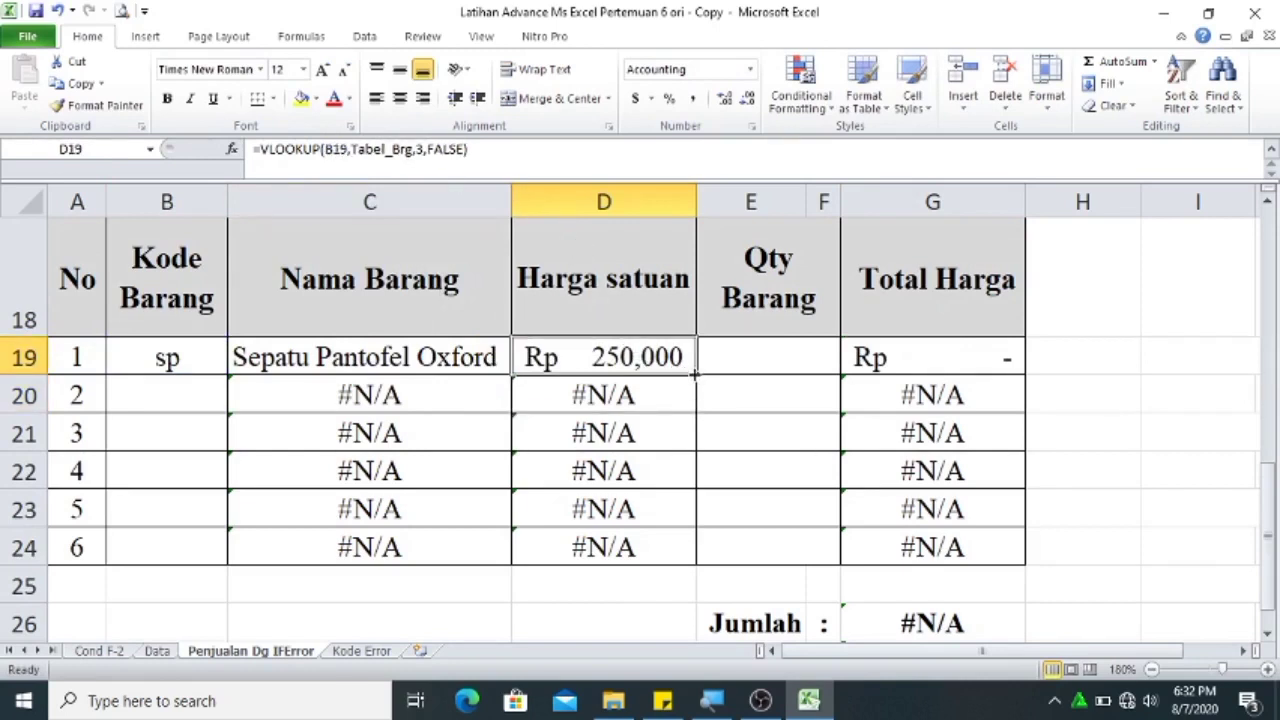
drag(694, 375, 682, 552)
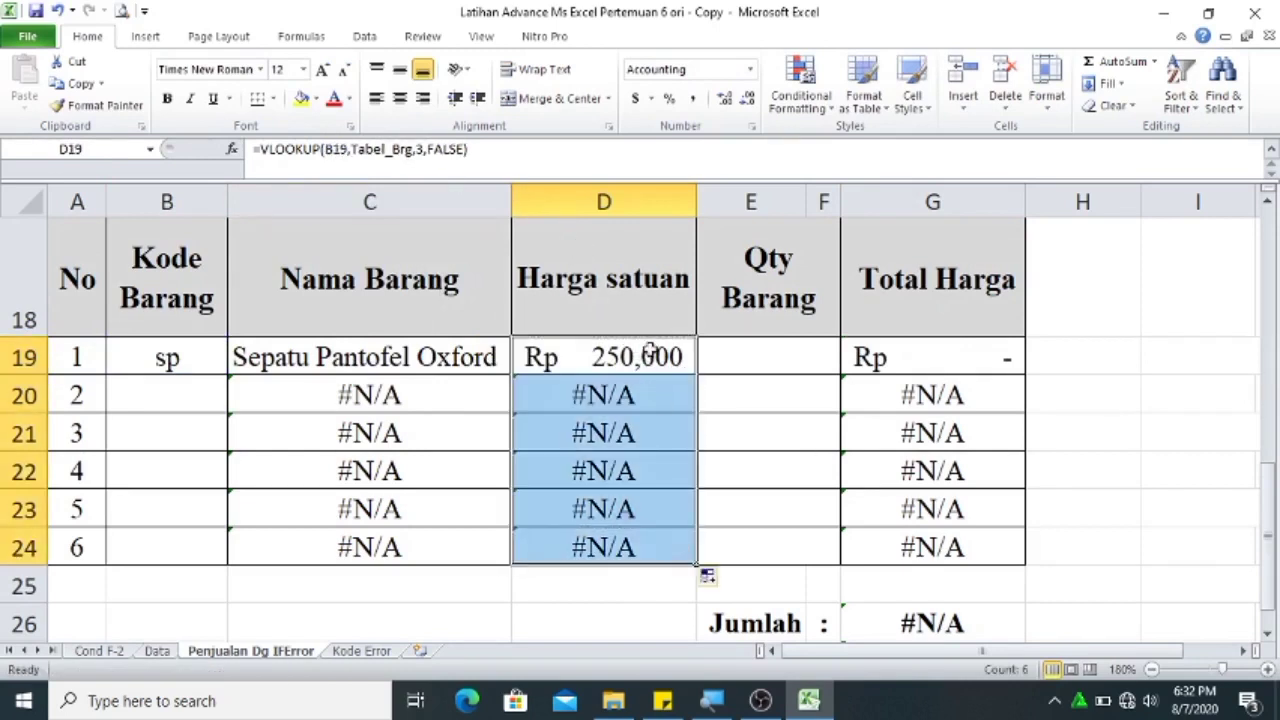
click(651, 352)
click(736, 352)
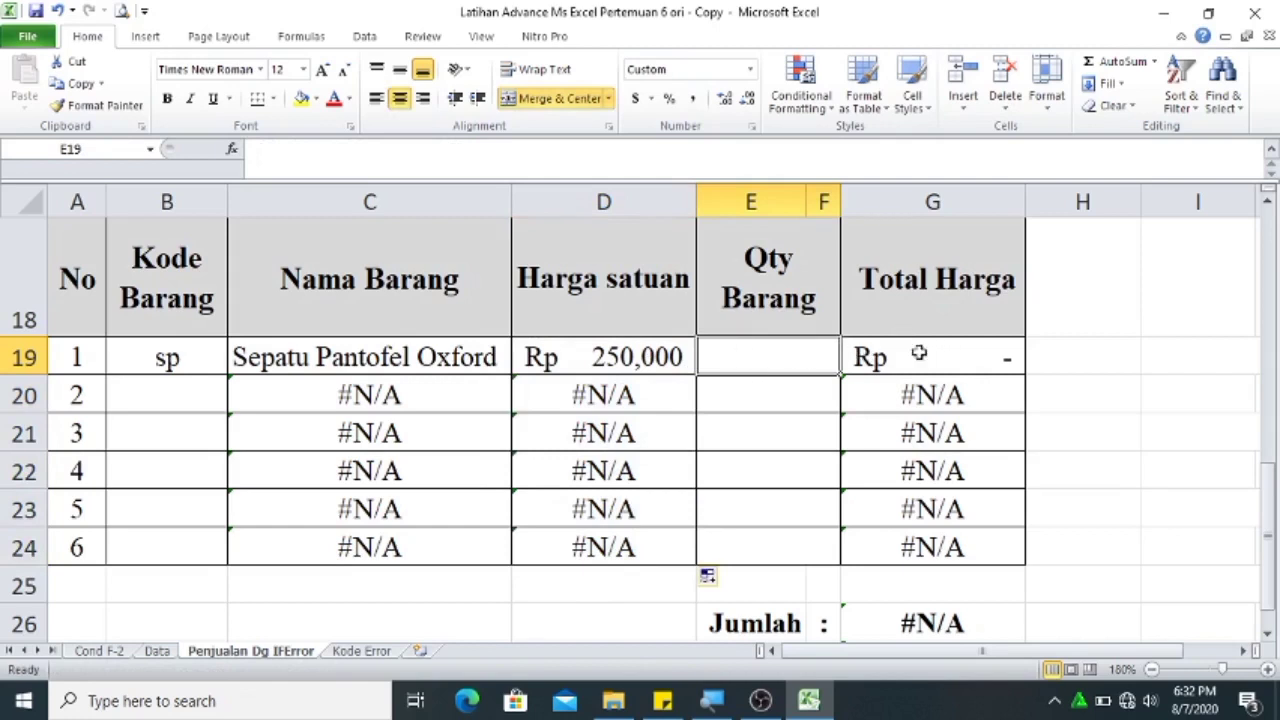
text(2)
key(Tab)
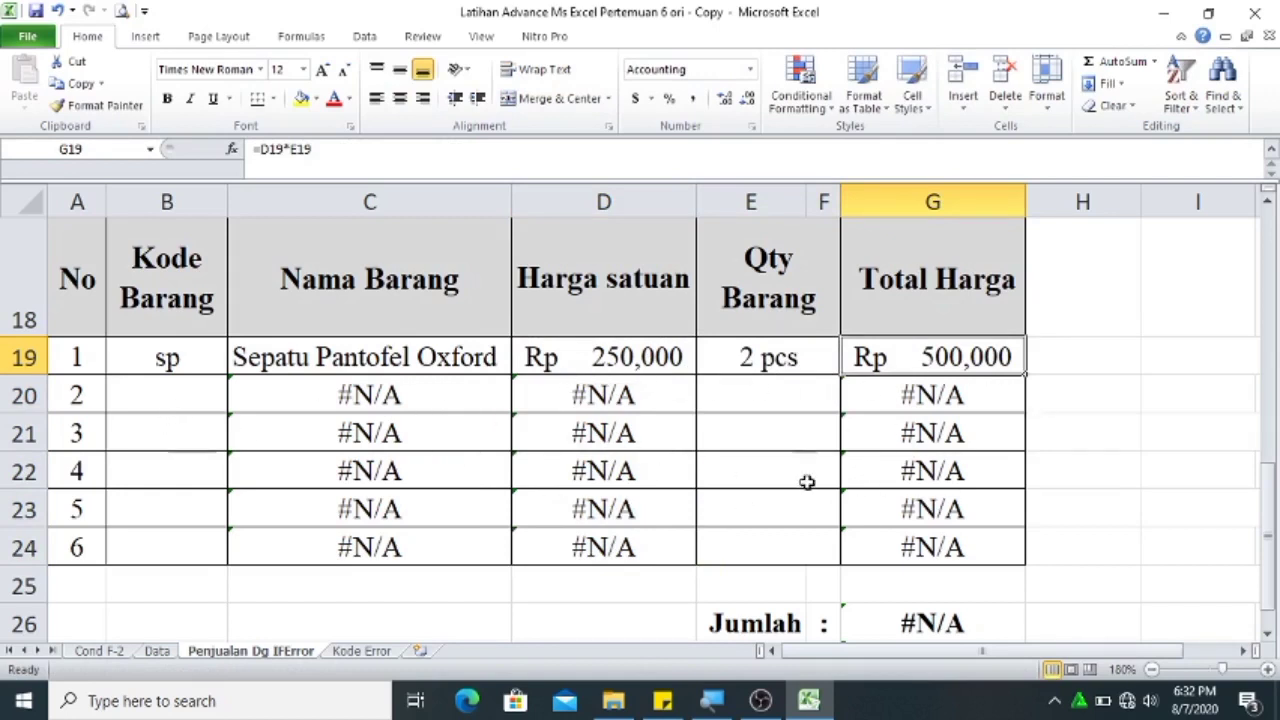
Enter item codes cpe, kpl, kpc, sd and sp in B20:B24.
scroll(1274, 507, down, 1)
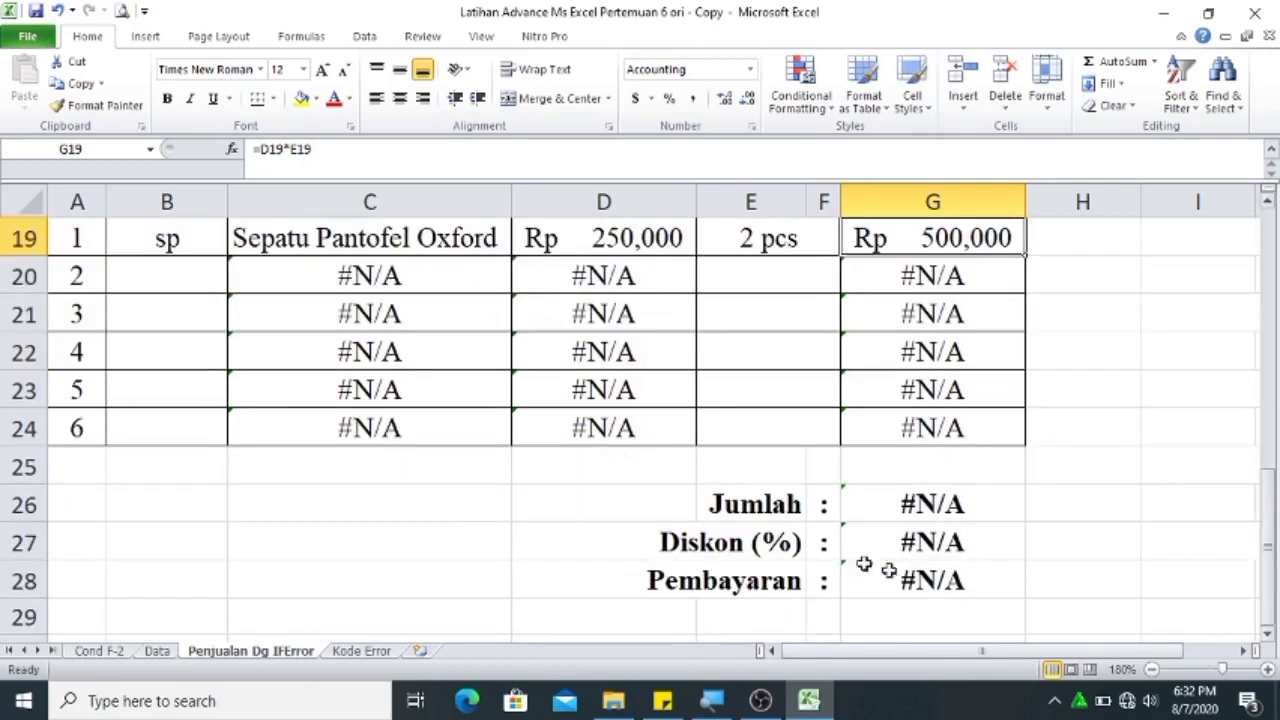
drag(1268, 540, 1268, 515)
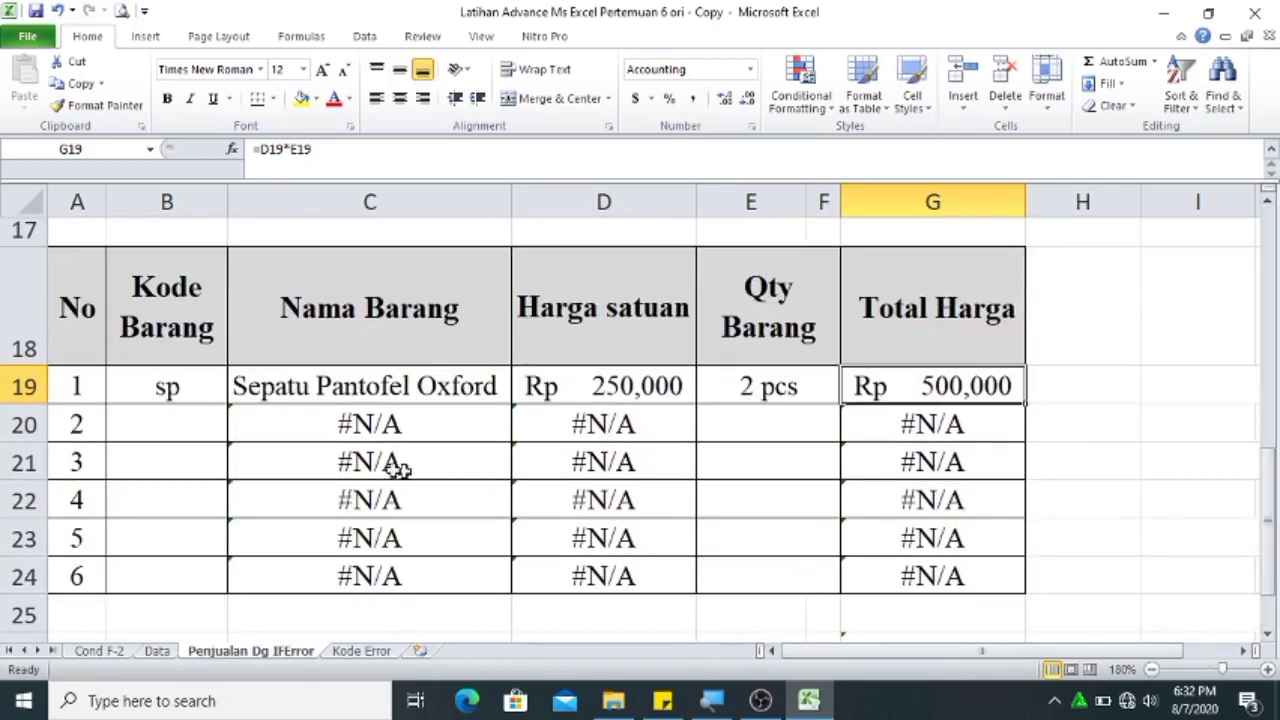
click(181, 431)
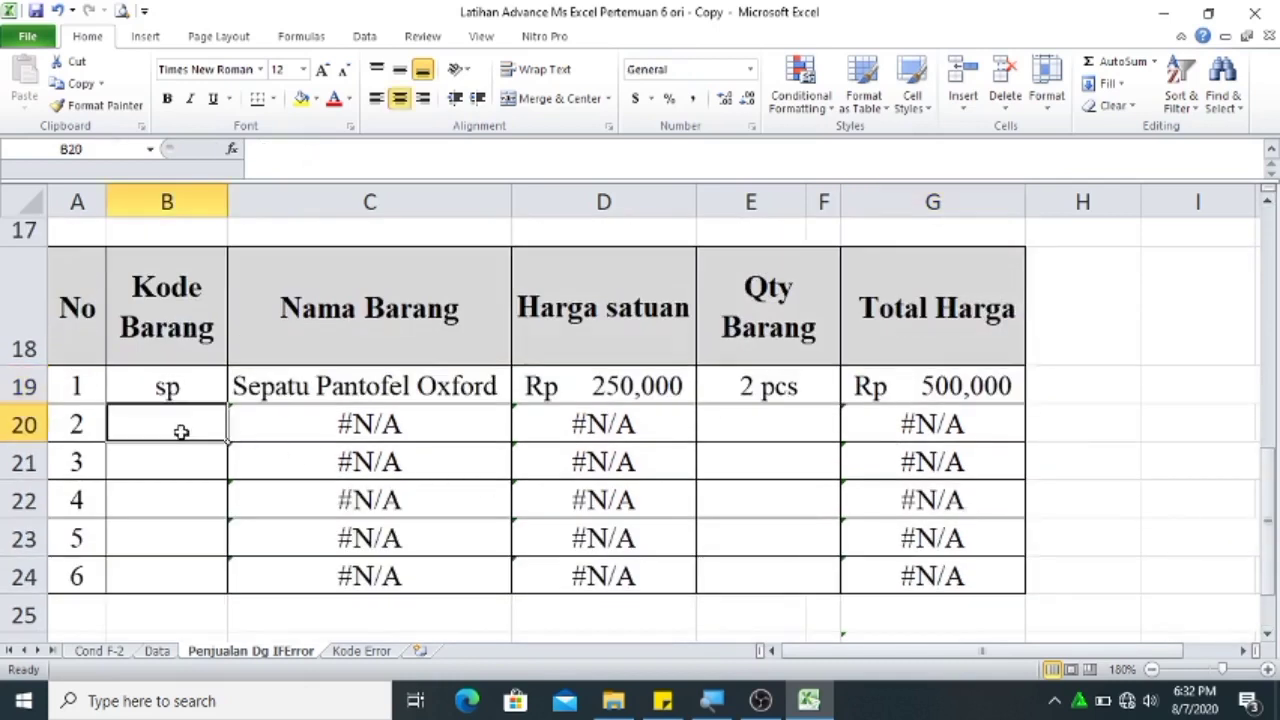
text(cpe)
key(Return)
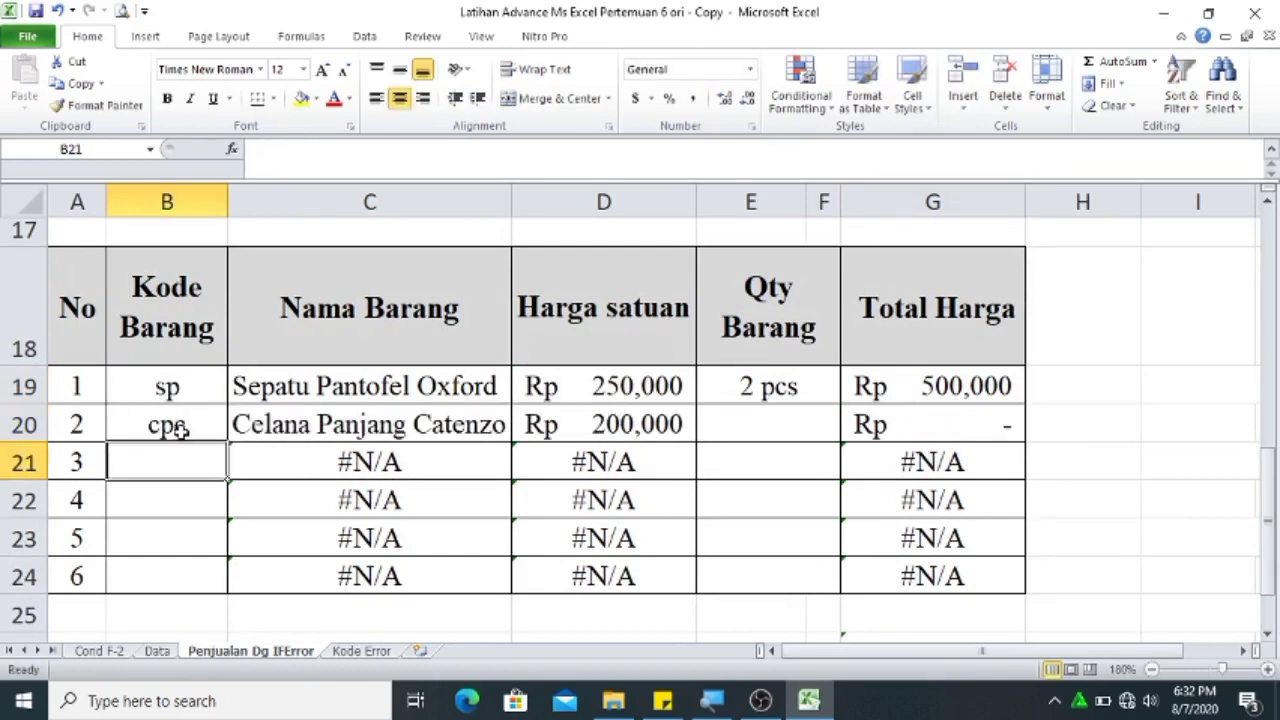
text(kpl)
key(Return)
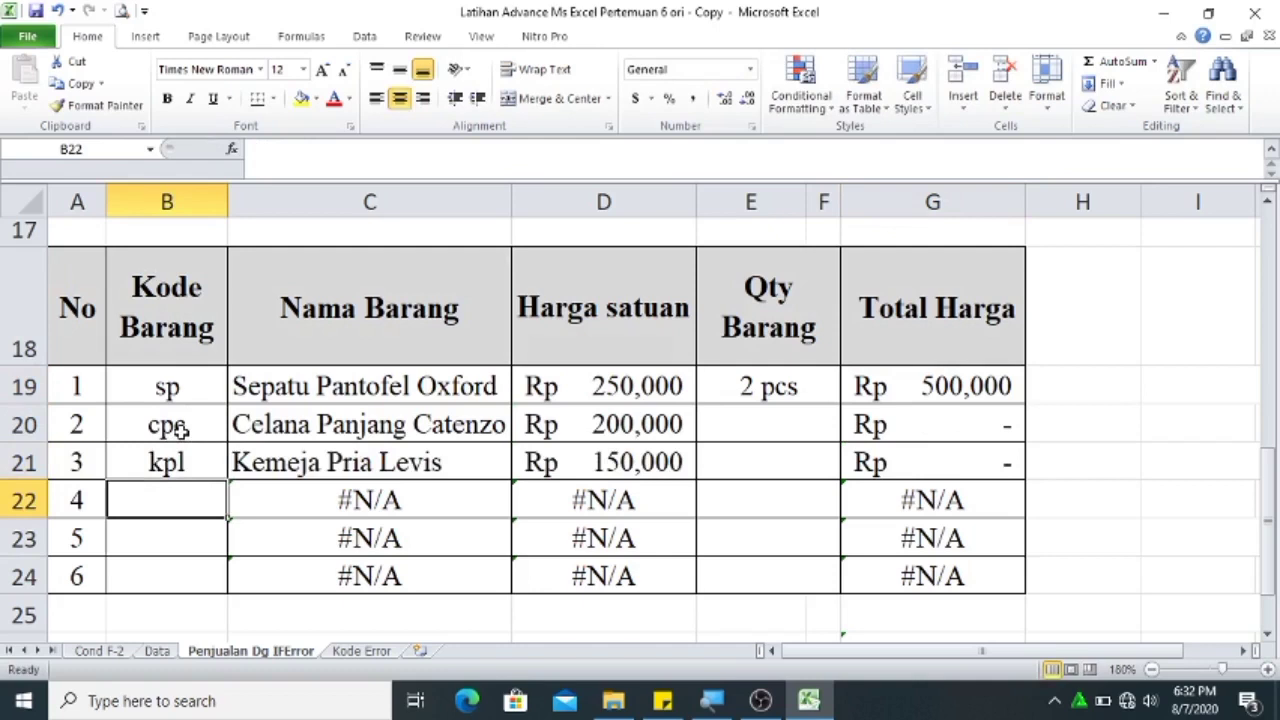
text(kpc)
key(Return)
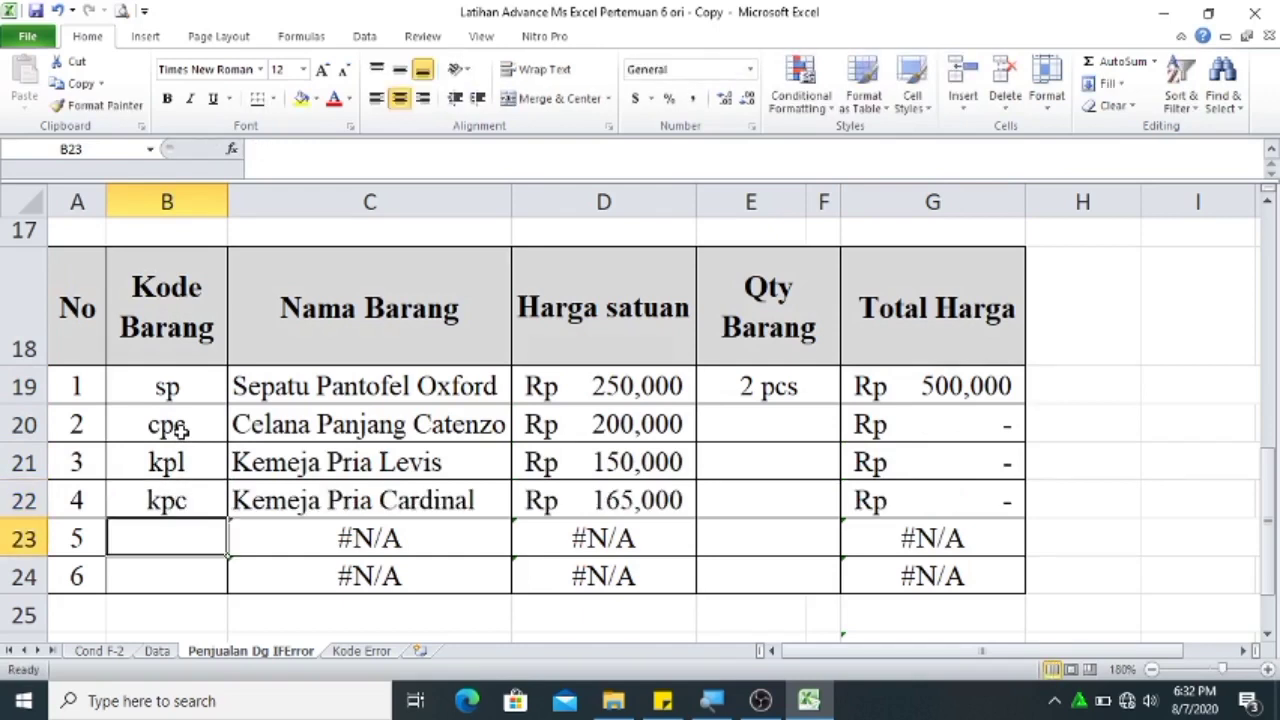
text(sd)
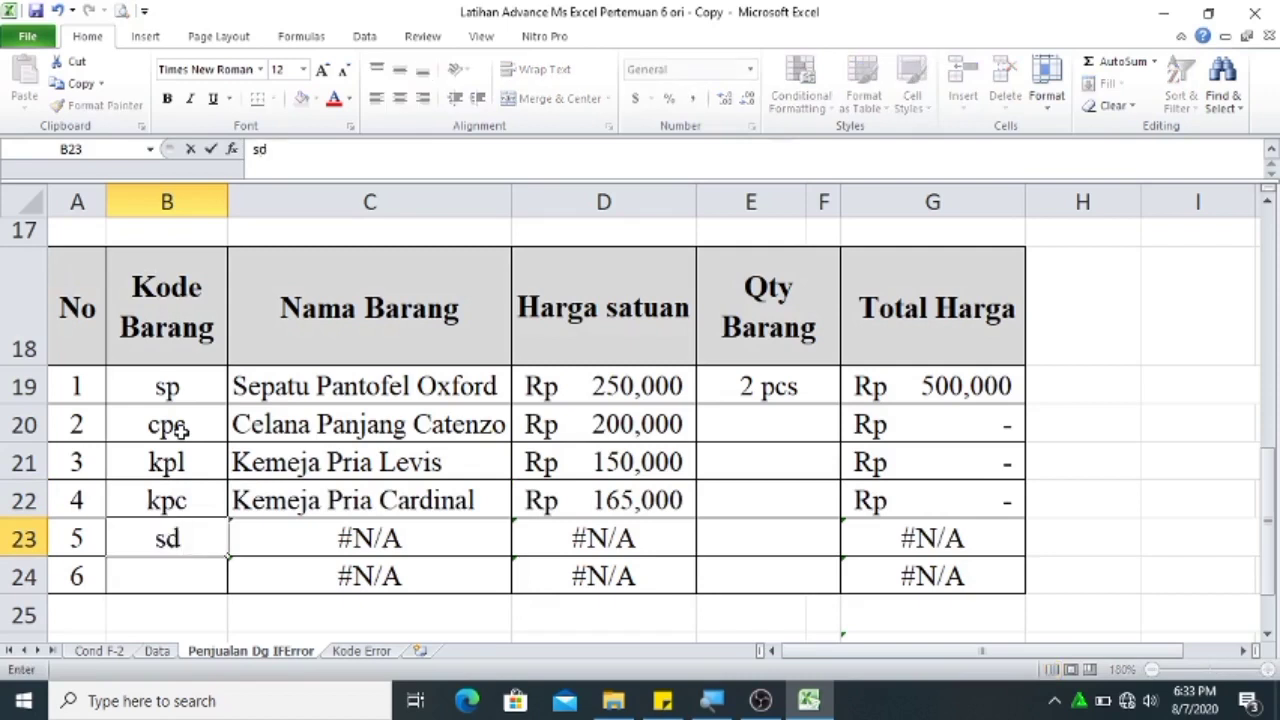
key(Tab)
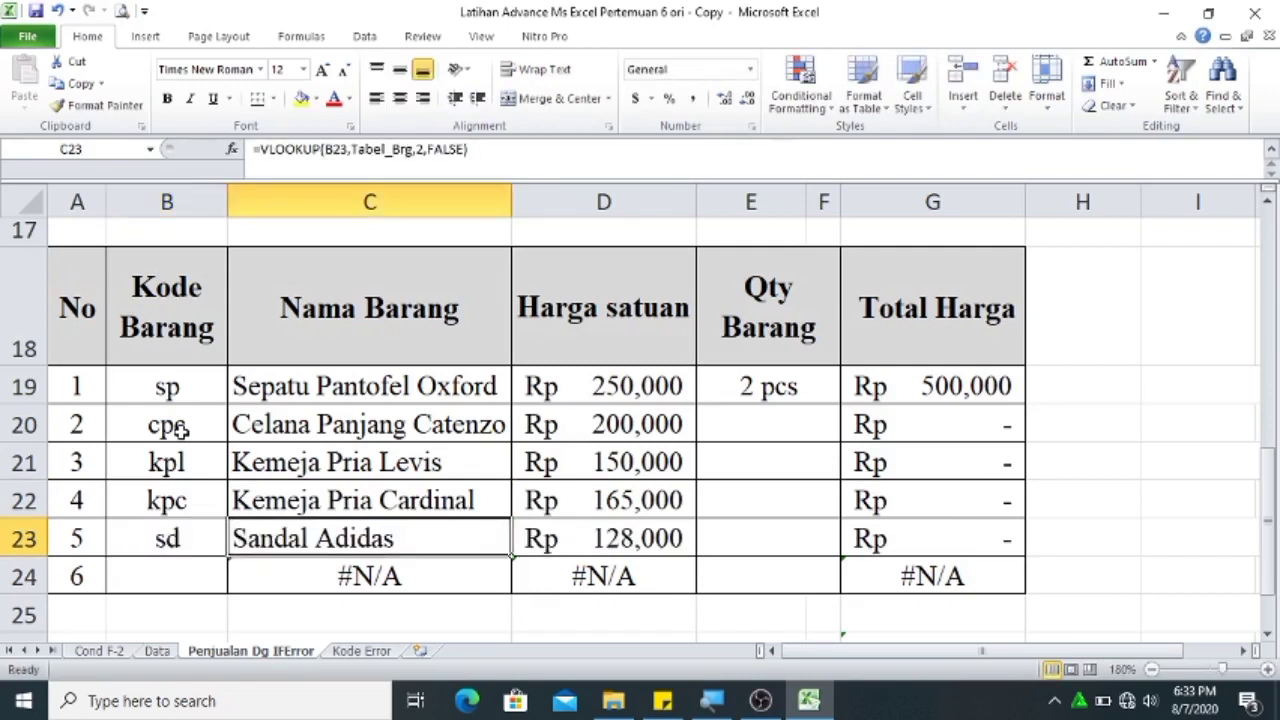
click(181, 567)
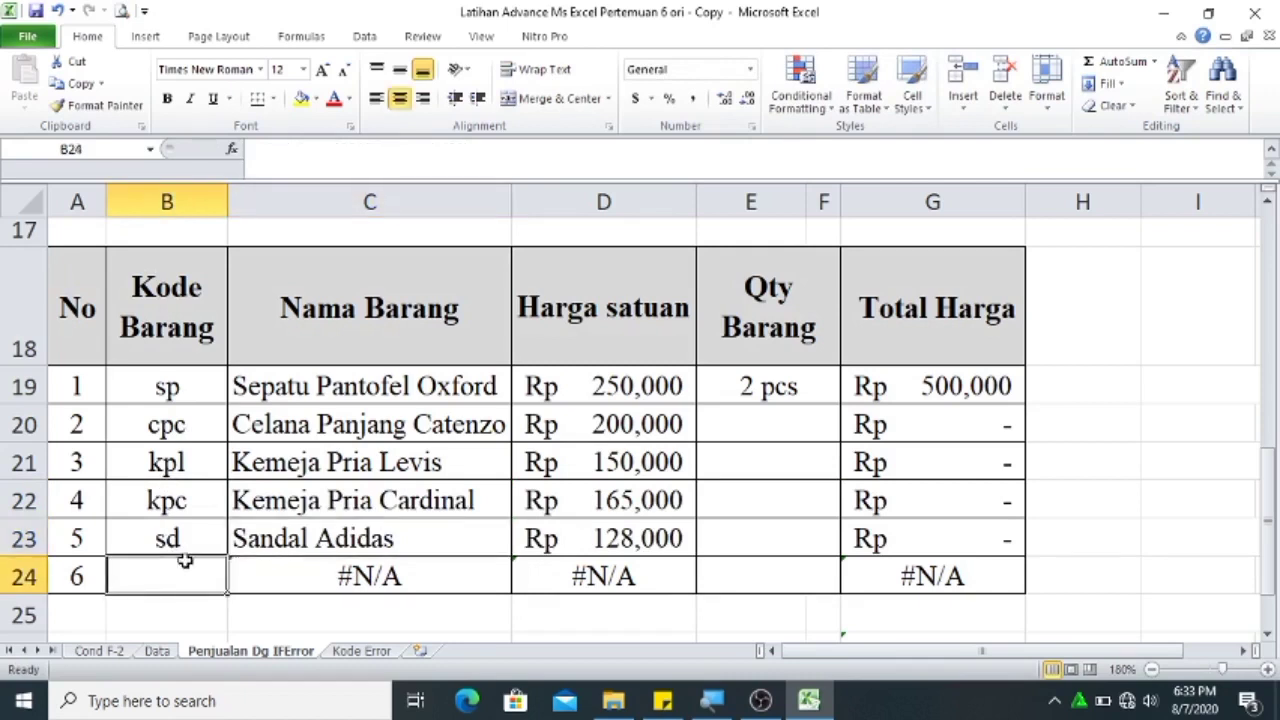
text(sp)
key(Tab)
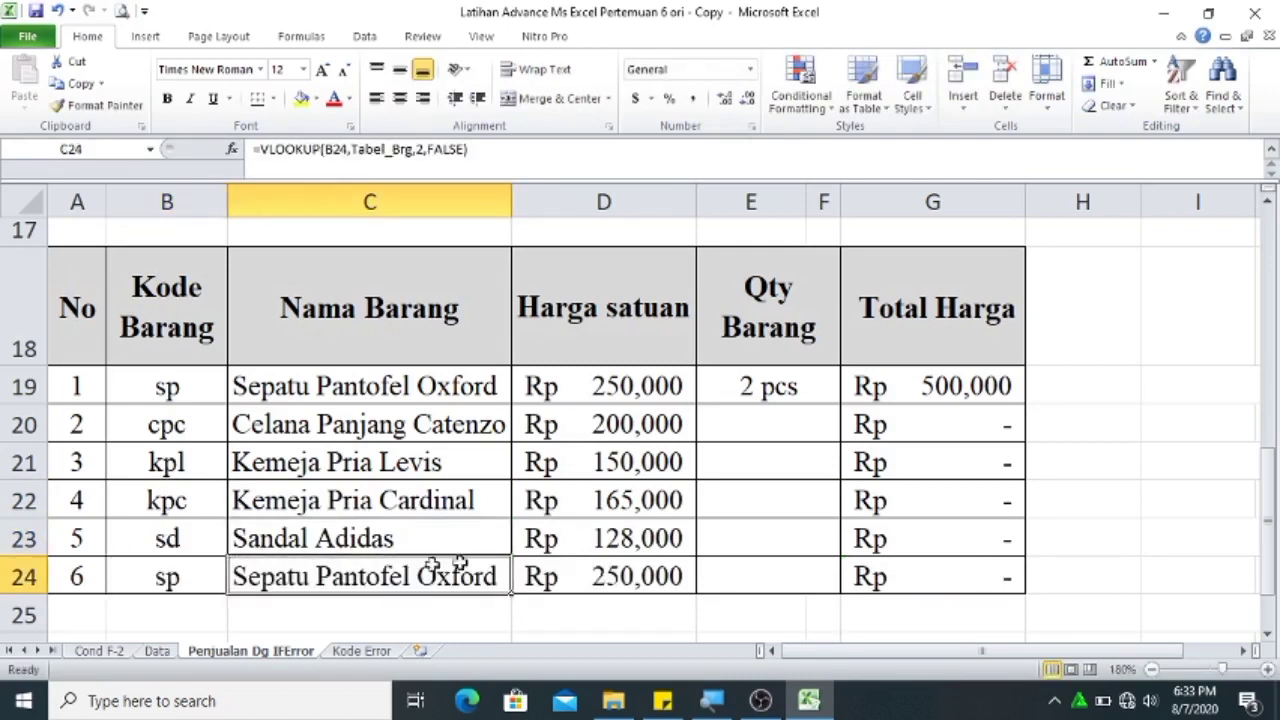
mouse_move(1267, 485)
mouse_down()
mouse_move(1268, 524)
mouse_move(1267, 510)
mouse_up()
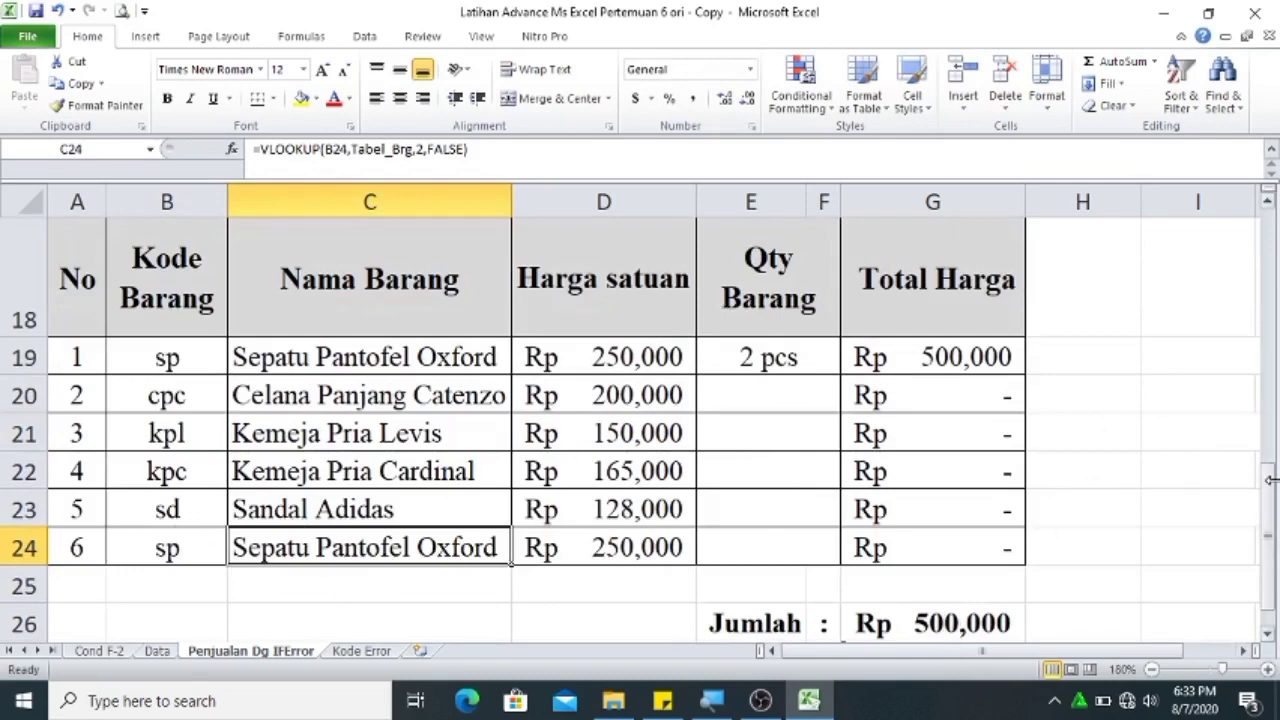
drag(1268, 485, 1268, 465)
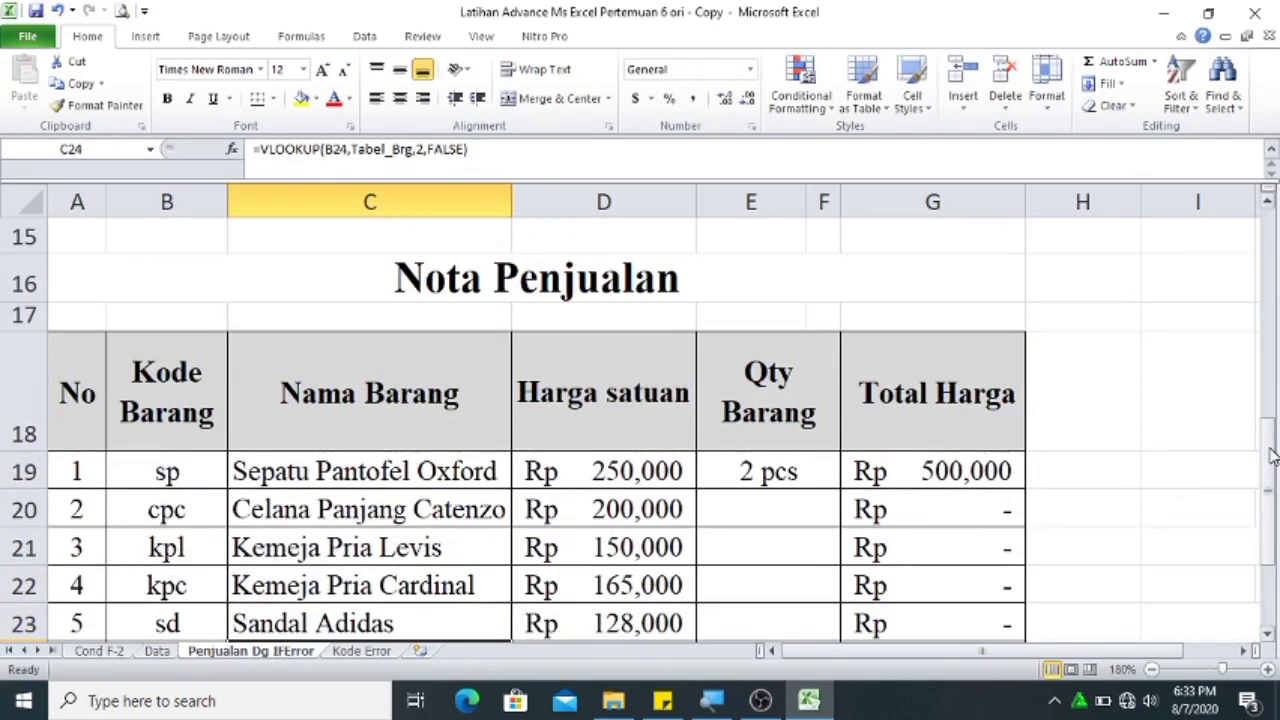
Clear the sp code from B24 so row 24 shows #N/A.
scroll(245, 534, down, 1)
drag(135, 514, 200, 540)
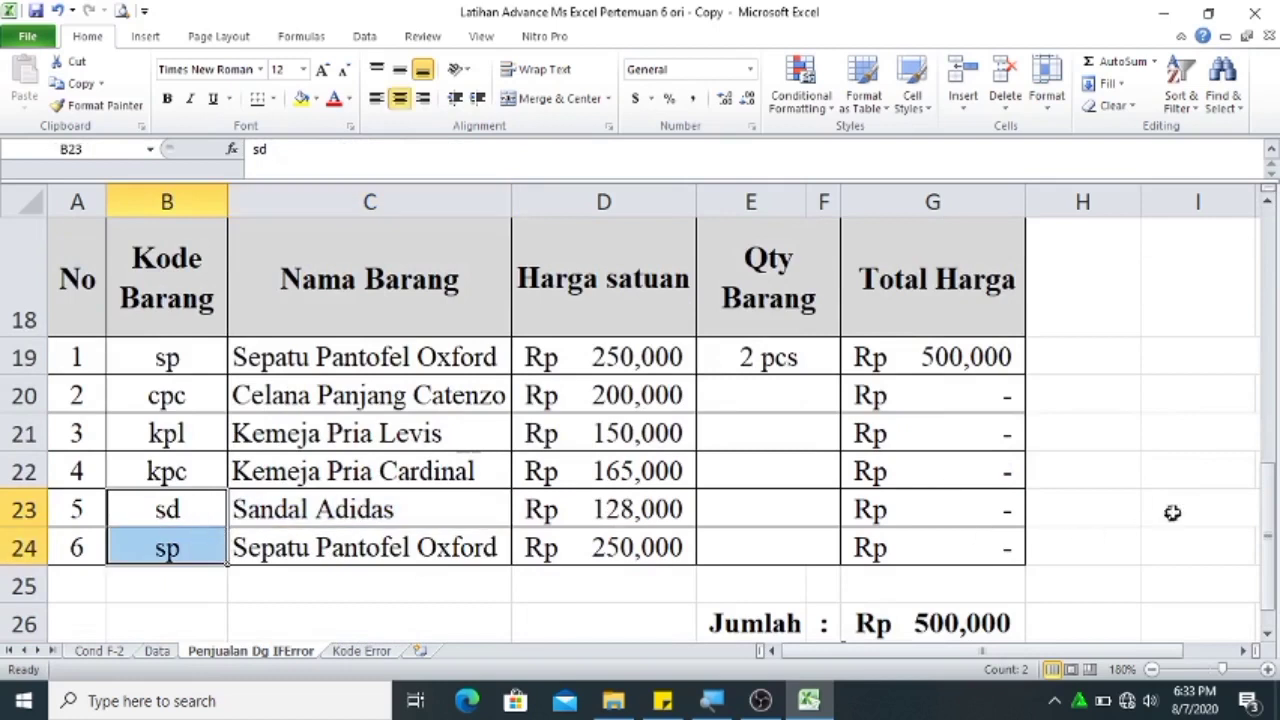
drag(1268, 520, 1275, 262)
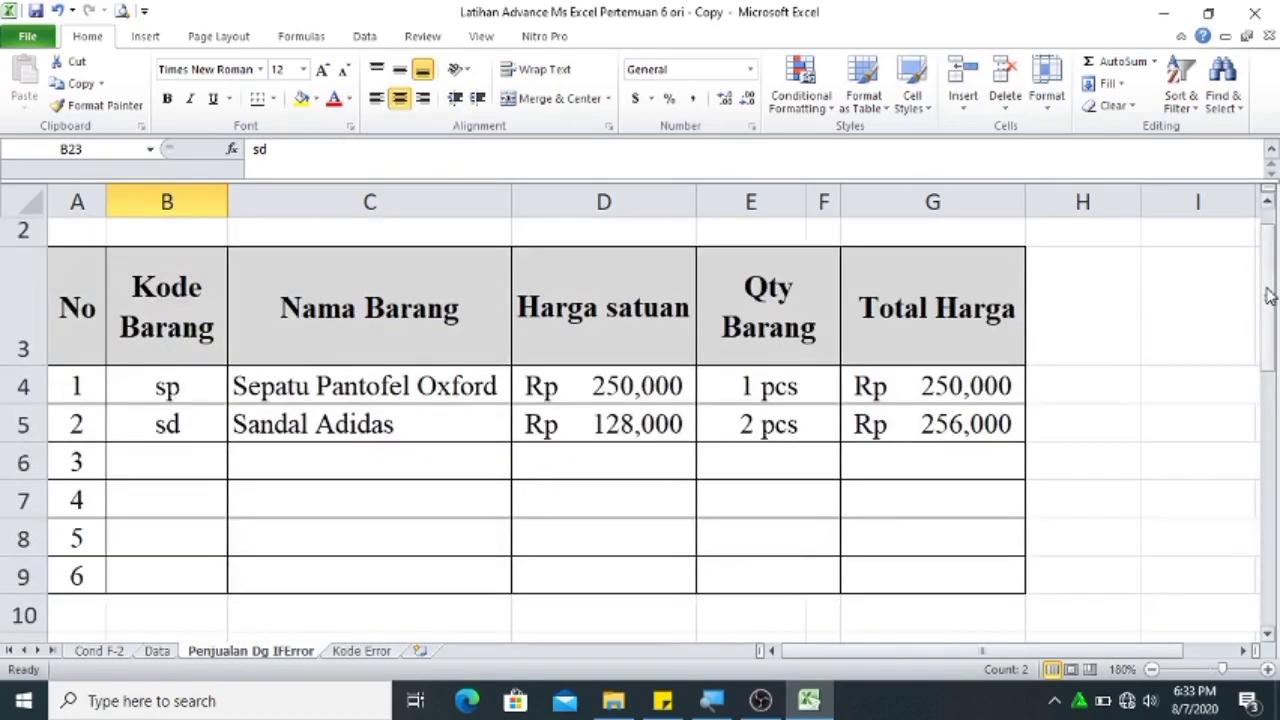
drag(1268, 295, 1268, 318)
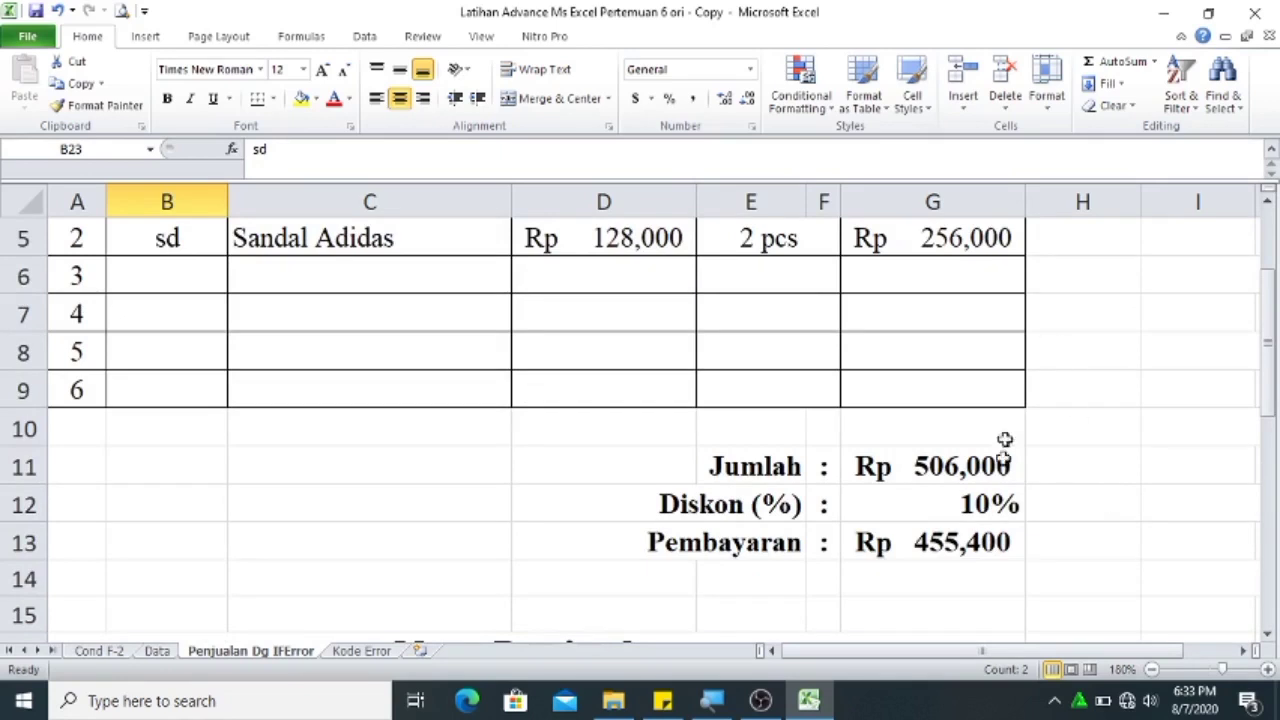
drag(1270, 344, 1228, 510)
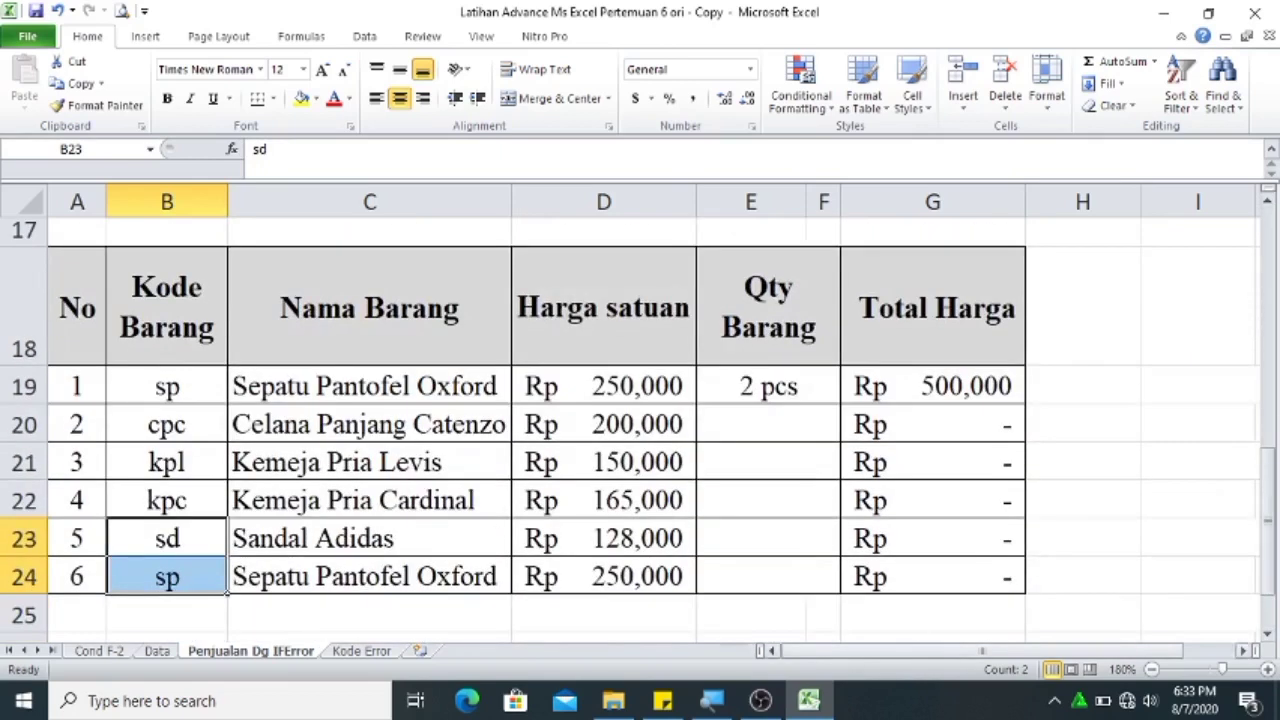
click(178, 585)
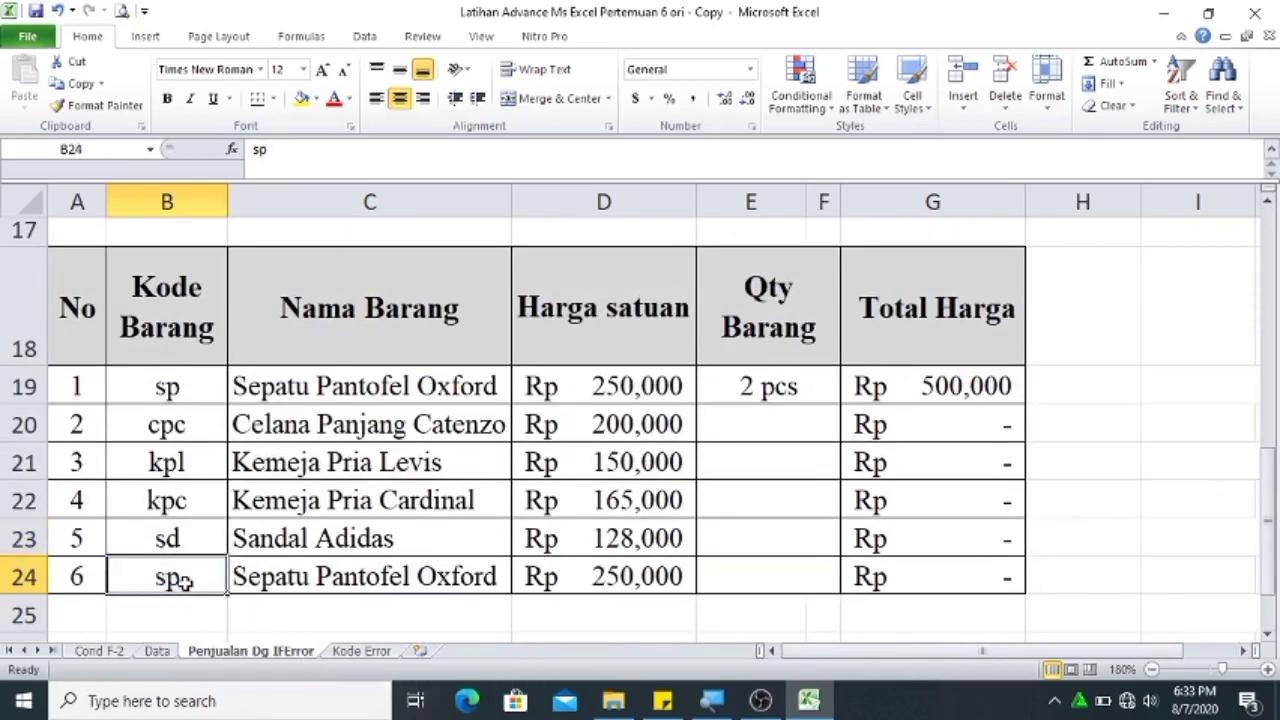
key(Delete)
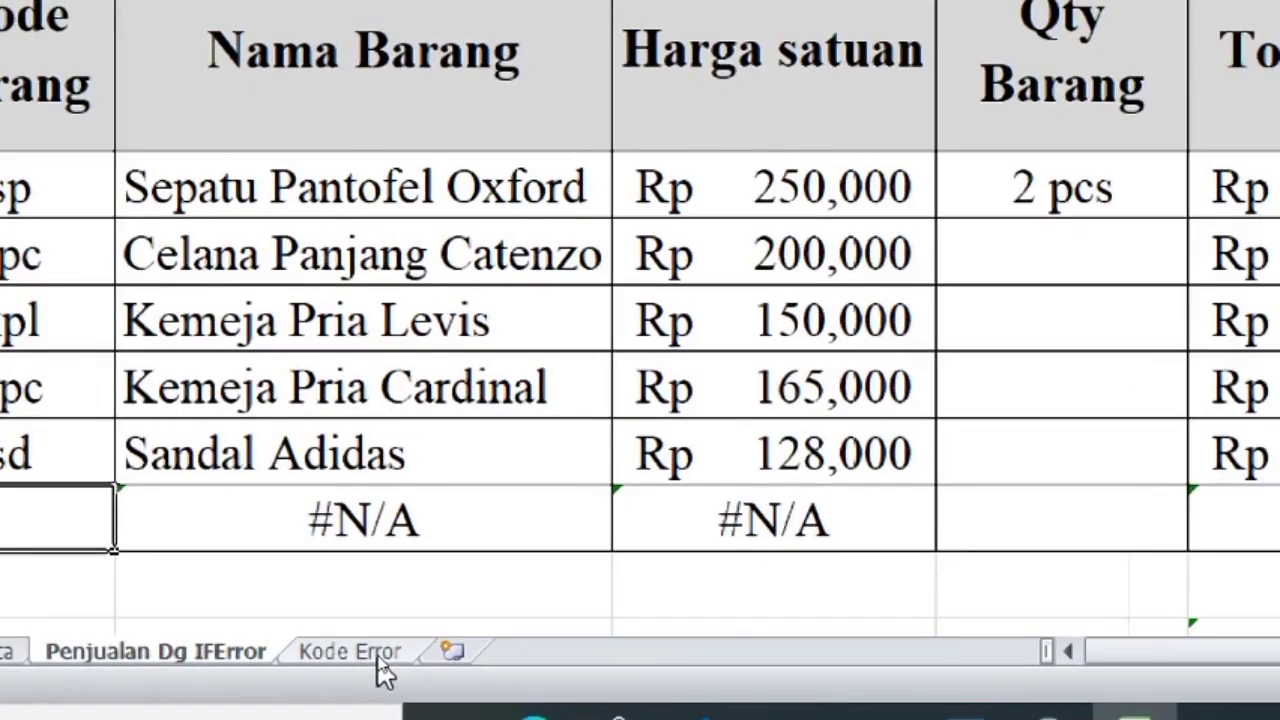
click(383, 662)
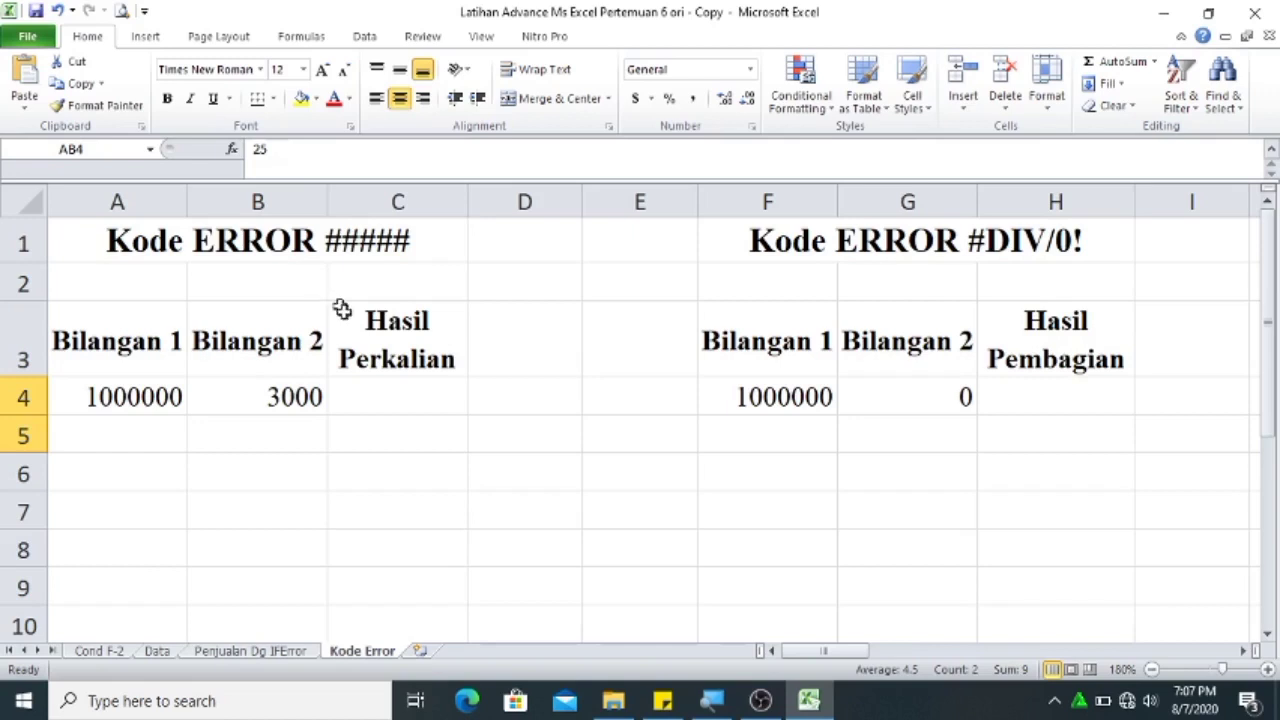
click(380, 395)
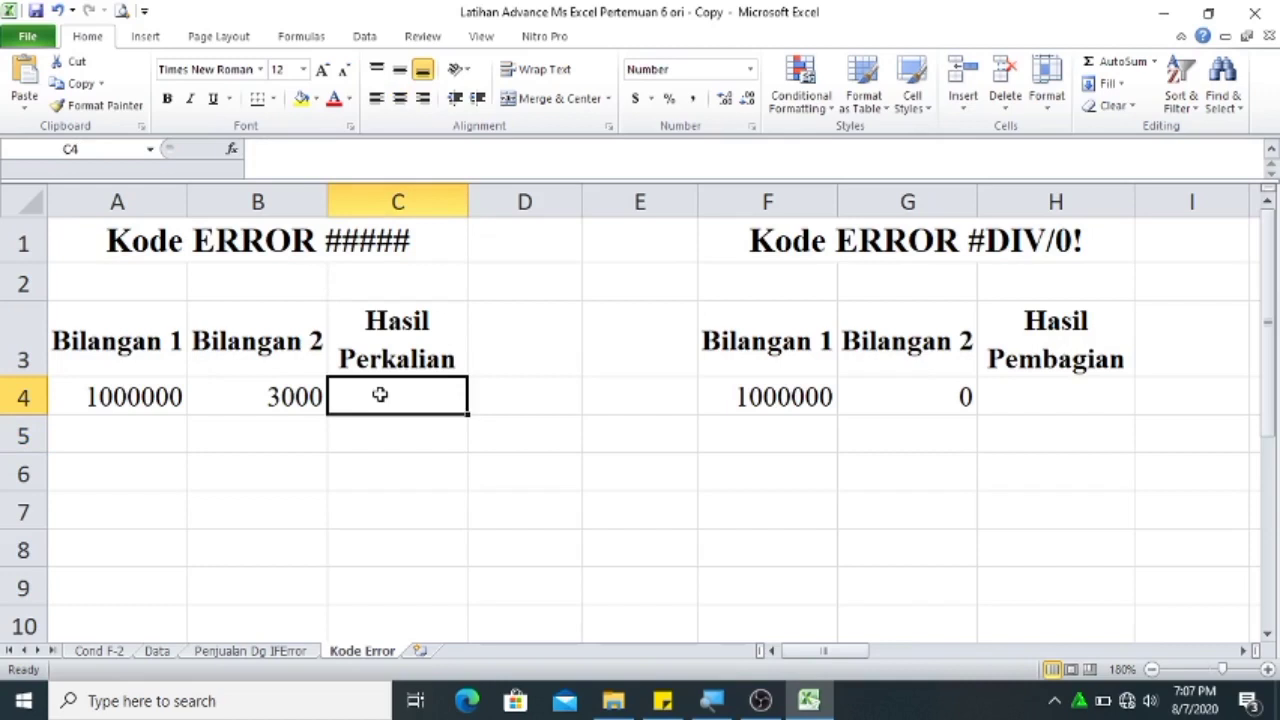
text(=)
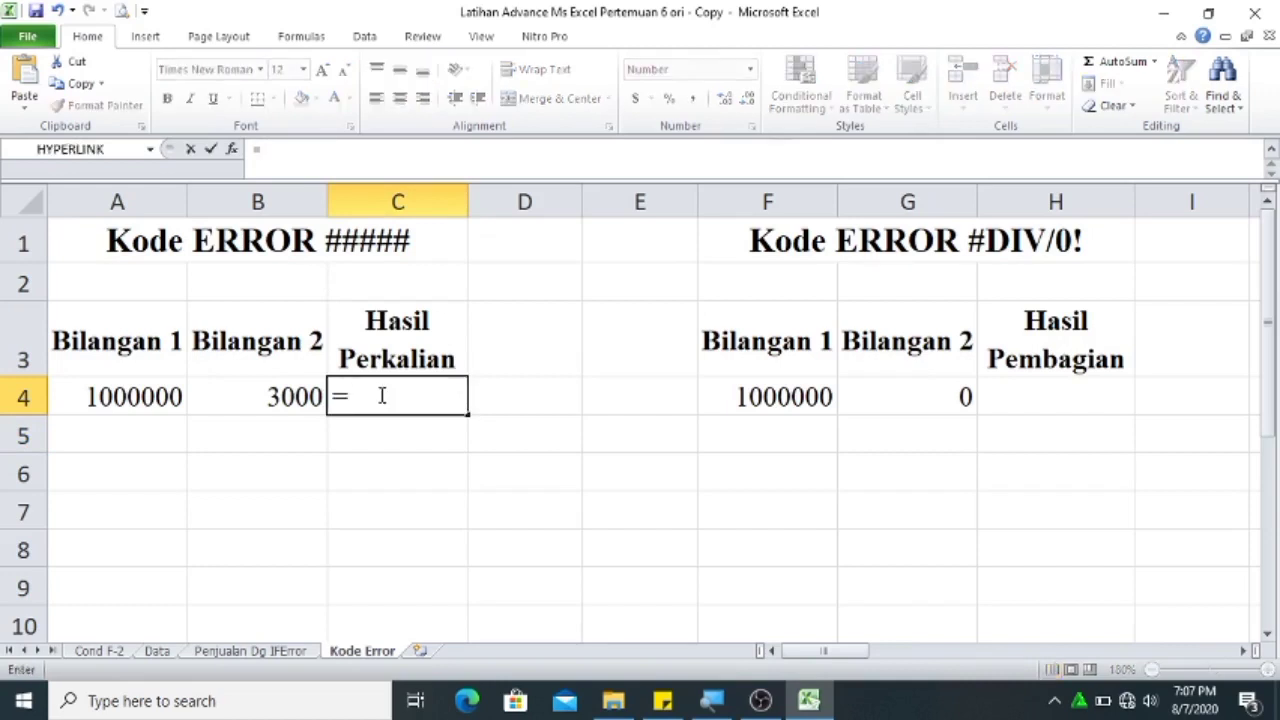
click(140, 398)
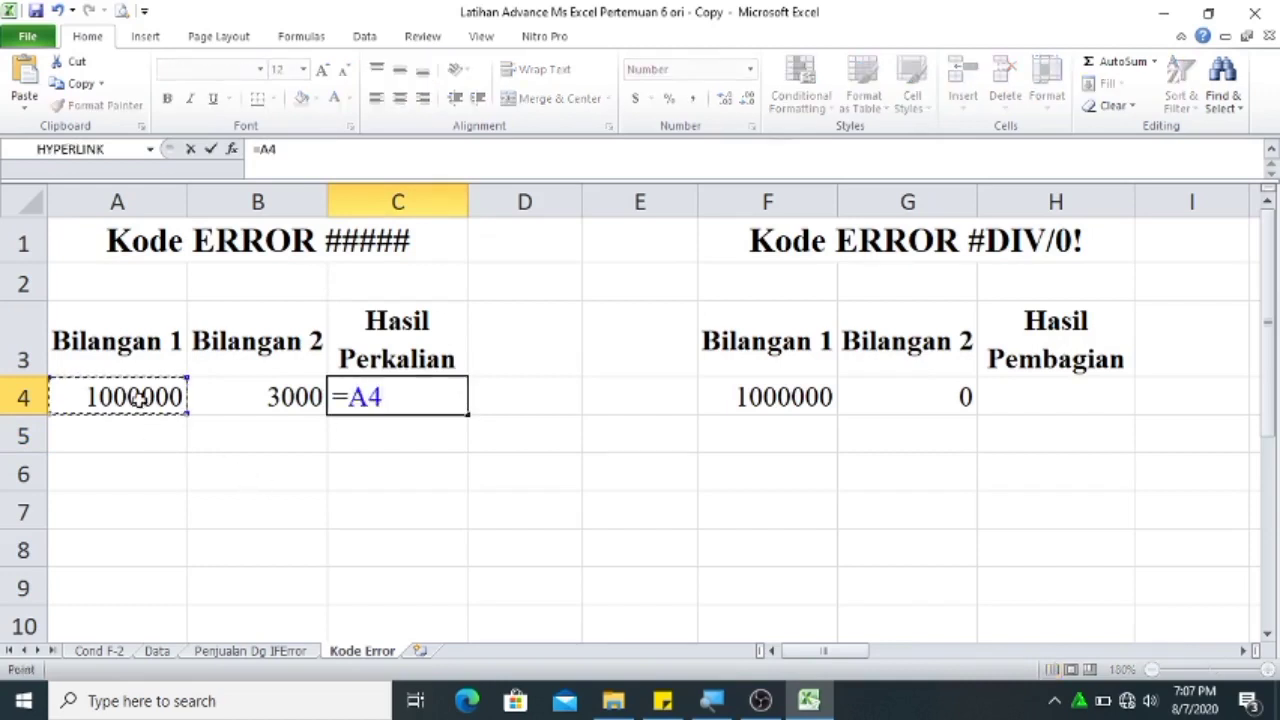
text(*)
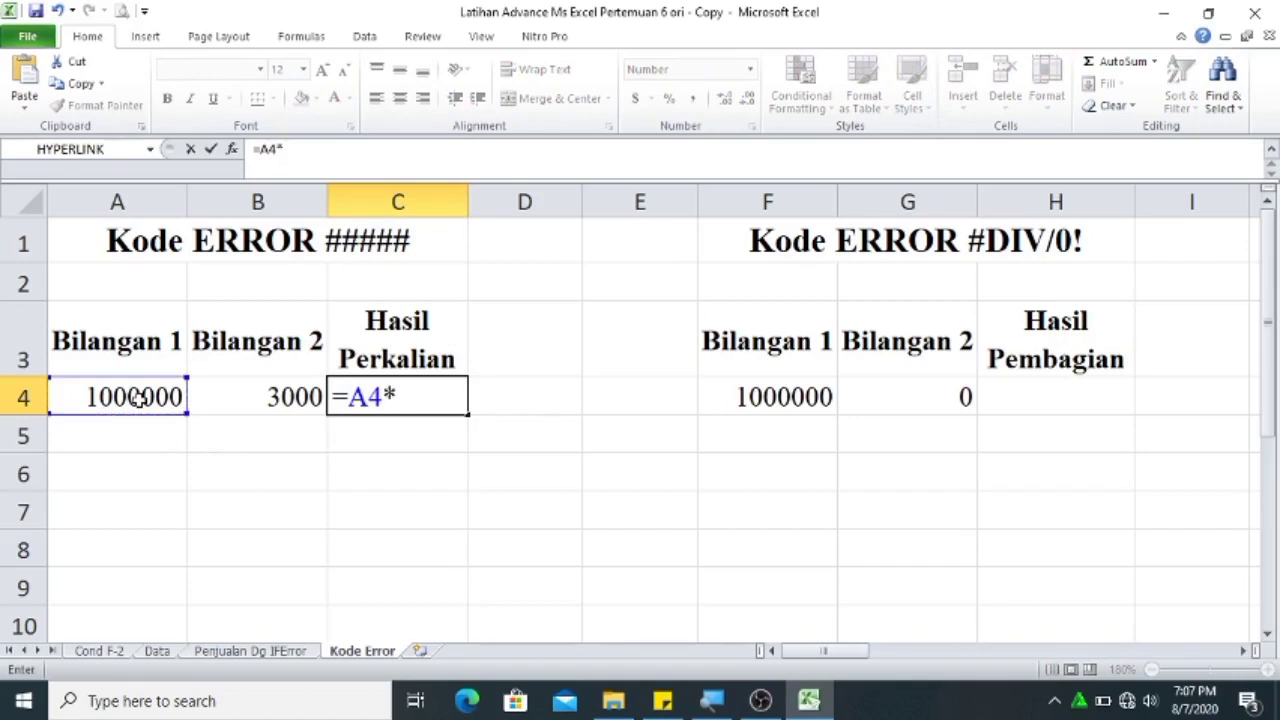
click(245, 400)
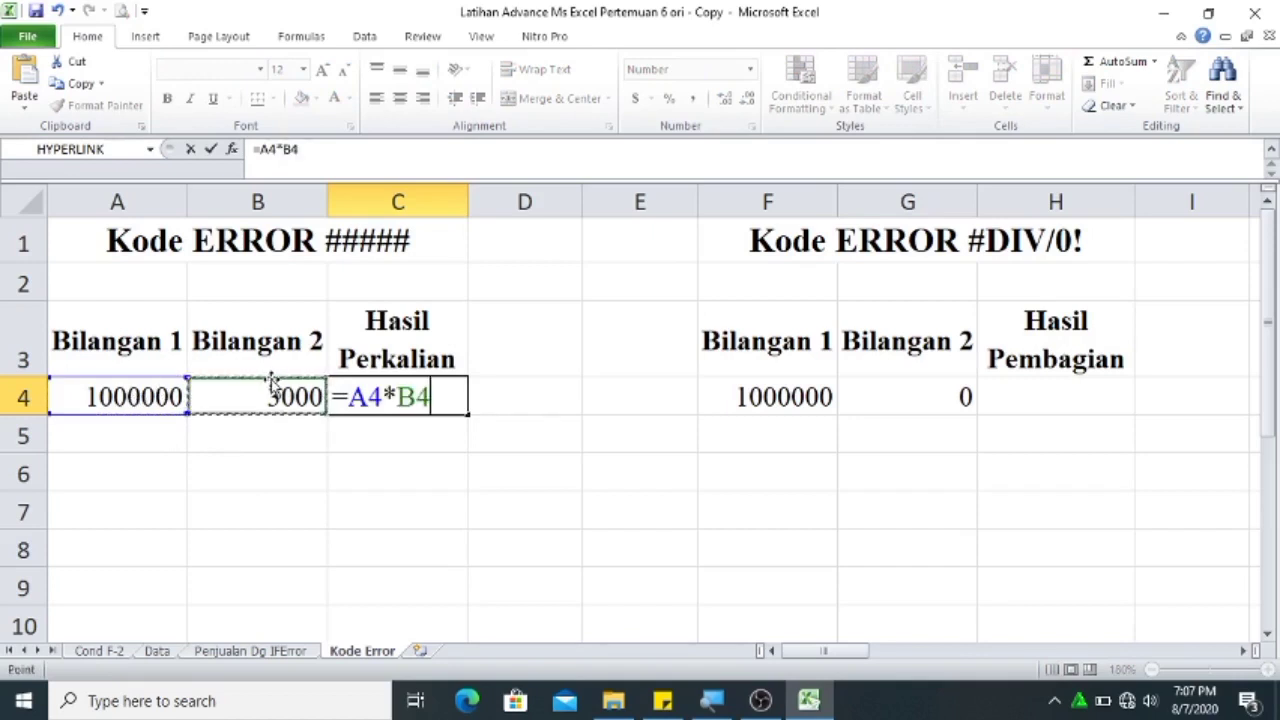
key(Tab)
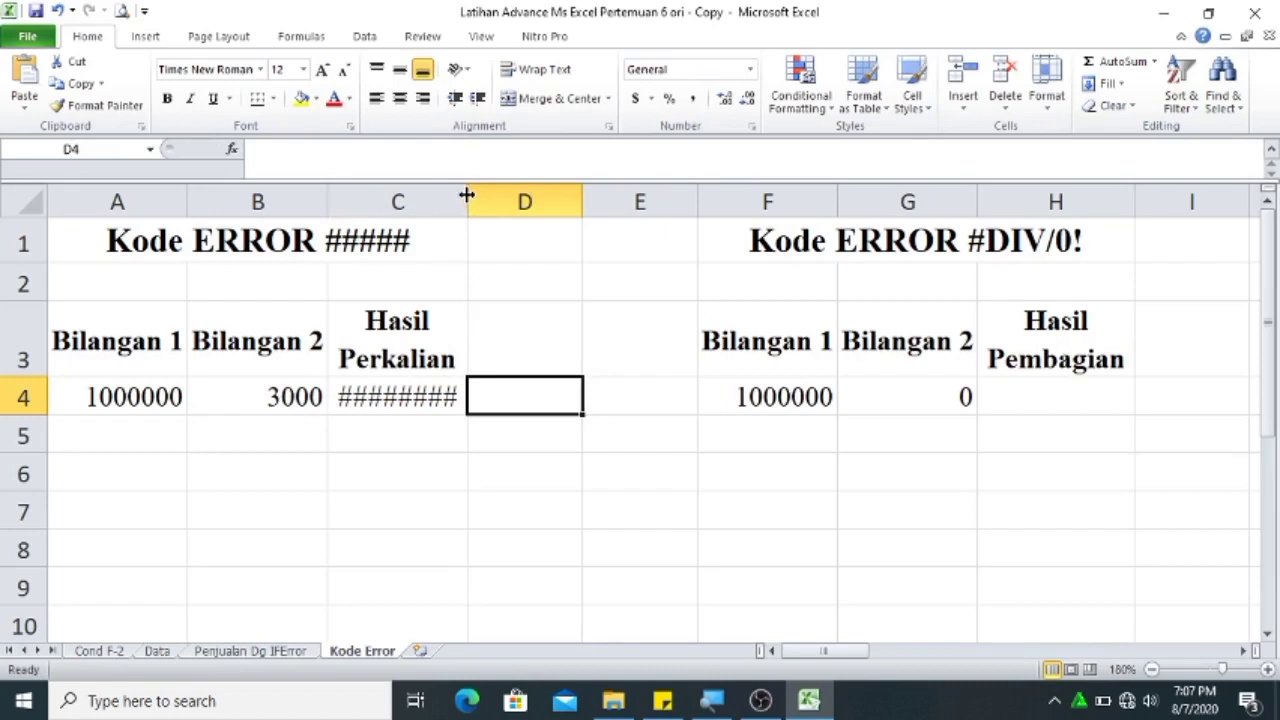
drag(466, 196, 484, 196)
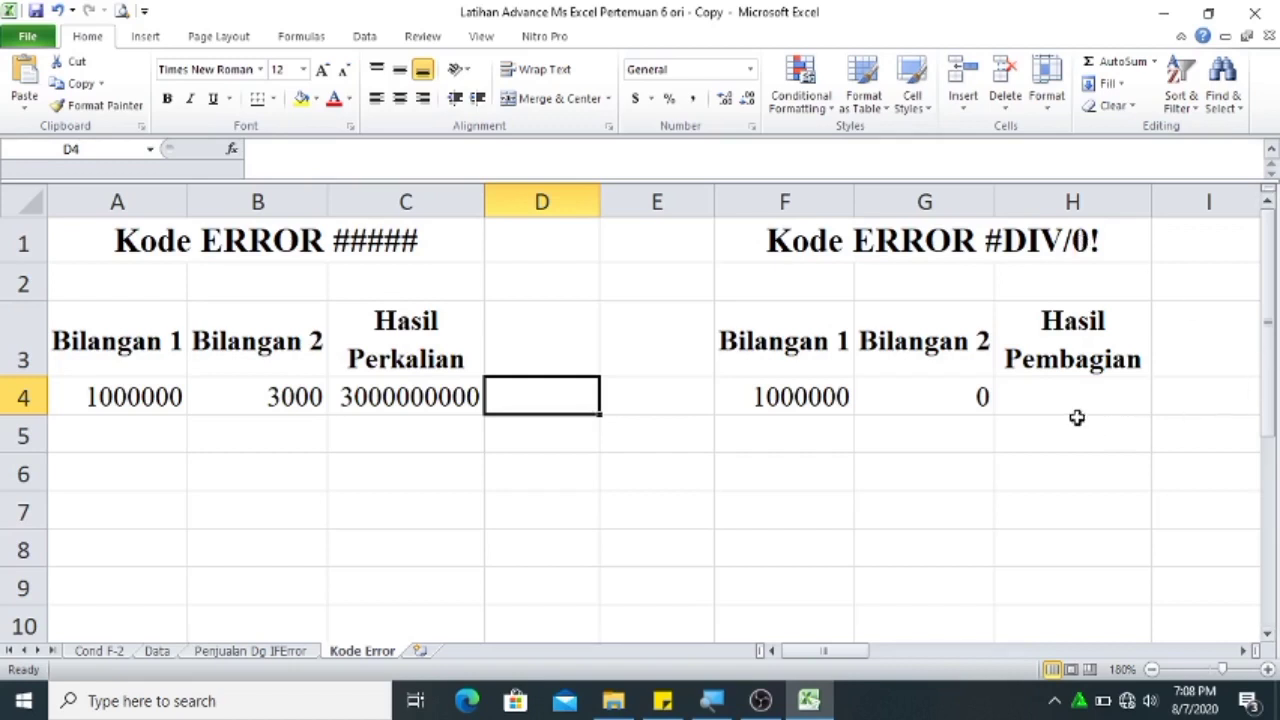
Enter =F4/G4 in H4 to produce #DIV/0!, then scroll right to the #N/A example.
click(1078, 418)
text(=)
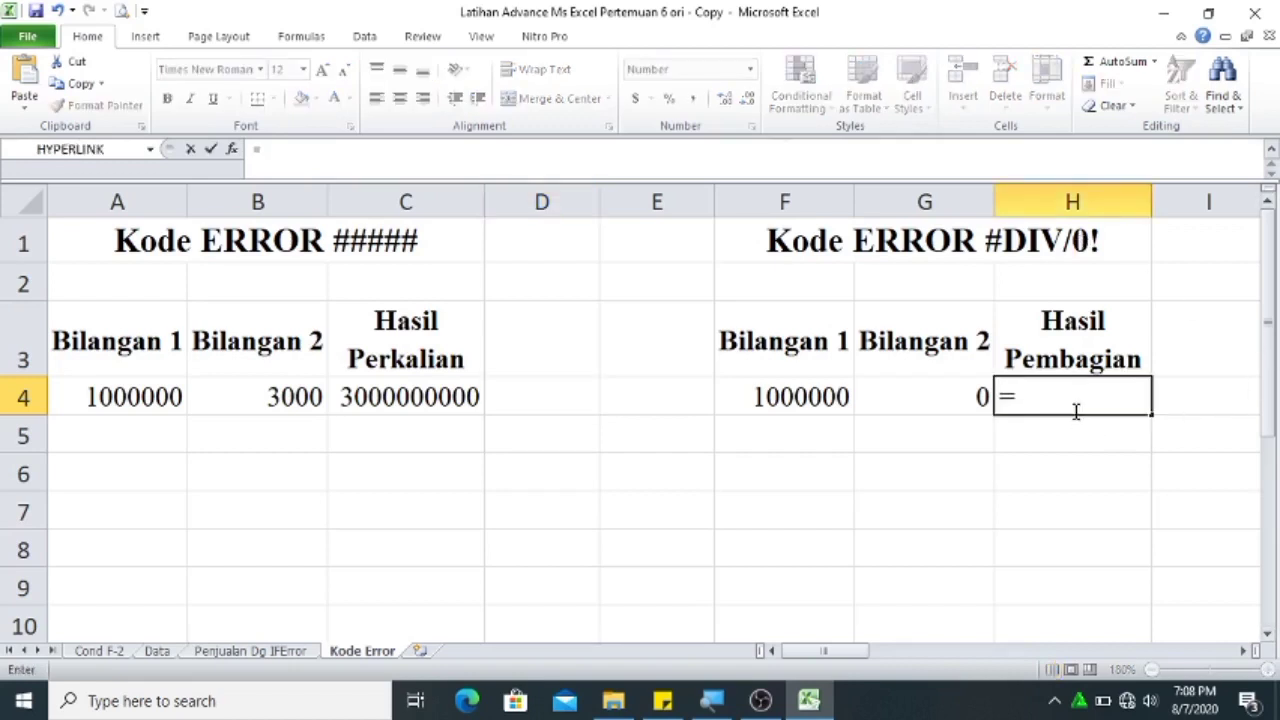
click(803, 397)
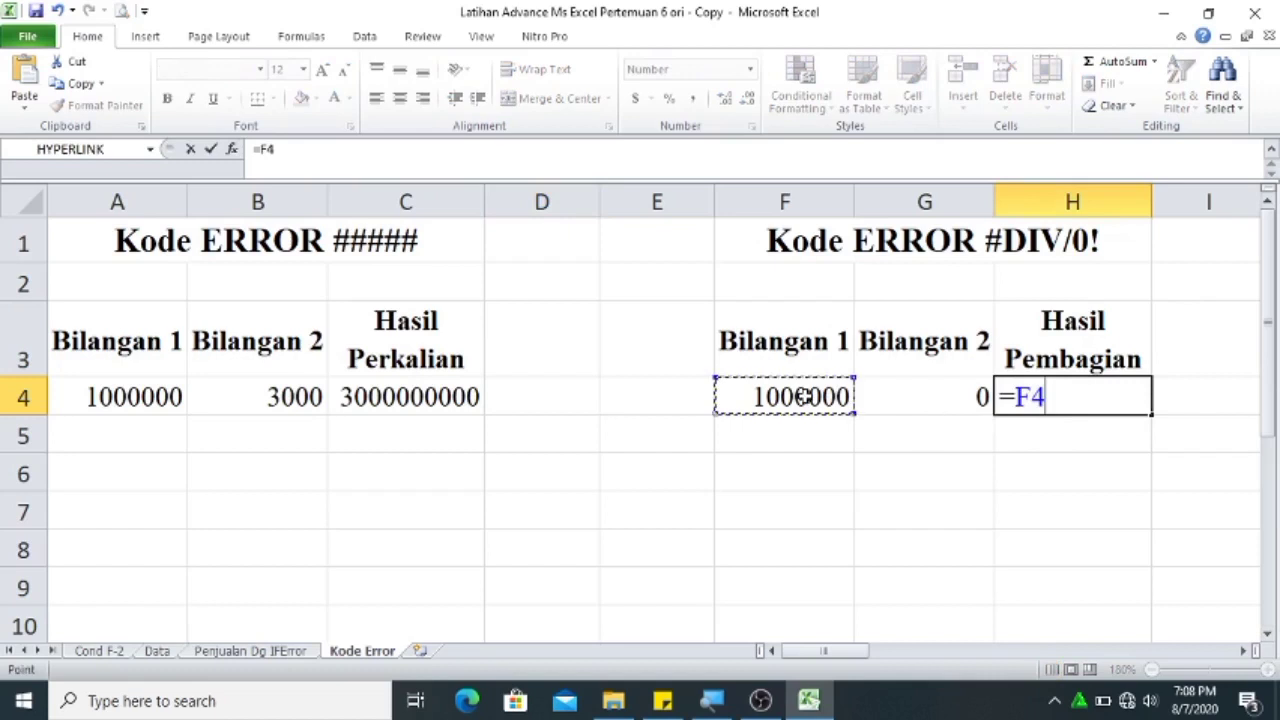
text(/)
click(927, 381)
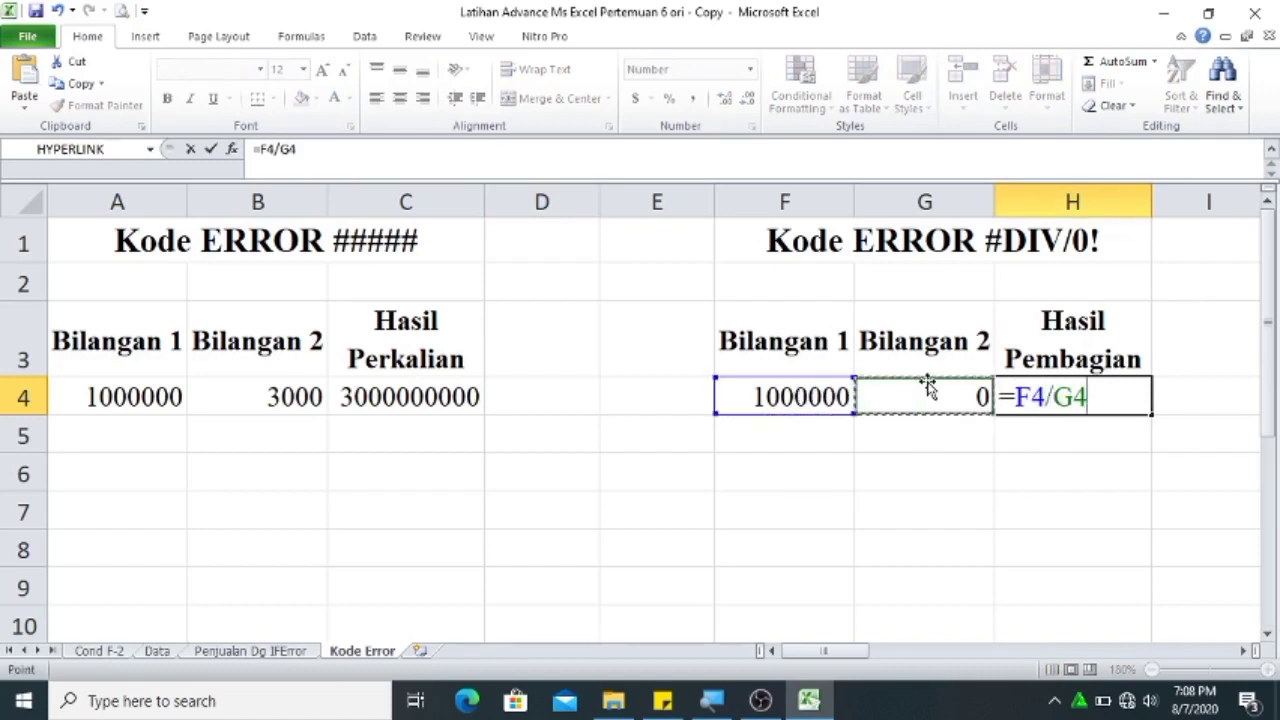
key(Tab)
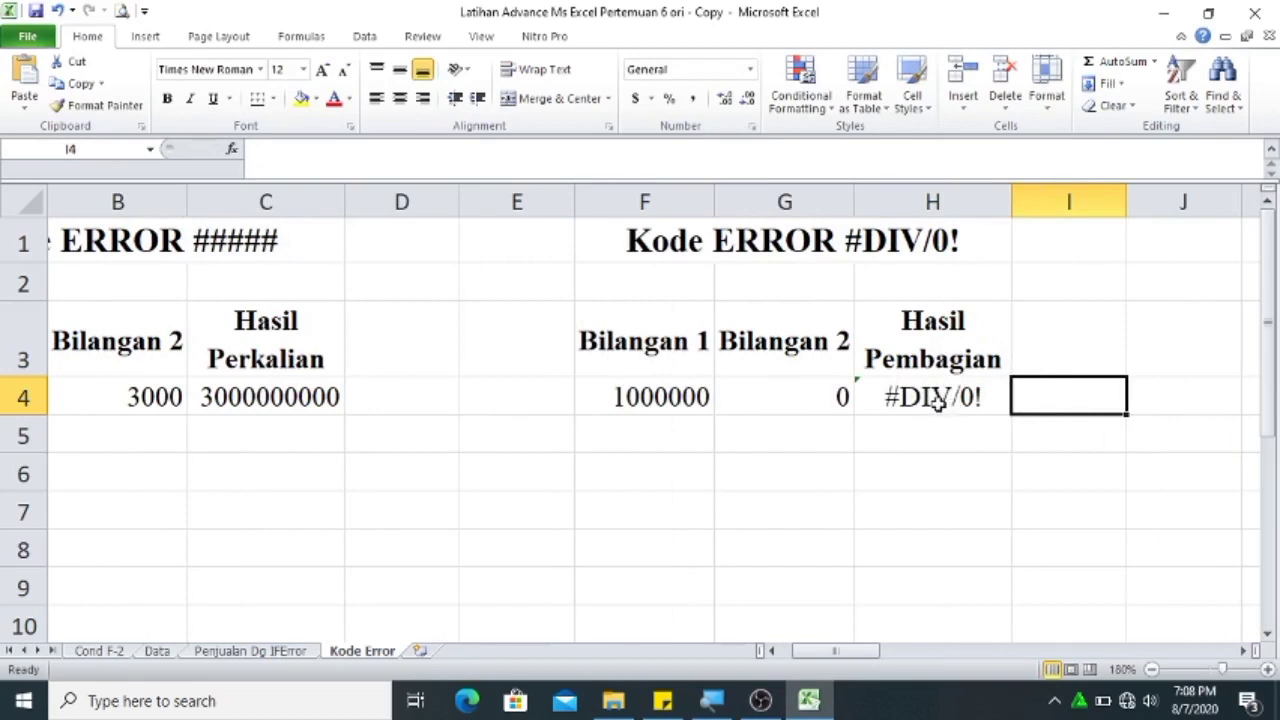
click(1240, 652)
drag(1240, 655, 1235, 652)
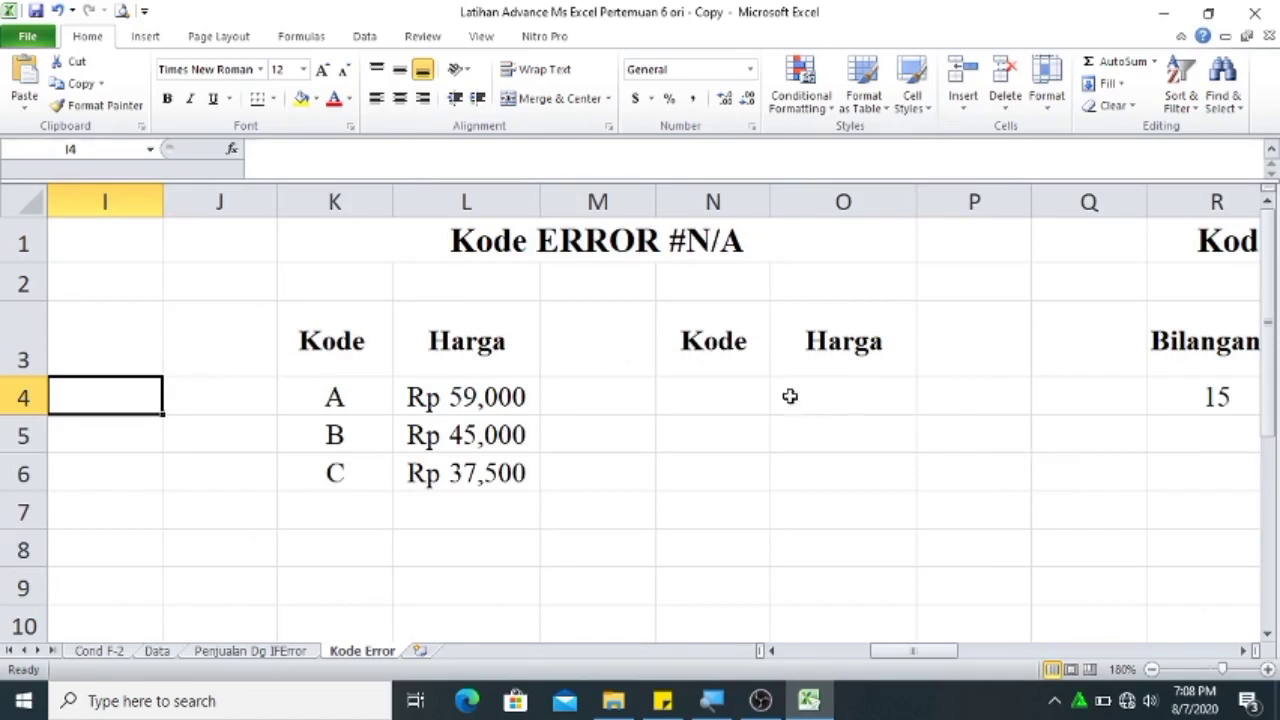
Enter code C in N4 and =VLOOKUP(N4,K4:L6,2,FALSE) in O4.
click(748, 395)
text(C)
click(801, 400)
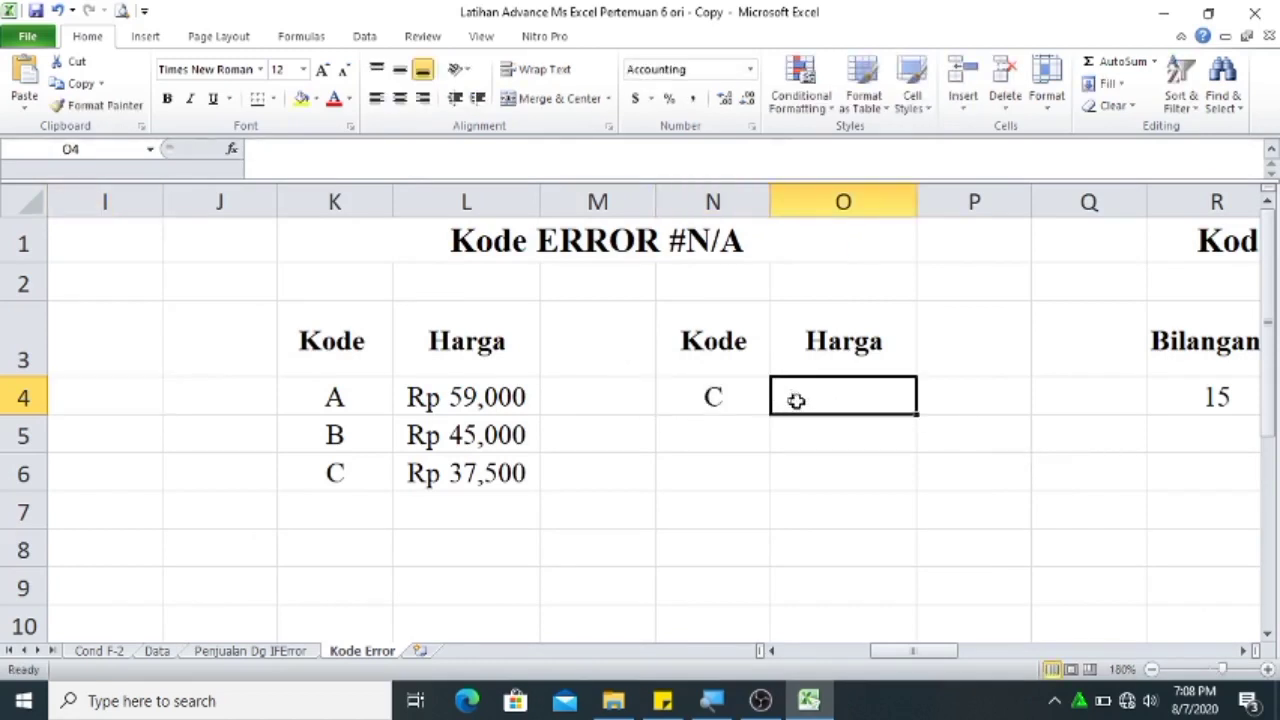
text(=vl)
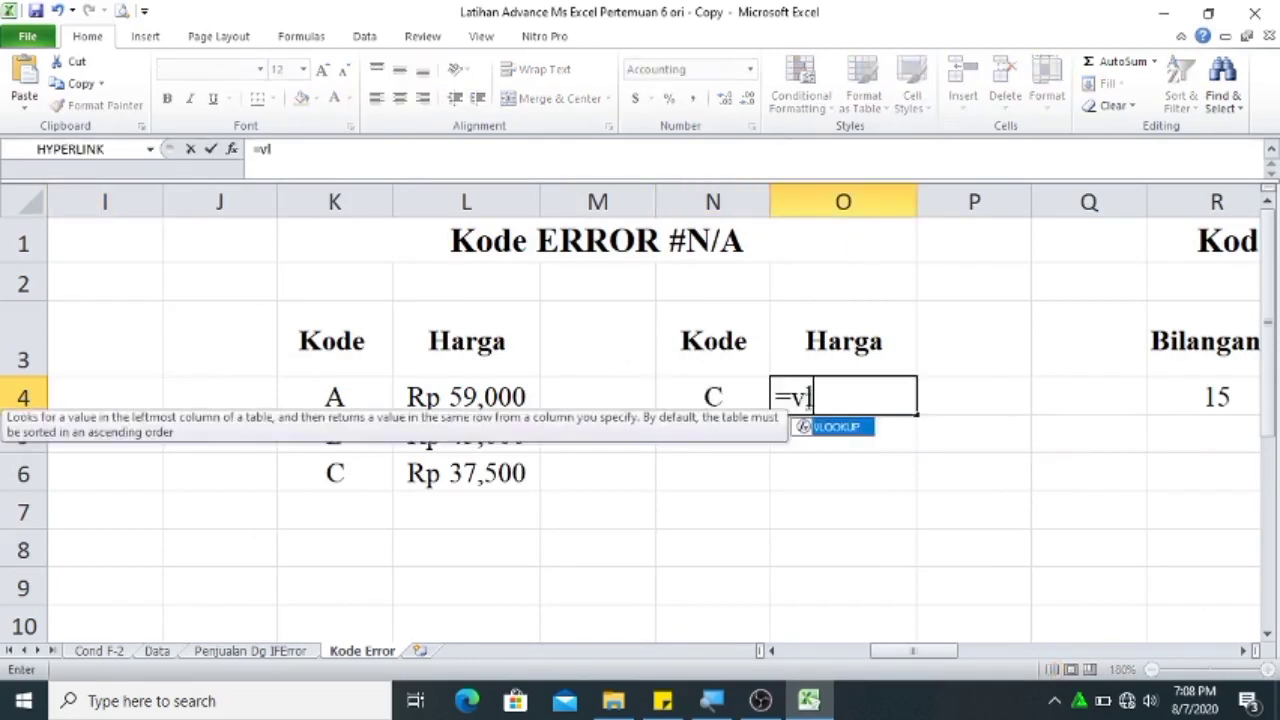
key(Tab)
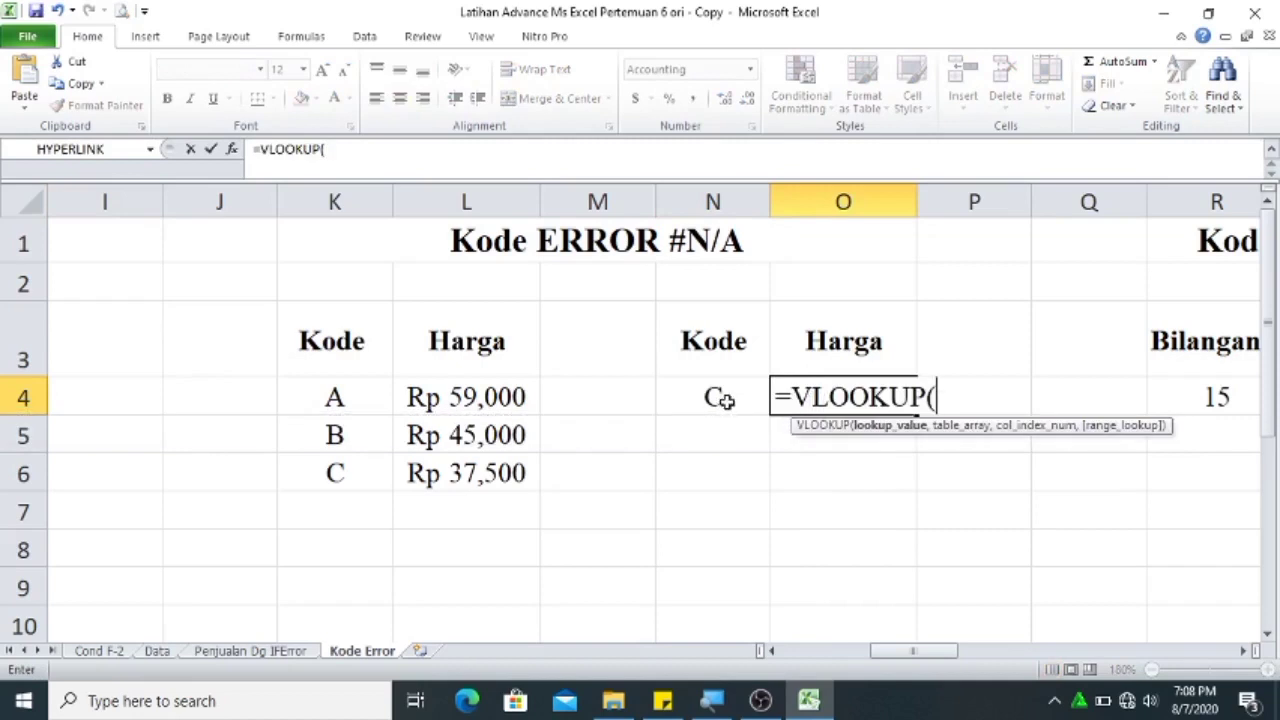
click(726, 400)
text(,)
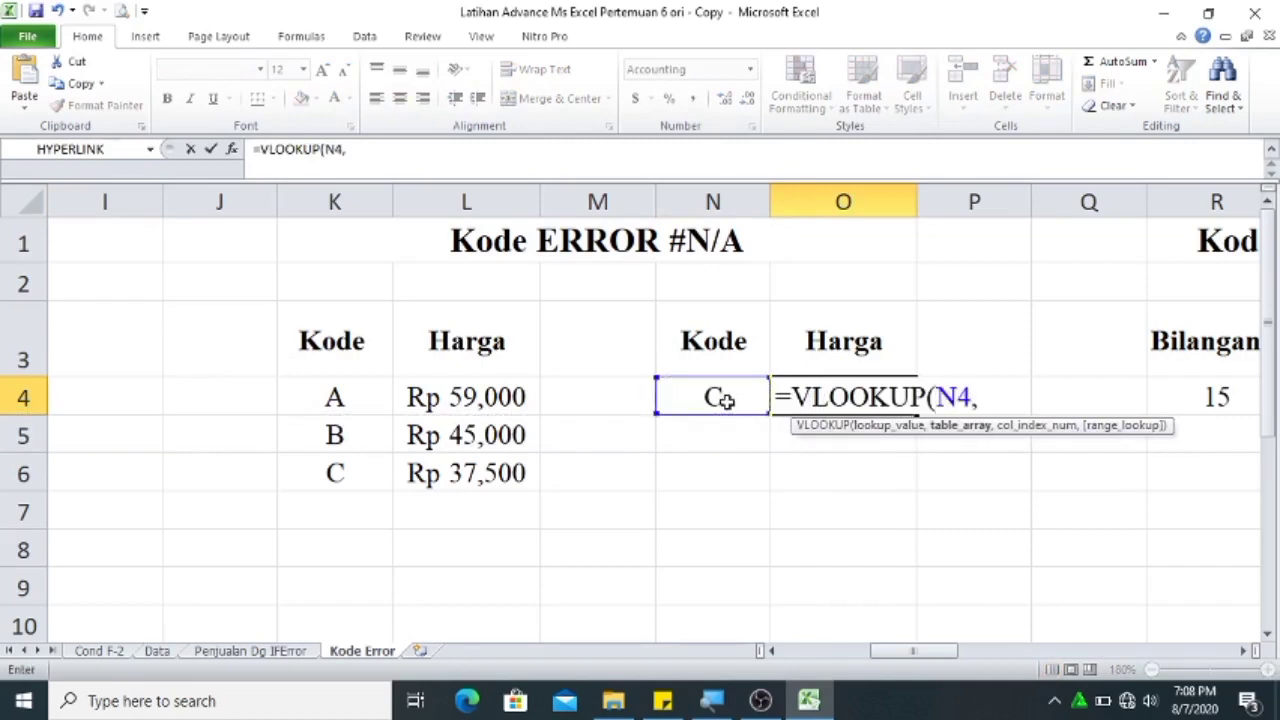
drag(355, 398, 434, 471)
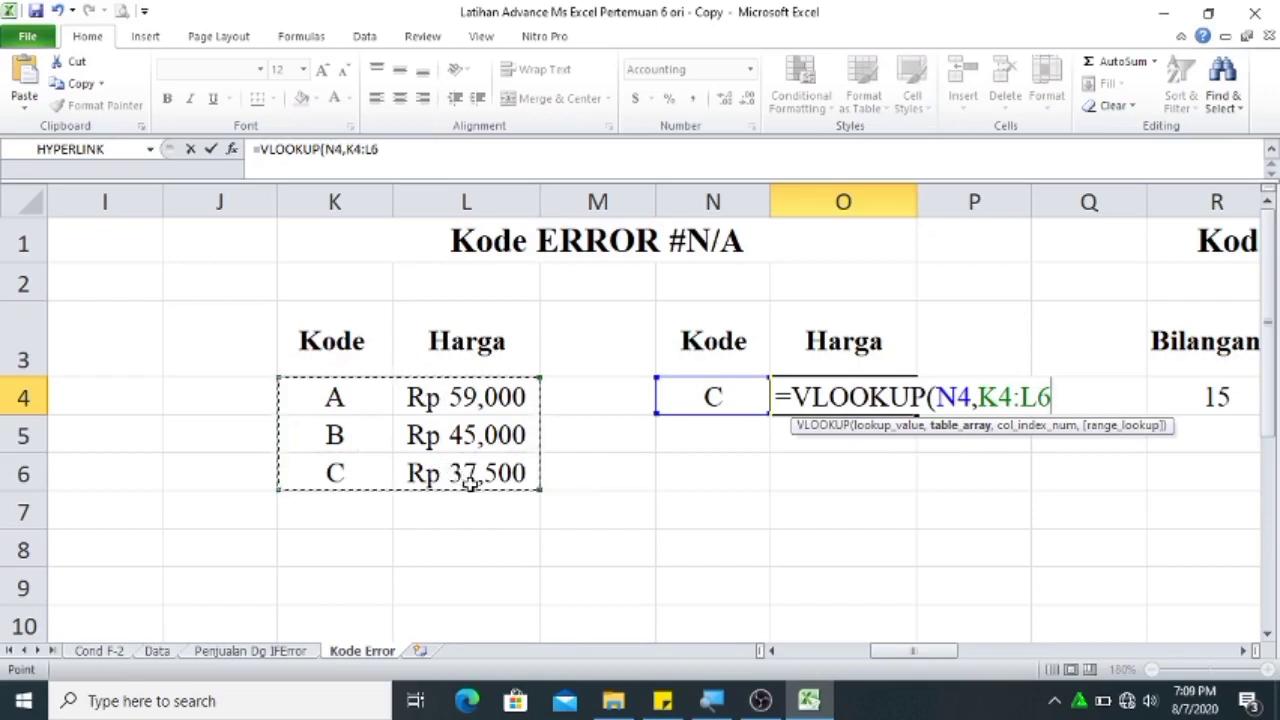
text(,2,)
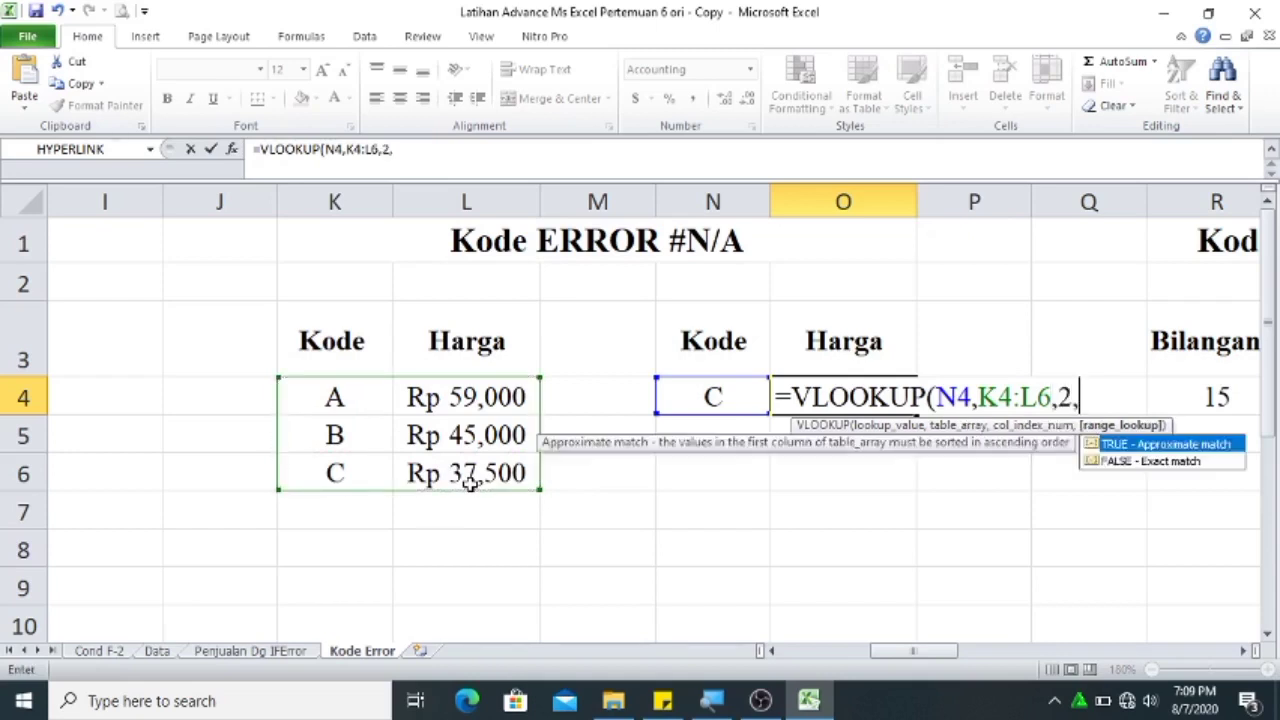
text(FALSE)
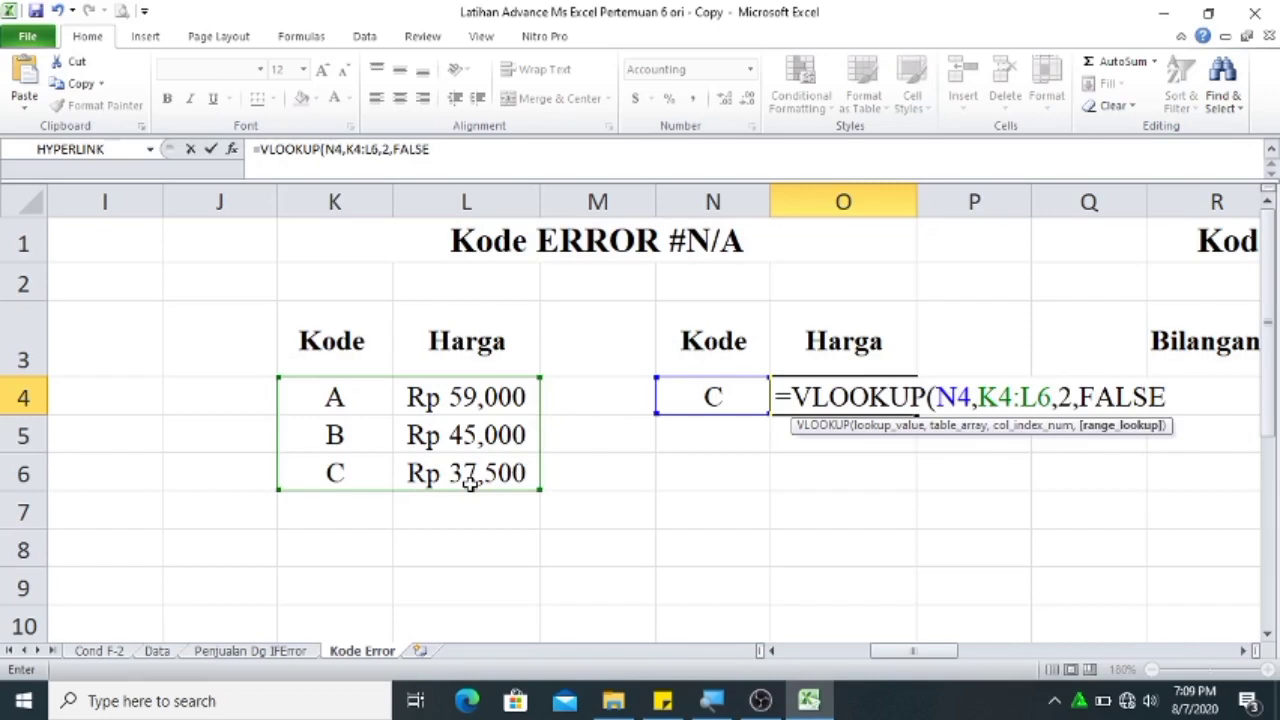
key(Tab)
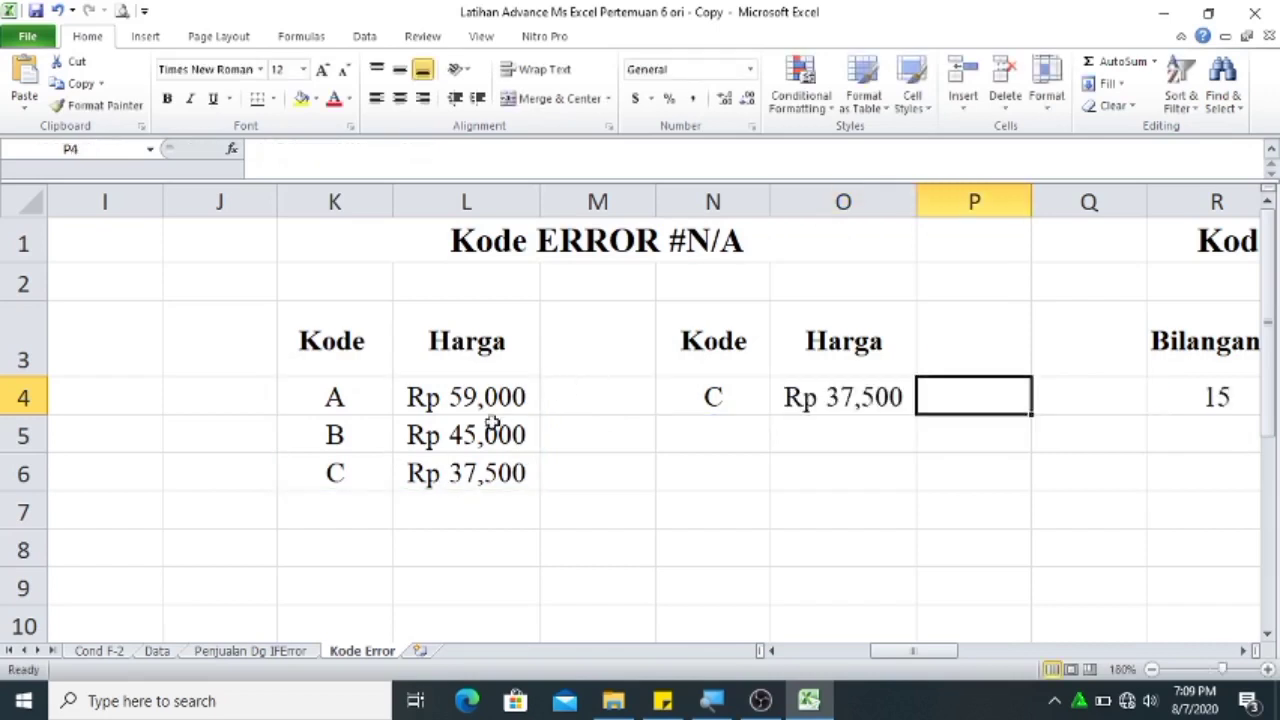
Delete code C from K6 so O4 returns #N/A, then scroll right to the next example.
click(354, 479)
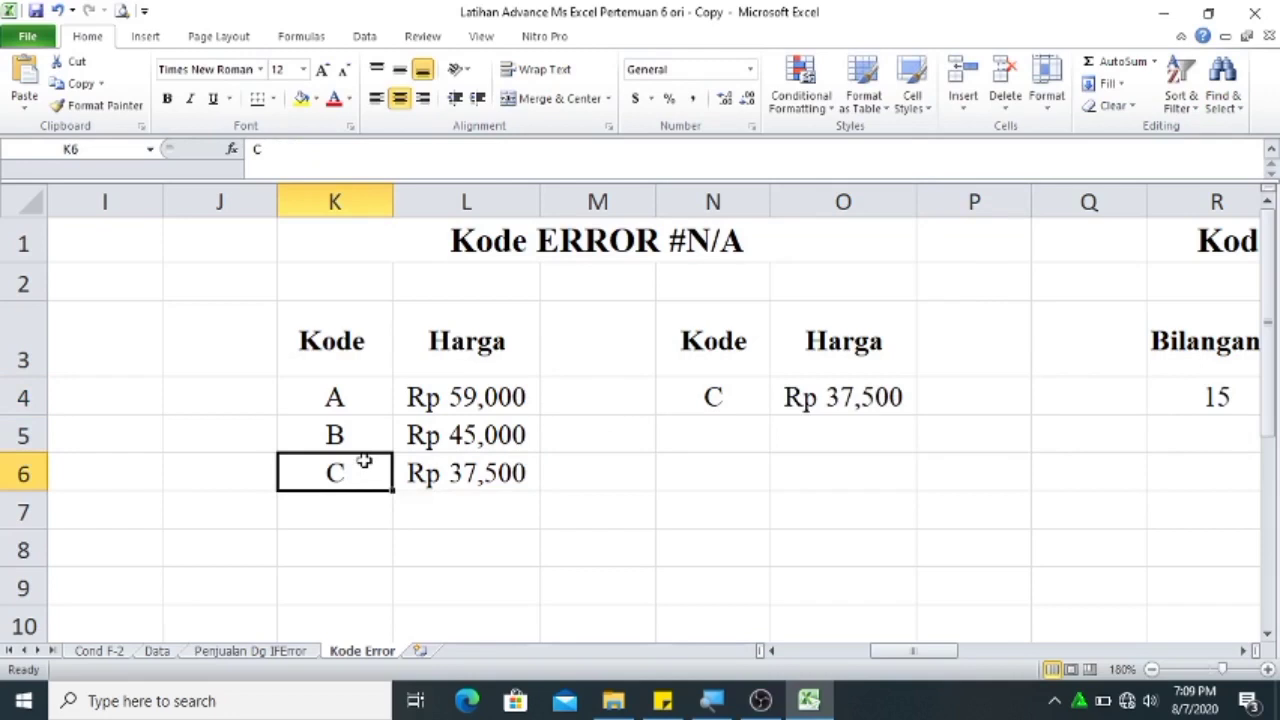
key(Delete)
click(400, 465)
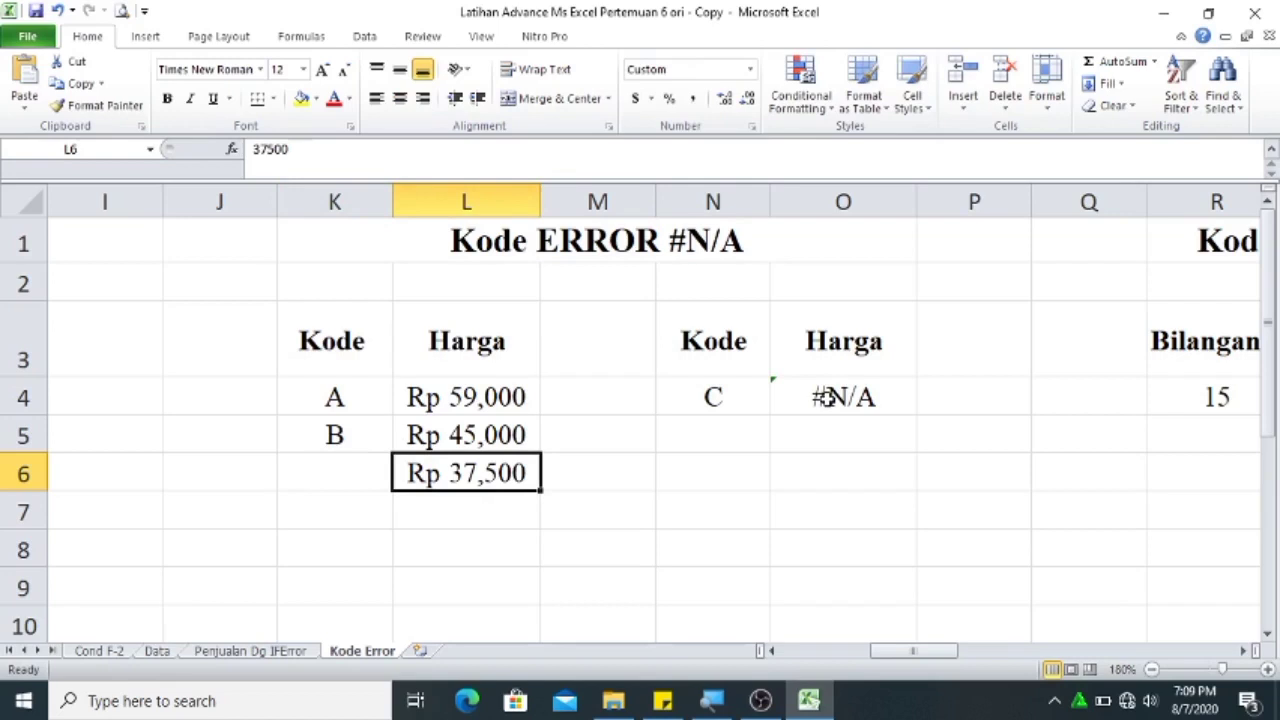
click(1247, 652)
click(1247, 652)
click(1247, 652)
click(1247, 652)
click(1247, 652)
click(1247, 652)
click(1247, 652)
click(1247, 652)
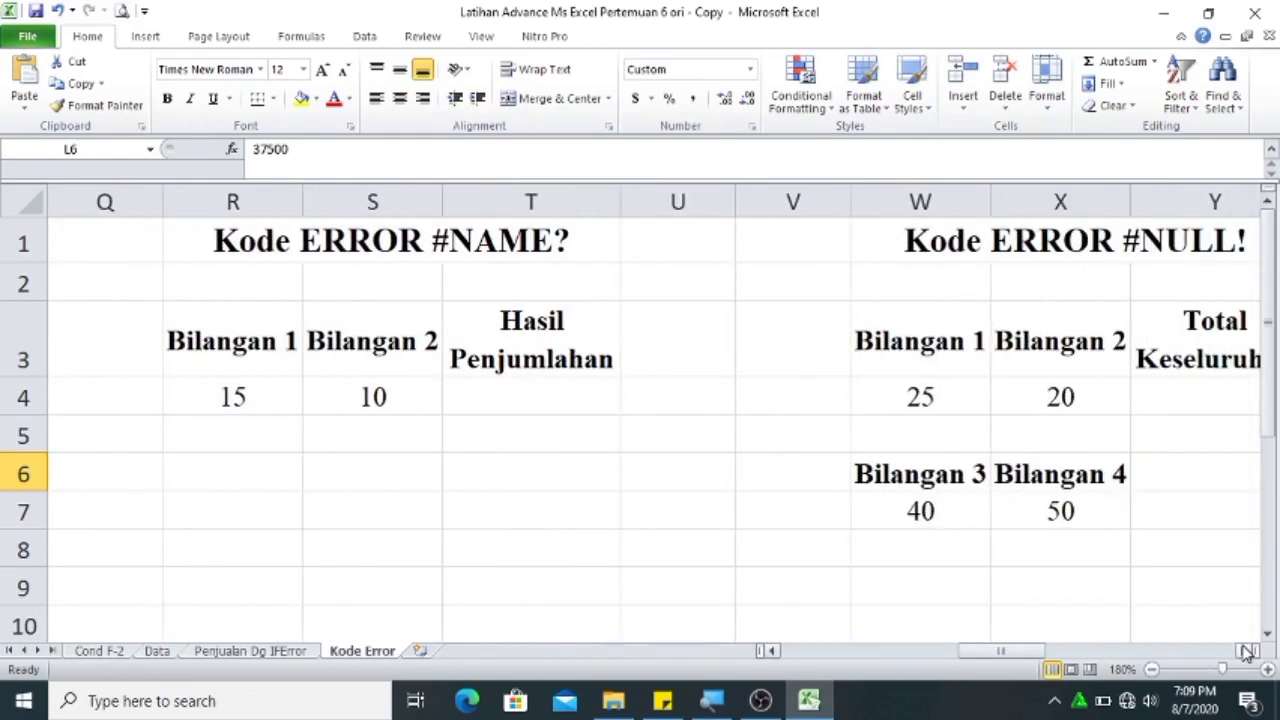
click(1247, 652)
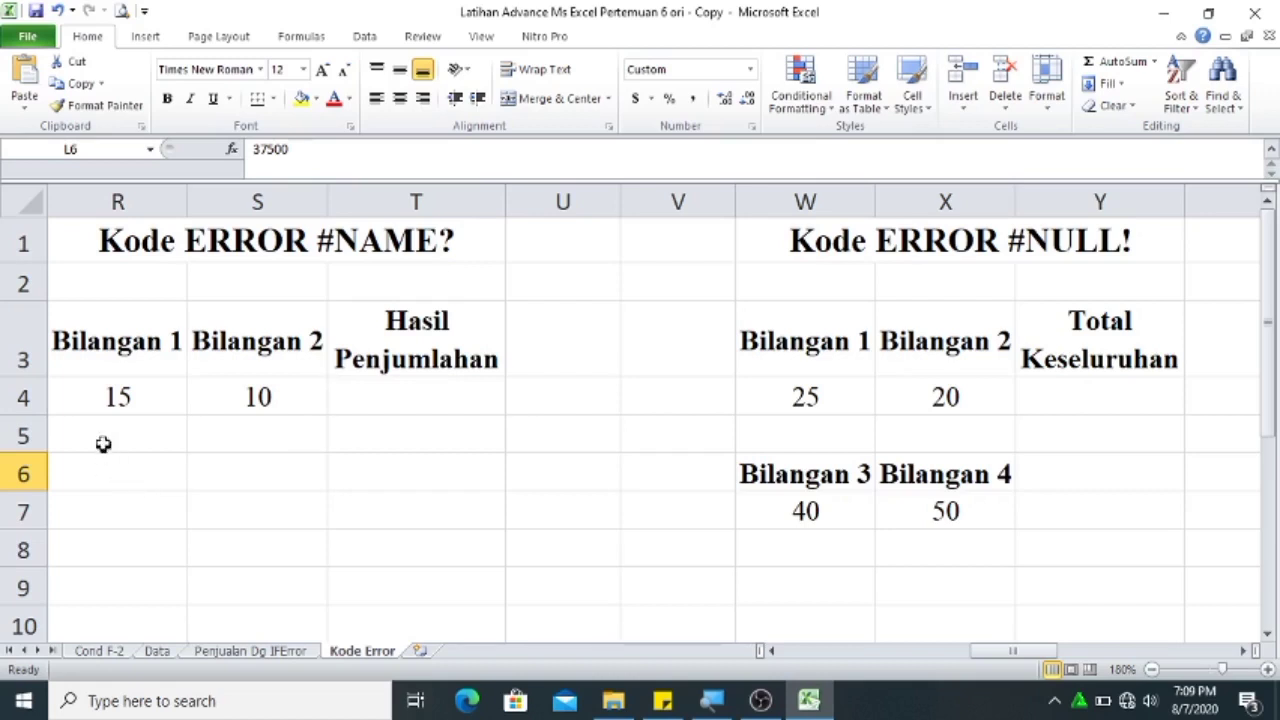
Define the name bil for R4:S4 with the comment 'Data bilangan' in Name Manager.
drag(114, 397, 203, 390)
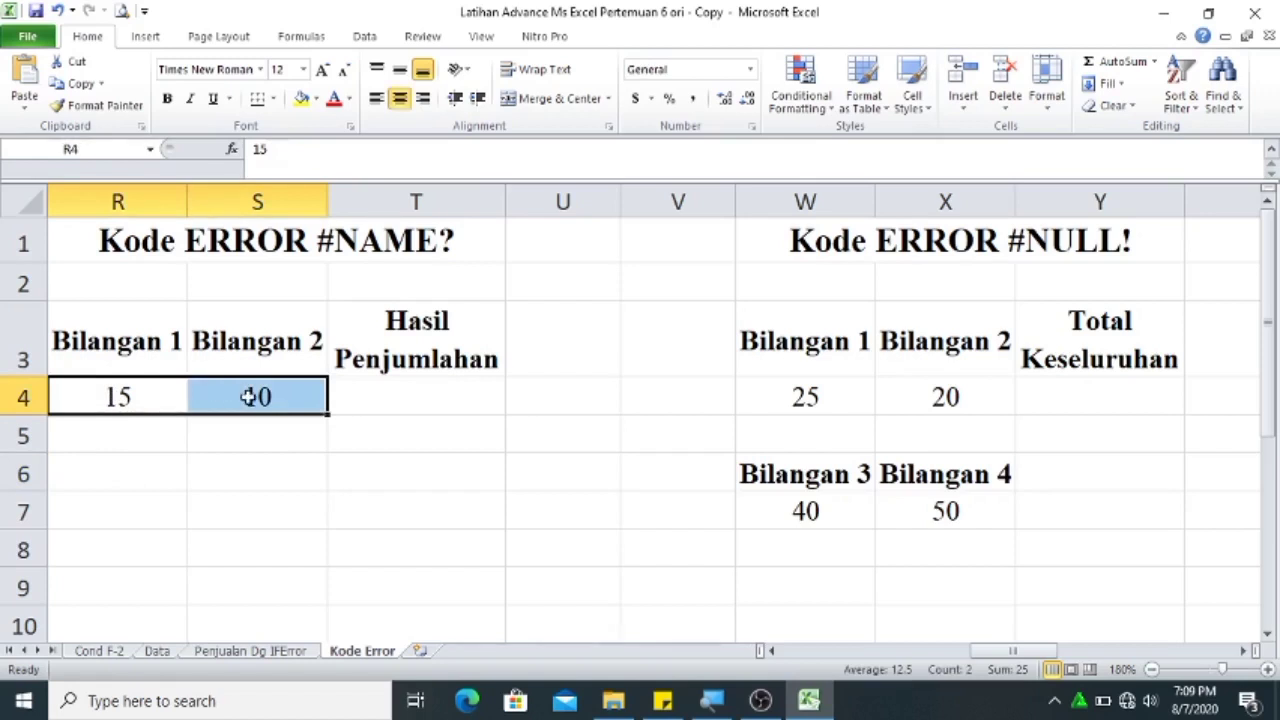
click(326, 38)
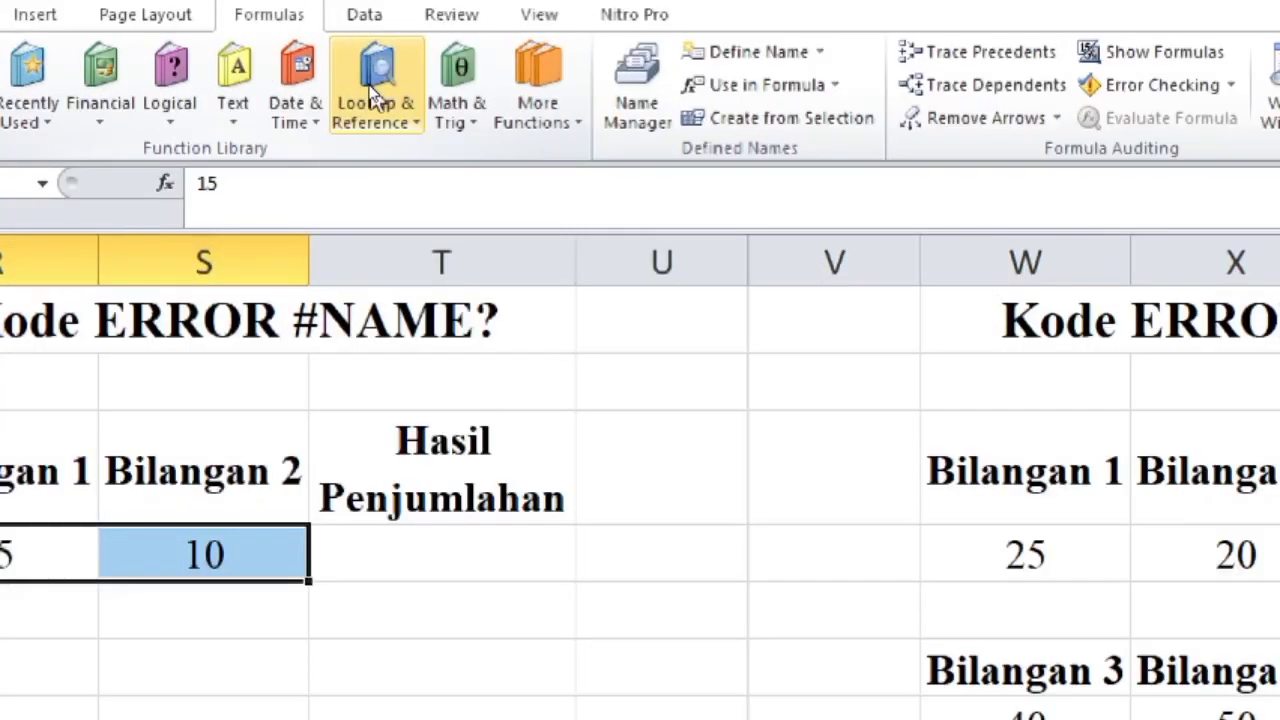
click(636, 95)
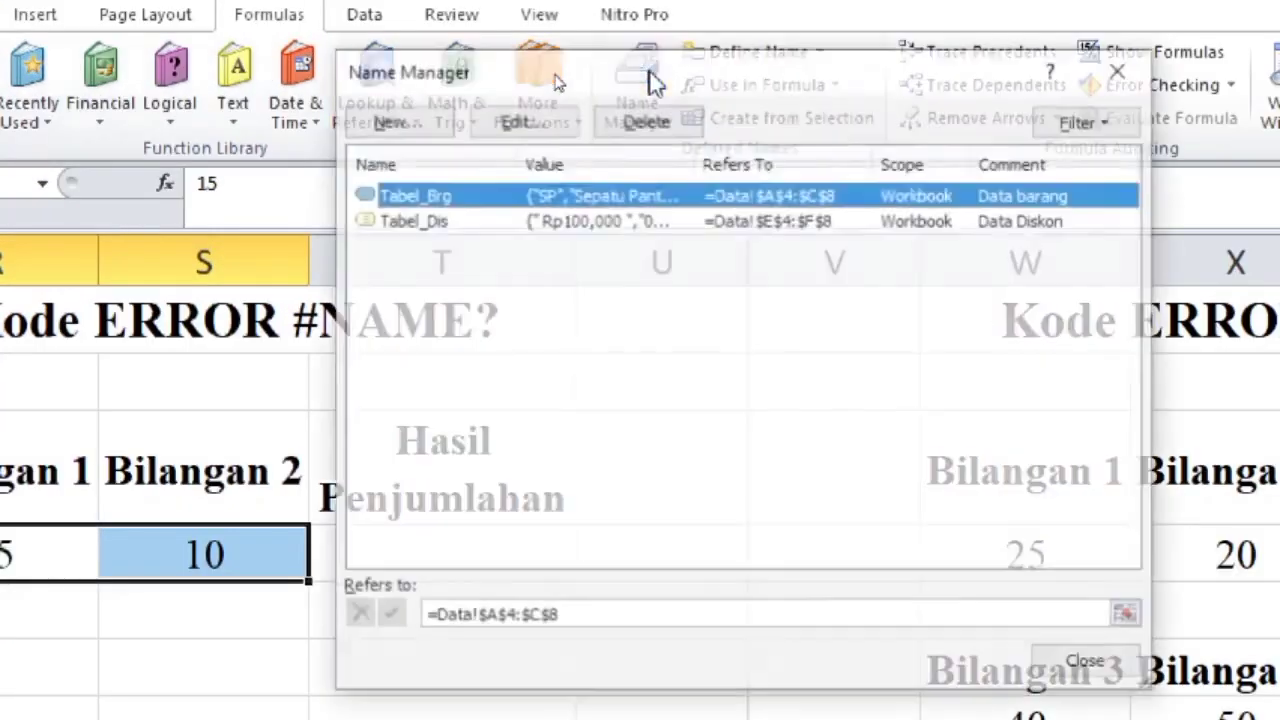
click(408, 118)
text(bil)
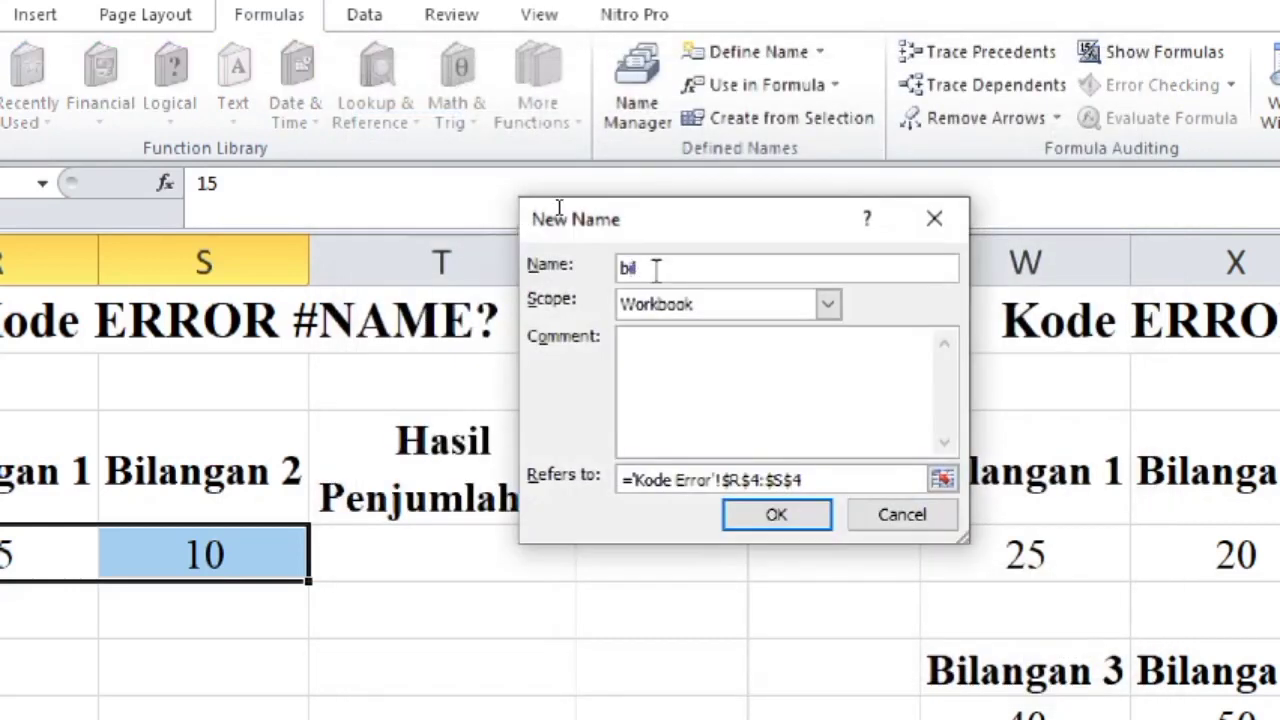
click(702, 380)
text(Data bilangan)
key(Return)
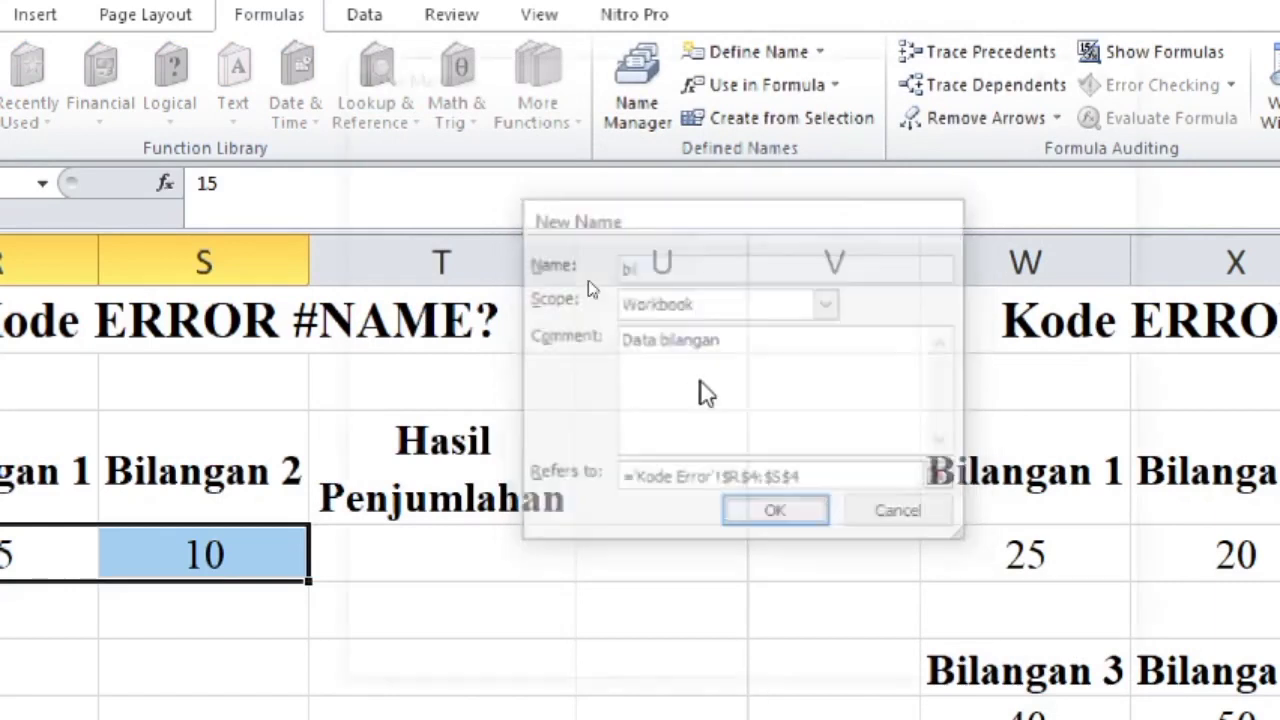
click(1087, 665)
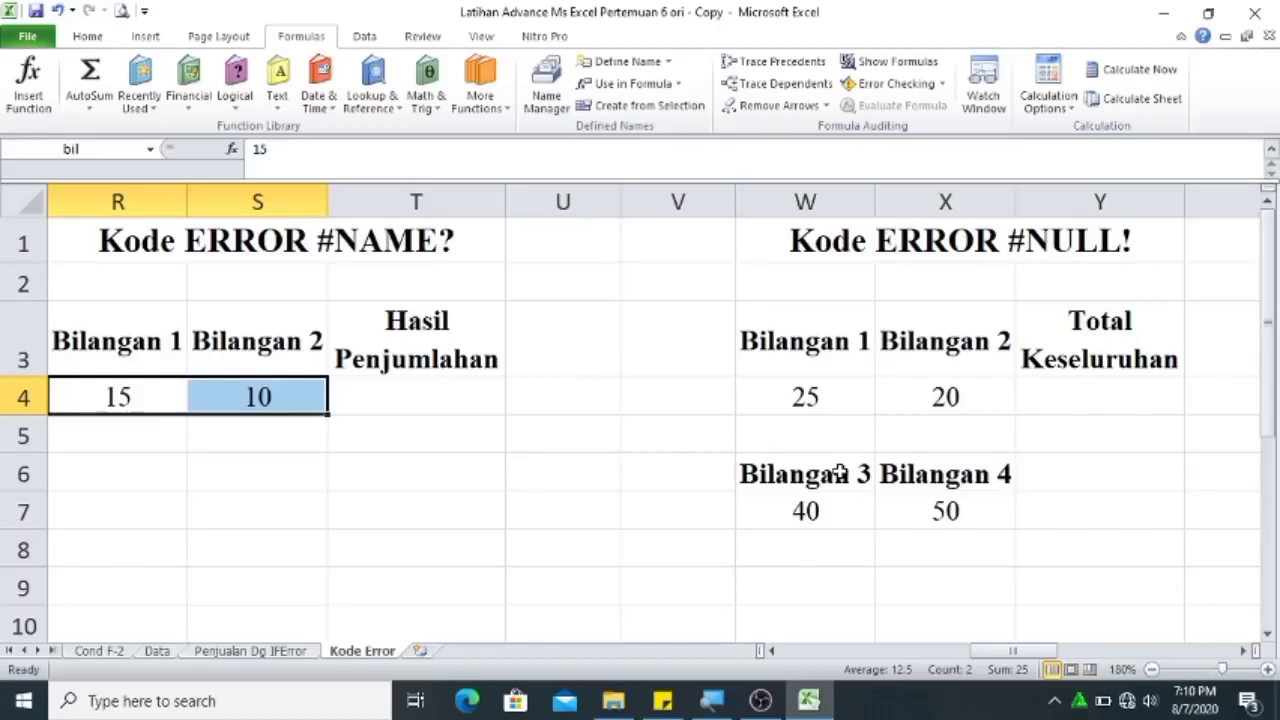
click(415, 387)
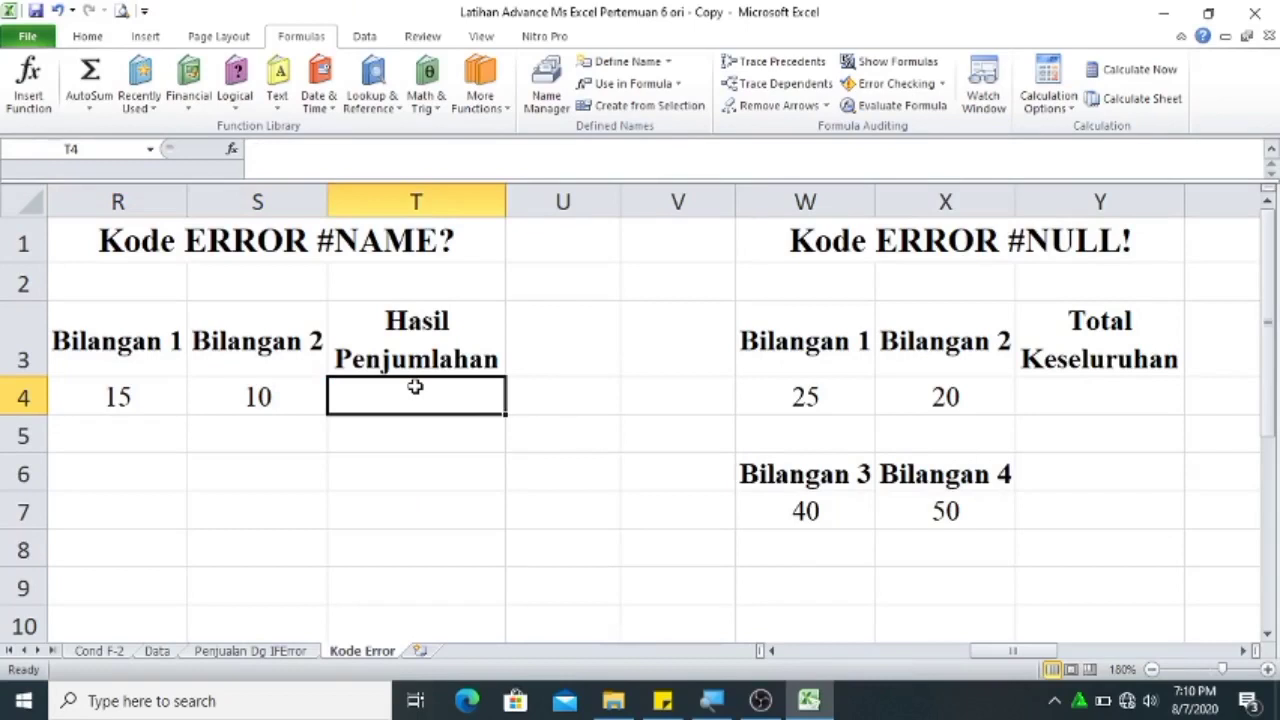
Enter =SUM(bil) in T4, giving 25.
text(=)
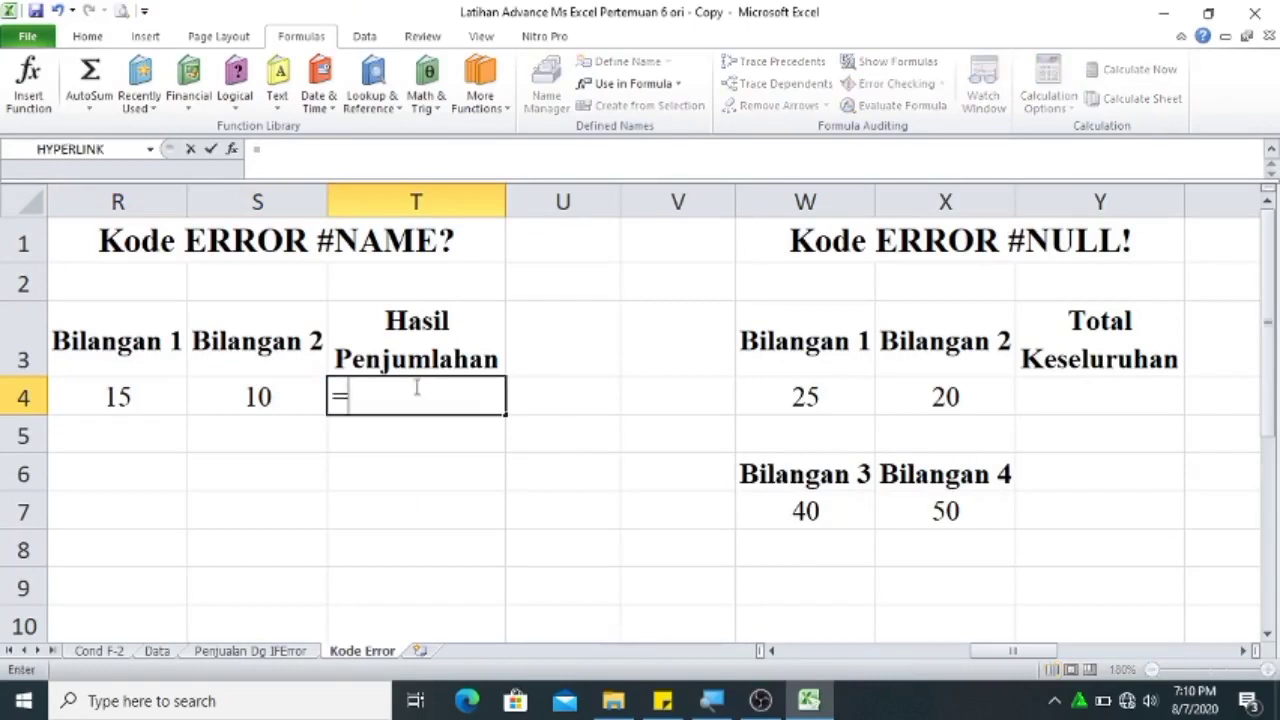
text(sum)
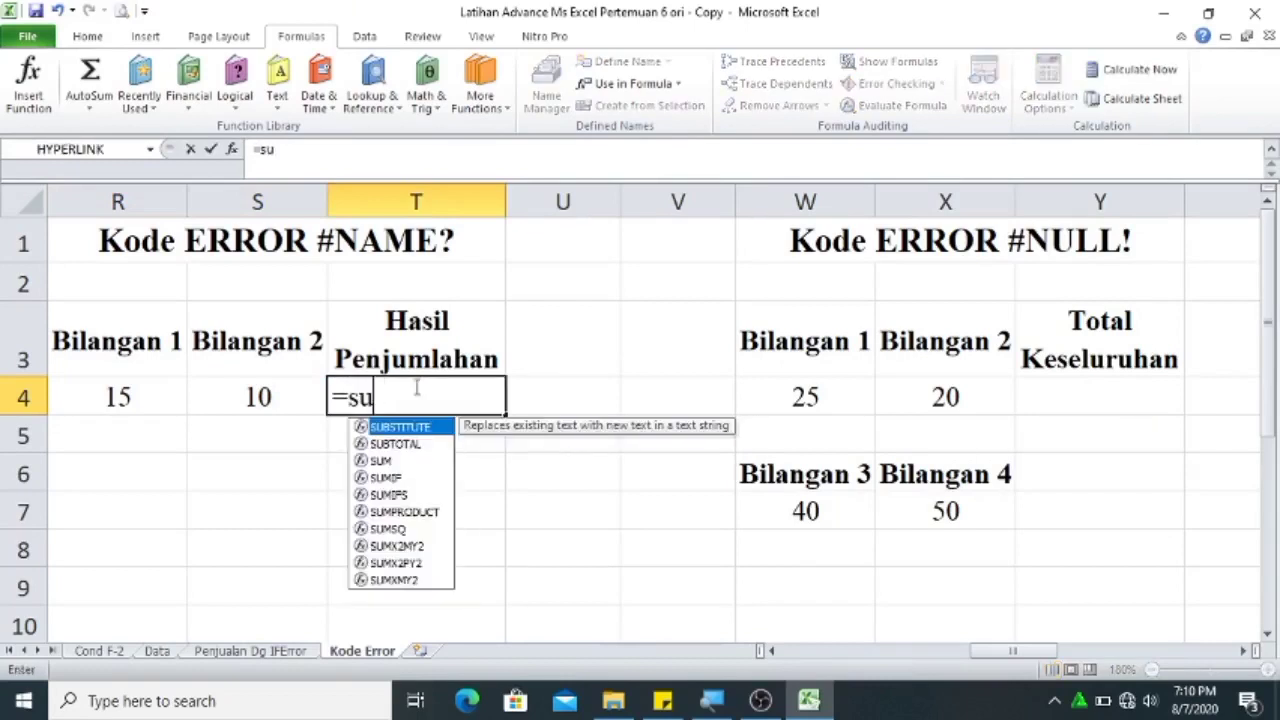
key(Tab)
text(bil)
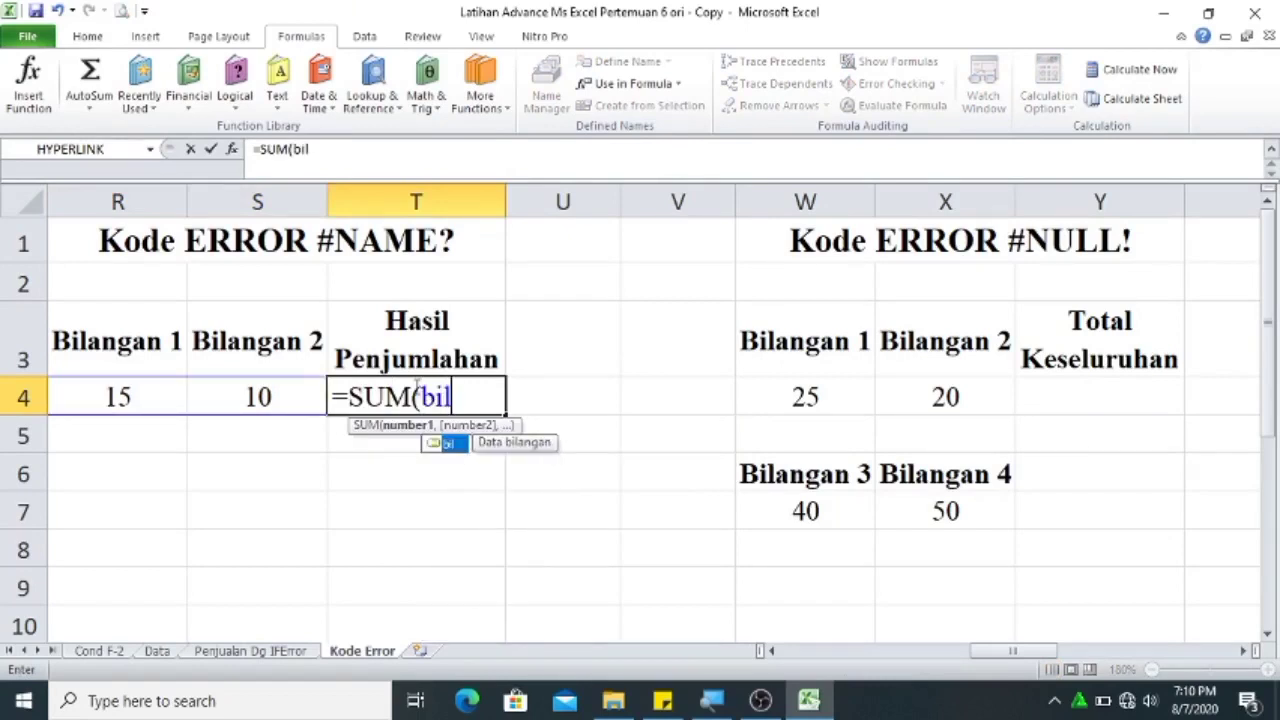
key(Escape)
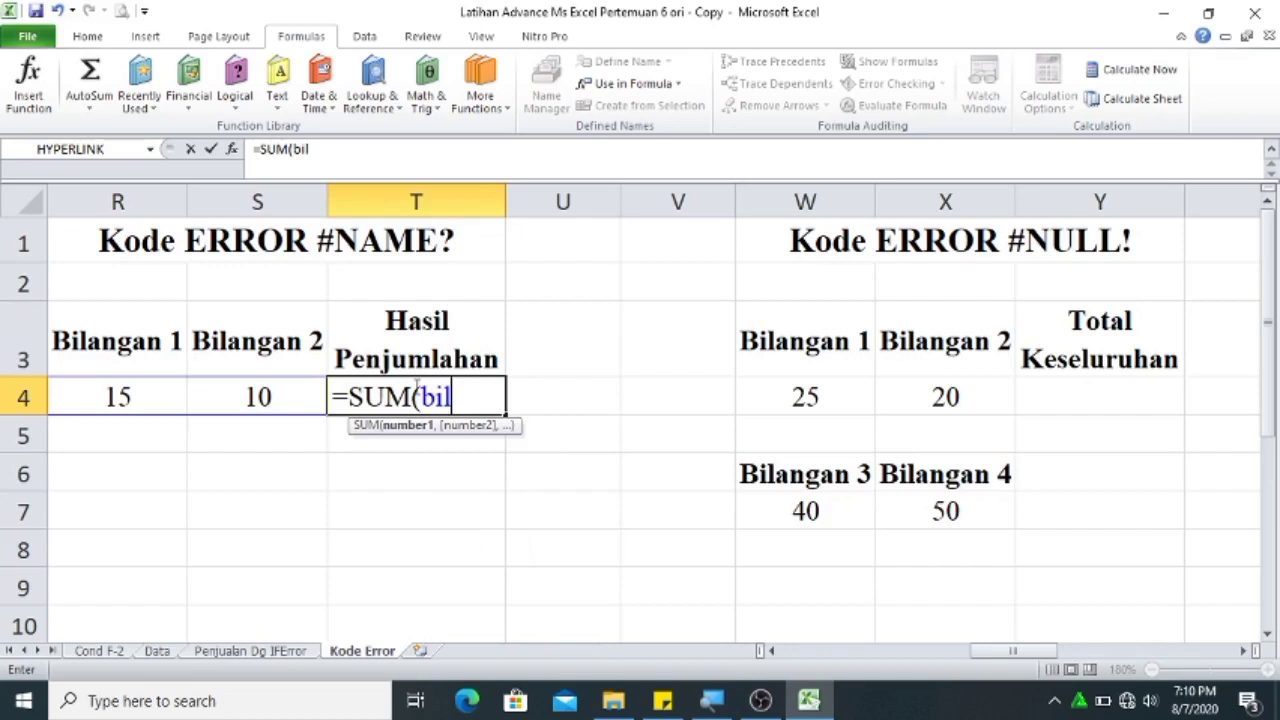
key(Tab)
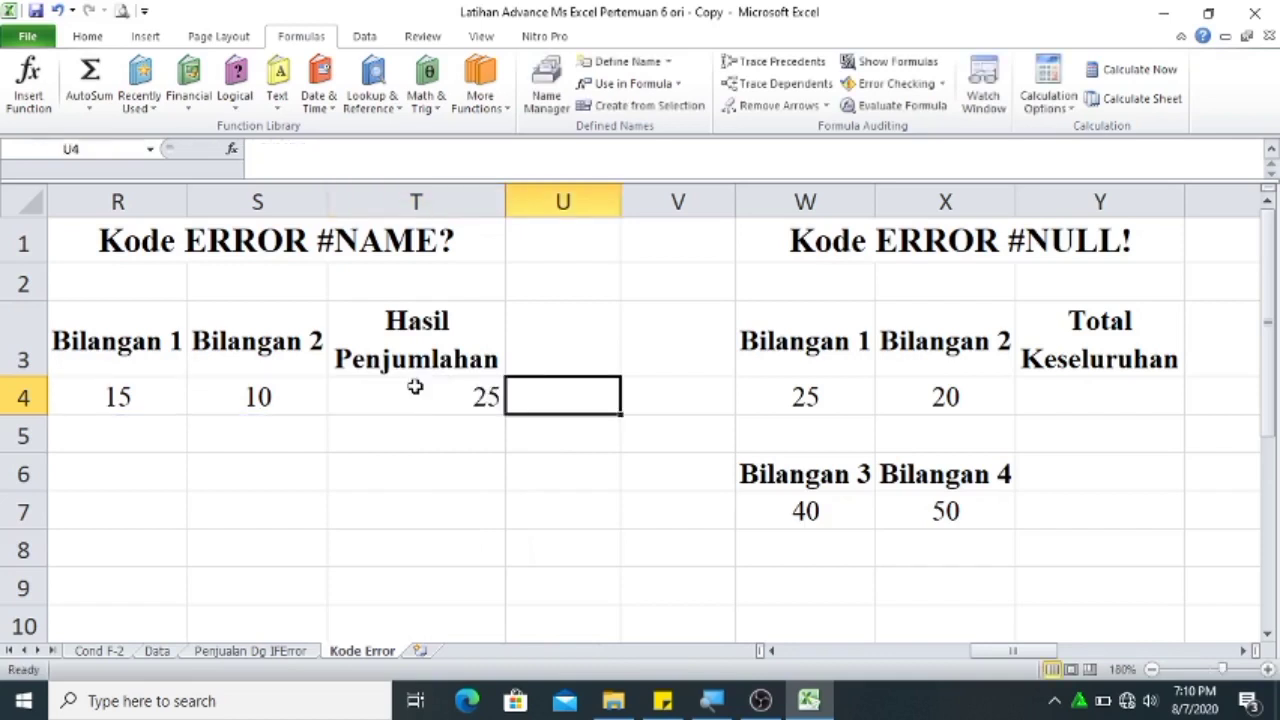
click(415, 387)
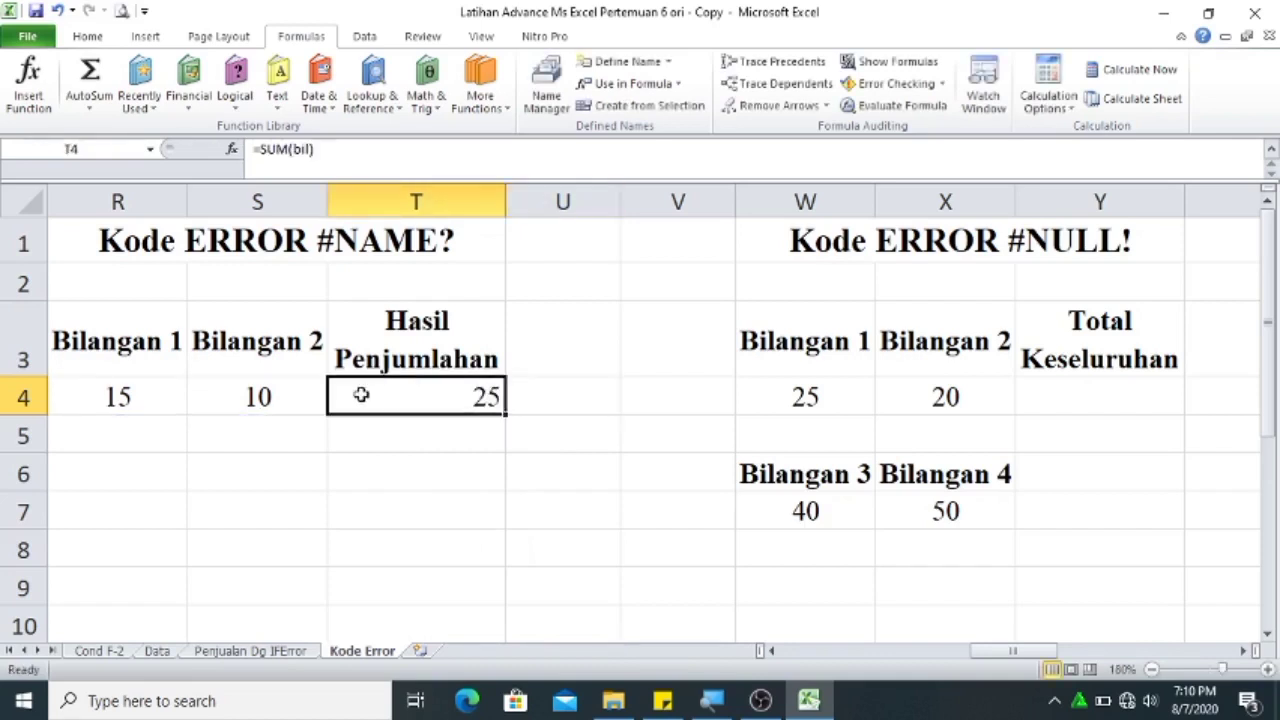
Delete the bil name in Name Manager so T4 shows #NAME?
click(561, 103)
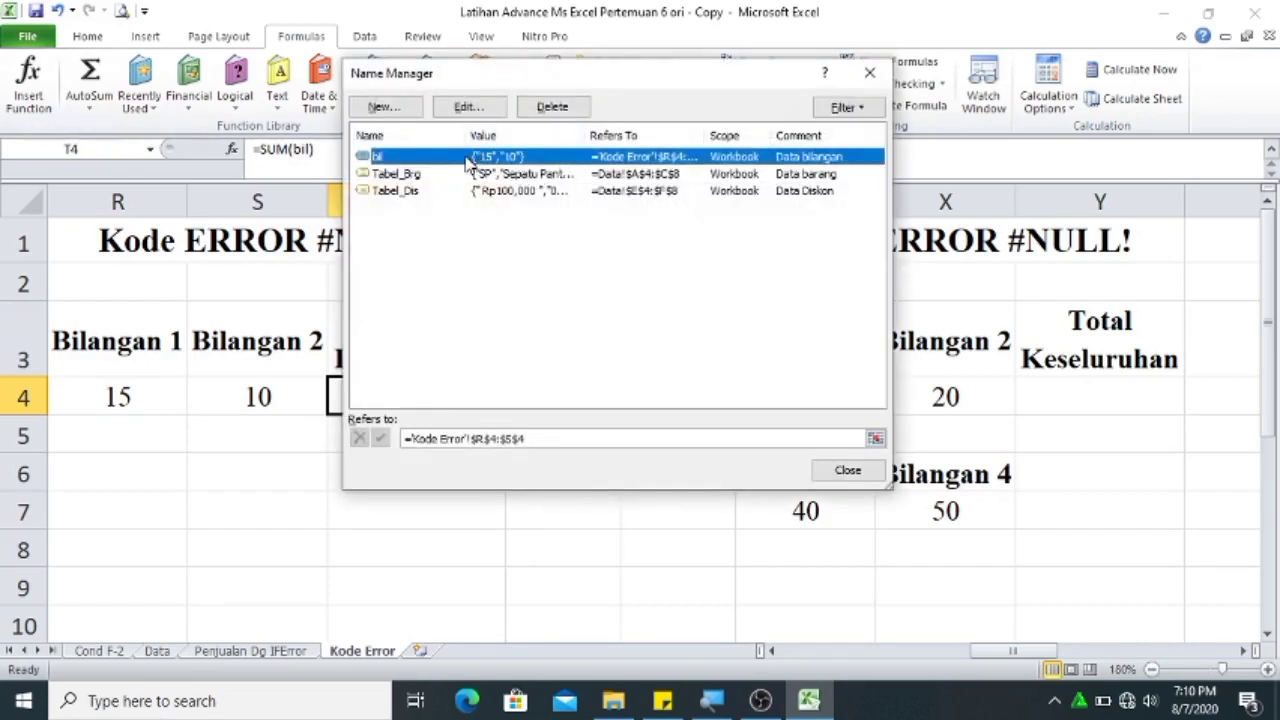
click(552, 107)
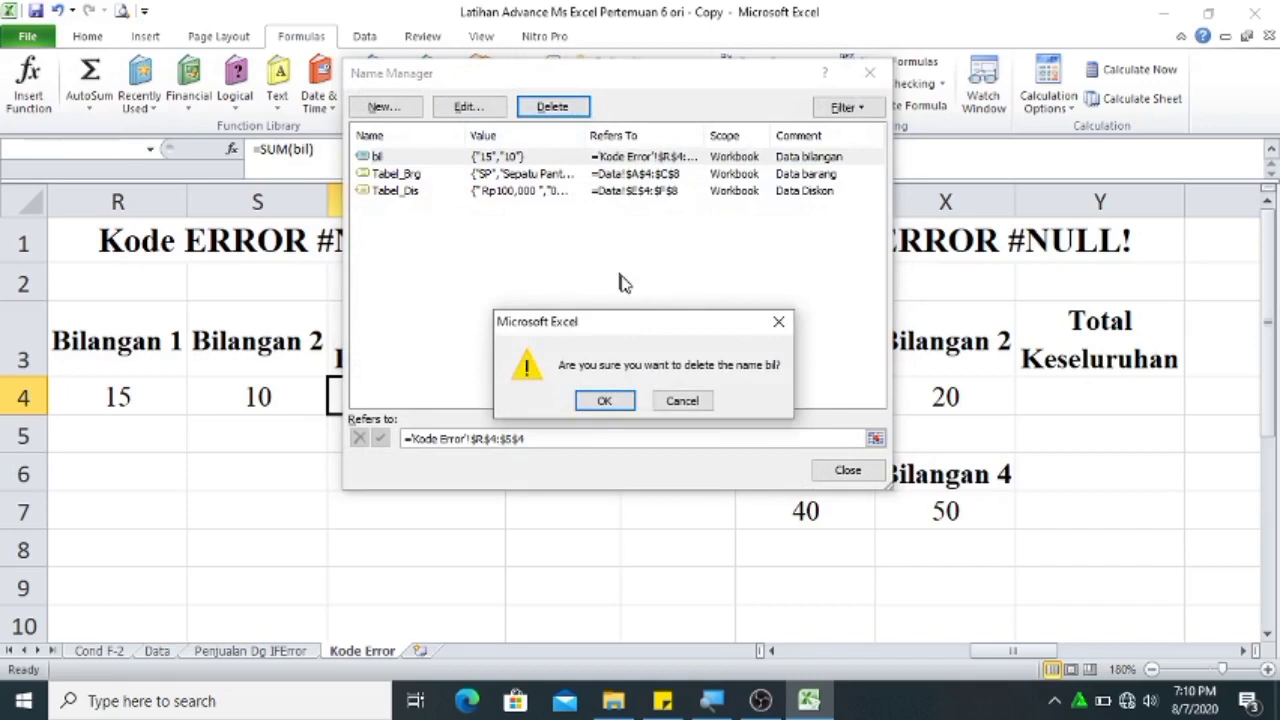
click(615, 400)
click(845, 470)
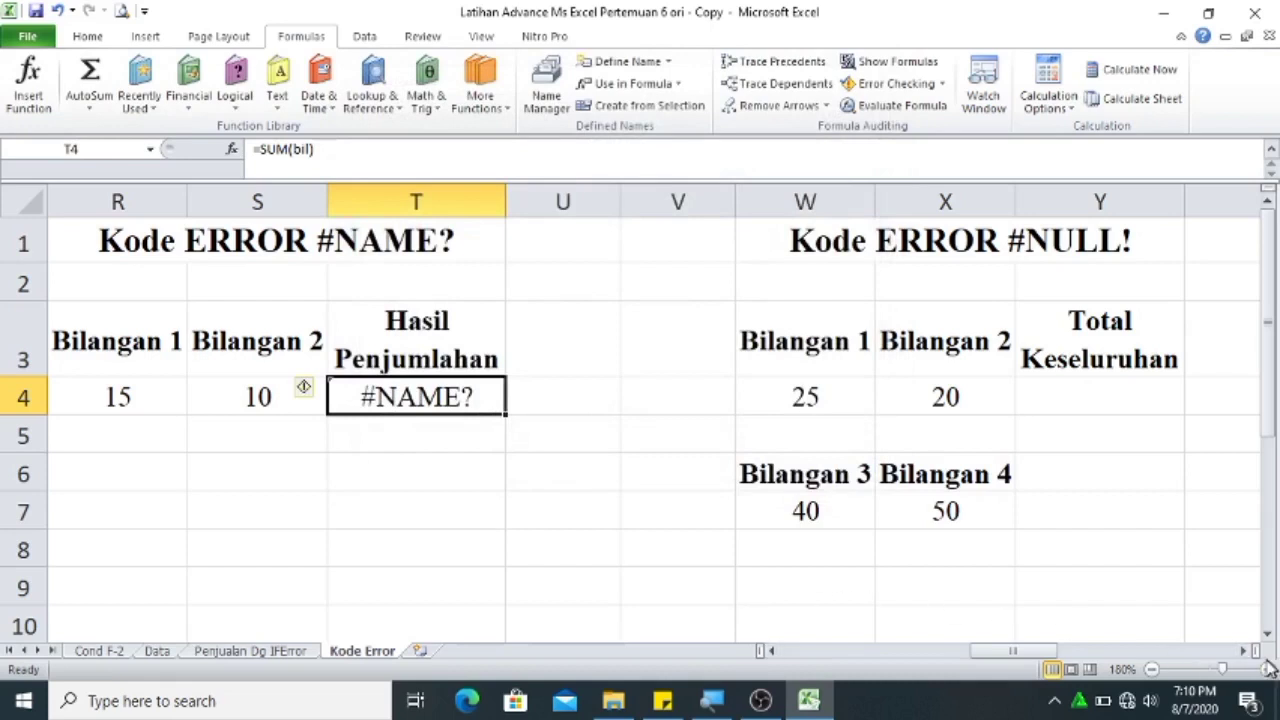
click(1247, 651)
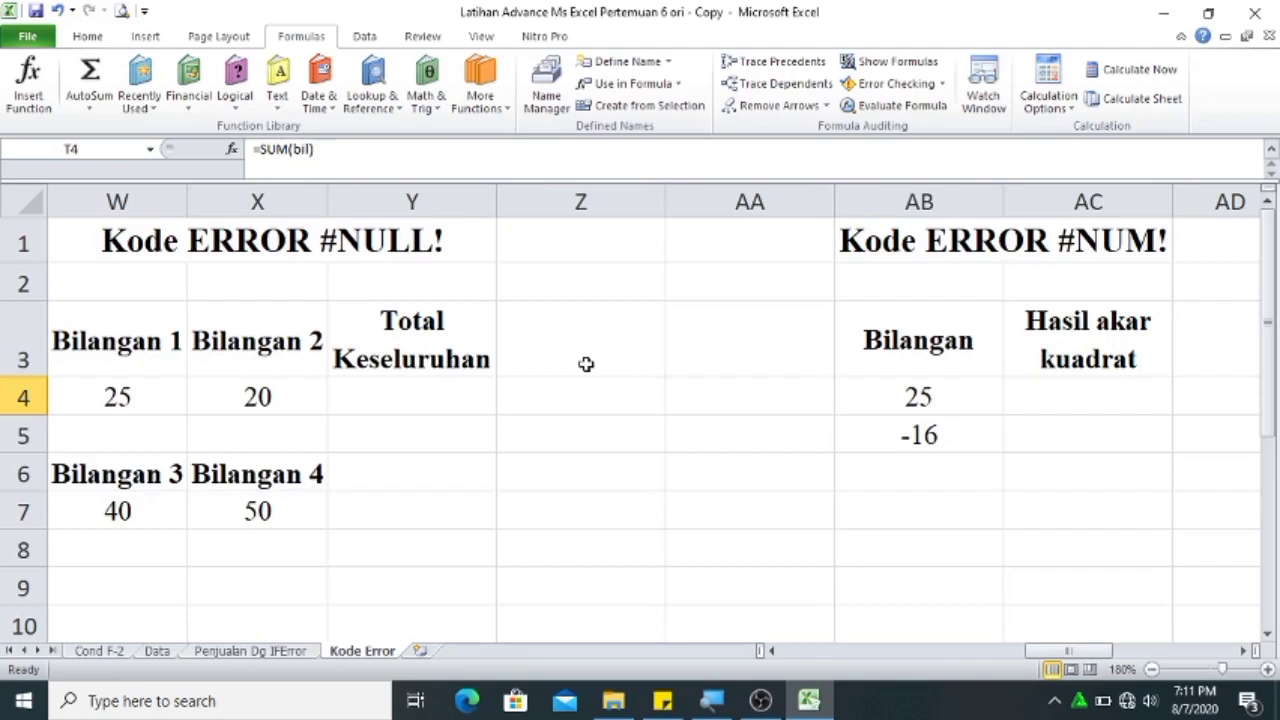
In Y4, start =SUM(W4:X4 and try a semicolon separator, which Excel rejects.
click(465, 396)
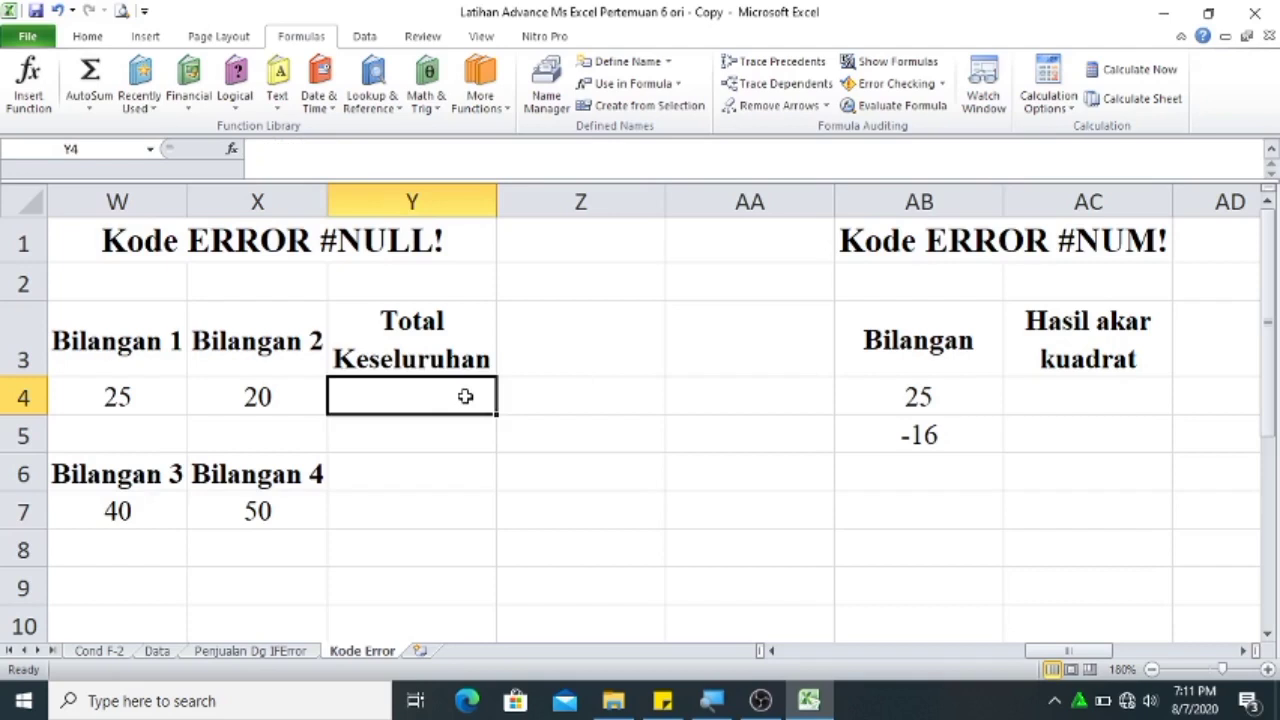
double_click(465, 396)
text(=su)
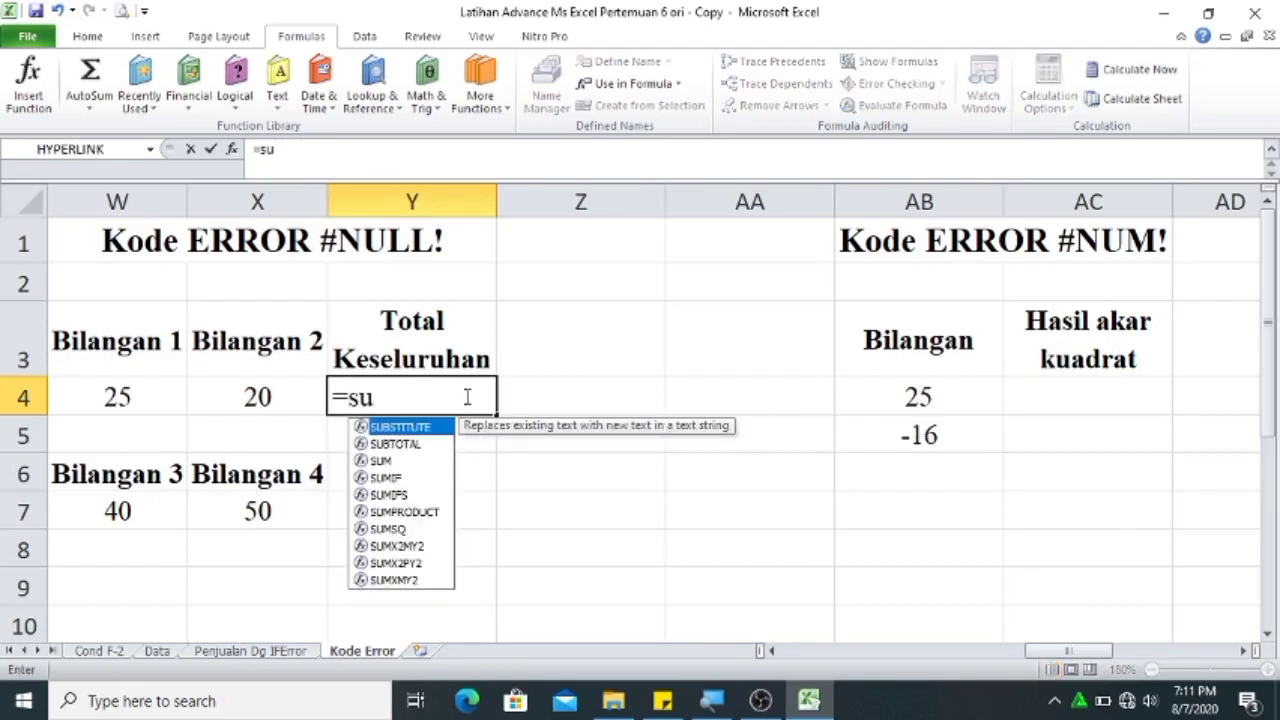
text(m)
key(Tab)
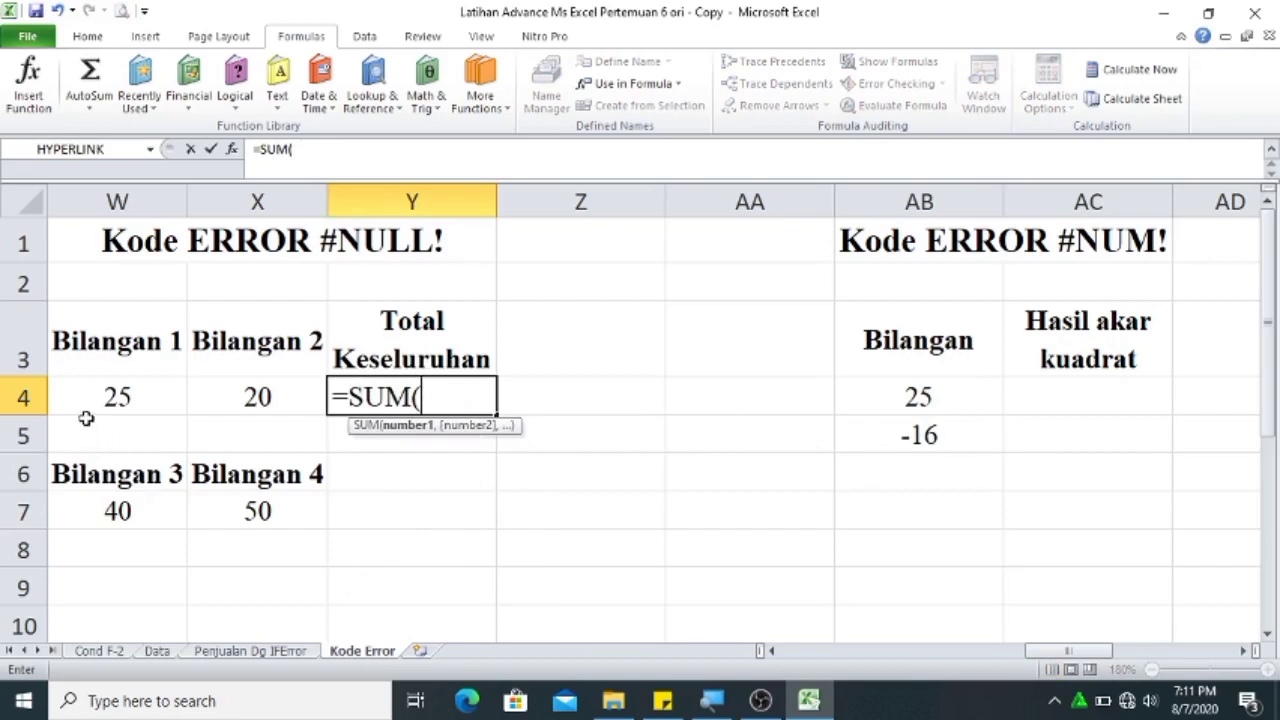
drag(95, 398, 323, 400)
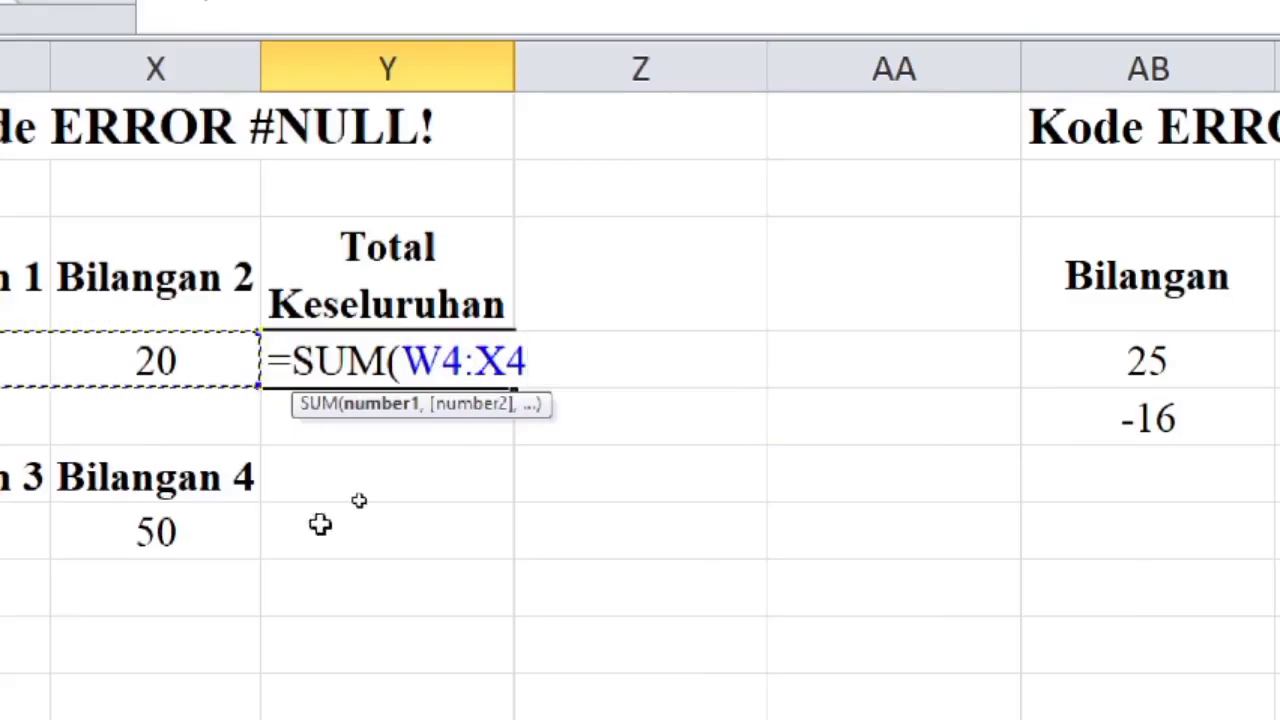
text(;)
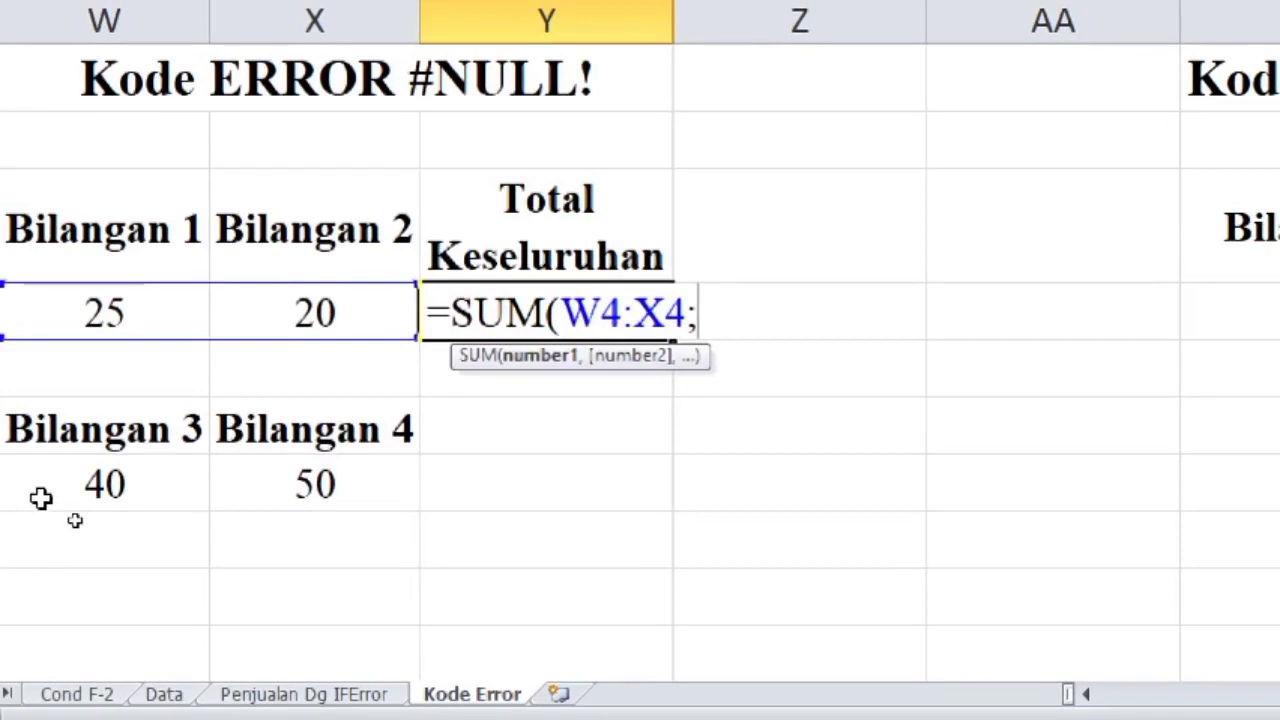
key(Return)
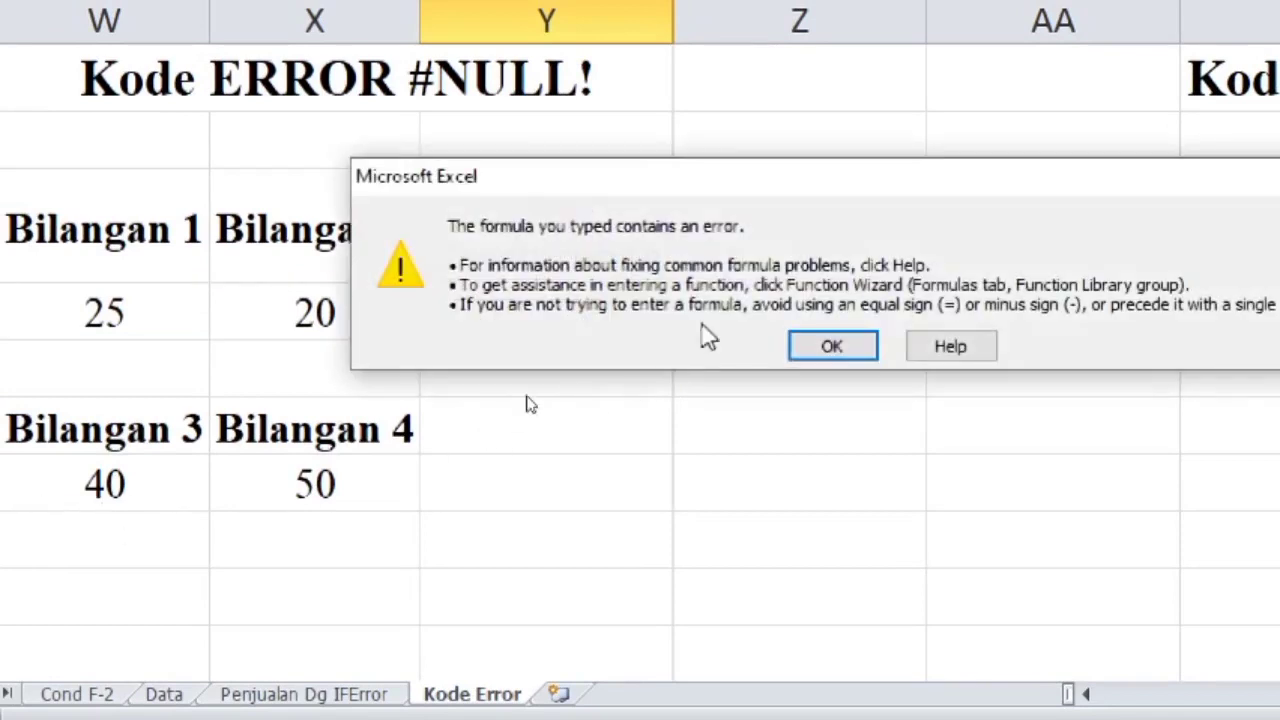
Use a space separator instead, add W7:X7, and commit so Y4 shows #NULL!
click(831, 345)
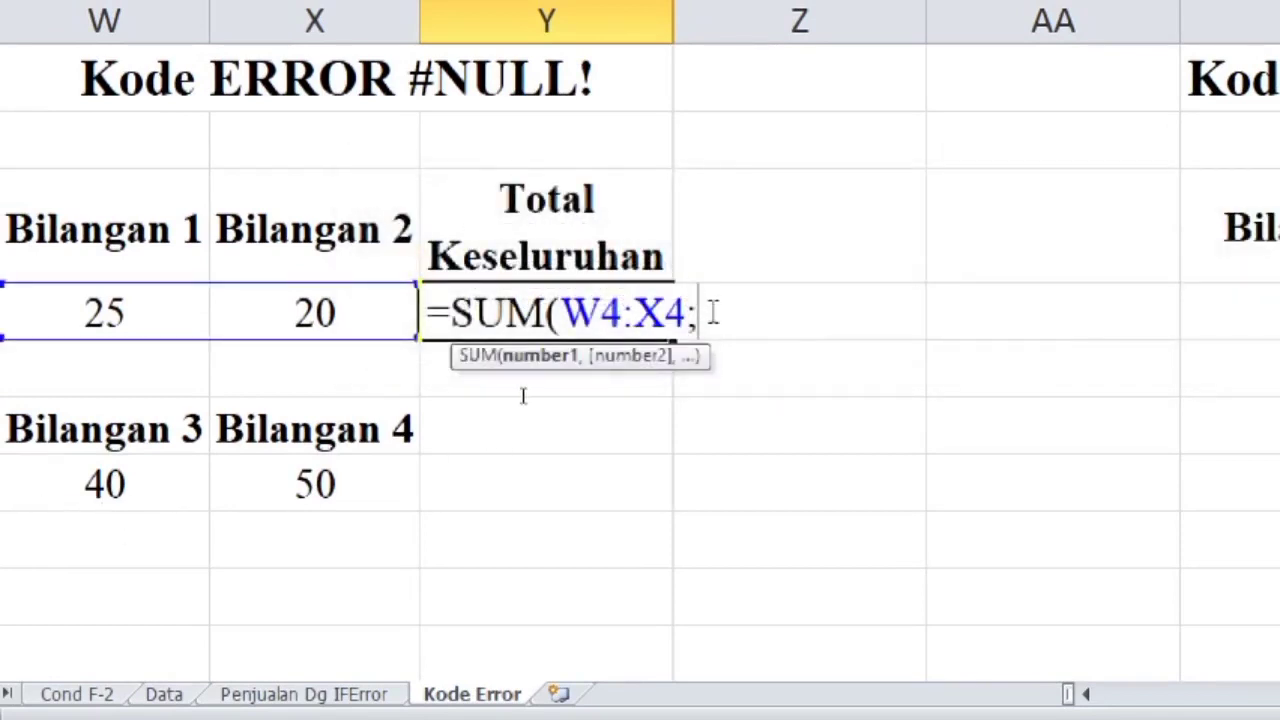
key(BackSpace)
drag(135, 486, 292, 480)
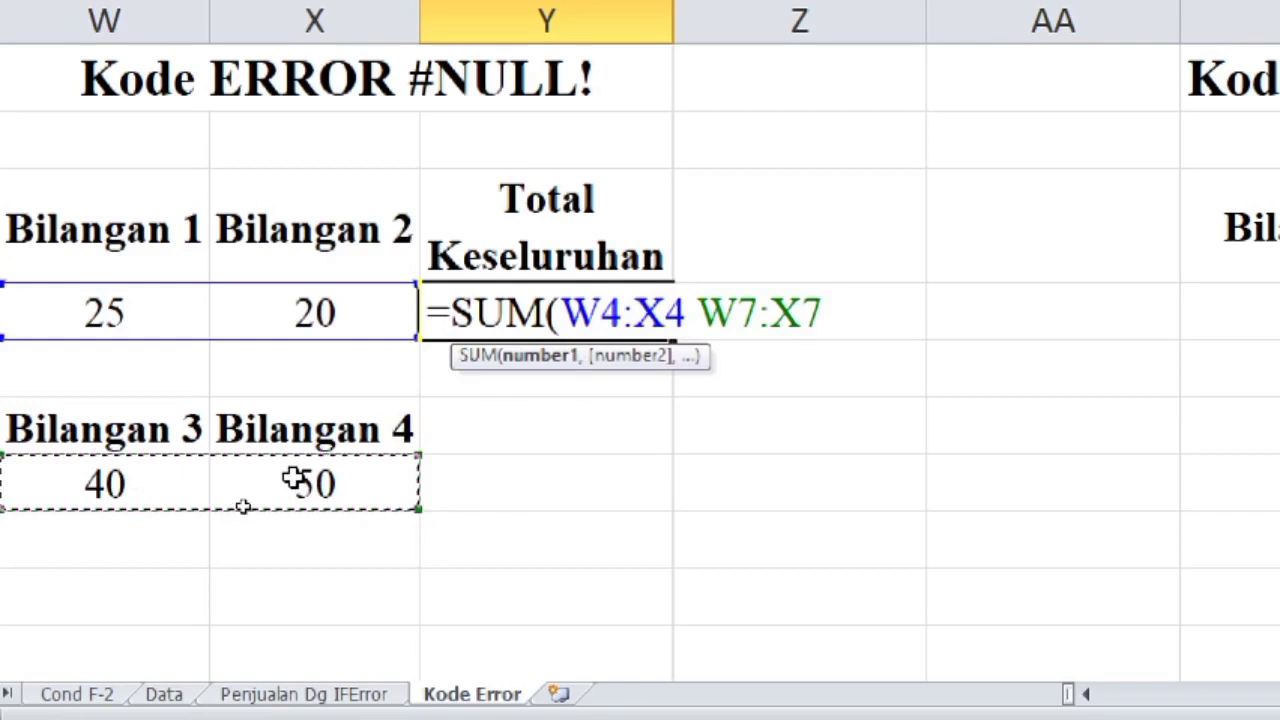
key(Return)
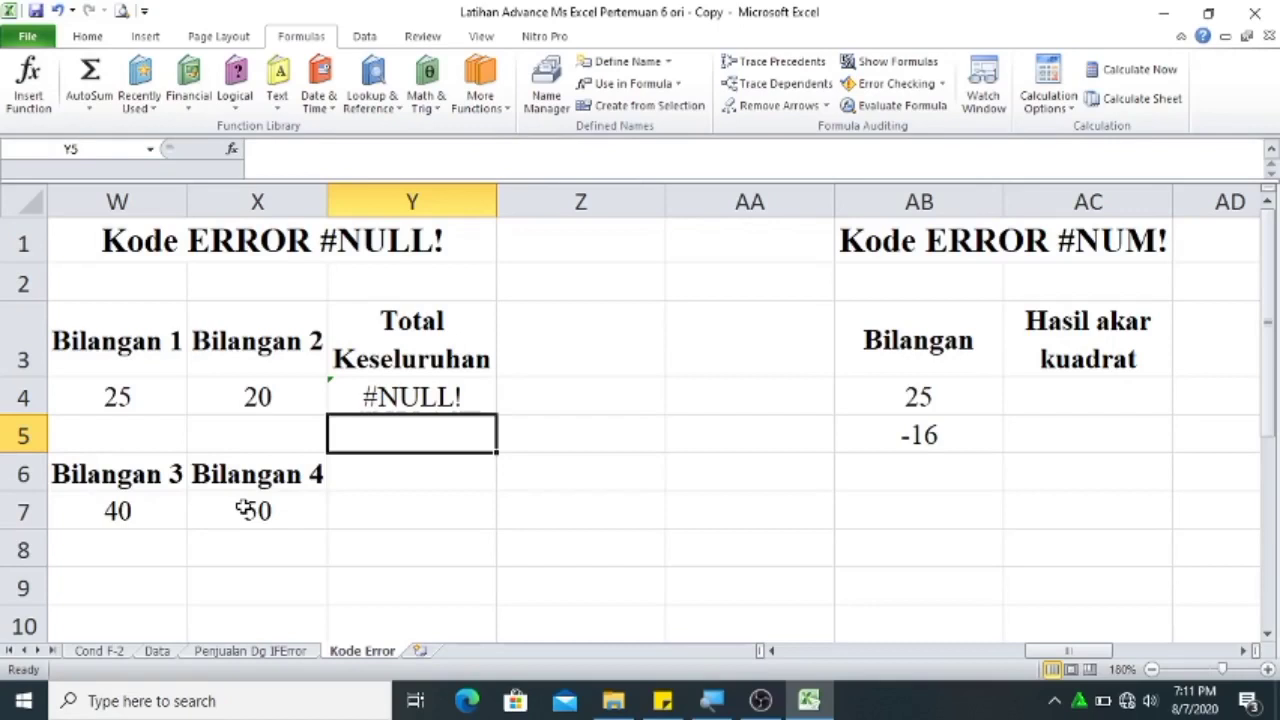
click(1028, 402)
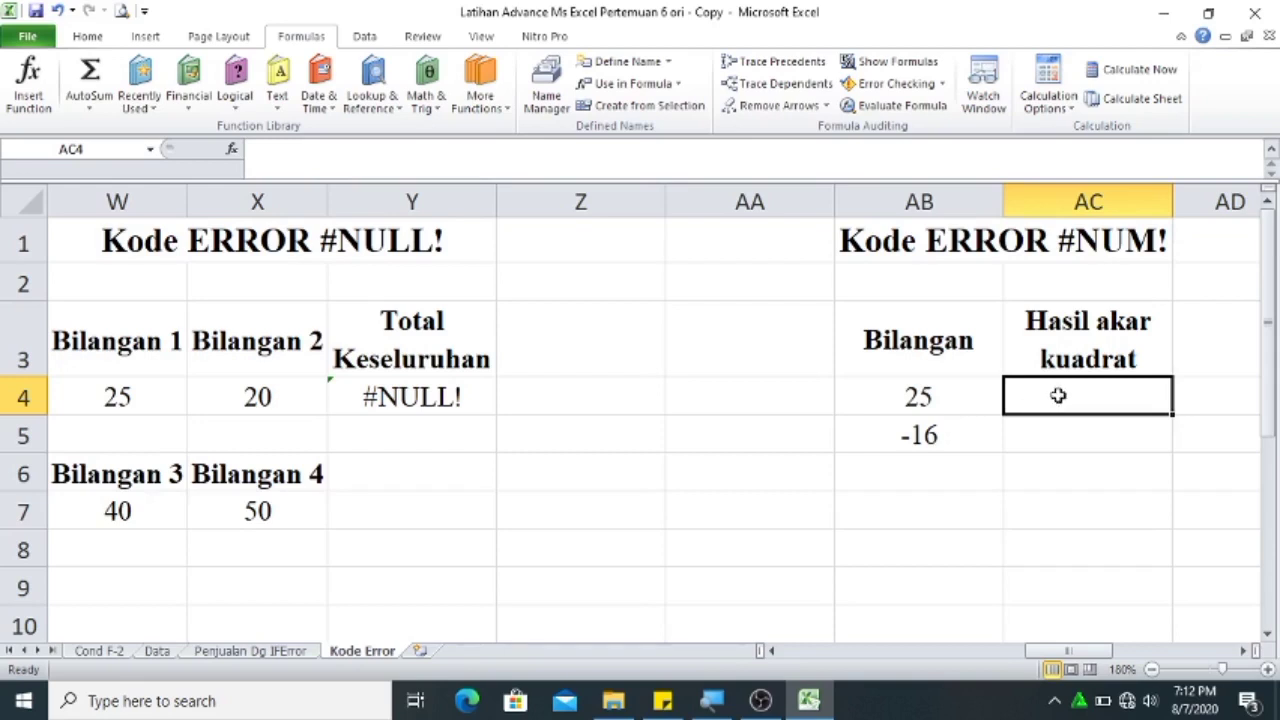
Enter =SQRT(AB4) in AC4 to get the square root of 25.
text(=)
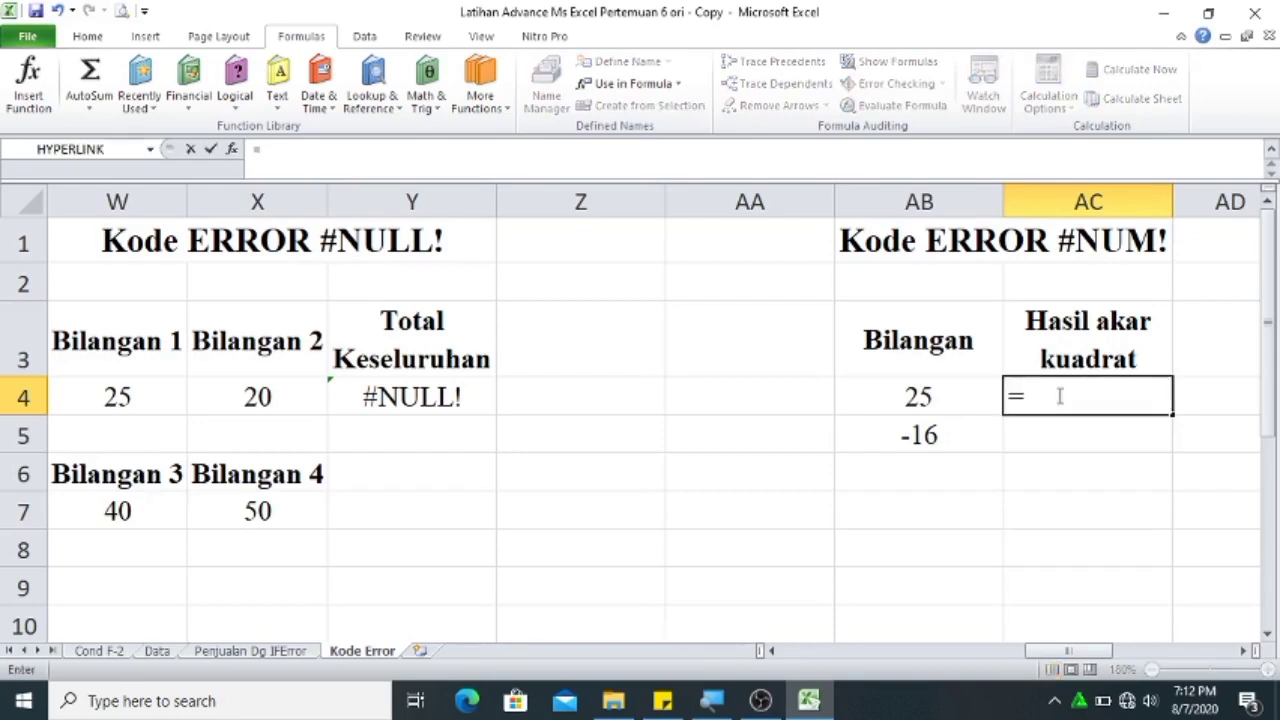
text(sq)
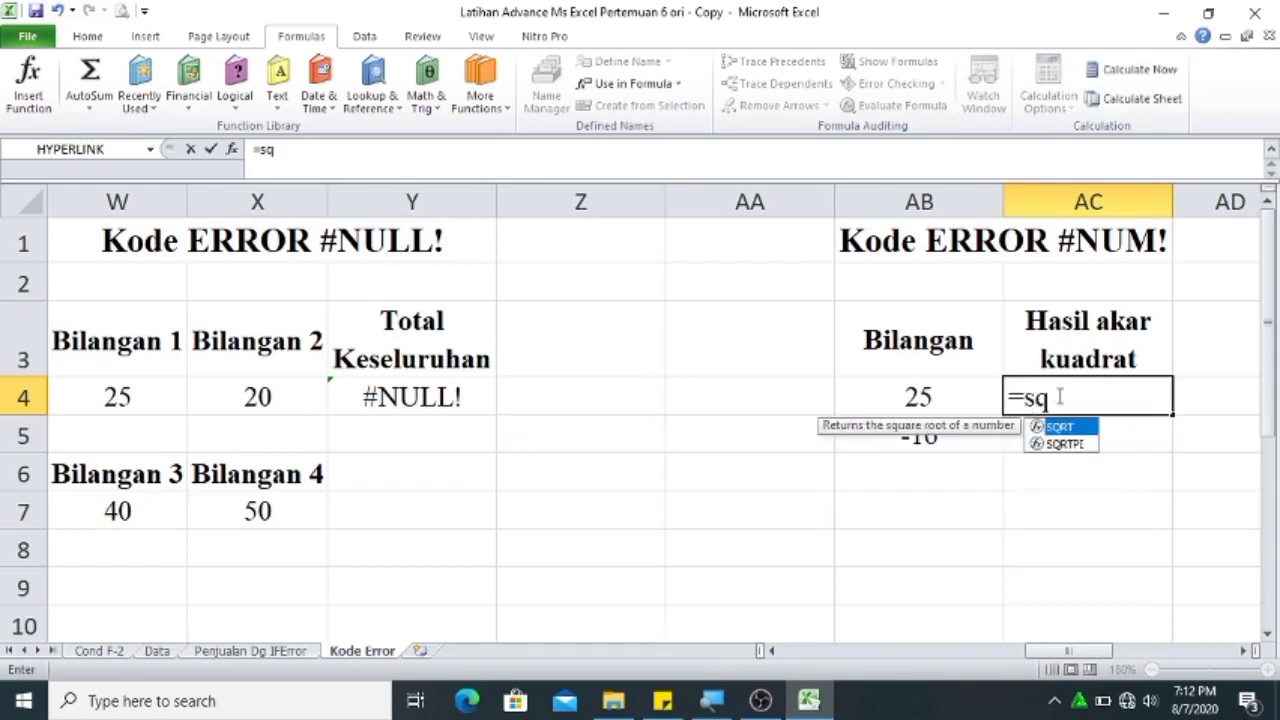
key(Tab)
click(925, 397)
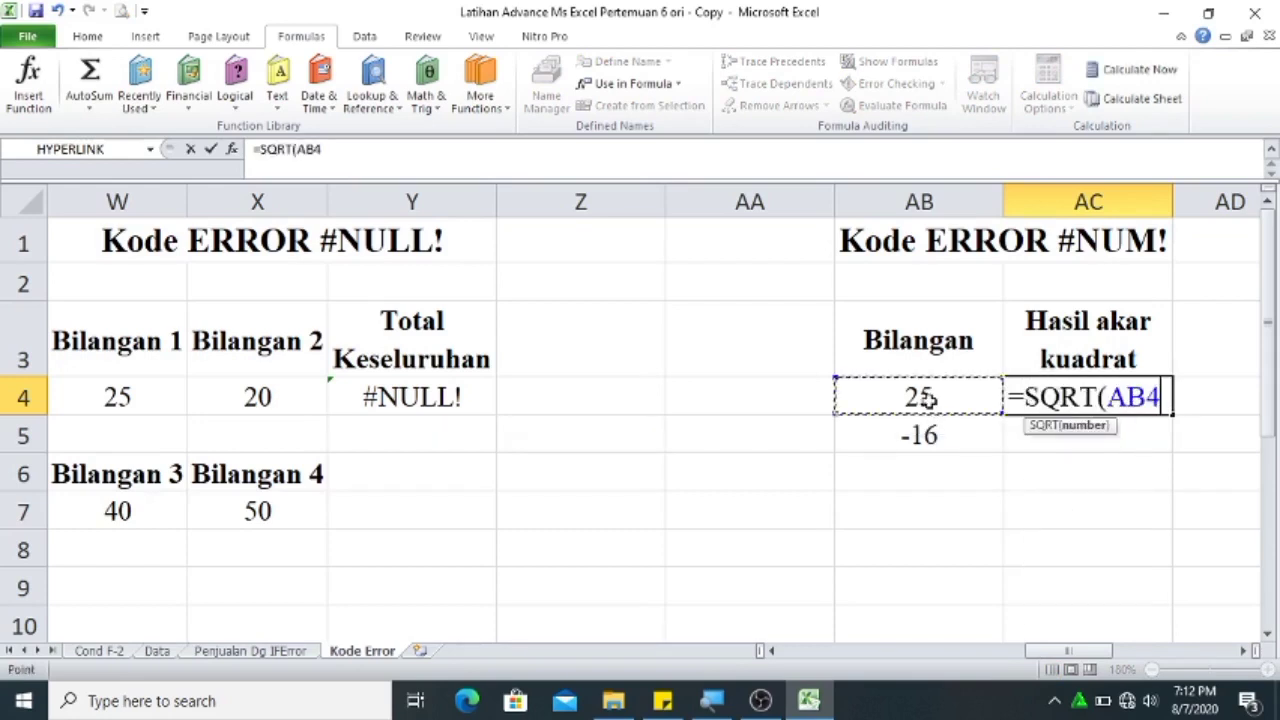
key(Return)
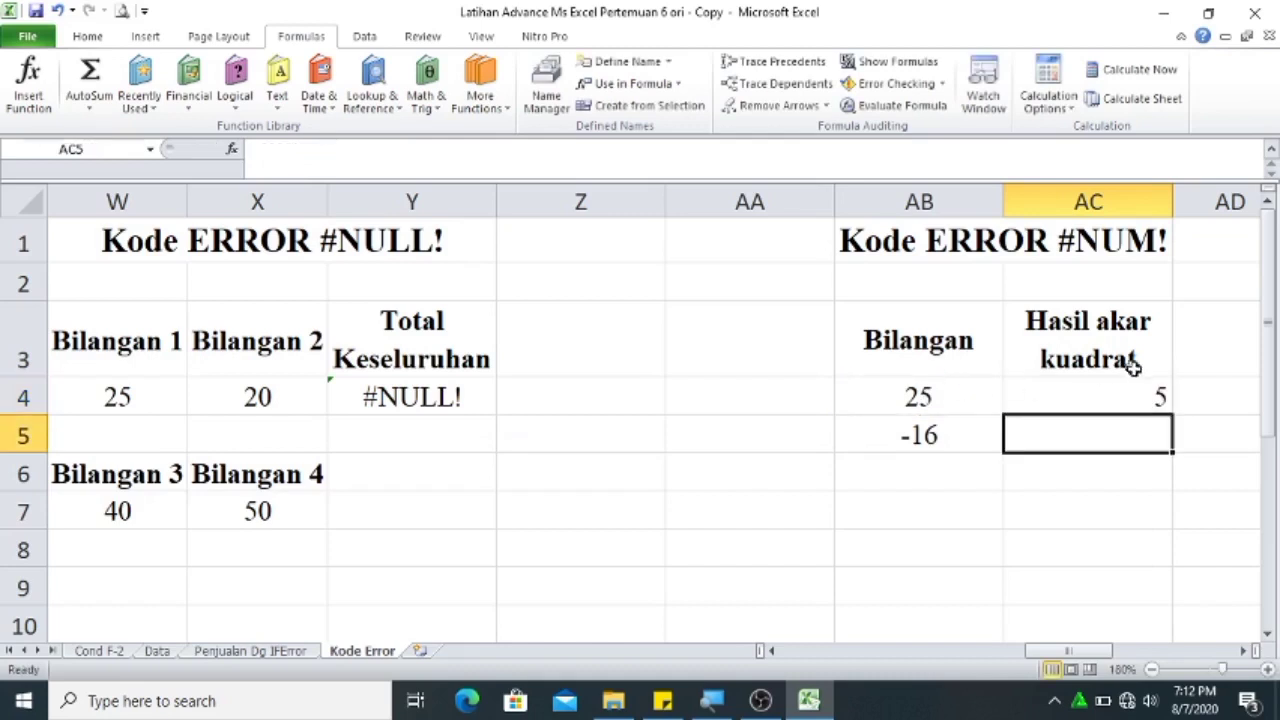
Fill the square root formula down to AC5 so -16 returns #NUM!
click(1150, 396)
drag(1171, 413, 1170, 436)
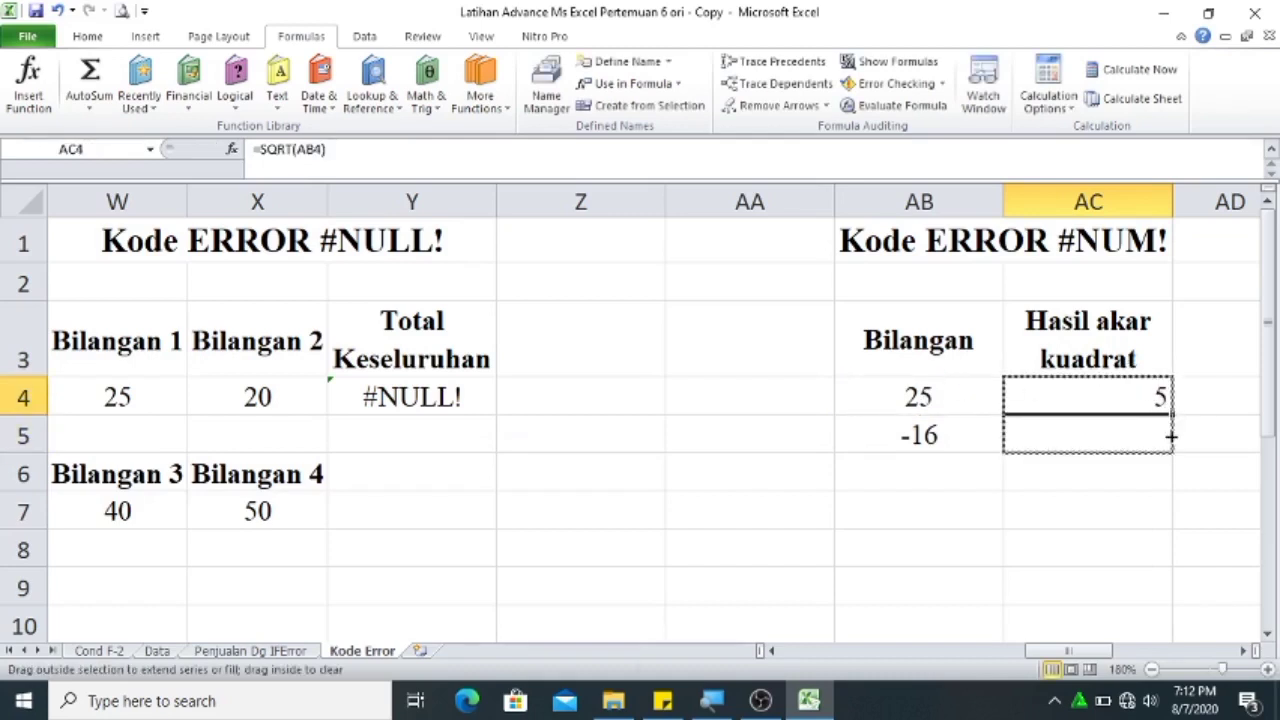
click(1120, 432)
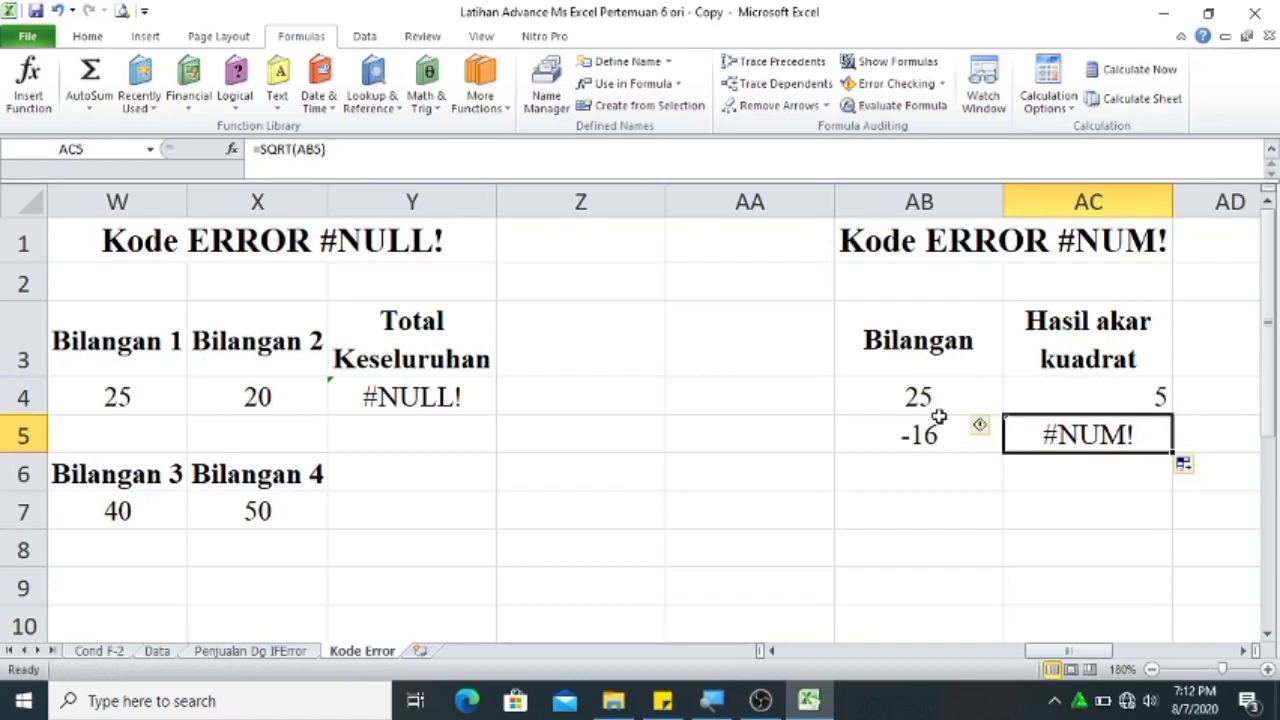
drag(1238, 654, 1240, 655)
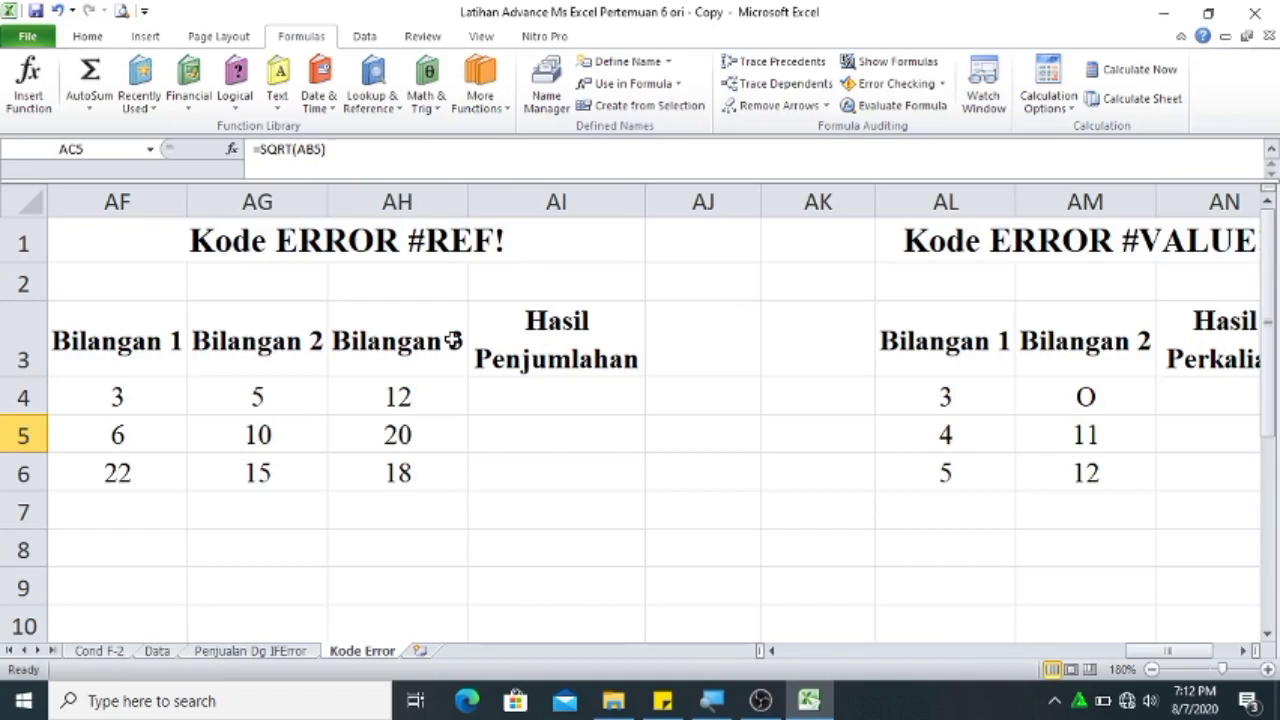
Enter =AF4+AG4+AH4 in AI4 and fill it down to AI6.
click(518, 398)
text(=)
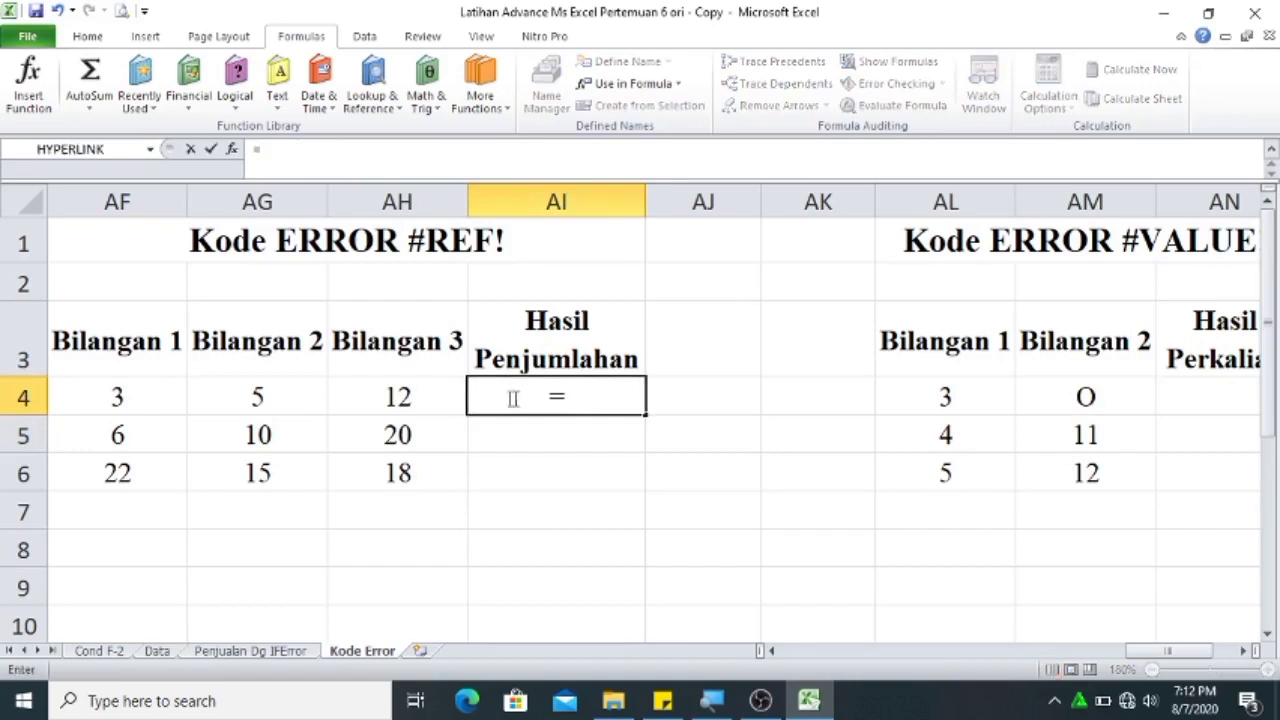
click(79, 404)
text(+)
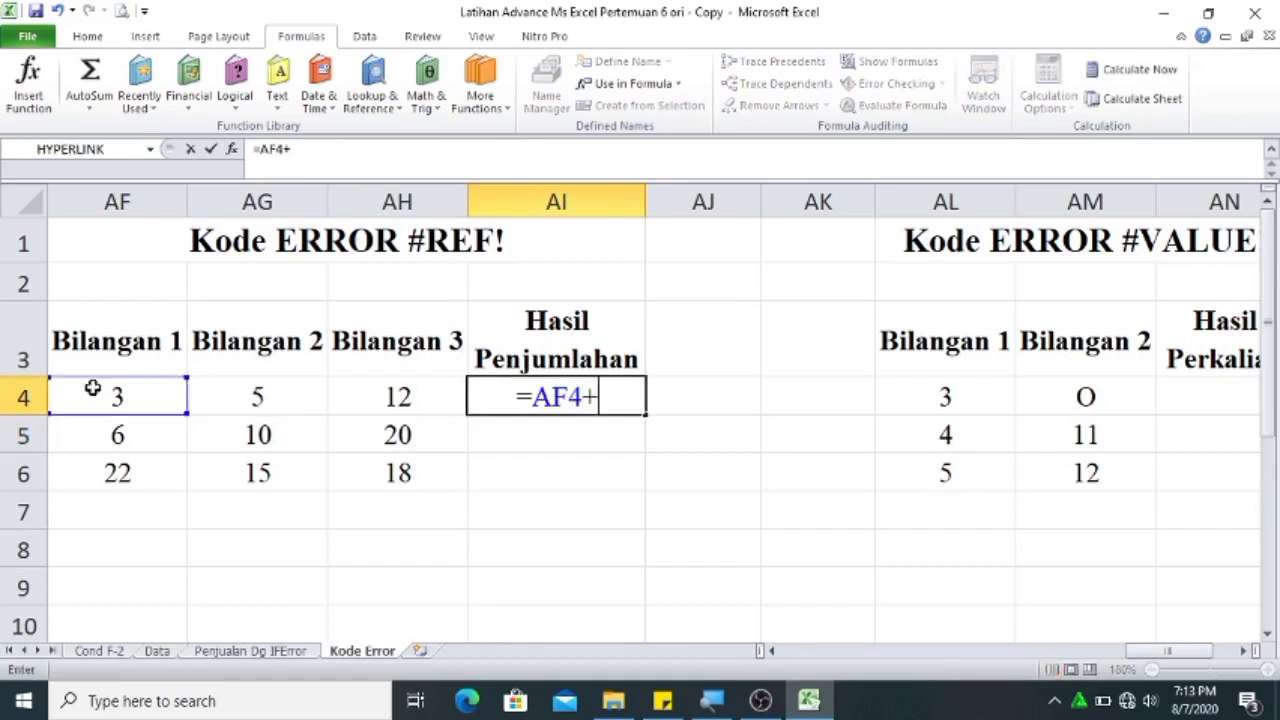
click(250, 398)
text(+)
click(380, 405)
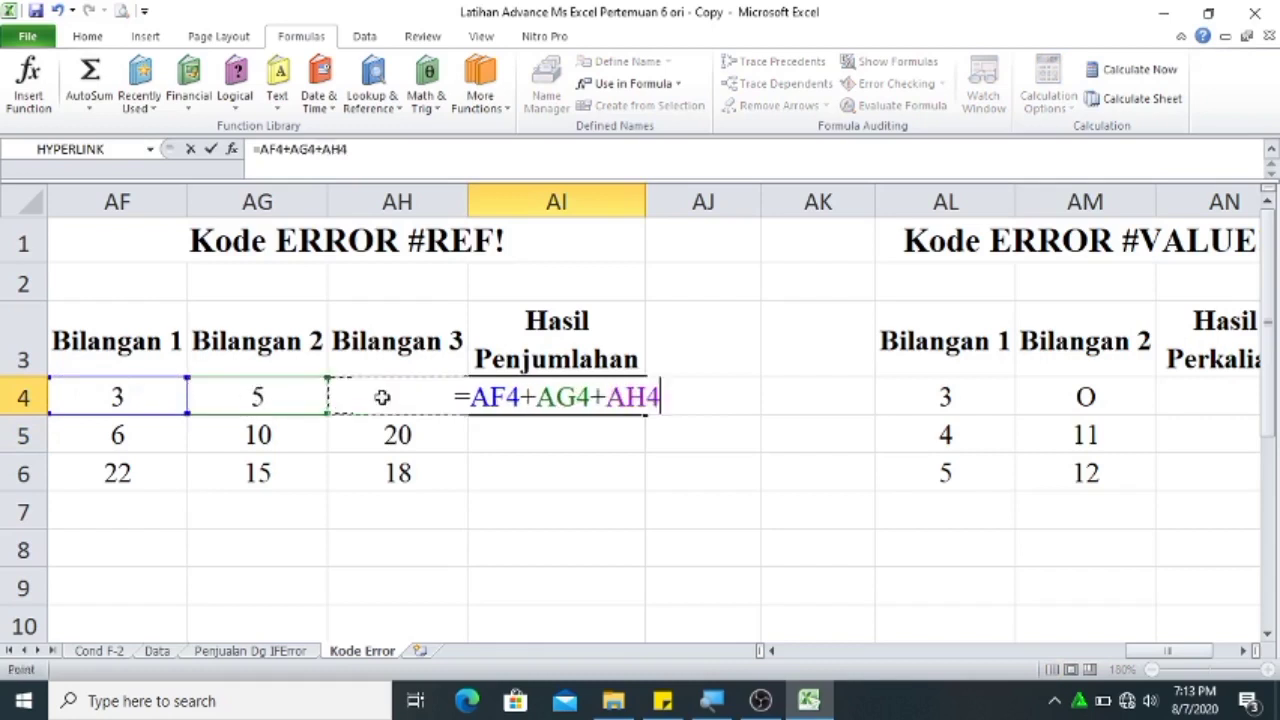
key(Return)
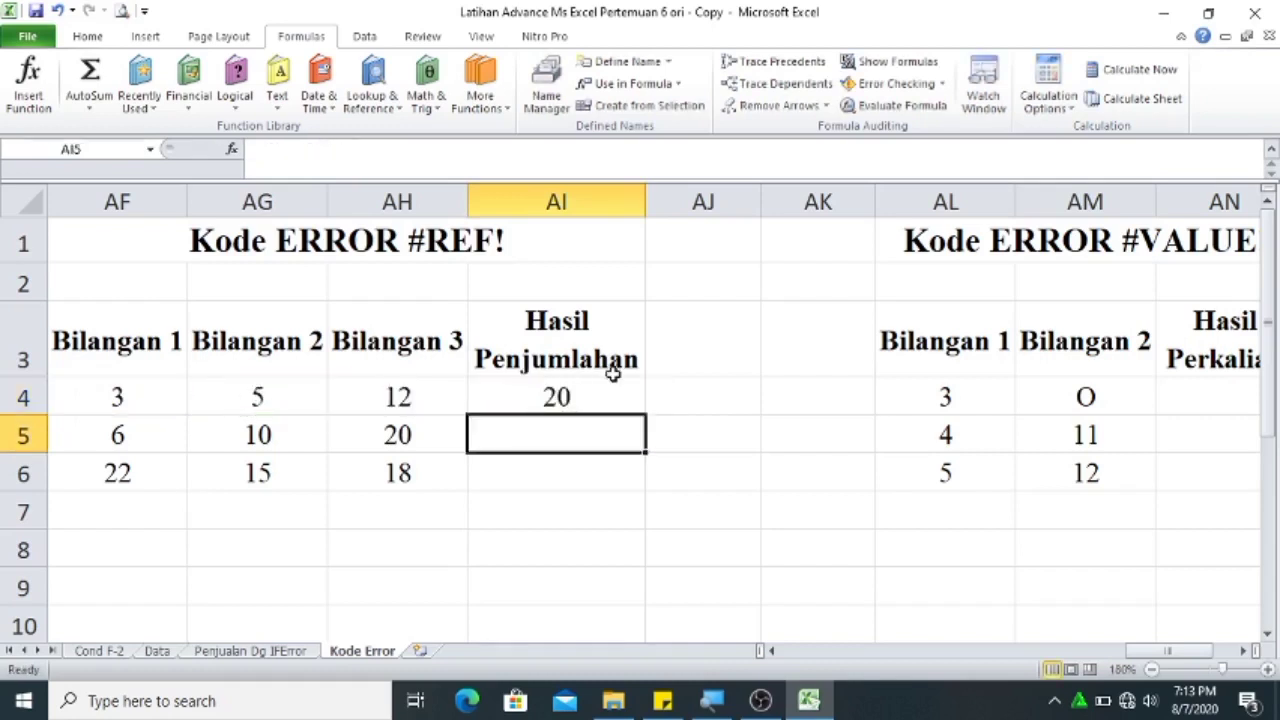
click(621, 398)
drag(643, 414, 640, 472)
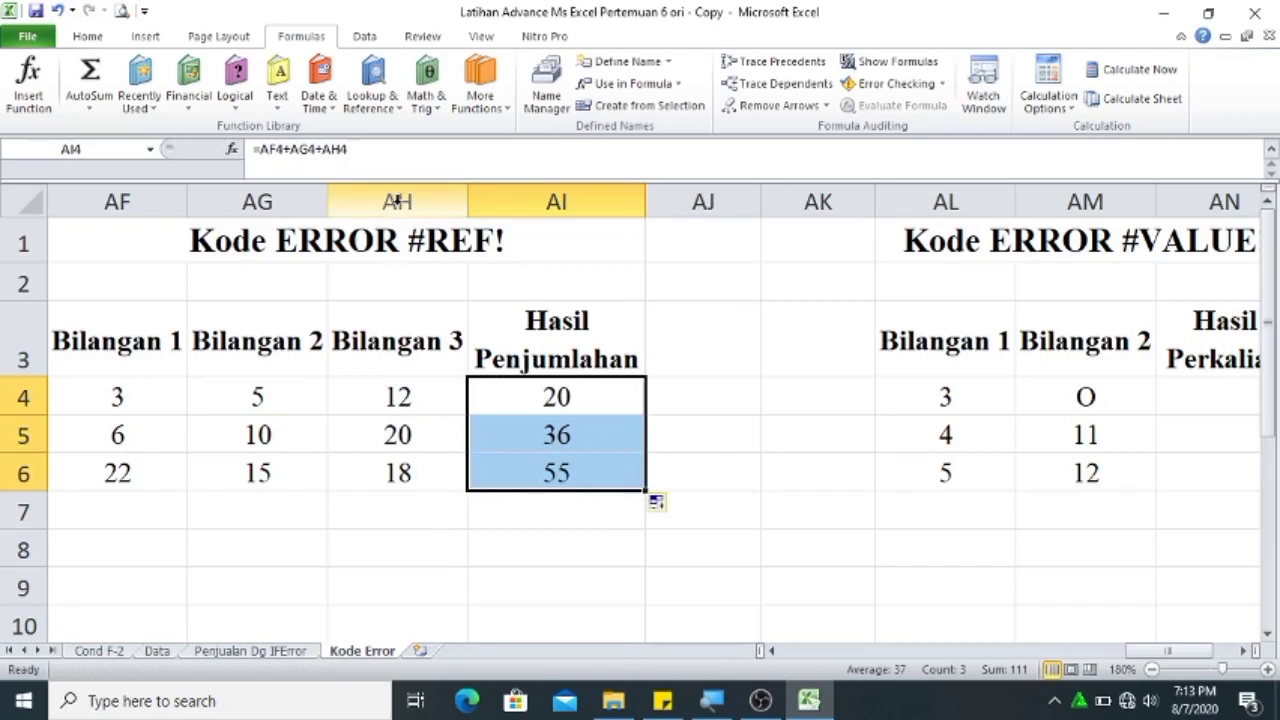
Delete the Bilangan 3 column so the totals become #REF!
click(397, 201)
right_click(397, 203)
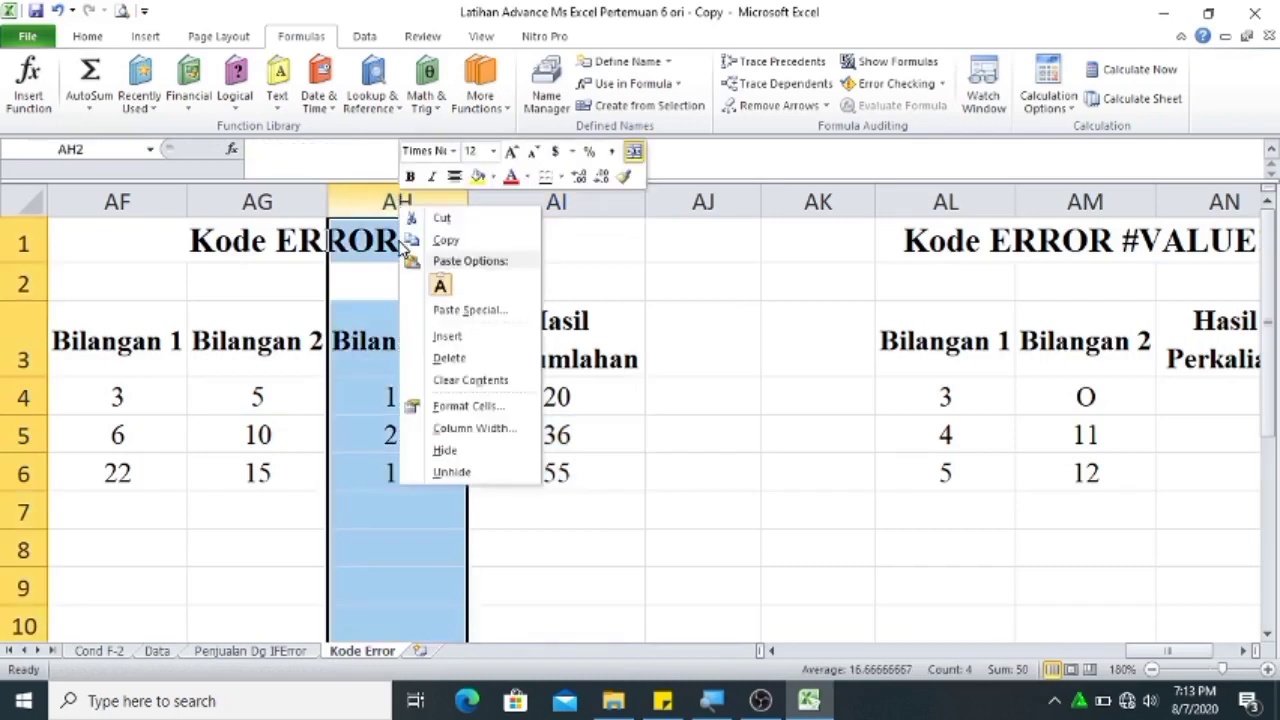
click(366, 200)
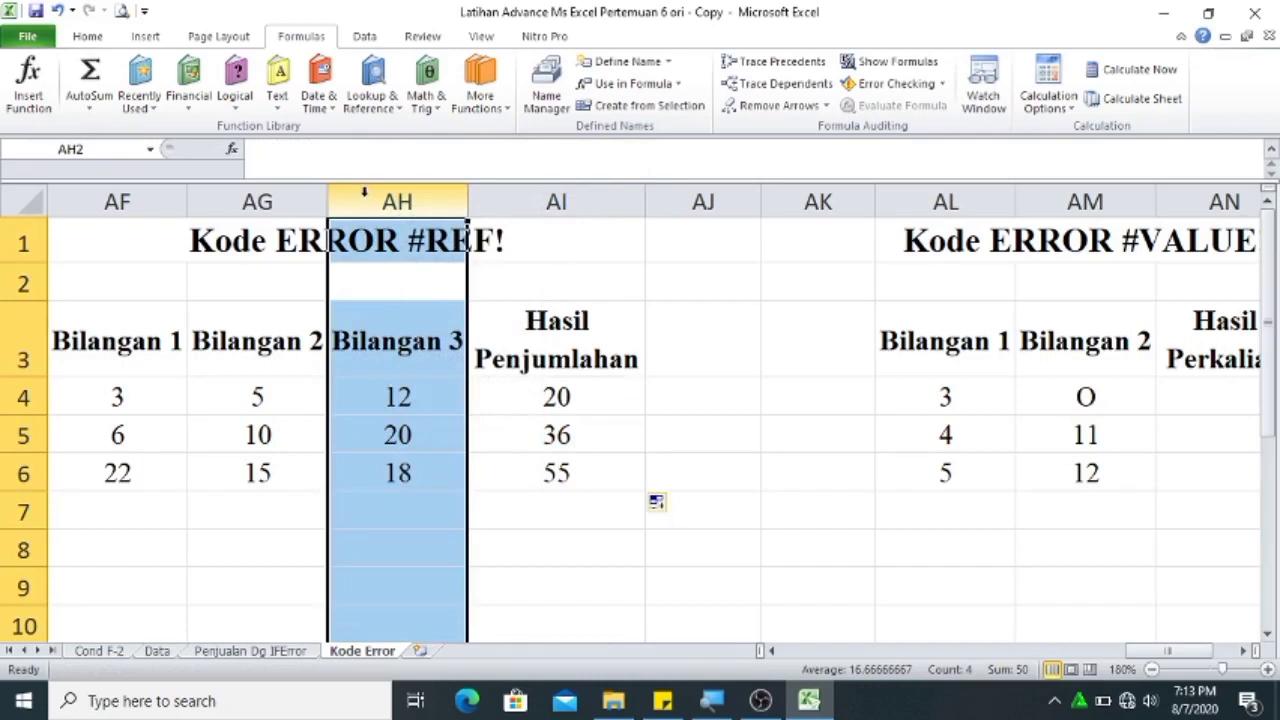
right_click(365, 200)
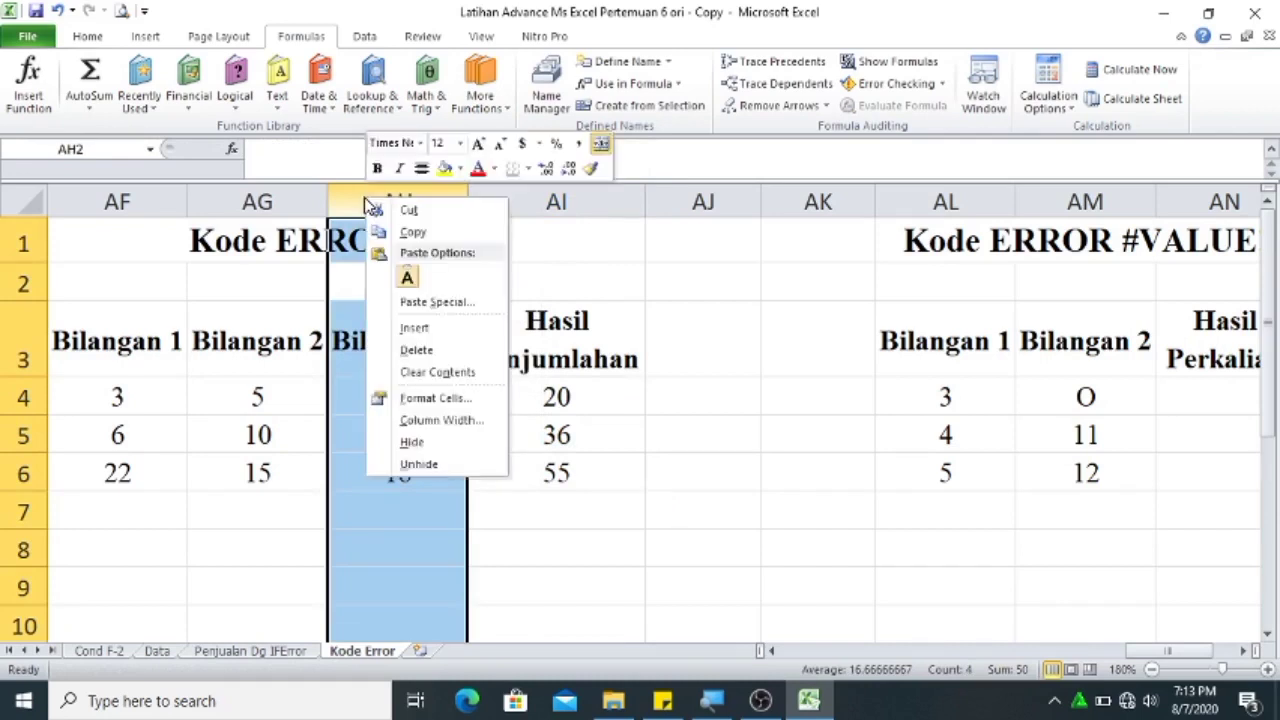
click(416, 350)
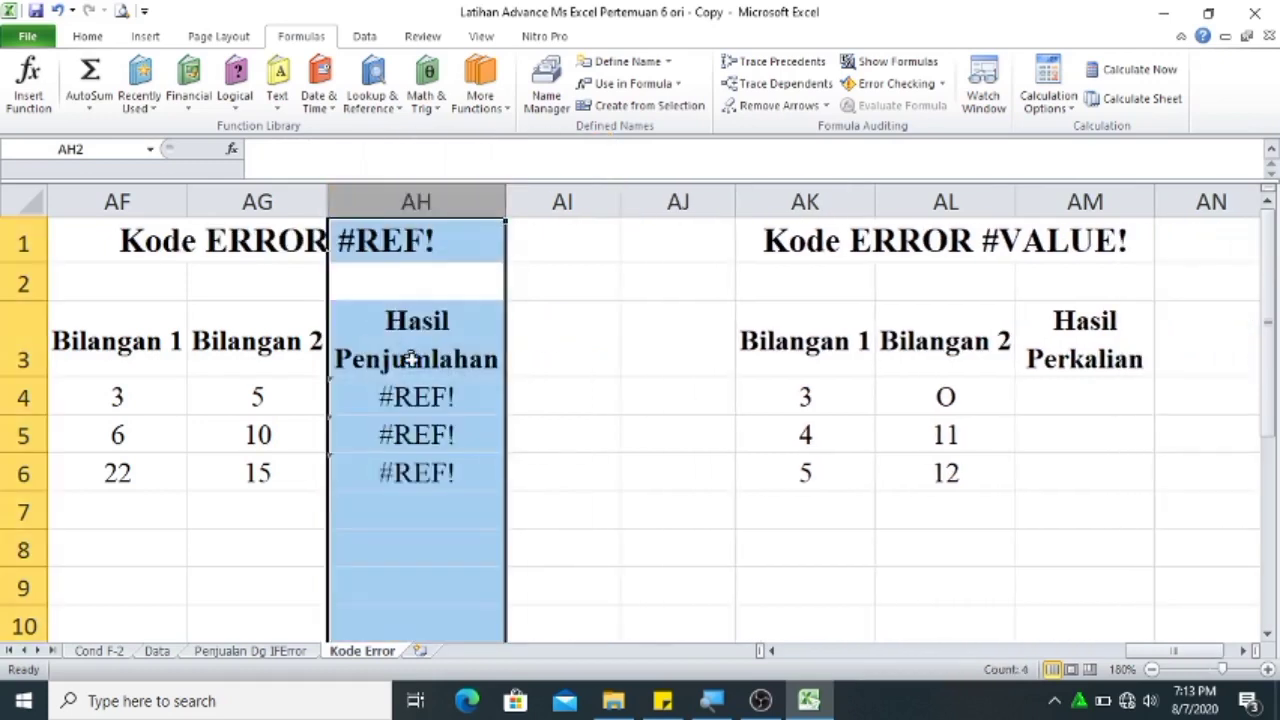
click(422, 397)
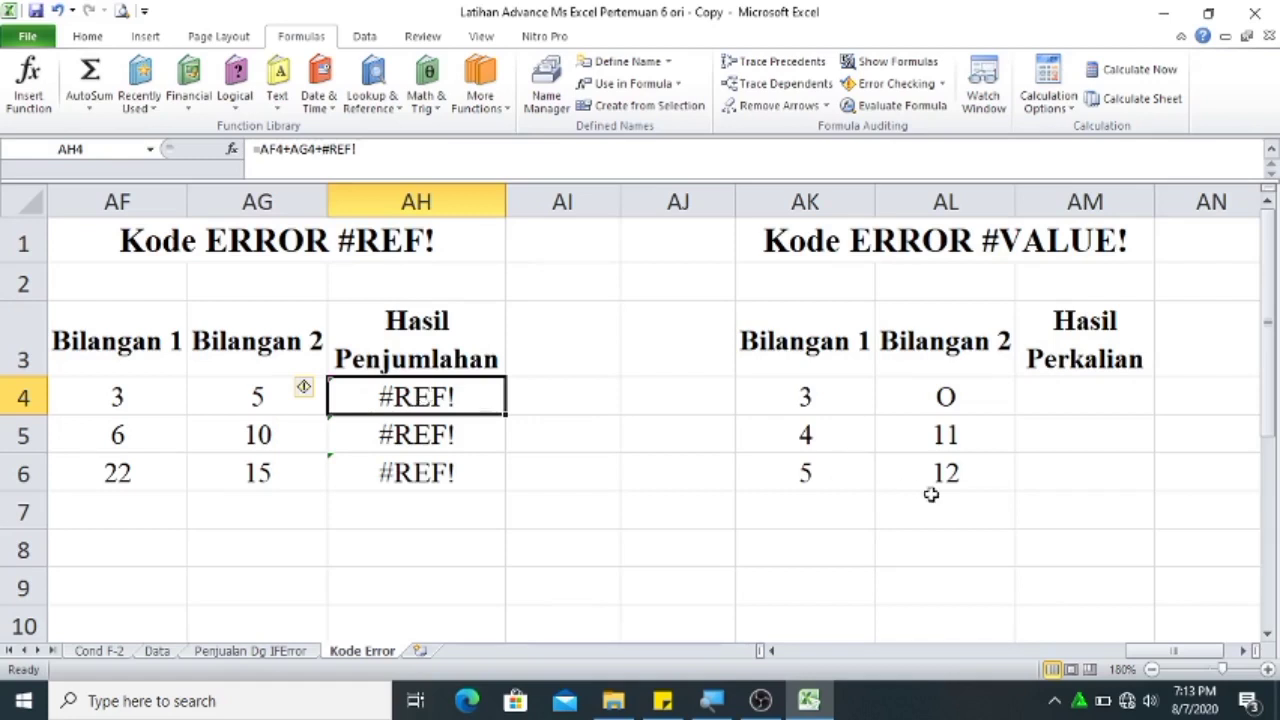
click(1068, 395)
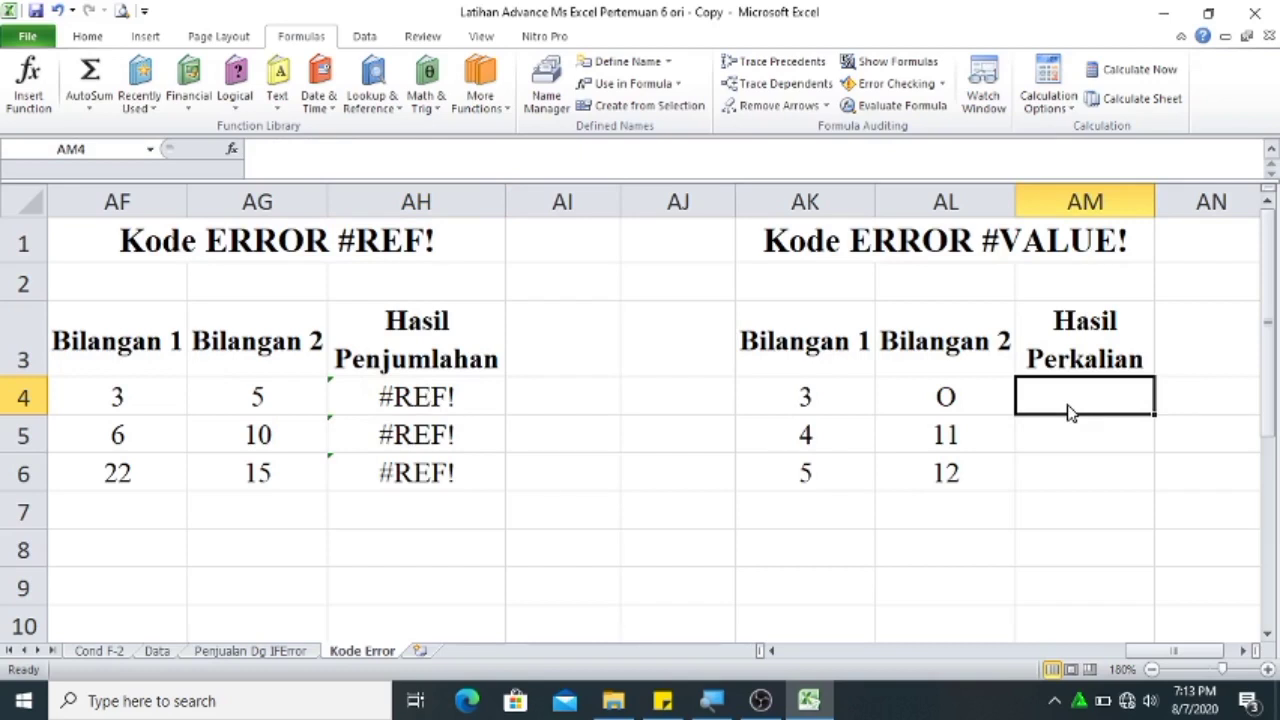
Enter =AK4*AL4 in AM4 and fill to AM6, giving #VALUE! for the letter O, then 44 and 60.
text(=)
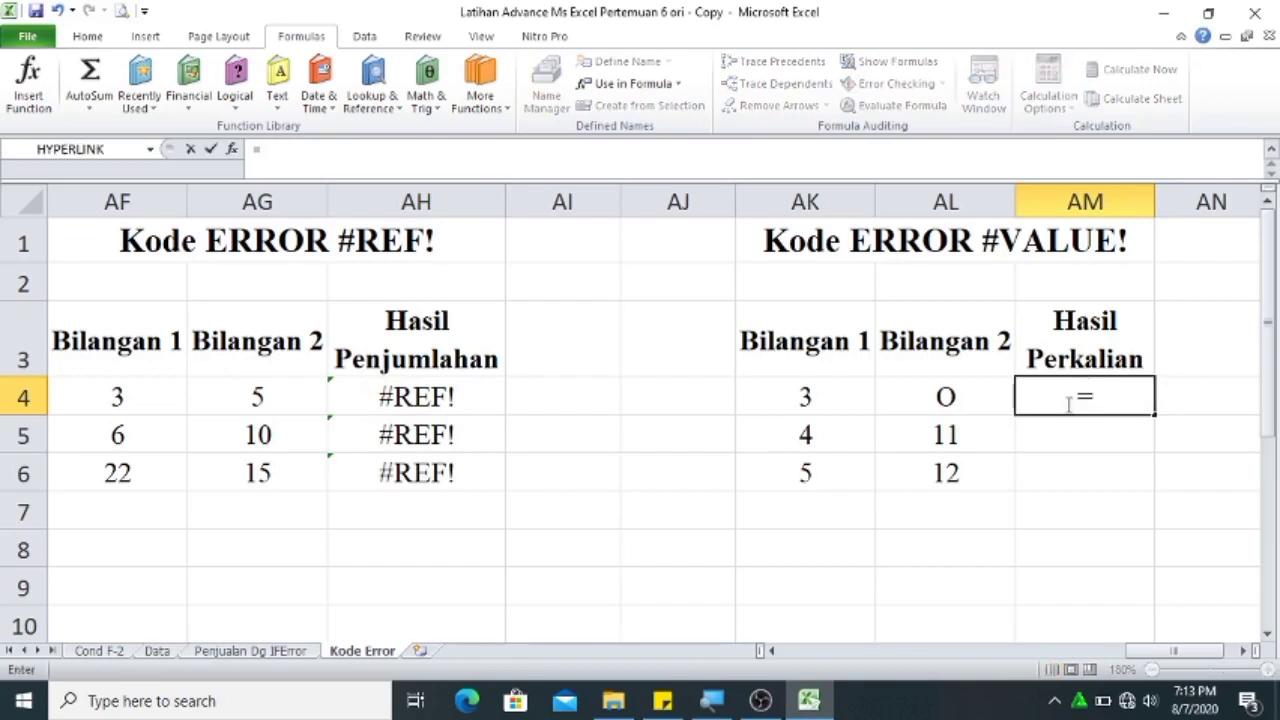
click(842, 399)
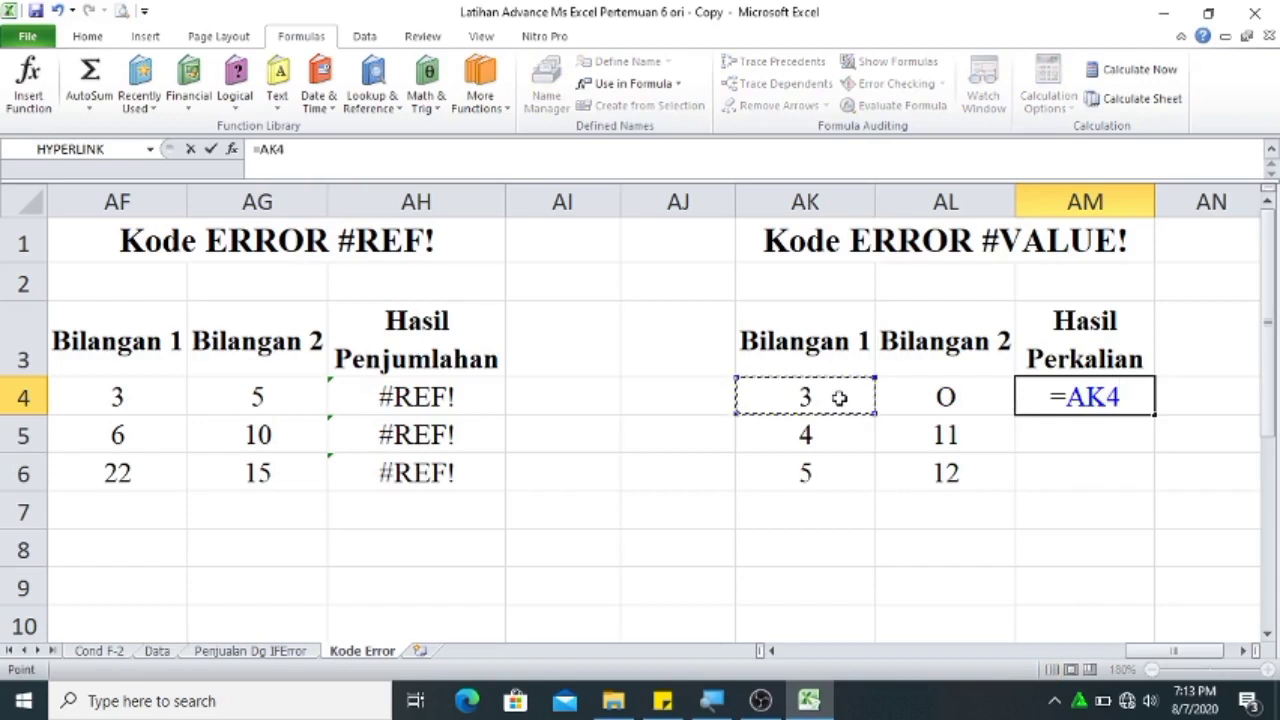
text(*)
click(948, 398)
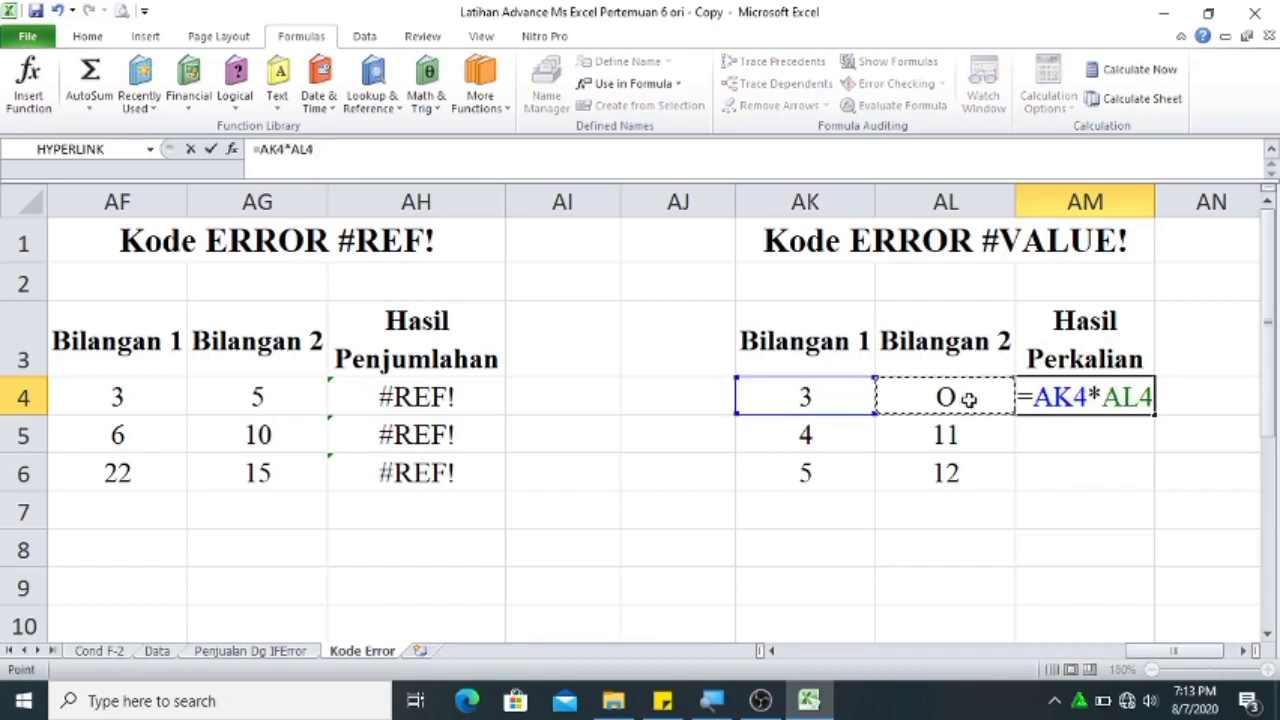
key(Return)
click(1050, 392)
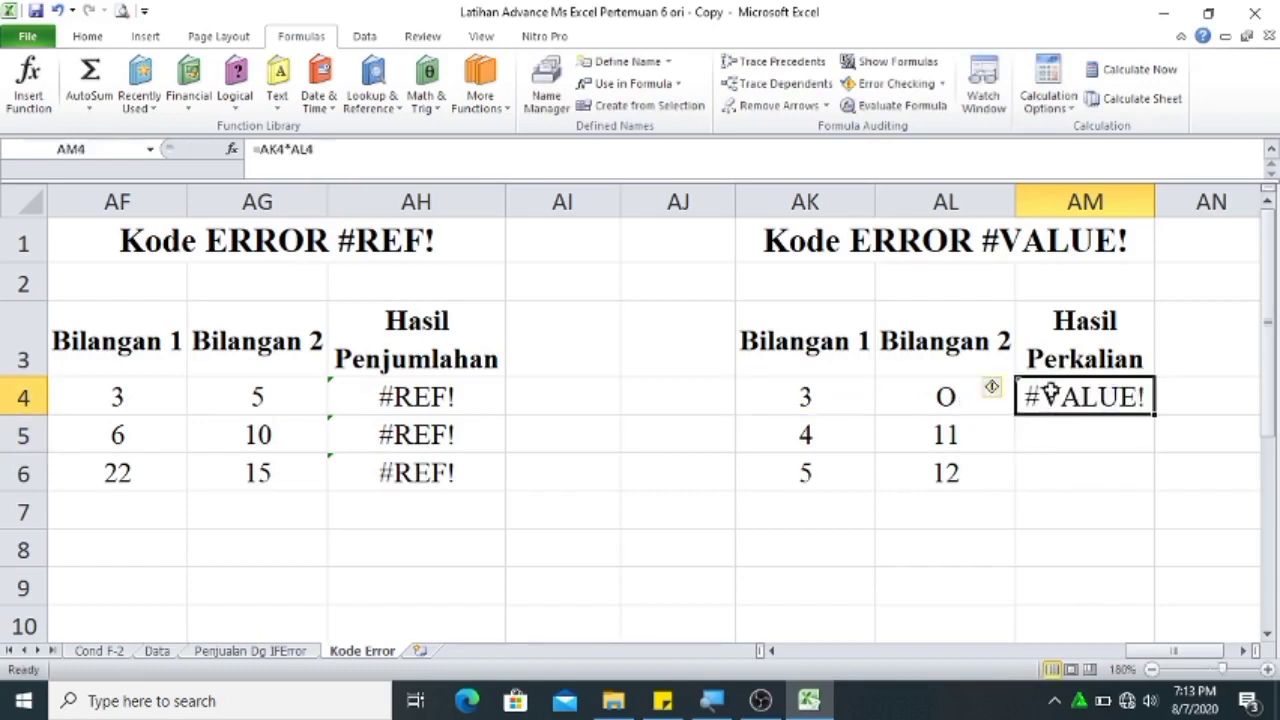
drag(1156, 419, 1154, 488)
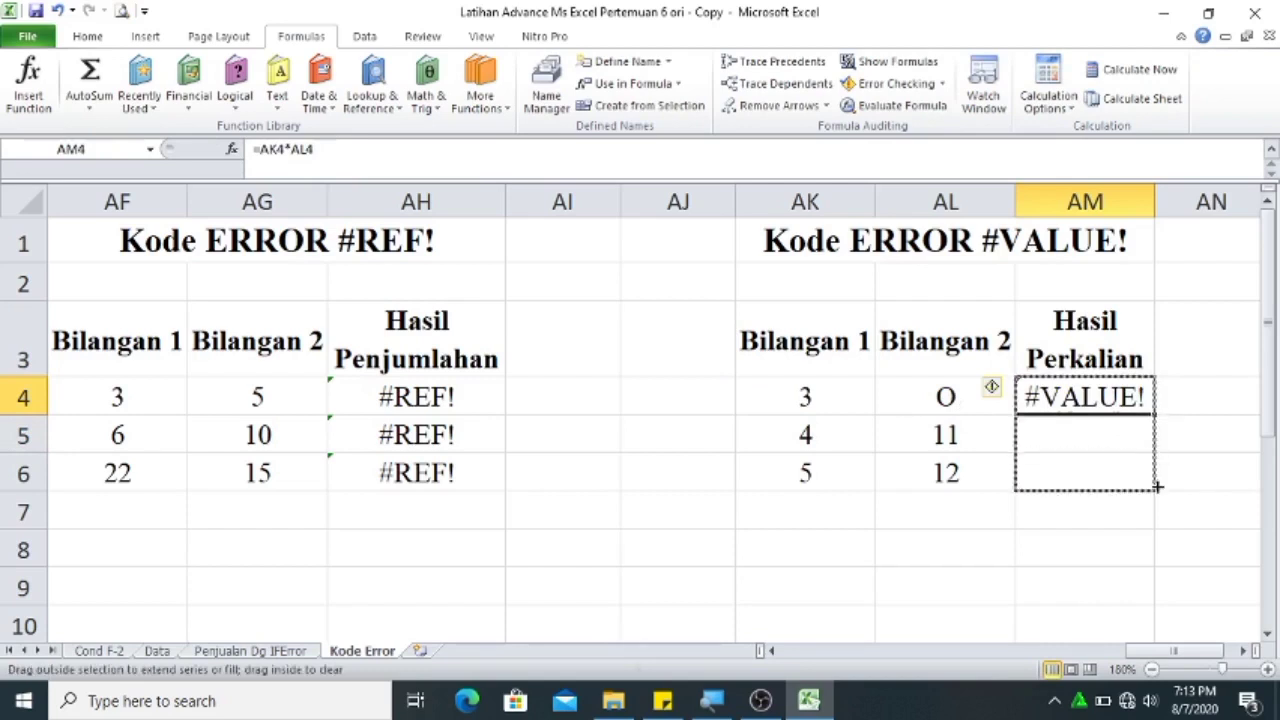
click(1099, 433)
click(1068, 405)
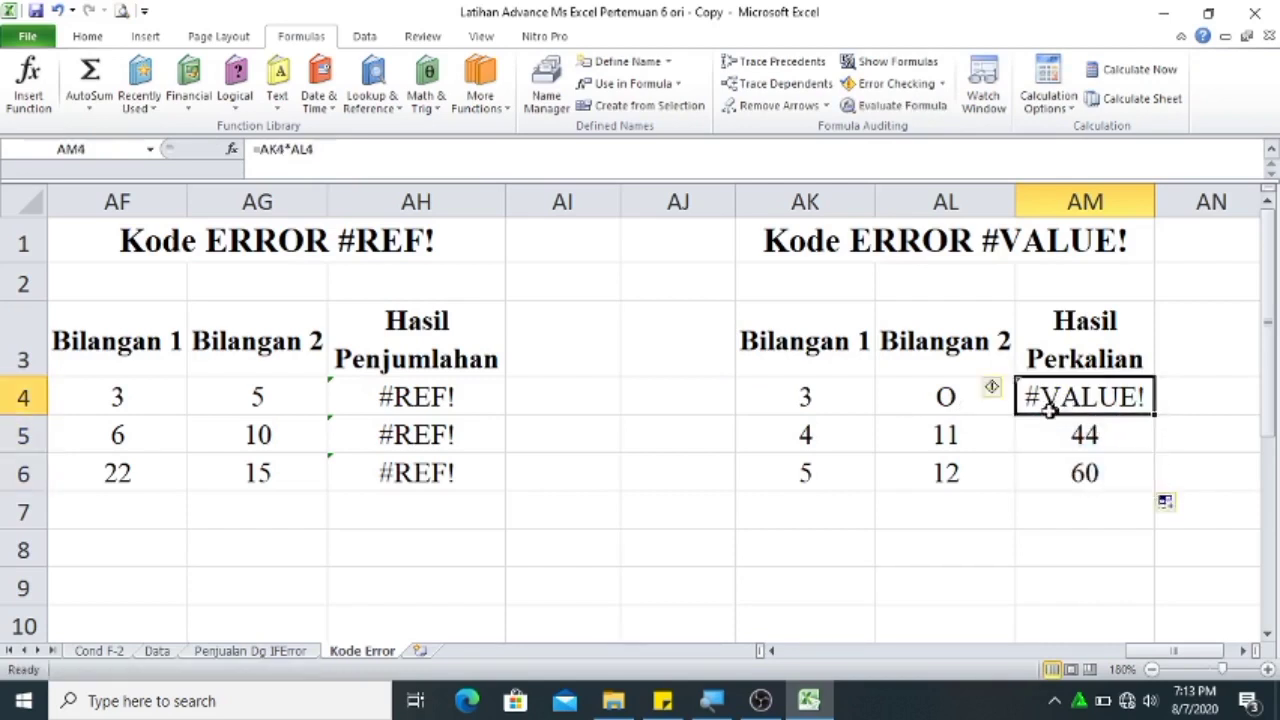
click(918, 397)
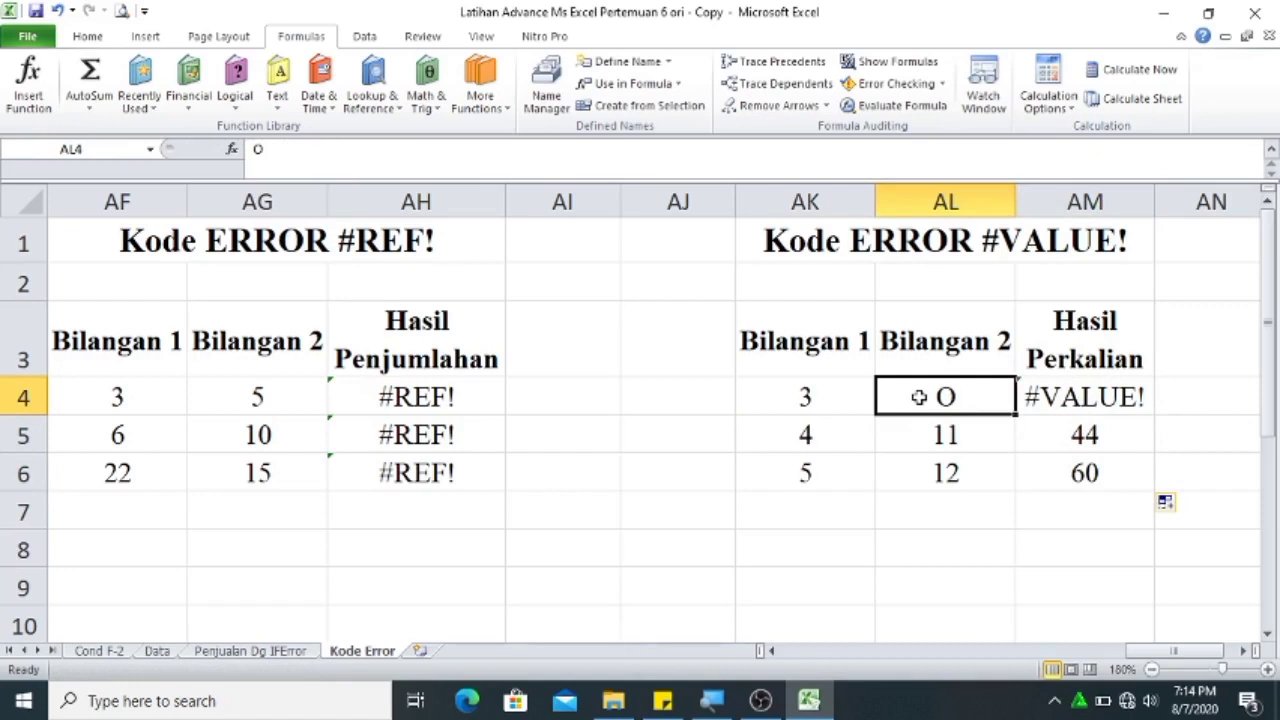